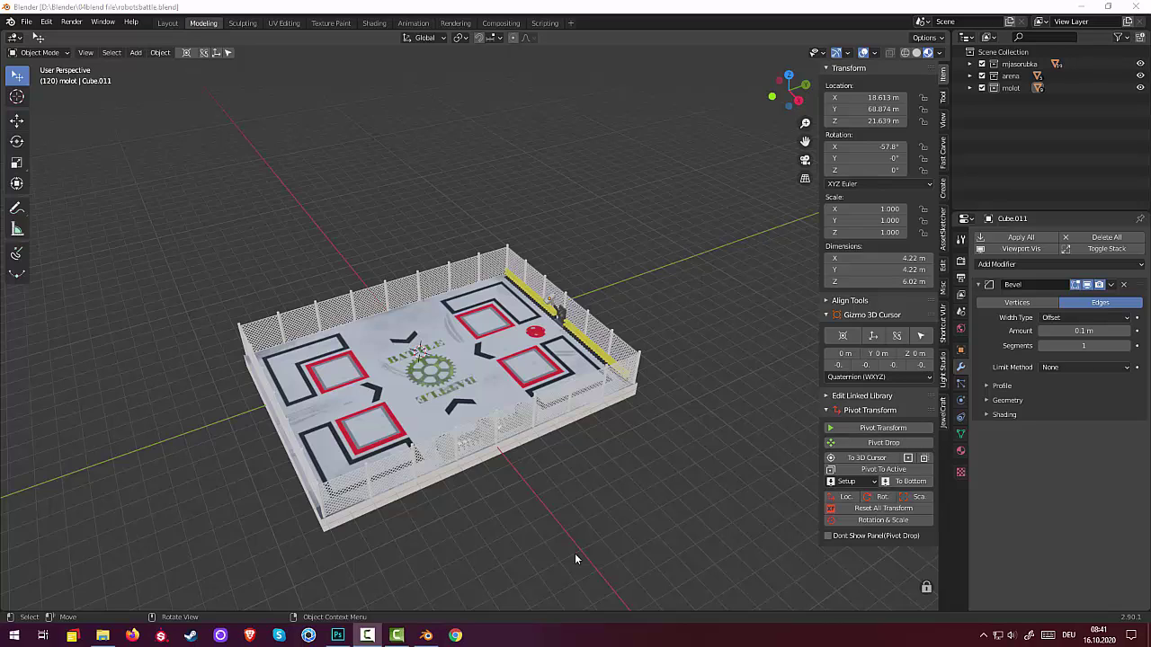
Step: Box-select the whole arena and switch to top orthographic view
{"action": "mouse_move", "coordinate": [570, 373]}
{"action": "middle_mouse_down"}
{"action": "mouse_move", "coordinate": [525, 392]}
{"action": "mouse_move", "coordinate": [560, 384]}
{"action": "middle_mouse_up"}
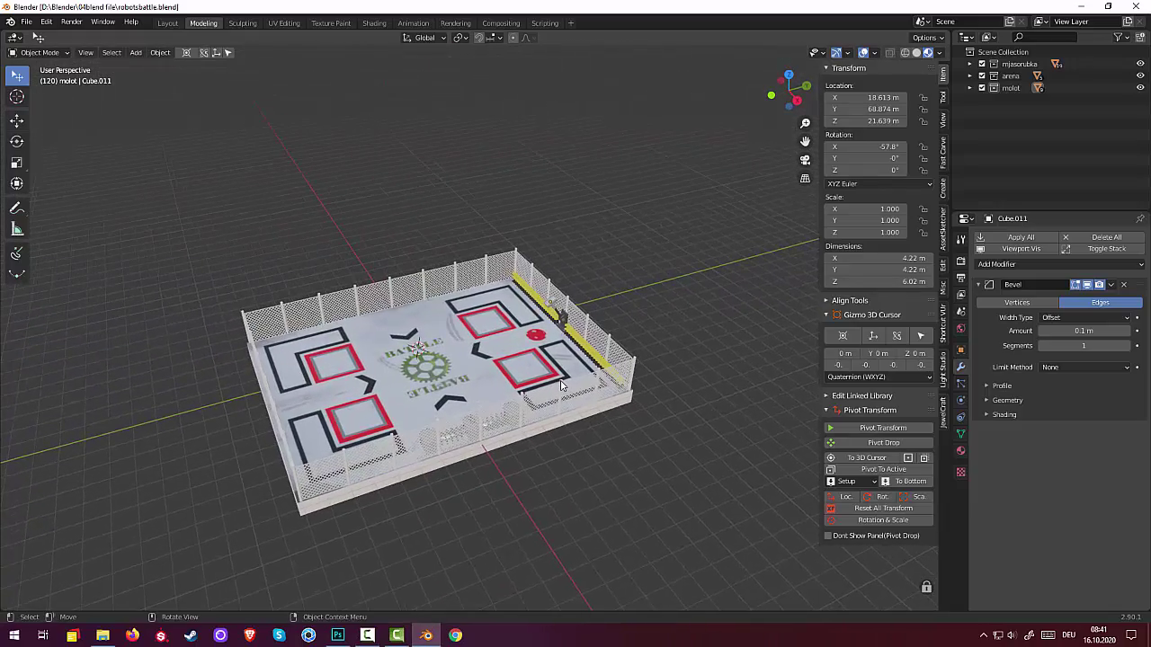
{"action": "middle_click_drag", "start_coordinate": [560, 385], "coordinate": [656, 436]}
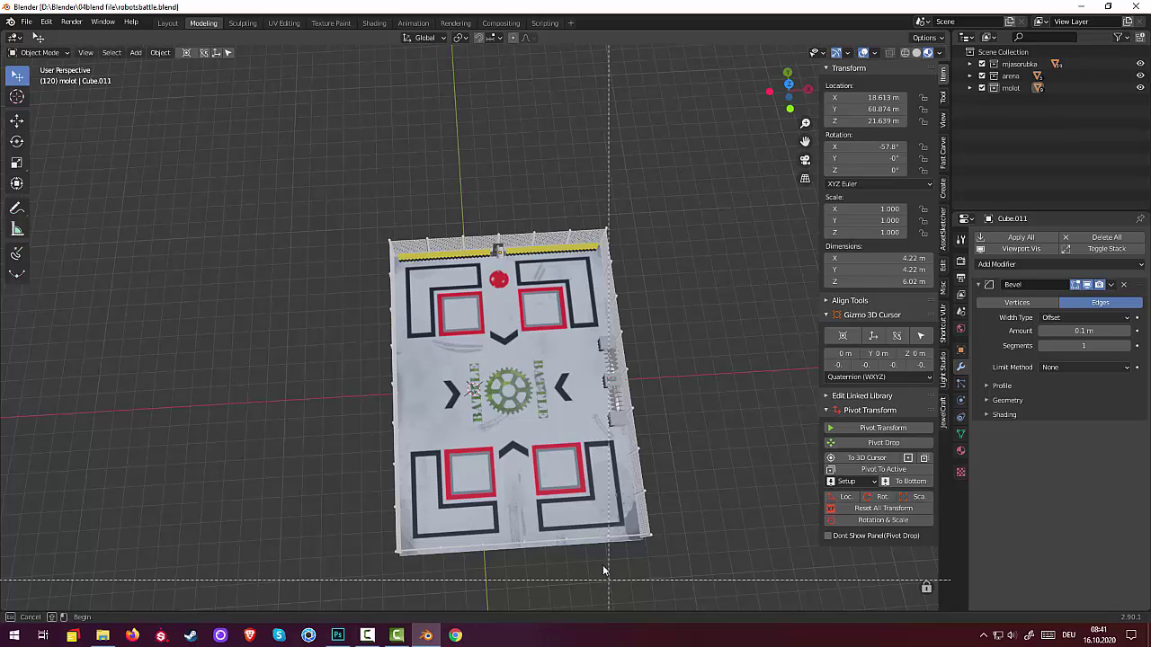
{"action": "key", "text": "b"}
{"action": "left_click_drag", "start_coordinate": [571, 540], "coordinate": [746, 608]}
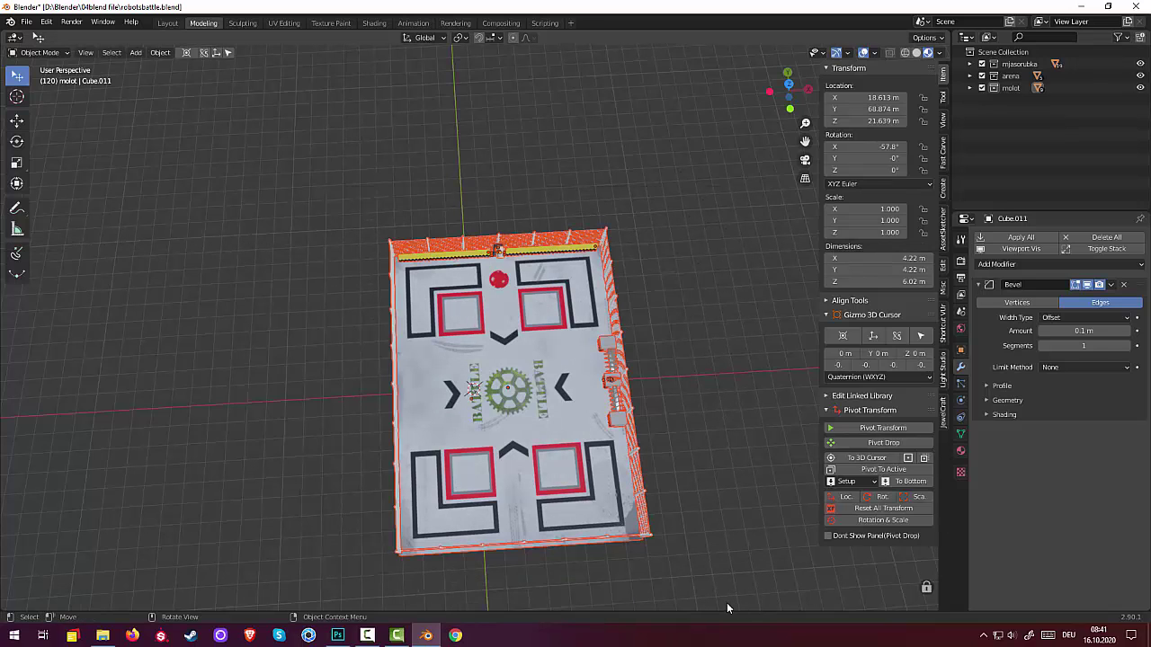
{"action": "key", "text": "KP_7"}
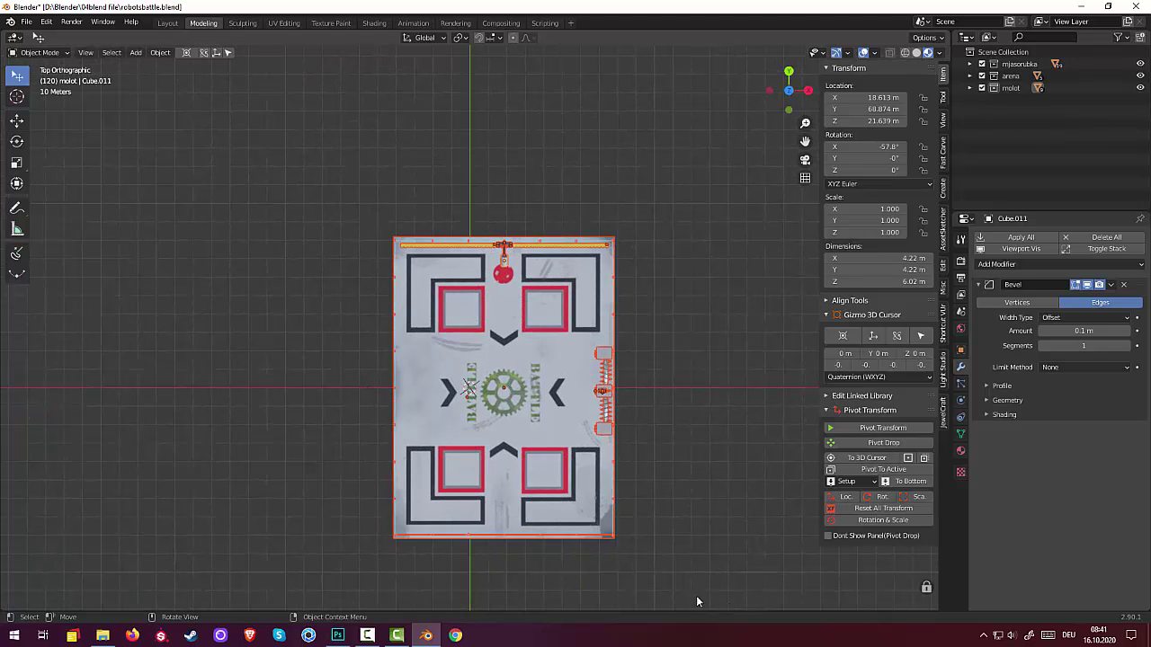
Step: Move the arena -17.869 m along X so its X location reads 0.74452 m
{"action": "key", "text": "g"}
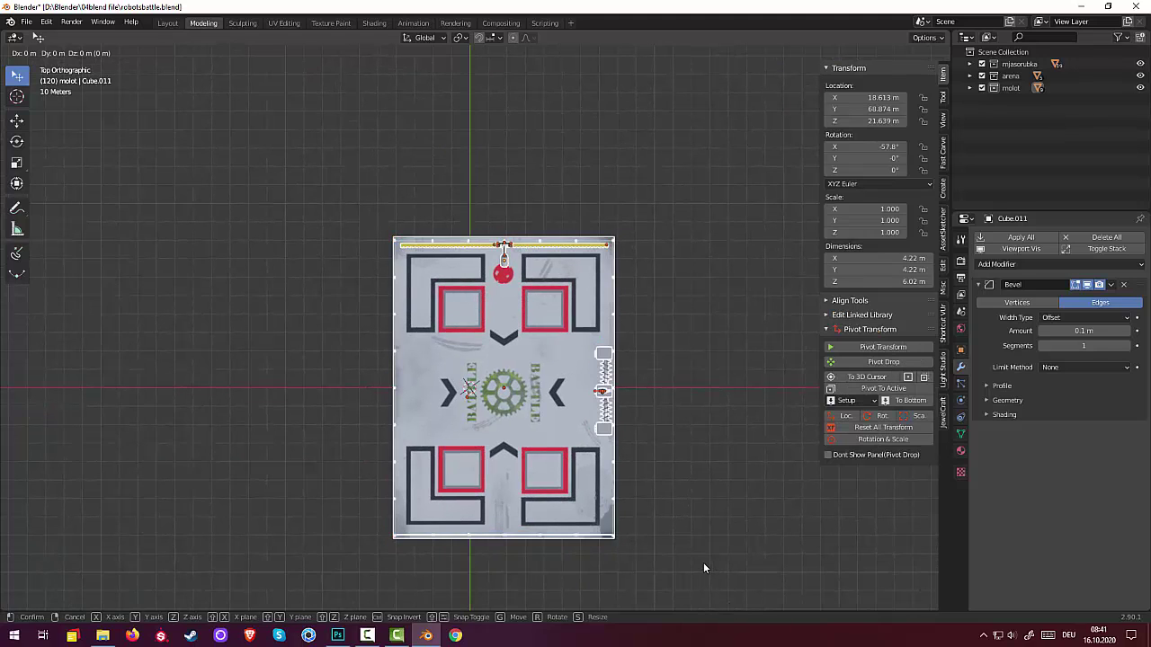
{"action": "key", "text": "x"}
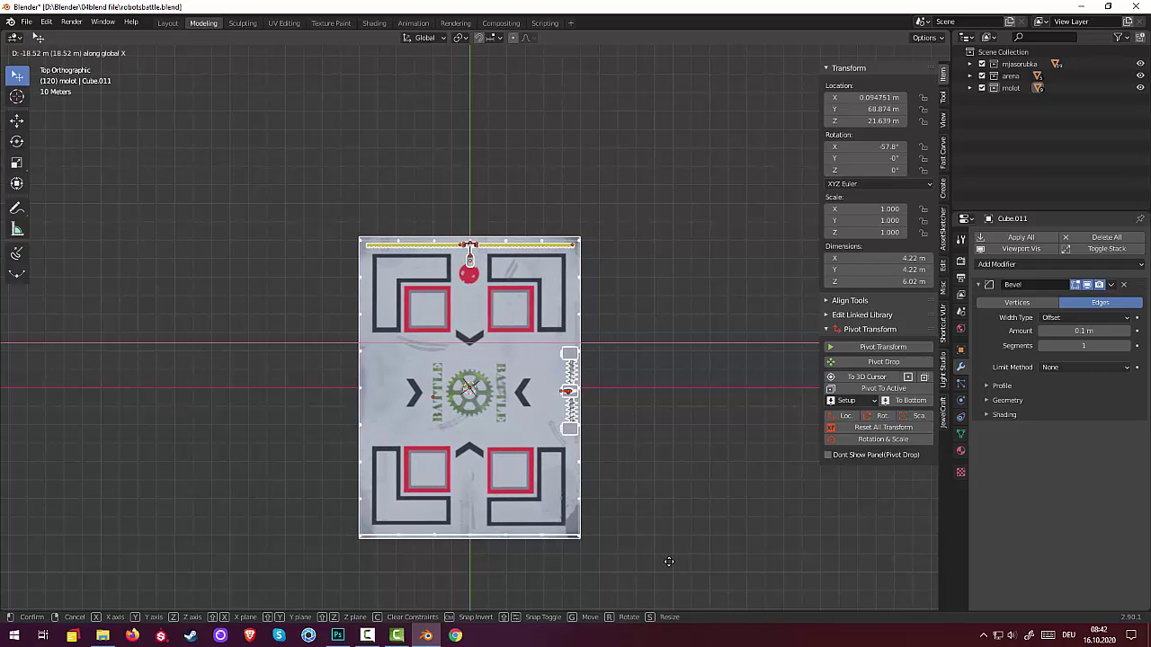
{"action": "left_click", "coordinate": [670, 562]}
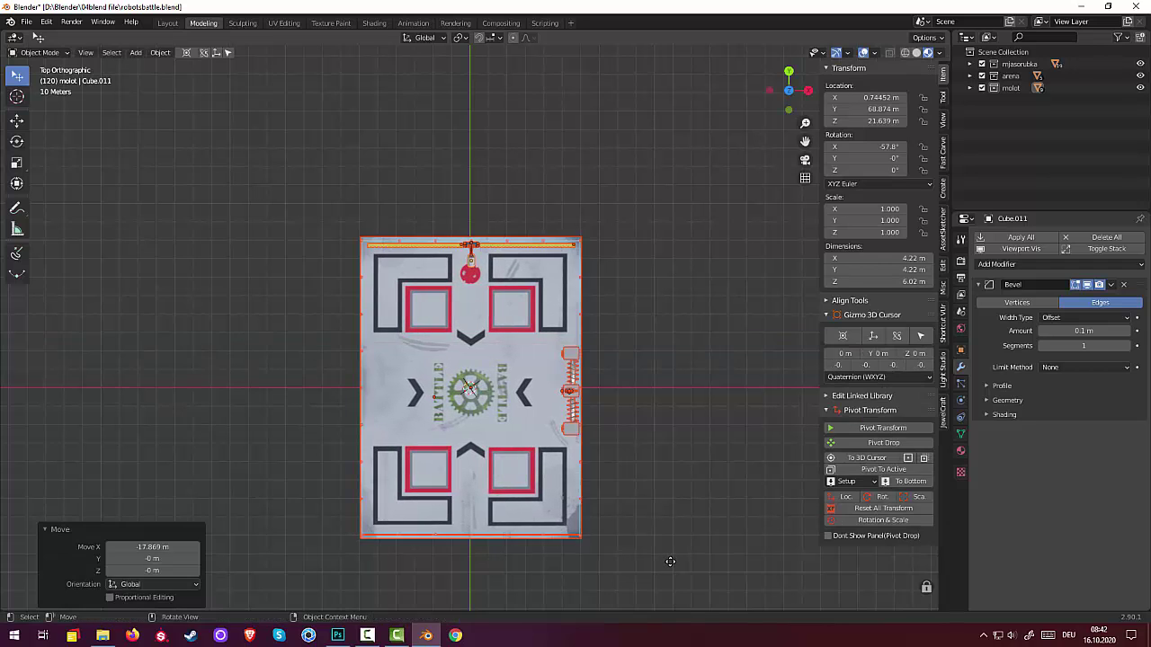
{"action": "left_click", "coordinate": [655, 592]}
{"action": "middle_click_drag", "start_coordinate": [680, 568], "coordinate": [603, 478]}
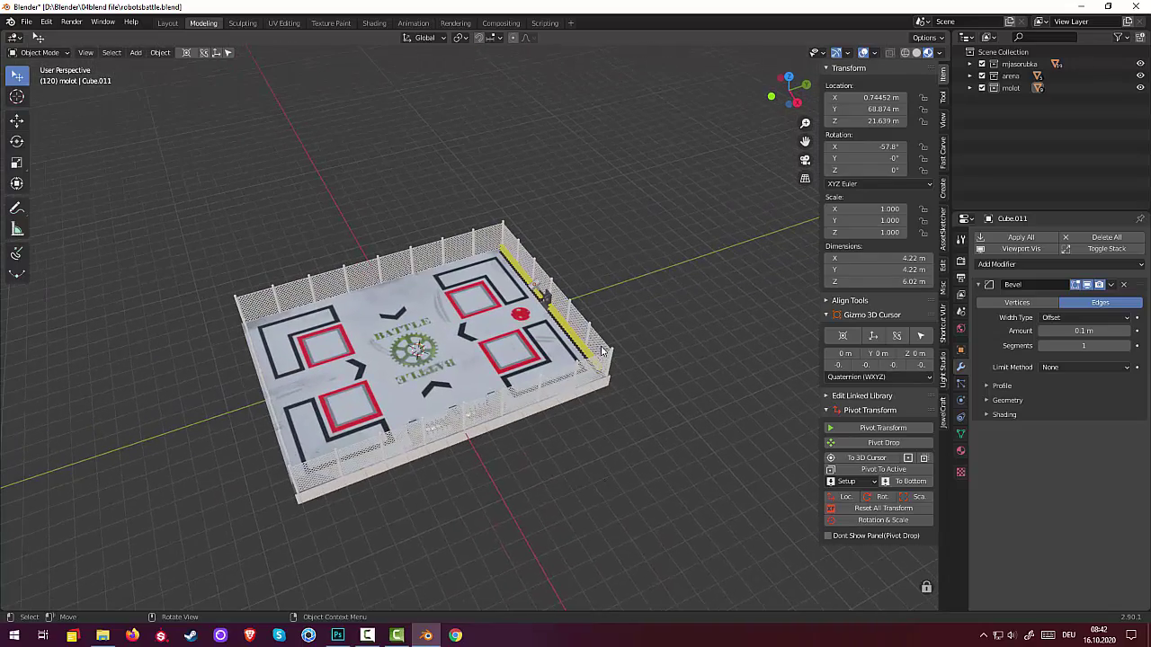
{"action": "middle_click_drag", "start_coordinate": [374, 337], "coordinate": [351, 347]}
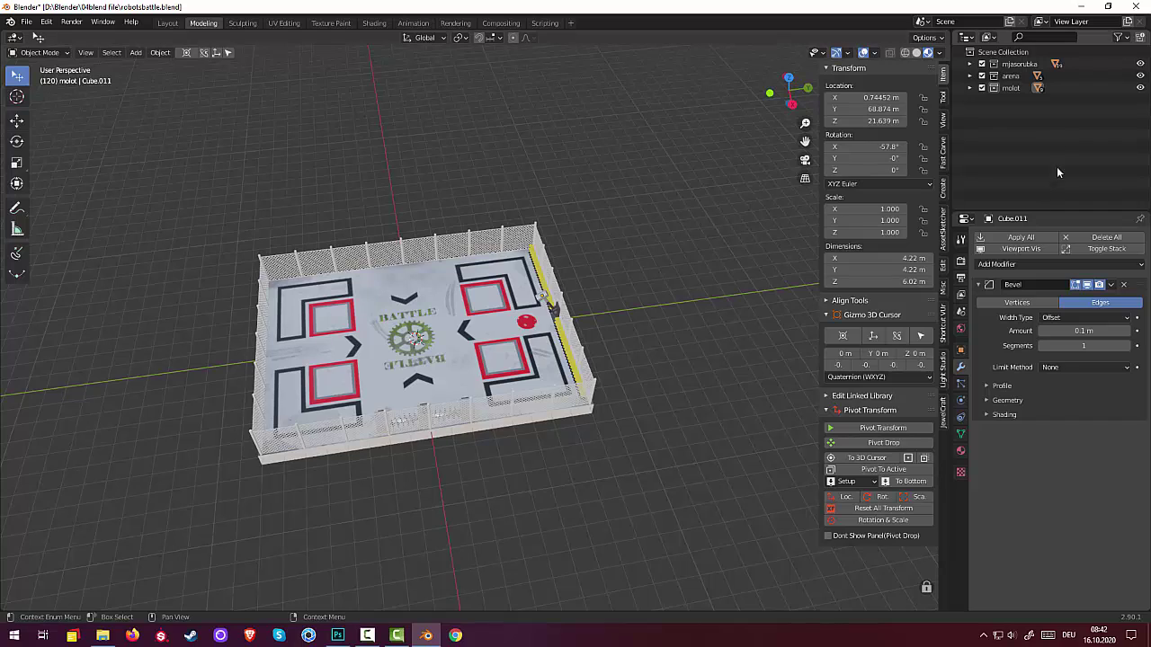
Step: Add a new collection and rename Collection 4 to 'tablo'
{"action": "left_click", "coordinate": [1140, 42]}
{"action": "left_click", "coordinate": [1019, 101]}
{"action": "double_click", "coordinate": [1019, 101]}
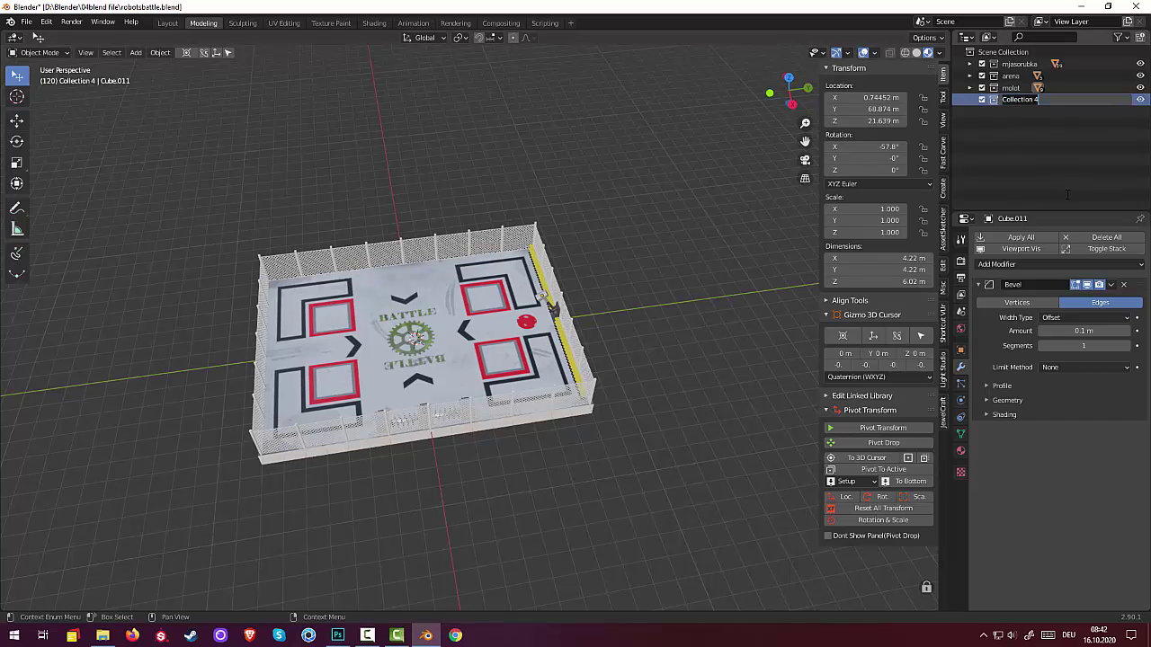
{"action": "type", "text": "tabl"}
{"action": "type", "text": "o"}
{"action": "key", "text": "Return"}
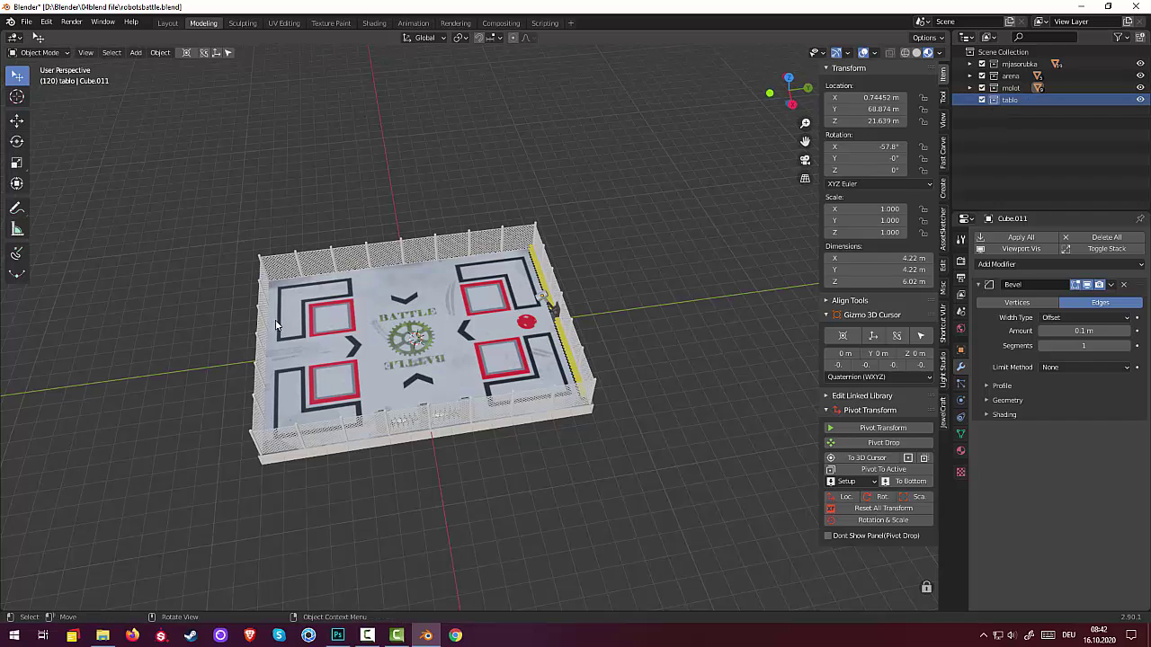
Step: Add a cube mesh at the world origin in the tablo collection
{"action": "key", "text": "shift+a"}
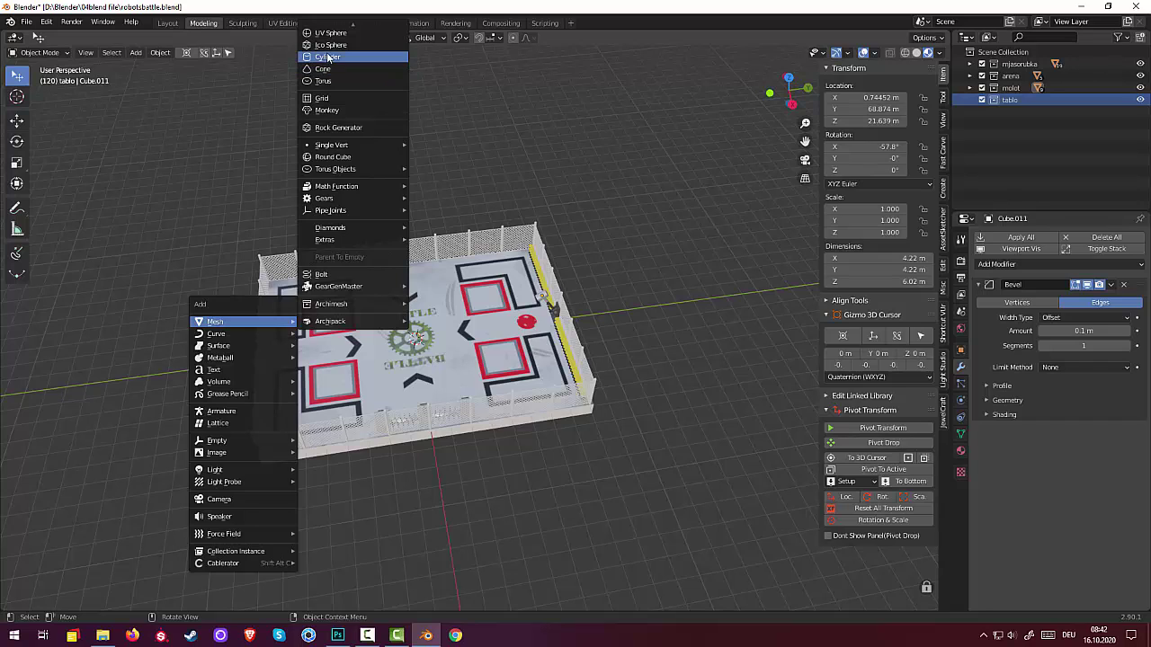
{"action": "scroll", "coordinate": [336, 56], "scroll_direction": "up", "scroll_amount": 3}
{"action": "scroll", "coordinate": [329, 59], "scroll_direction": "down", "scroll_amount": 3}
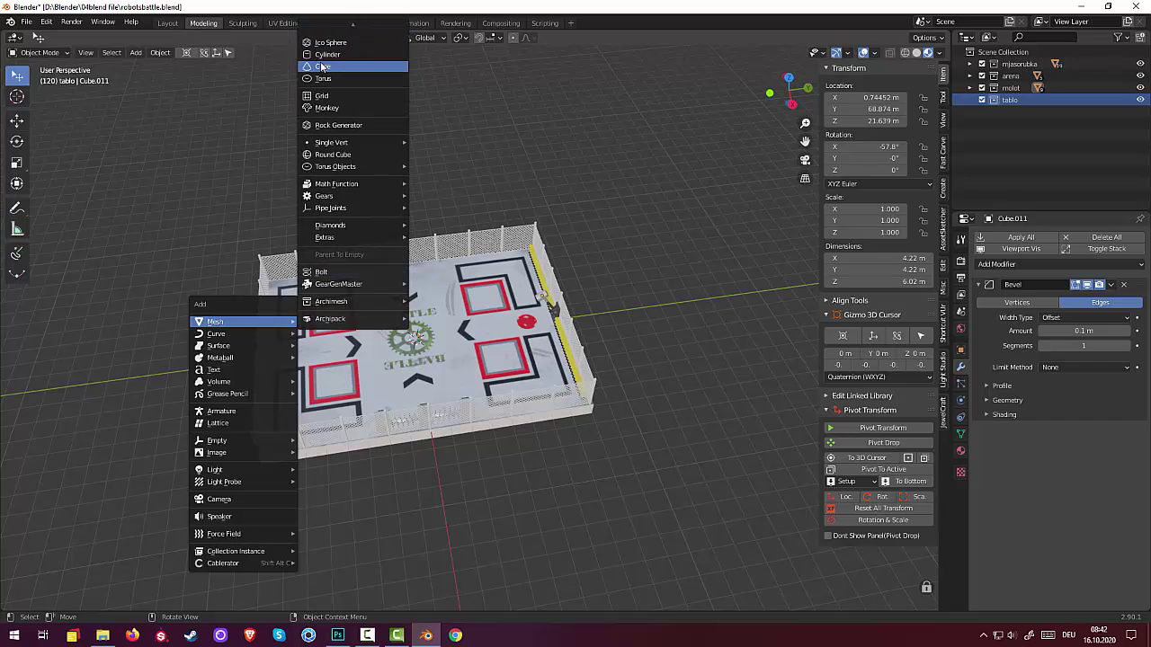
{"action": "scroll", "coordinate": [326, 61], "scroll_direction": "up", "scroll_amount": 1}
{"action": "scroll", "coordinate": [325, 61], "scroll_direction": "up", "scroll_amount": 1}
{"action": "scroll", "coordinate": [330, 61], "scroll_direction": "up", "scroll_amount": 1}
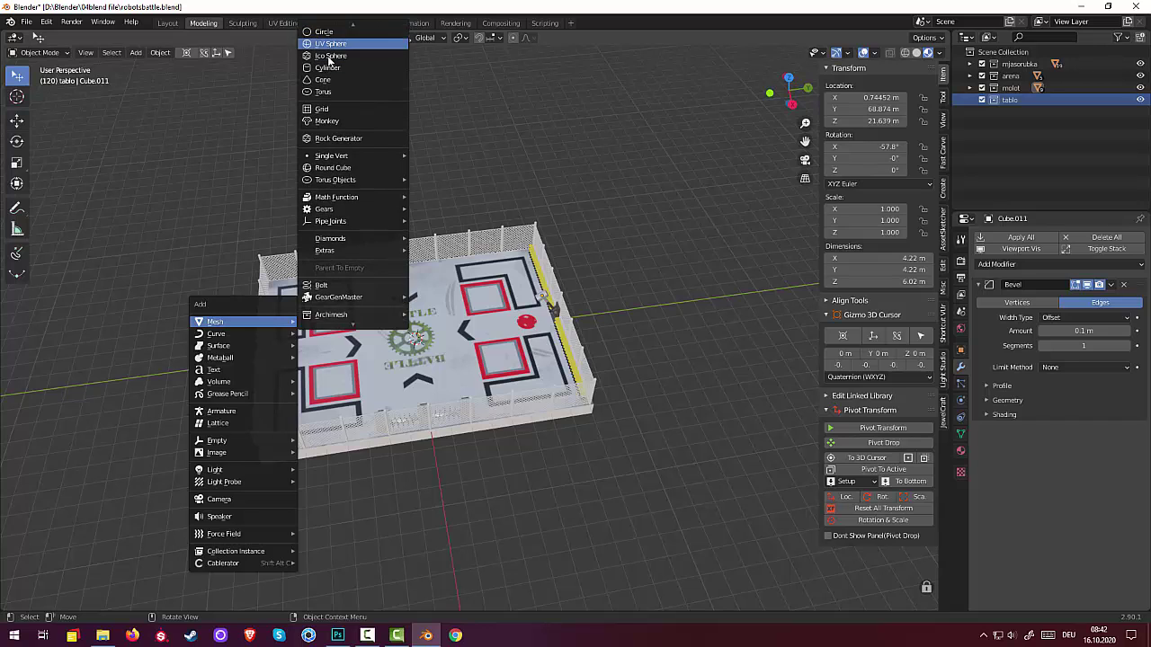
{"action": "scroll", "coordinate": [330, 62], "scroll_direction": "up", "scroll_amount": 1}
{"action": "scroll", "coordinate": [329, 59], "scroll_direction": "up", "scroll_amount": 1}
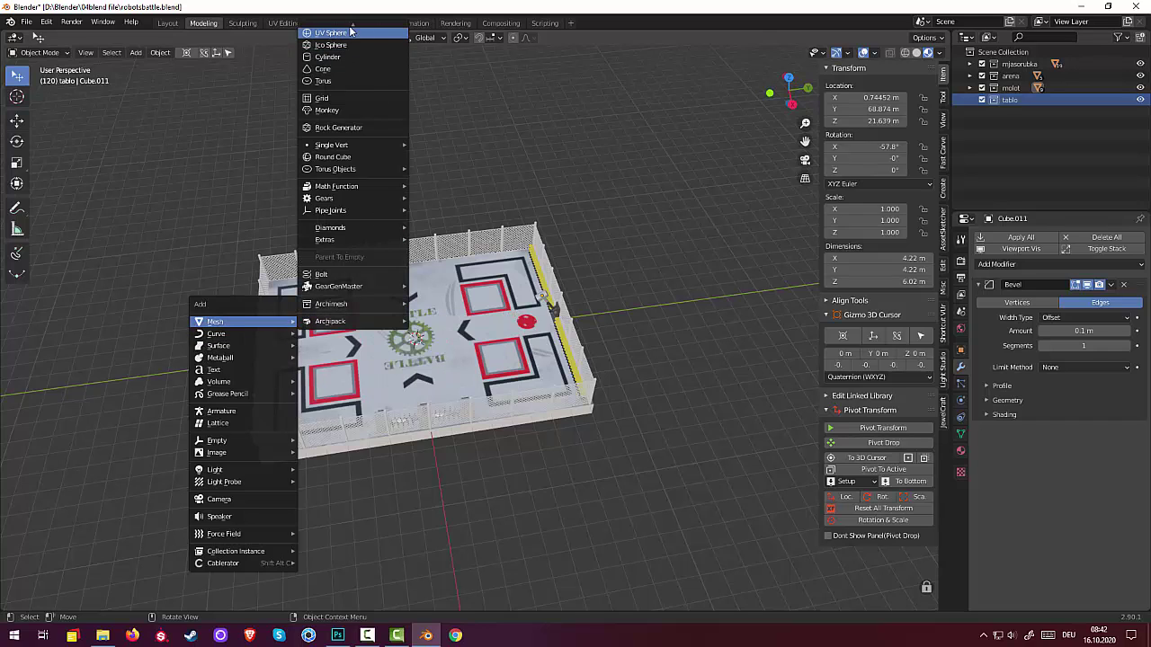
{"action": "scroll", "coordinate": [350, 33], "scroll_direction": "up", "scroll_amount": 3}
{"action": "left_click", "coordinate": [340, 41]}
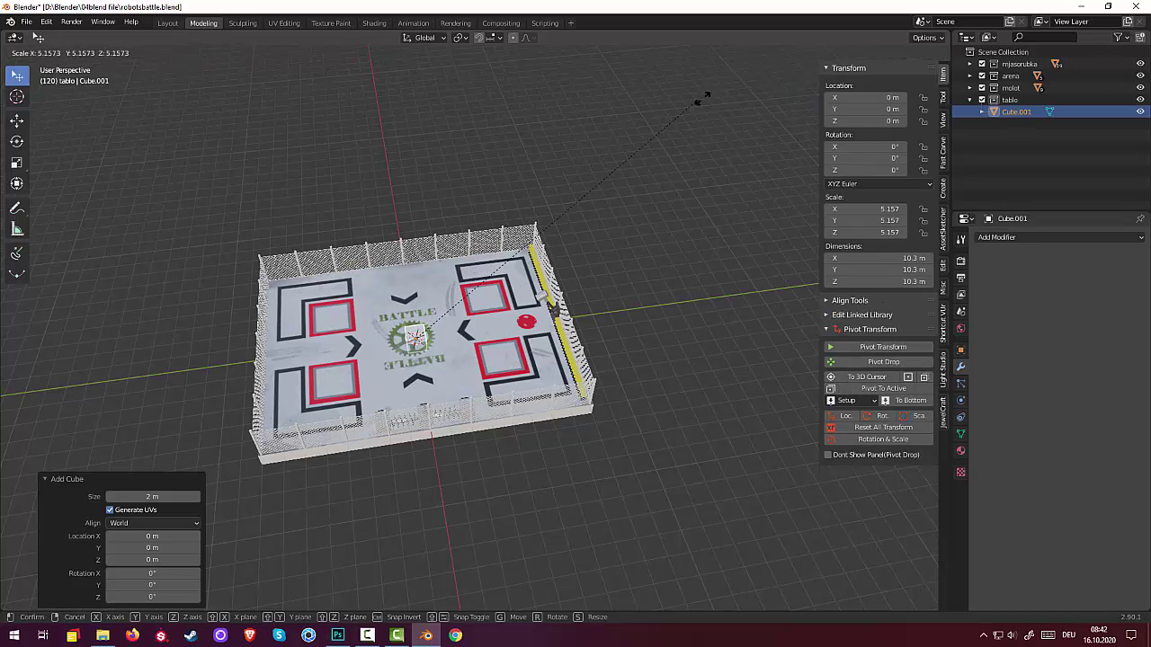
Step: Scale the new cube uniformly to 8.710, making each side 17.4 m
{"action": "key", "text": "s"}
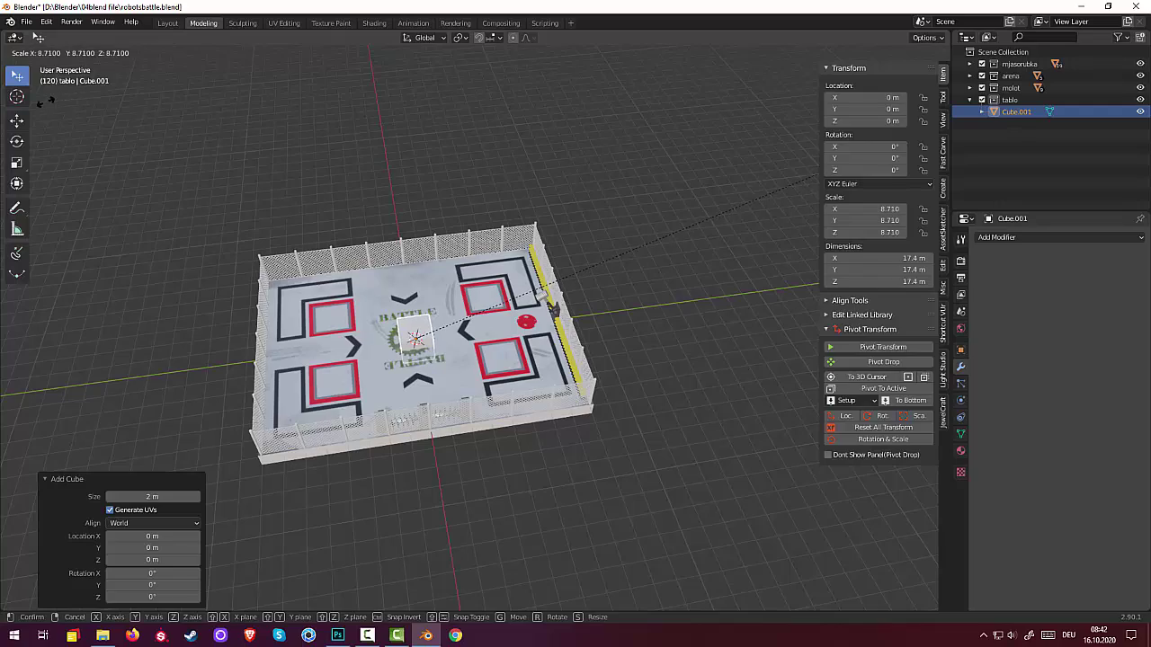
{"action": "left_click", "coordinate": [253, 155]}
{"action": "middle_click_drag", "start_coordinate": [183, 245], "coordinate": [115, 277]}
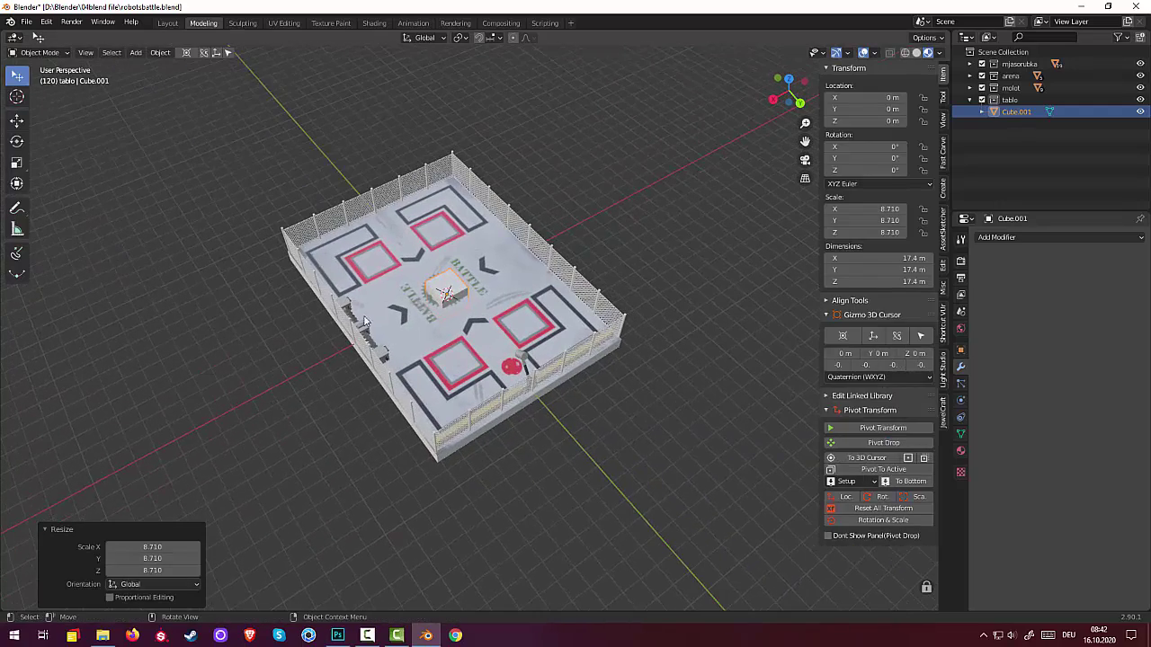
{"action": "mouse_move", "coordinate": [365, 321]}
{"action": "middle_mouse_down"}
{"action": "mouse_move", "coordinate": [491, 329]}
{"action": "mouse_move", "coordinate": [460, 339]}
{"action": "middle_mouse_up"}
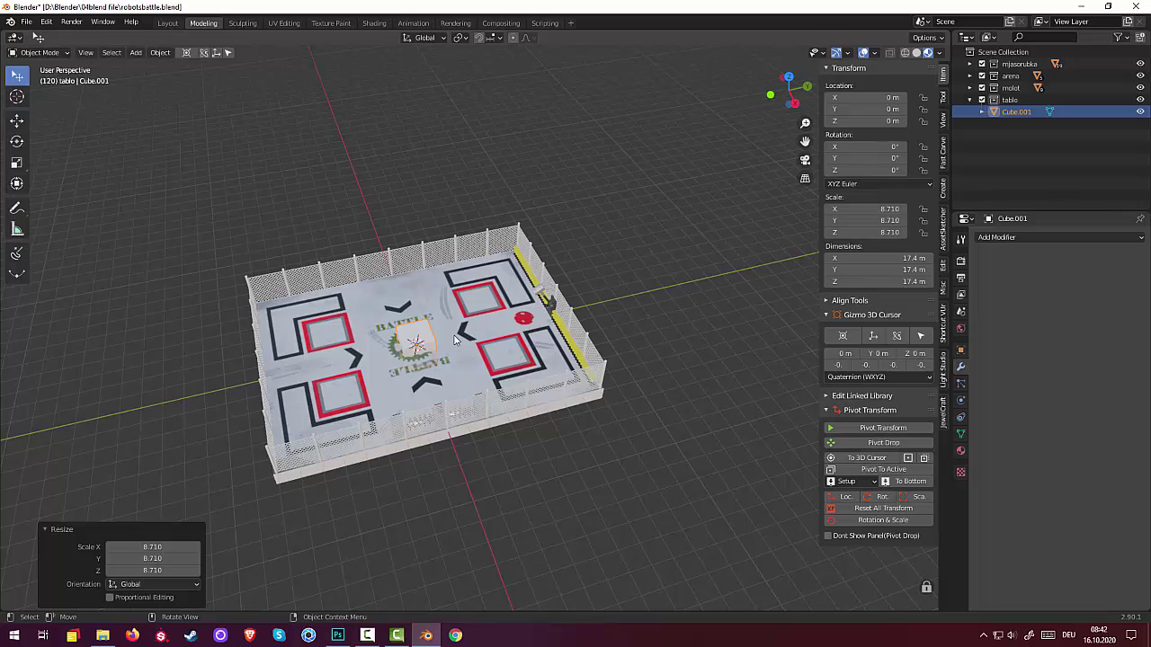
Step: Shift Cube.001 along Y and flatten it along Y into a board
{"action": "key", "text": "g"}
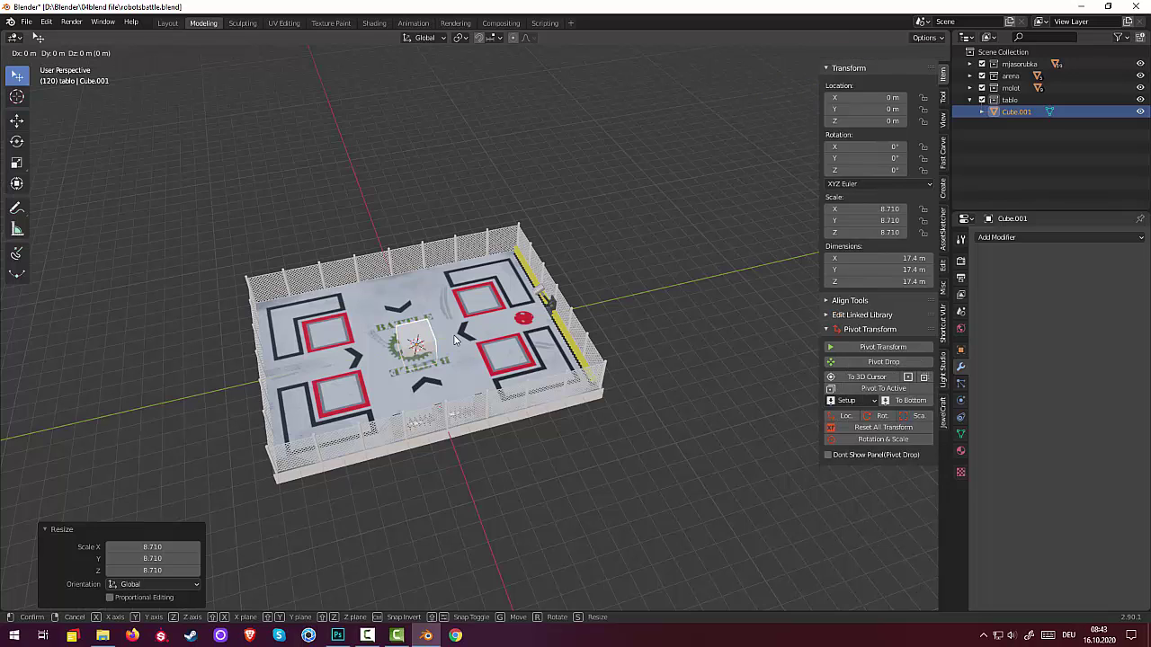
{"action": "key", "text": "y"}
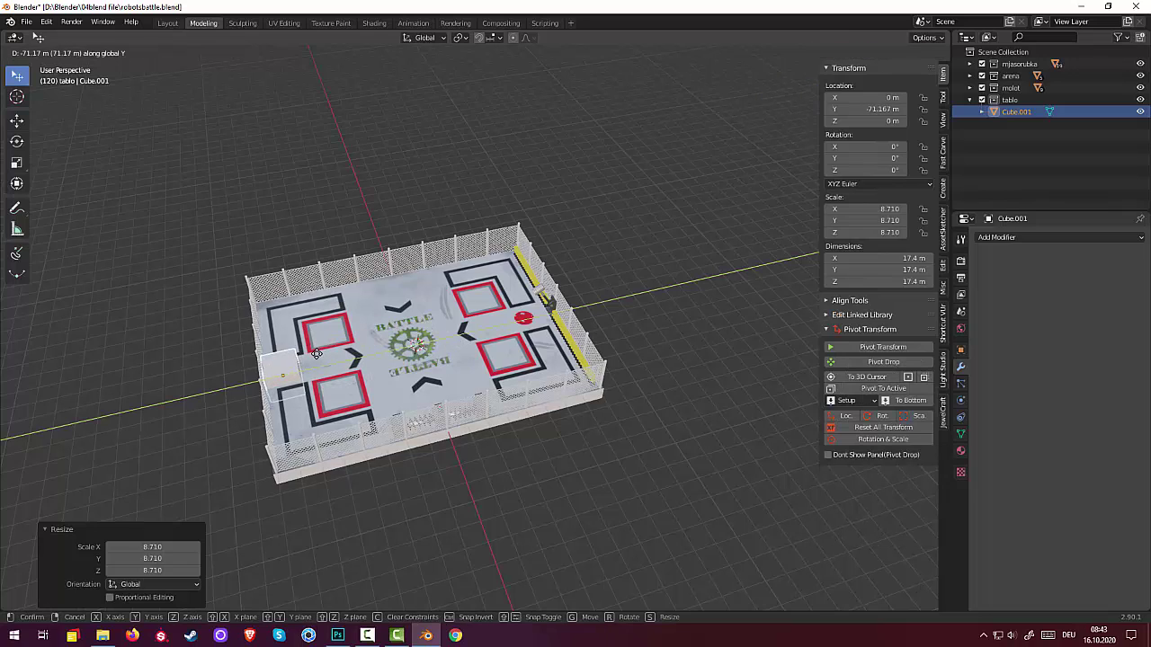
{"action": "left_click", "coordinate": [327, 359]}
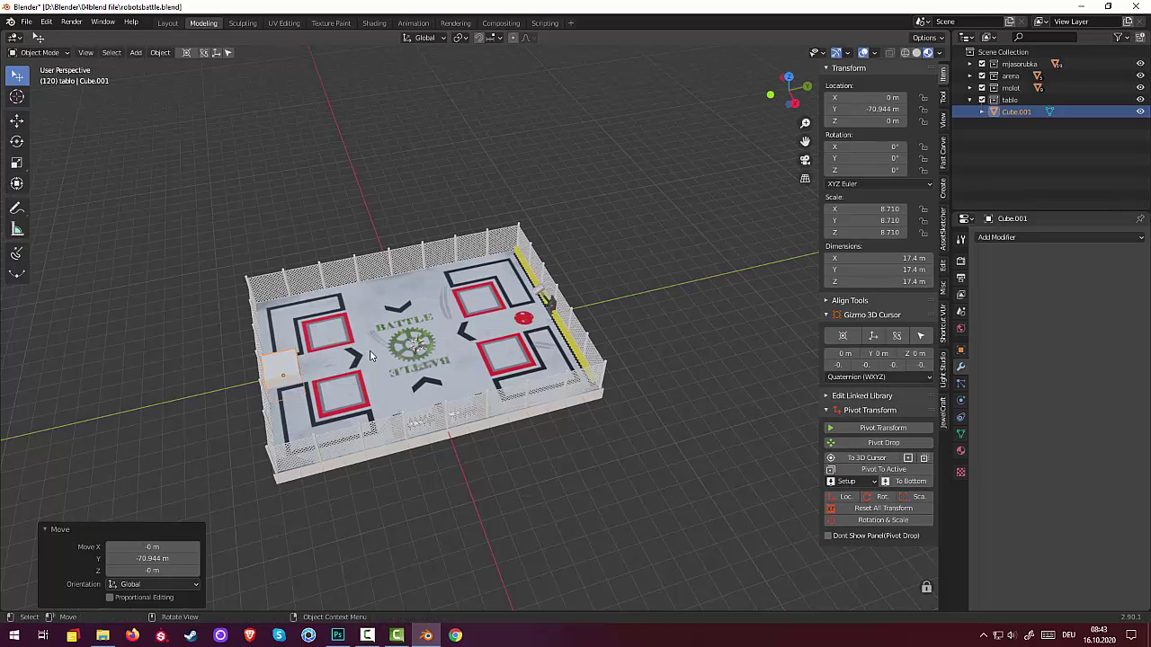
{"action": "key", "text": "s"}
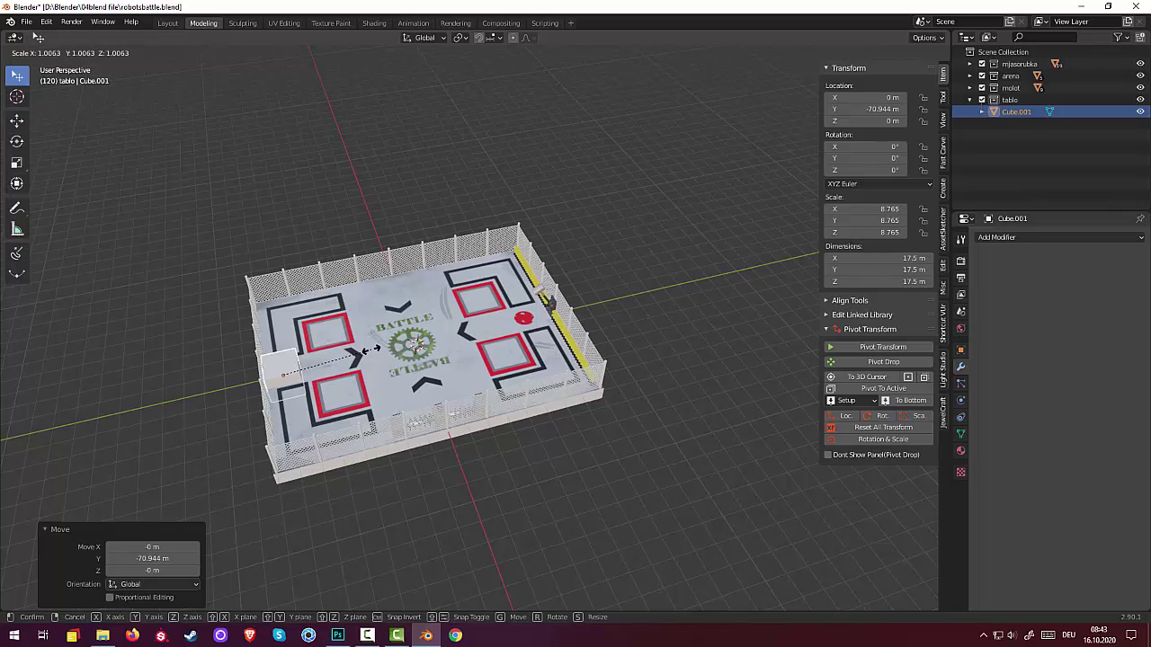
{"action": "key", "text": "y"}
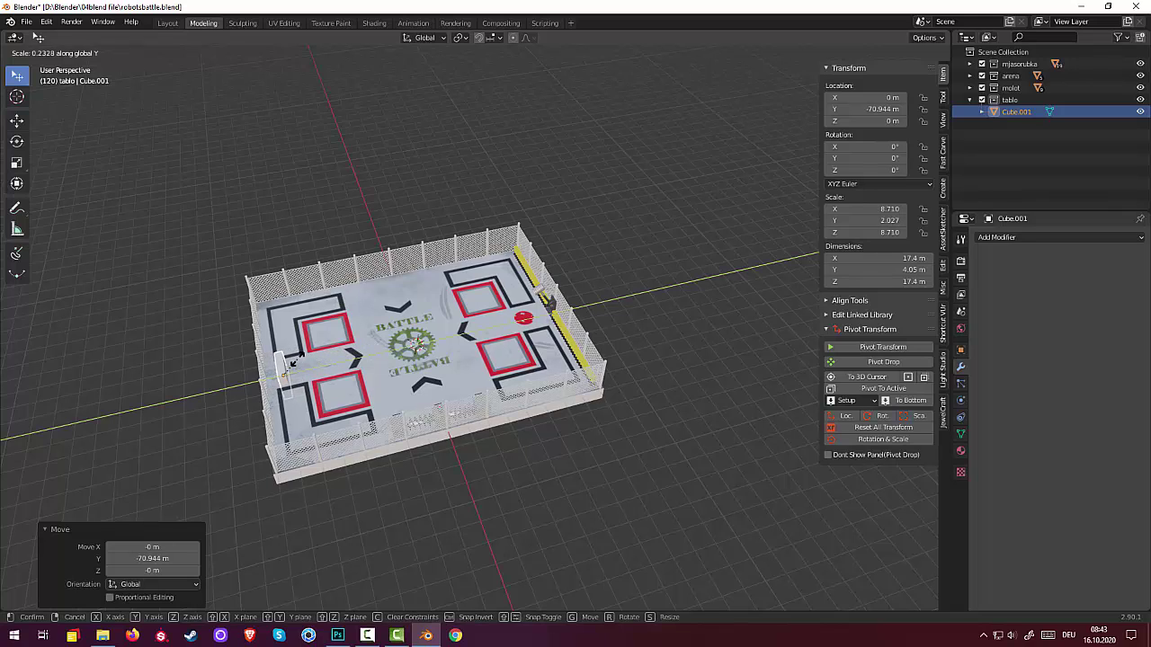
{"action": "left_click", "coordinate": [310, 358]}
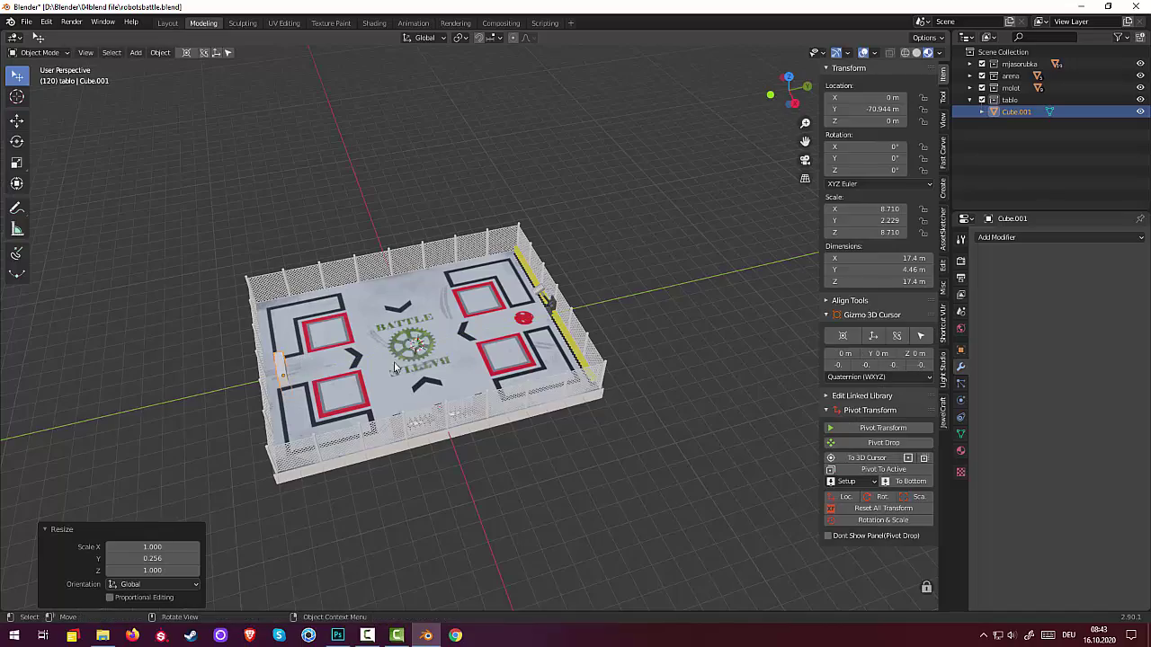
{"action": "mouse_move", "coordinate": [312, 364]}
{"action": "middle_mouse_down"}
{"action": "mouse_move", "coordinate": [300, 355]}
{"action": "mouse_move", "coordinate": [424, 382]}
{"action": "middle_mouse_up"}
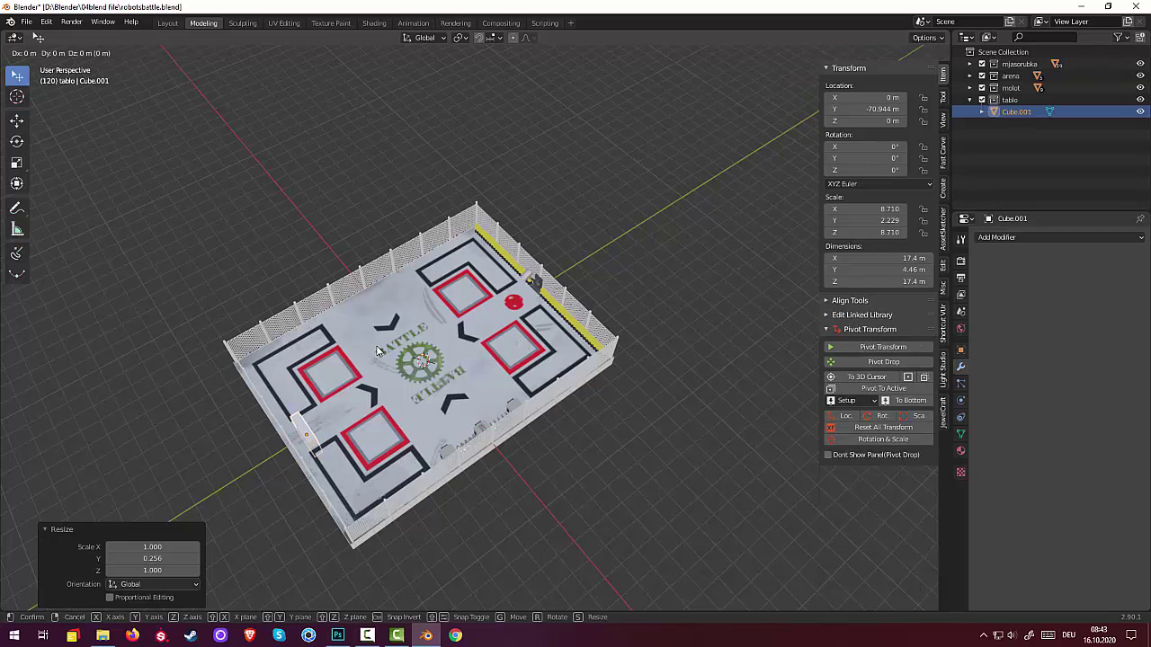
Step: Move the flattened board further along Y to the arena's far end
{"action": "key", "text": "g"}
{"action": "key", "text": "y"}
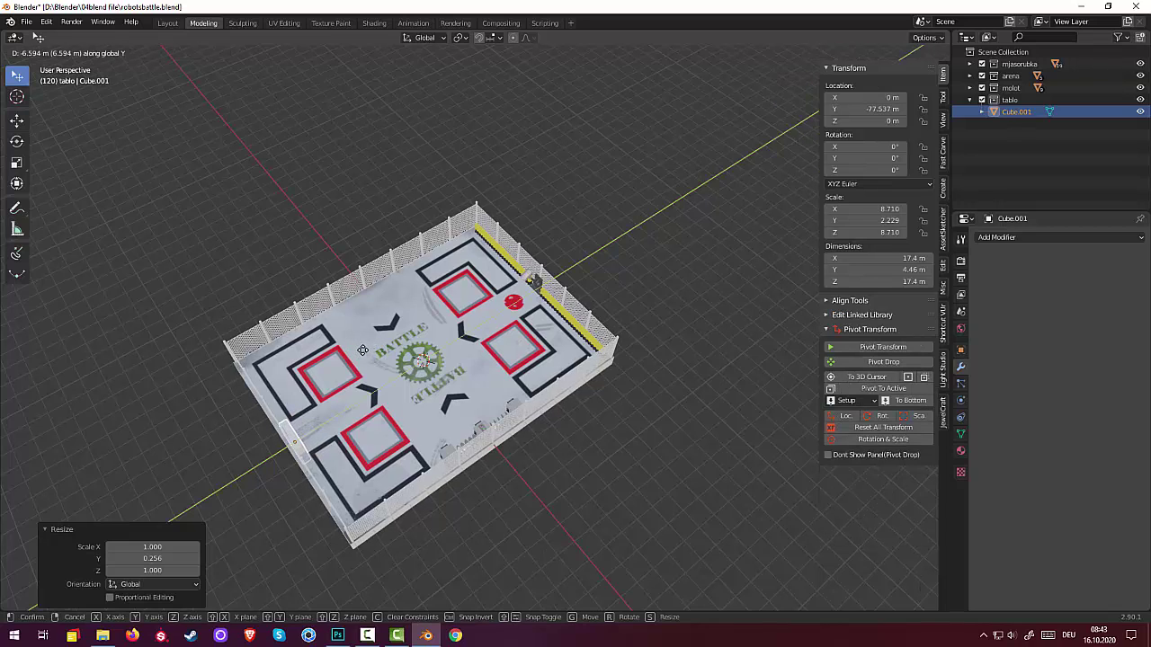
{"action": "left_click", "coordinate": [362, 350]}
{"action": "mouse_move", "coordinate": [436, 384]}
{"action": "middle_mouse_down"}
{"action": "mouse_move", "coordinate": [354, 438]}
{"action": "mouse_move", "coordinate": [232, 388]}
{"action": "middle_mouse_up"}
{"action": "scroll", "coordinate": [232, 387], "scroll_direction": "up", "scroll_amount": 3}
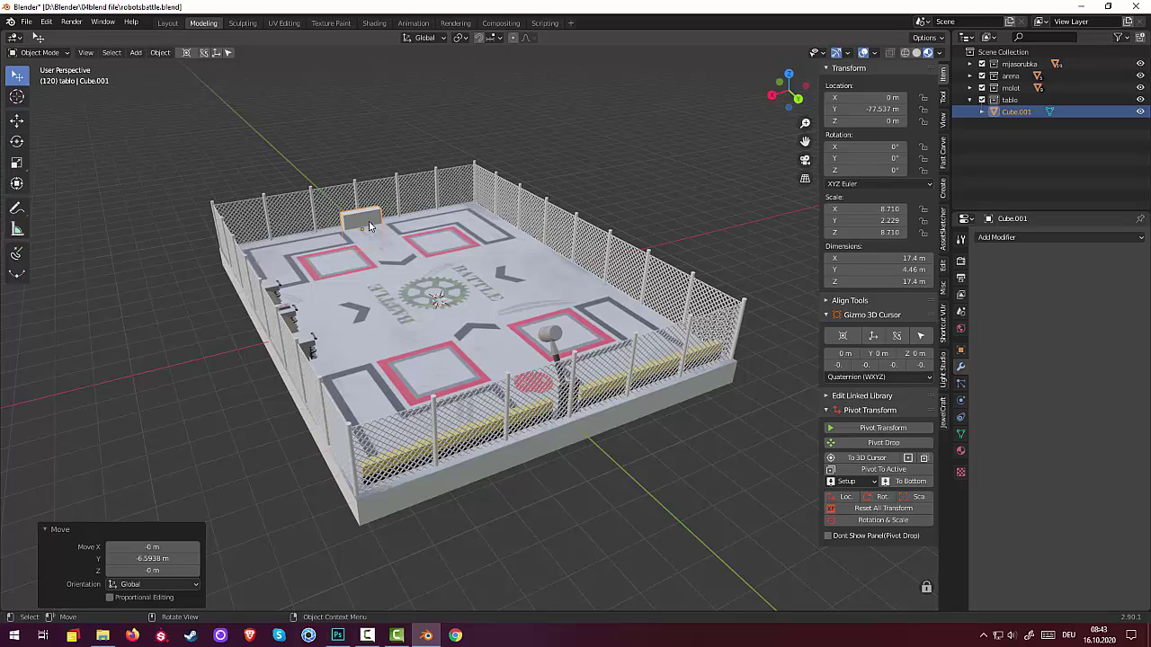
{"action": "left_click", "coordinate": [870, 315]}
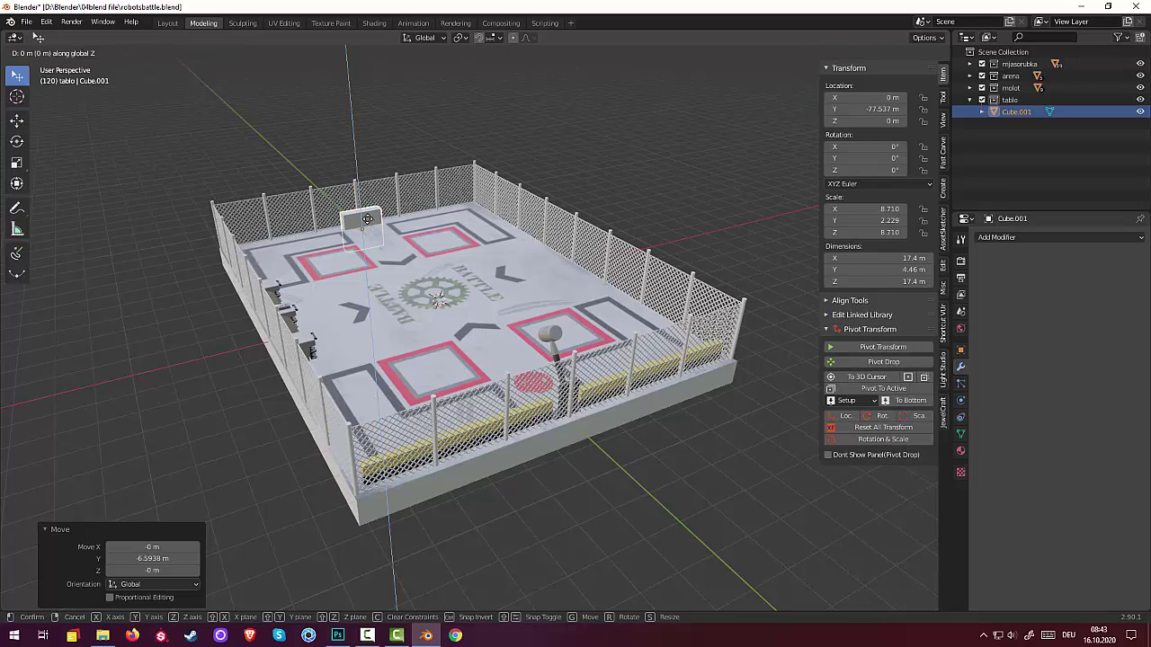
Step: Raise Cube.001 straight up to Z 9.9429 m and deselect it
{"action": "key", "text": "g"}
{"action": "key", "text": "z"}
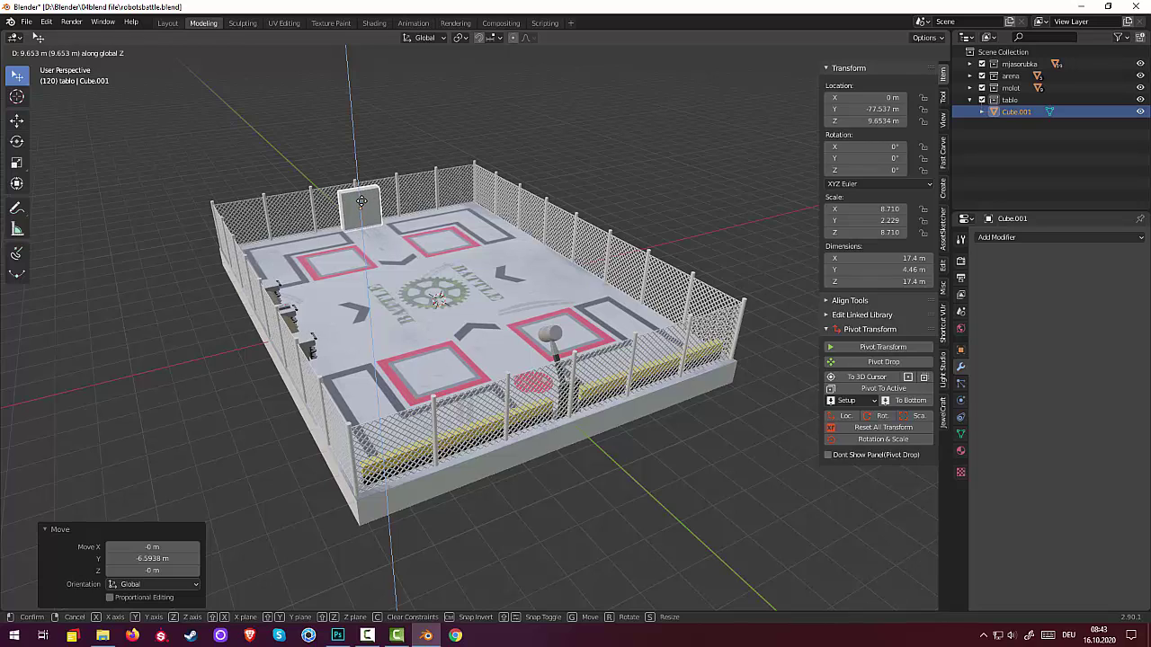
{"action": "left_click", "coordinate": [367, 212]}
{"action": "left_click", "coordinate": [709, 228]}
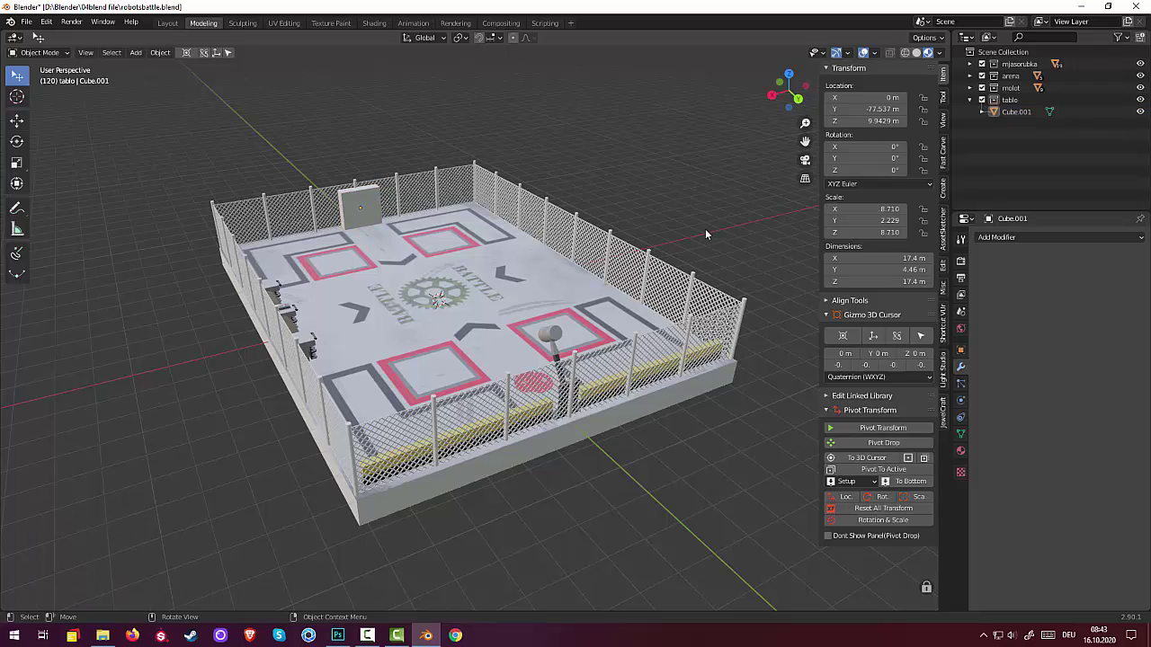
{"action": "middle_click_drag", "start_coordinate": [705, 229], "coordinate": [668, 279]}
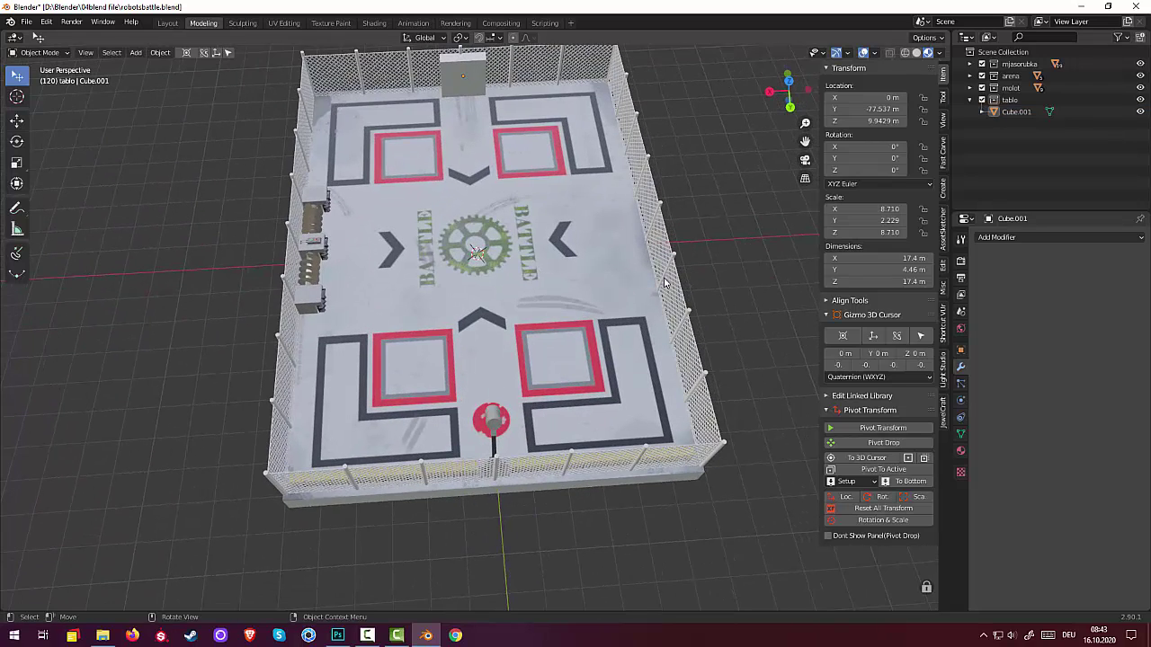
Step: Hide the mjasorubka, molot and tablo collections and Cube.001
{"action": "middle_click_drag", "start_coordinate": [676, 279], "coordinate": [806, 292]}
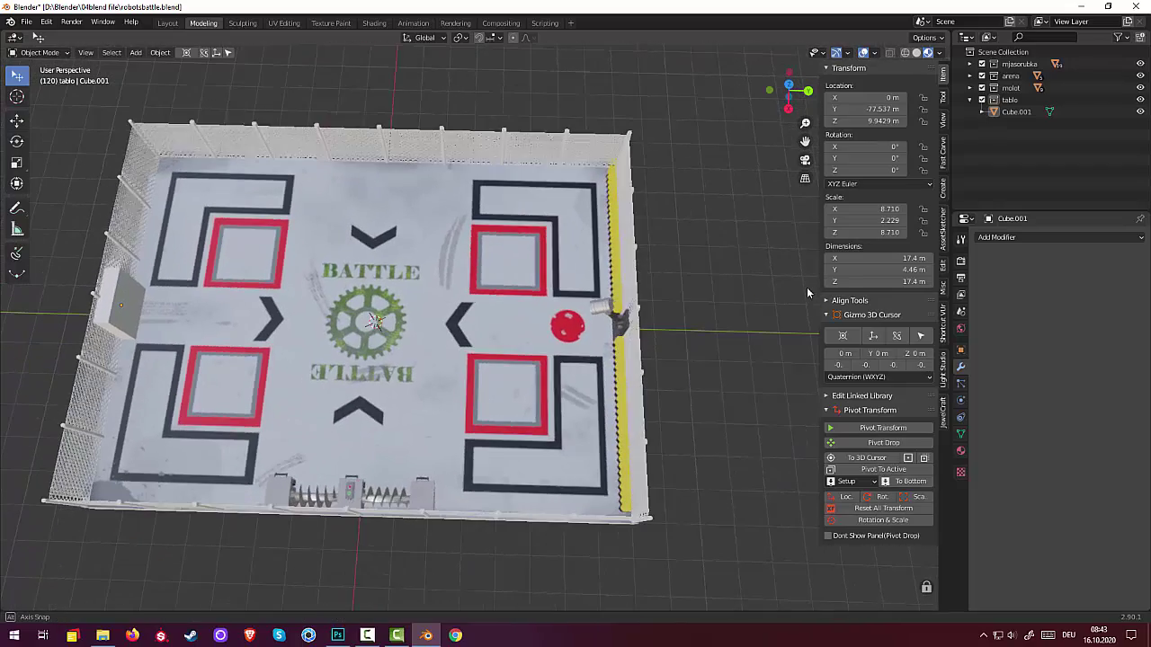
{"action": "left_click", "coordinate": [1140, 64]}
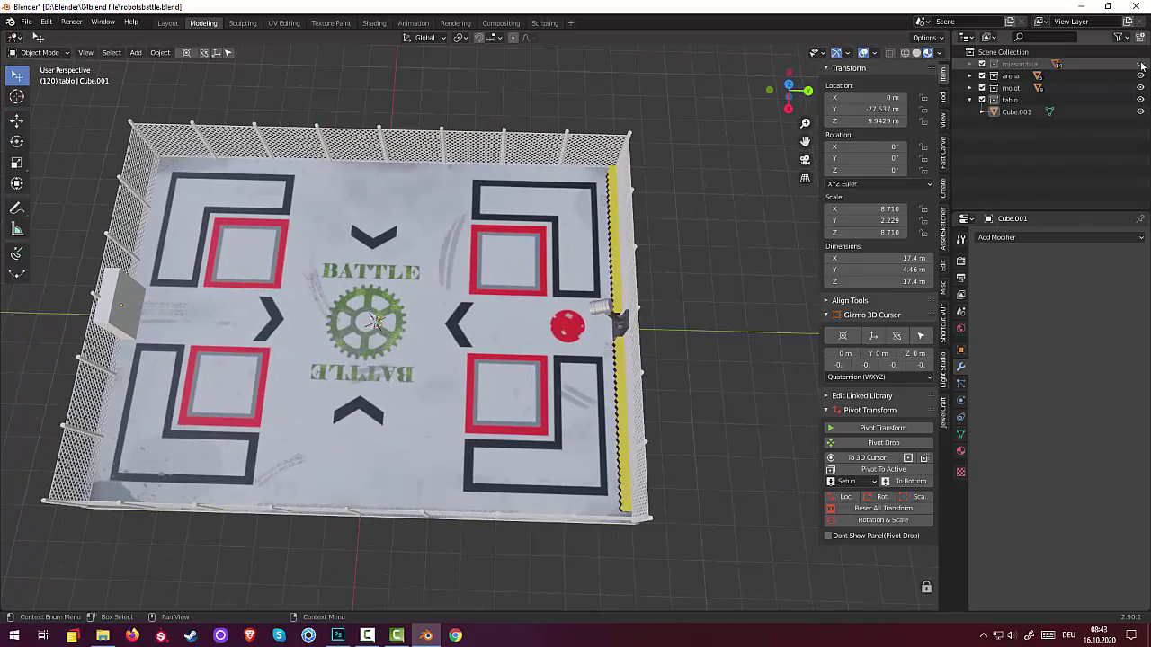
{"action": "left_click", "coordinate": [1140, 87]}
{"action": "left_click", "coordinate": [1140, 99]}
{"action": "left_click", "coordinate": [1141, 112]}
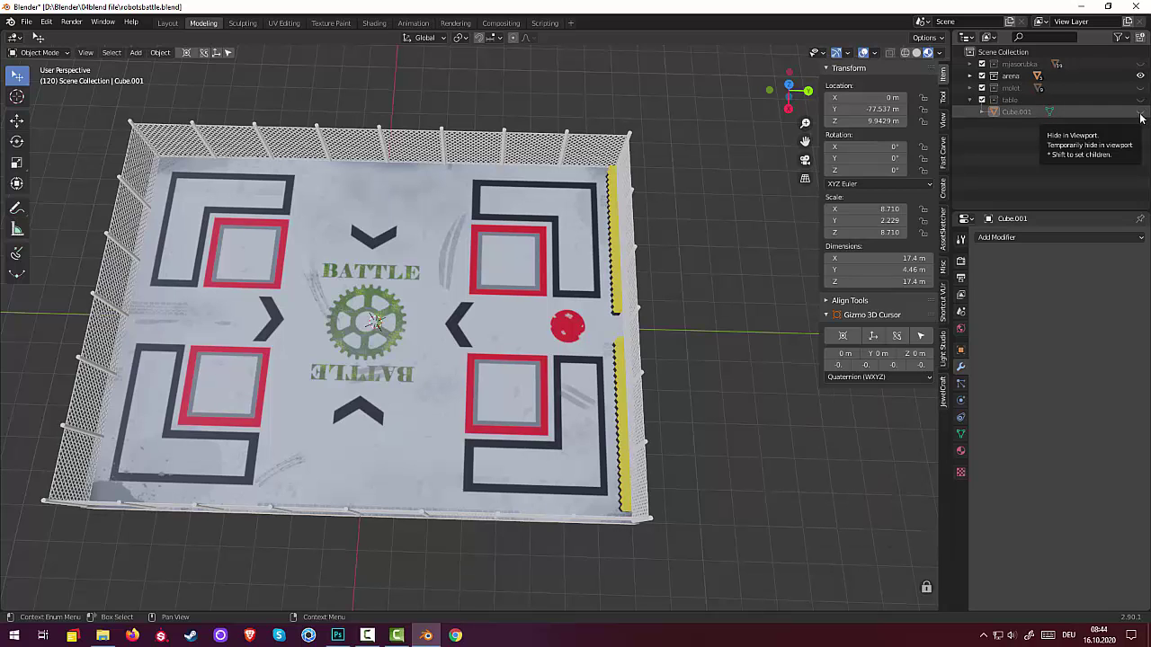
Step: Hide all arena objects except the boden floor and view it in top orthographic
{"action": "left_click", "coordinate": [972, 77]}
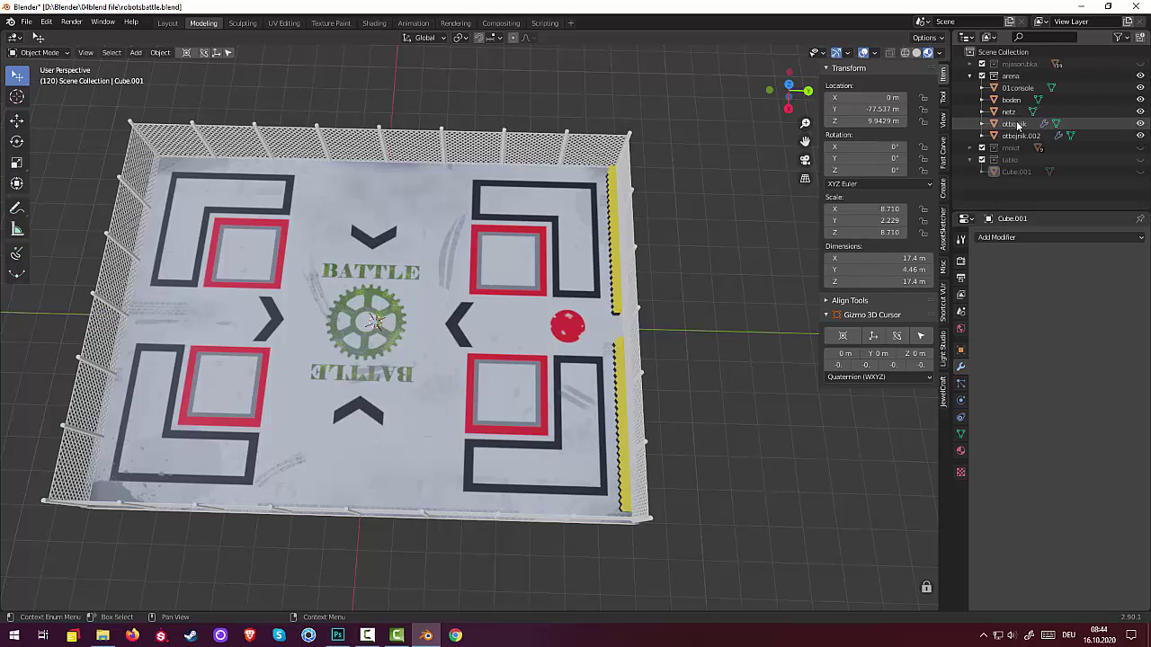
{"action": "left_click_drag", "start_coordinate": [1139, 87], "coordinate": [1139, 135]}
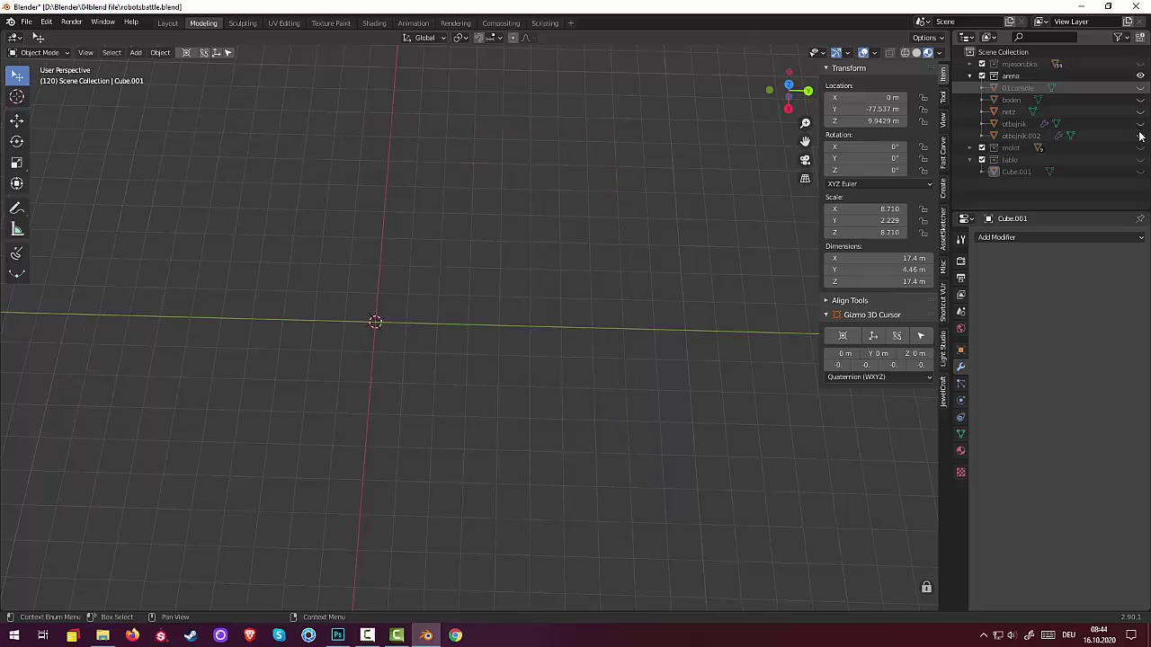
{"action": "left_click", "coordinate": [1140, 100]}
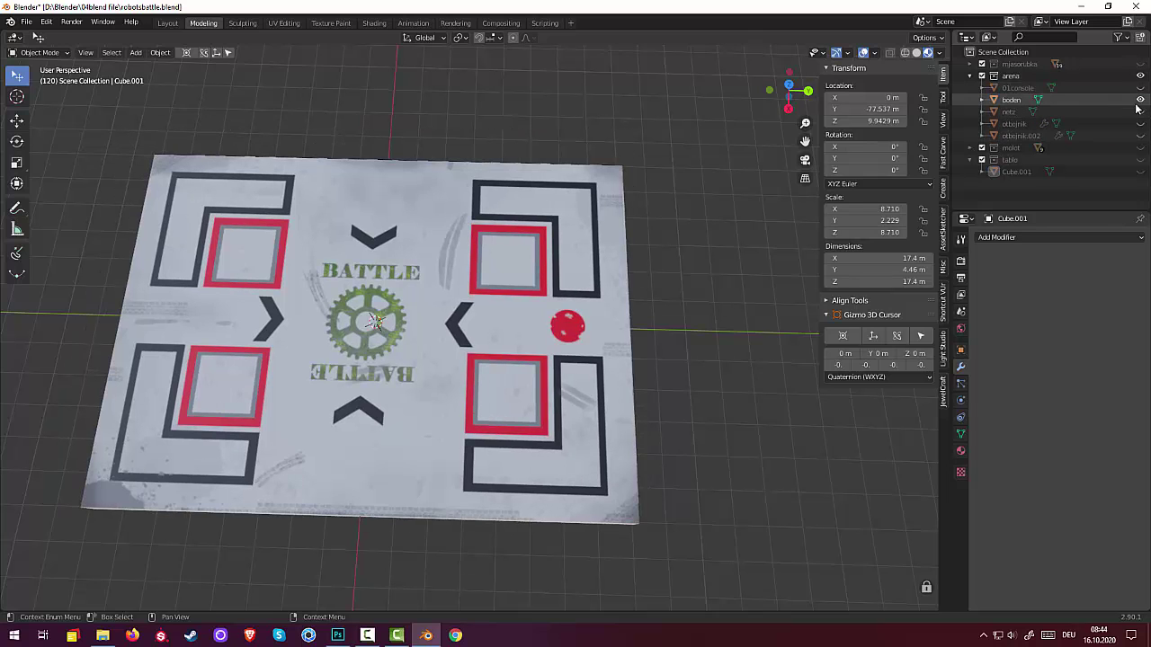
{"action": "mouse_move", "coordinate": [729, 380]}
{"action": "middle_mouse_down"}
{"action": "mouse_move", "coordinate": [741, 399]}
{"action": "mouse_move", "coordinate": [736, 384]}
{"action": "middle_mouse_up"}
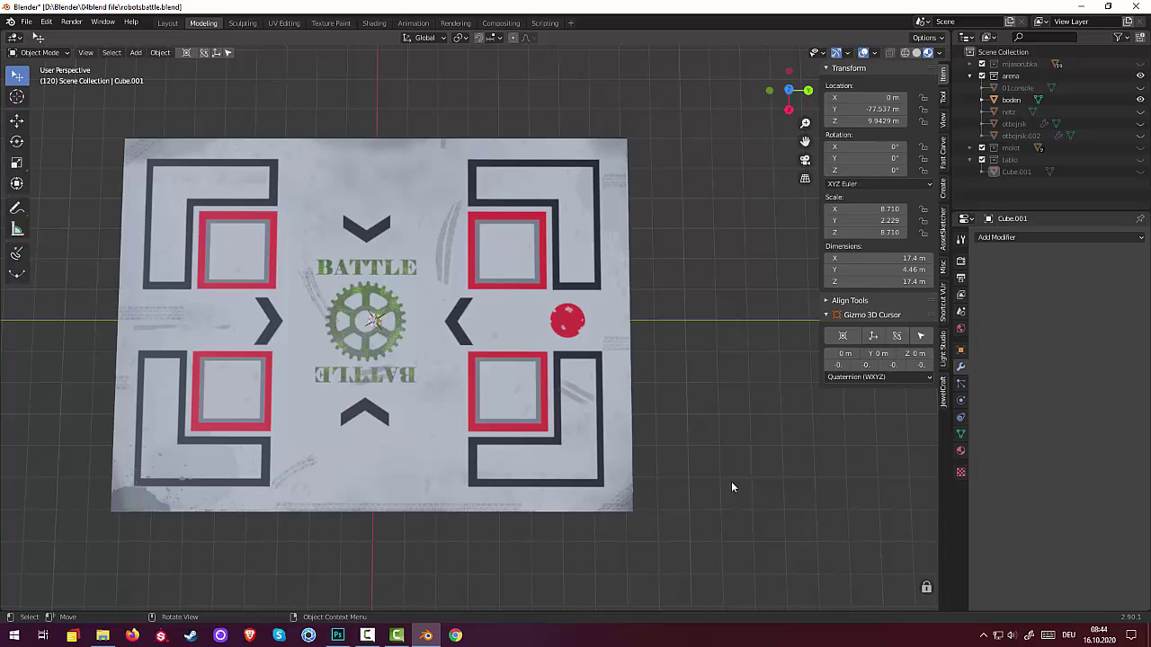
{"action": "key", "text": "KP_7"}
{"action": "scroll", "coordinate": [710, 522], "scroll_direction": "down", "scroll_amount": 2}
{"action": "scroll", "coordinate": [712, 500], "scroll_direction": "up", "scroll_amount": 1}
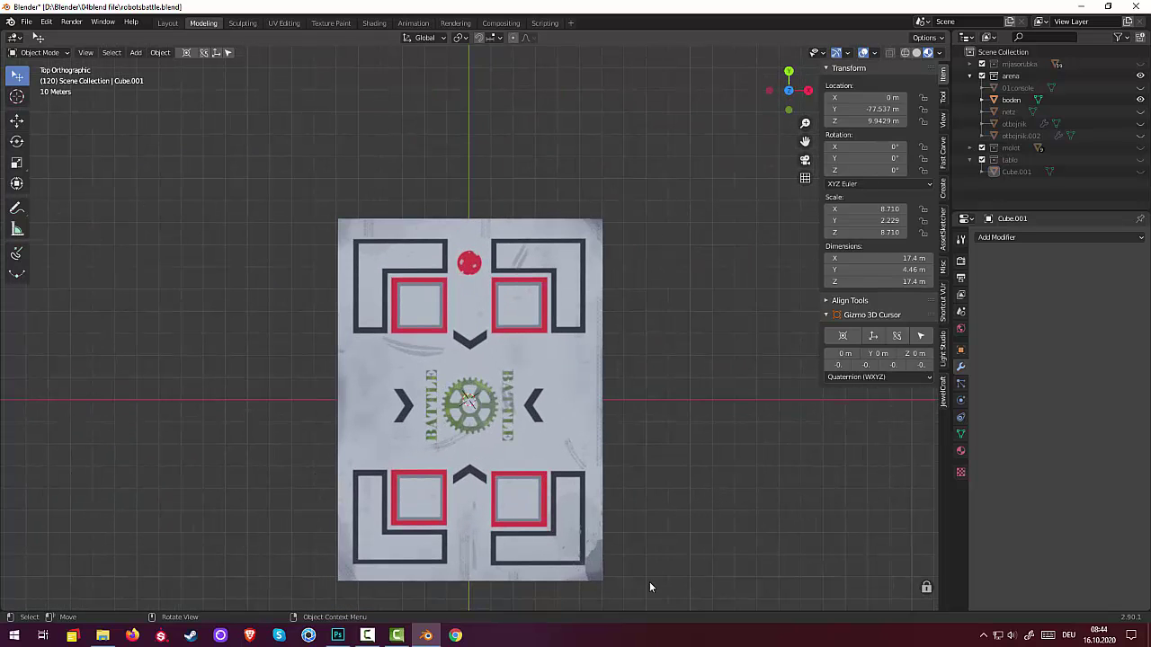
Step: Select the boden floor and enter Edit Mode with all geometry selected
{"action": "left_click", "coordinate": [392, 290]}
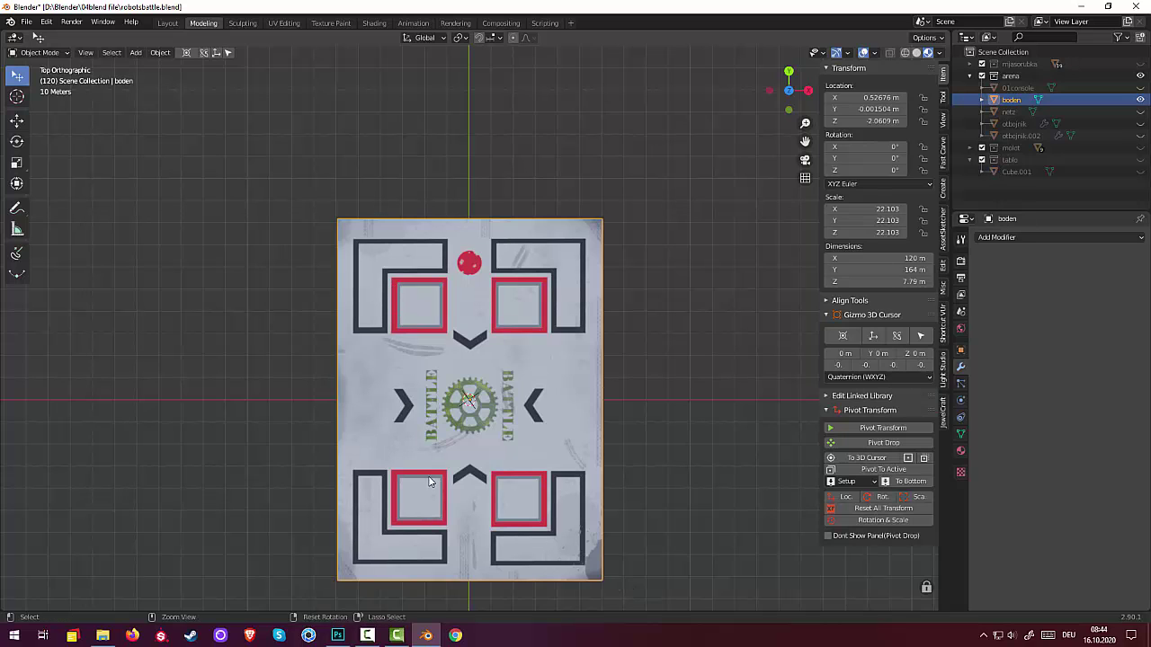
{"action": "left_click", "coordinate": [38, 53]}
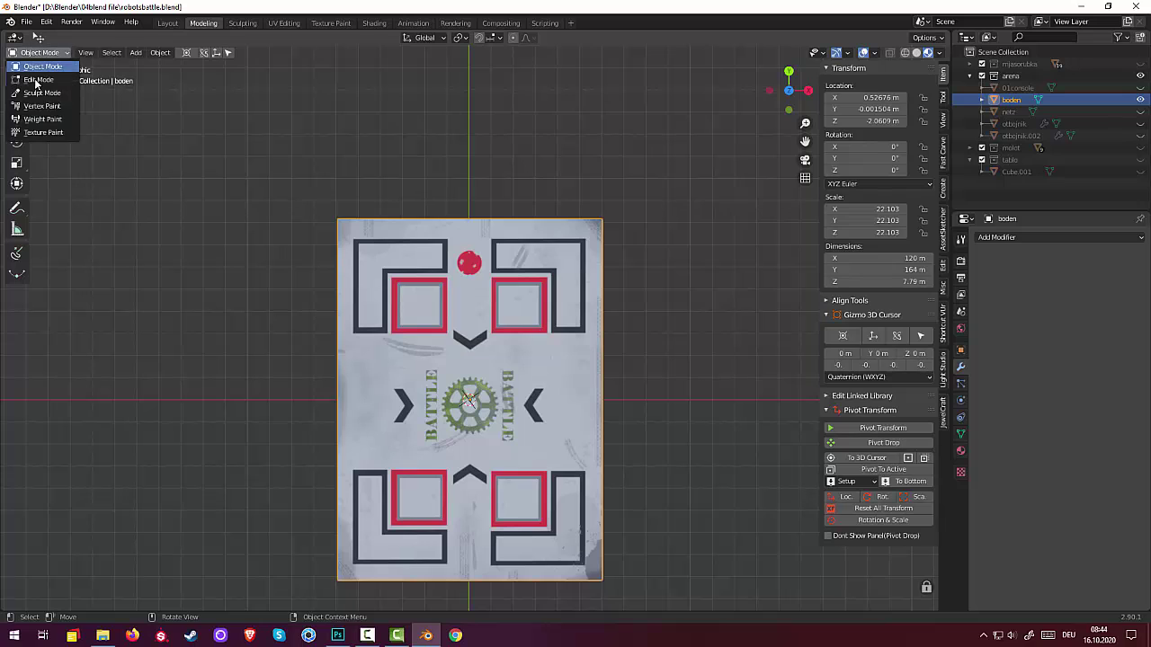
{"action": "left_click", "coordinate": [38, 80]}
{"action": "key", "text": "a"}
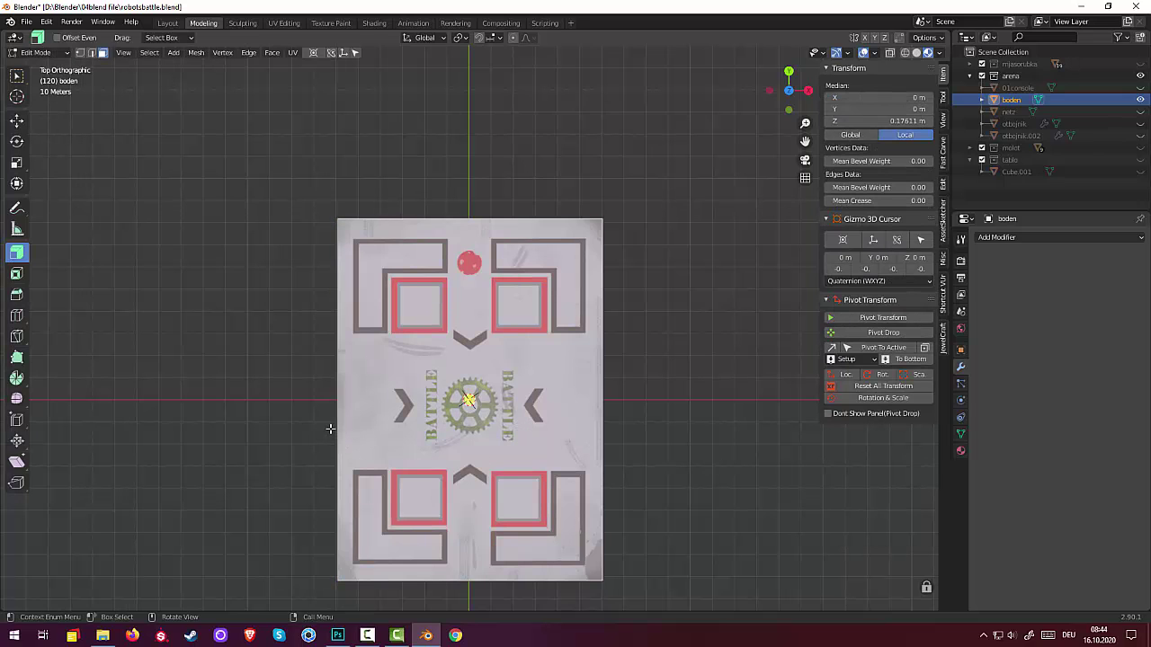
Step: Try a vertical loop cut across the floor, then undo it
{"action": "key", "text": "ctrl+r"}
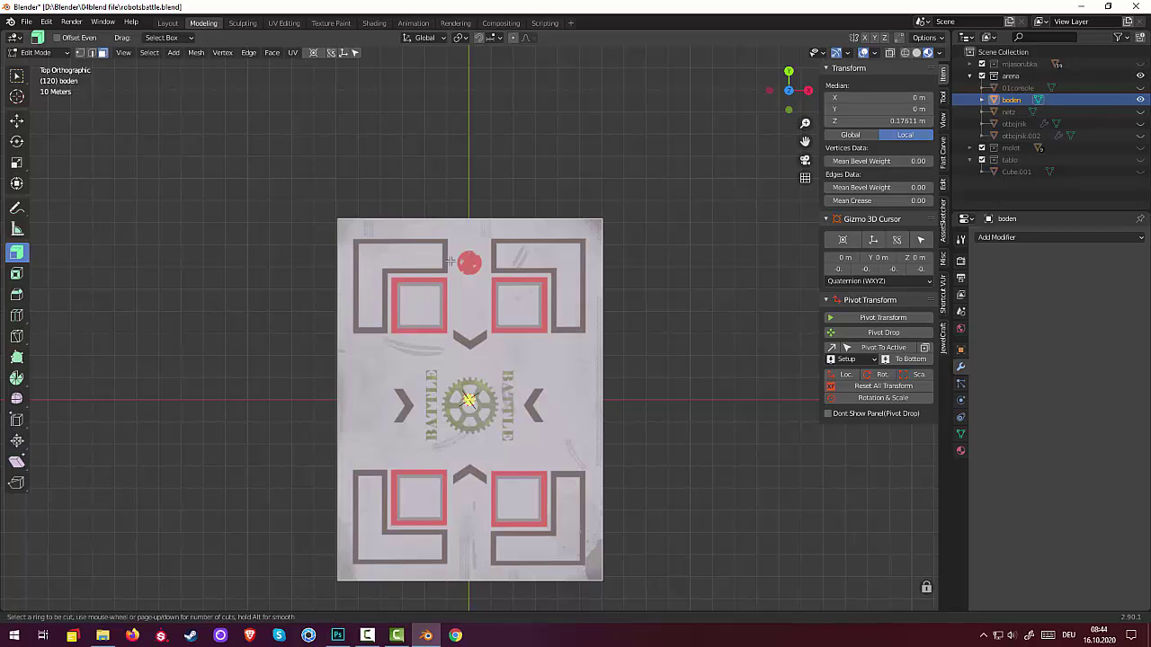
{"action": "left_click", "coordinate": [472, 226]}
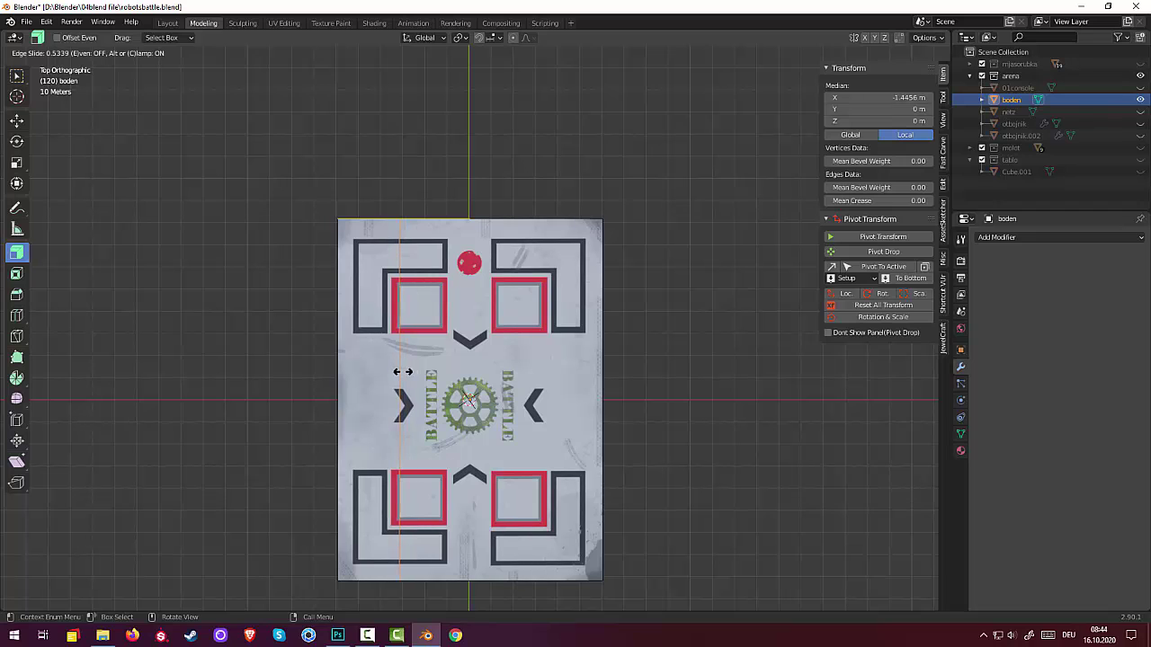
{"action": "left_click", "coordinate": [406, 373]}
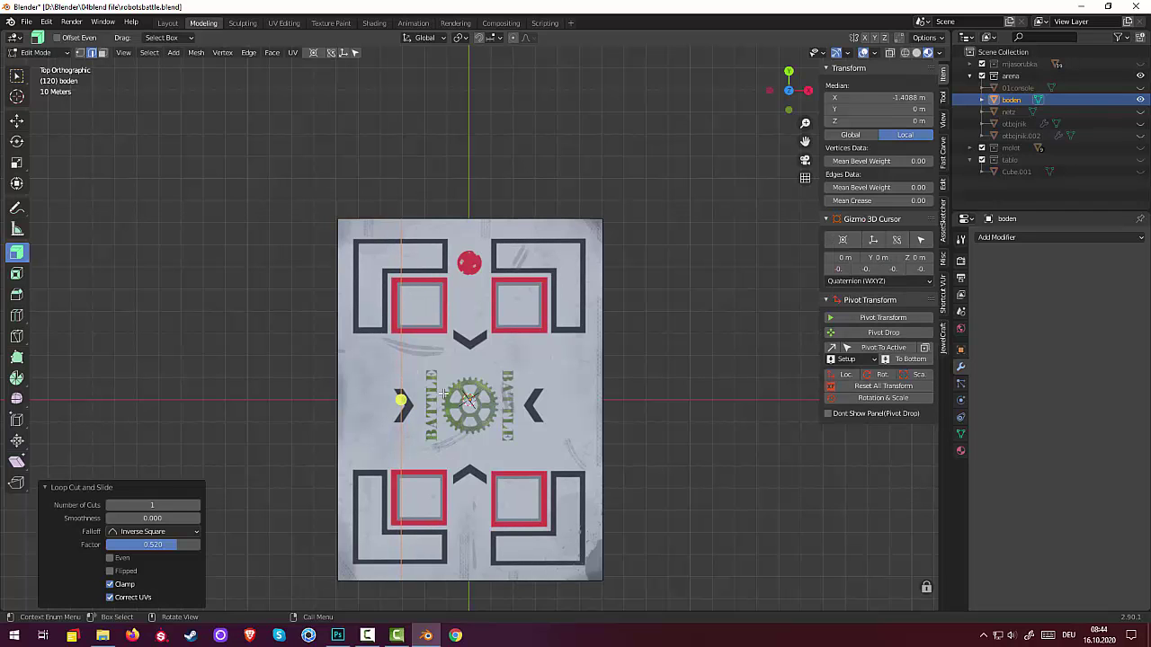
{"action": "scroll", "coordinate": [452, 406], "scroll_direction": "up", "scroll_amount": 4}
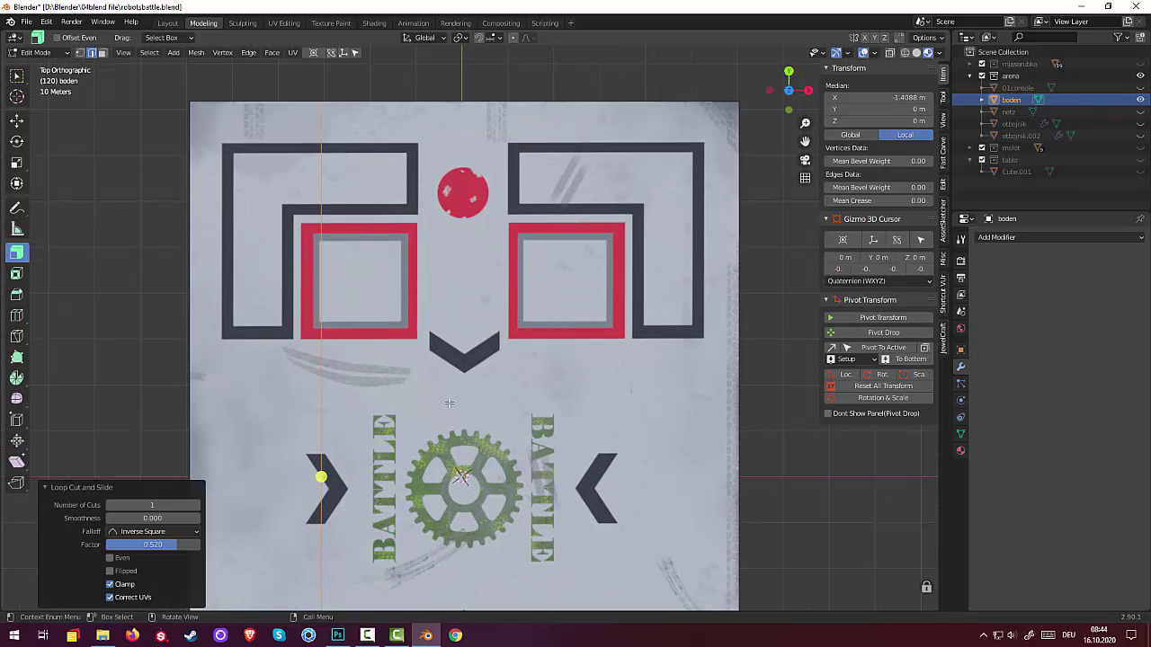
{"action": "key", "text": "ctrl+z"}
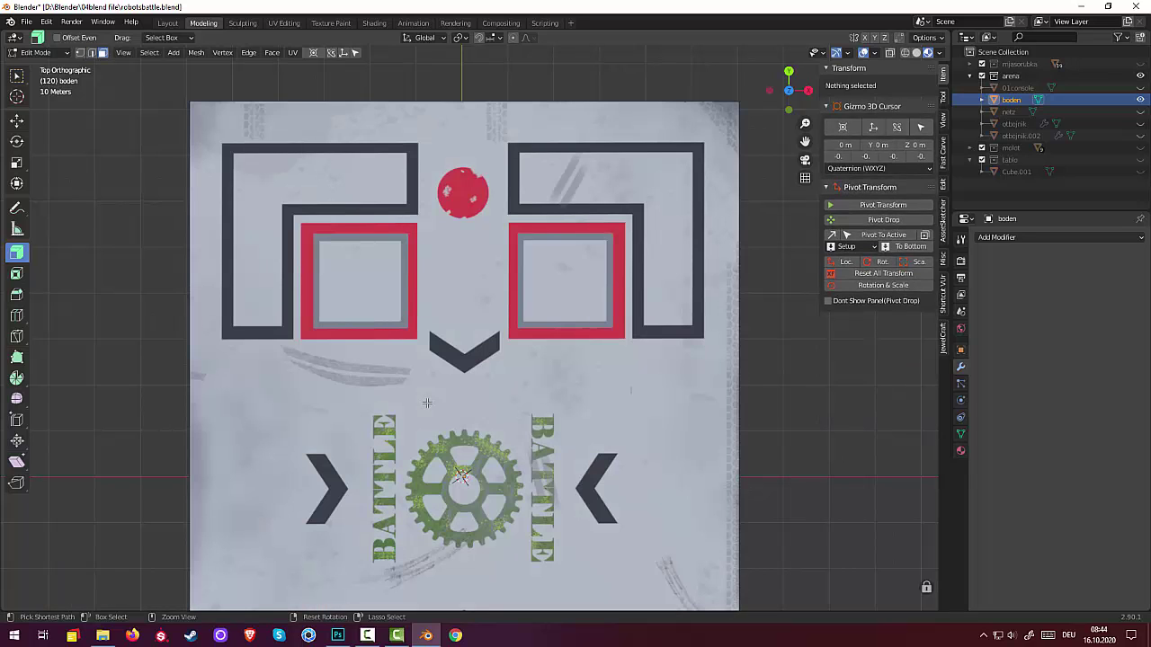
Step: Attempt further loop cuts, cancel them, and deselect all floor geometry
{"action": "left_click", "coordinate": [30, 53]}
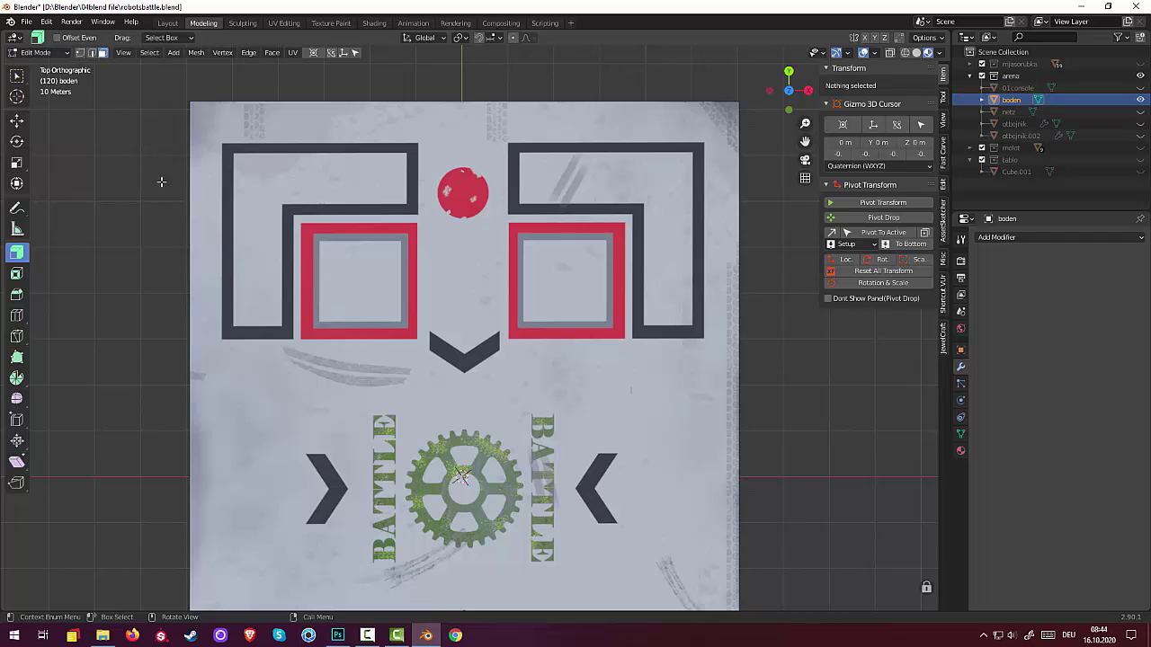
{"action": "key", "text": "a"}
{"action": "scroll", "coordinate": [344, 381], "scroll_direction": "up", "scroll_amount": 1}
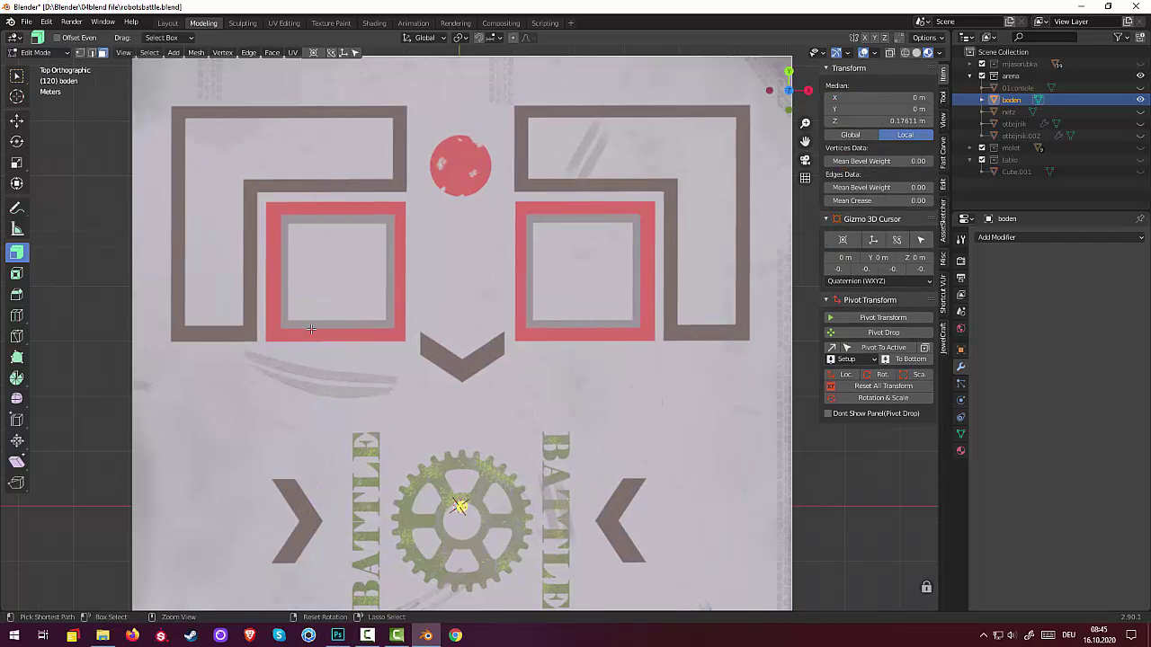
{"action": "key", "text": "ctrl+r"}
{"action": "key", "text": "Escape"}
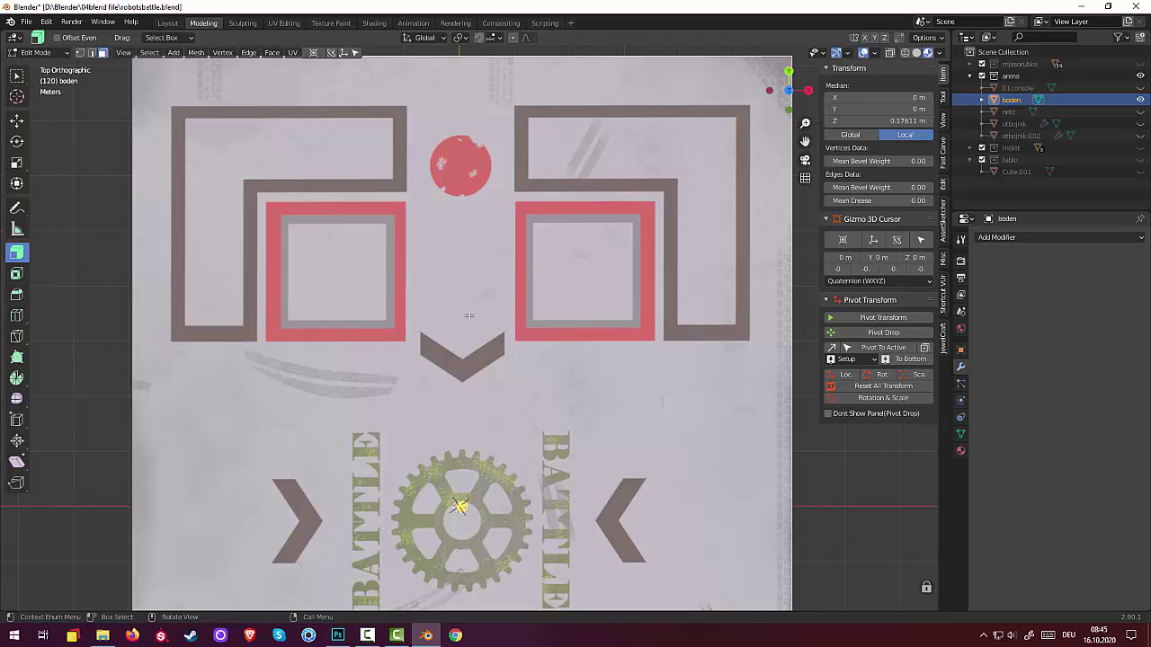
{"action": "key", "text": "ctrl"}
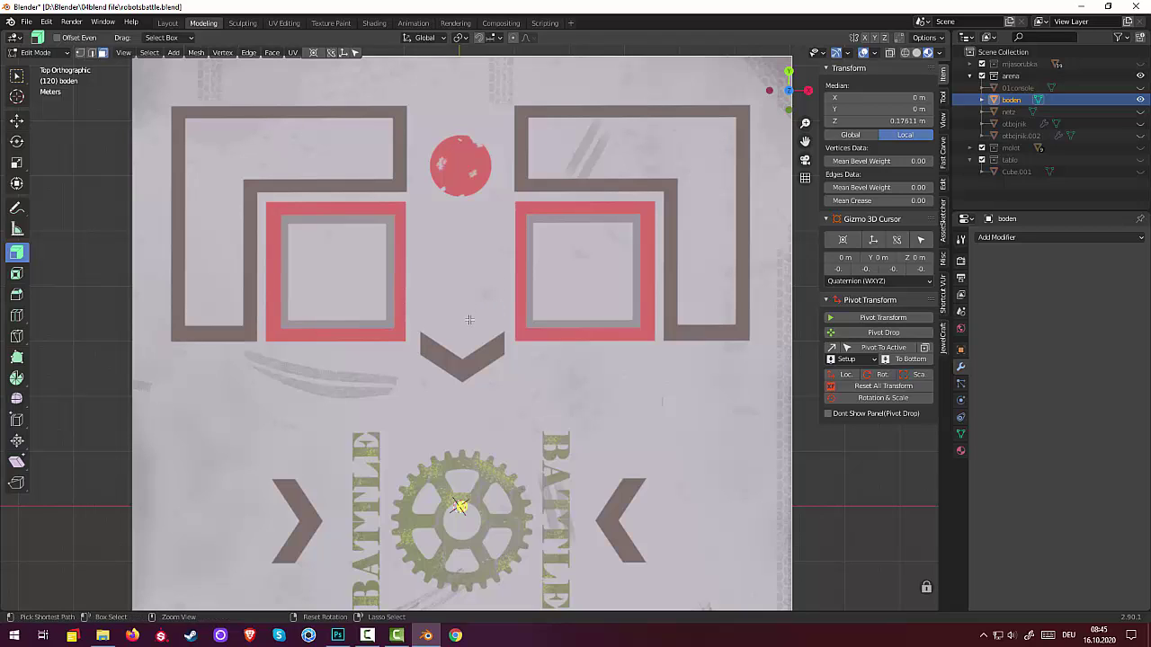
{"action": "key", "text": "alt"}
{"action": "key", "text": "ctrl+r"}
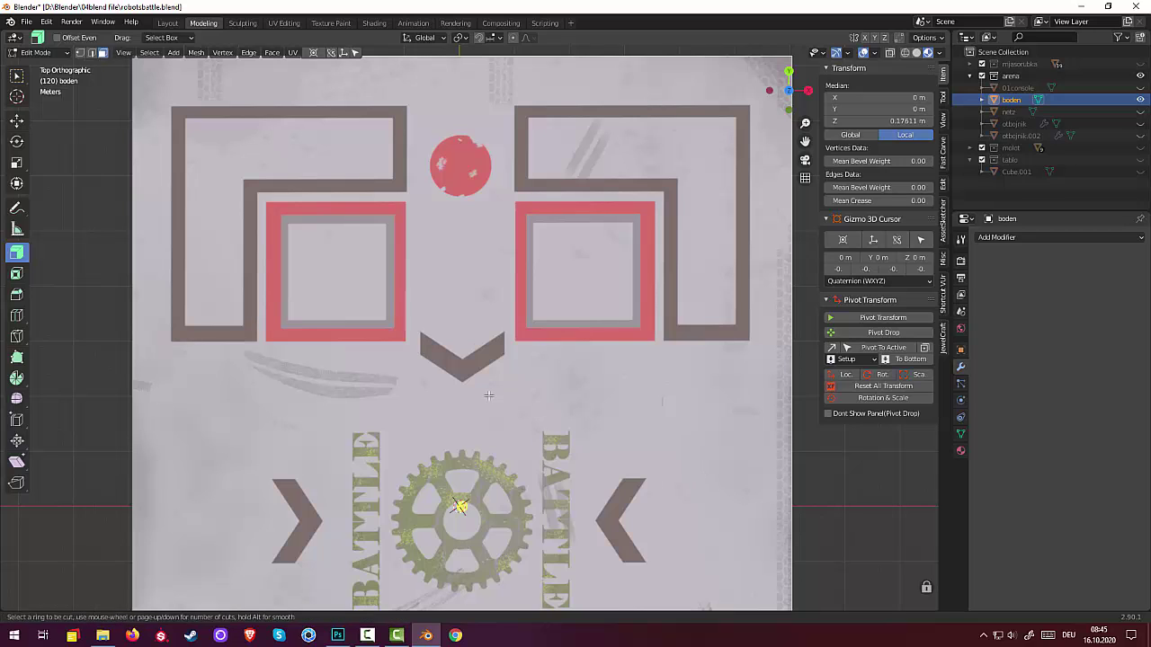
{"action": "key", "text": "Escape"}
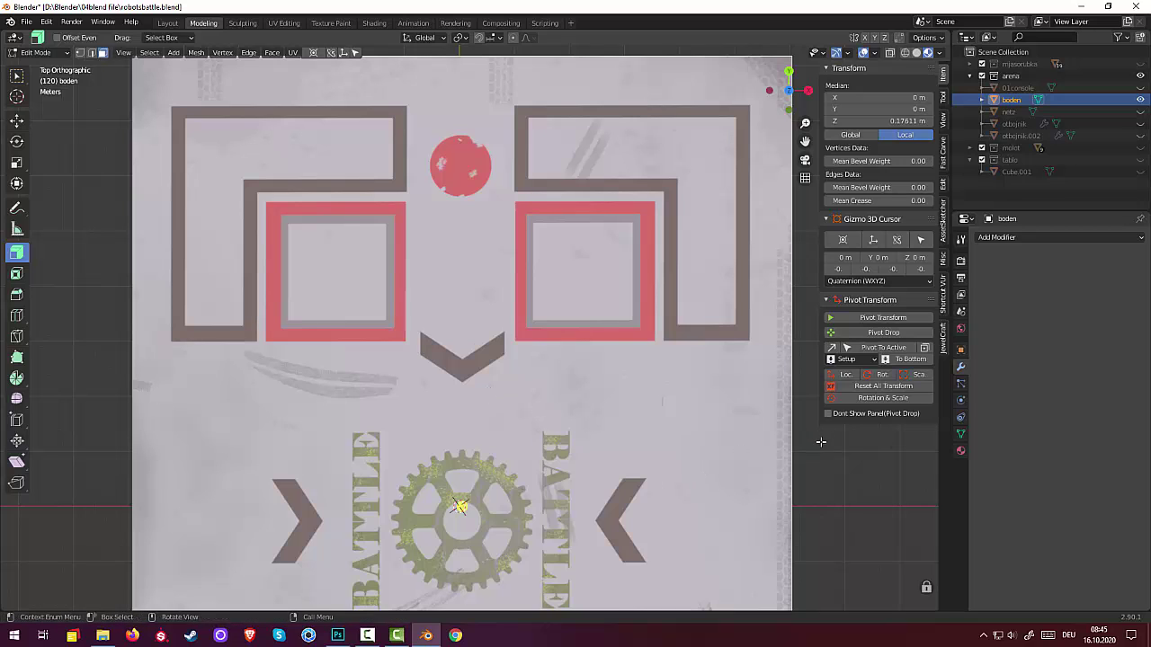
{"action": "key", "text": "alt+a"}
{"action": "scroll", "coordinate": [473, 388], "scroll_direction": "down", "scroll_amount": 4}
{"action": "scroll", "coordinate": [472, 388], "scroll_direction": "down", "scroll_amount": 4}
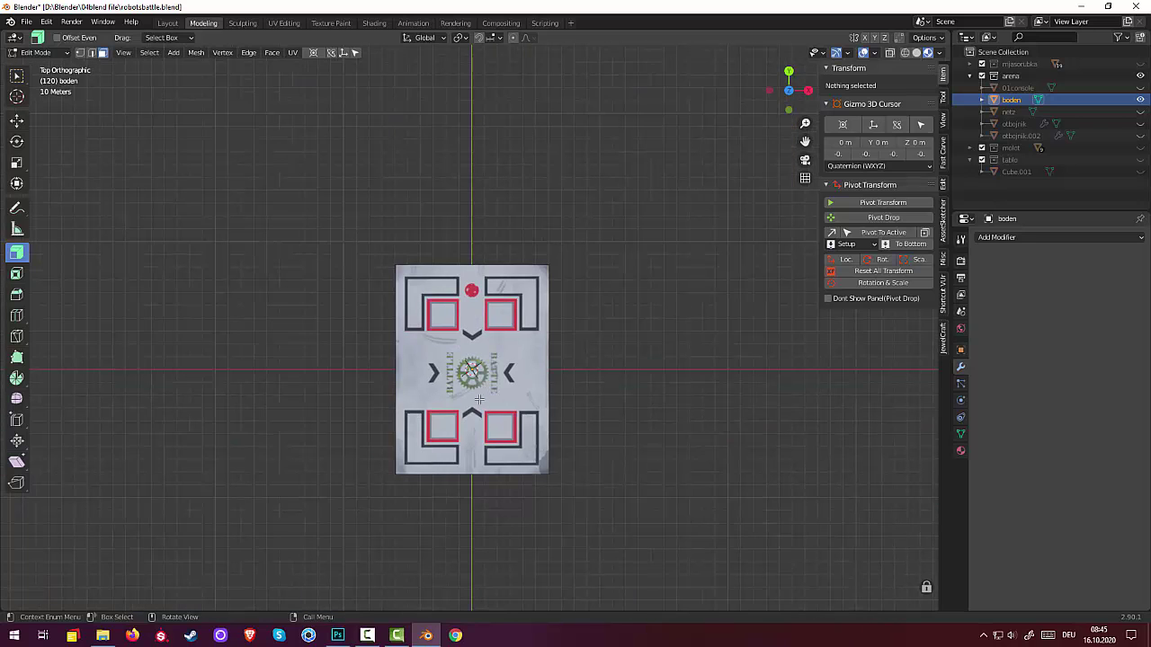
Step: Add a first vertical edge loop across the floor in edge select mode
{"action": "left_click", "coordinate": [92, 52]}
{"action": "left_click", "coordinate": [41, 52]}
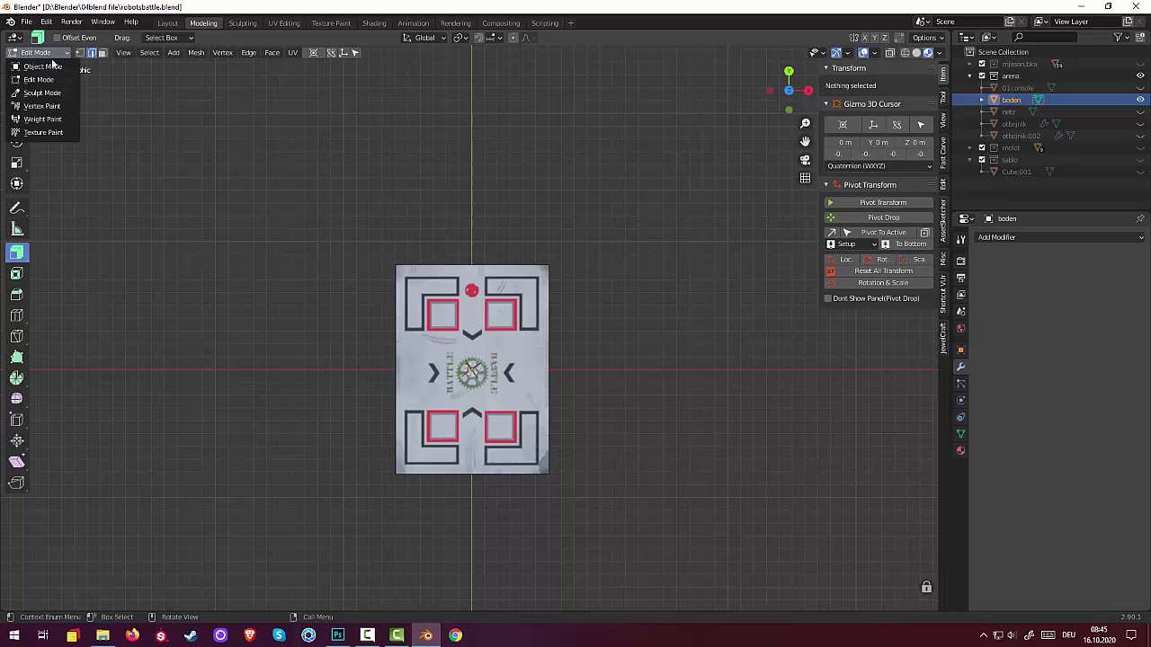
{"action": "left_click", "coordinate": [405, 356]}
{"action": "left_click", "coordinate": [471, 477]}
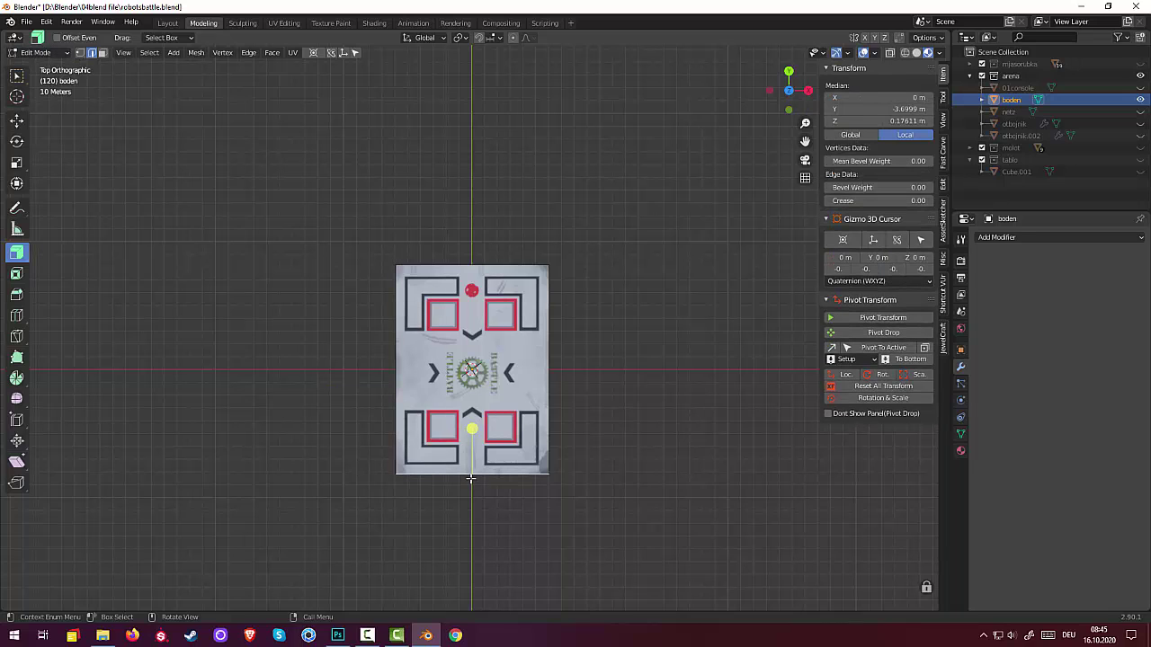
{"action": "key", "text": "ctrl+r"}
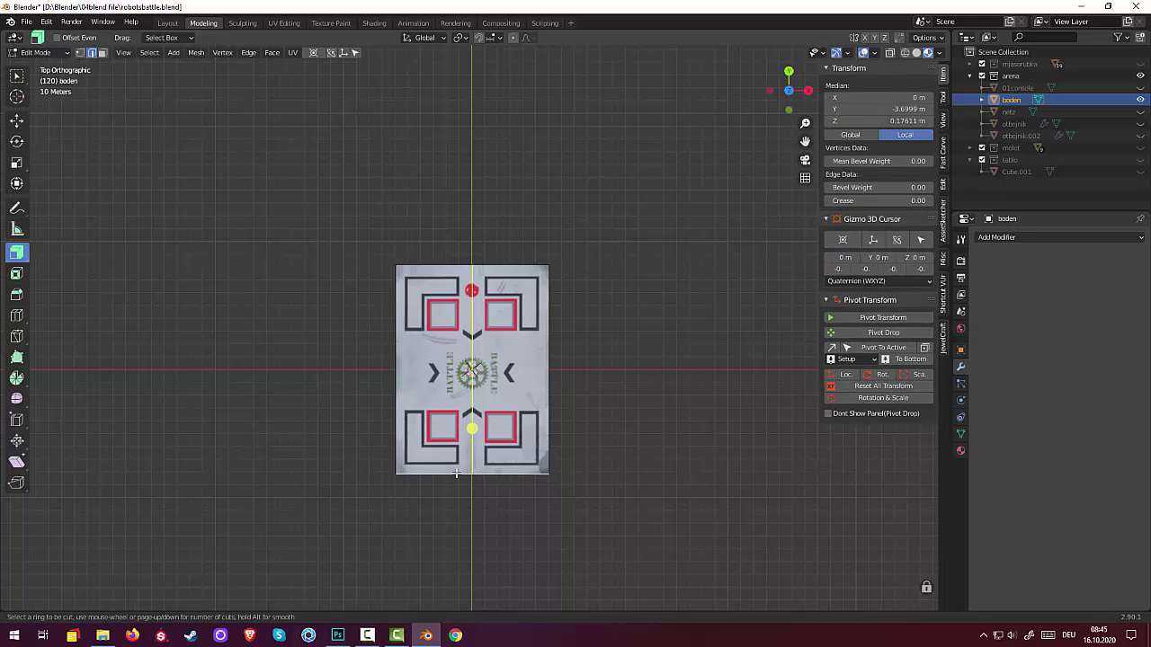
{"action": "left_click", "coordinate": [450, 473]}
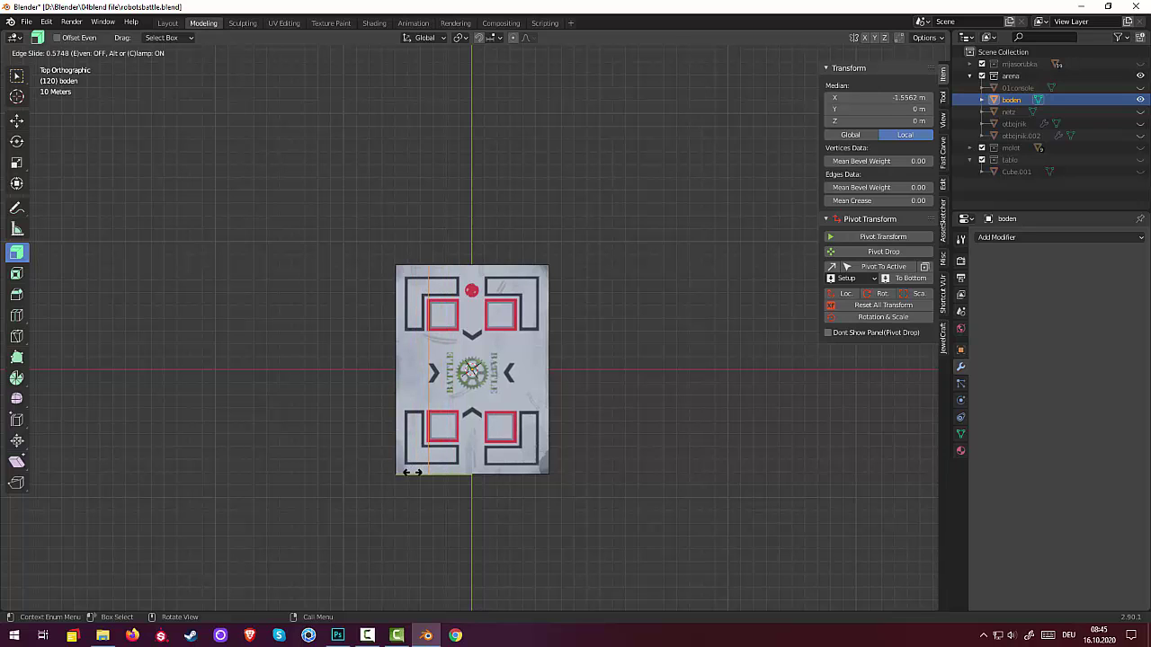
{"action": "left_click", "coordinate": [416, 476]}
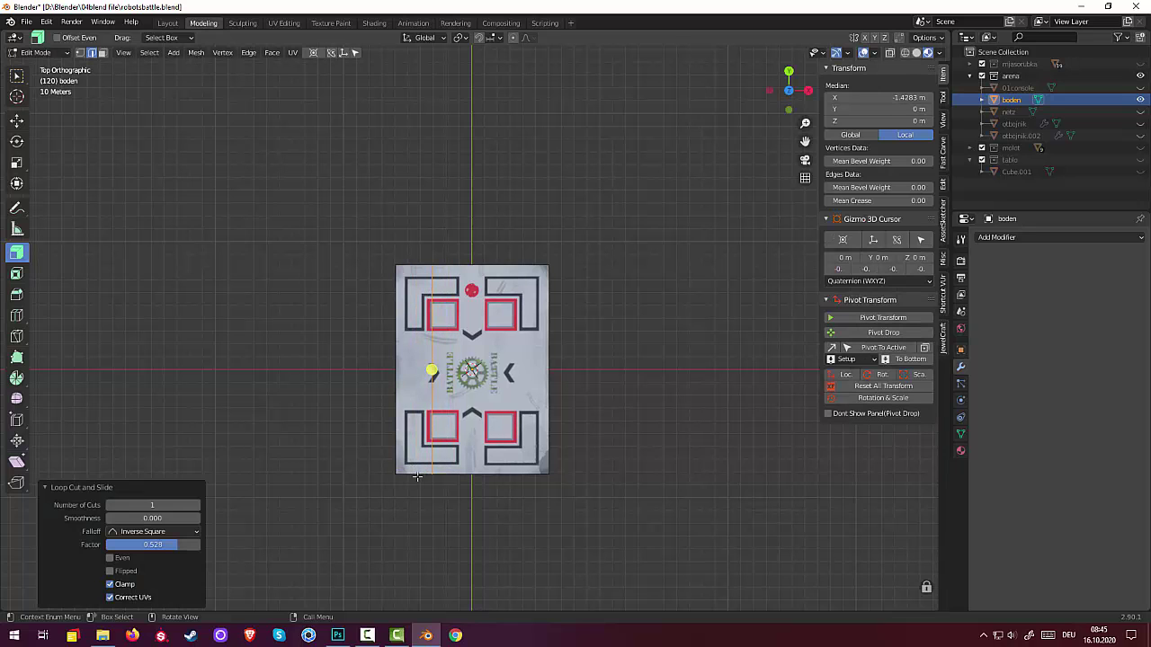
{"action": "scroll", "coordinate": [514, 440], "scroll_direction": "up", "scroll_amount": 3}
{"action": "scroll", "coordinate": [458, 398], "scroll_direction": "up", "scroll_amount": 3}
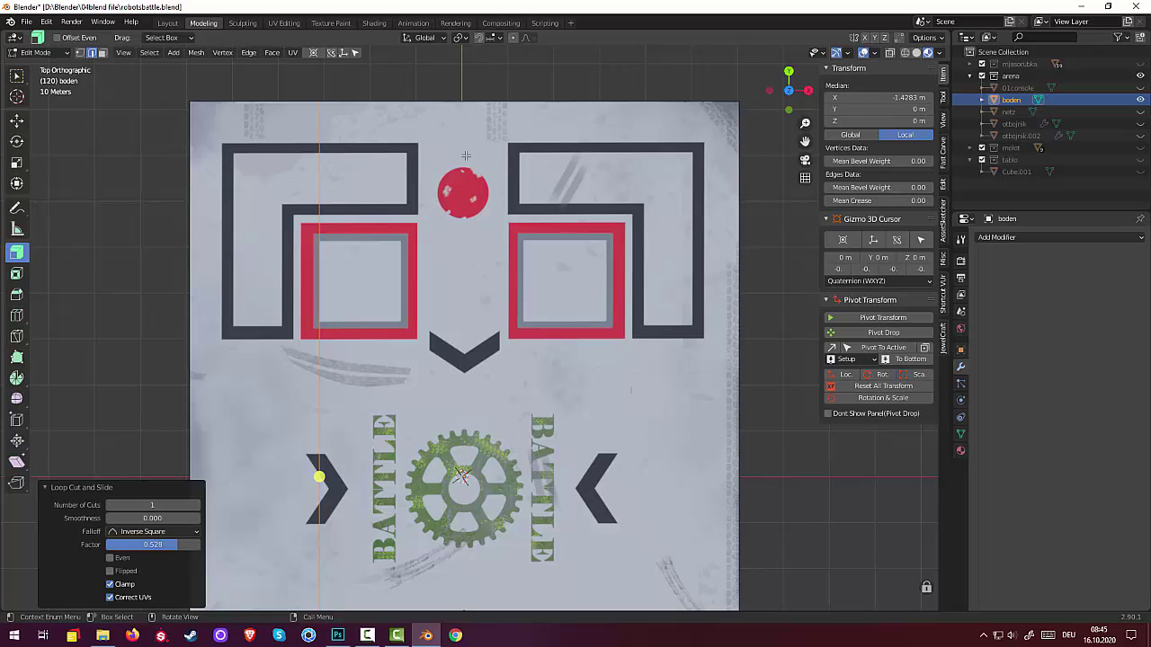
Step: Slide the edge loop to line up with the left pits' right edge
{"action": "key", "text": "ctrl+r"}
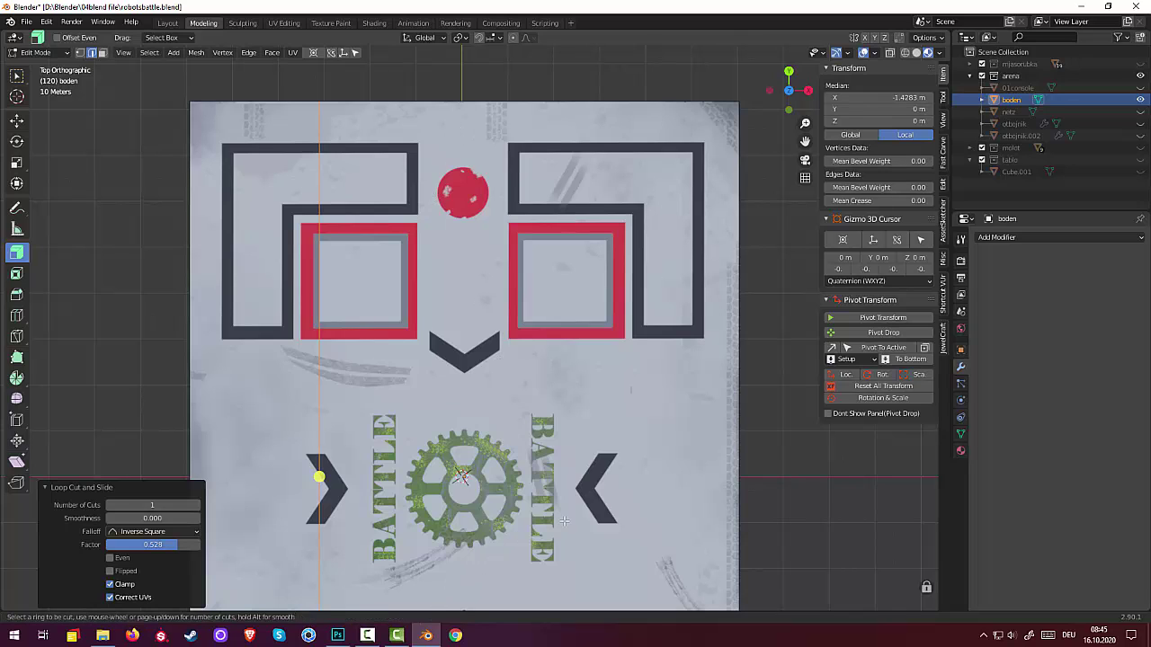
{"action": "key", "text": "Escape"}
{"action": "scroll", "coordinate": [659, 481], "scroll_direction": "down", "scroll_amount": 4}
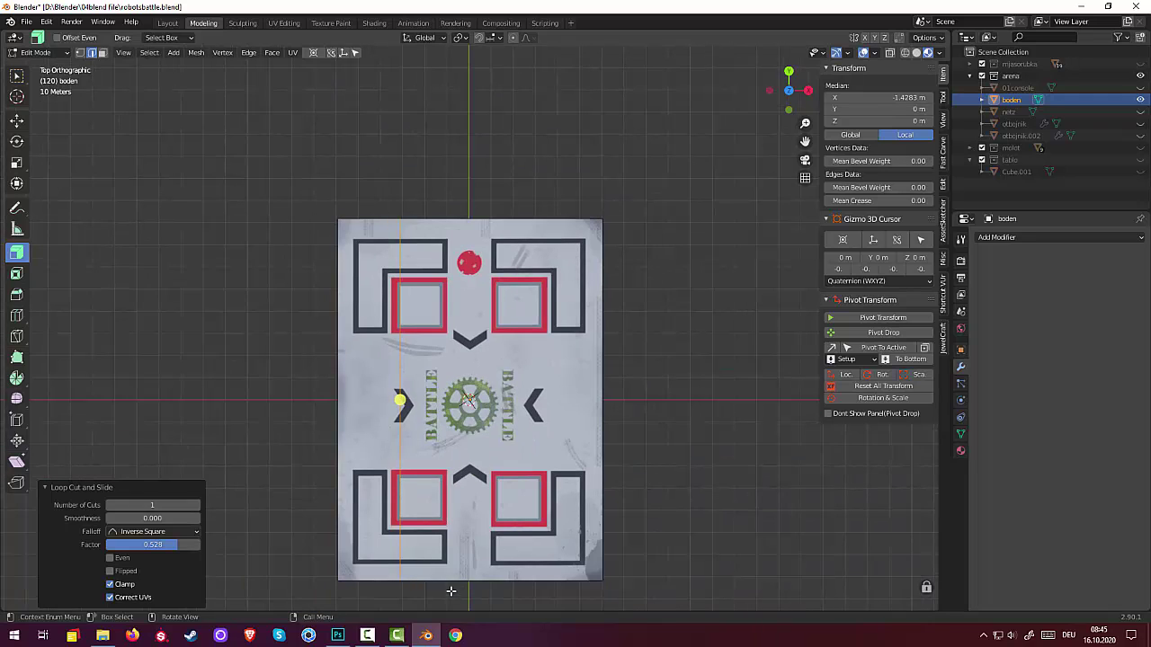
{"action": "key", "text": "g"}
{"action": "key", "text": "g"}
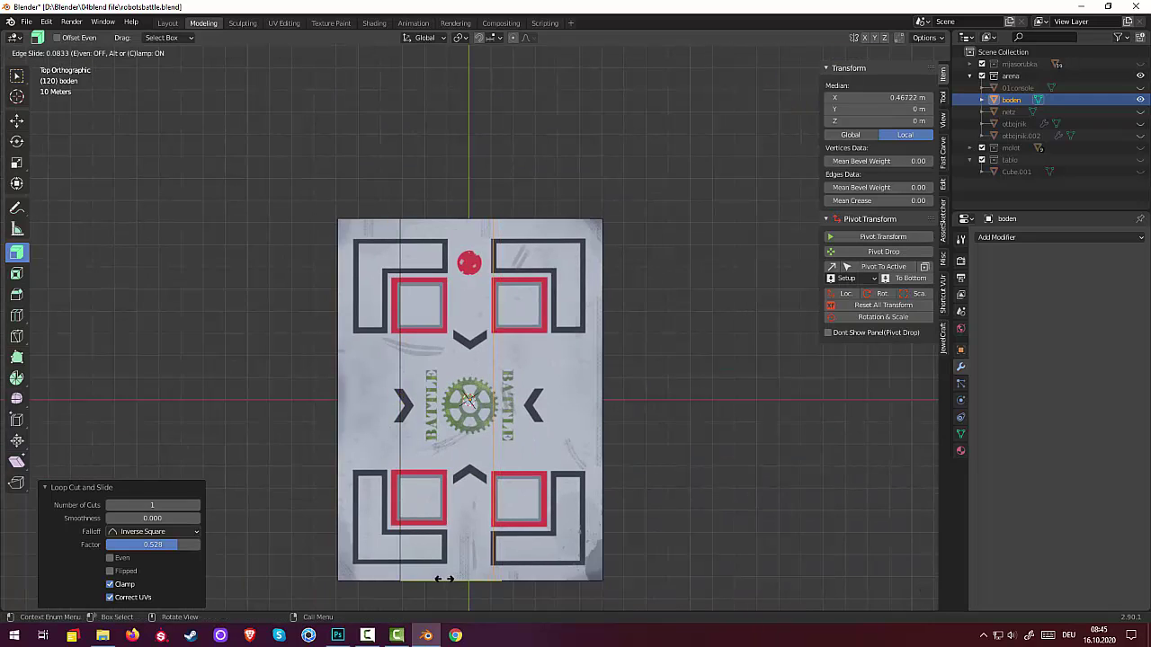
{"action": "left_click", "coordinate": [393, 583]}
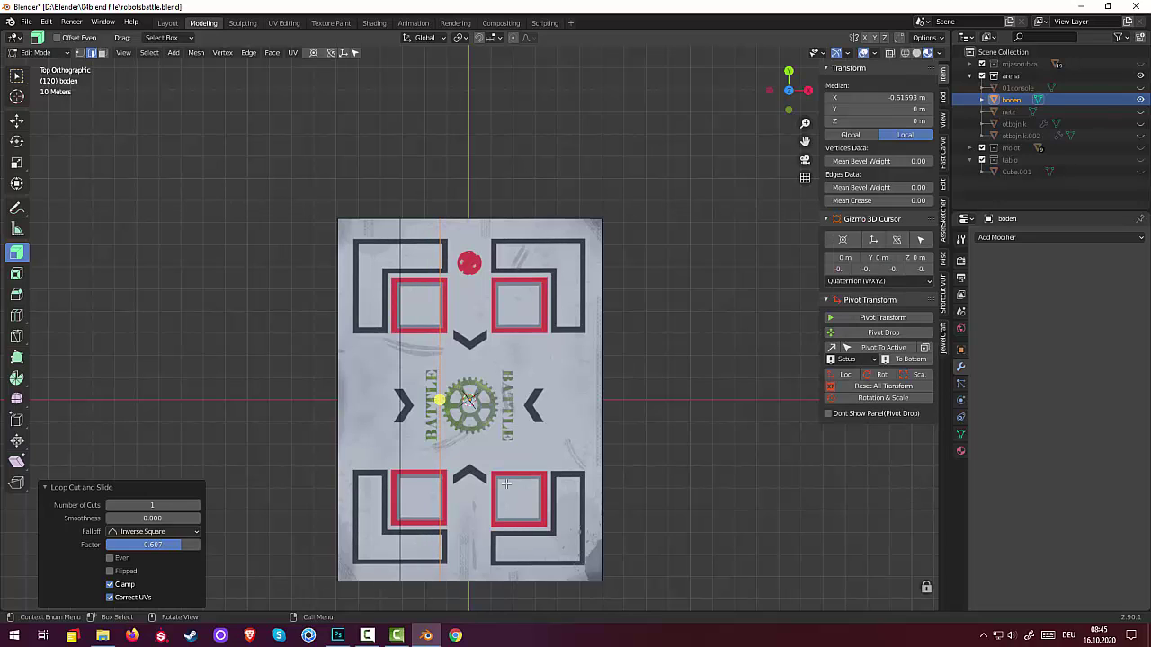
{"action": "left_click", "coordinate": [615, 435]}
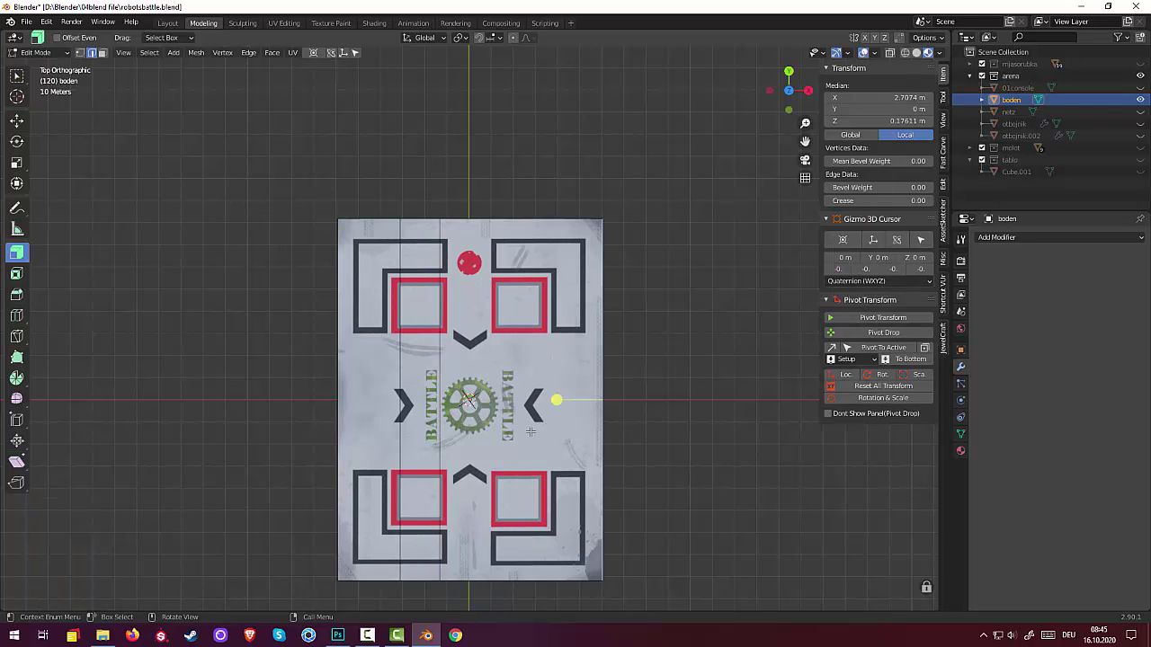
{"action": "key", "text": "alt+a"}
Step: Cut a vertical loop through the right face along the right pits' left edge
{"action": "key", "text": "ctrl+r"}
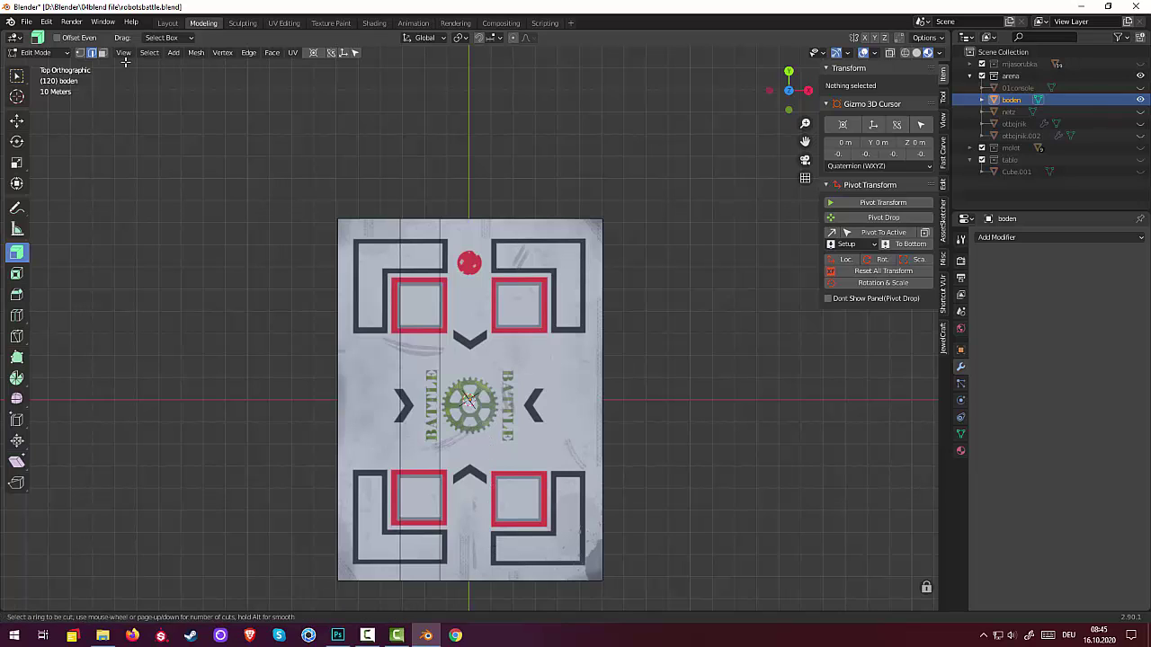
{"action": "key", "text": "Escape"}
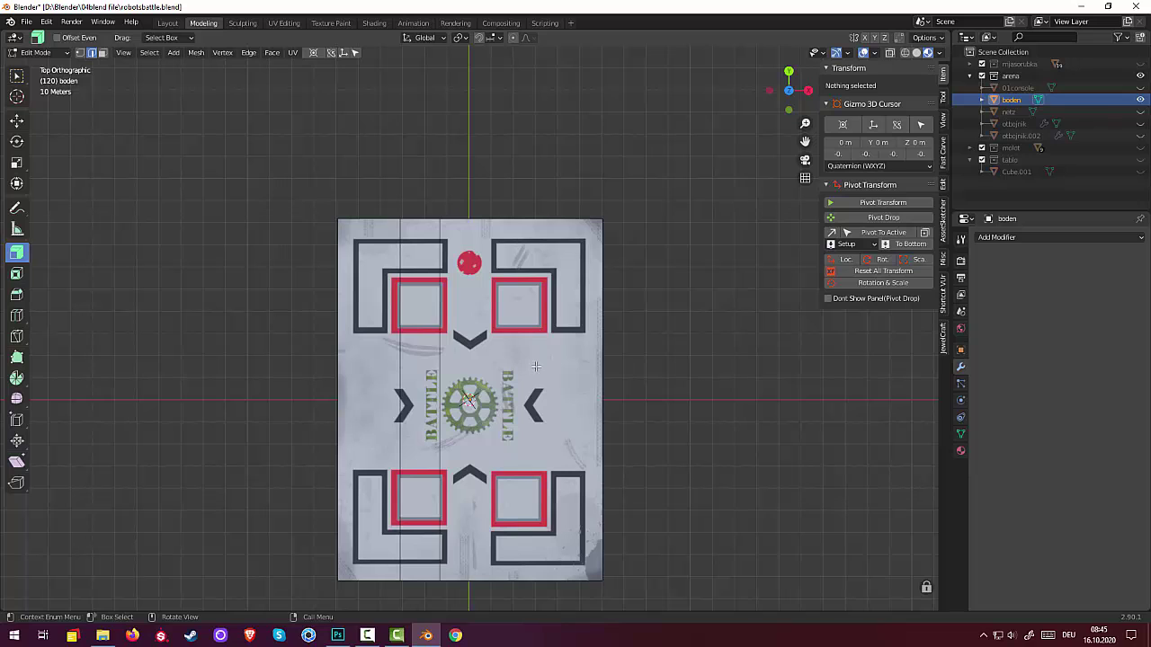
{"action": "left_click", "coordinate": [558, 407]}
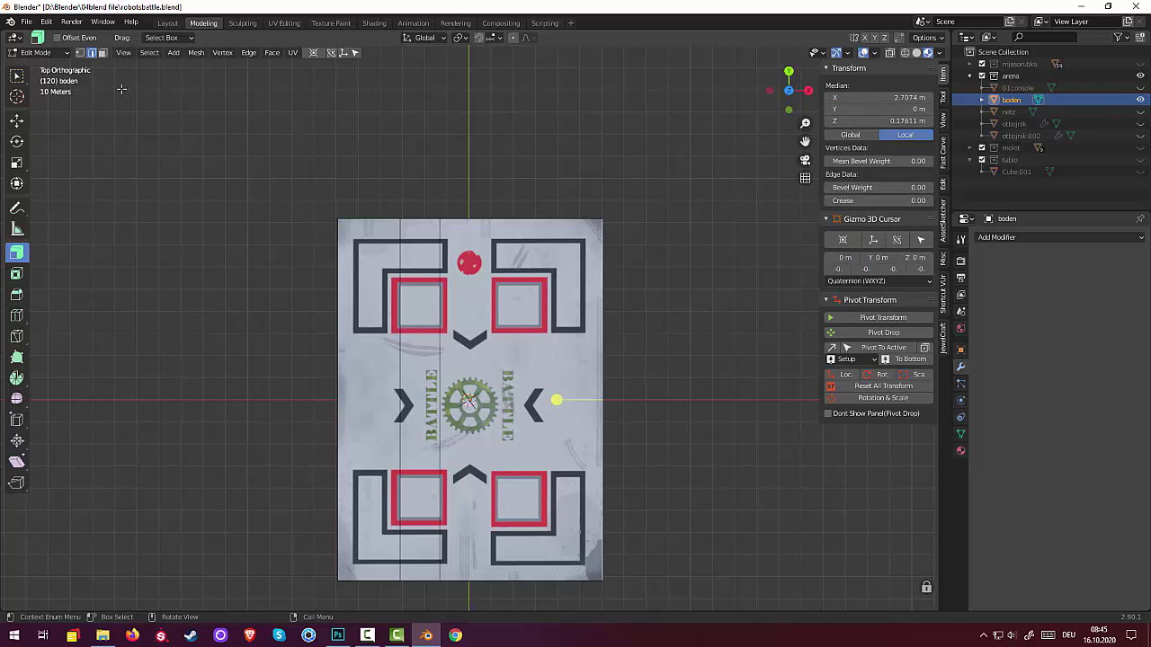
{"action": "left_click", "coordinate": [102, 53]}
{"action": "left_click", "coordinate": [537, 395]}
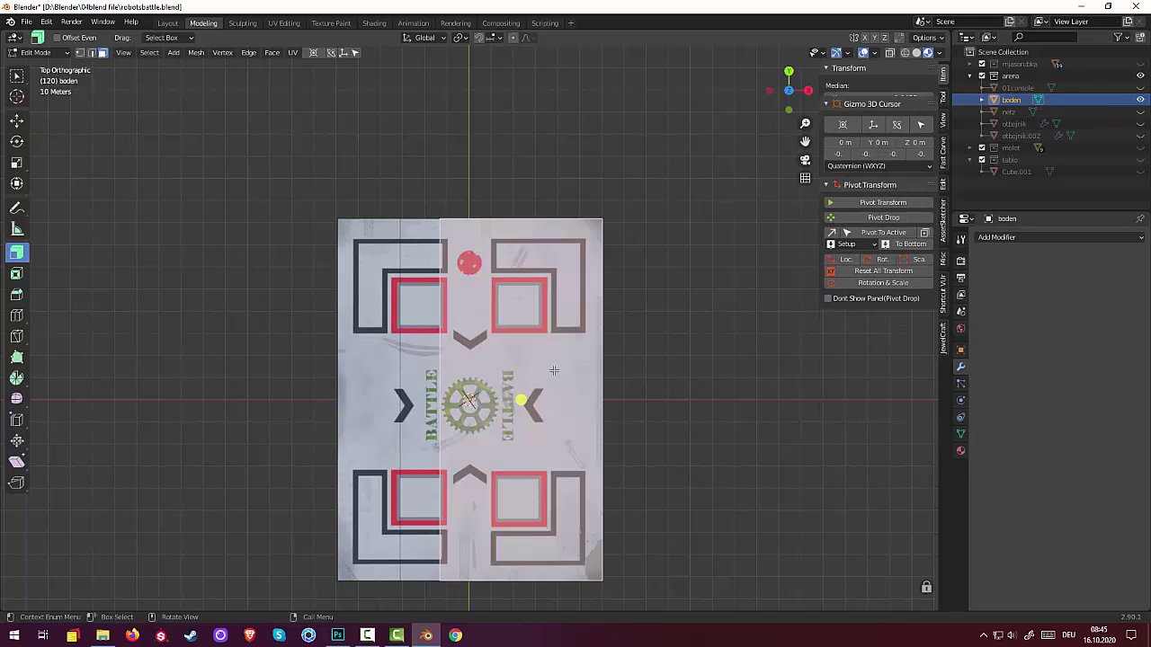
{"action": "key", "text": "ctrl+r"}
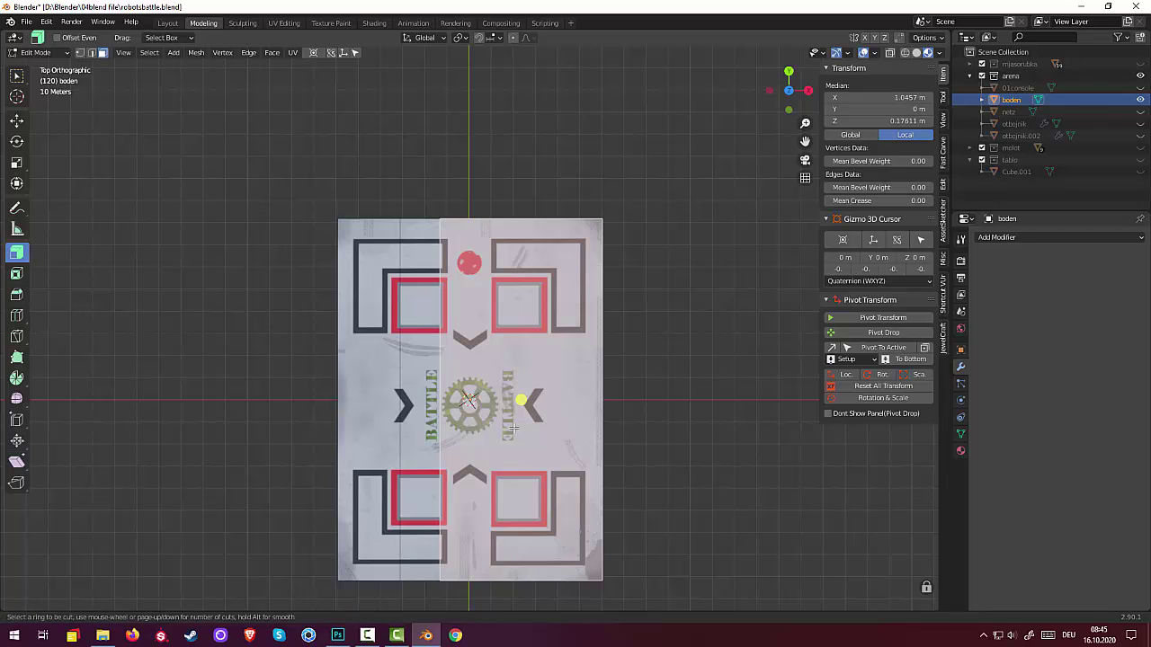
{"action": "left_click", "coordinate": [487, 523]}
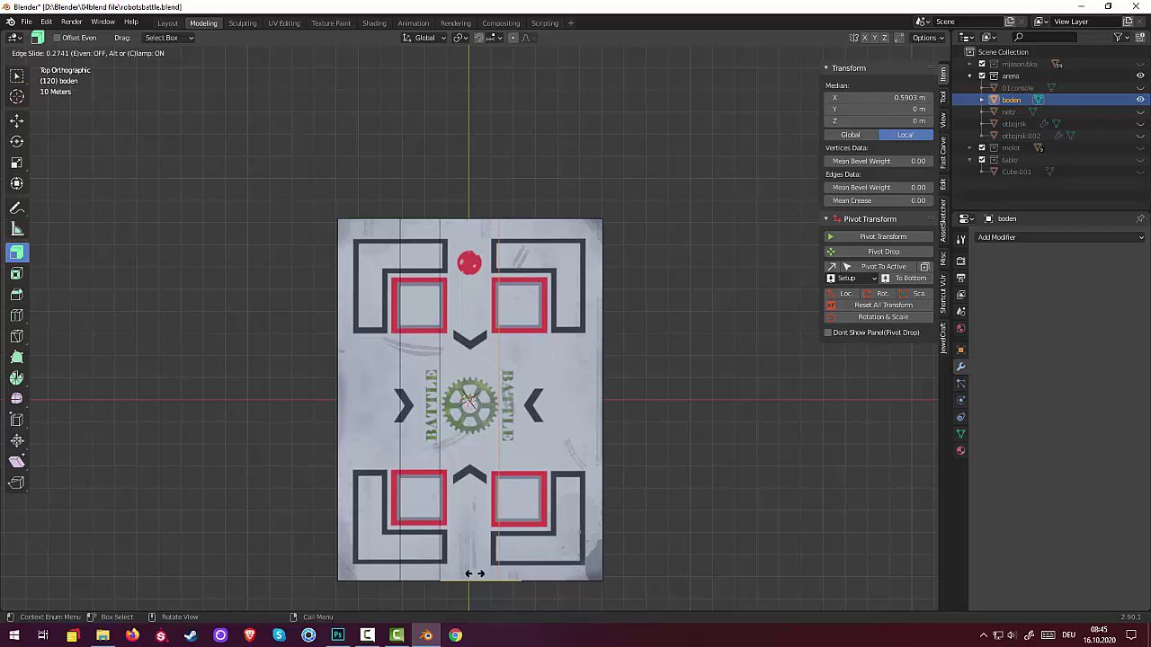
{"action": "left_click", "coordinate": [474, 573]}
{"action": "key", "text": "alt+a"}
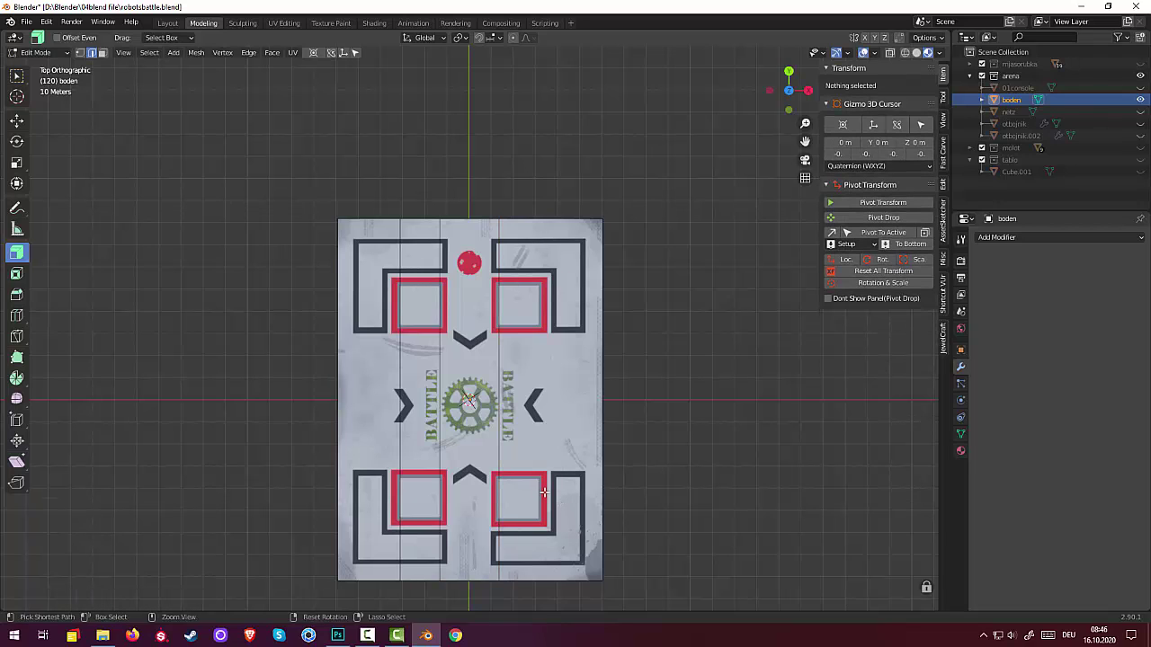
Step: Add another vertical loop along the right pits' right edge, slid to factor 0.221
{"action": "key", "text": "ctrl+r"}
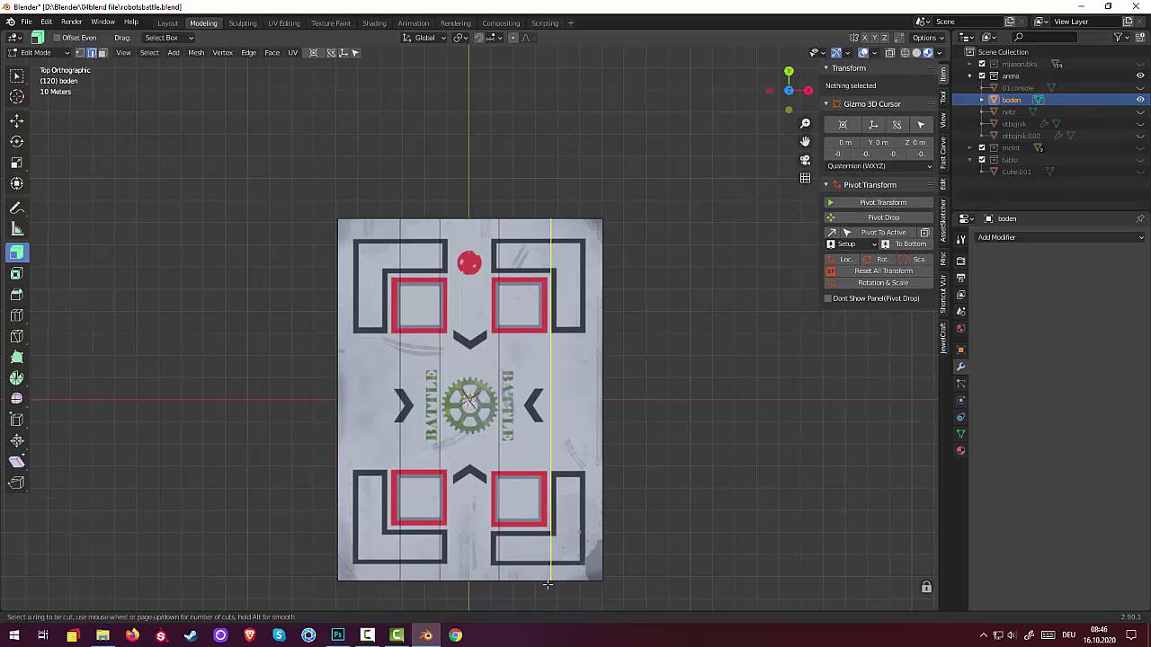
{"action": "left_click", "coordinate": [546, 583]}
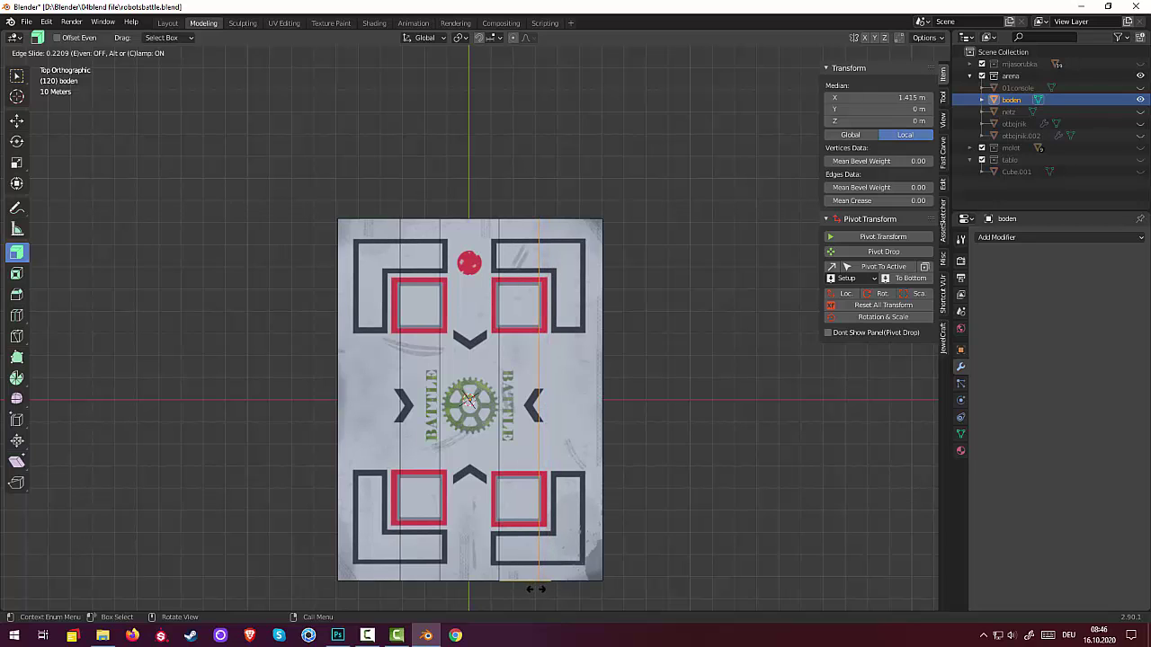
{"action": "left_click", "coordinate": [536, 589]}
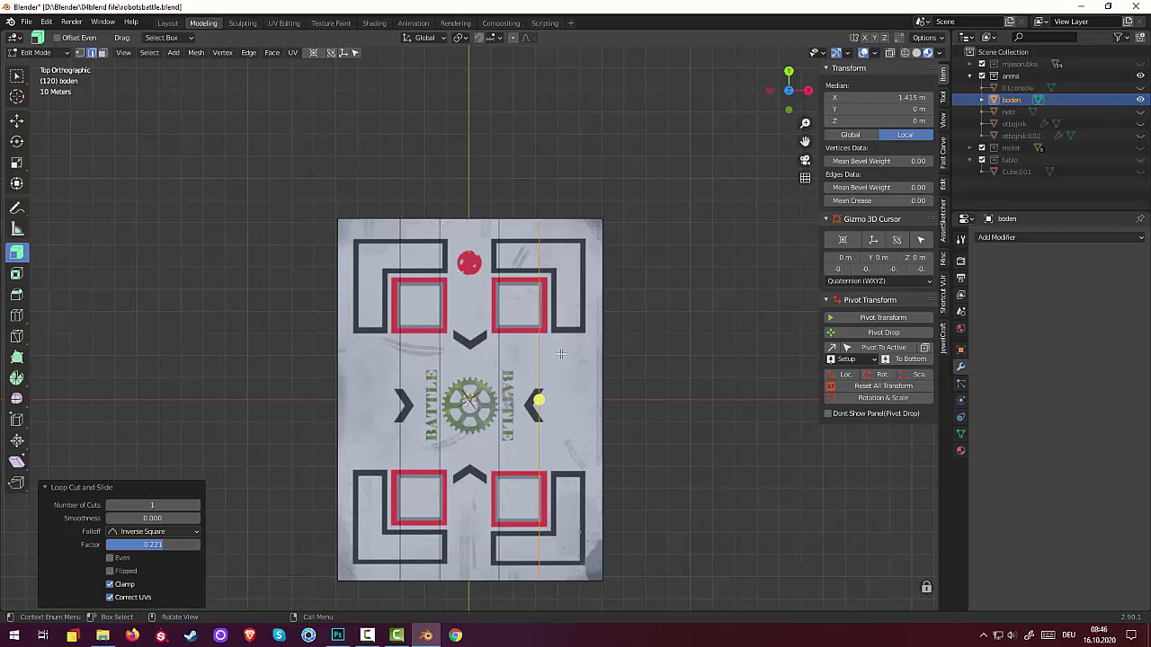
{"action": "key", "text": "ctrl+r"}
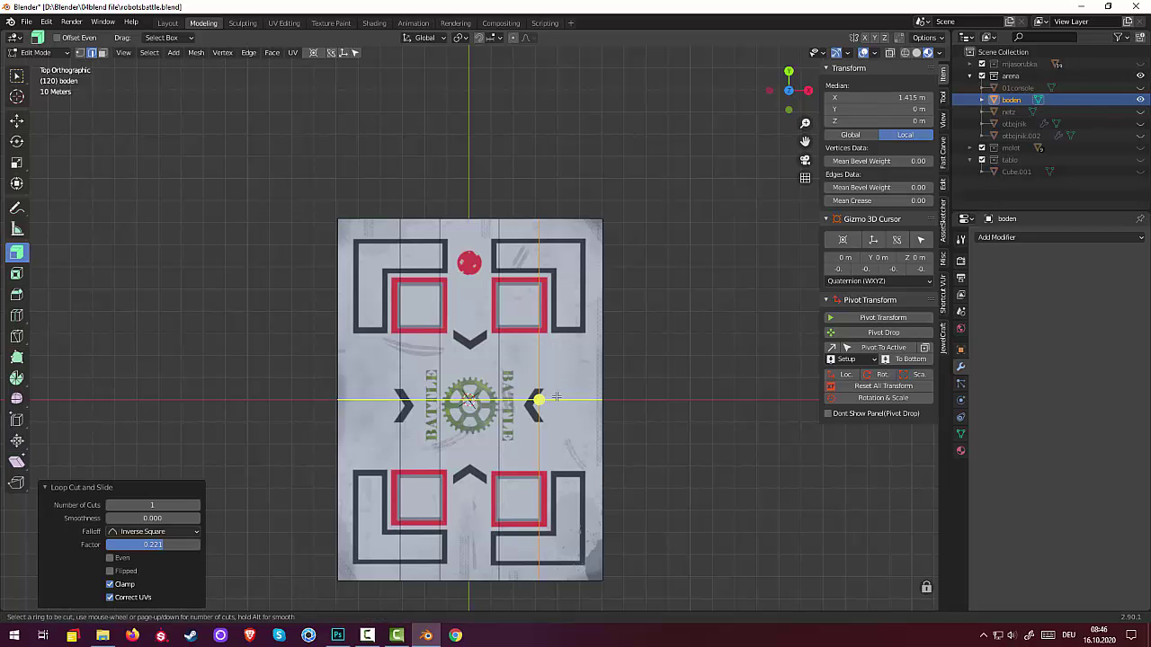
Step: Add horizontal edge loops along the top pits' upper and lower edges
{"action": "left_click", "coordinate": [559, 365]}
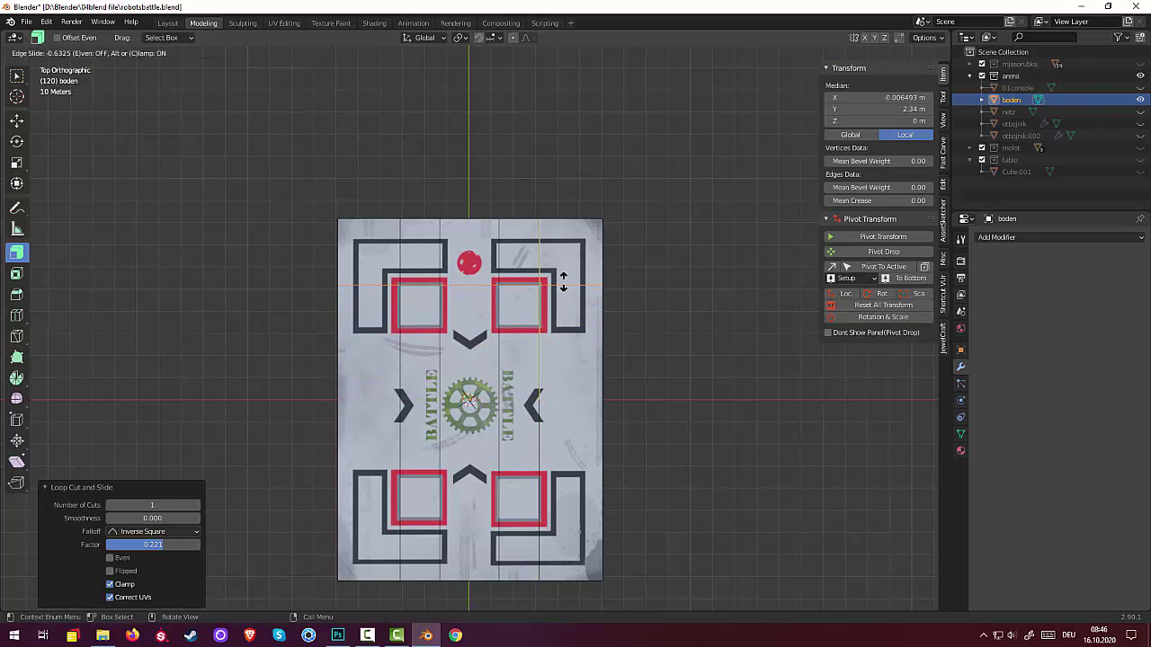
{"action": "left_click", "coordinate": [563, 284]}
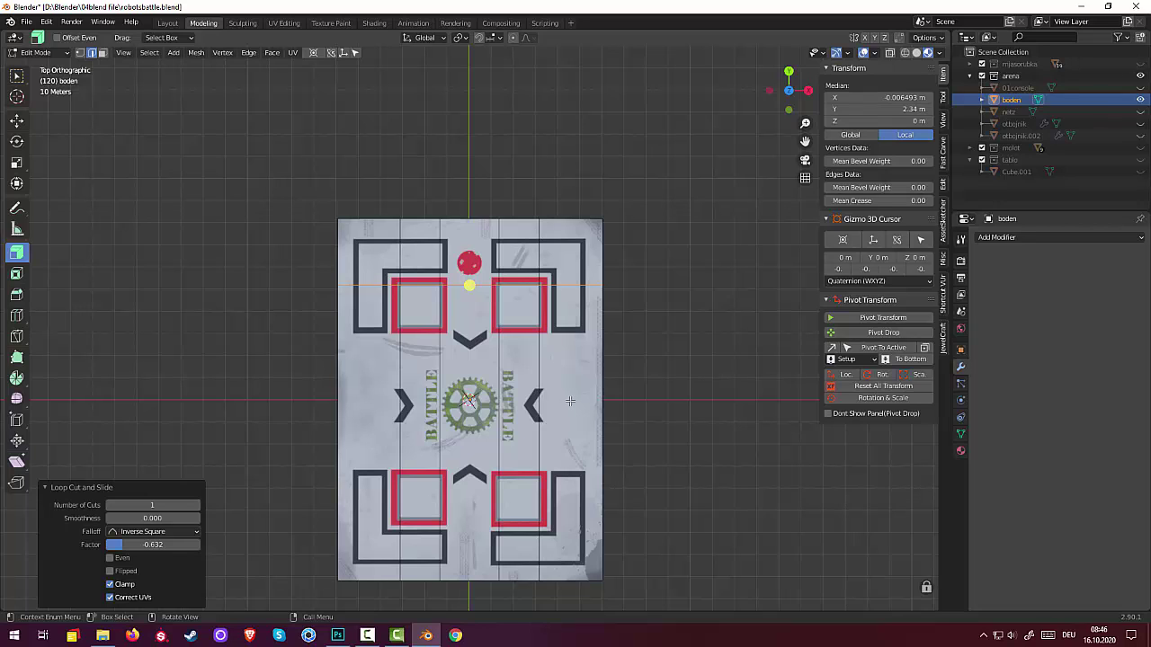
{"action": "left_click", "coordinate": [570, 400]}
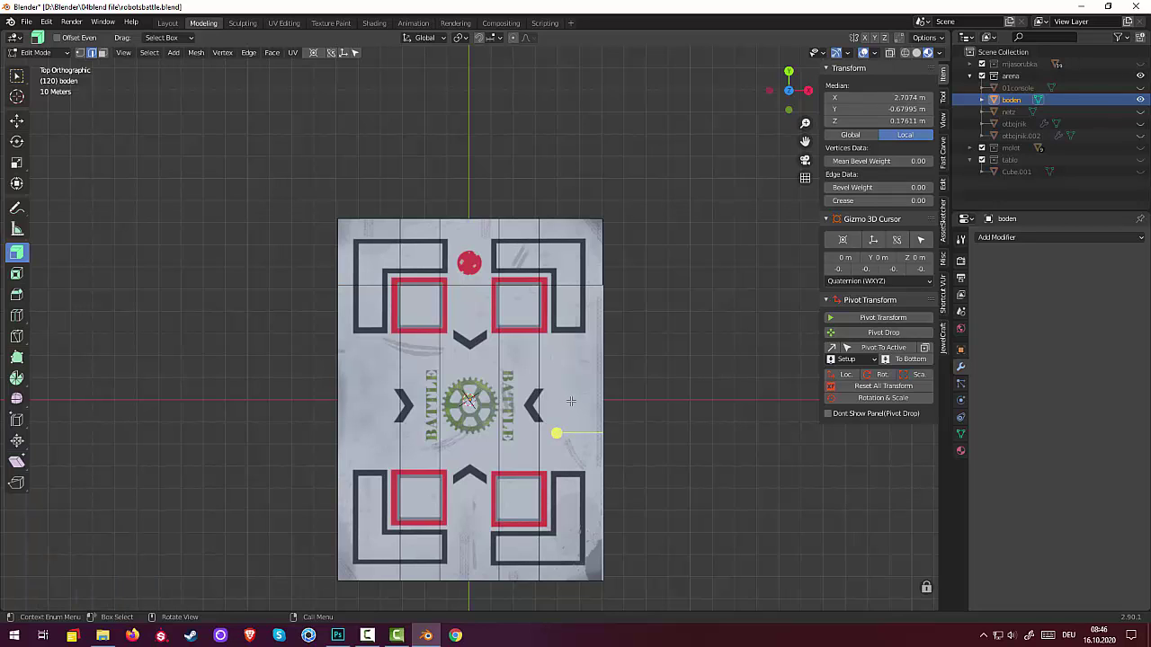
{"action": "left_click", "coordinate": [552, 493], "text": "alt"}
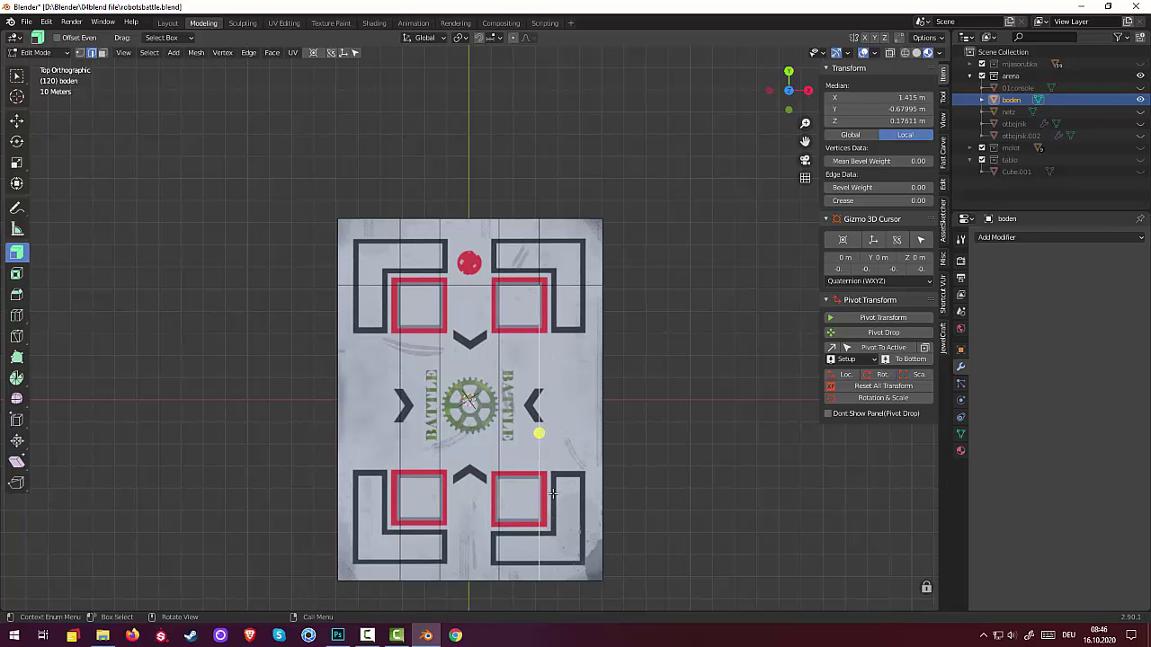
{"action": "key", "text": "ctrl+r"}
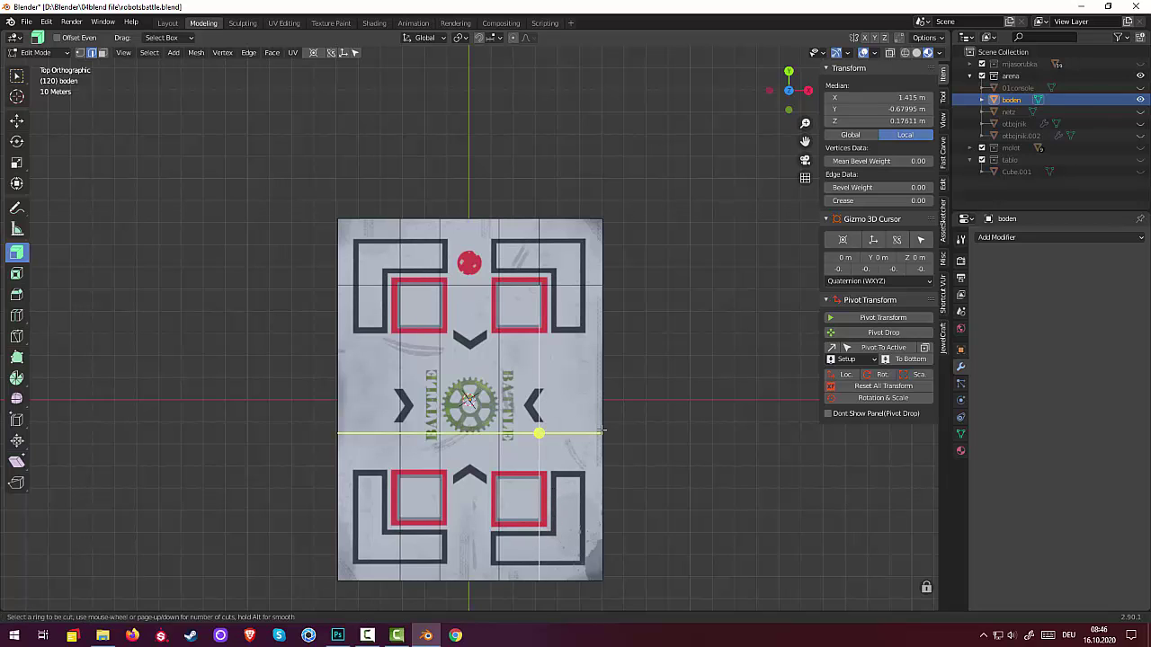
{"action": "left_click", "coordinate": [595, 433]}
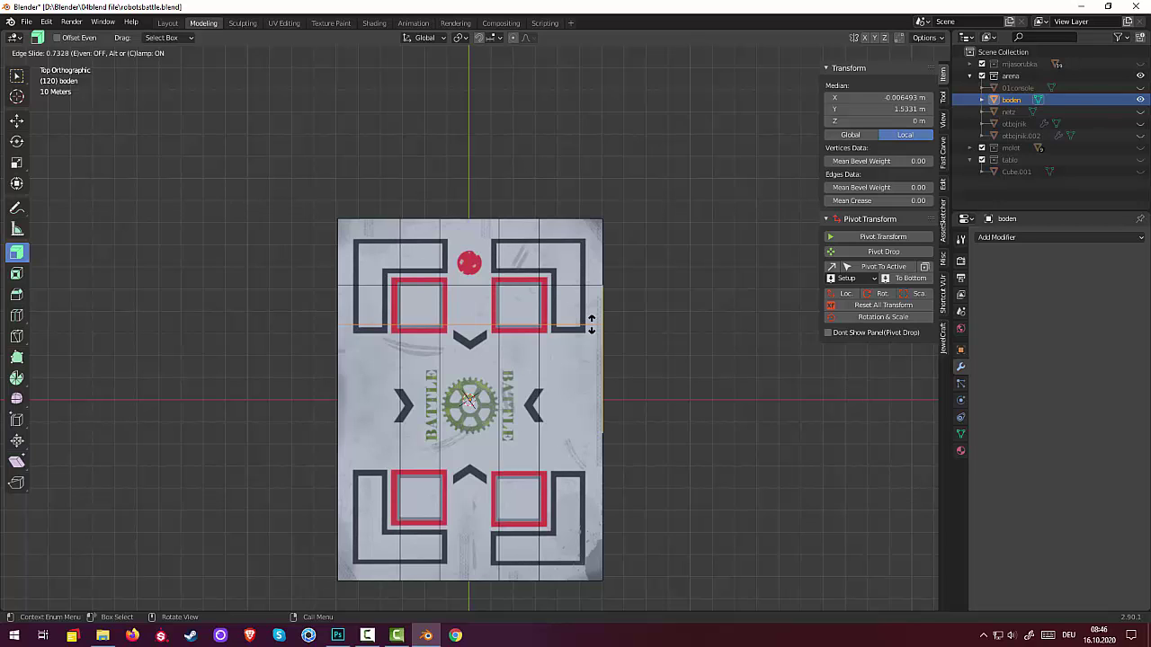
{"action": "left_click", "coordinate": [590, 323]}
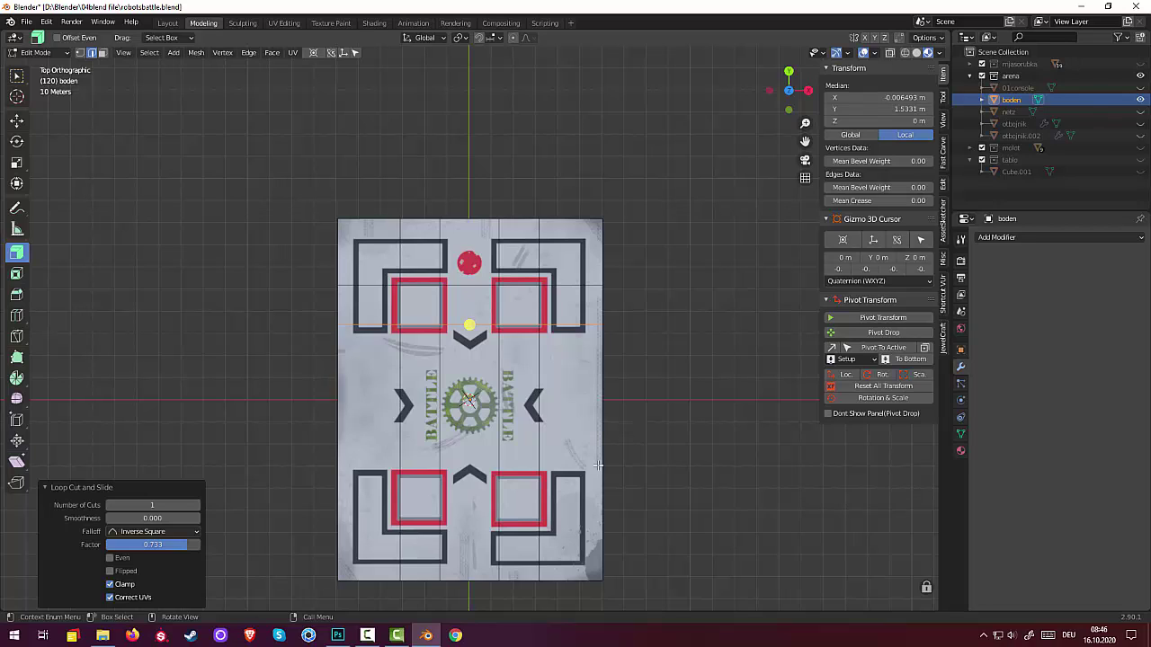
Step: Slide a horizontal loop to the bottom pits' upper edge and add one more beside it
{"action": "left_click", "coordinate": [564, 471]}
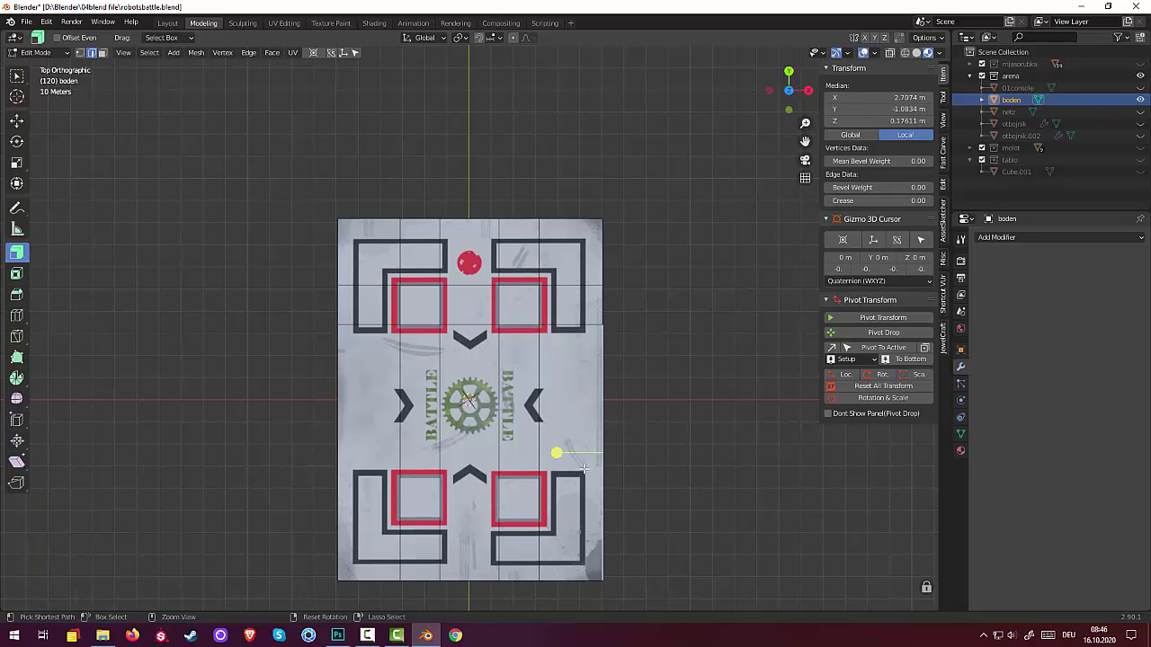
{"action": "key", "text": "w"}
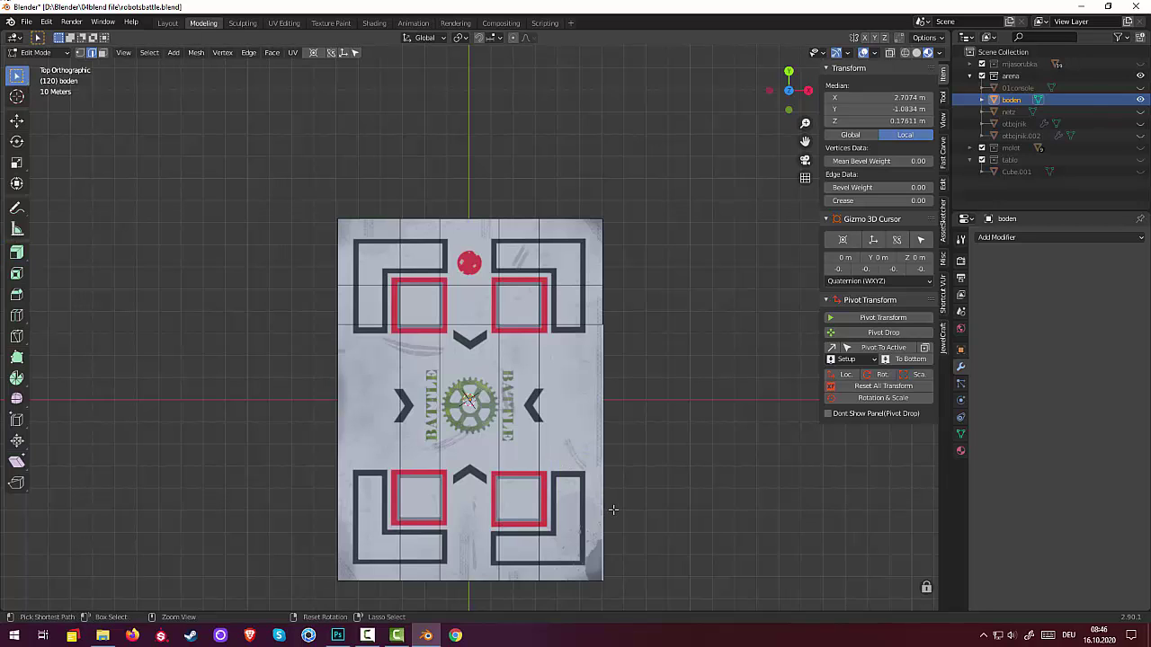
{"action": "key", "text": "g"}
{"action": "key", "text": "g"}
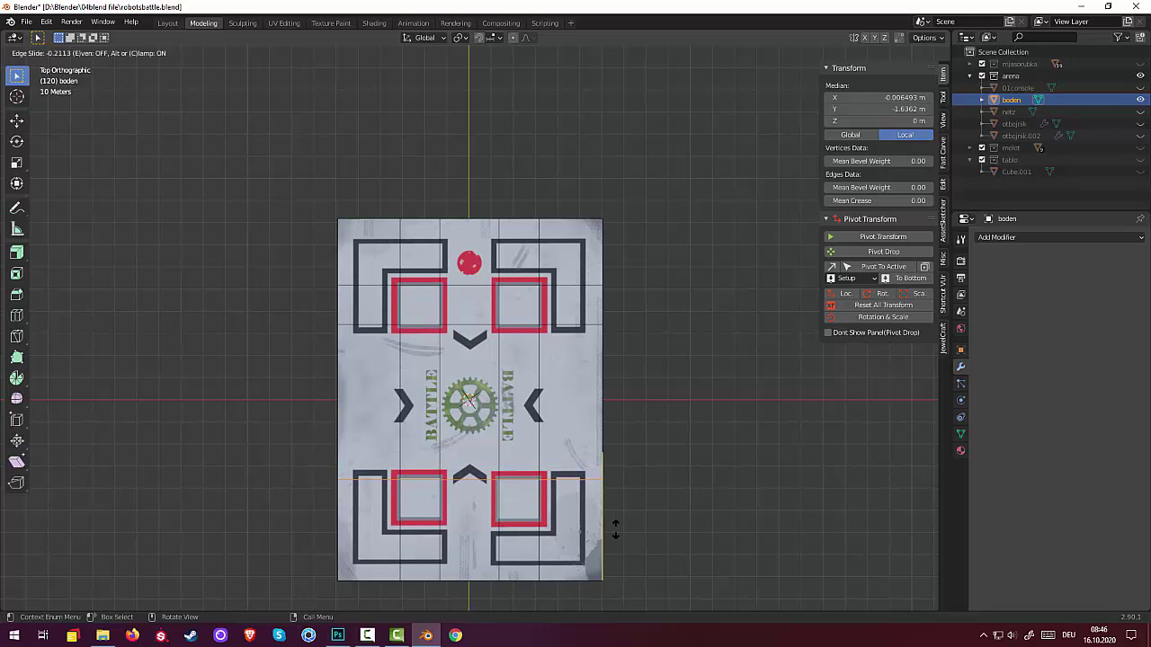
{"action": "left_click", "coordinate": [616, 529]}
{"action": "left_click", "coordinate": [583, 518]}
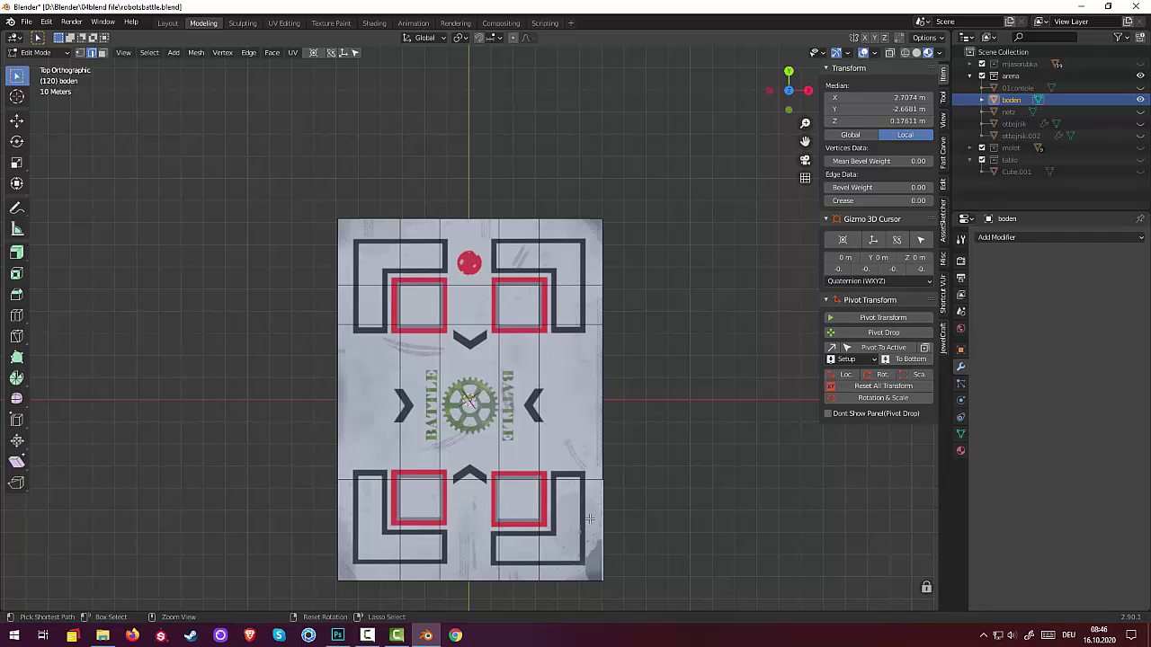
{"action": "key", "text": "ctrl+r"}
{"action": "left_click", "coordinate": [590, 519]}
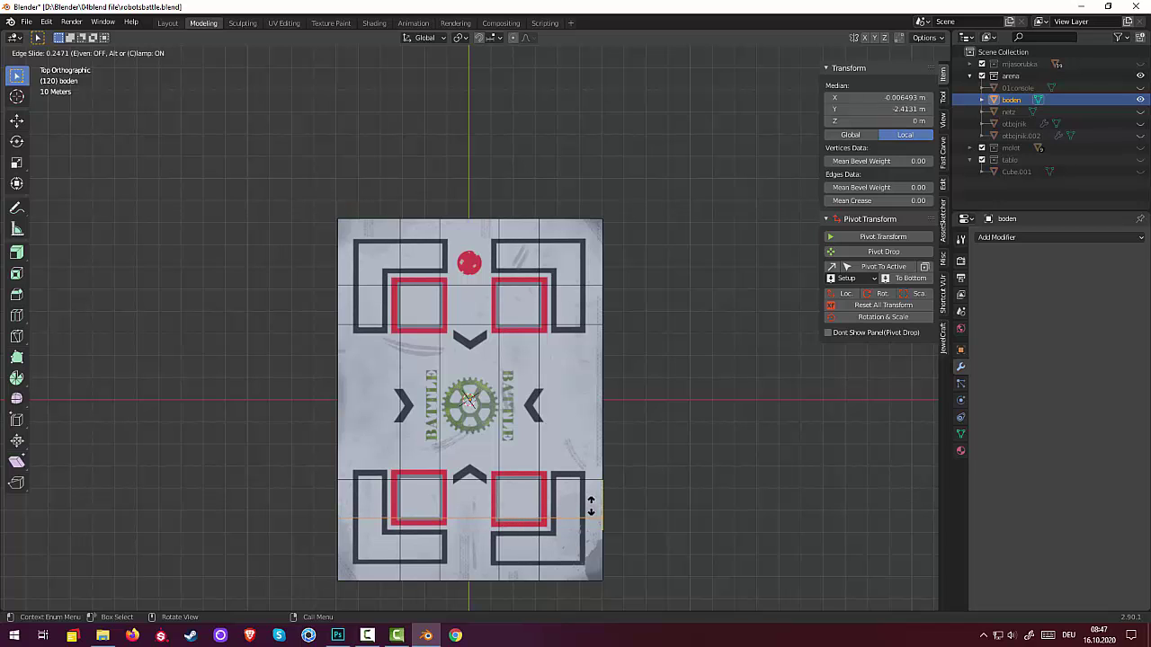
{"action": "left_click", "coordinate": [592, 505]}
Step: Select the four pit square faces in face select mode
{"action": "left_click", "coordinate": [761, 507]}
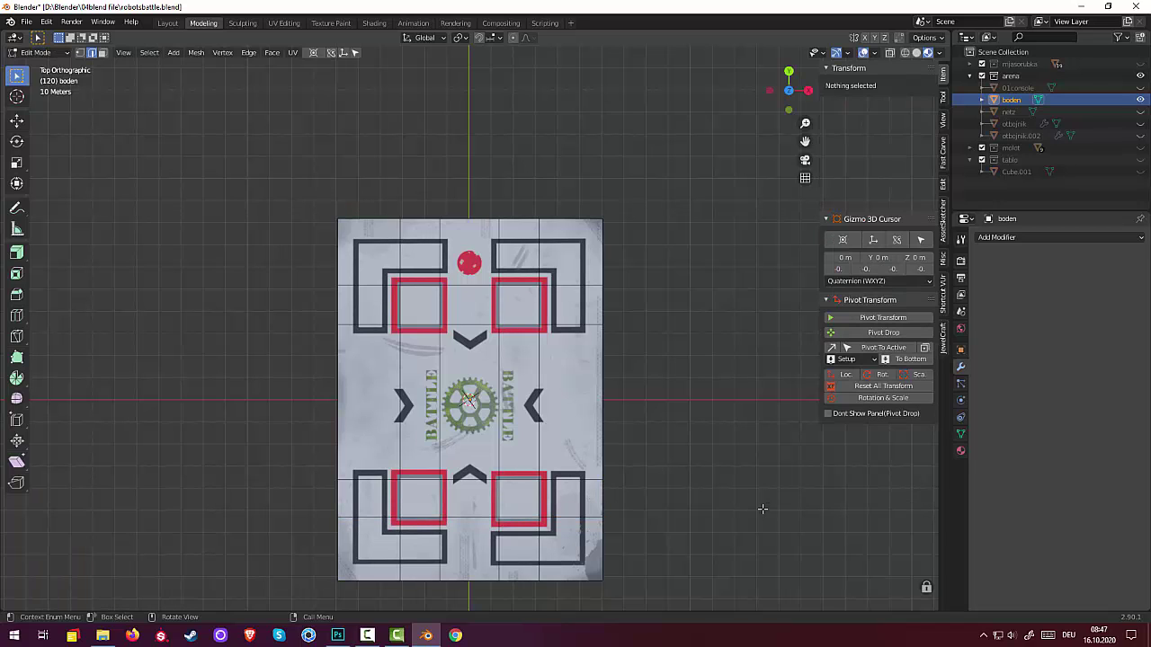
{"action": "mouse_move", "coordinate": [760, 507]}
{"action": "middle_mouse_down"}
{"action": "mouse_move", "coordinate": [719, 498]}
{"action": "mouse_move", "coordinate": [678, 432]}
{"action": "mouse_move", "coordinate": [707, 432]}
{"action": "mouse_move", "coordinate": [593, 396]}
{"action": "middle_mouse_up"}
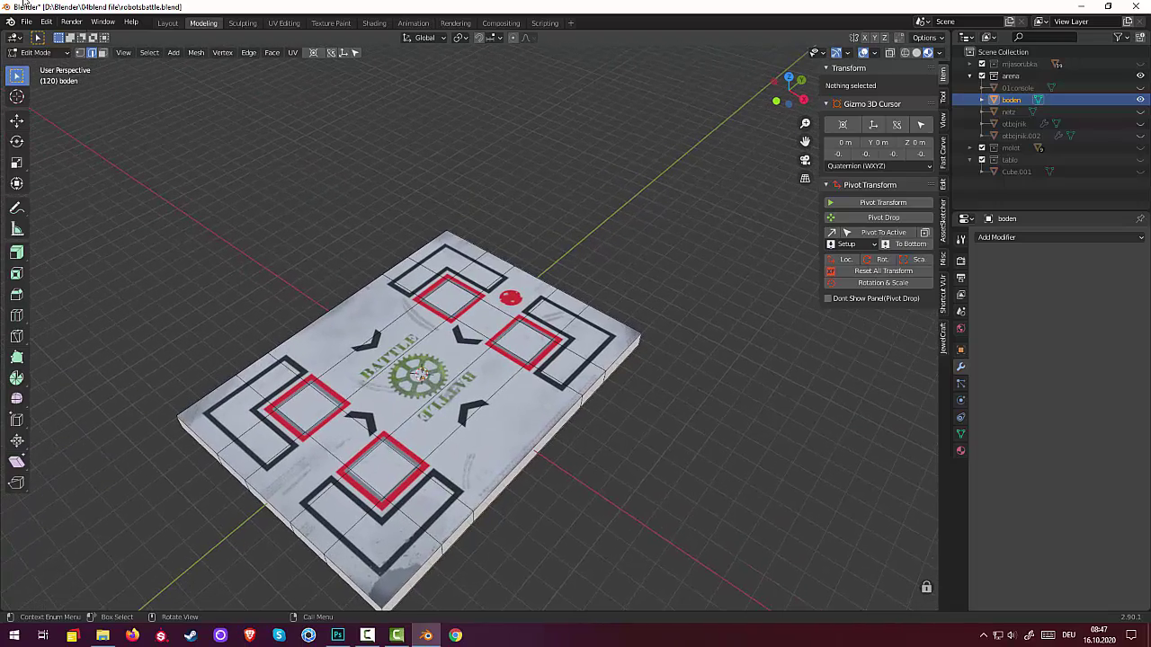
{"action": "left_click", "coordinate": [104, 52]}
{"action": "left_click", "coordinate": [463, 310]}
{"action": "left_click", "coordinate": [526, 338], "text": "shift"}
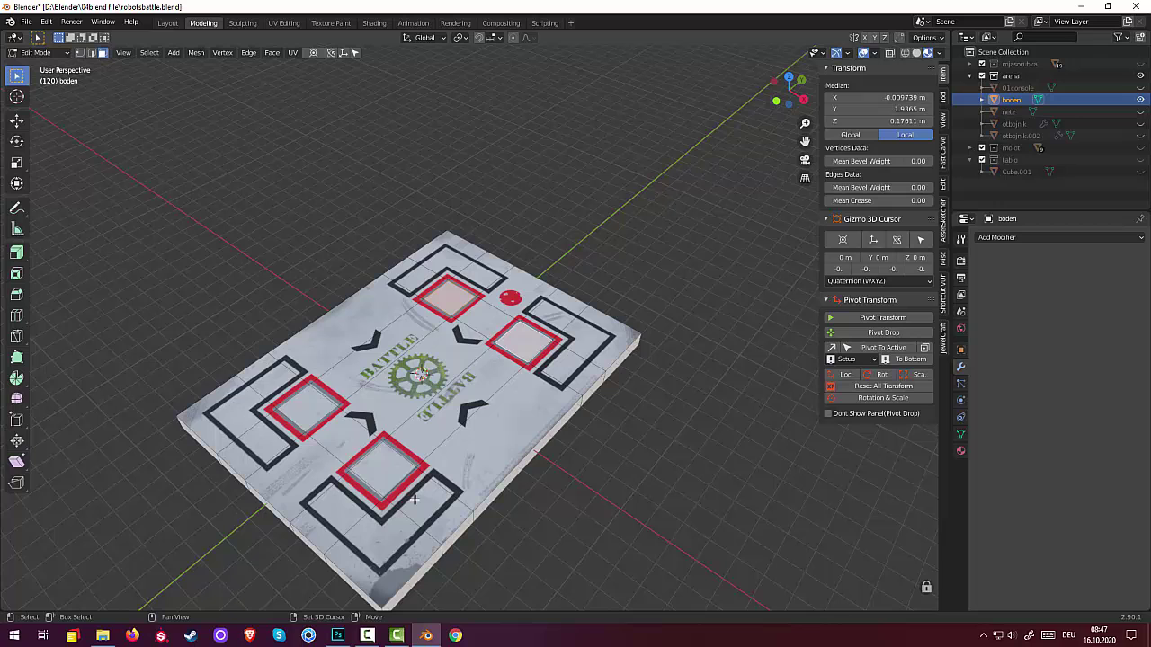
{"action": "left_click", "coordinate": [378, 472], "text": "shift"}
{"action": "left_click", "coordinate": [315, 412], "text": "shift"}
{"action": "mouse_move", "coordinate": [432, 376]}
{"action": "middle_mouse_down"}
{"action": "mouse_move", "coordinate": [391, 342]}
{"action": "mouse_move", "coordinate": [407, 335]}
{"action": "middle_mouse_up"}
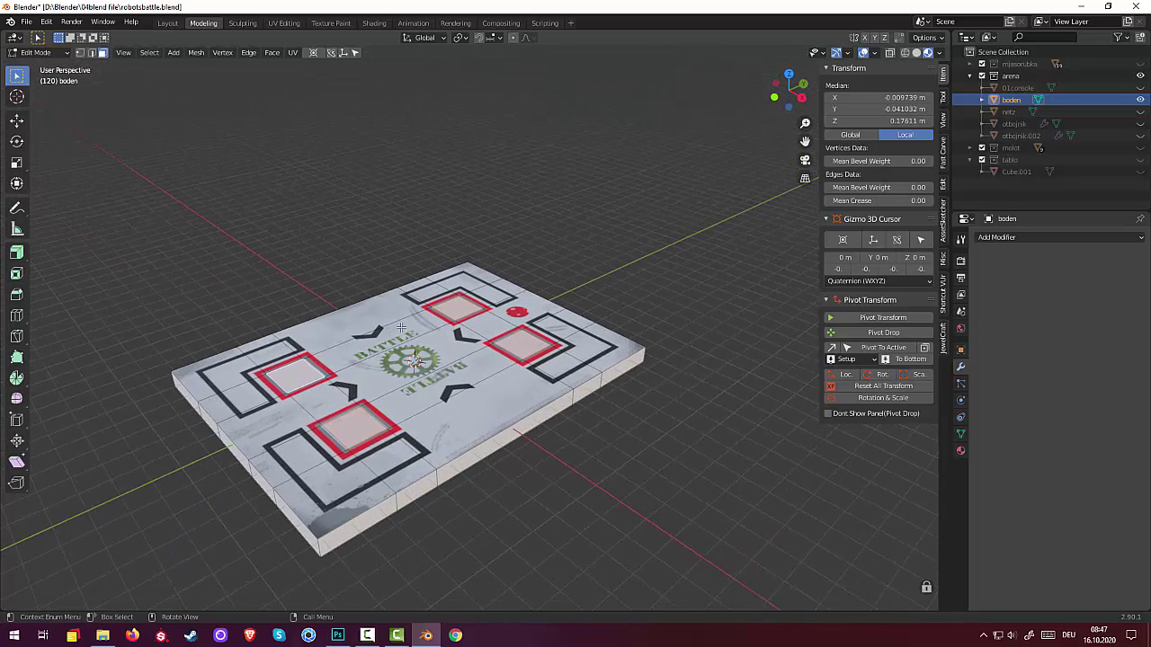
Step: Extrude the selected faces downward to sink the pits into the board
{"action": "key", "text": "e"}
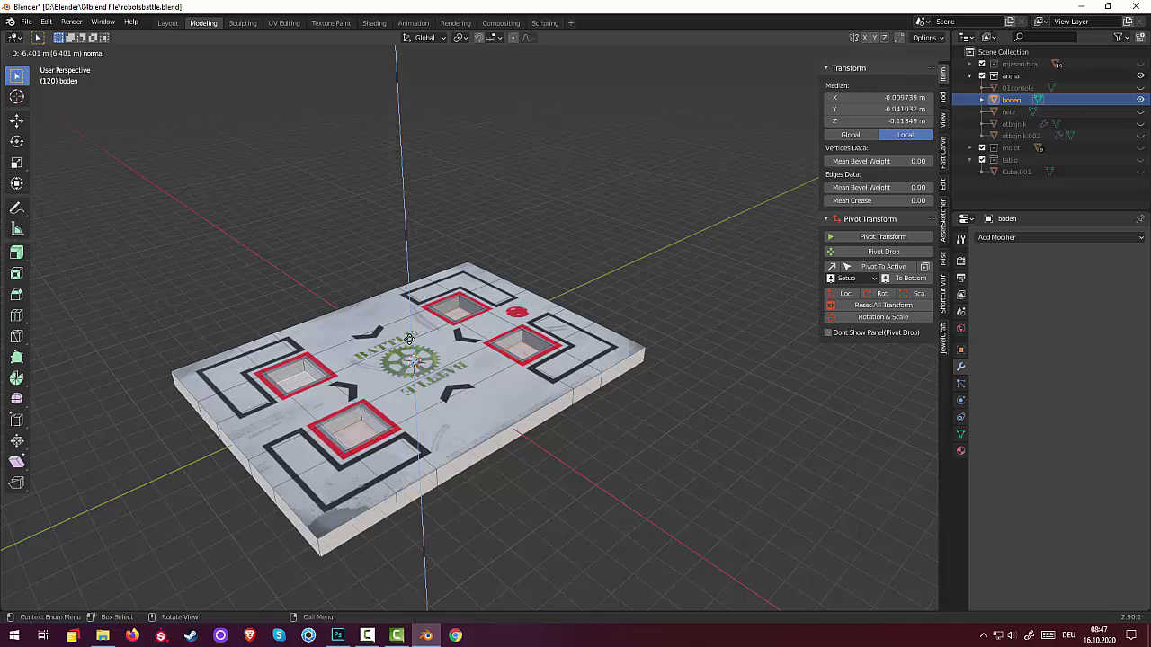
{"action": "left_click", "coordinate": [409, 340]}
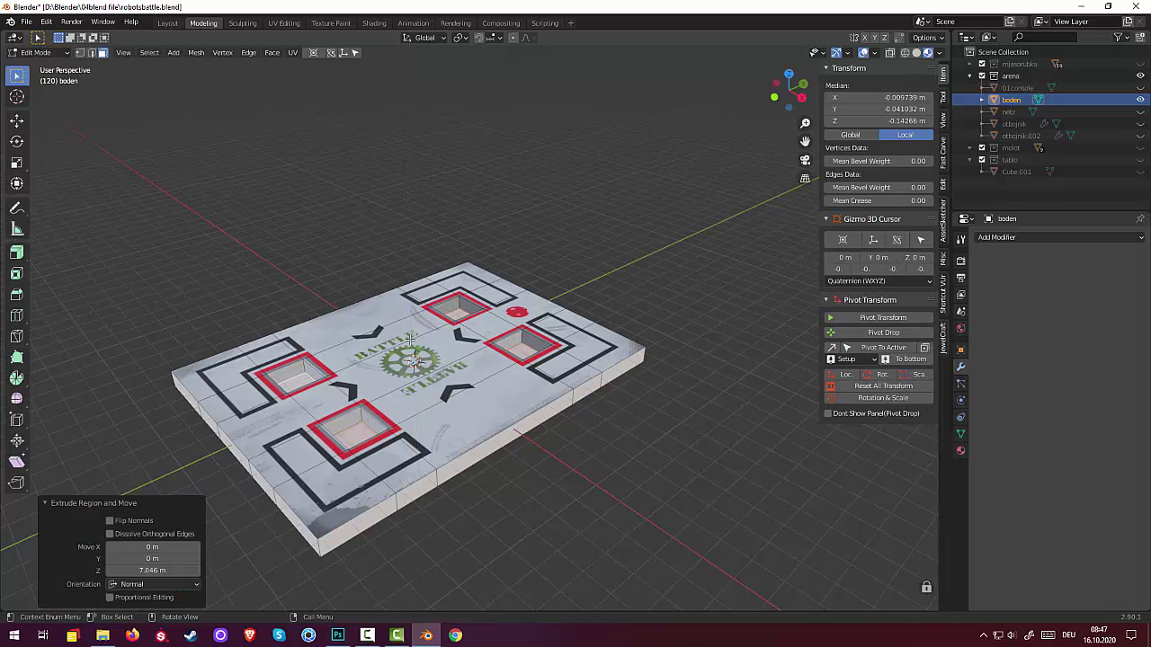
{"action": "key", "text": "alt+a"}
{"action": "mouse_move", "coordinate": [660, 468]}
{"action": "middle_mouse_down"}
{"action": "mouse_move", "coordinate": [677, 520]}
{"action": "mouse_move", "coordinate": [689, 511]}
{"action": "middle_mouse_up"}
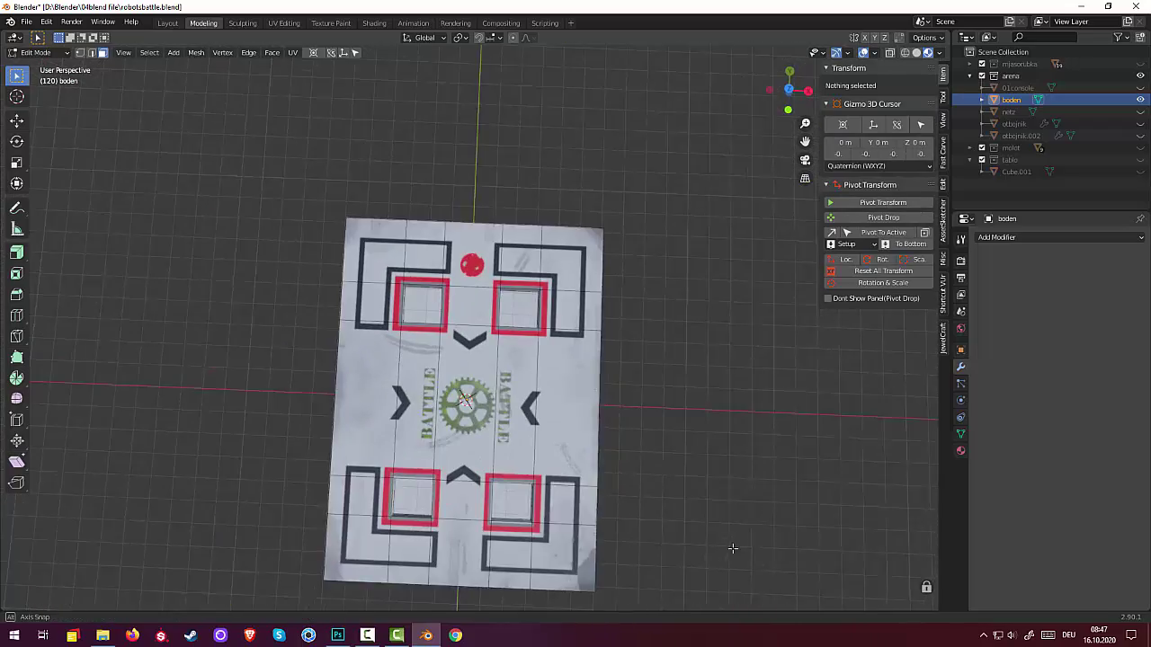
{"action": "left_click", "coordinate": [442, 296]}
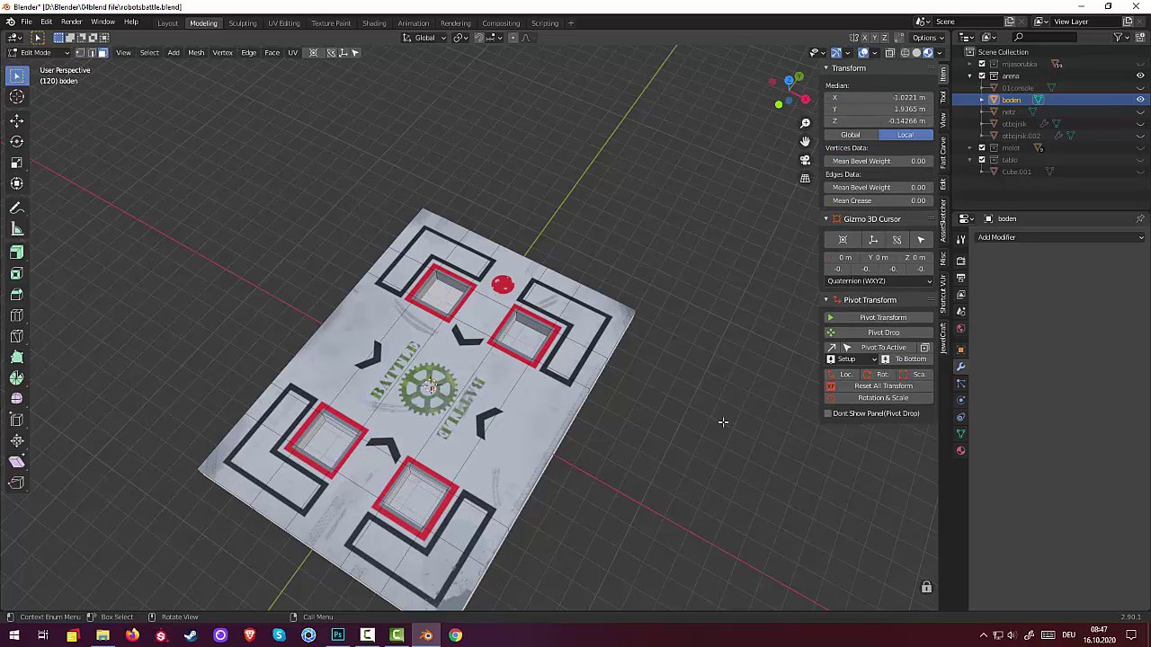
{"action": "middle_click_drag", "start_coordinate": [723, 422], "coordinate": [585, 332]}
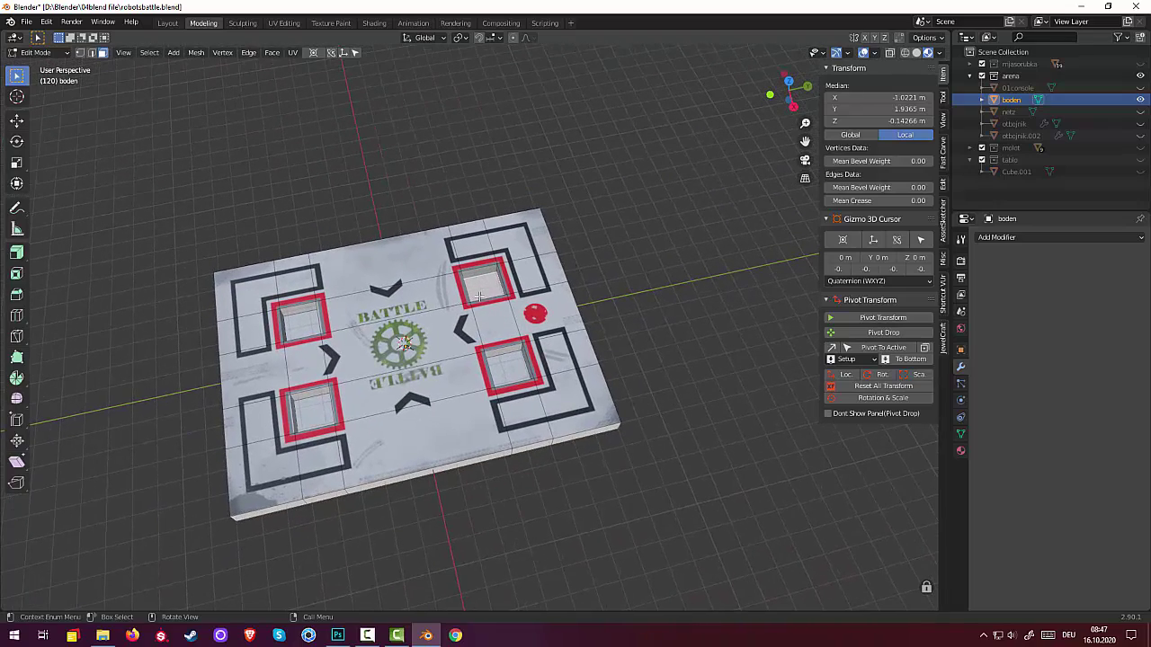
{"action": "mouse_move", "coordinate": [528, 288]}
{"action": "middle_mouse_down"}
{"action": "mouse_move", "coordinate": [536, 282]}
{"action": "mouse_move", "coordinate": [520, 289]}
{"action": "middle_mouse_up"}
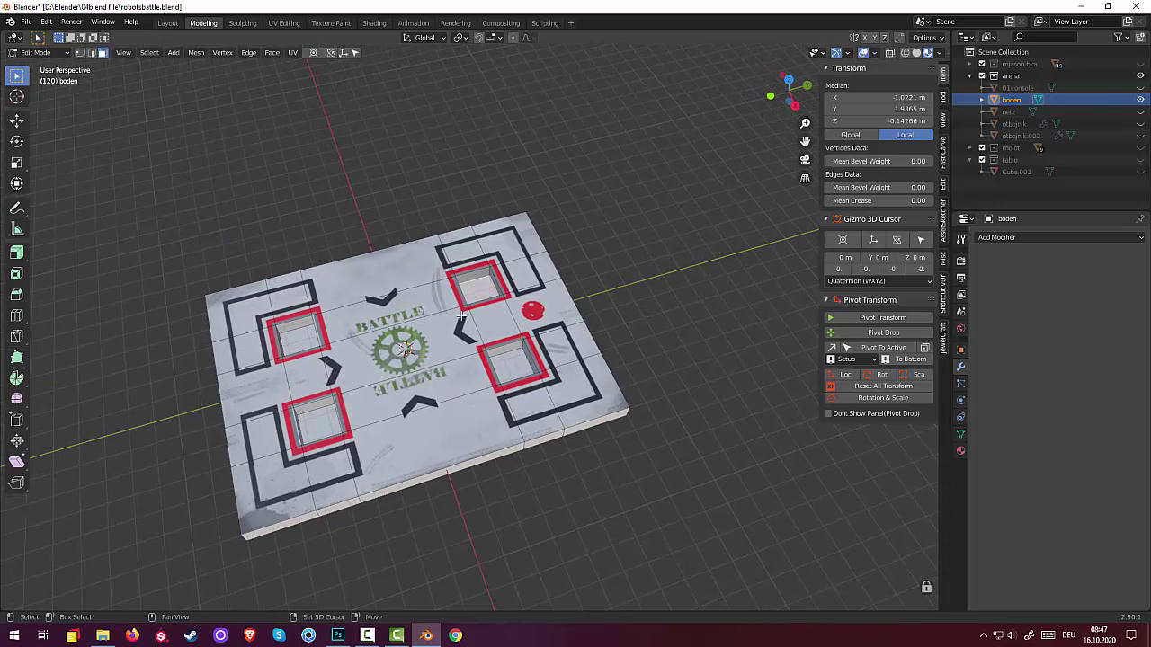
Step: Duplicate the pit floor face beside the red dot and raise the copy straight up above the board
{"action": "key", "text": "g"}
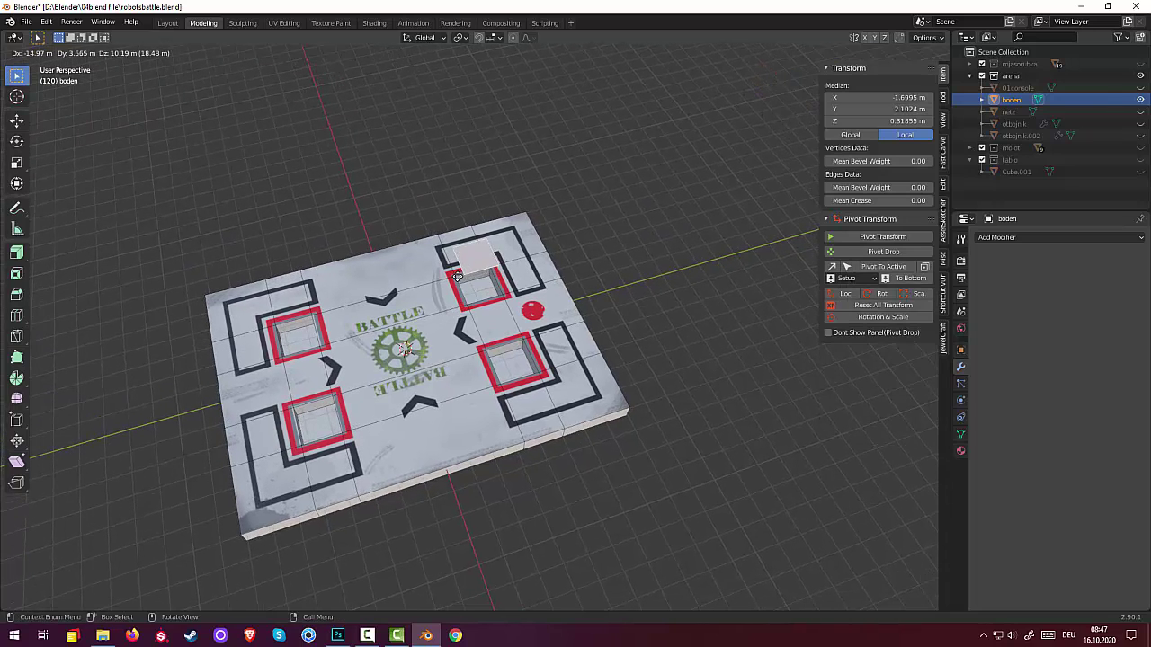
{"action": "key", "text": "z"}
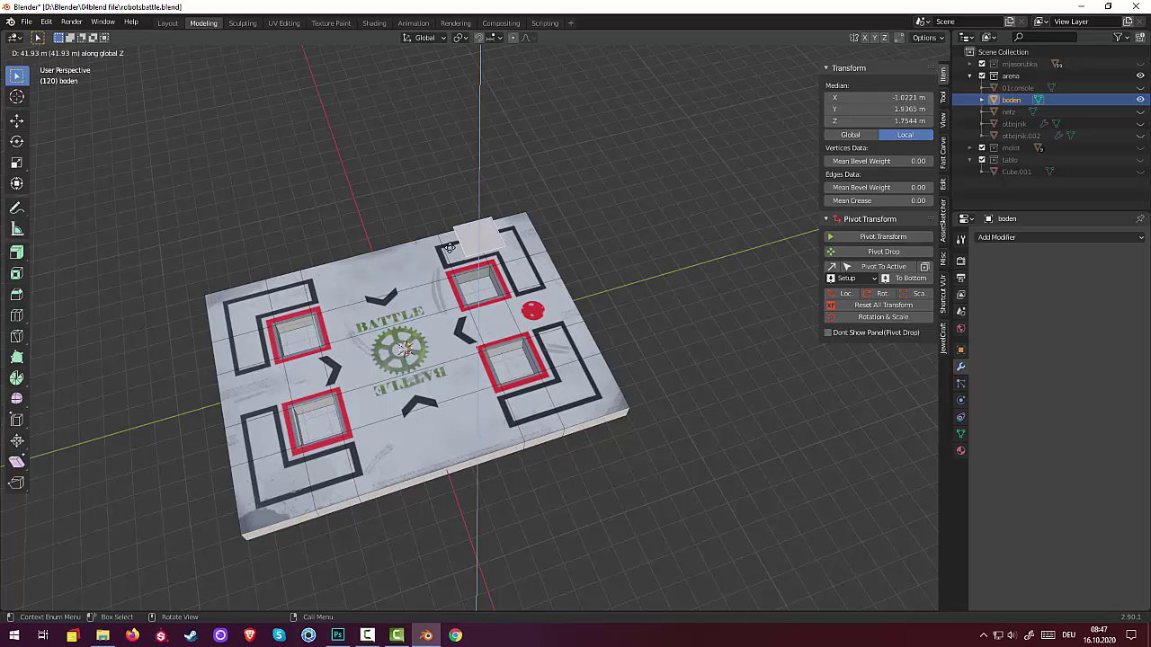
{"action": "left_click", "coordinate": [444, 202]}
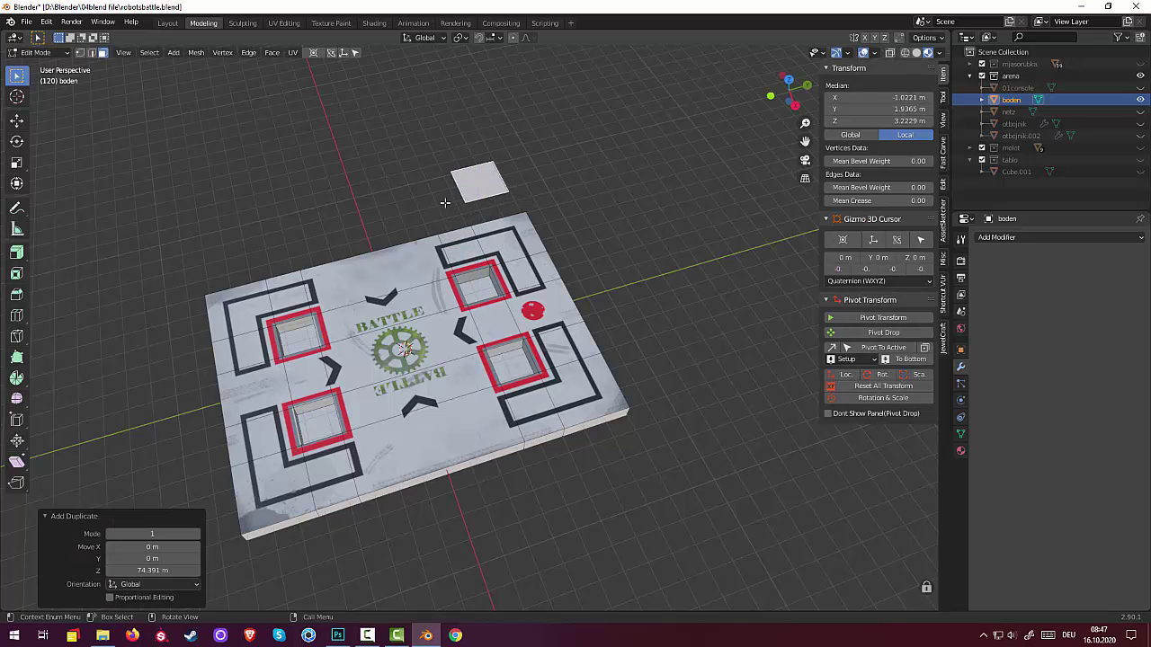
{"action": "left_click", "coordinate": [468, 200]}
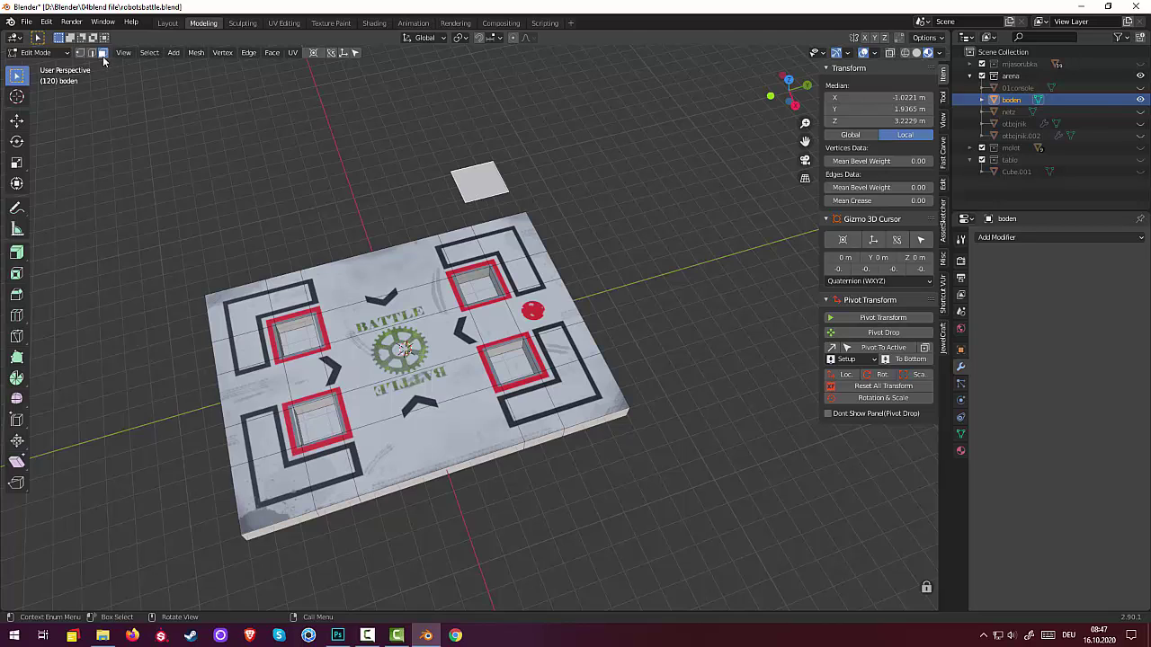
Step: Separate the floating copy into its own object and start renaming boden.001 to kryshka
{"action": "left_click_drag", "start_coordinate": [444, 153], "coordinate": [525, 207]}
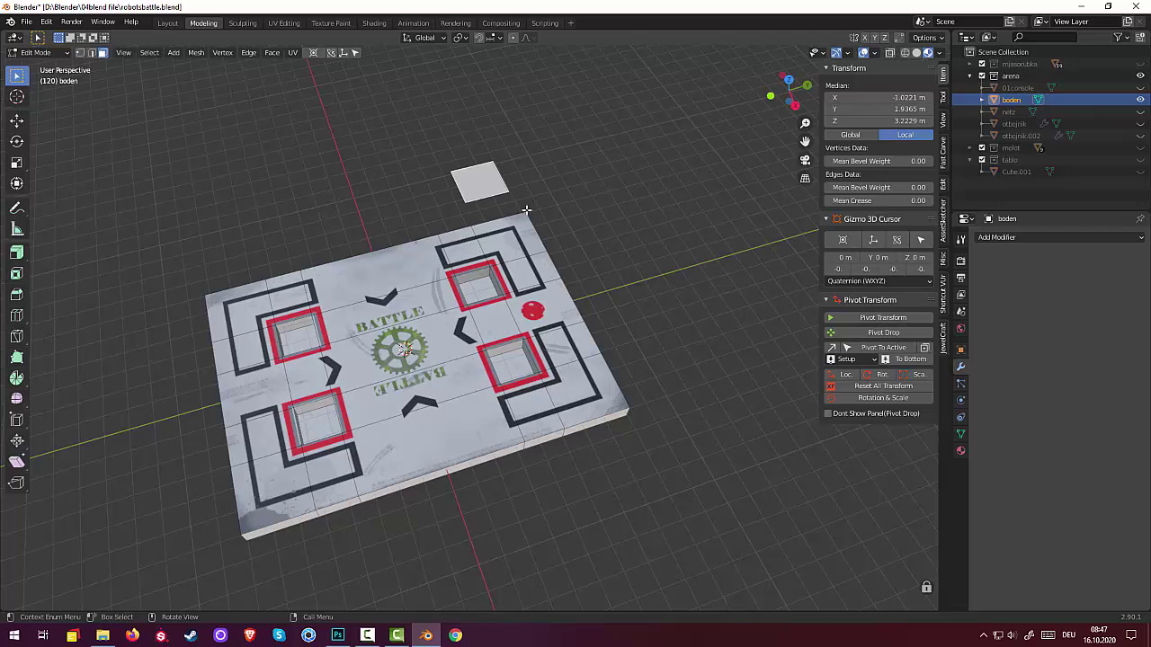
{"action": "key", "text": "p"}
{"action": "left_click", "coordinate": [477, 192]}
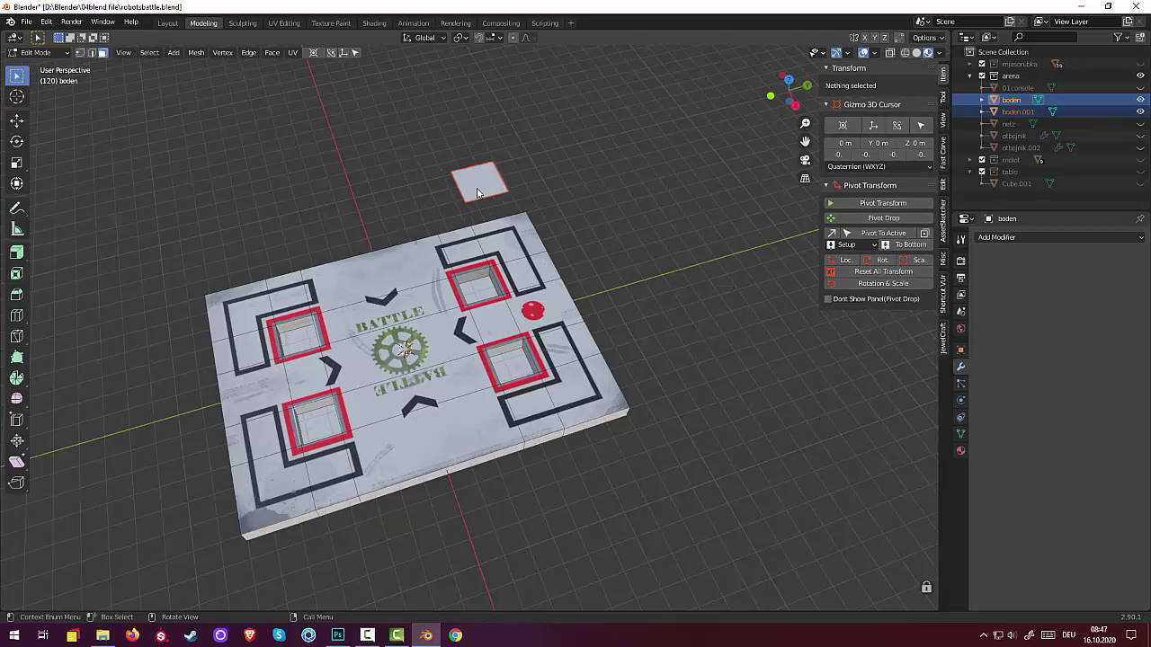
{"action": "double_click", "coordinate": [1018, 111]}
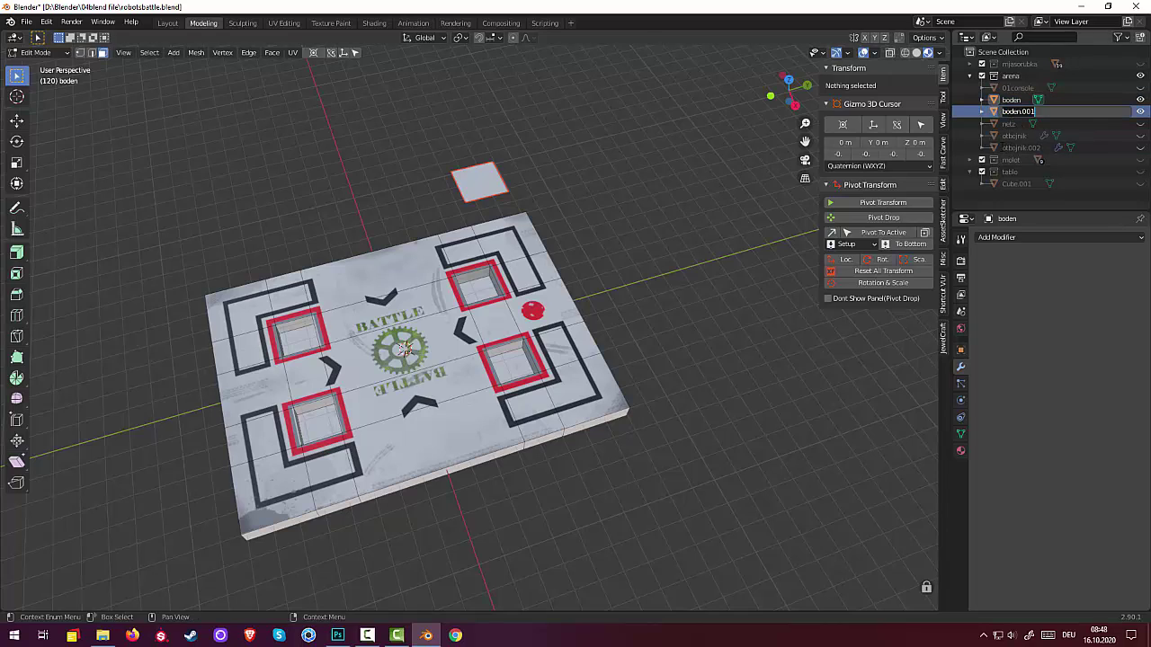
{"action": "type", "text": "kryshka"}
Step: Confirm the name kryshka, then return to Object Mode and select the floating kryshka plane
{"action": "key", "text": "Return"}
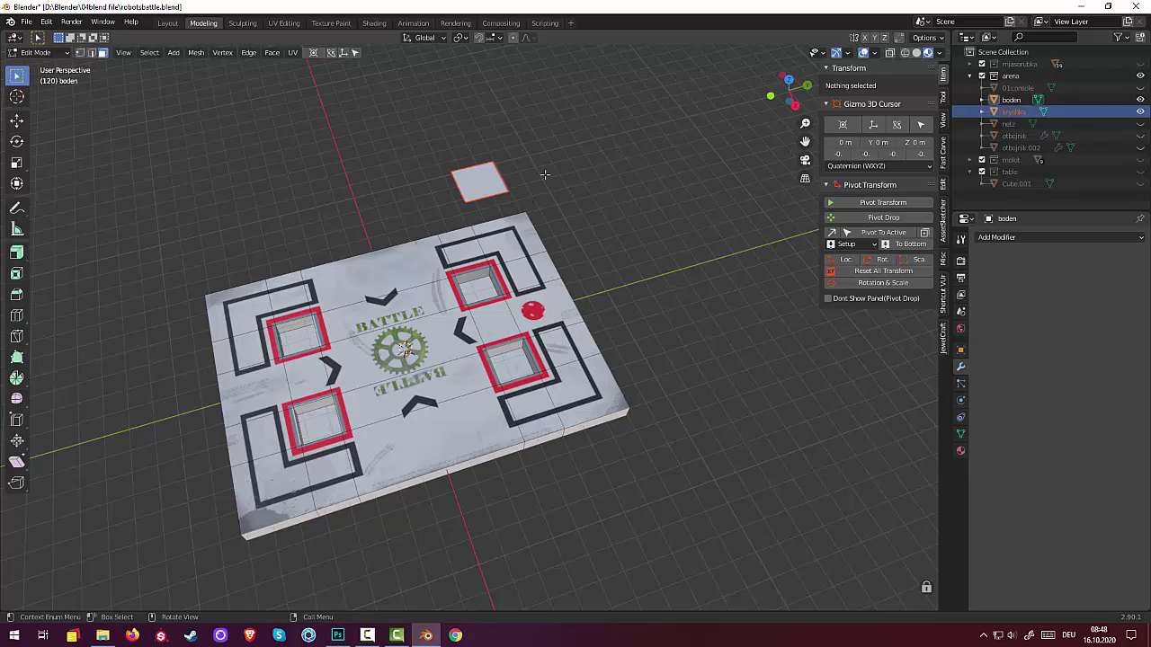
{"action": "mouse_move", "coordinate": [538, 172]}
{"action": "middle_mouse_down"}
{"action": "mouse_move", "coordinate": [511, 139]}
{"action": "mouse_move", "coordinate": [508, 180]}
{"action": "middle_mouse_up"}
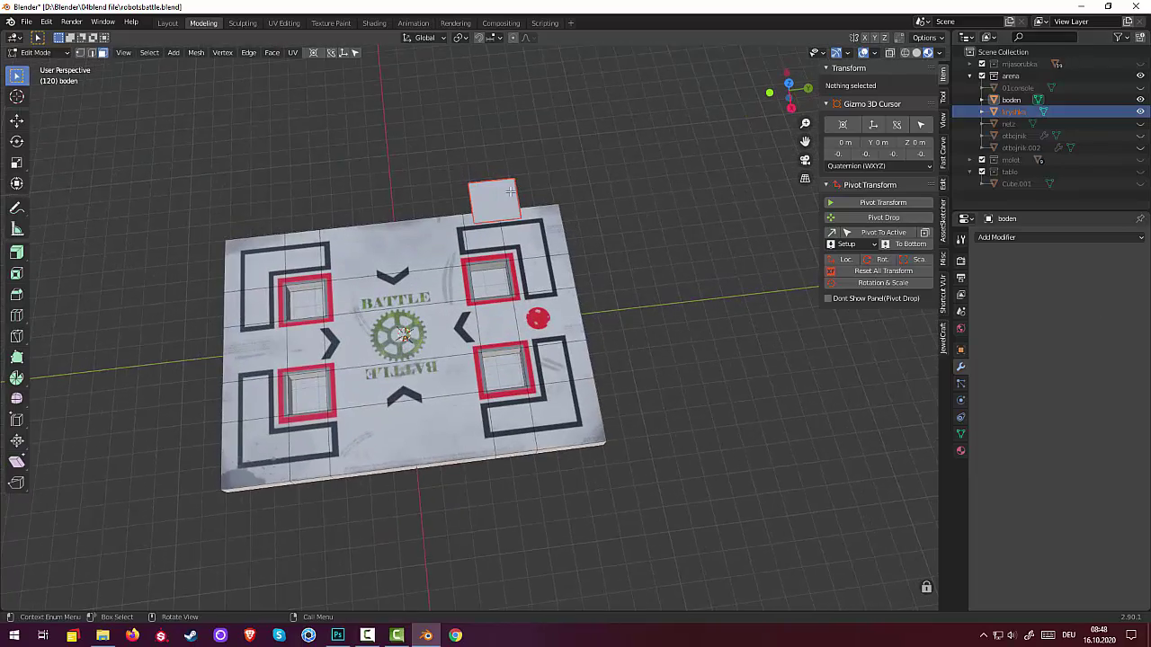
{"action": "scroll", "coordinate": [509, 185], "scroll_direction": "up", "scroll_amount": 3}
{"action": "middle_click_drag", "start_coordinate": [527, 103], "coordinate": [523, 83]}
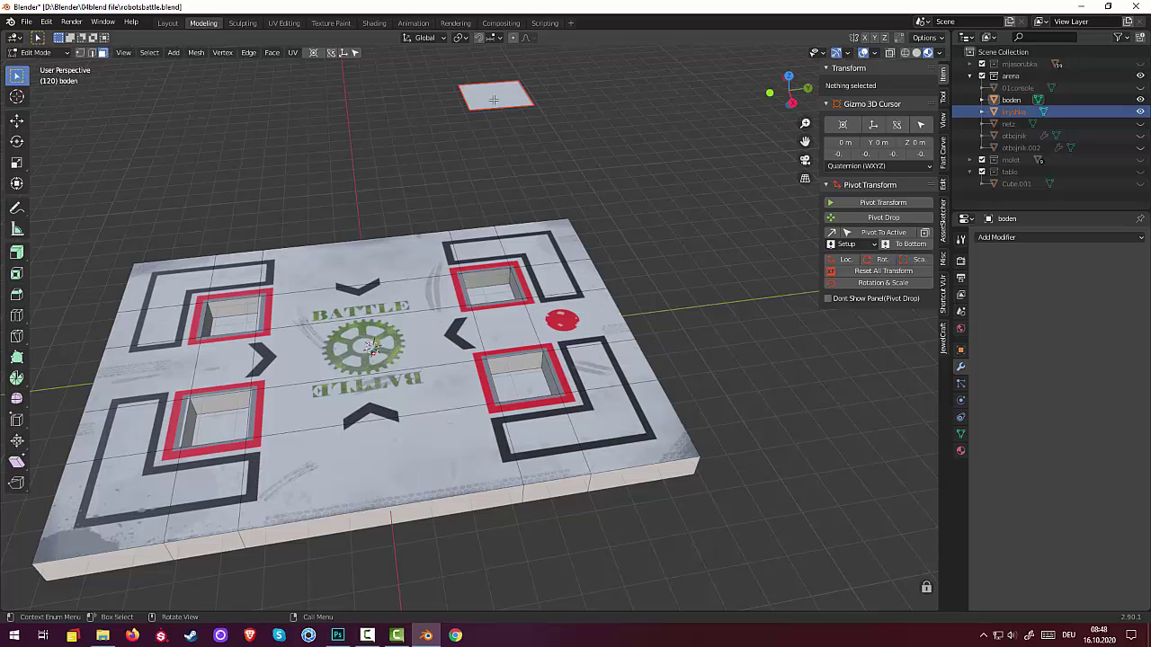
{"action": "left_click", "coordinate": [36, 52]}
{"action": "left_click", "coordinate": [36, 66]}
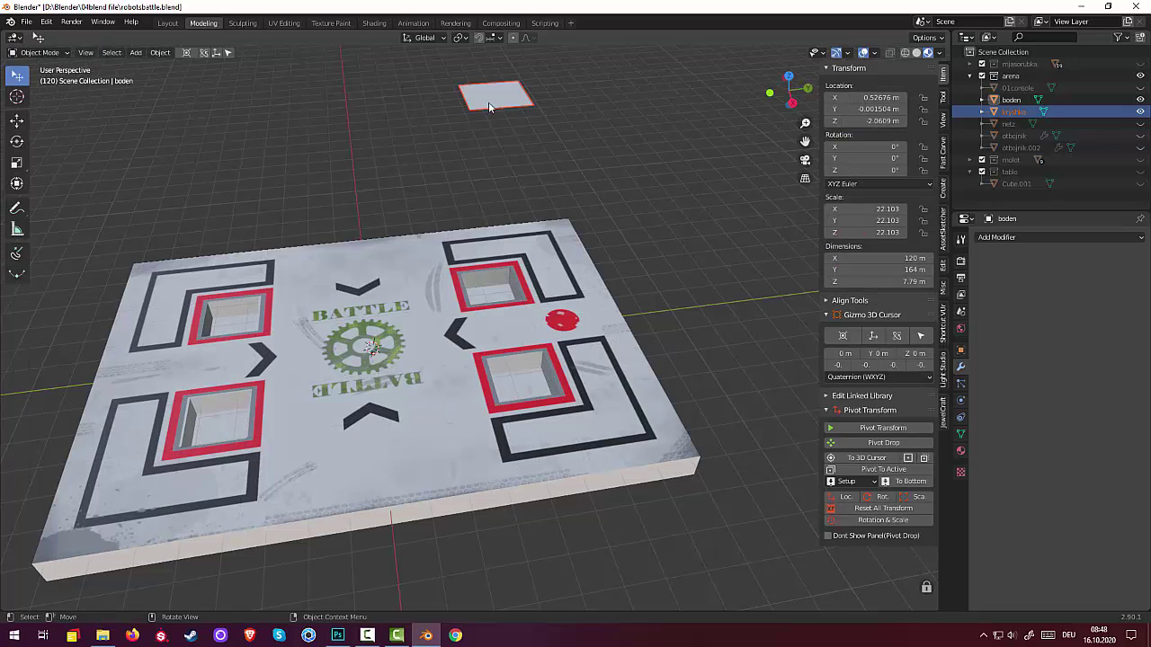
{"action": "left_click", "coordinate": [495, 106]}
Step: Extrude the whole kryshka plane about 0.84 m into a thin slab
{"action": "left_click", "coordinate": [36, 53]}
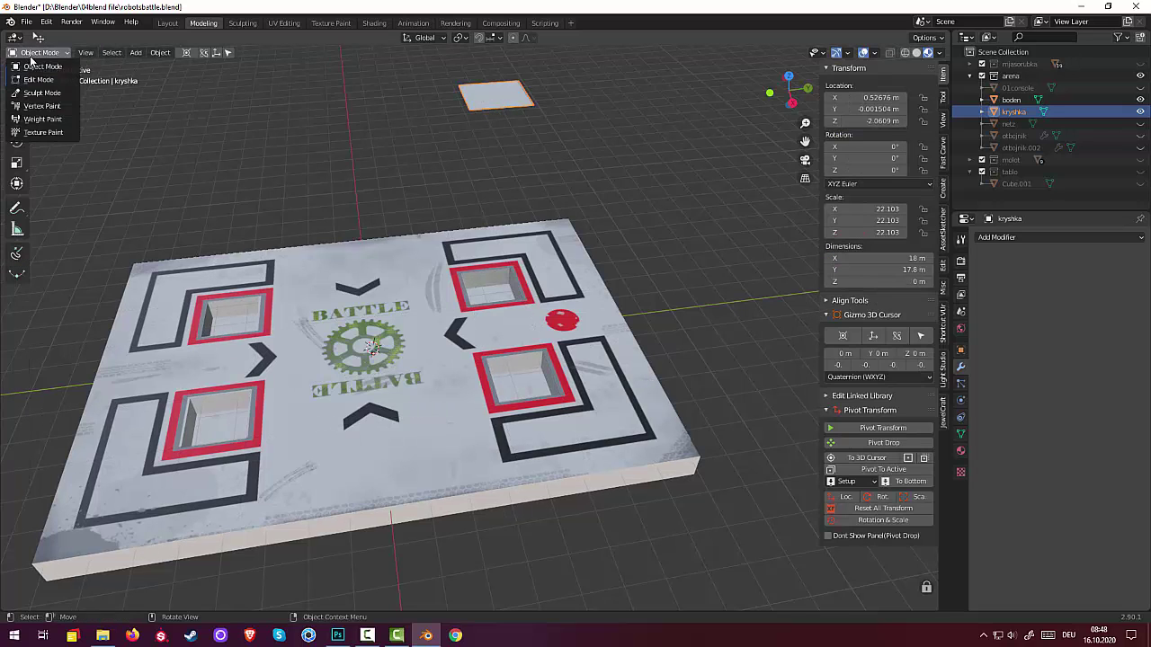
{"action": "left_click", "coordinate": [36, 79]}
{"action": "left_click", "coordinate": [497, 94]}
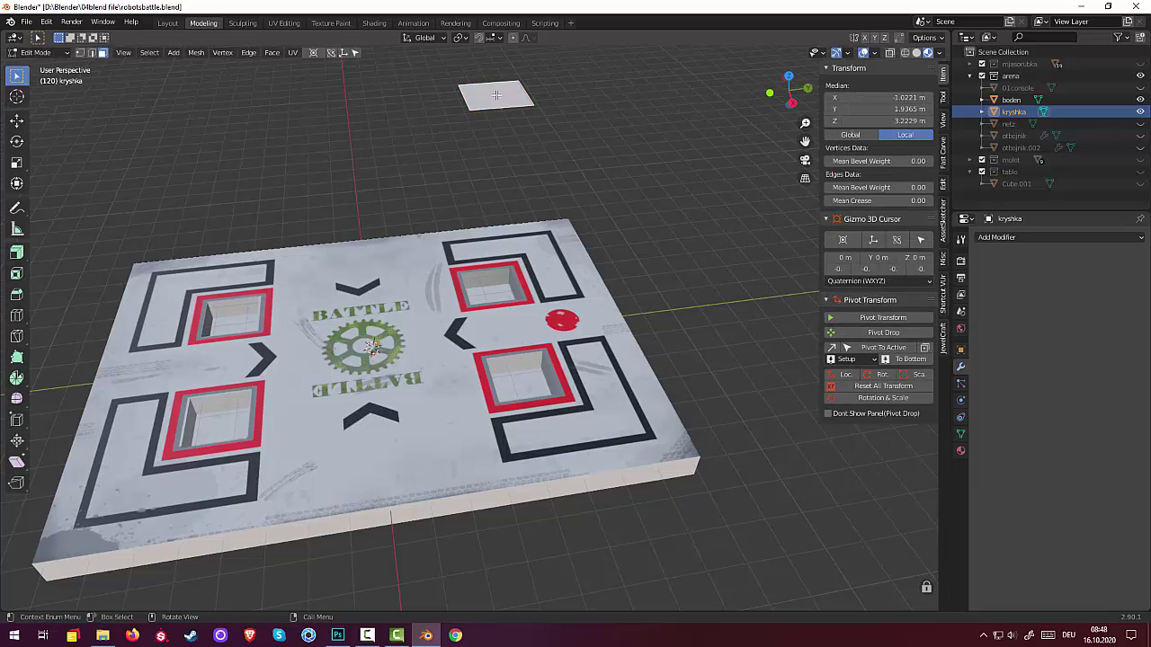
{"action": "key", "text": "e"}
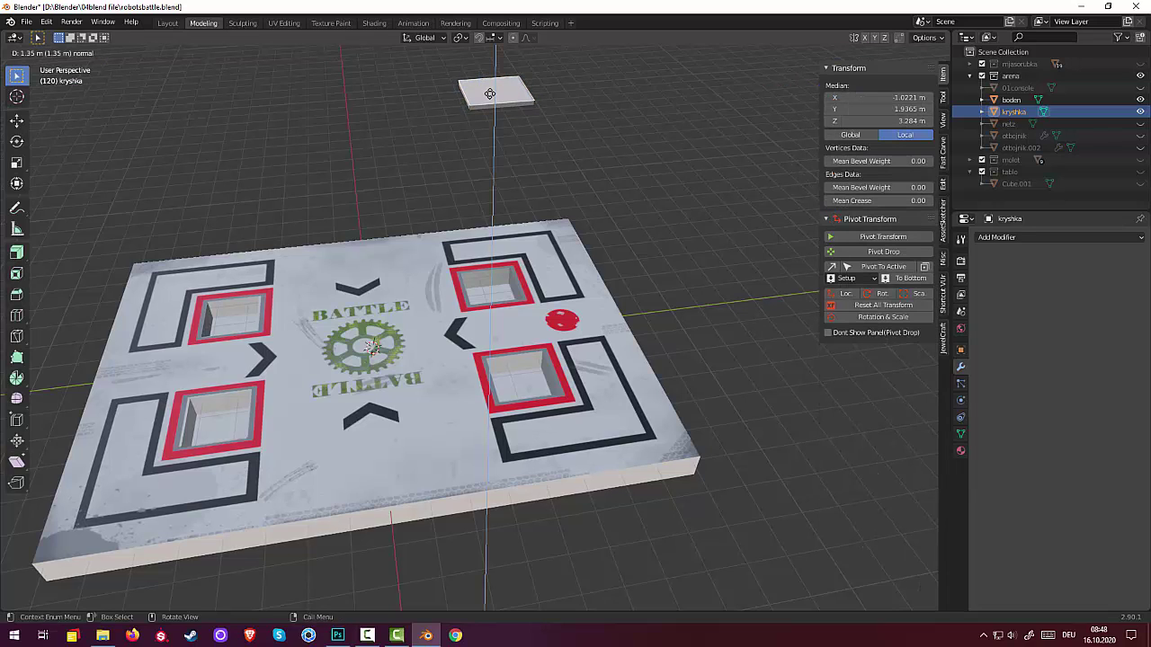
{"action": "left_click", "coordinate": [490, 95]}
{"action": "mouse_move", "coordinate": [490, 95]}
{"action": "middle_mouse_down"}
{"action": "mouse_move", "coordinate": [496, 604]}
{"action": "mouse_move", "coordinate": [540, 131]}
{"action": "middle_mouse_up"}
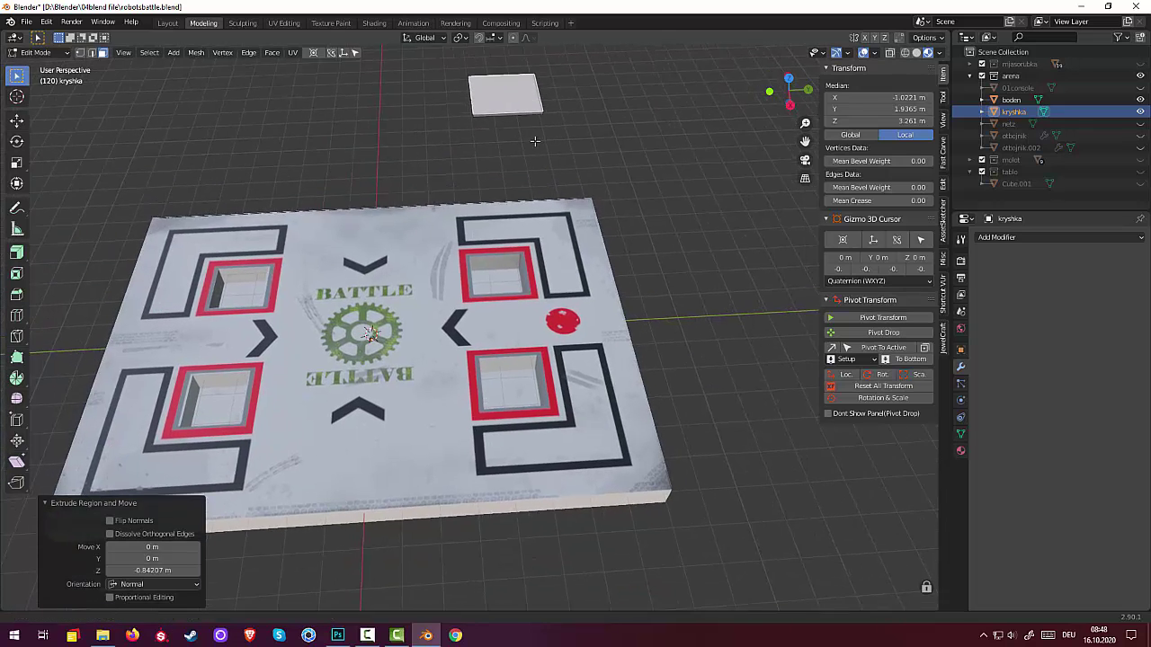
{"action": "middle_click_drag", "start_coordinate": [620, 422], "coordinate": [630, 457], "text": "shift"}
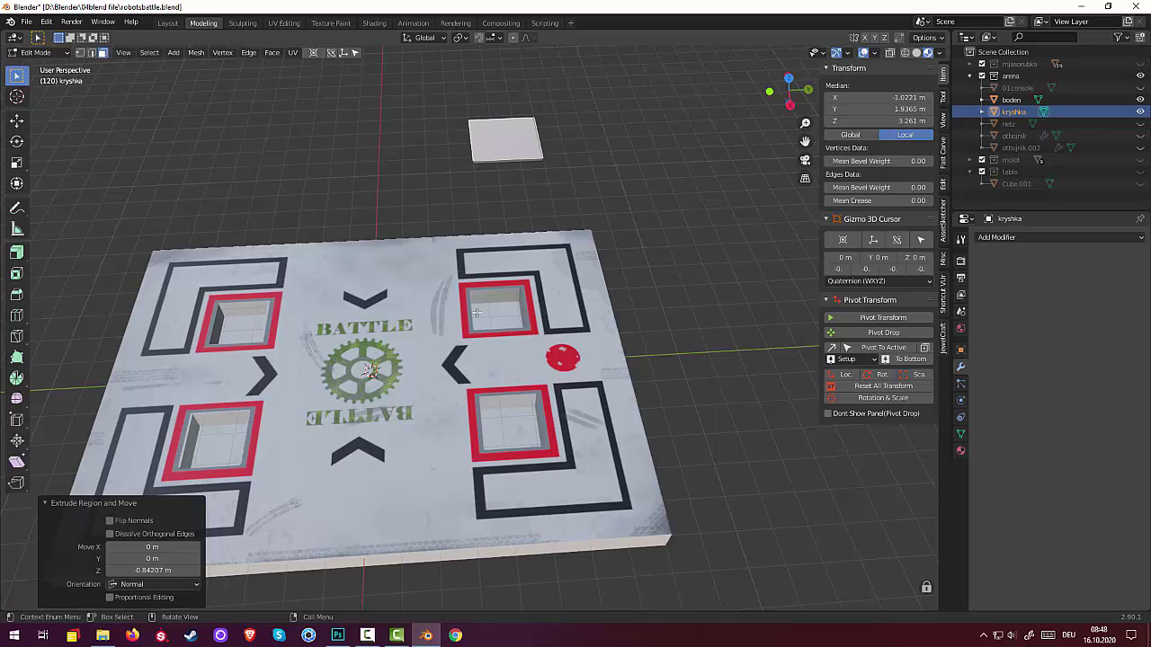
{"action": "mouse_move", "coordinate": [476, 294]}
{"action": "middle_mouse_down"}
{"action": "mouse_move", "coordinate": [481, 335]}
{"action": "mouse_move", "coordinate": [501, 213]}
{"action": "middle_mouse_up"}
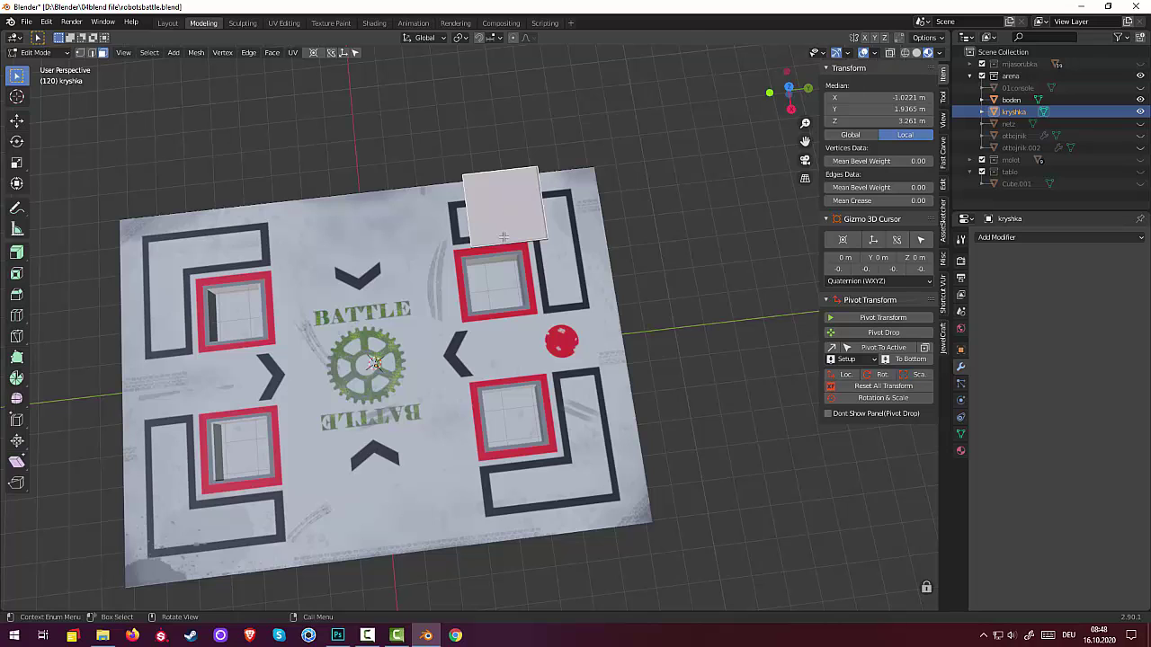
Step: In top view, place the 3D cursor on the top-left pit
{"action": "key", "text": "KP_7"}
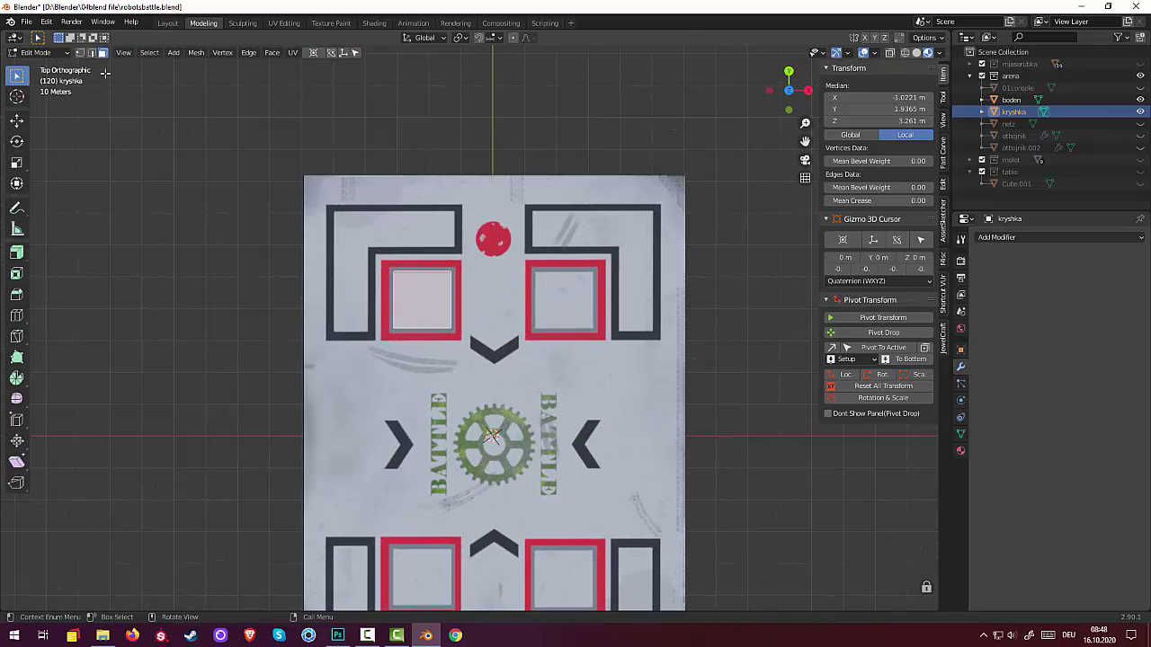
{"action": "left_click", "coordinate": [16, 96]}
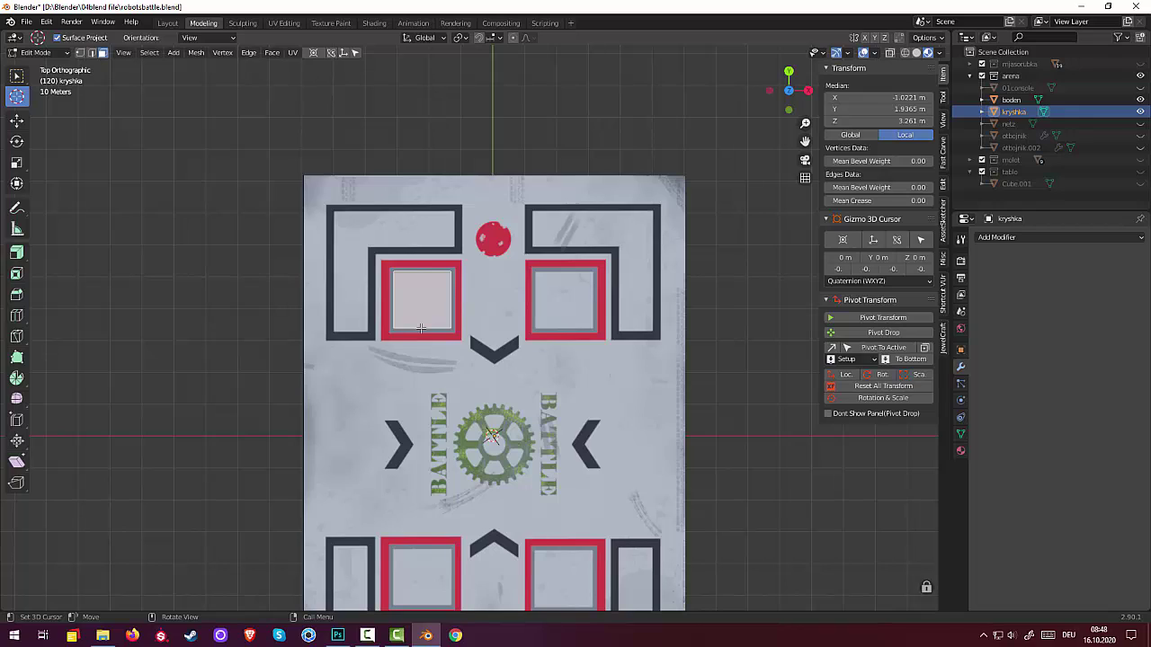
{"action": "left_click", "coordinate": [420, 328]}
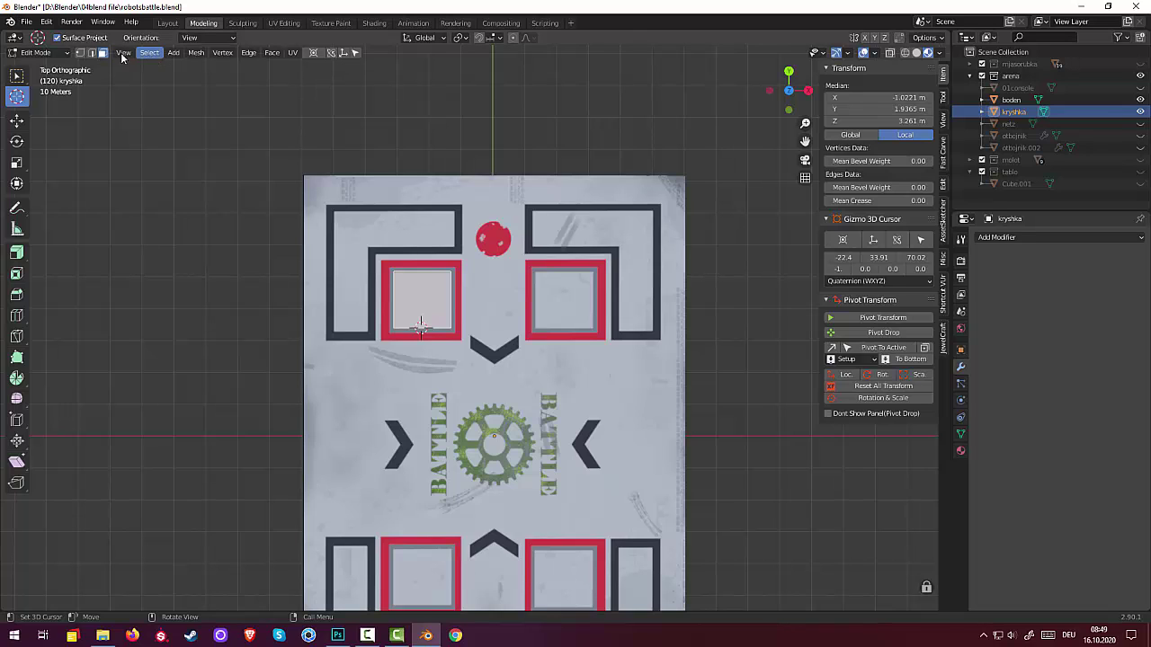
Step: Set kryshka's origin to the 3D cursor, giving location −22.453, 33.909, 70.019 m, then deselect it
{"action": "left_click", "coordinate": [36, 53]}
{"action": "left_click", "coordinate": [39, 68]}
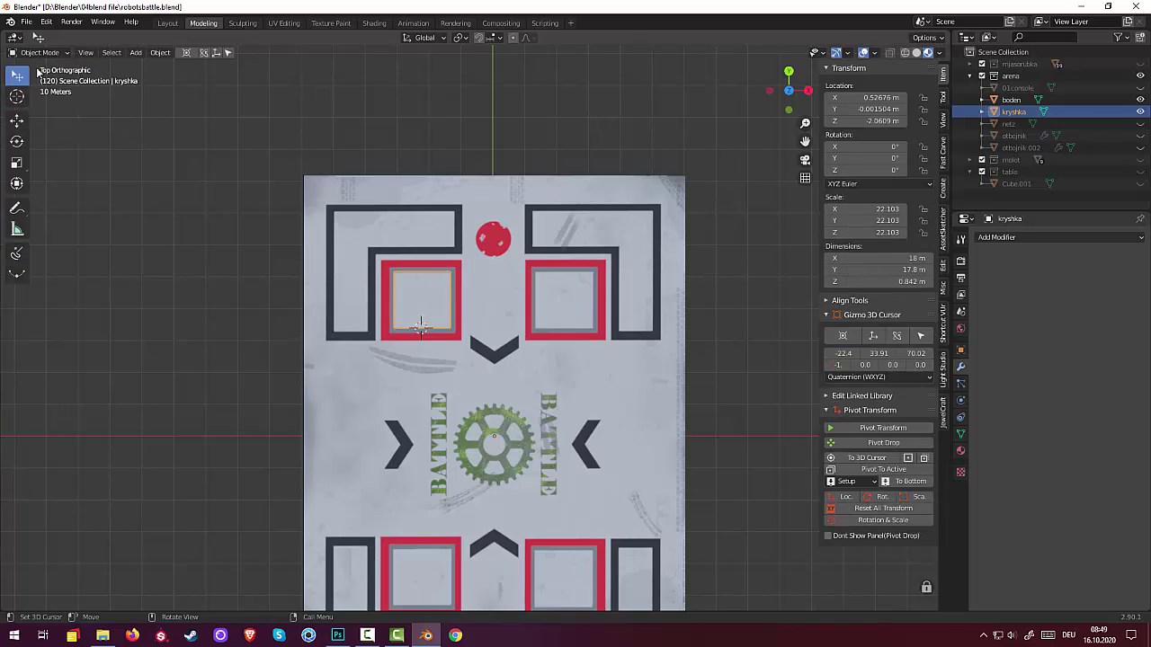
{"action": "left_click", "coordinate": [167, 53]}
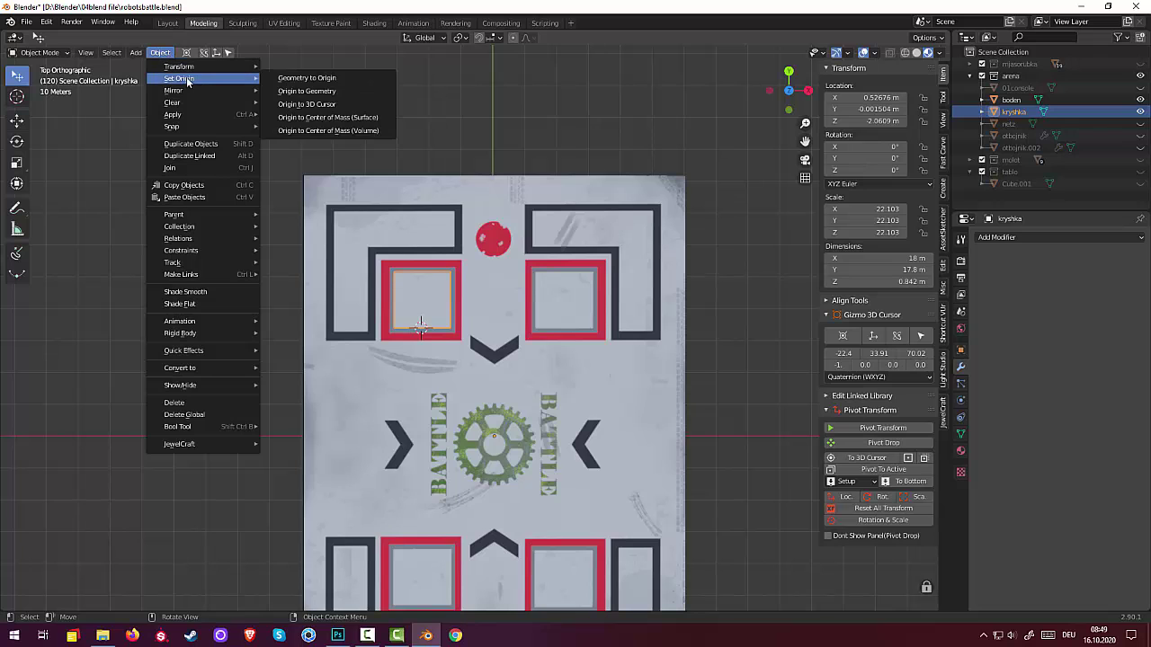
{"action": "left_click", "coordinate": [330, 104]}
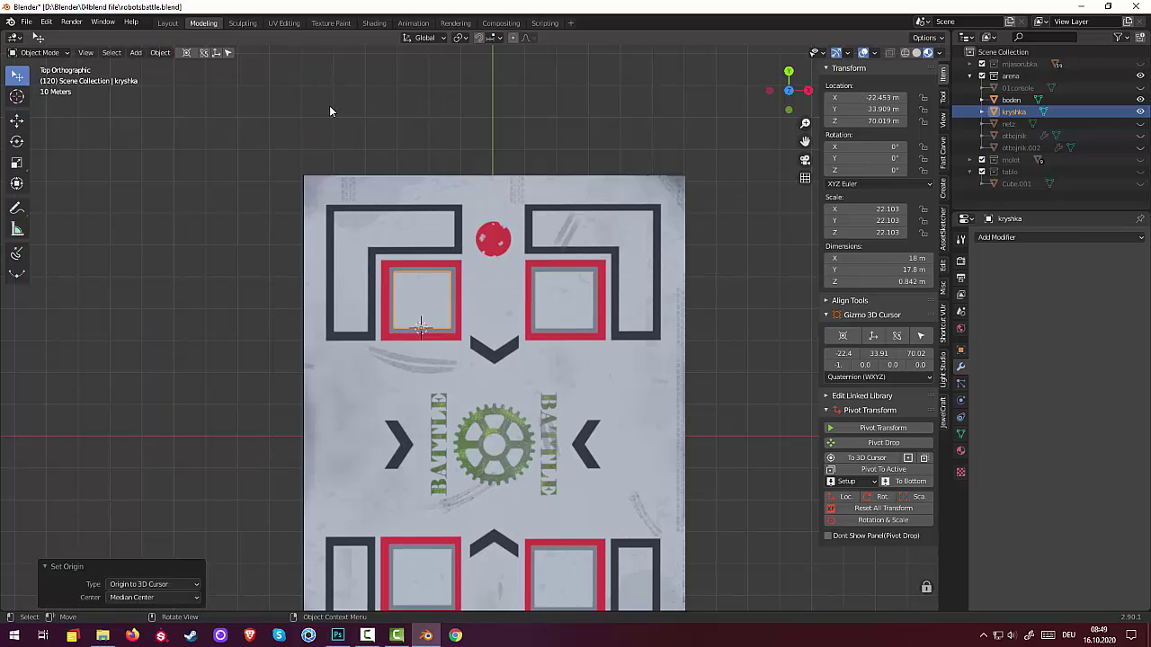
{"action": "left_click", "coordinate": [240, 307]}
{"action": "middle_click_drag", "start_coordinate": [594, 388], "coordinate": [527, 286]}
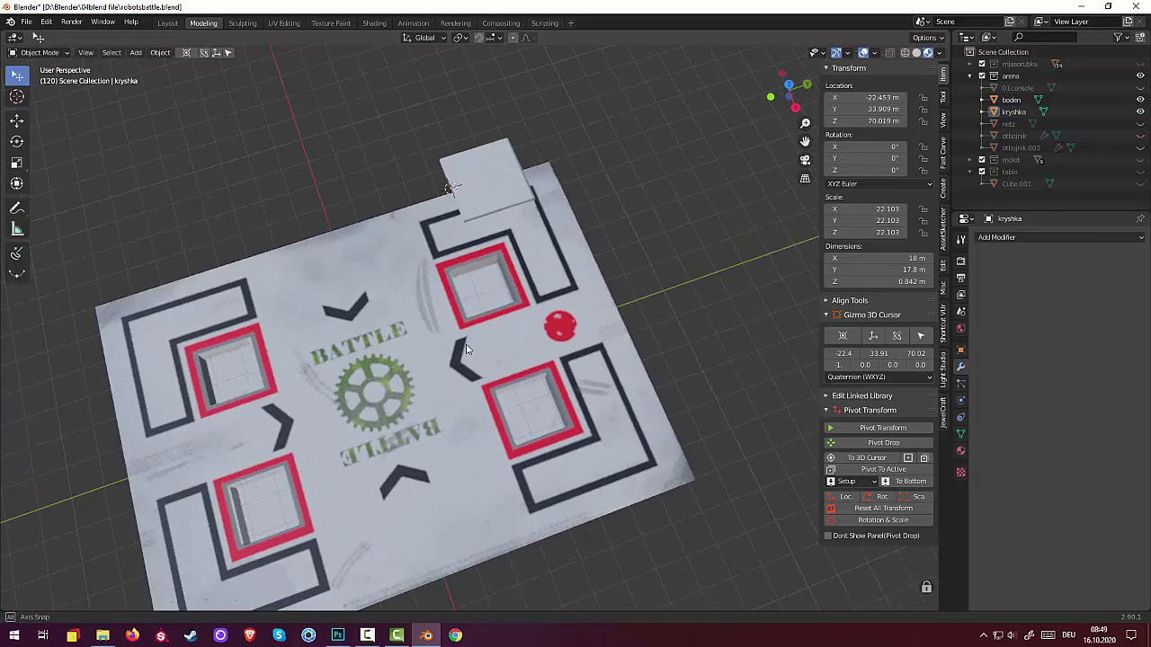
{"action": "middle_click_drag", "start_coordinate": [564, 184], "coordinate": [560, 139]}
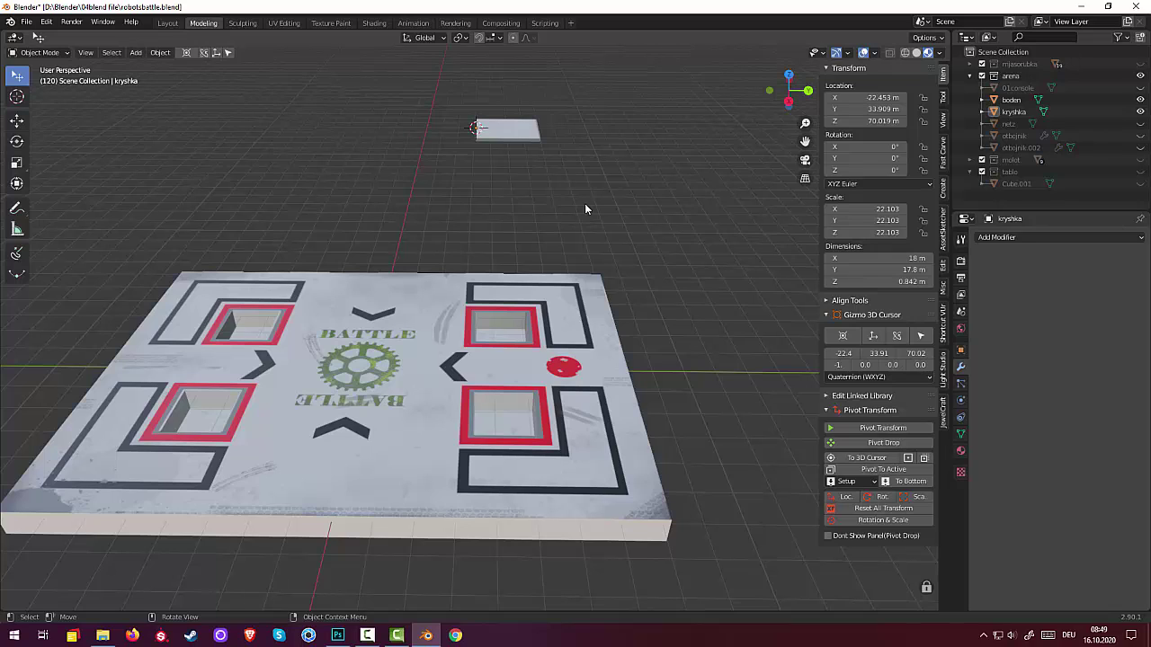
{"action": "key", "text": "Delete"}
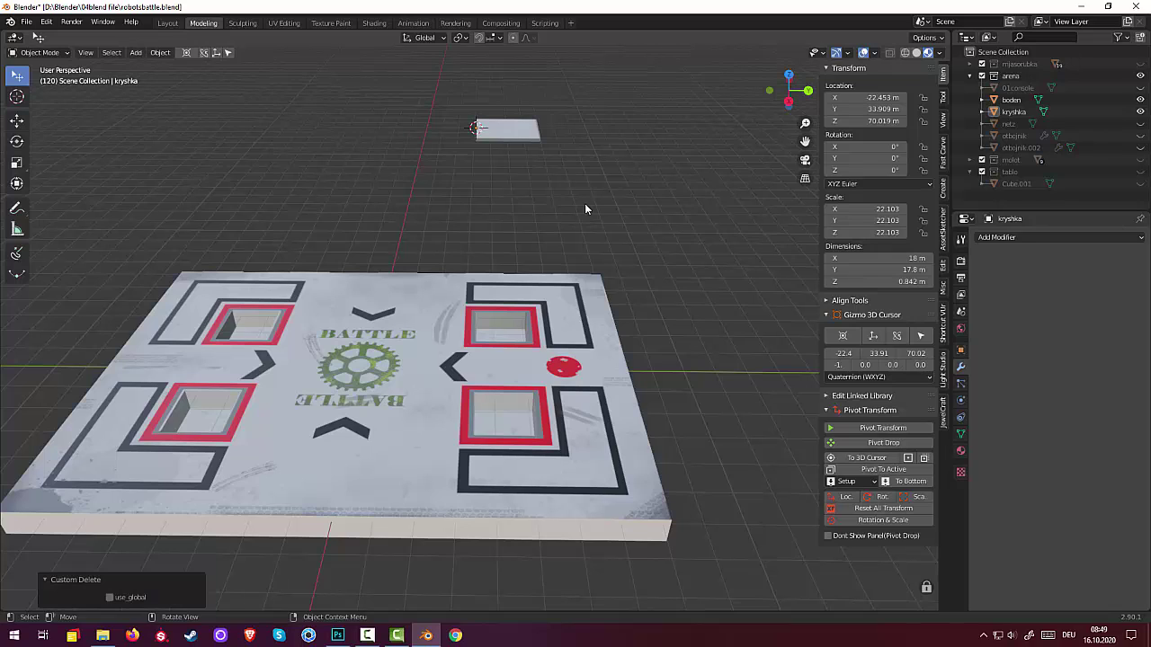
{"action": "left_click", "coordinate": [515, 131]}
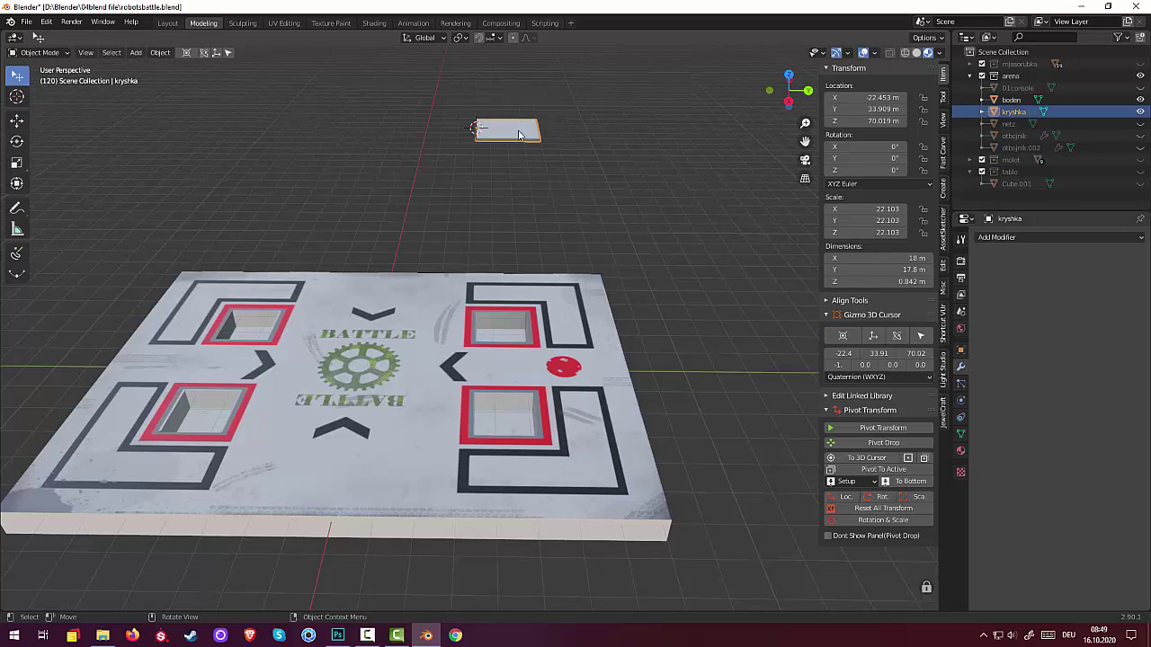
{"action": "key", "text": "r"}
{"action": "key", "text": "x"}
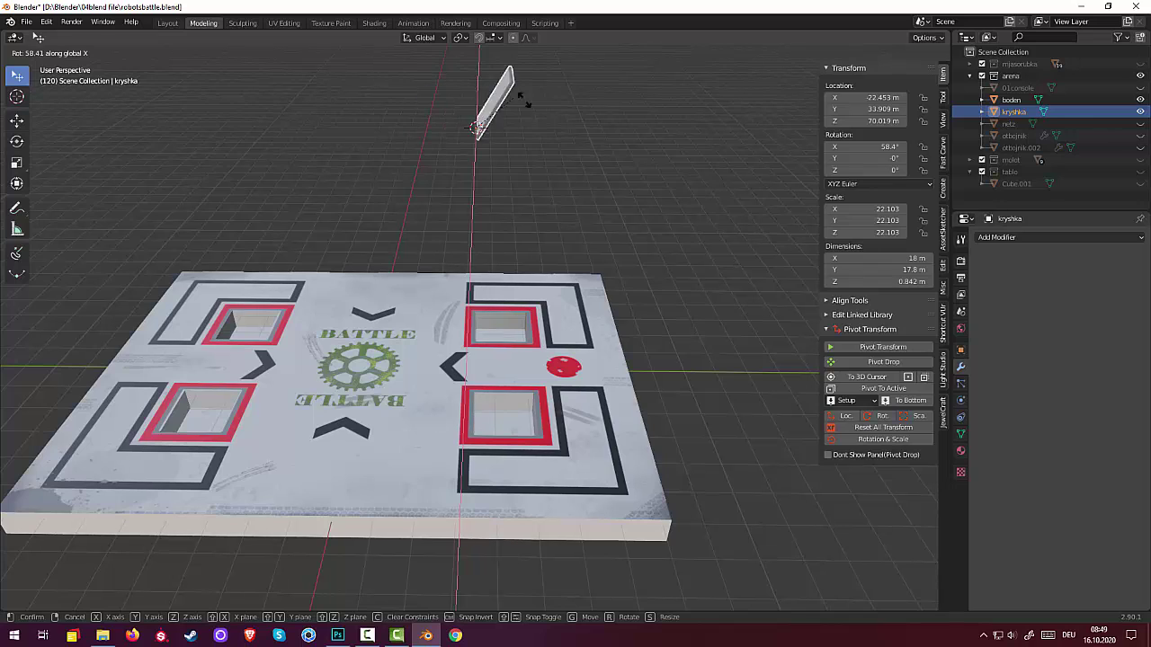
{"action": "right_click", "coordinate": [552, 155]}
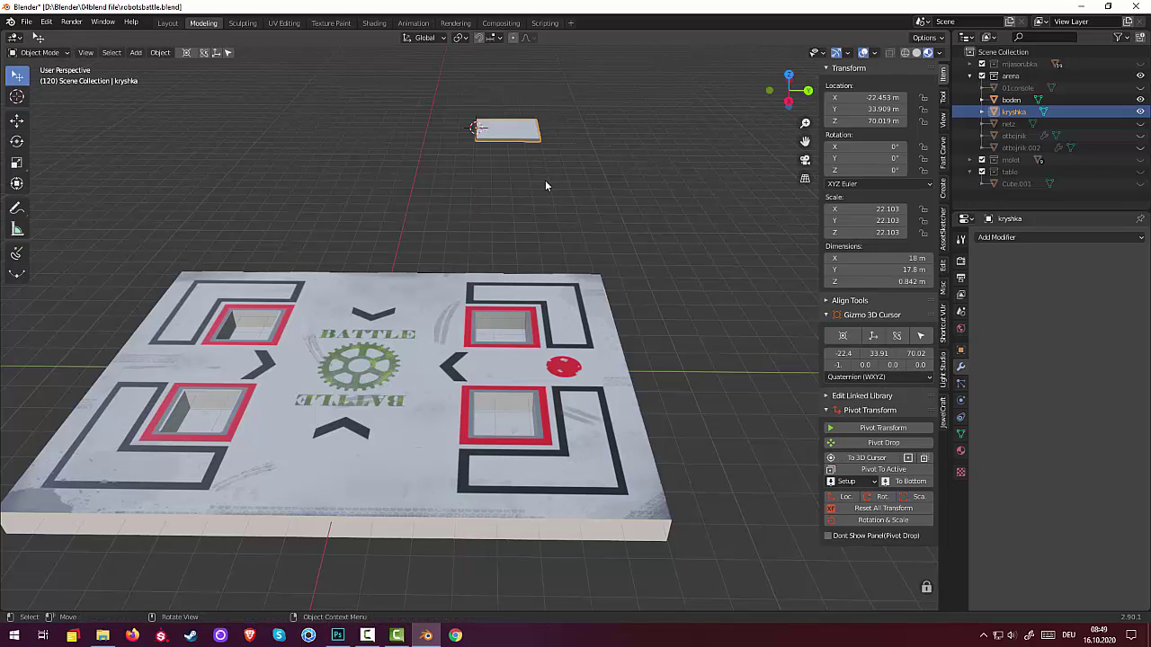
{"action": "middle_click_drag", "start_coordinate": [588, 241], "coordinate": [617, 285]}
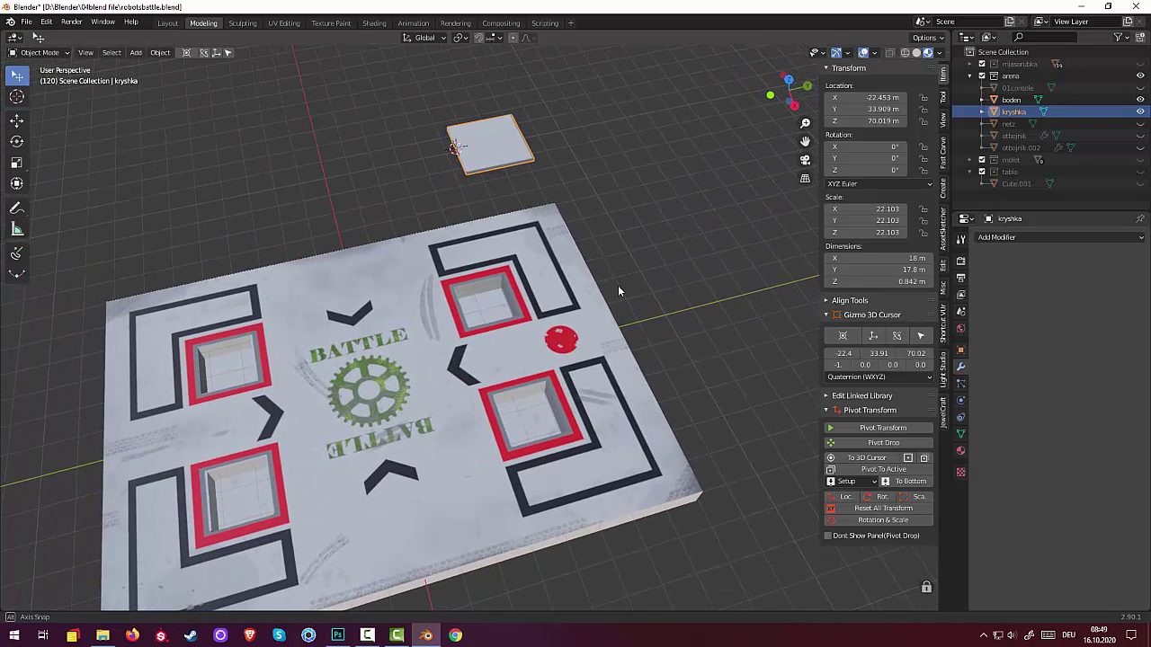
{"action": "left_click", "coordinate": [477, 311]}
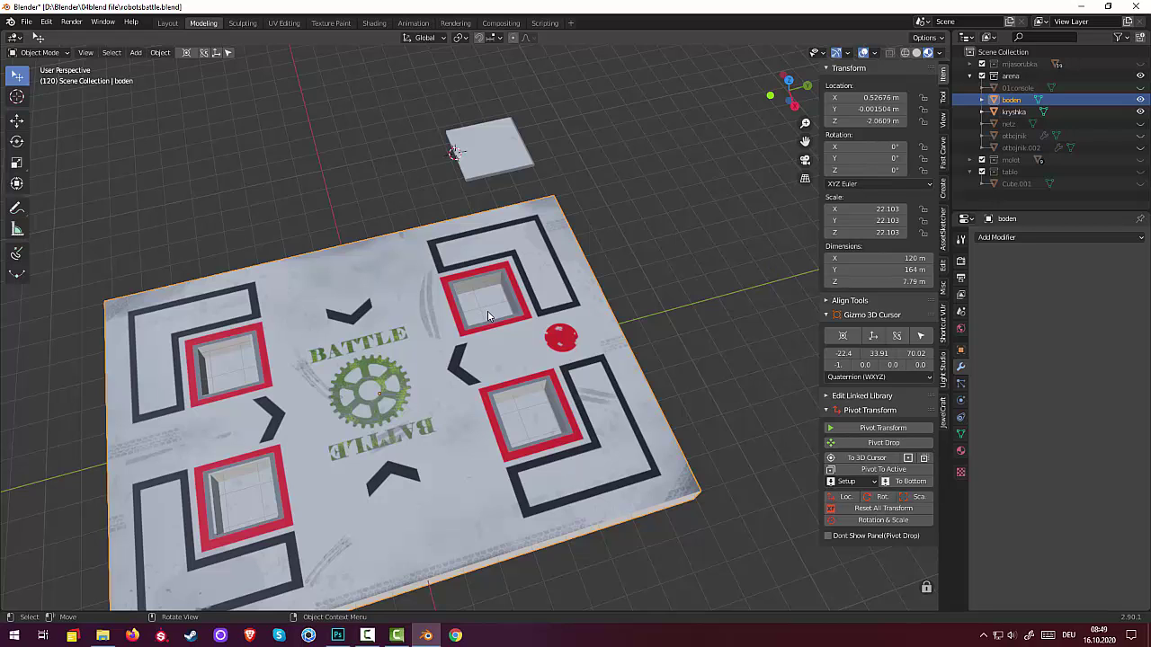
Step: Snap the 3D cursor onto the upper-left pit floor in boden's Edit Mode, then select kryshka from top view
{"action": "left_click", "coordinate": [39, 52]}
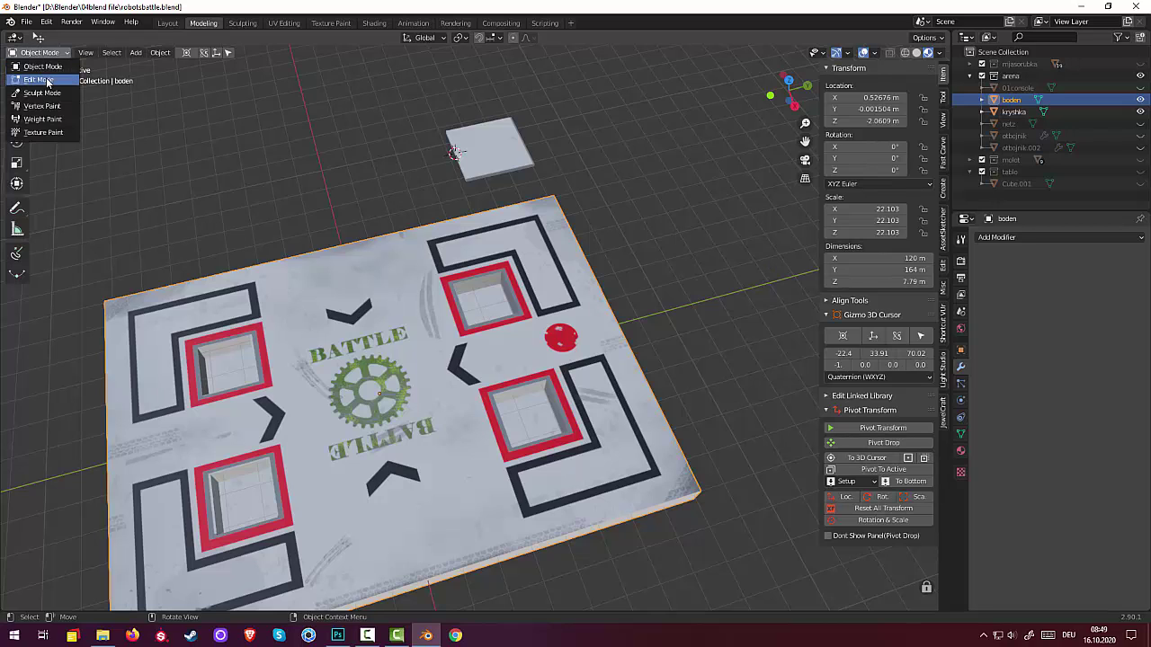
{"action": "left_click", "coordinate": [36, 81]}
{"action": "left_click", "coordinate": [485, 306]}
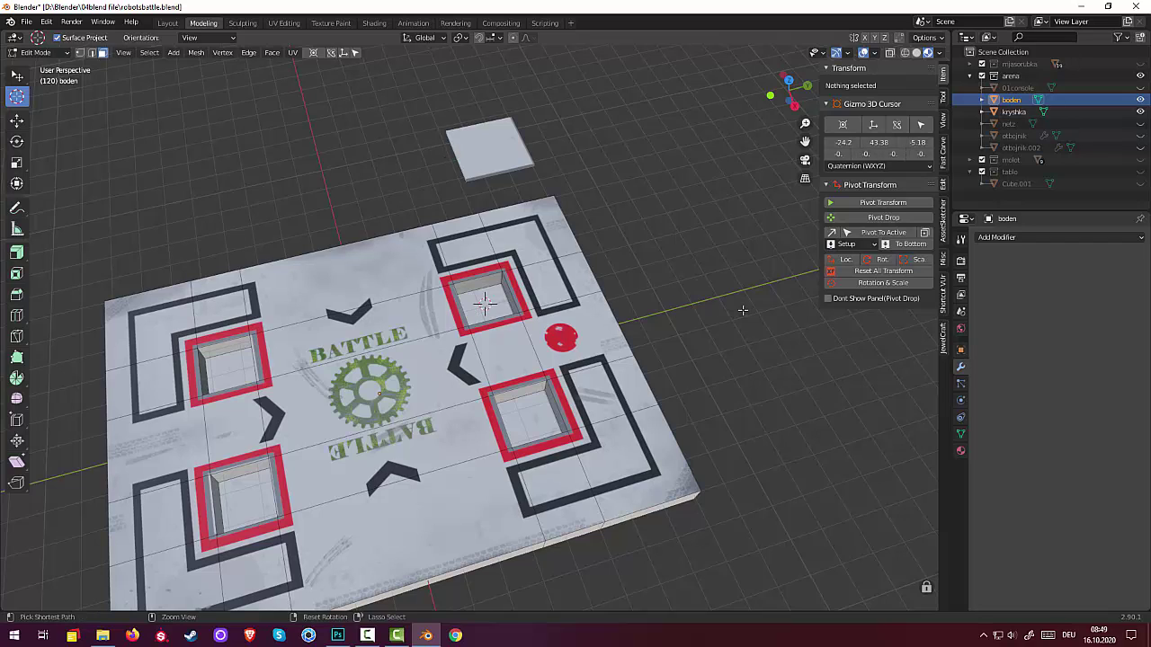
{"action": "key", "text": "Tab"}
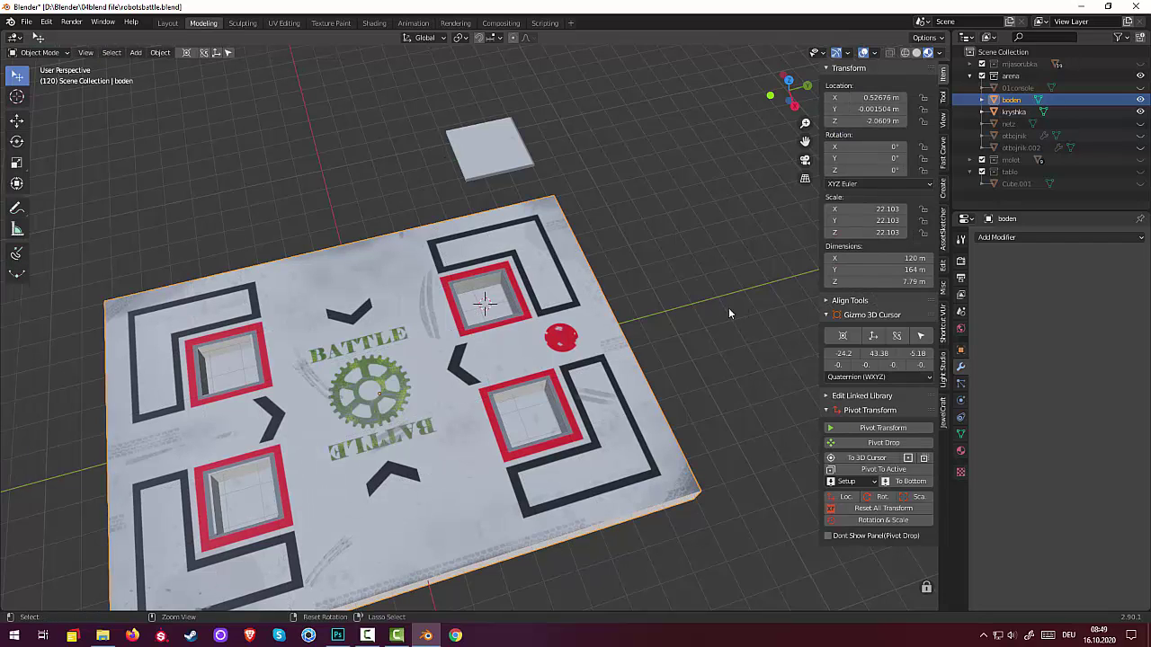
{"action": "middle_click_drag", "start_coordinate": [677, 254], "coordinate": [765, 288]}
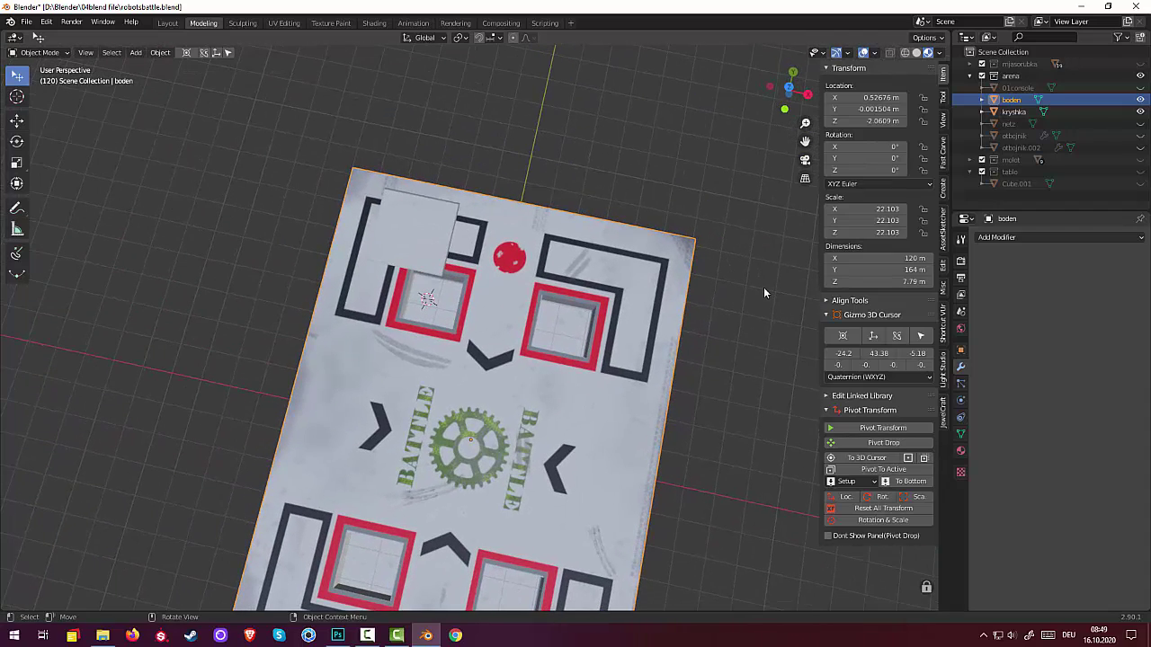
{"action": "key", "text": "KP_7"}
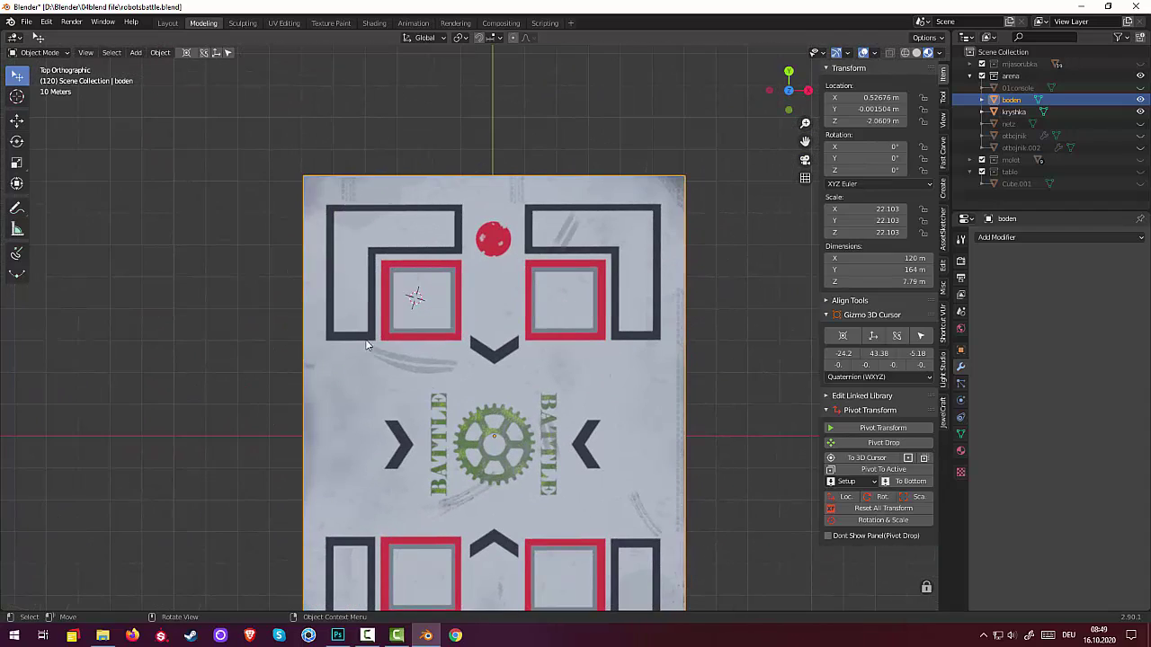
{"action": "left_click", "coordinate": [421, 332]}
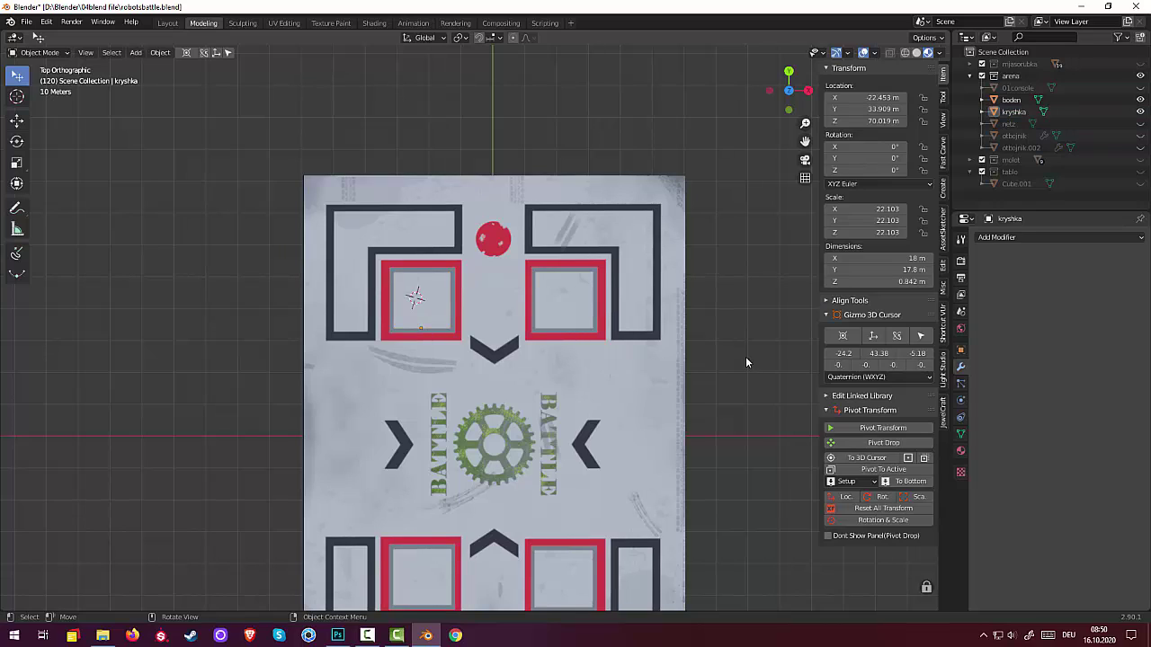
Step: Reset the 3D cursor to the world origin, then place it on the small lid
{"action": "mouse_move", "coordinate": [745, 357]}
{"action": "middle_mouse_down"}
{"action": "mouse_move", "coordinate": [661, 322]}
{"action": "mouse_move", "coordinate": [763, 337]}
{"action": "middle_mouse_up"}
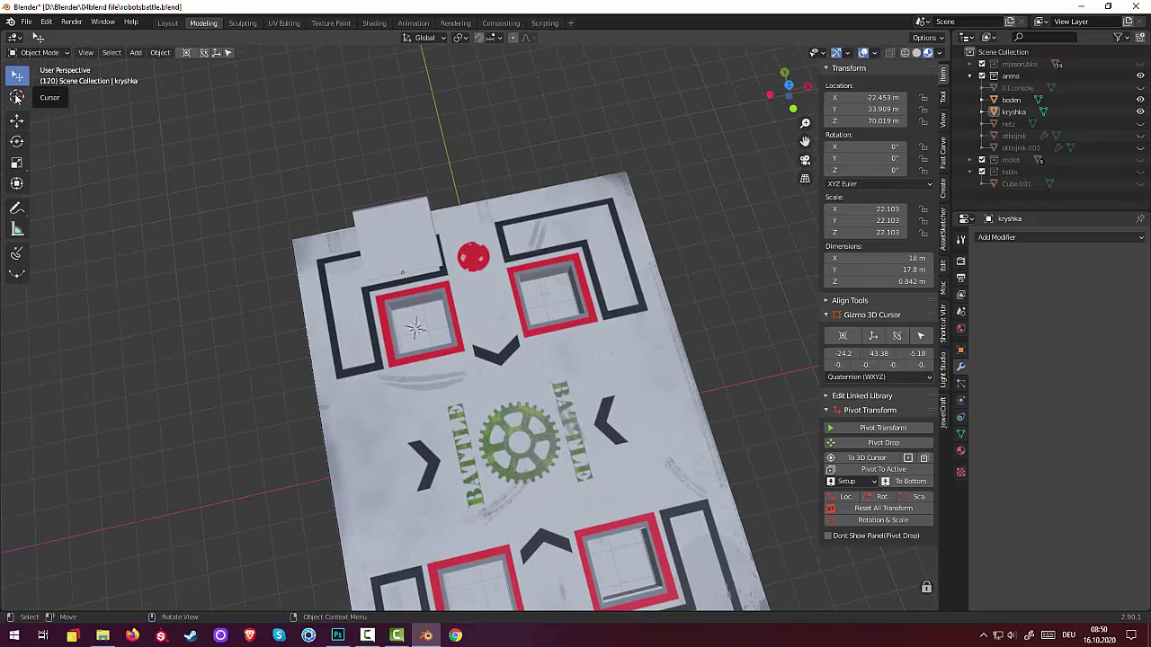
{"action": "left_click", "coordinate": [17, 98]}
{"action": "left_click", "coordinate": [216, 53]}
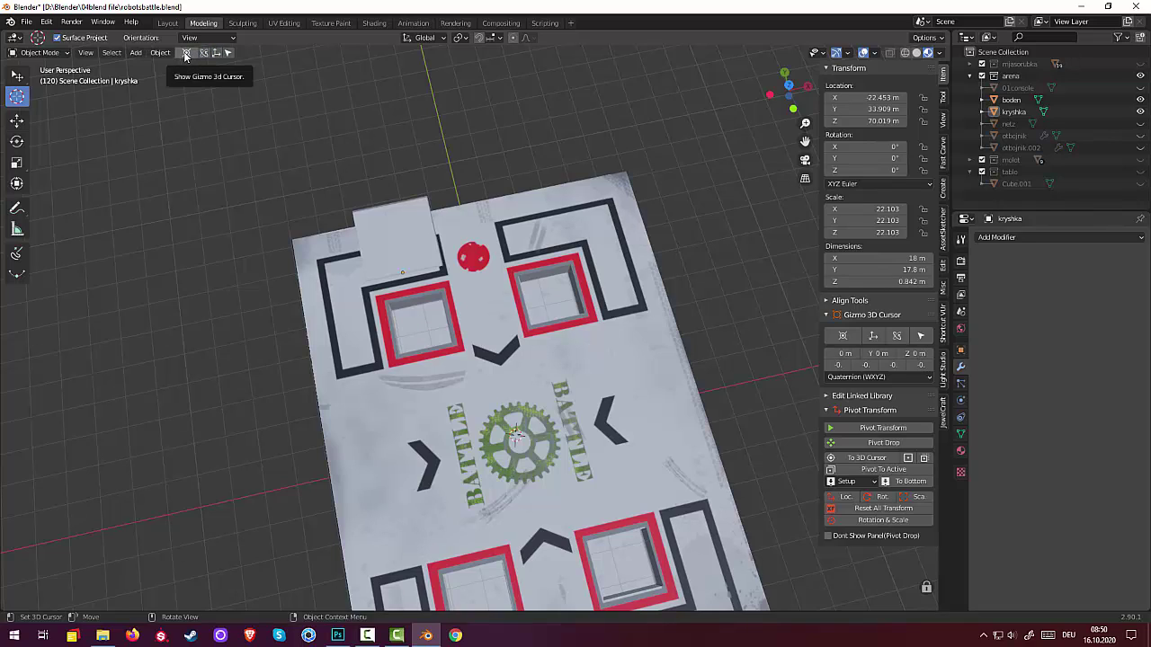
{"action": "left_click", "coordinate": [186, 53]}
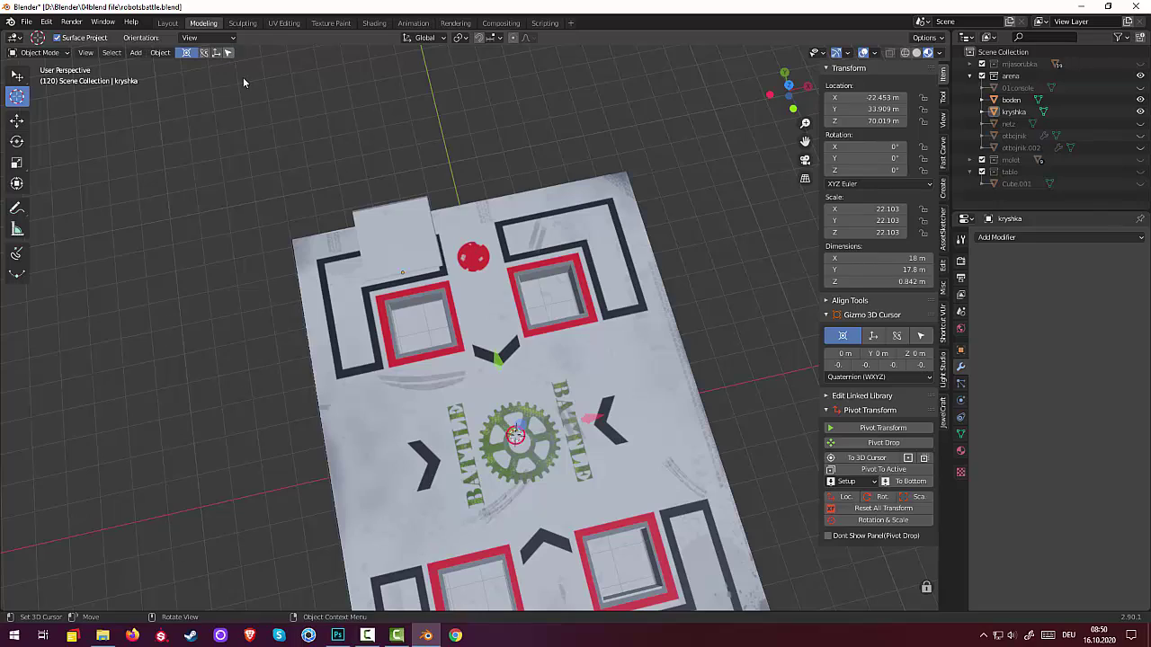
{"action": "mouse_move", "coordinate": [243, 82]}
{"action": "middle_mouse_down"}
{"action": "mouse_move", "coordinate": [537, 313]}
{"action": "mouse_move", "coordinate": [525, 267]}
{"action": "mouse_move", "coordinate": [275, 121]}
{"action": "middle_mouse_up"}
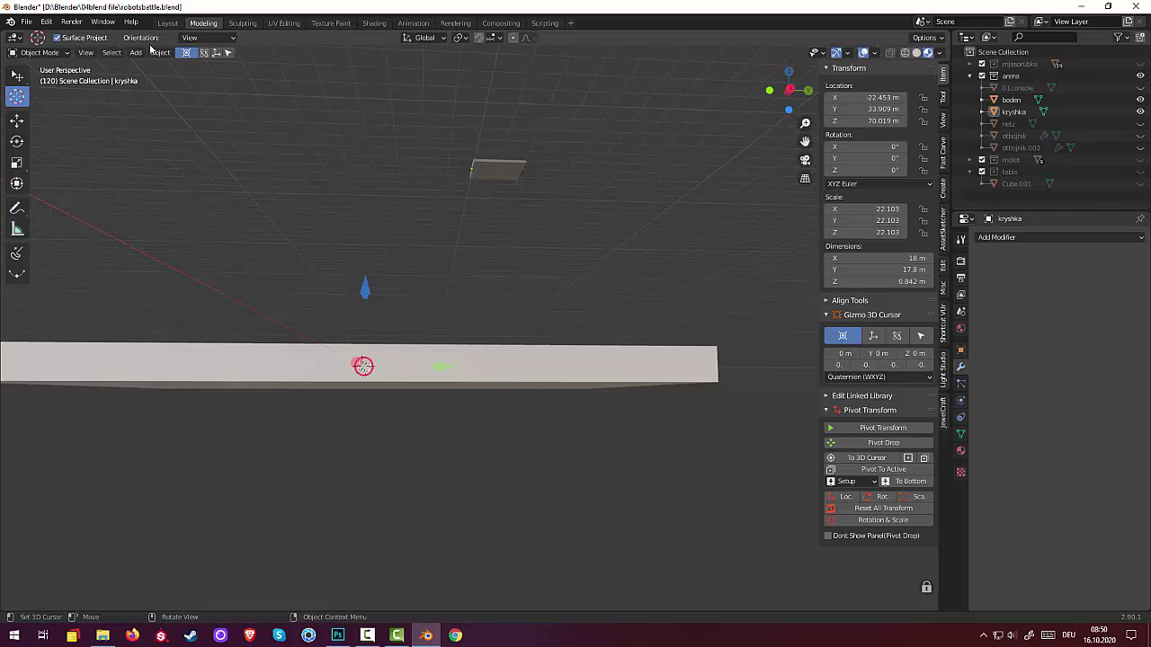
{"action": "left_click", "coordinate": [185, 53]}
{"action": "middle_click_drag", "start_coordinate": [509, 201], "coordinate": [495, 309]}
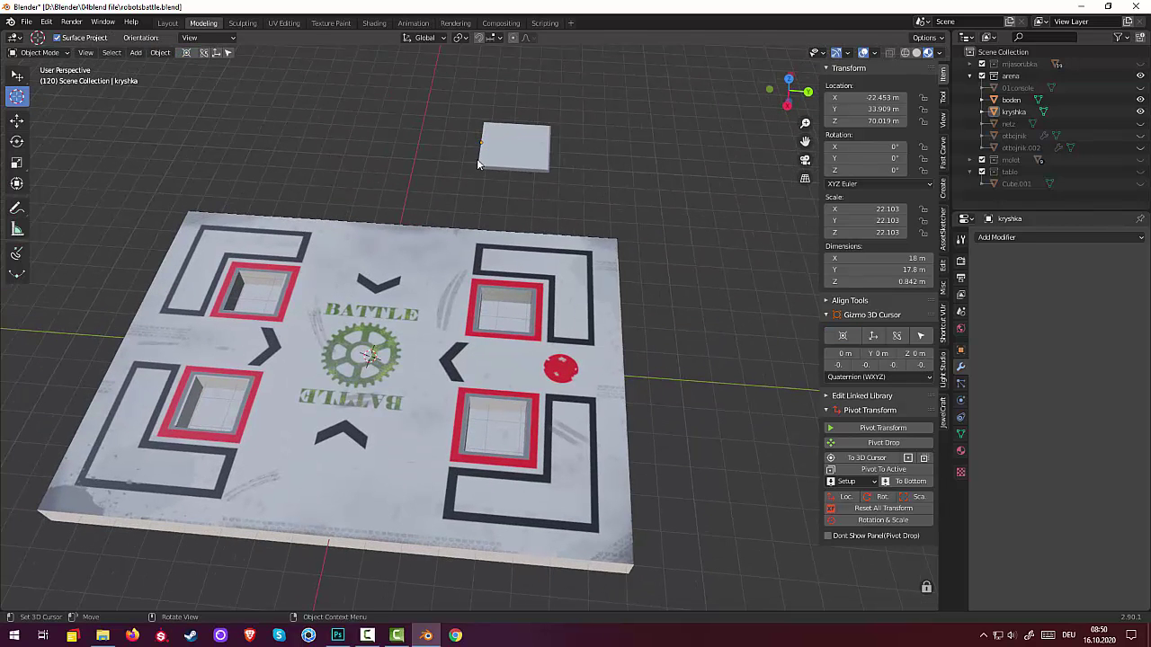
{"action": "left_click", "coordinate": [529, 157]}
Step: In top view, reposition the 3D cursor and settle it at the gear centre
{"action": "key", "text": "KP_7"}
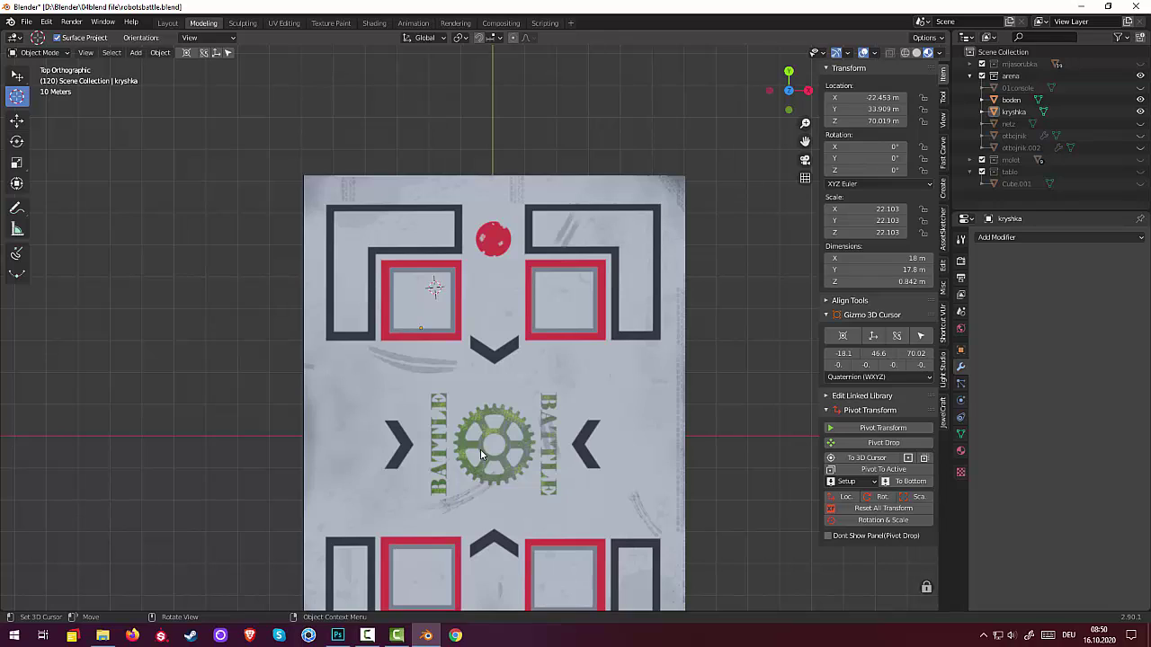
{"action": "left_click", "coordinate": [493, 445]}
{"action": "left_click", "coordinate": [204, 53]}
{"action": "left_click", "coordinate": [186, 53]}
{"action": "left_click", "coordinate": [186, 53]}
{"action": "left_click", "coordinate": [236, 239]}
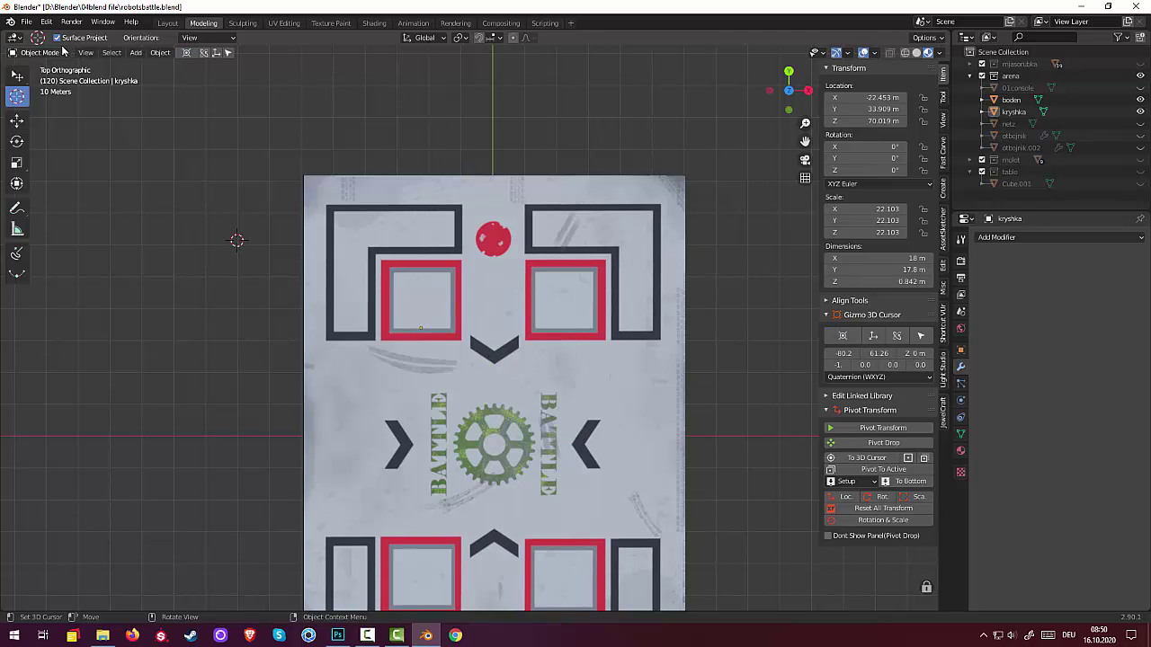
{"action": "left_click", "coordinate": [493, 446]}
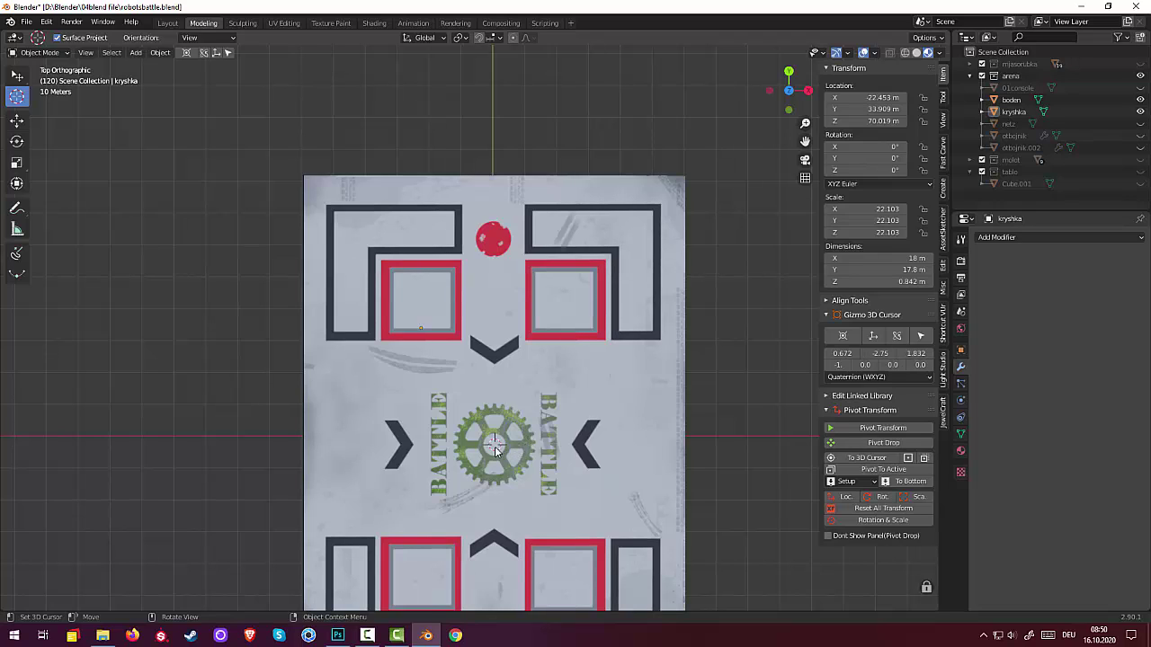
Step: Select the kryshka lid and try an X rotation, cancelling to keep it flat
{"action": "left_click", "coordinate": [17, 76]}
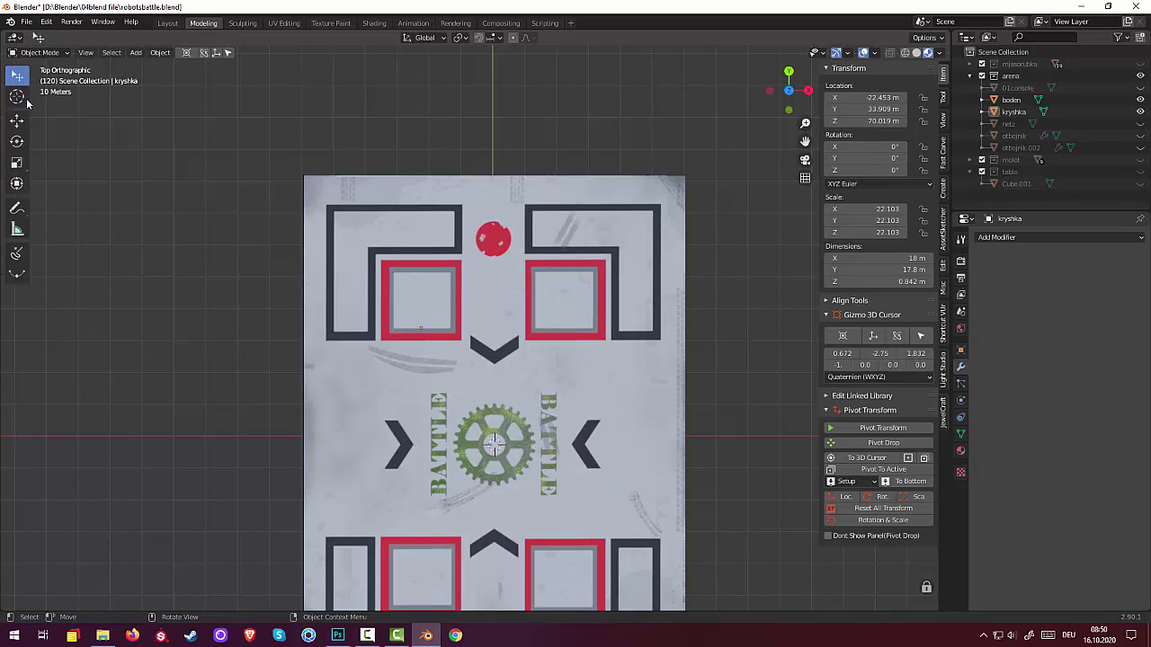
{"action": "left_click", "coordinate": [426, 313]}
{"action": "middle_click_drag", "start_coordinate": [452, 319], "coordinate": [478, 223]}
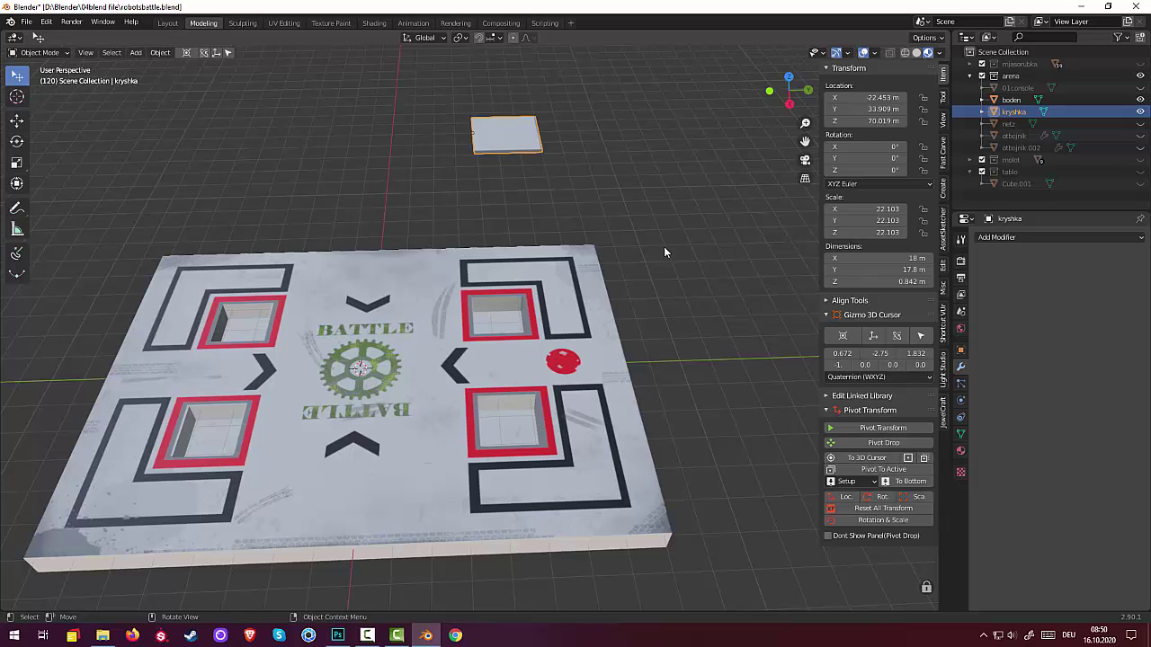
{"action": "key", "text": "r"}
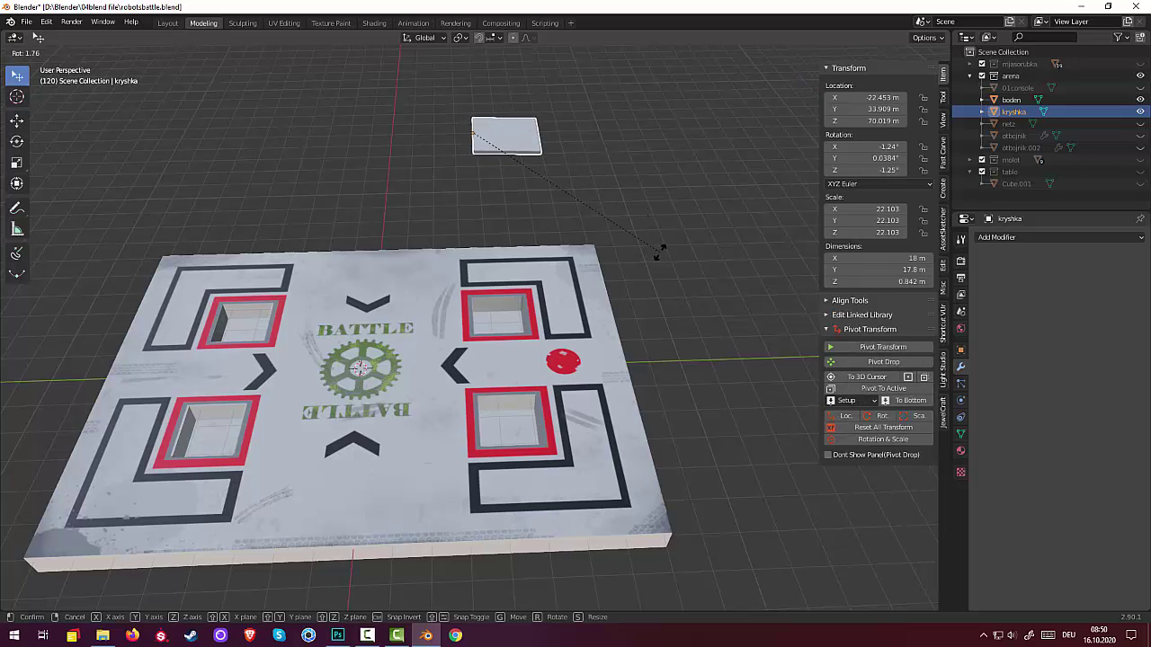
{"action": "key", "text": "x"}
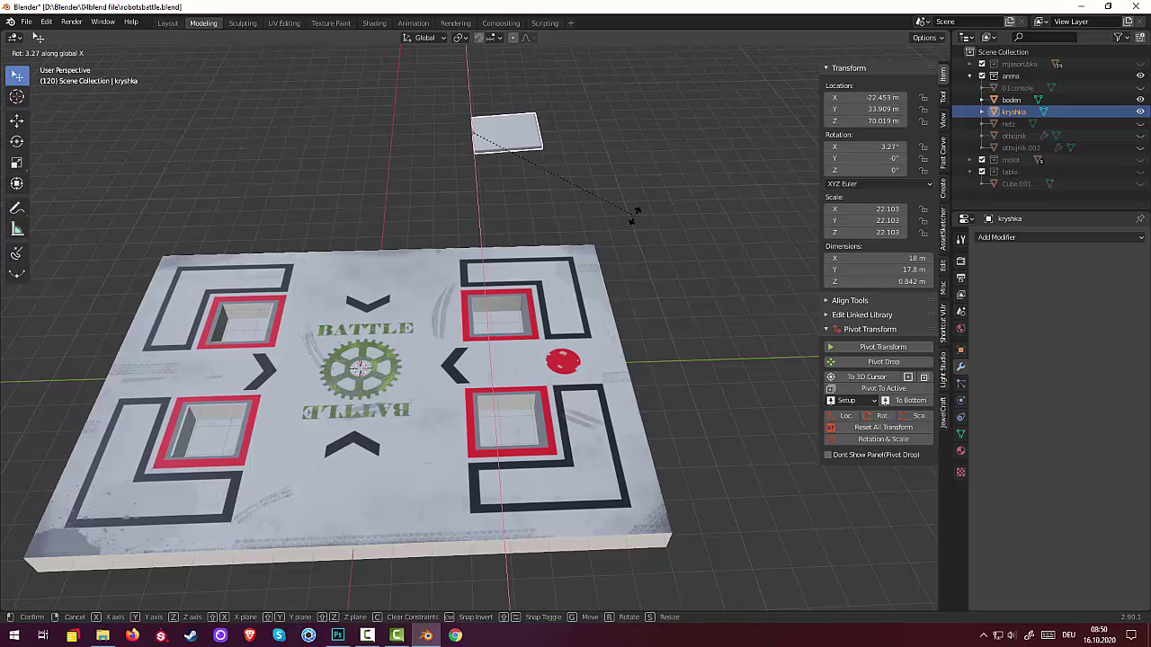
{"action": "key", "text": "Escape"}
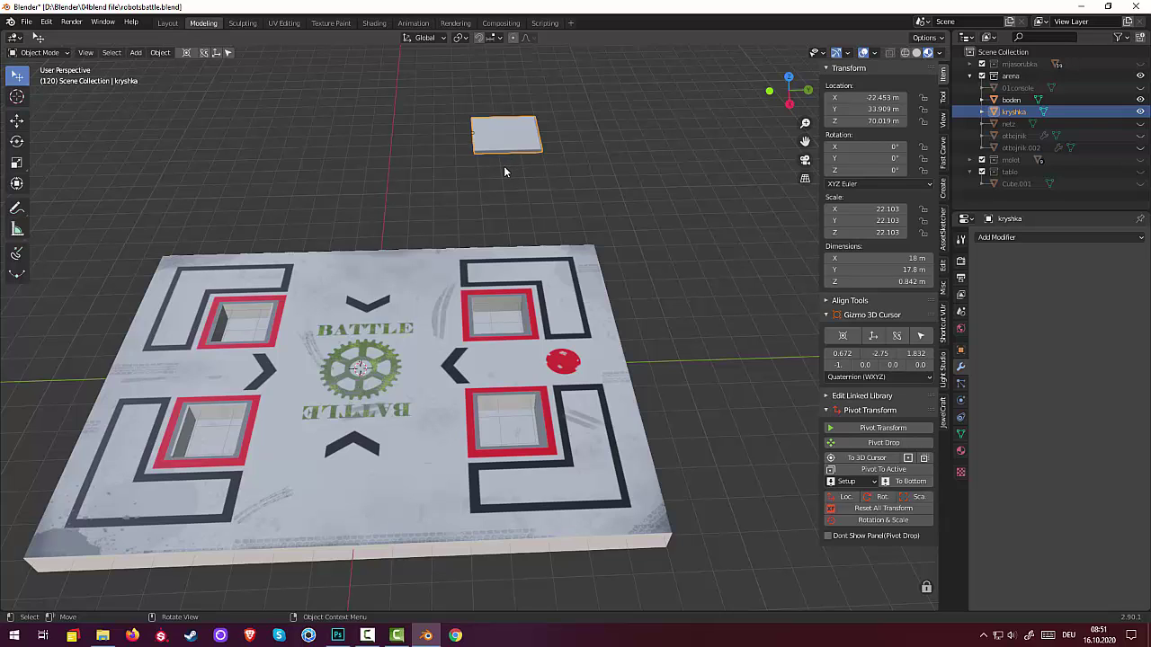
Step: Lower kryshka along Z to 1.8125 m so it sits in its pit, then deselect it
{"action": "key", "text": "g"}
{"action": "key", "text": "z"}
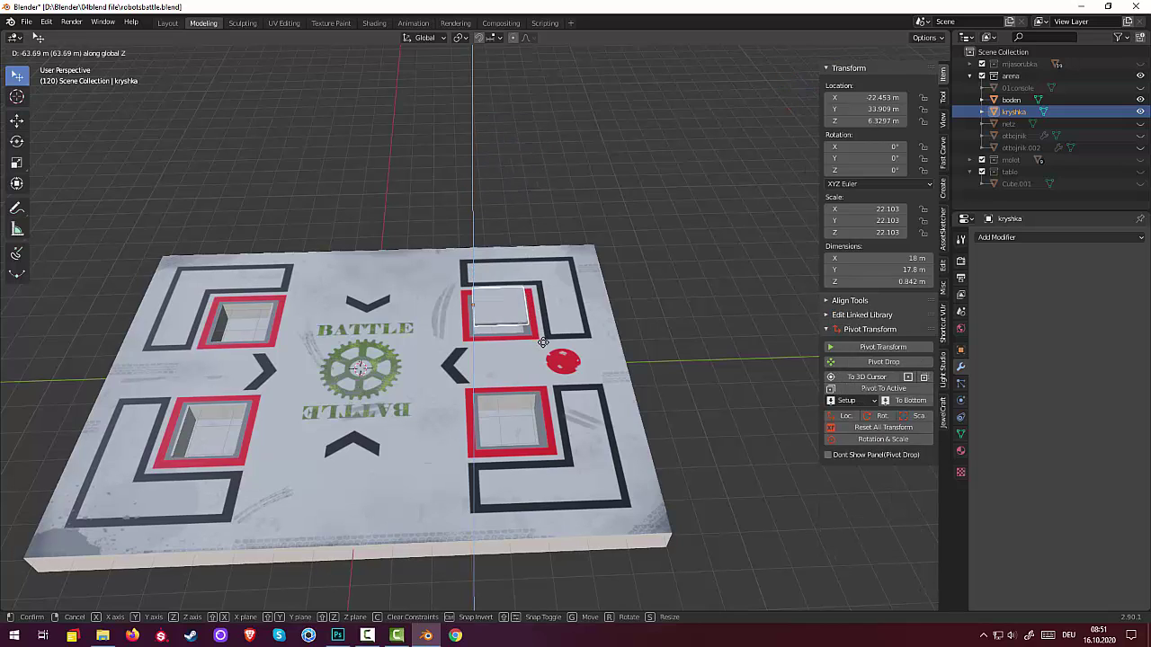
{"action": "left_click", "coordinate": [546, 349]}
{"action": "left_click", "coordinate": [713, 362]}
{"action": "mouse_move", "coordinate": [721, 347]}
{"action": "middle_mouse_down"}
{"action": "mouse_move", "coordinate": [810, 332]}
{"action": "mouse_move", "coordinate": [807, 369]}
{"action": "mouse_move", "coordinate": [733, 357]}
{"action": "mouse_move", "coordinate": [726, 345]}
{"action": "middle_mouse_up"}
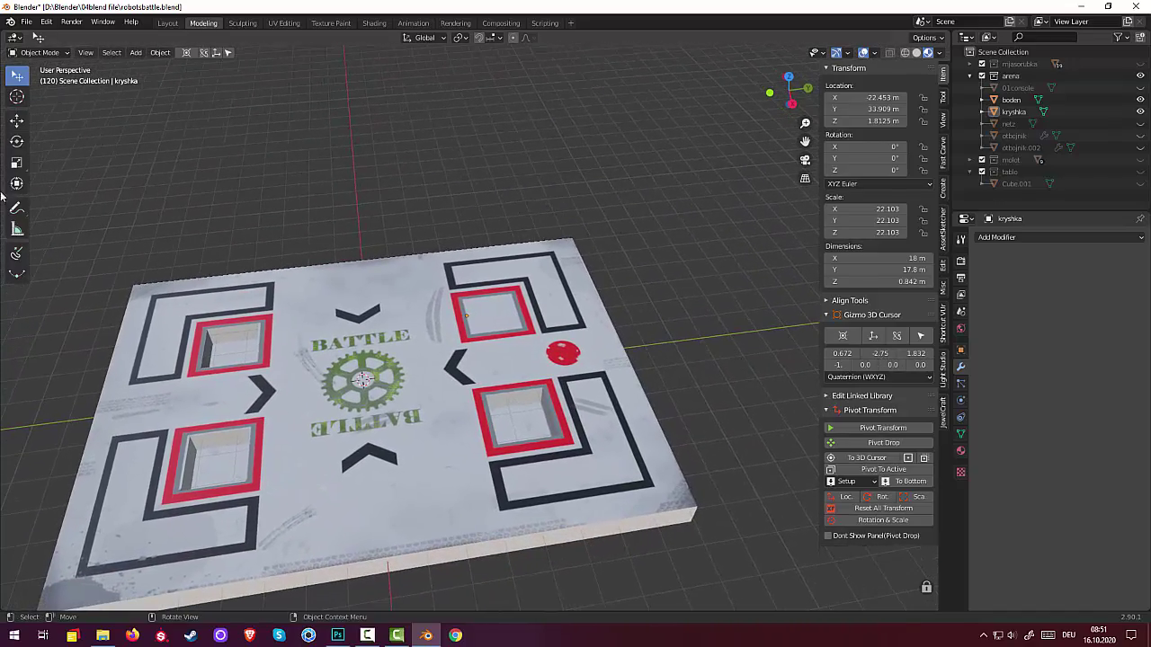
Step: Select the boden floor and zoom in toward the right-hand pits
{"action": "left_click", "coordinate": [519, 428]}
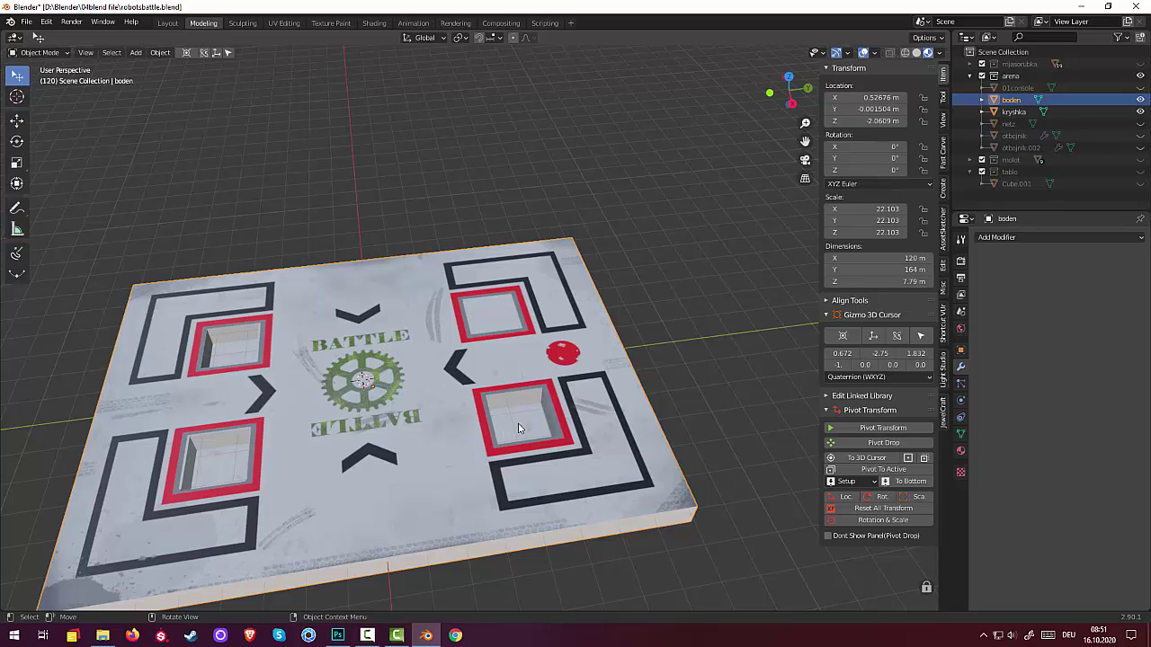
{"action": "middle_click_drag", "start_coordinate": [560, 431], "coordinate": [556, 465]}
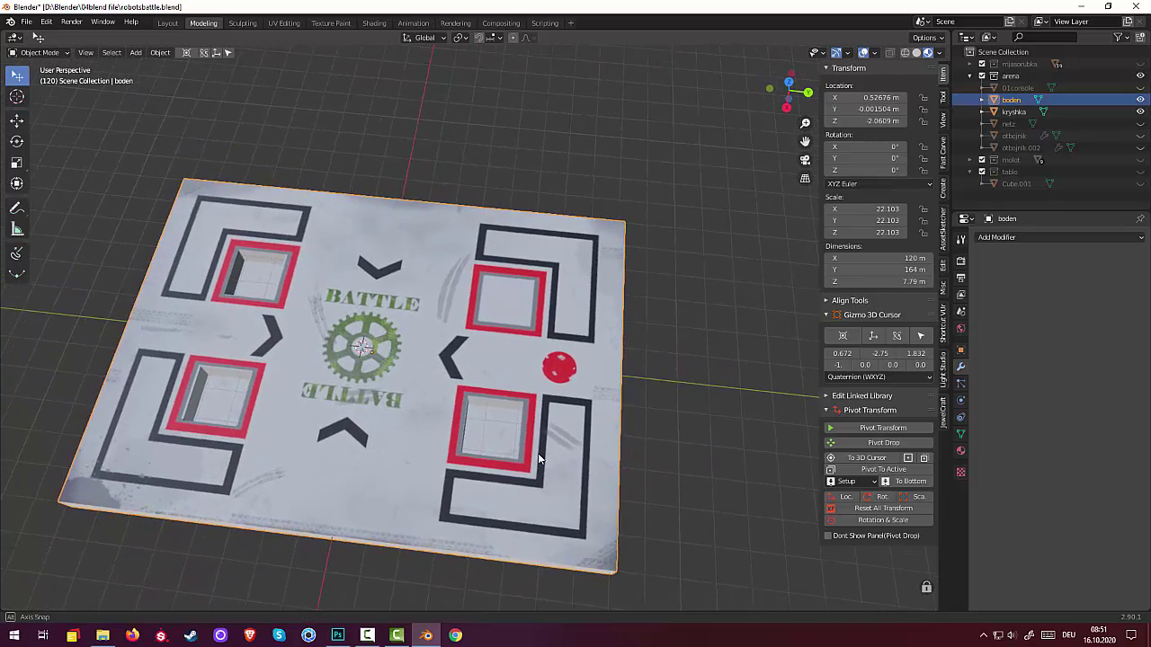
{"action": "scroll", "coordinate": [555, 463], "scroll_direction": "up", "scroll_amount": 1}
{"action": "scroll", "coordinate": [555, 466], "scroll_direction": "up", "scroll_amount": 1}
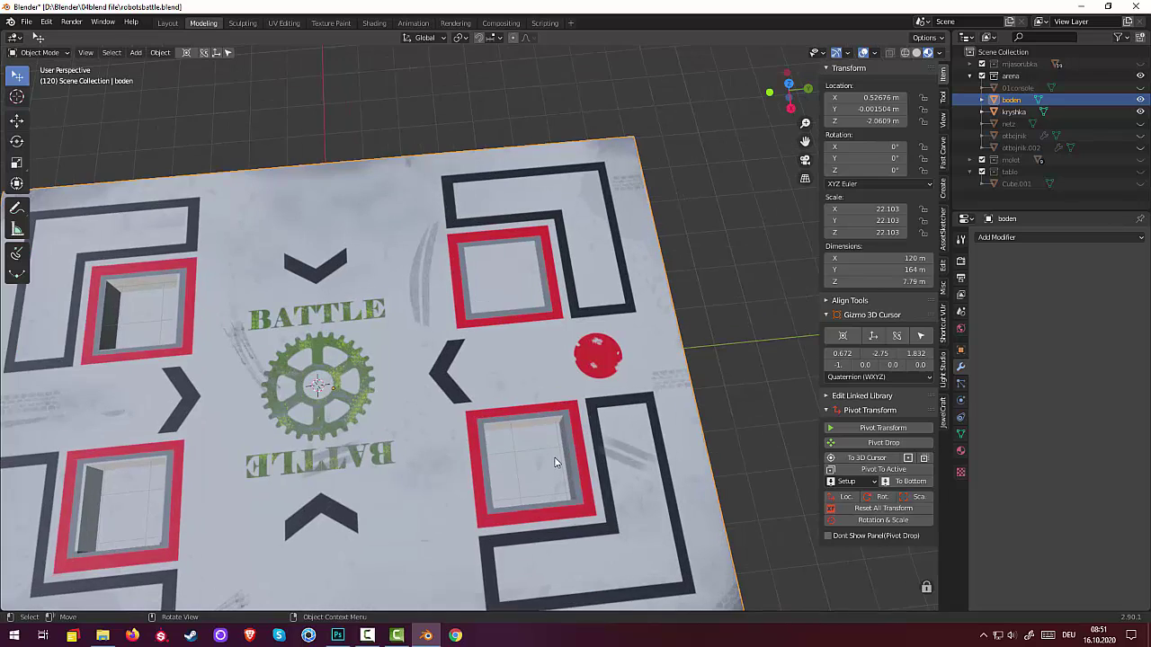
{"action": "scroll", "coordinate": [562, 458], "scroll_direction": "up", "scroll_amount": 1}
{"action": "scroll", "coordinate": [540, 423], "scroll_direction": "up", "scroll_amount": 1}
{"action": "mouse_move", "coordinate": [526, 409]}
{"action": "middle_mouse_down", "text": "shift"}
{"action": "mouse_move", "coordinate": [421, 304]}
{"action": "mouse_move", "coordinate": [430, 295]}
{"action": "middle_mouse_up", "text": "shift"}
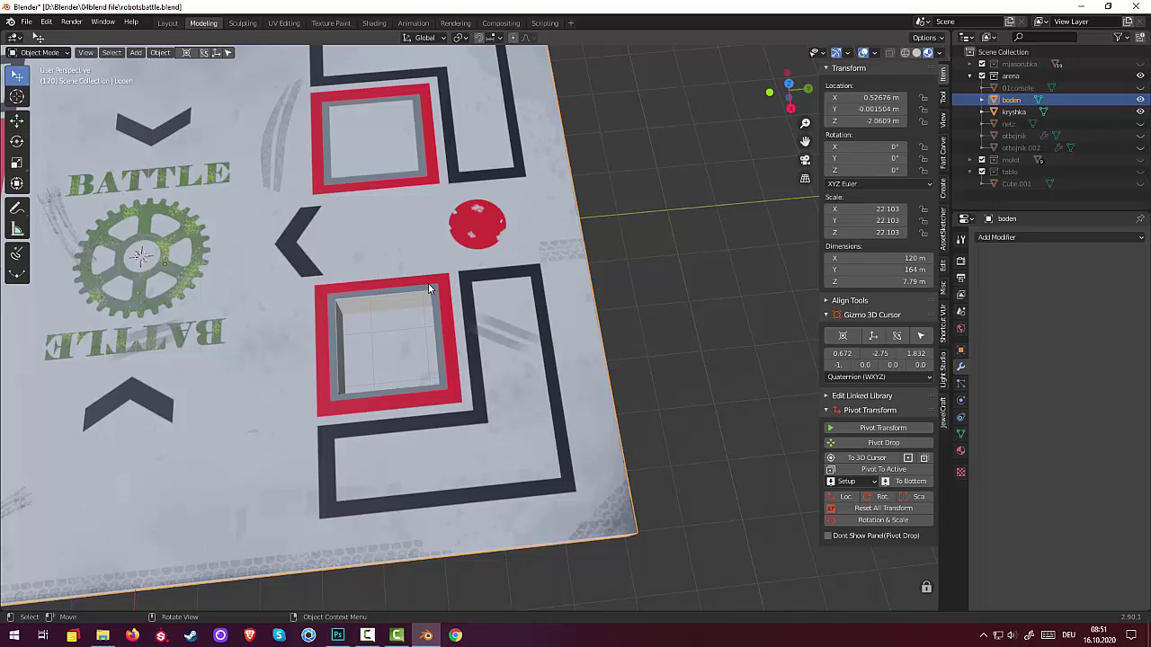
{"action": "left_click_drag", "start_coordinate": [404, 370], "coordinate": [402, 367]}
{"action": "mouse_move", "coordinate": [202, 155]}
{"action": "middle_mouse_down"}
{"action": "mouse_move", "coordinate": [228, 172]}
{"action": "mouse_move", "coordinate": [242, 165]}
{"action": "middle_mouse_up"}
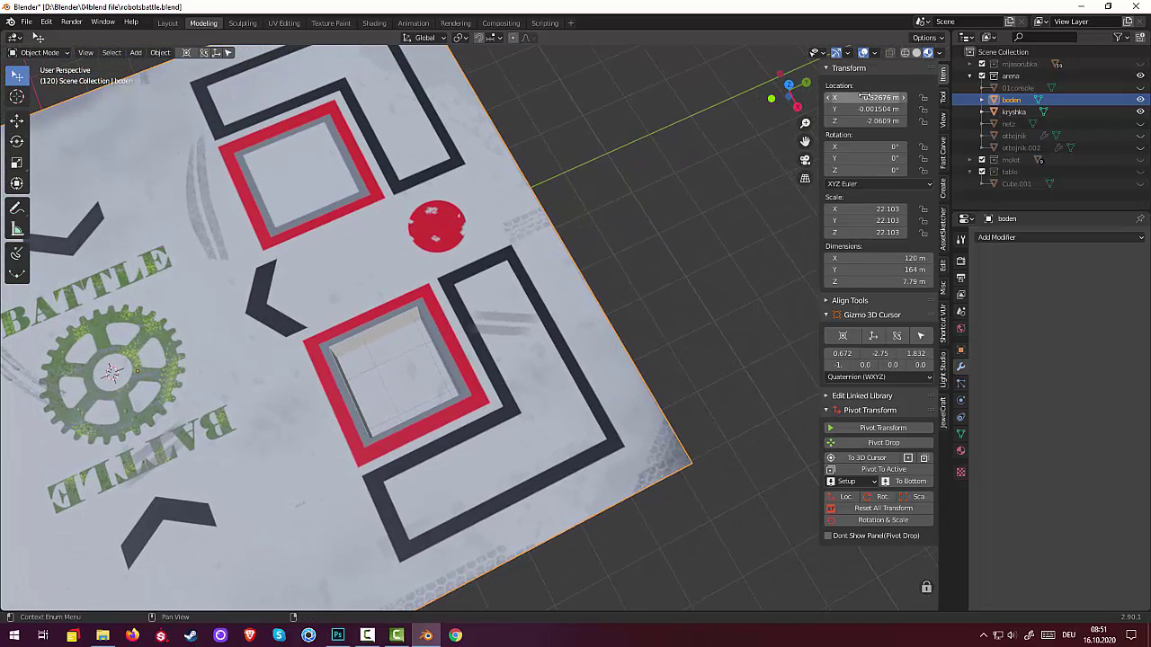
Step: Hide and reshow boden, then select it in the Outliner to change its mode
{"action": "left_click", "coordinate": [1140, 100]}
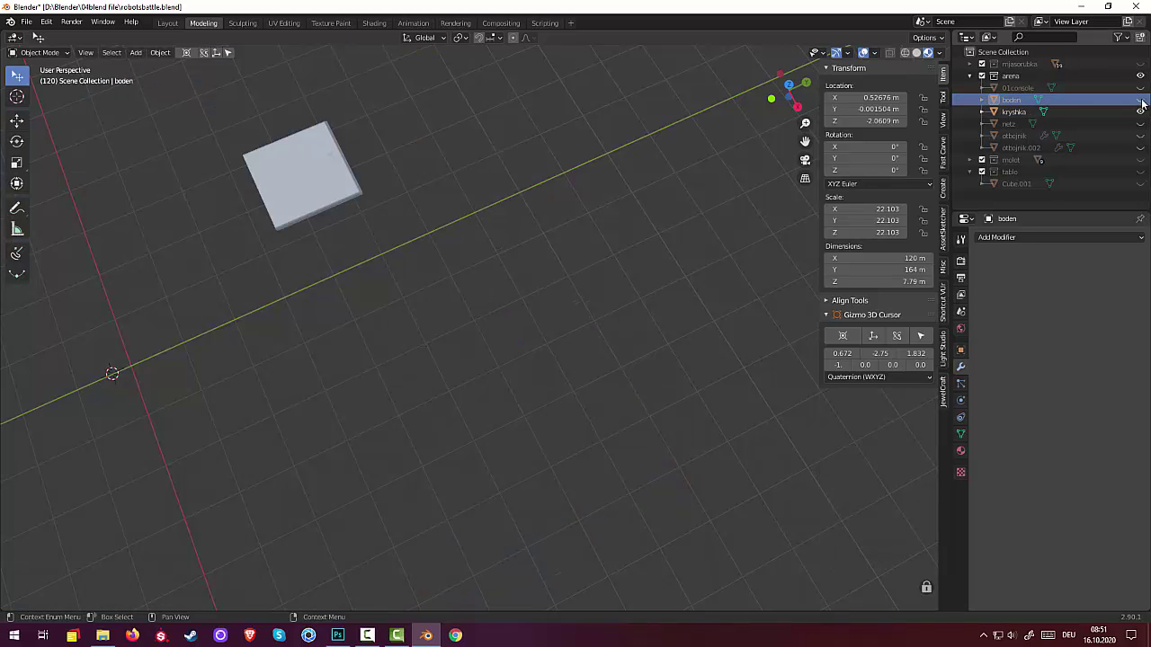
{"action": "left_click", "coordinate": [1140, 100]}
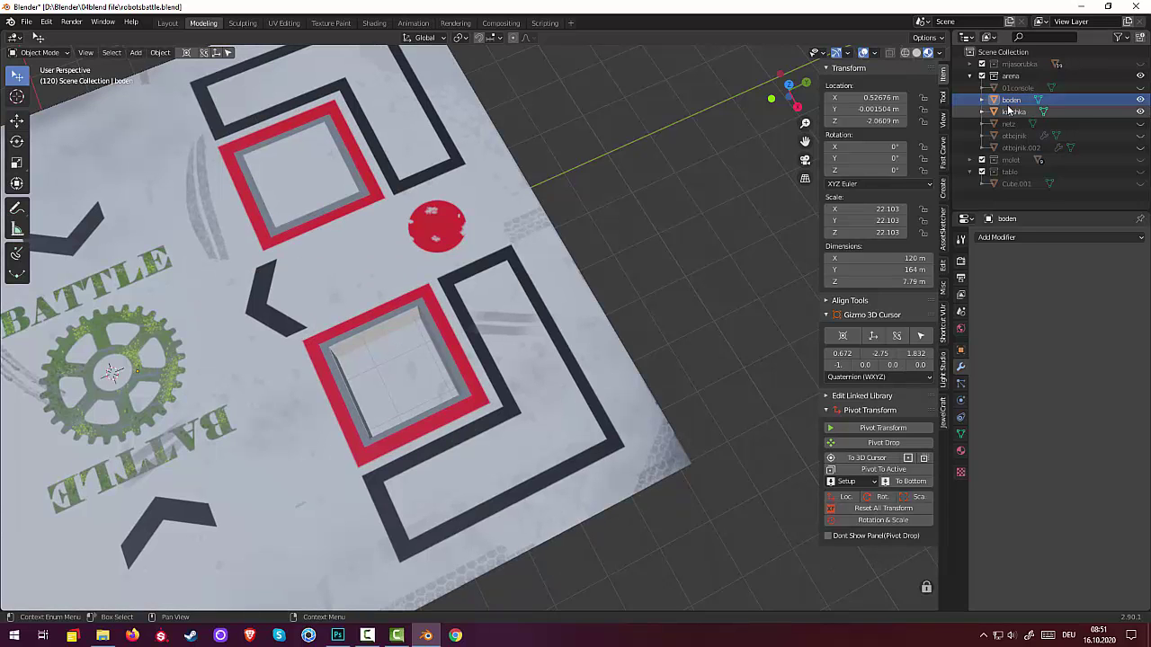
{"action": "left_click", "coordinate": [1007, 101]}
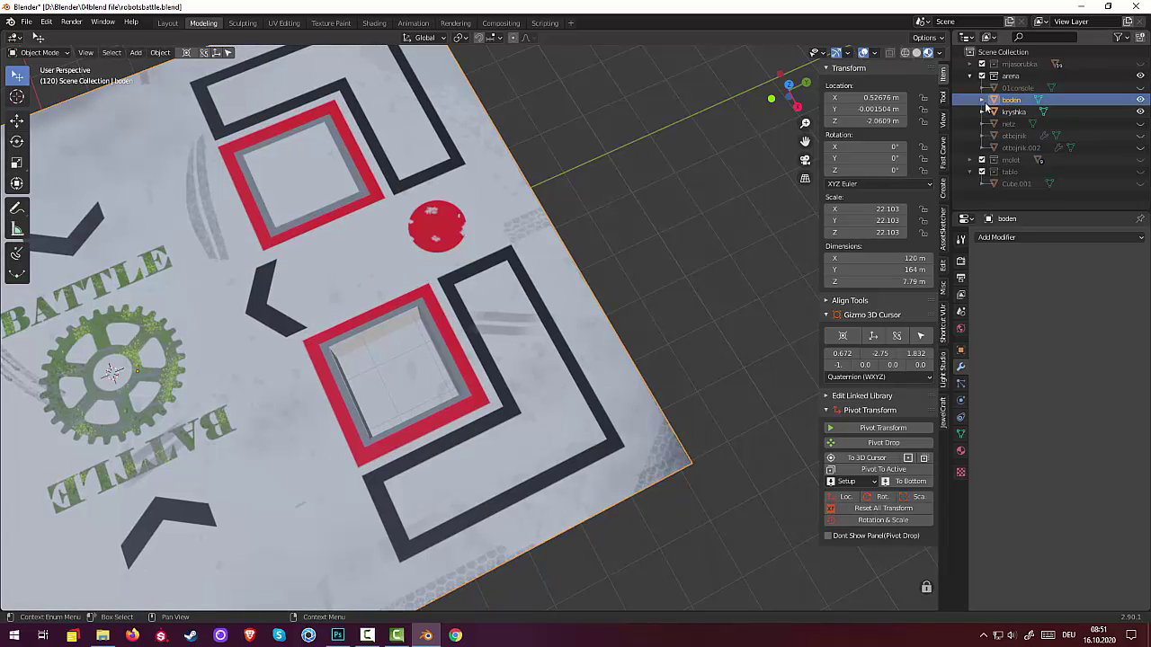
{"action": "left_click", "coordinate": [40, 54]}
Step: Enter Edit Mode on boden and place the 3D cursor inside the pit beside the red dot
{"action": "left_click", "coordinate": [38, 79]}
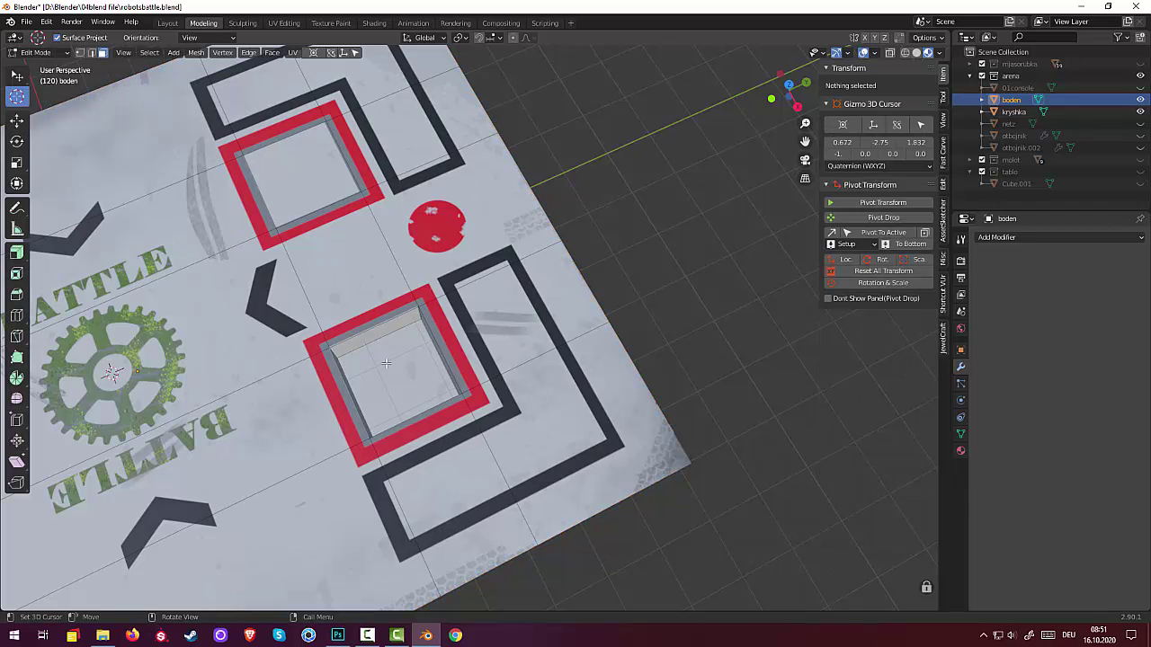
{"action": "left_click", "coordinate": [390, 371]}
{"action": "key", "text": "ctrl"}
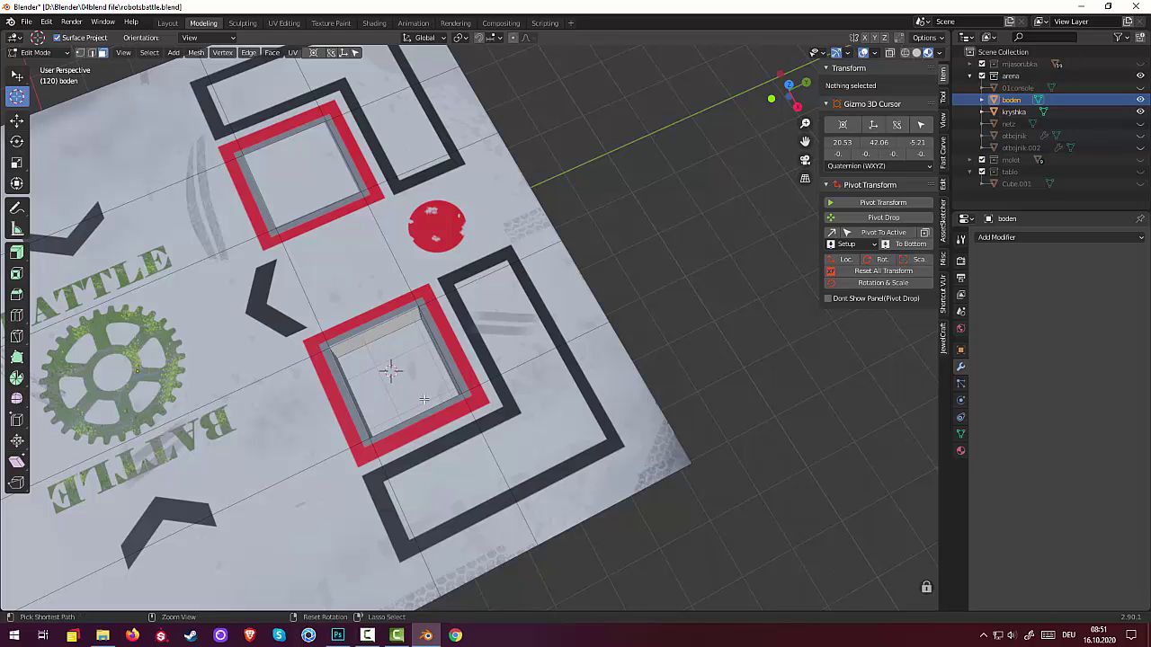
{"action": "left_click", "coordinate": [112, 368]}
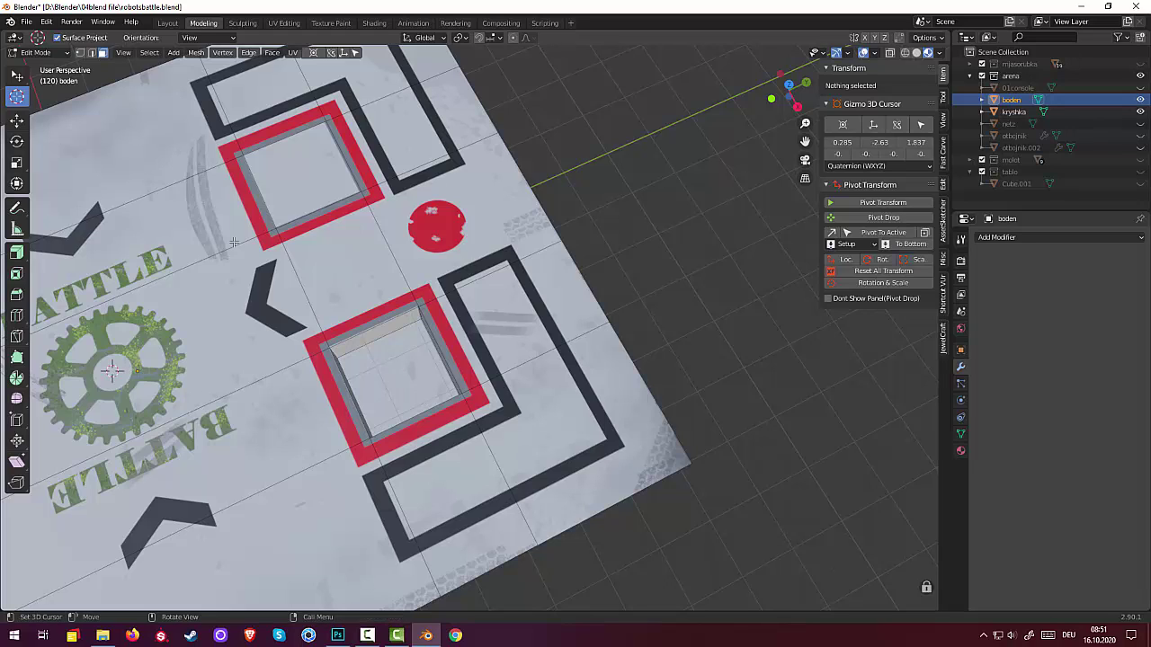
{"action": "left_click", "coordinate": [17, 76]}
{"action": "left_click", "coordinate": [408, 385]}
{"action": "middle_click_drag", "start_coordinate": [407, 385], "coordinate": [259, 165]}
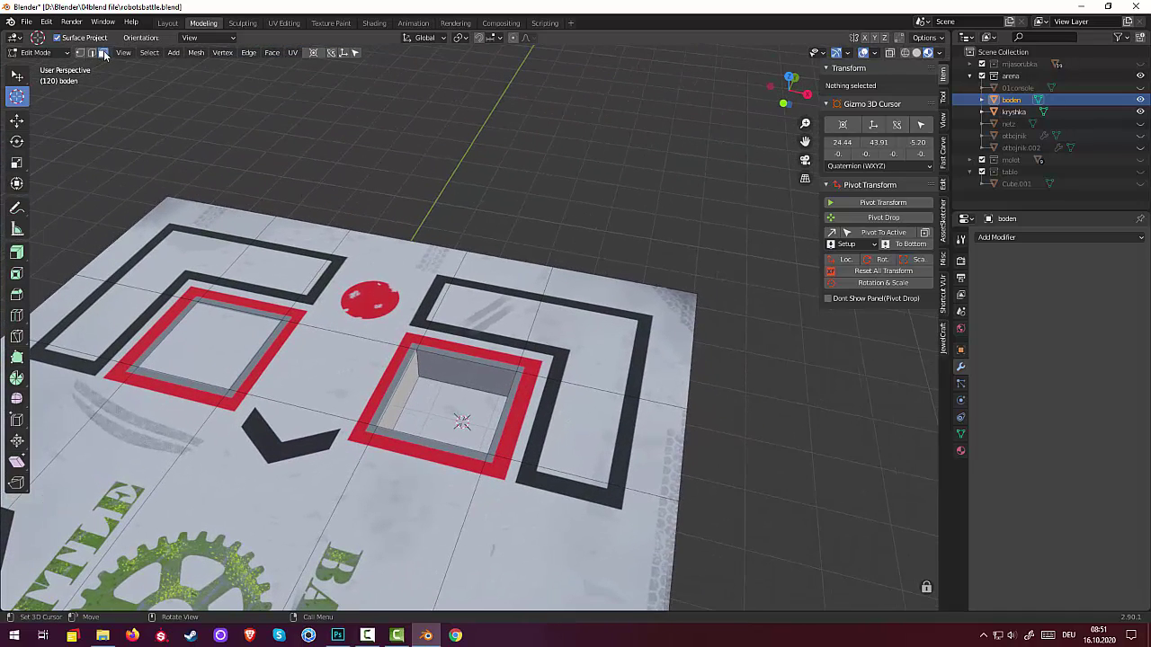
Step: Select the floor face inside that pit
{"action": "left_click", "coordinate": [18, 77]}
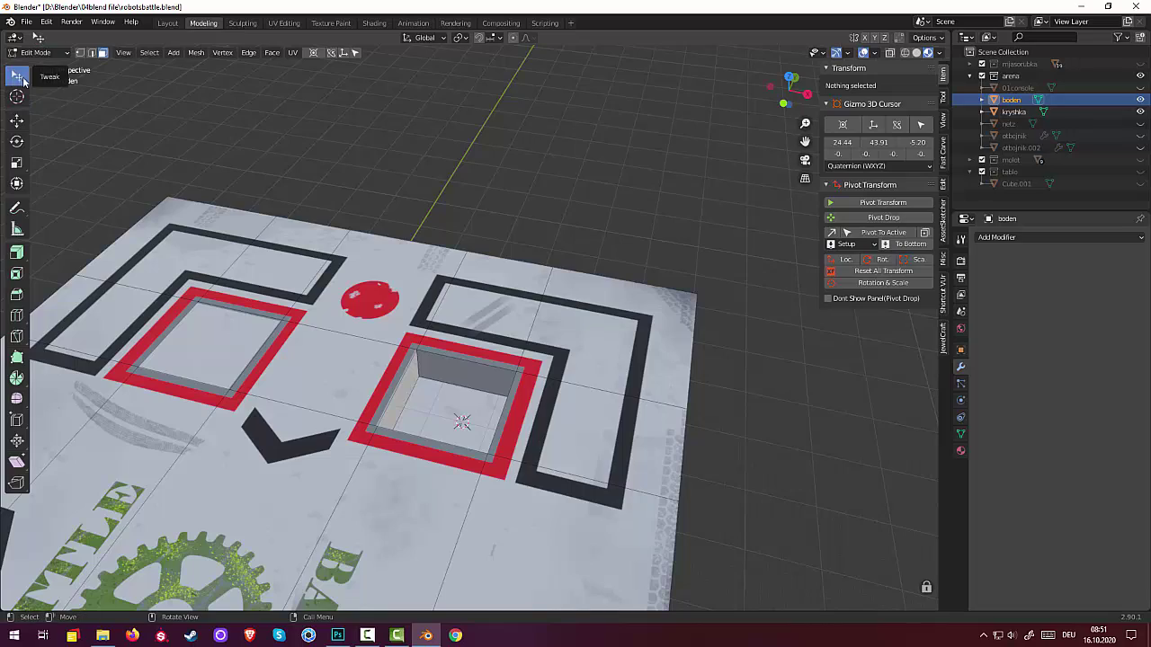
{"action": "left_click", "coordinate": [421, 373]}
{"action": "mouse_move", "coordinate": [544, 445]}
{"action": "middle_mouse_down"}
{"action": "mouse_move", "coordinate": [427, 440]}
{"action": "mouse_move", "coordinate": [434, 413]}
{"action": "mouse_move", "coordinate": [420, 396]}
{"action": "middle_mouse_up"}
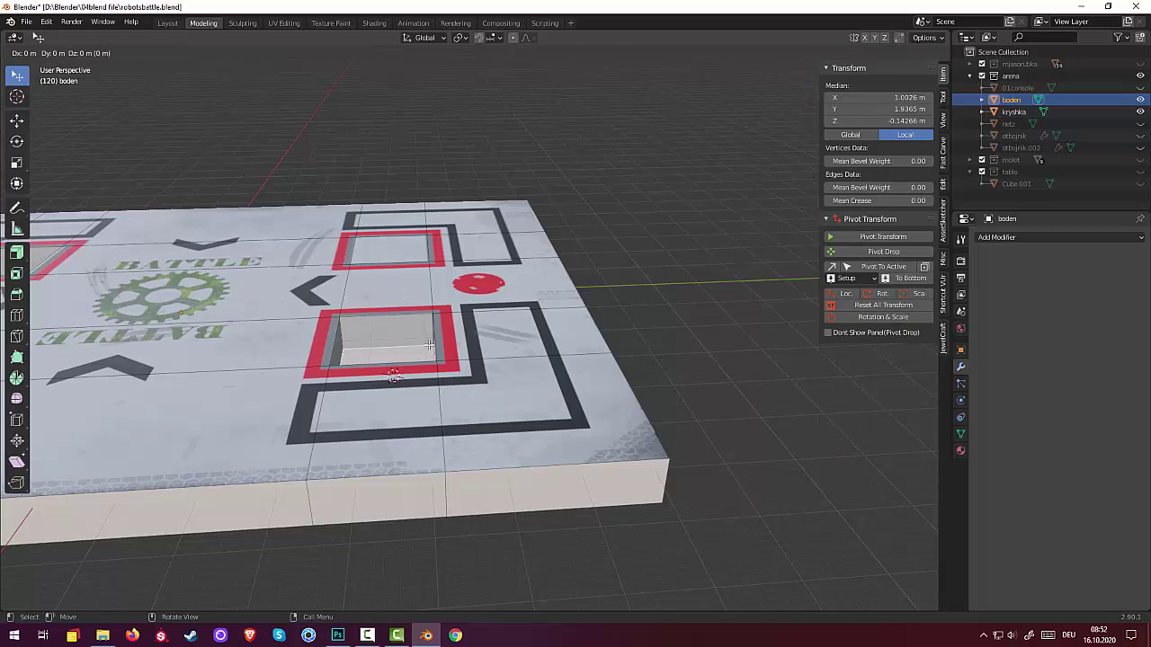
Step: Duplicate the pit floor face 14.282 m upward and separate it as object boden.001
{"action": "key", "text": "g"}
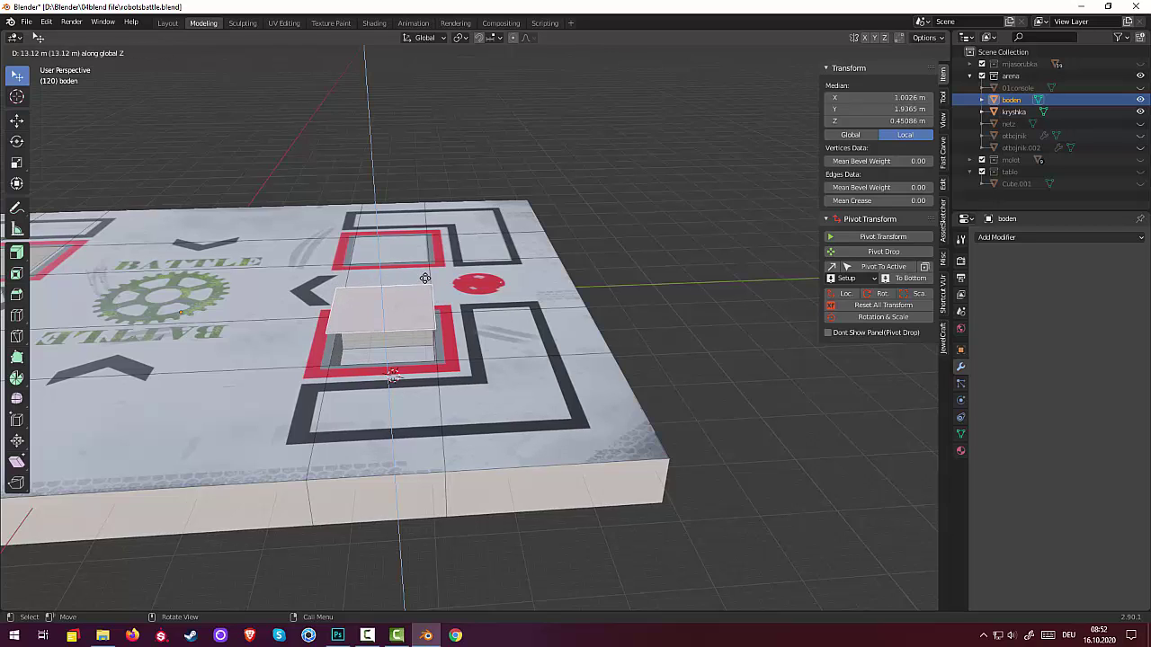
{"action": "left_click", "coordinate": [447, 304]}
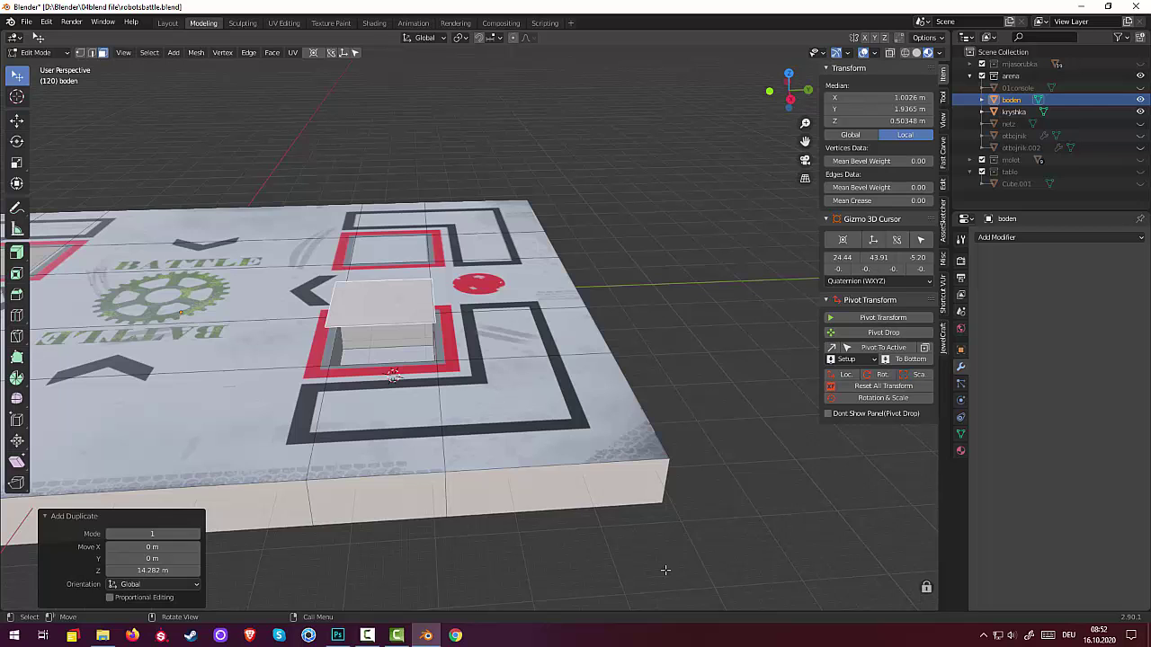
{"action": "key", "text": "p"}
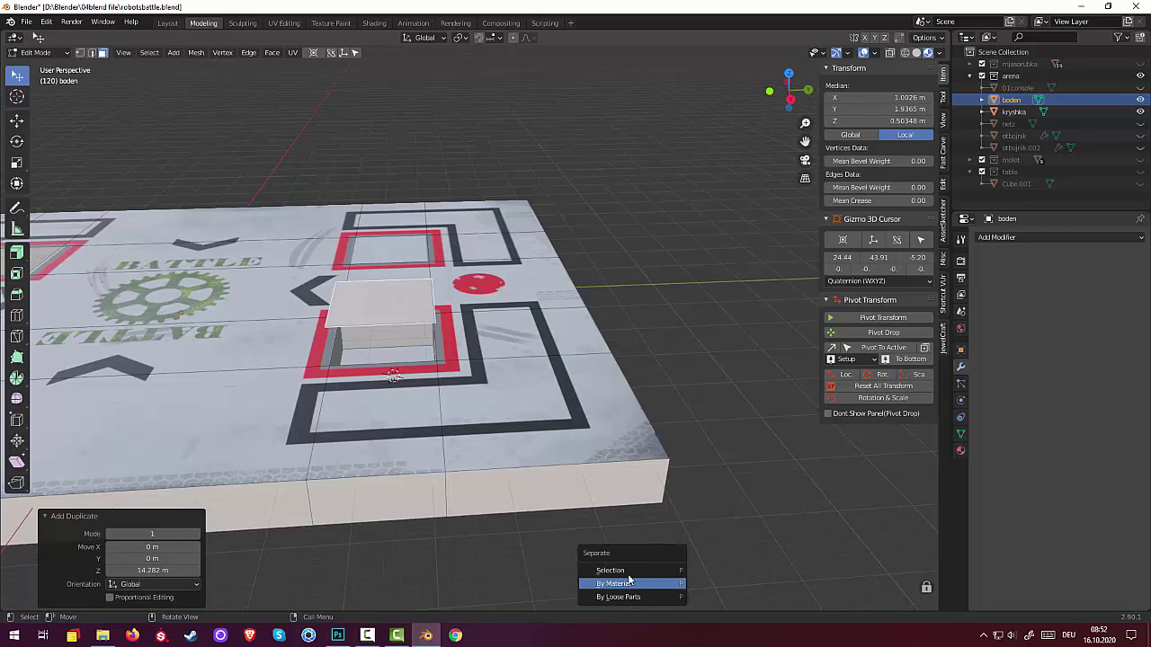
{"action": "left_click", "coordinate": [630, 568]}
Step: Select the raised panel's face, try subdividing it with 2 cuts, then undo
{"action": "middle_click_drag", "start_coordinate": [583, 437], "coordinate": [701, 496]}
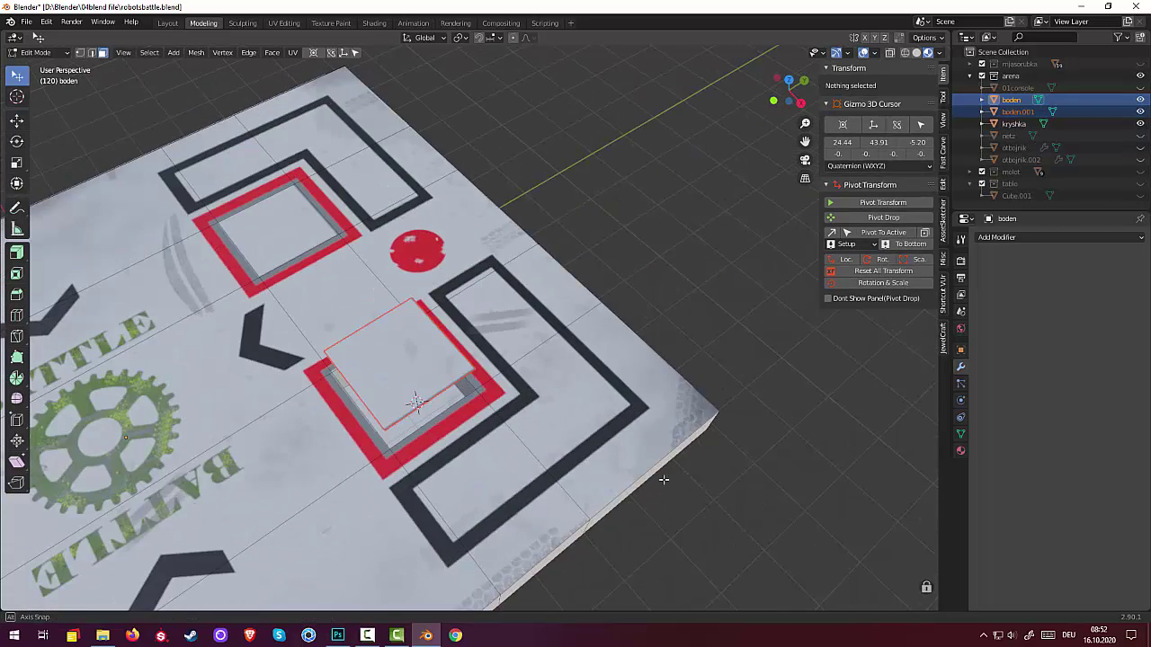
{"action": "left_click", "coordinate": [482, 423]}
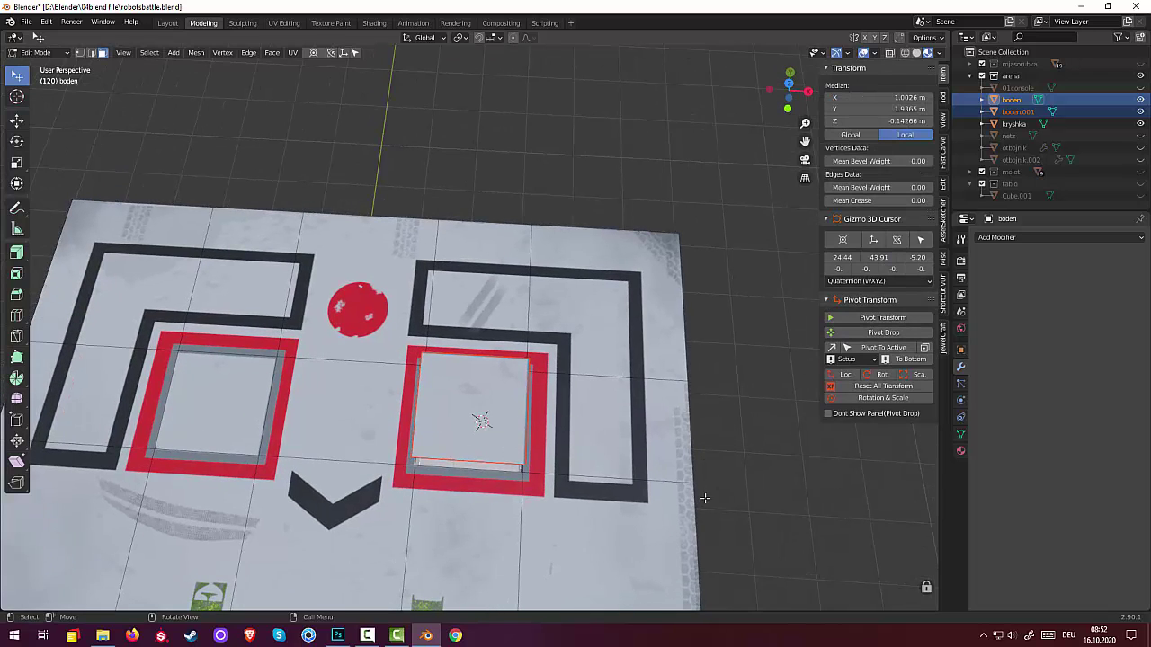
{"action": "middle_click_drag", "start_coordinate": [705, 498], "coordinate": [605, 479]}
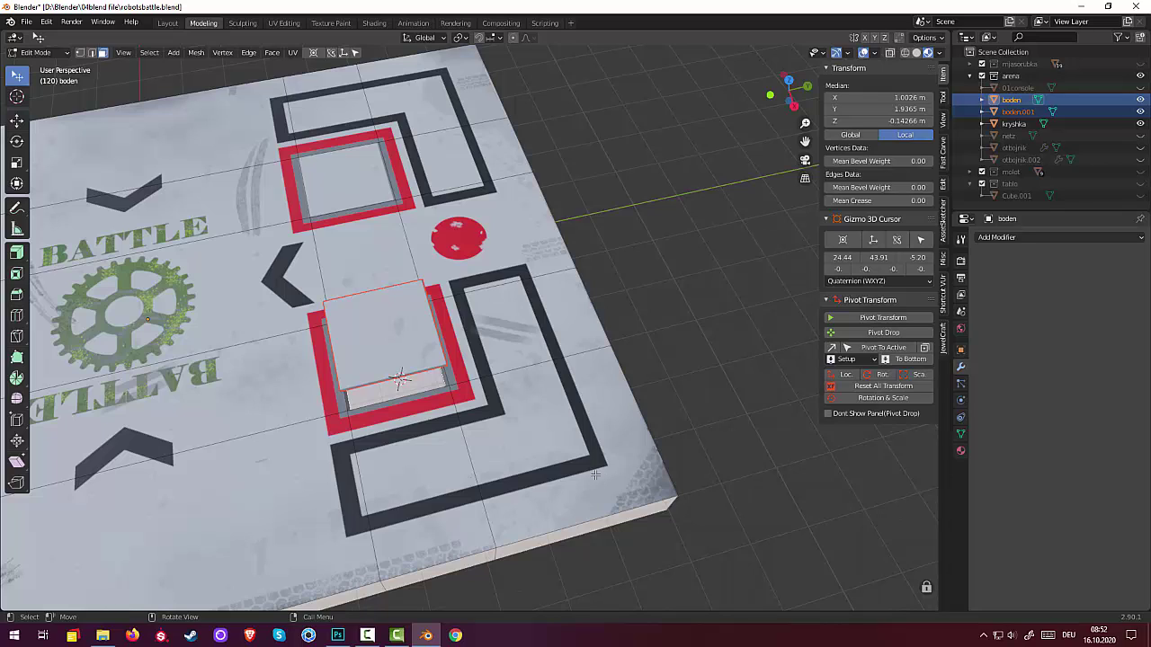
{"action": "right_click", "coordinate": [418, 356]}
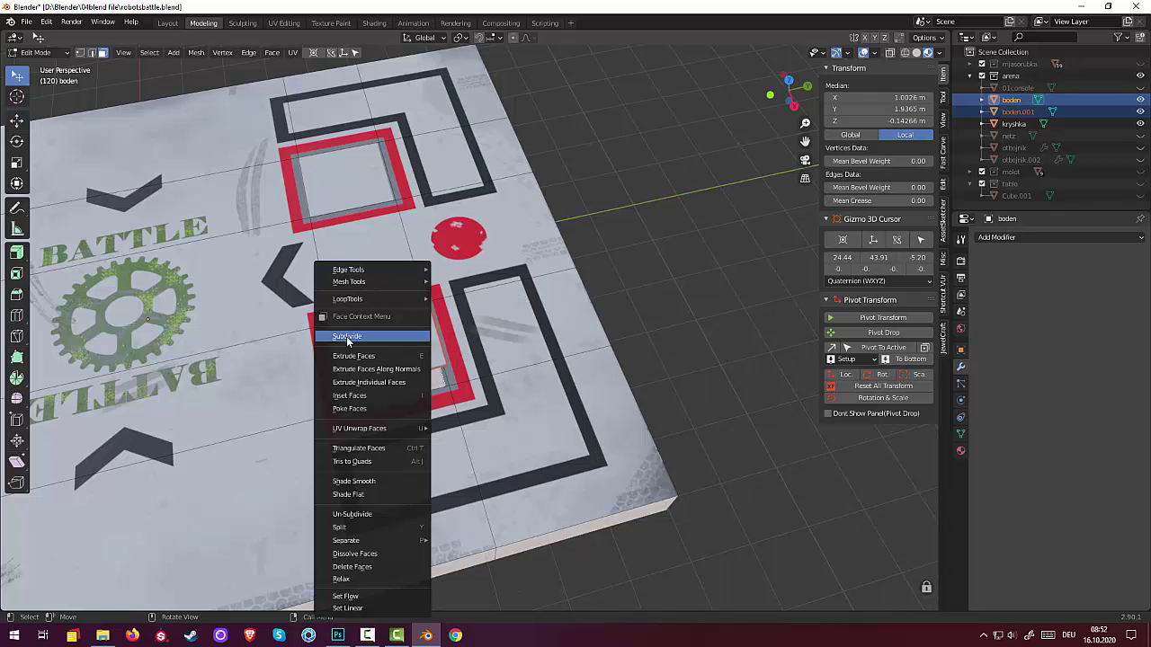
{"action": "left_click", "coordinate": [347, 338]}
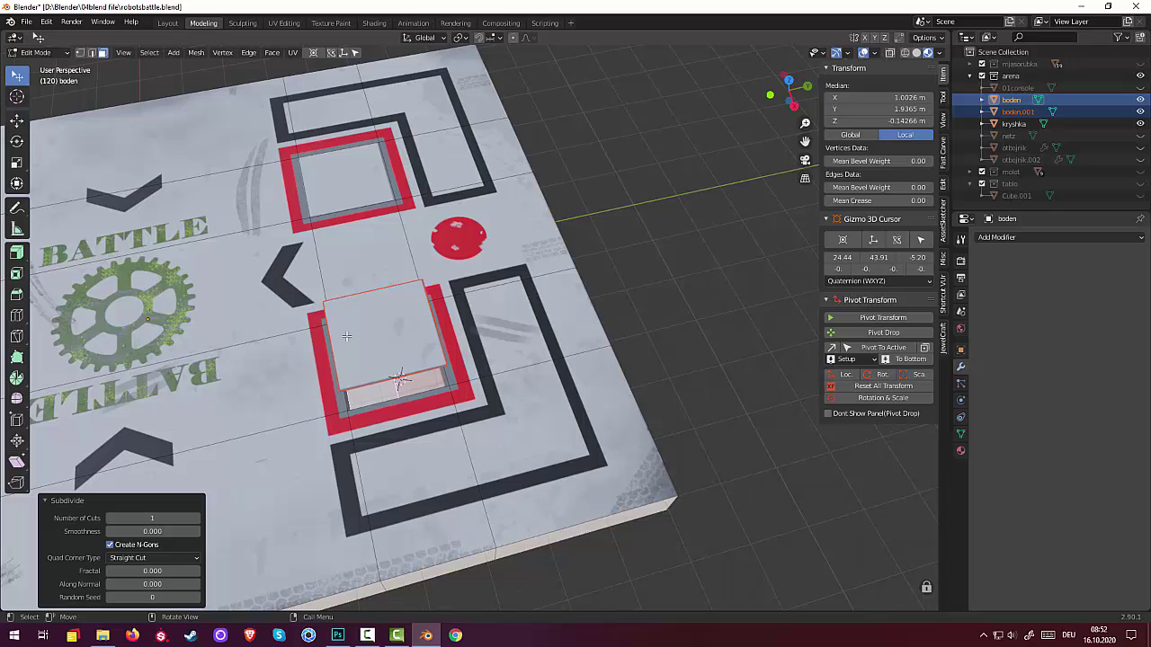
{"action": "left_click", "coordinate": [197, 518]}
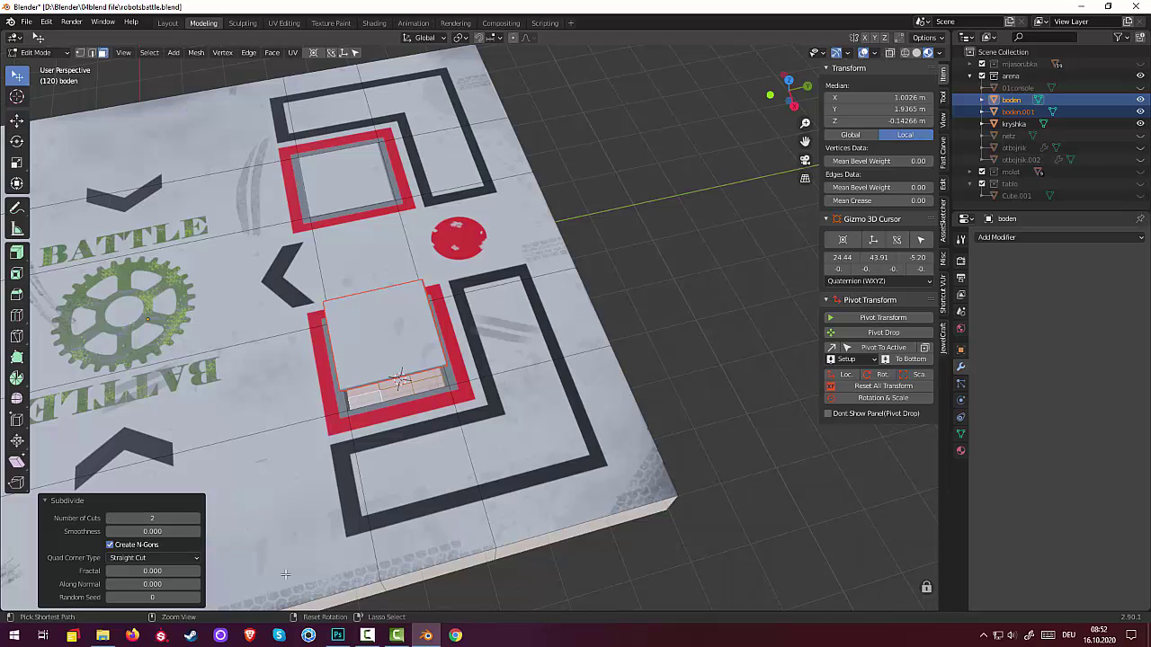
{"action": "key", "text": "ctrl+z"}
Step: Return to Object Mode and select the raised boden.001 panel
{"action": "left_click", "coordinate": [41, 53]}
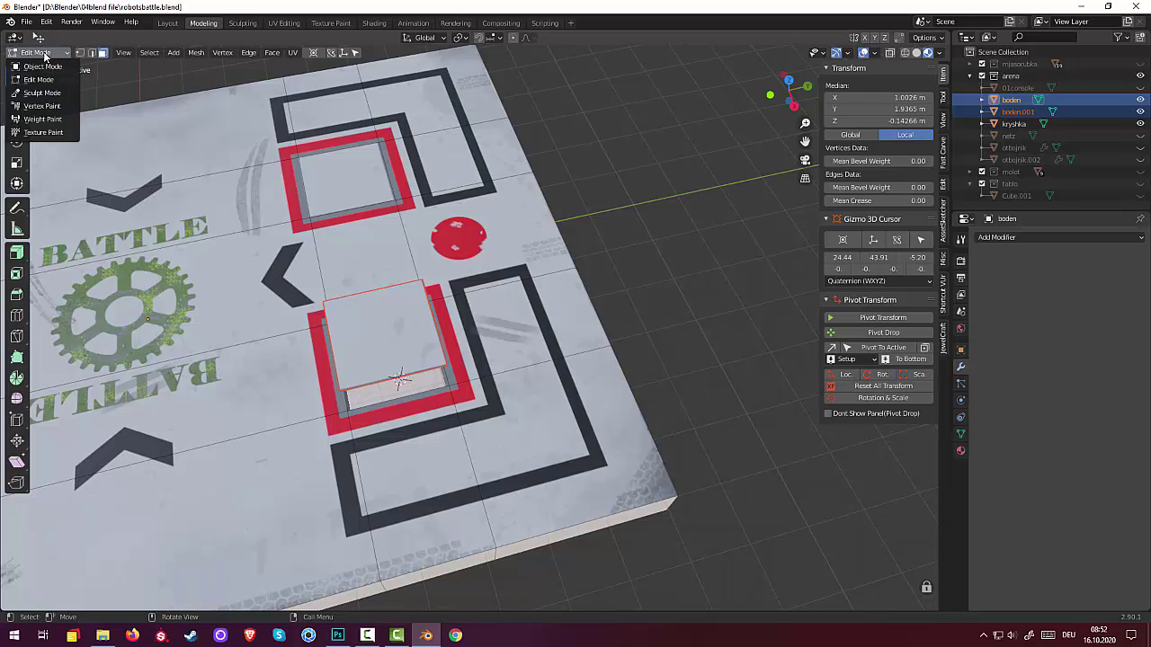
{"action": "left_click", "coordinate": [36, 66]}
{"action": "left_click", "coordinate": [417, 332]}
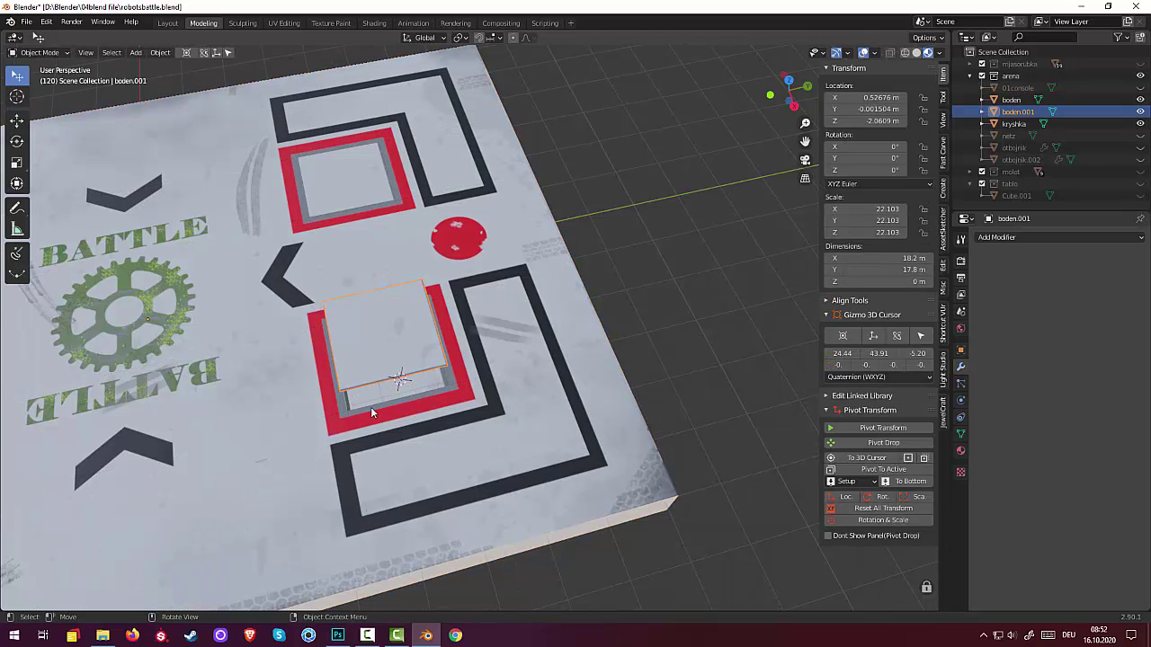
{"action": "middle_click_drag", "start_coordinate": [417, 337], "coordinate": [353, 361]}
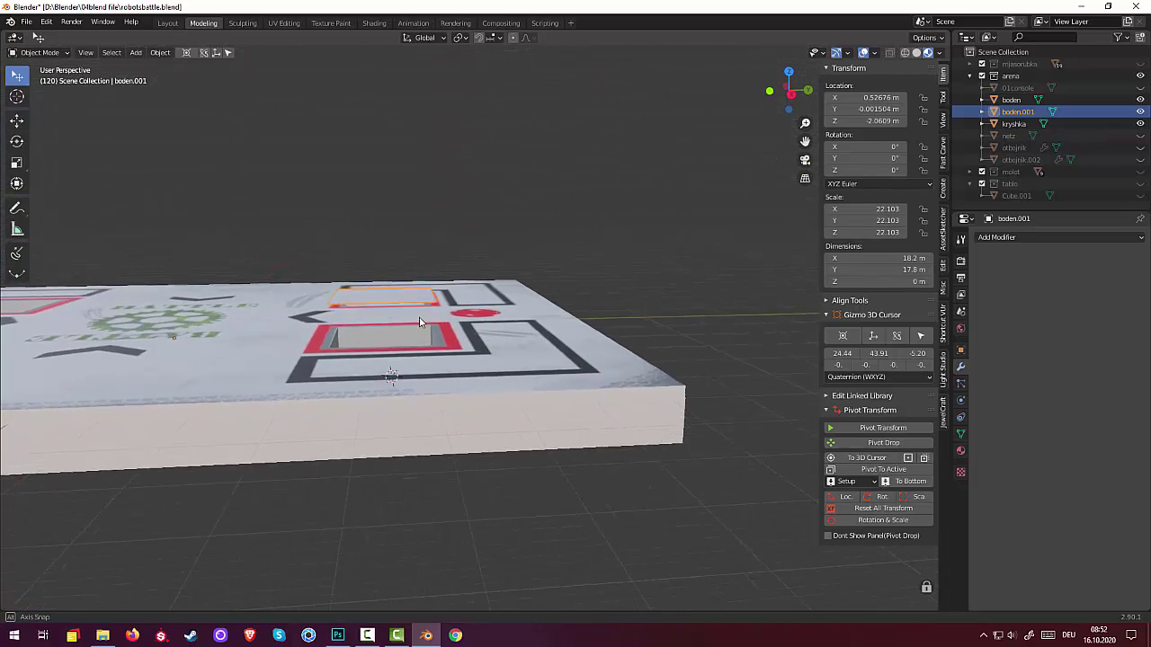
{"action": "scroll", "coordinate": [354, 361], "scroll_direction": "up", "scroll_amount": 2}
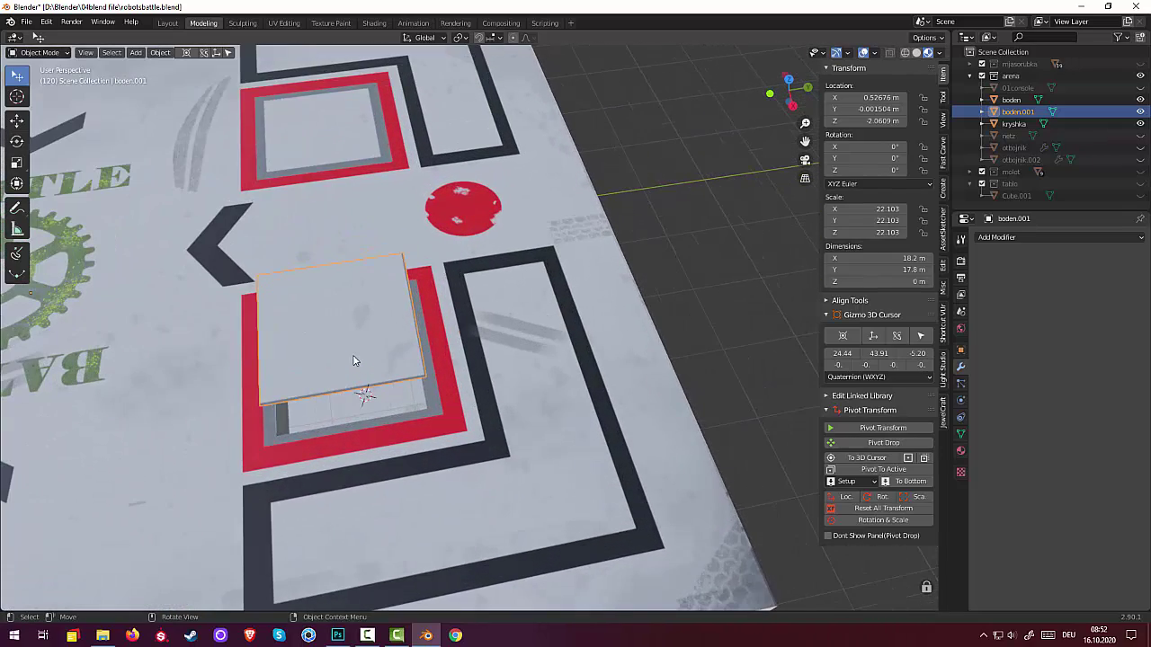
{"action": "right_click", "coordinate": [346, 351]}
{"action": "left_click", "coordinate": [345, 351]}
Step: In Edit Mode, subdivide the panel's face with 10 cuts, then deselect the grid
{"action": "left_click", "coordinate": [38, 52]}
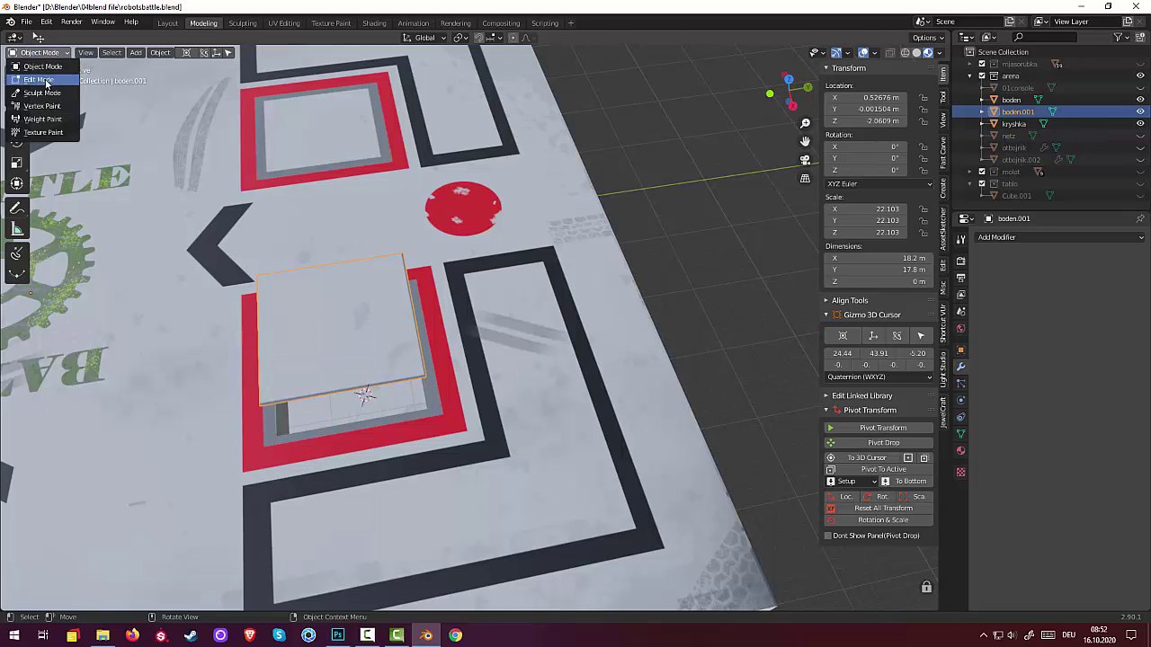
{"action": "left_click", "coordinate": [32, 69]}
{"action": "left_click", "coordinate": [345, 341]}
{"action": "mouse_move", "coordinate": [352, 340]}
{"action": "middle_mouse_down"}
{"action": "mouse_move", "coordinate": [357, 277]}
{"action": "mouse_move", "coordinate": [366, 340]}
{"action": "middle_mouse_up"}
{"action": "scroll", "coordinate": [366, 340], "scroll_direction": "up", "scroll_amount": 3}
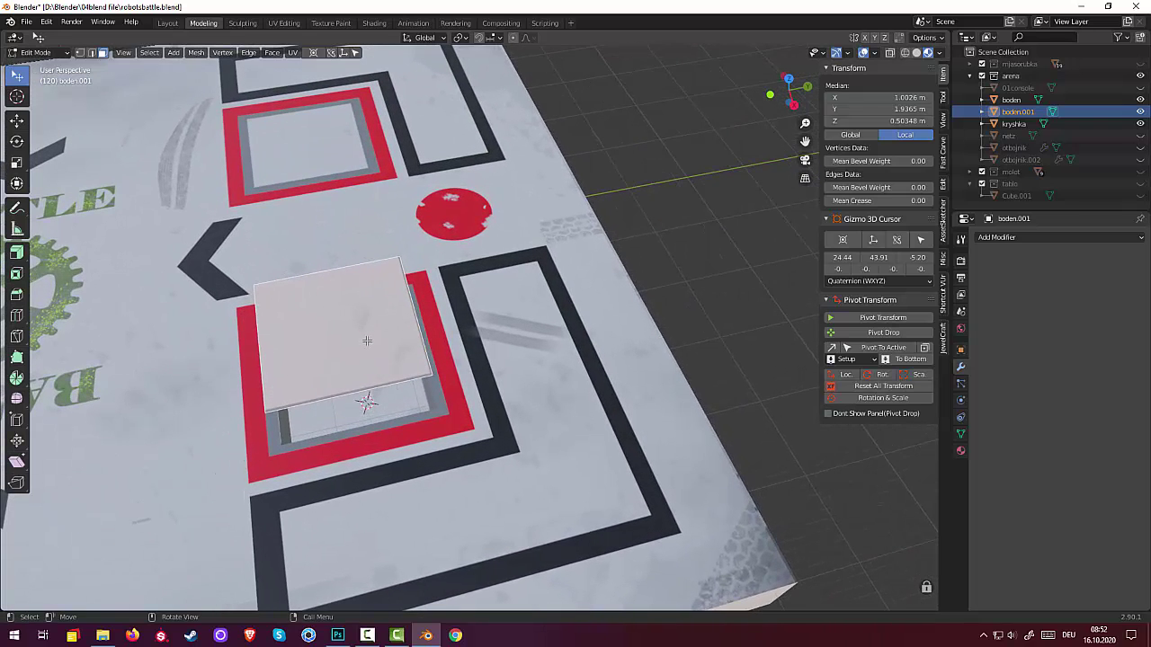
{"action": "right_click", "coordinate": [366, 341]}
{"action": "left_click", "coordinate": [349, 335]}
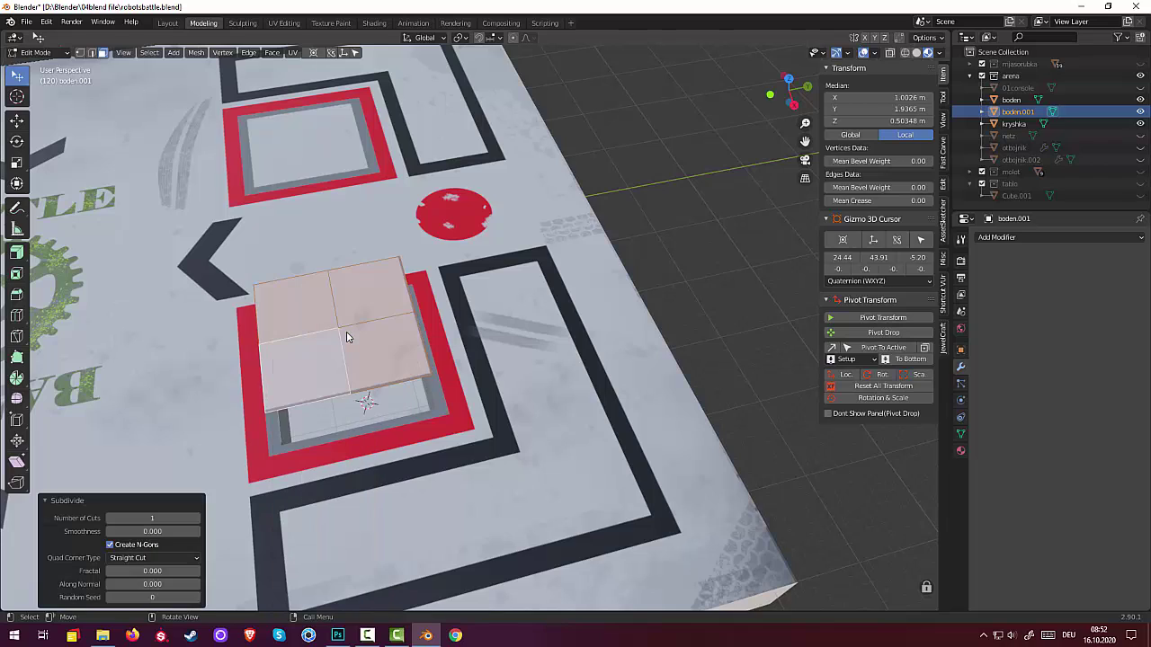
{"action": "mouse_move", "coordinate": [191, 518]}
{"action": "left_mouse_down"}
{"action": "mouse_move", "coordinate": [221, 518]}
{"action": "mouse_move", "coordinate": [204, 525]}
{"action": "left_mouse_up"}
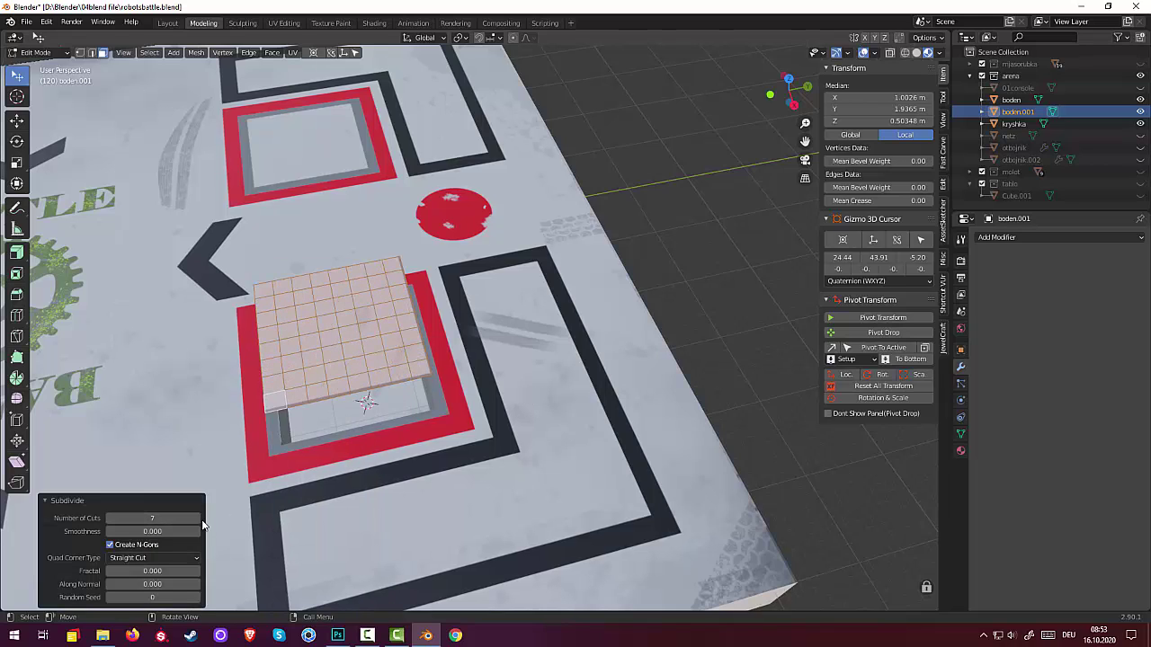
{"action": "left_click", "coordinate": [197, 519]}
{"action": "left_click", "coordinate": [198, 519]}
{"action": "left_click", "coordinate": [198, 518]}
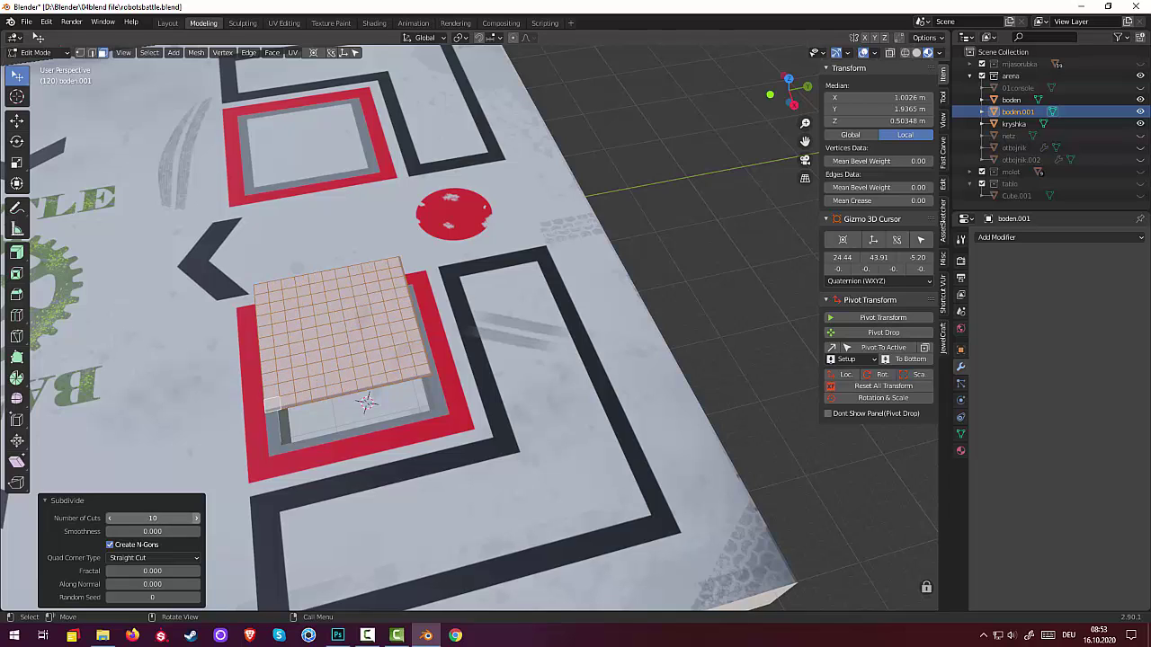
{"action": "left_click", "coordinate": [168, 397]}
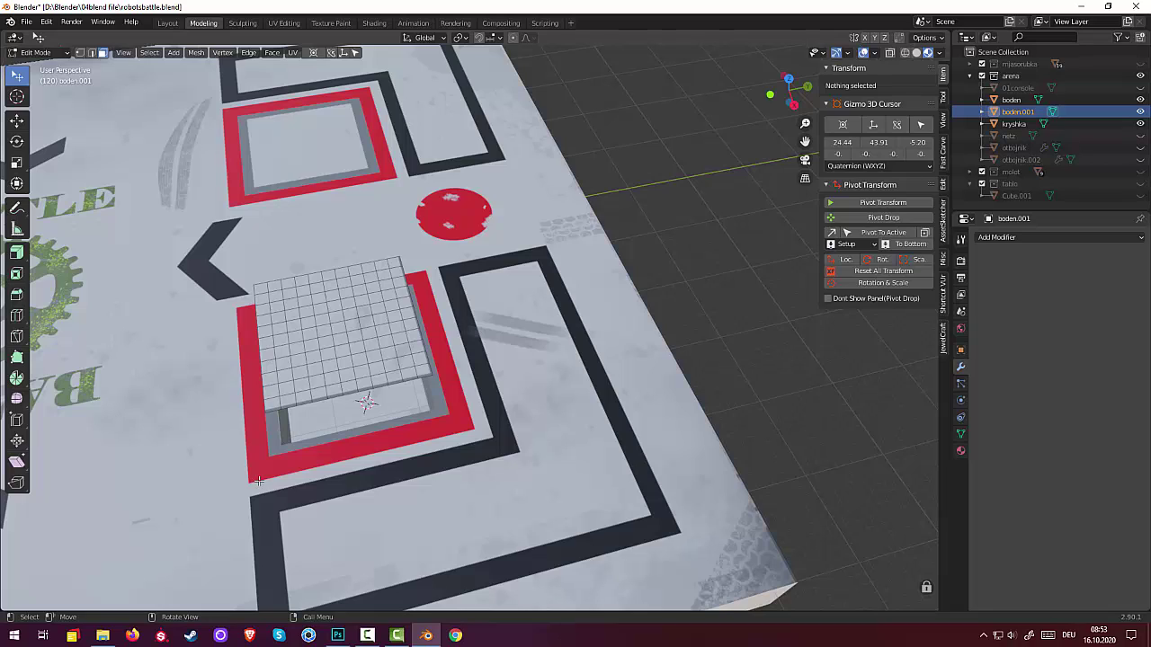
Step: Select the whole grid and inset every square individually by 0.007013 m
{"action": "scroll", "coordinate": [258, 439], "scroll_direction": "down", "scroll_amount": 3}
{"action": "scroll", "coordinate": [297, 438], "scroll_direction": "down", "scroll_amount": 2}
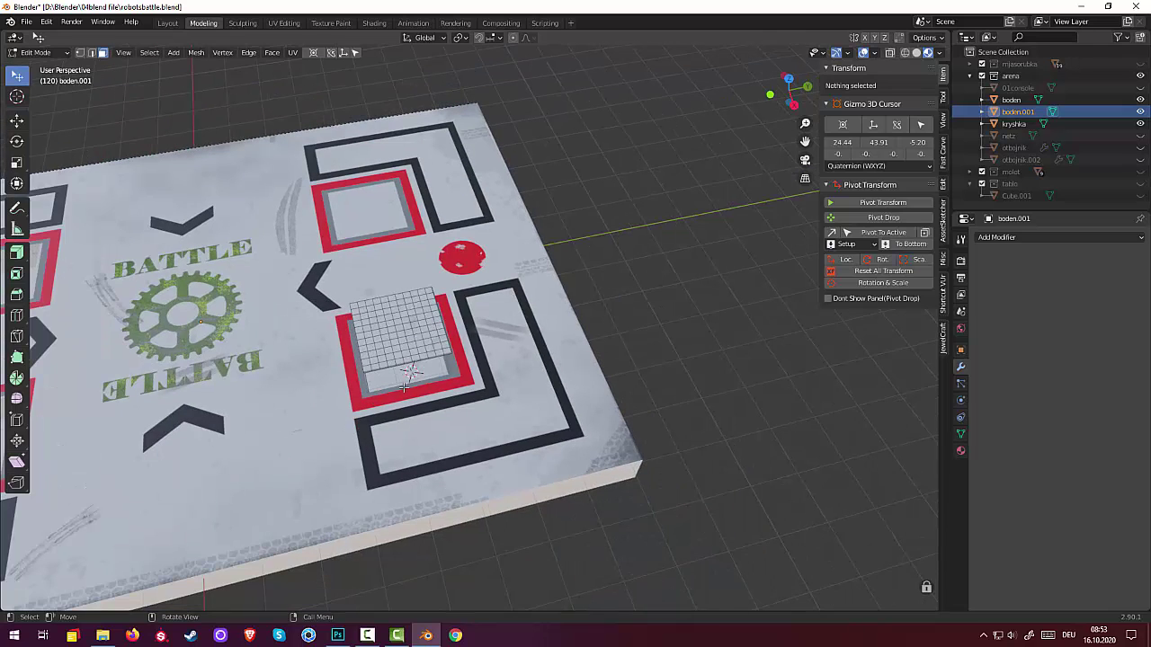
{"action": "scroll", "coordinate": [404, 386], "scroll_direction": "up", "scroll_amount": 2}
{"action": "scroll", "coordinate": [392, 374], "scroll_direction": "up", "scroll_amount": 2}
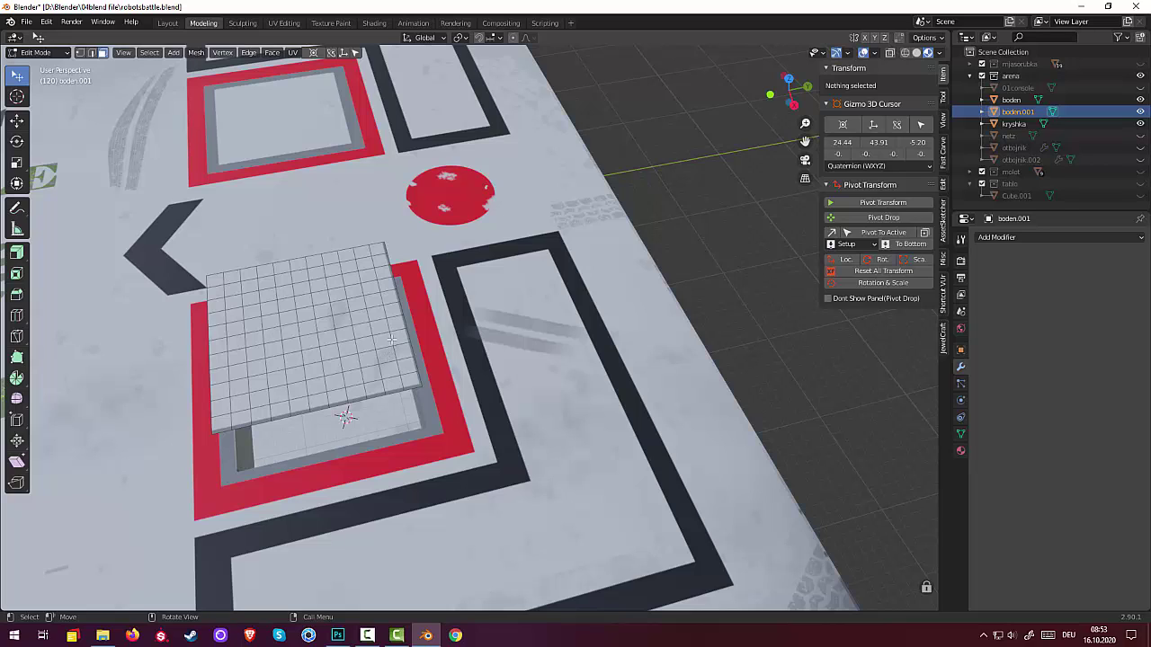
{"action": "left_click", "coordinate": [383, 347]}
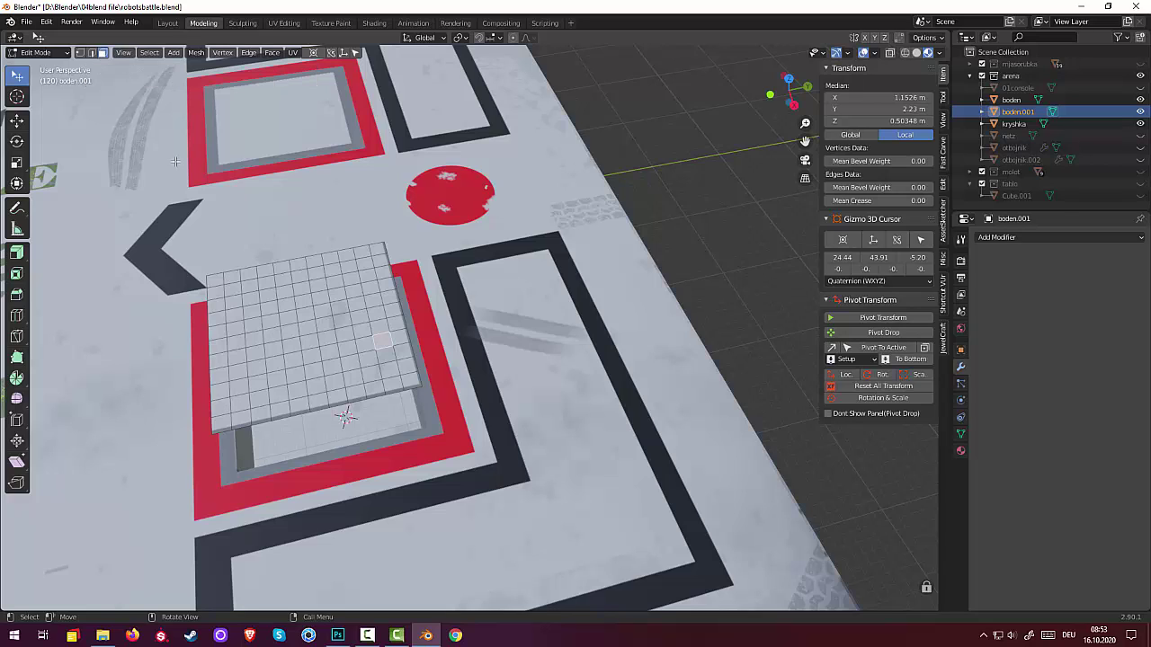
{"action": "key", "text": "a"}
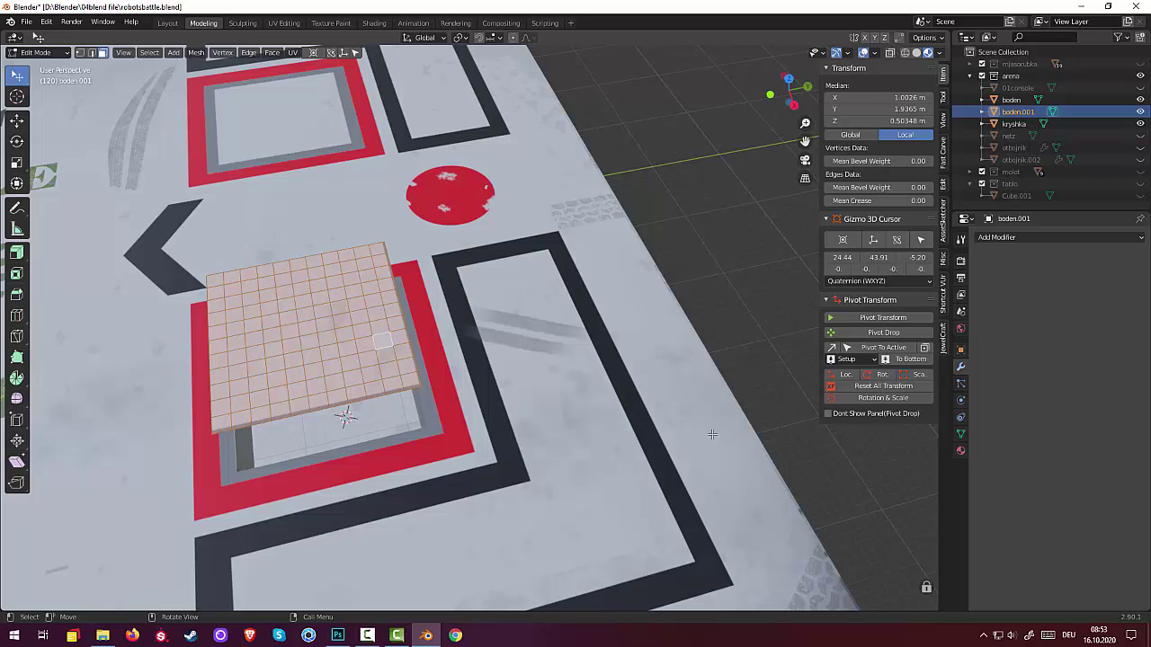
{"action": "key", "text": "i"}
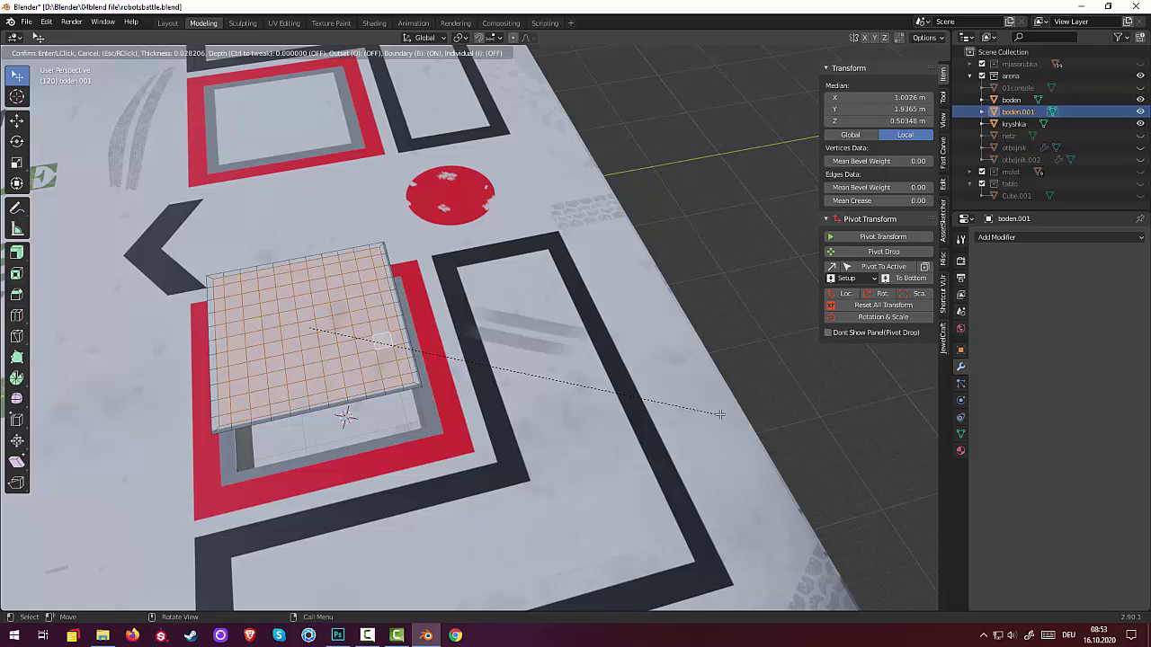
{"action": "left_click", "coordinate": [725, 413]}
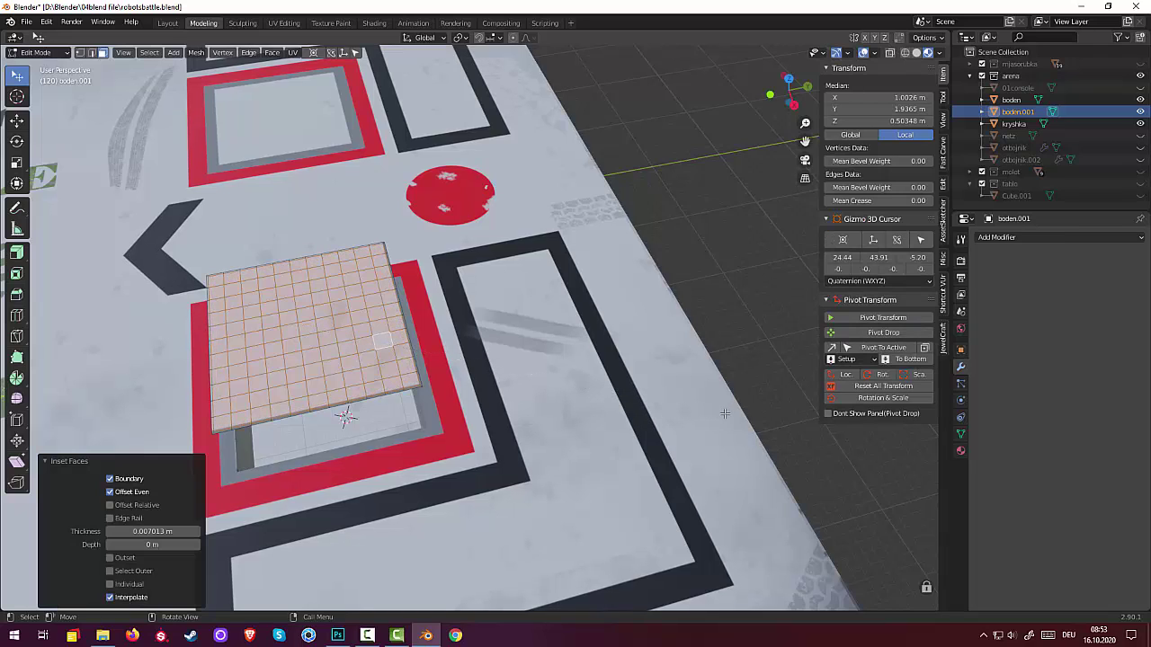
{"action": "left_click", "coordinate": [110, 585]}
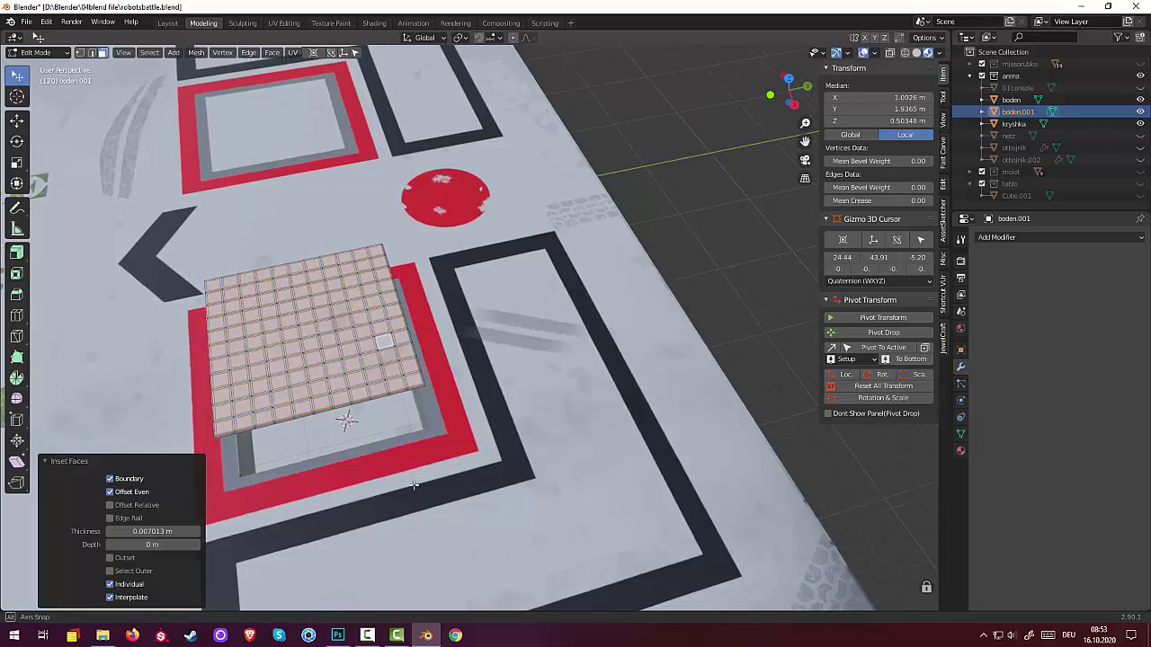
{"action": "mouse_move", "coordinate": [405, 495]}
{"action": "middle_mouse_down"}
{"action": "mouse_move", "coordinate": [465, 470]}
{"action": "mouse_move", "coordinate": [394, 499]}
{"action": "middle_mouse_up"}
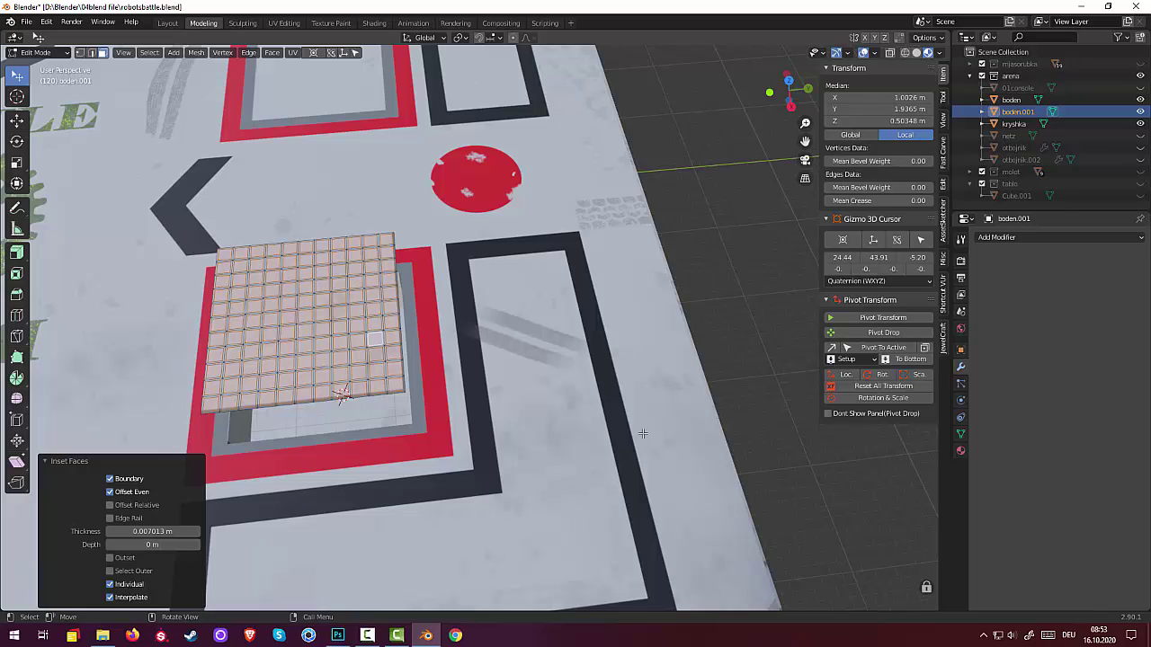
{"action": "right_click", "coordinate": [750, 512]}
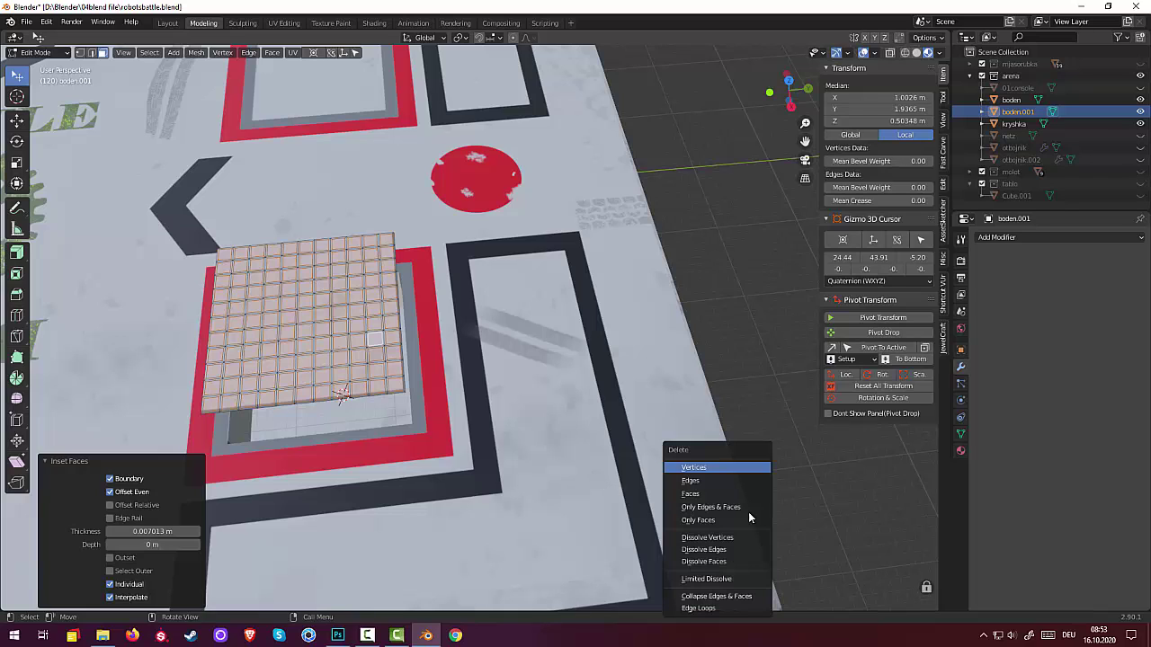
Step: Delete the inset tile centres and box-select the remaining grate bars
{"action": "left_click", "coordinate": [705, 495]}
{"action": "mouse_move", "coordinate": [629, 475]}
{"action": "middle_mouse_down"}
{"action": "mouse_move", "coordinate": [674, 437]}
{"action": "mouse_move", "coordinate": [720, 442]}
{"action": "mouse_move", "coordinate": [605, 470]}
{"action": "mouse_move", "coordinate": [629, 475]}
{"action": "middle_mouse_up"}
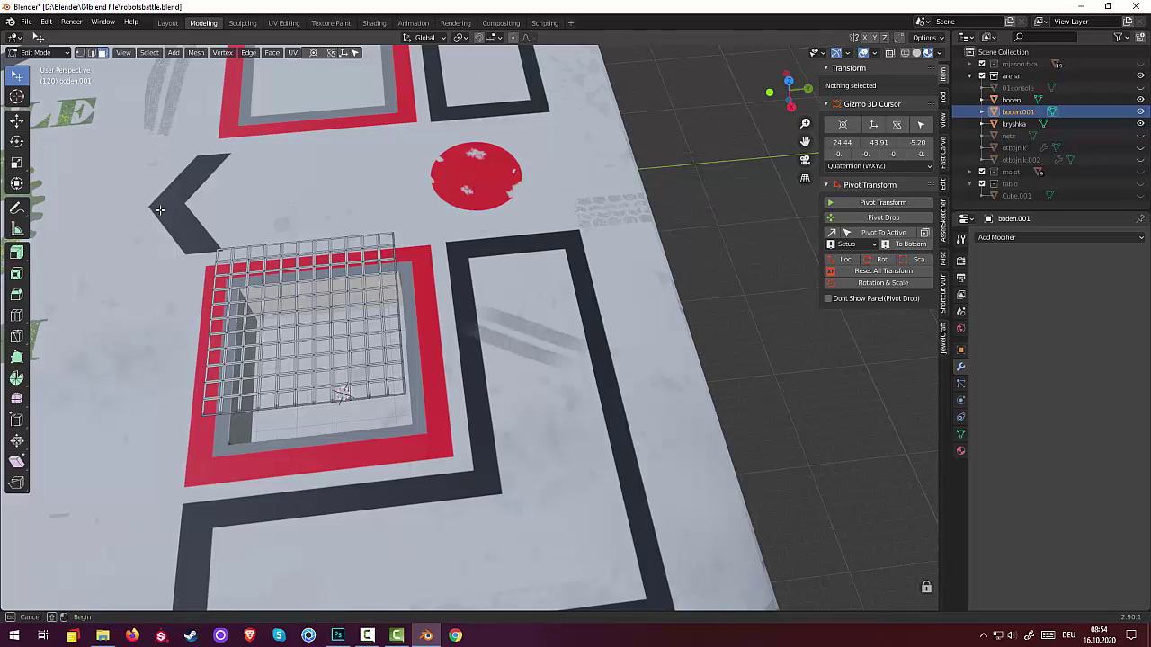
{"action": "left_click_drag", "start_coordinate": [159, 210], "coordinate": [443, 448]}
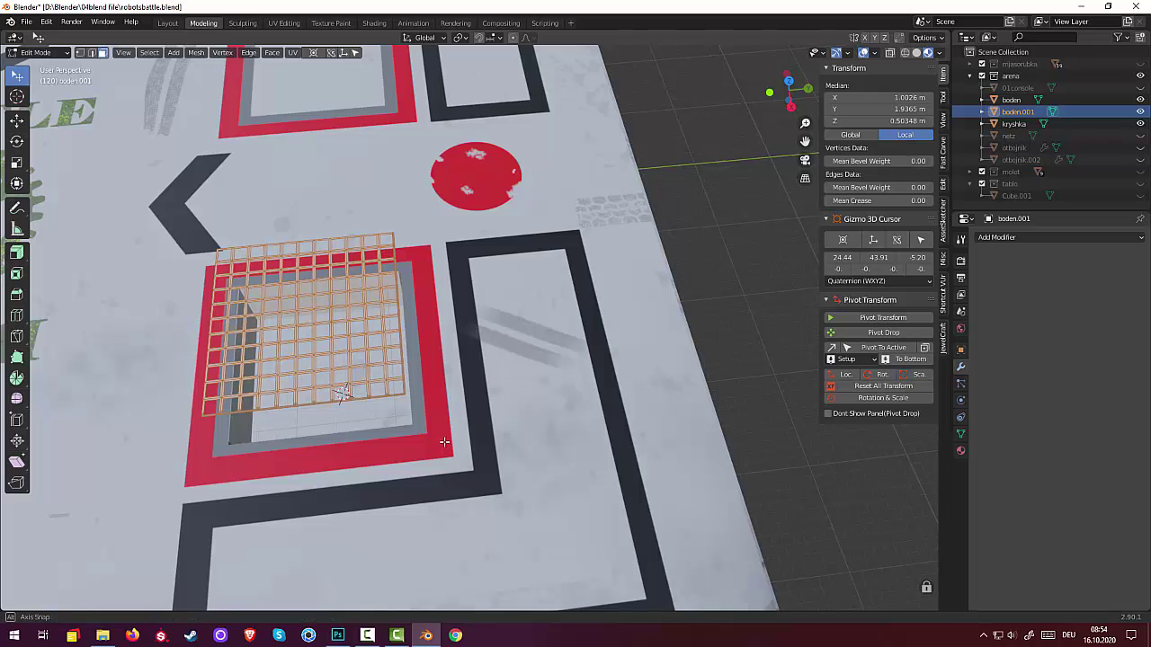
{"action": "middle_click_drag", "start_coordinate": [446, 447], "coordinate": [411, 405]}
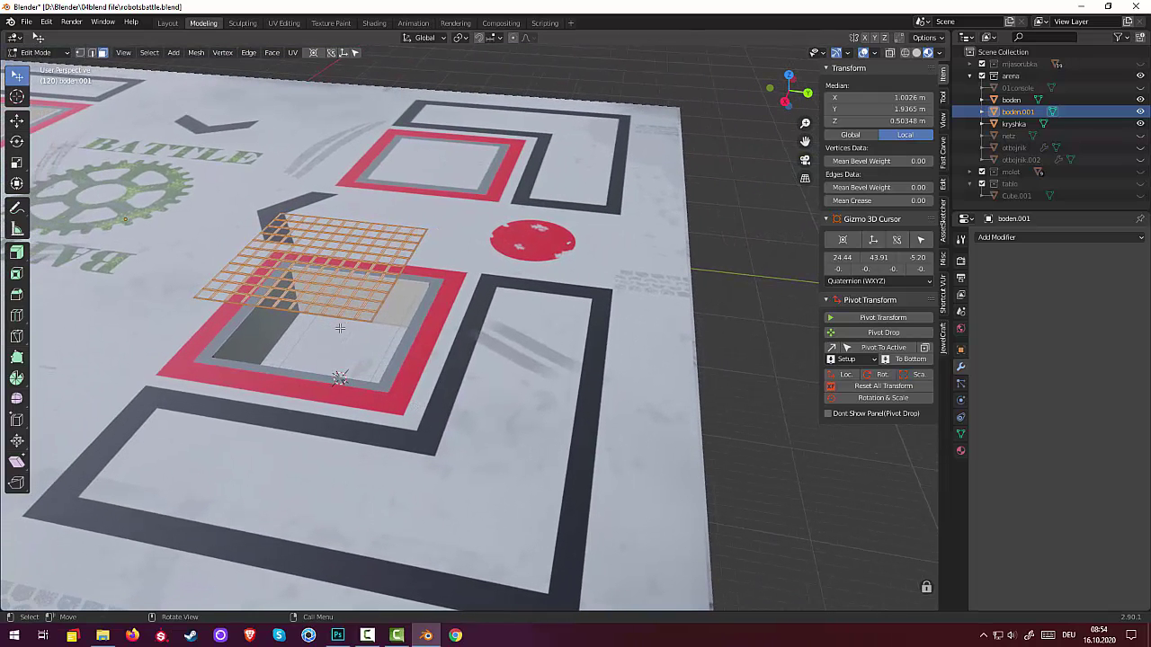
Step: Extrude the grate bars upward 0.1949 m for thickness, then deselect
{"action": "key", "text": "e"}
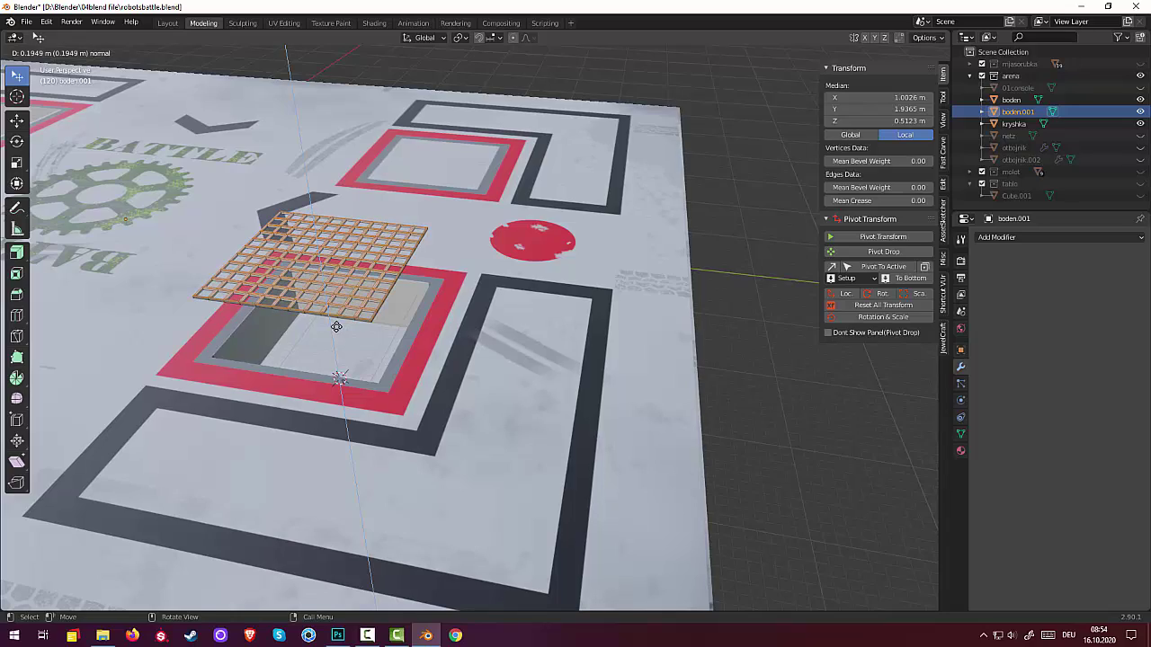
{"action": "left_click", "coordinate": [337, 327]}
{"action": "key", "text": "alt+a"}
{"action": "mouse_move", "coordinate": [678, 439]}
{"action": "middle_mouse_down"}
{"action": "mouse_move", "coordinate": [824, 425]}
{"action": "mouse_move", "coordinate": [829, 382]}
{"action": "middle_mouse_up"}
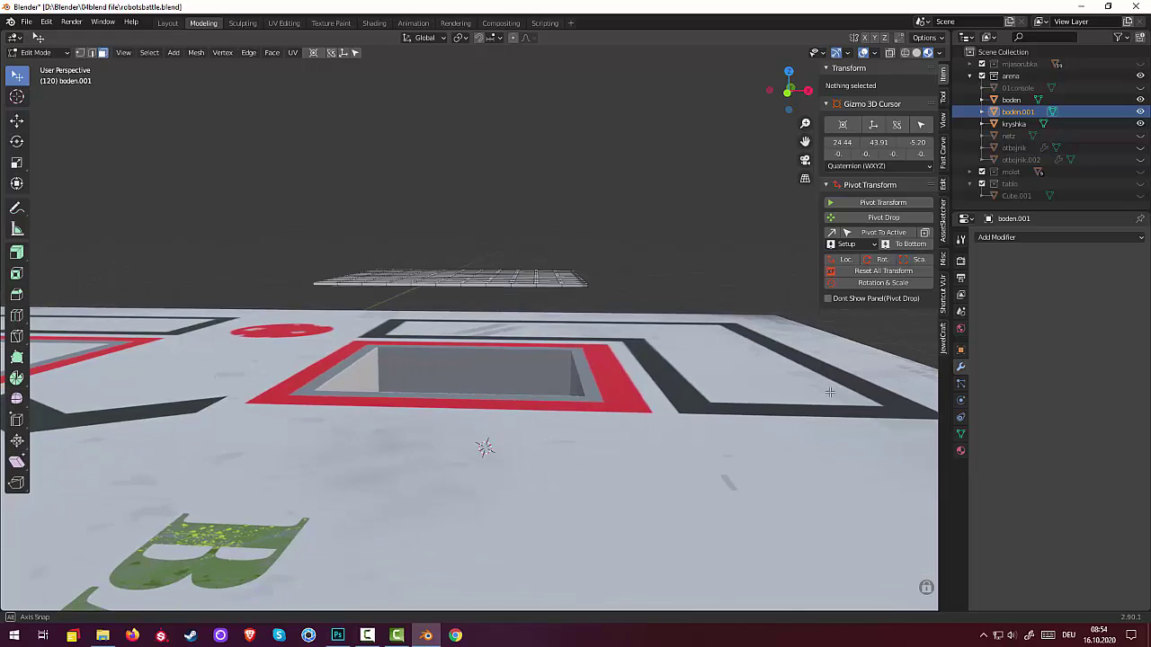
{"action": "scroll", "coordinate": [828, 382], "scroll_direction": "up", "scroll_amount": 5}
{"action": "scroll", "coordinate": [828, 383], "scroll_direction": "down", "scroll_amount": 5}
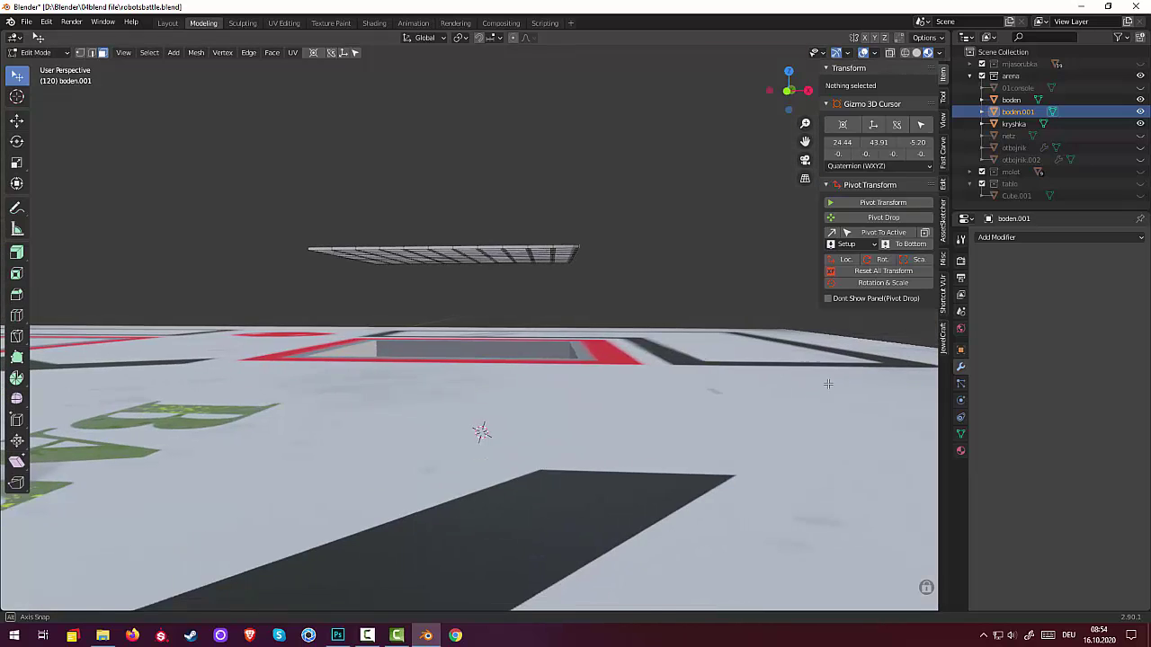
{"action": "middle_click_drag", "start_coordinate": [826, 384], "coordinate": [704, 463]}
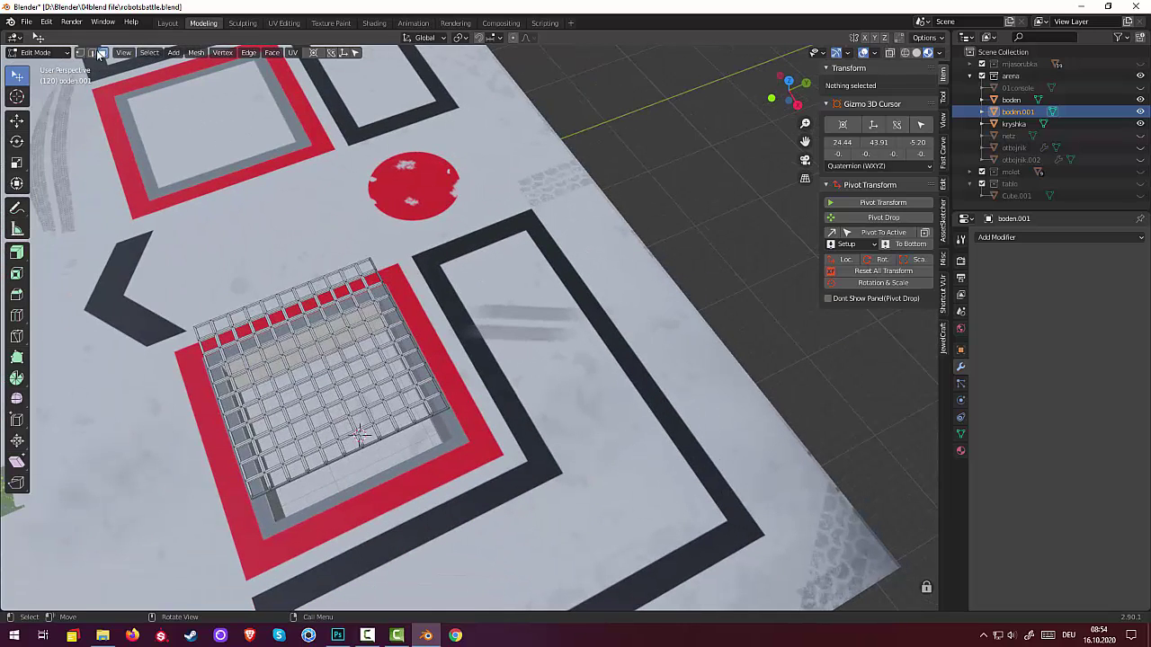
Step: In Object Mode, lower the grate 7.479 m along Z into its pit
{"action": "left_click", "coordinate": [36, 54]}
{"action": "left_click", "coordinate": [40, 69]}
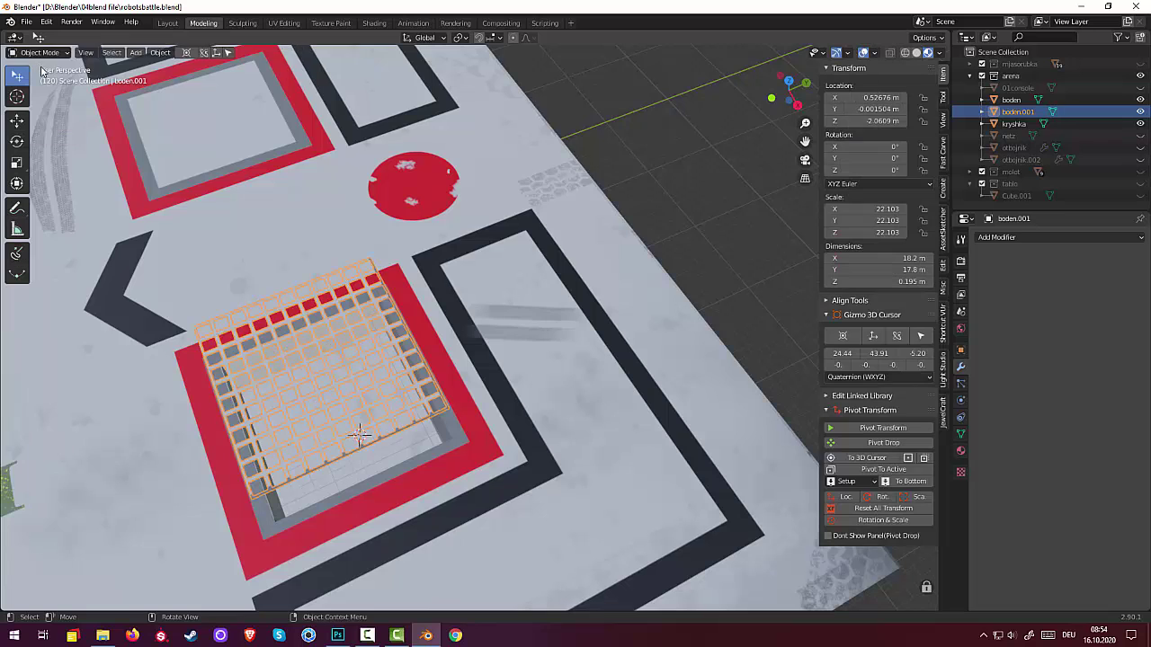
{"action": "mouse_move", "coordinate": [504, 380]}
{"action": "middle_mouse_down"}
{"action": "mouse_move", "coordinate": [534, 302]}
{"action": "mouse_move", "coordinate": [548, 310]}
{"action": "middle_mouse_up"}
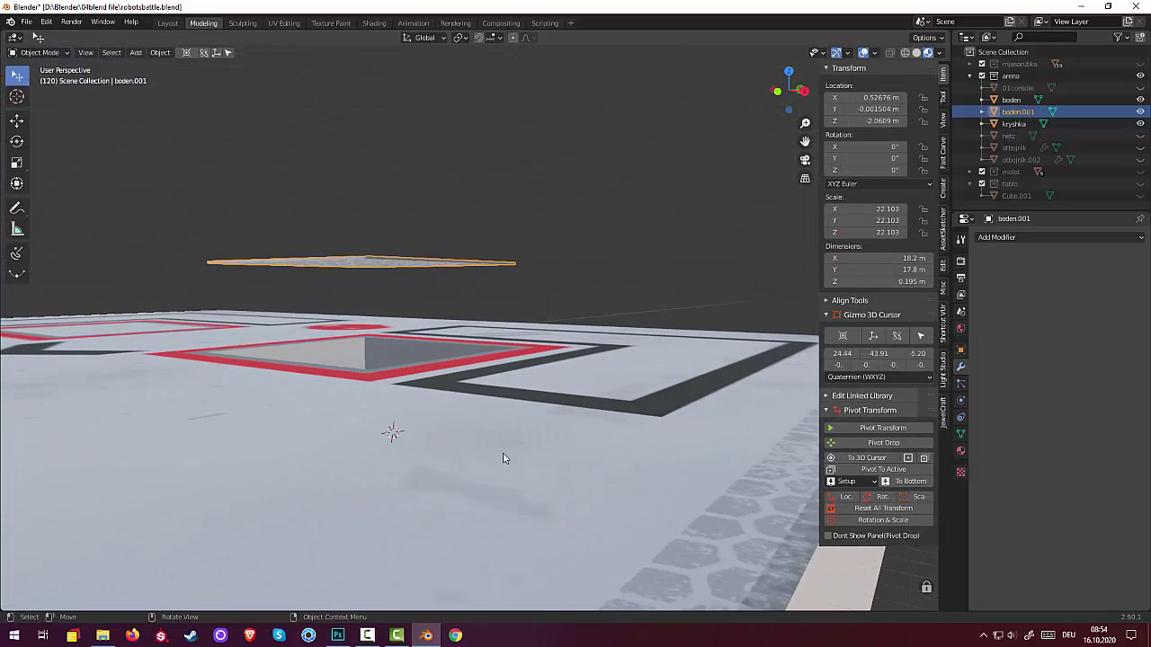
{"action": "key", "text": "g"}
{"action": "key", "text": "z"}
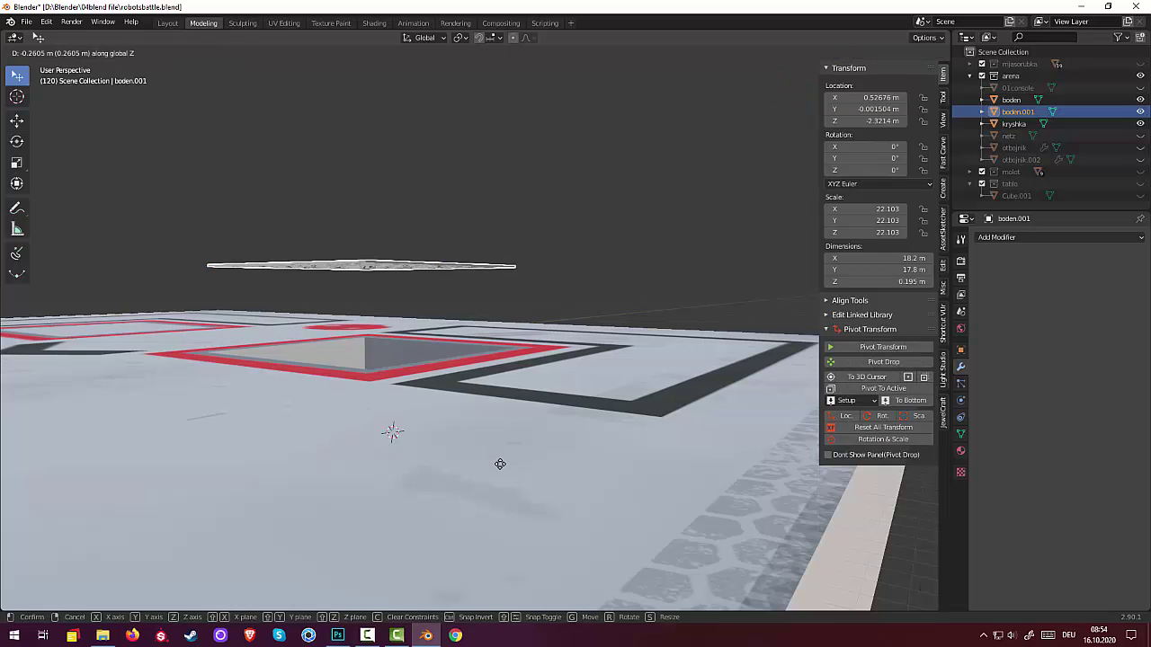
{"action": "left_click", "coordinate": [522, 593]}
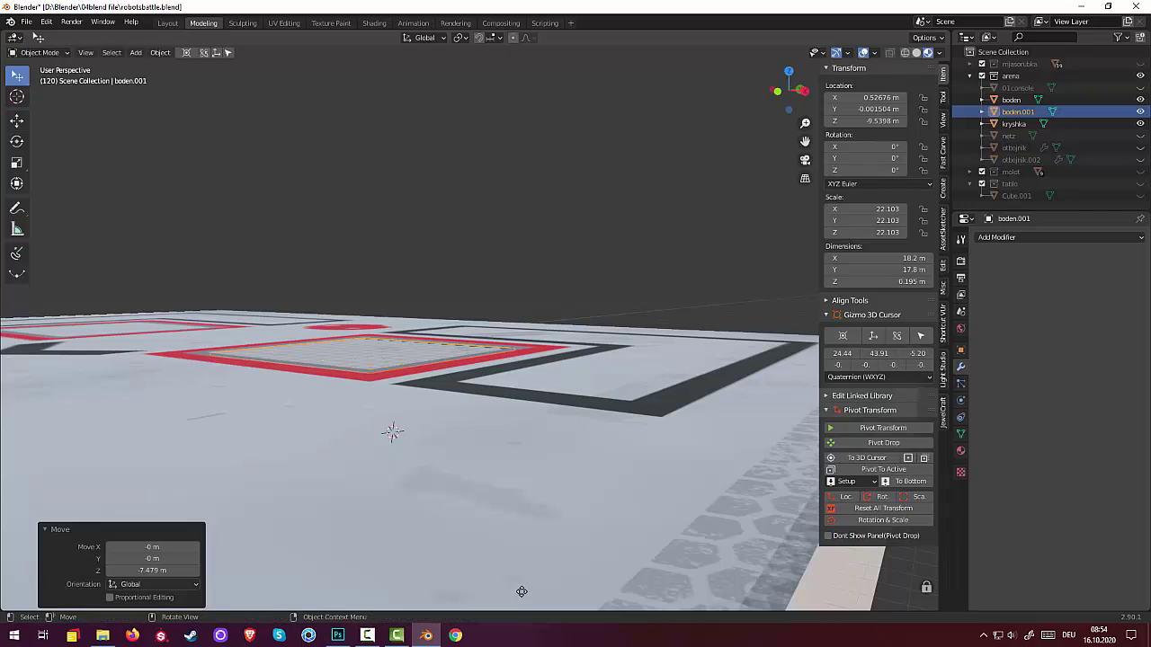
Step: Rename the boden.001 object to 'reshetka' in the Outliner
{"action": "double_click", "coordinate": [1005, 113]}
{"action": "type", "text": "reshetka"}
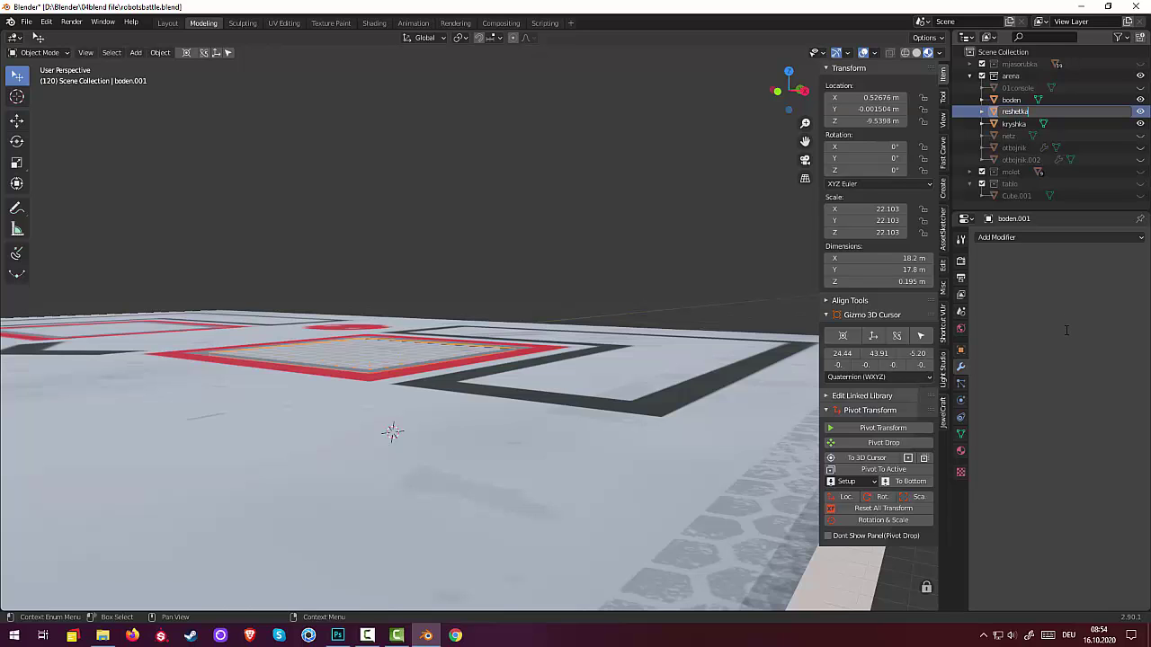
{"action": "key", "text": "Return"}
{"action": "mouse_move", "coordinate": [715, 334]}
{"action": "middle_mouse_down"}
{"action": "mouse_move", "coordinate": [689, 390]}
{"action": "mouse_move", "coordinate": [638, 411]}
{"action": "mouse_move", "coordinate": [503, 360]}
{"action": "mouse_move", "coordinate": [522, 385]}
{"action": "mouse_move", "coordinate": [689, 372]}
{"action": "mouse_move", "coordinate": [779, 378]}
{"action": "mouse_move", "coordinate": [781, 391]}
{"action": "middle_mouse_up"}
Step: Deselect the reshetka grate and inspect it sunk in the pit beside the red dot
{"action": "scroll", "coordinate": [781, 398], "scroll_direction": "down", "scroll_amount": 3}
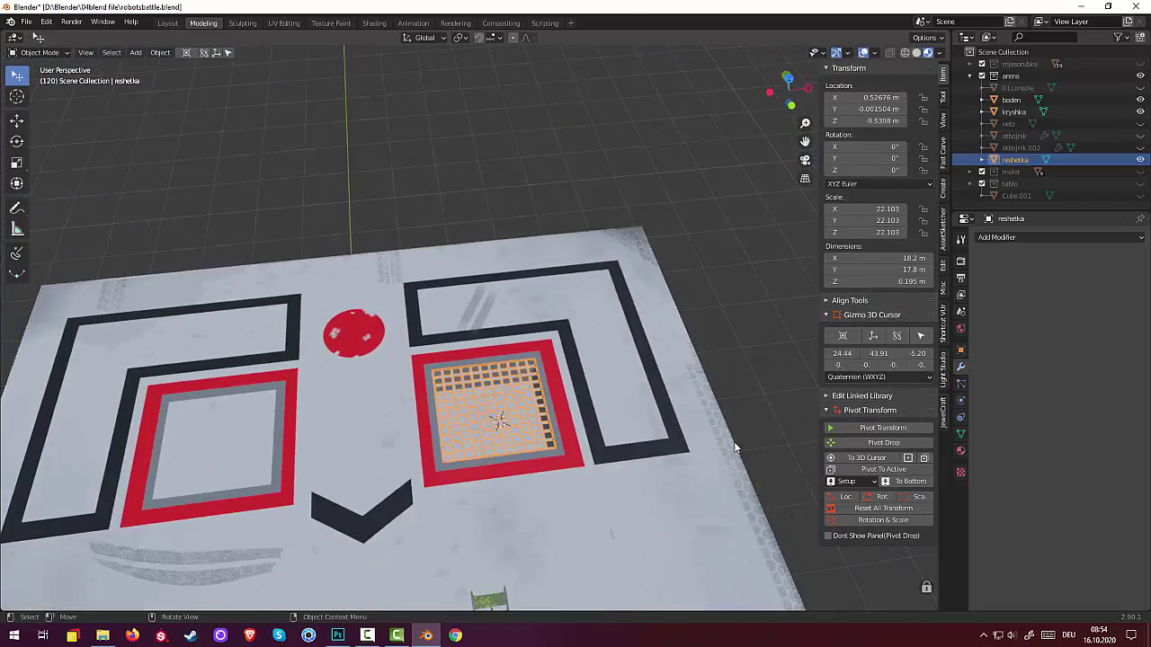
{"action": "mouse_move", "coordinate": [732, 449]}
{"action": "middle_mouse_down"}
{"action": "mouse_move", "coordinate": [707, 491]}
{"action": "mouse_move", "coordinate": [710, 447]}
{"action": "mouse_move", "coordinate": [689, 401]}
{"action": "mouse_move", "coordinate": [639, 404]}
{"action": "mouse_move", "coordinate": [560, 437]}
{"action": "mouse_move", "coordinate": [423, 442]}
{"action": "mouse_move", "coordinate": [467, 429]}
{"action": "mouse_move", "coordinate": [450, 526]}
{"action": "mouse_move", "coordinate": [471, 521]}
{"action": "middle_mouse_up"}
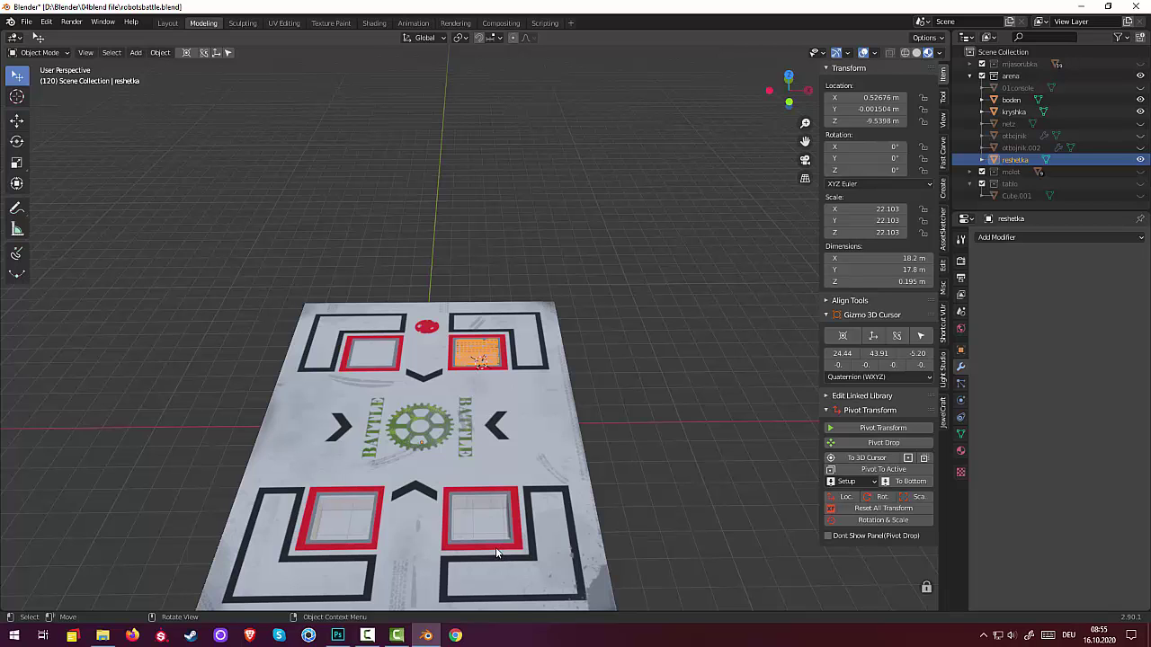
{"action": "scroll", "coordinate": [498, 553], "scroll_direction": "up", "scroll_amount": 1}
{"action": "scroll", "coordinate": [498, 553], "scroll_direction": "up", "scroll_amount": 2}
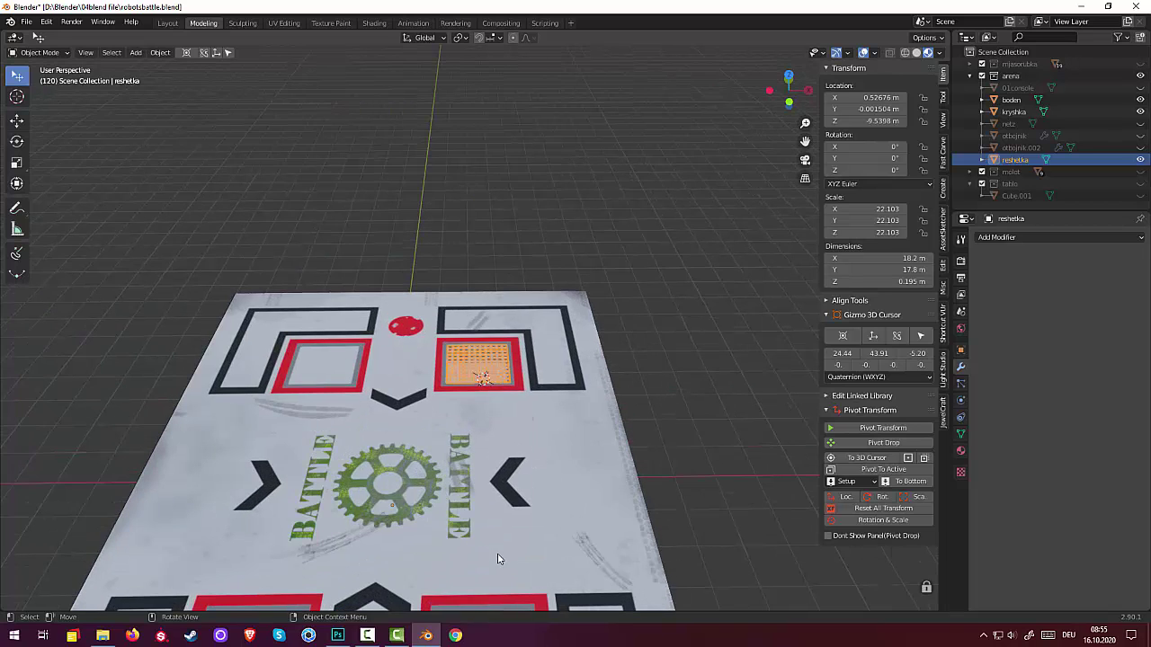
{"action": "scroll", "coordinate": [498, 558], "scroll_direction": "down", "scroll_amount": 1}
{"action": "scroll", "coordinate": [492, 560], "scroll_direction": "down", "scroll_amount": 1}
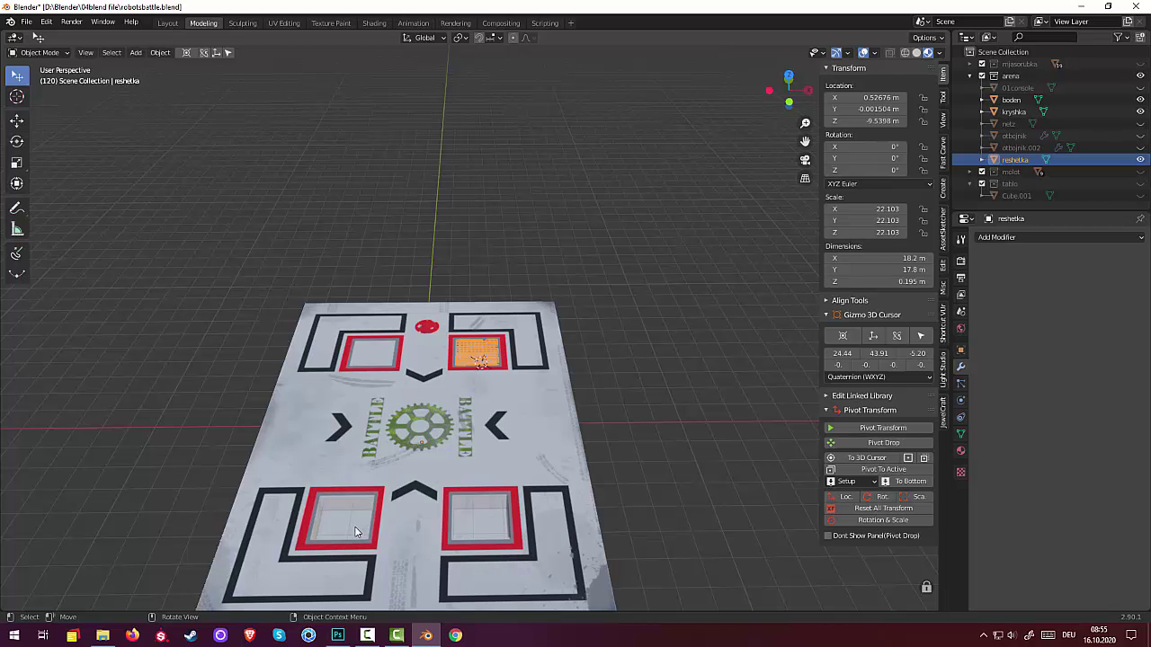
{"action": "left_click", "coordinate": [684, 533]}
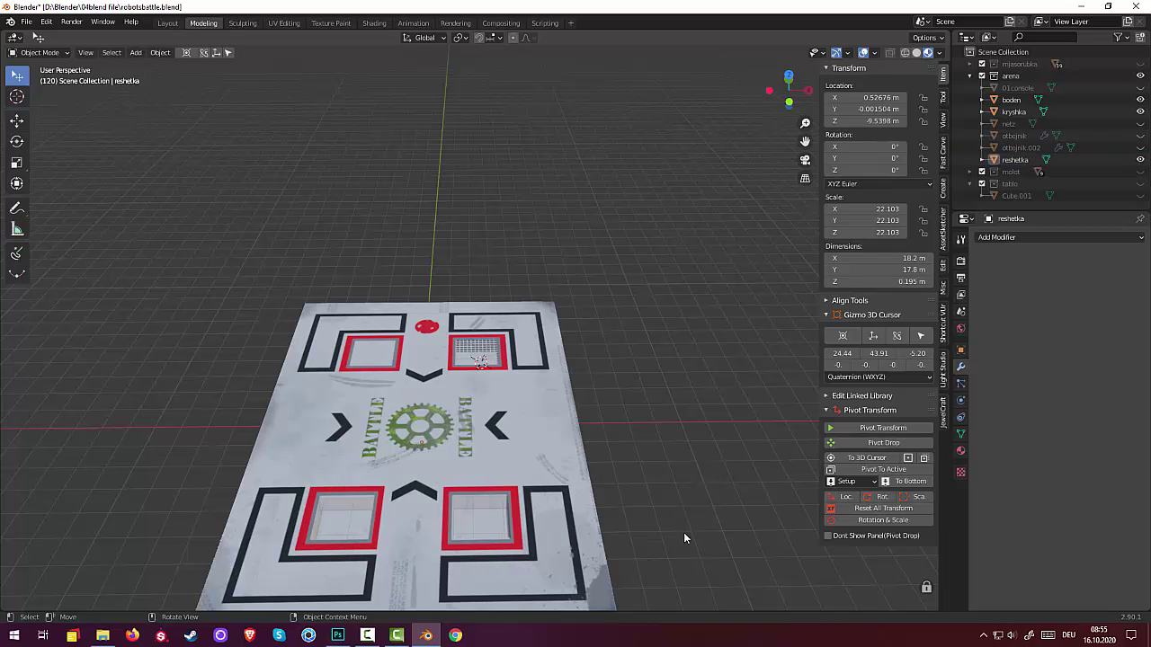
{"action": "mouse_move", "coordinate": [702, 530]}
{"action": "middle_mouse_down"}
{"action": "mouse_move", "coordinate": [642, 575]}
{"action": "mouse_move", "coordinate": [600, 516]}
{"action": "mouse_move", "coordinate": [612, 517]}
{"action": "mouse_move", "coordinate": [524, 519]}
{"action": "middle_mouse_up"}
{"action": "scroll", "coordinate": [224, 461], "scroll_direction": "up", "scroll_amount": 3}
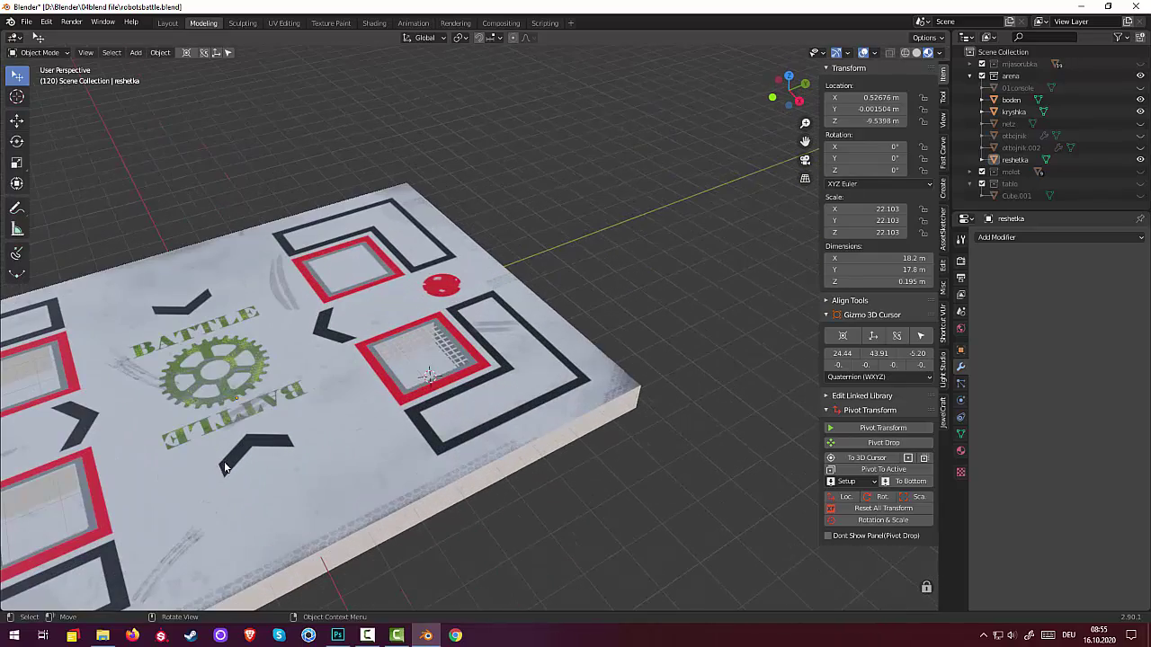
{"action": "scroll", "coordinate": [224, 462], "scroll_direction": "up", "scroll_amount": 2}
{"action": "middle_click_drag", "start_coordinate": [315, 413], "coordinate": [511, 413], "text": "shift"}
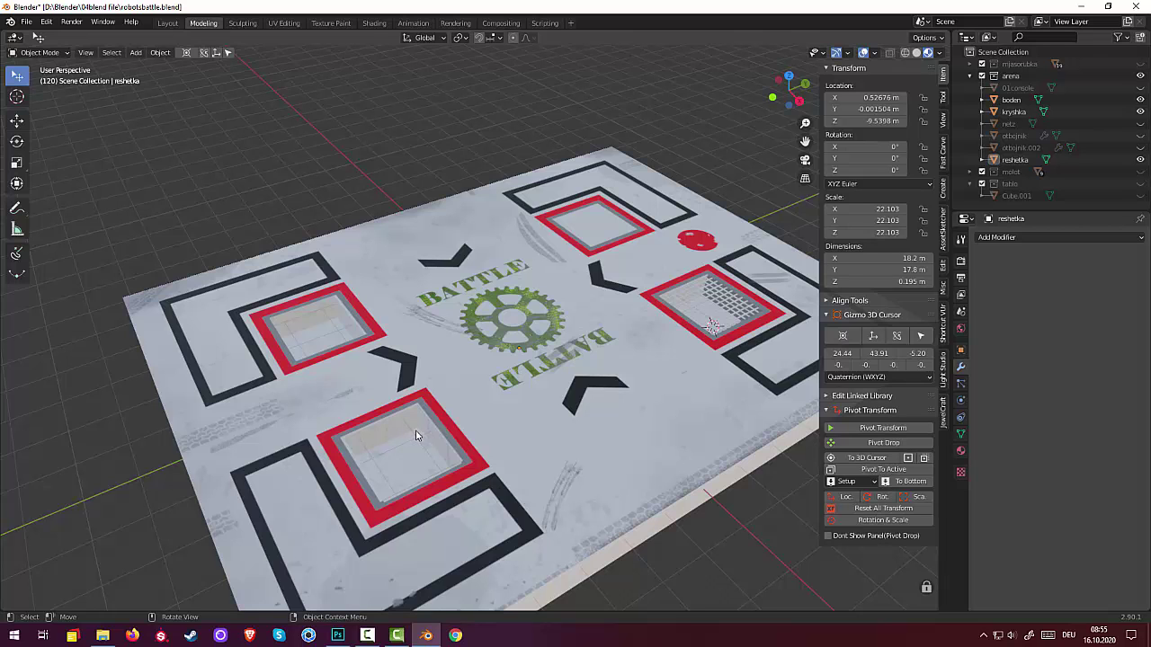
Step: Select the boden floor object and enter Edit Mode on its mesh
{"action": "left_click_drag", "start_coordinate": [421, 453], "coordinate": [423, 459]}
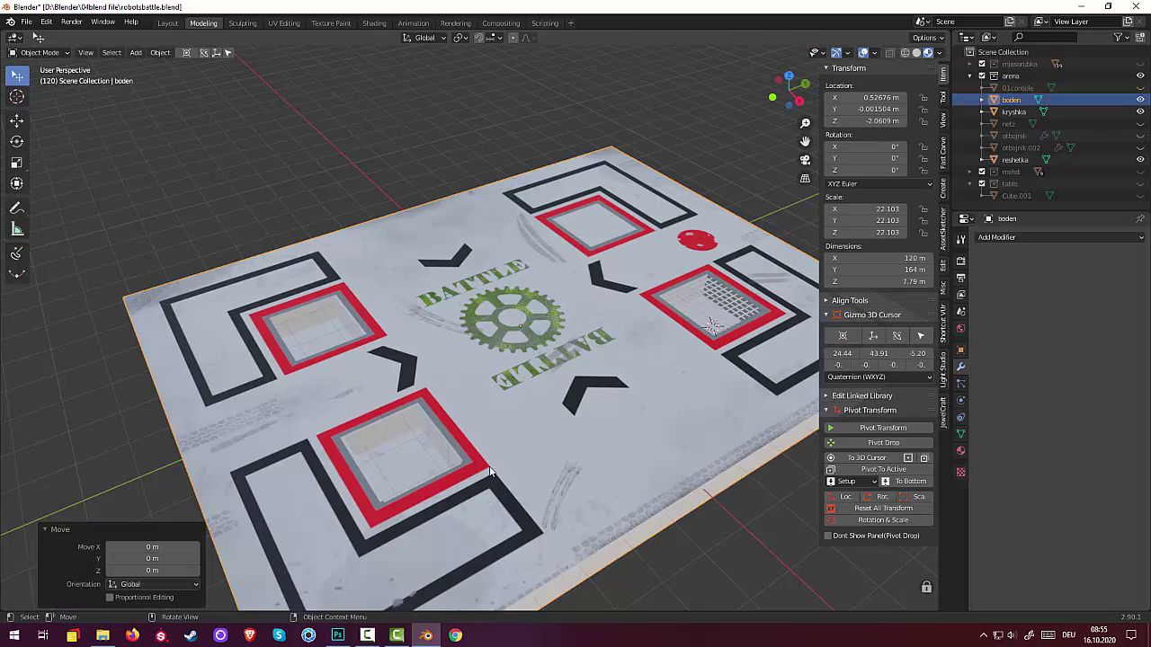
{"action": "middle_click_drag", "start_coordinate": [501, 506], "coordinate": [484, 526]}
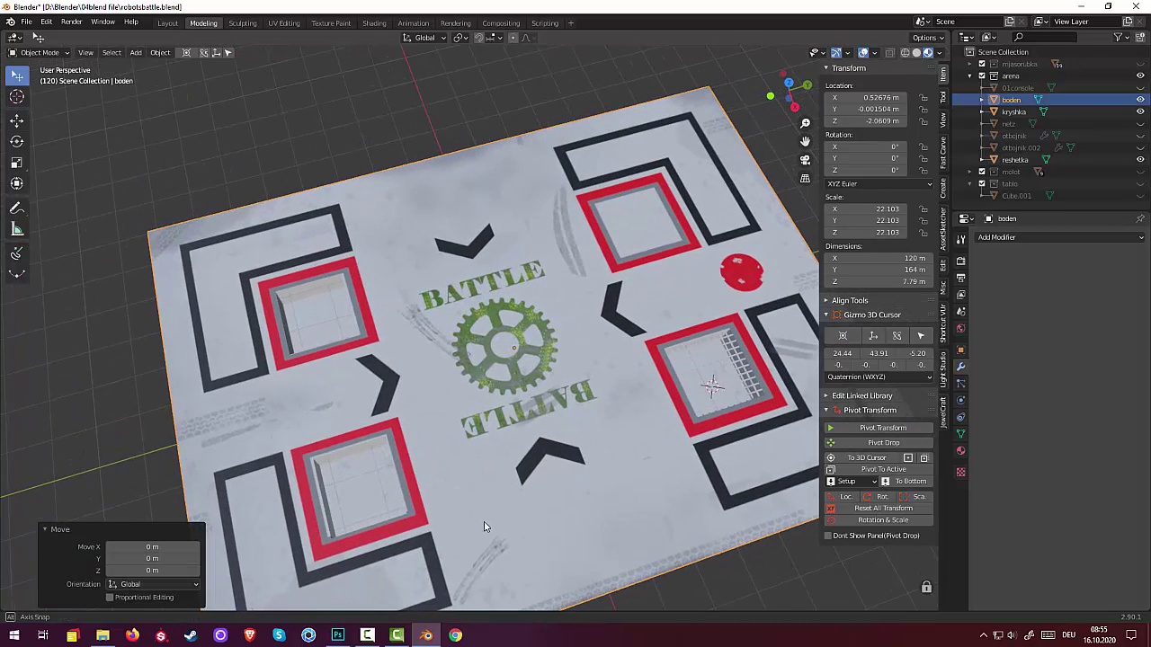
{"action": "left_click", "coordinate": [40, 53]}
{"action": "left_click", "coordinate": [39, 80]}
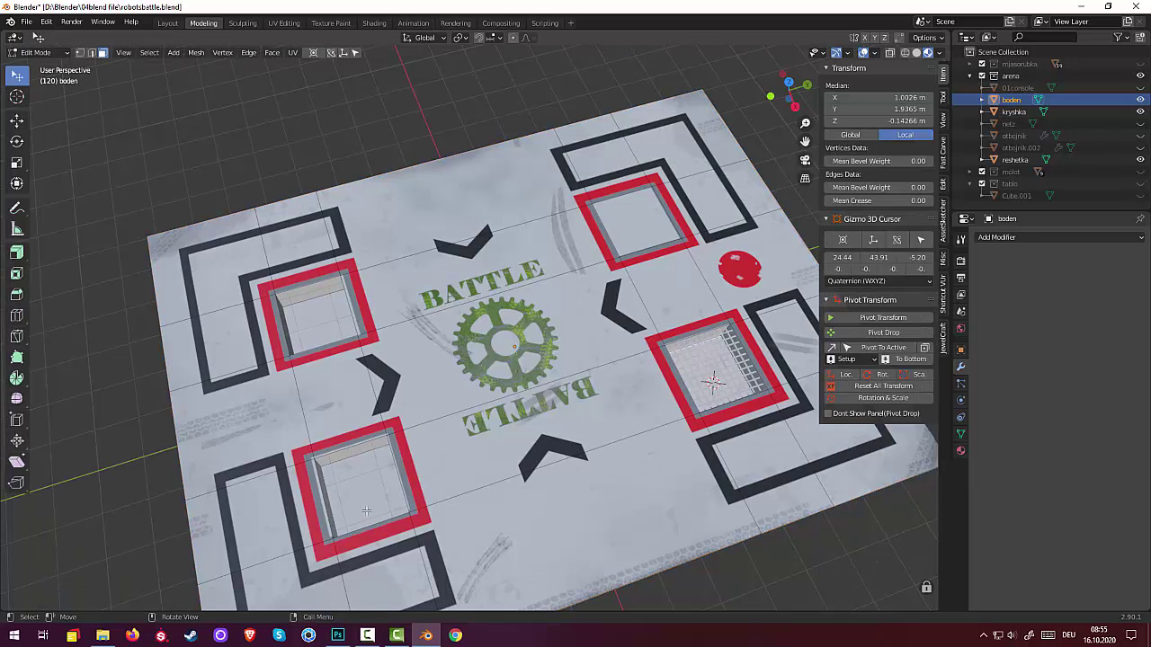
{"action": "middle_click_drag", "start_coordinate": [559, 522], "coordinate": [542, 484]}
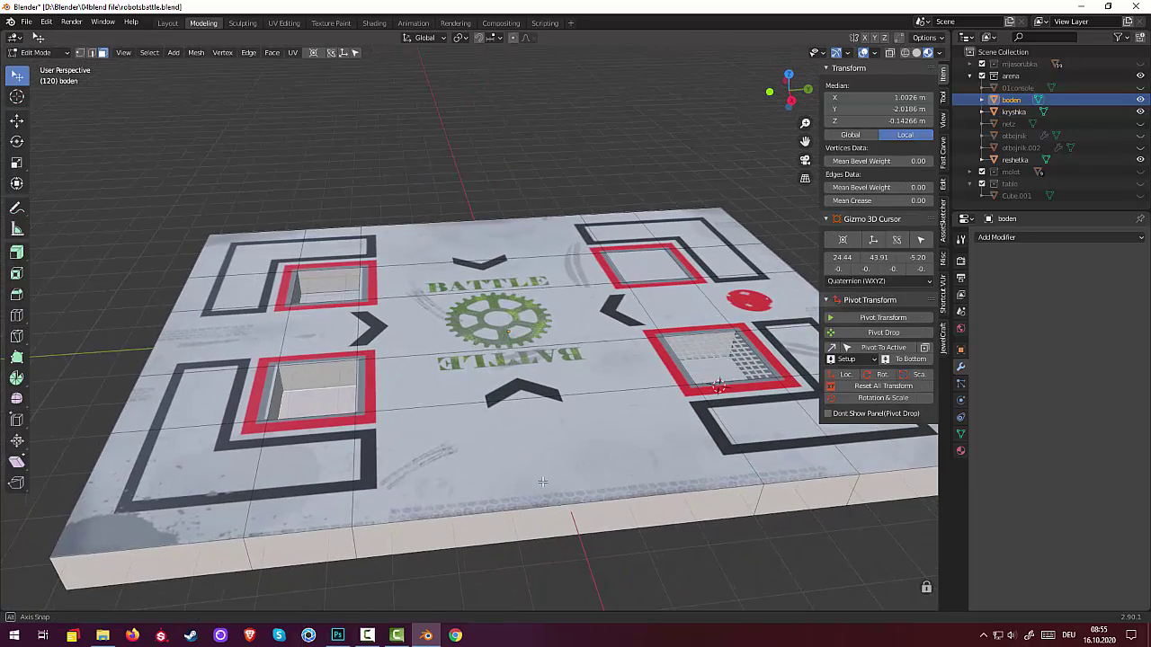
{"action": "left_click", "coordinate": [39, 52]}
{"action": "left_click", "coordinate": [48, 69]}
{"action": "left_click", "coordinate": [66, 155]}
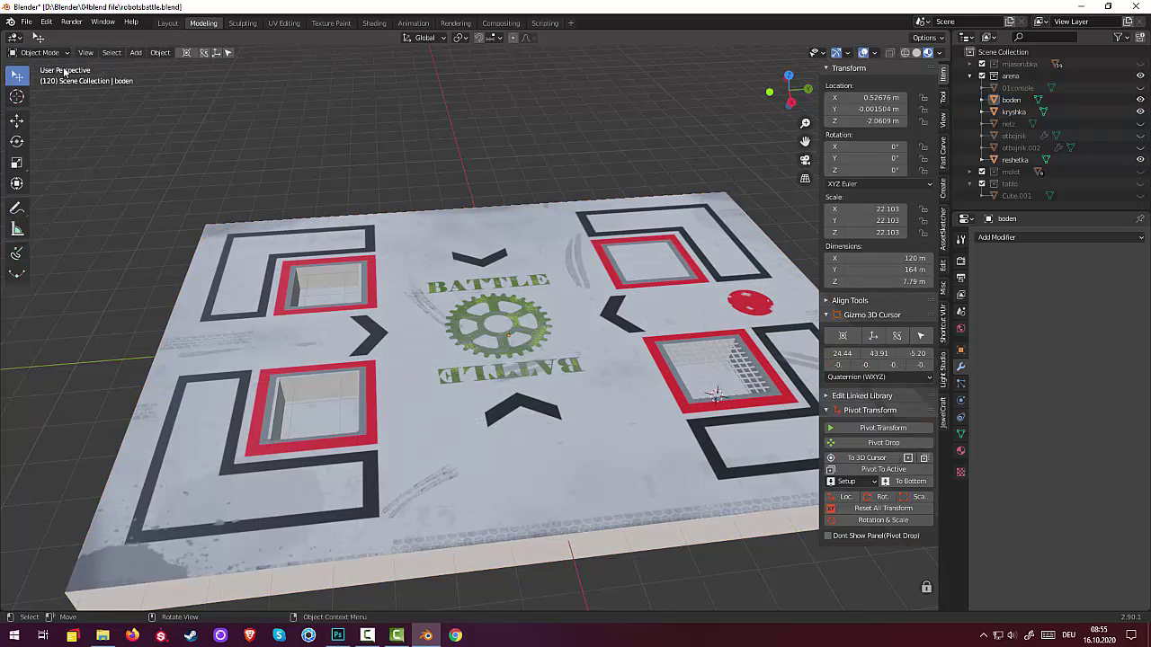
{"action": "left_click", "coordinate": [40, 52]}
{"action": "left_click", "coordinate": [39, 80]}
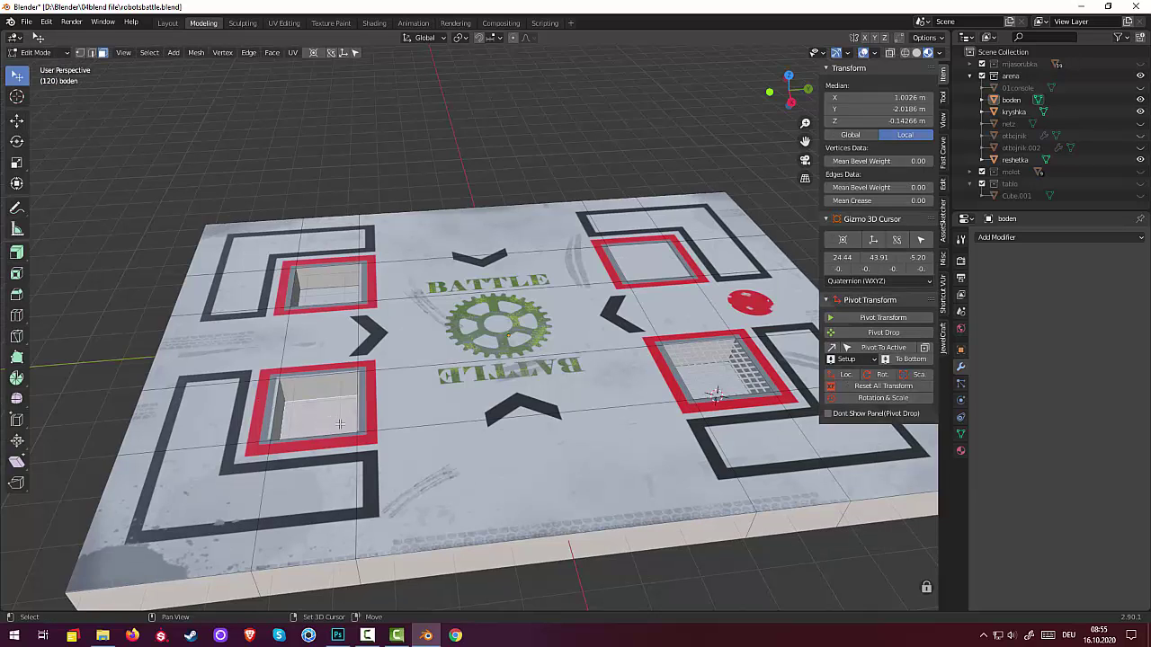
Step: Lift the selected pit face upward along Z, then select only that raised square
{"action": "key", "text": "g"}
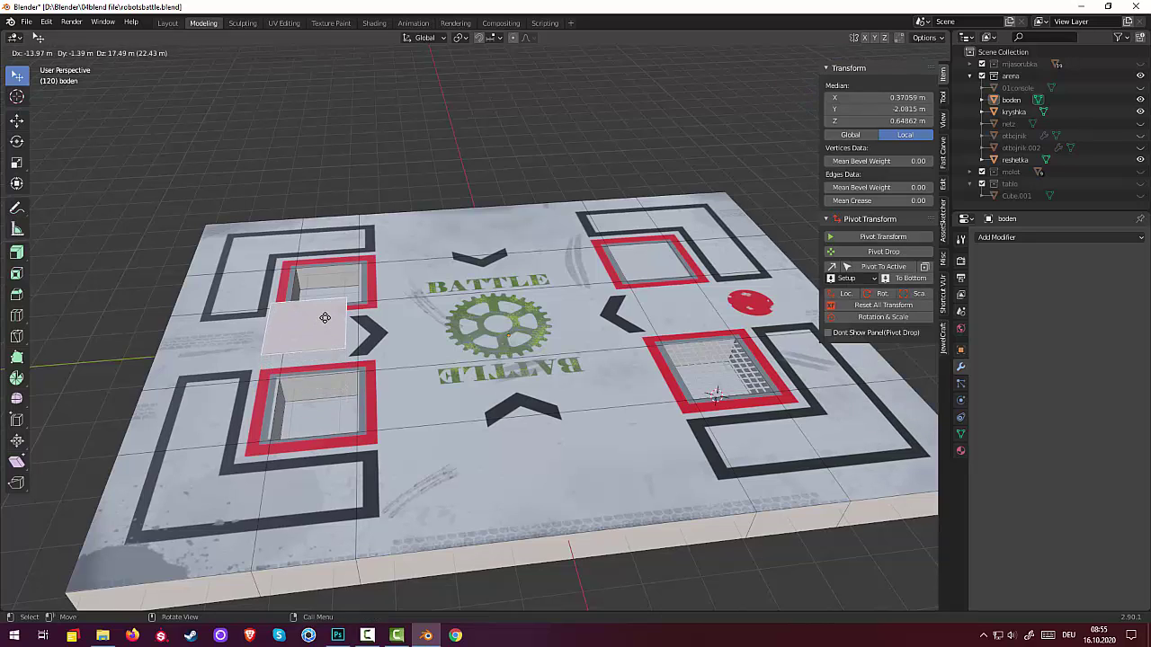
{"action": "key", "text": "z"}
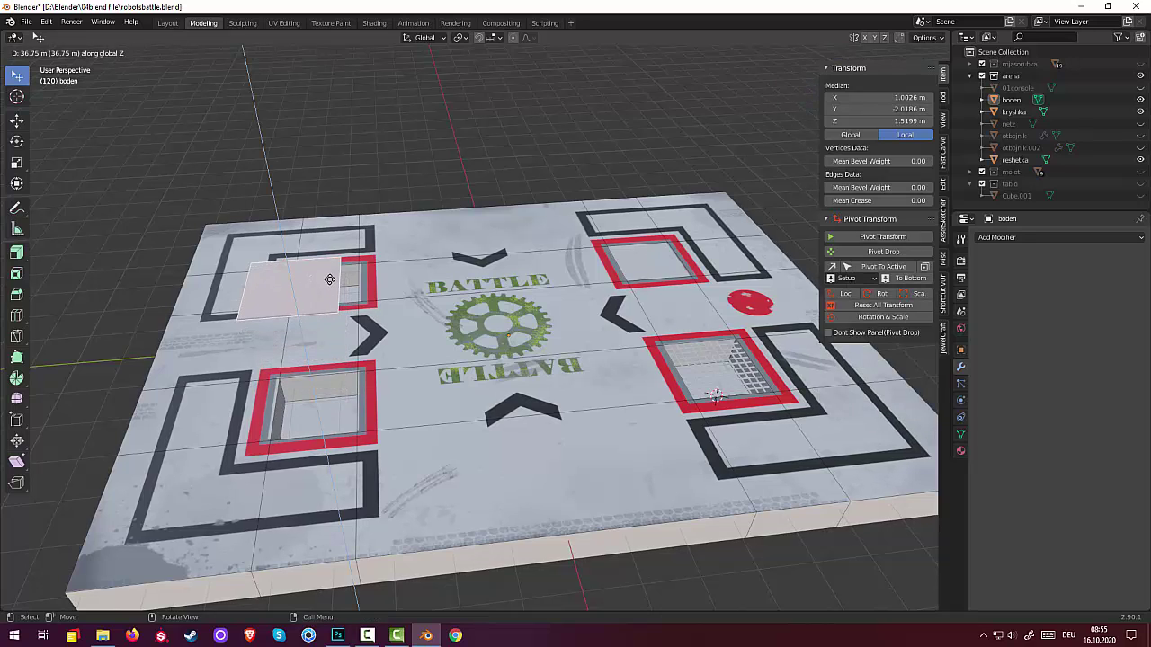
{"action": "left_click", "coordinate": [331, 266]}
{"action": "left_click", "coordinate": [422, 380]}
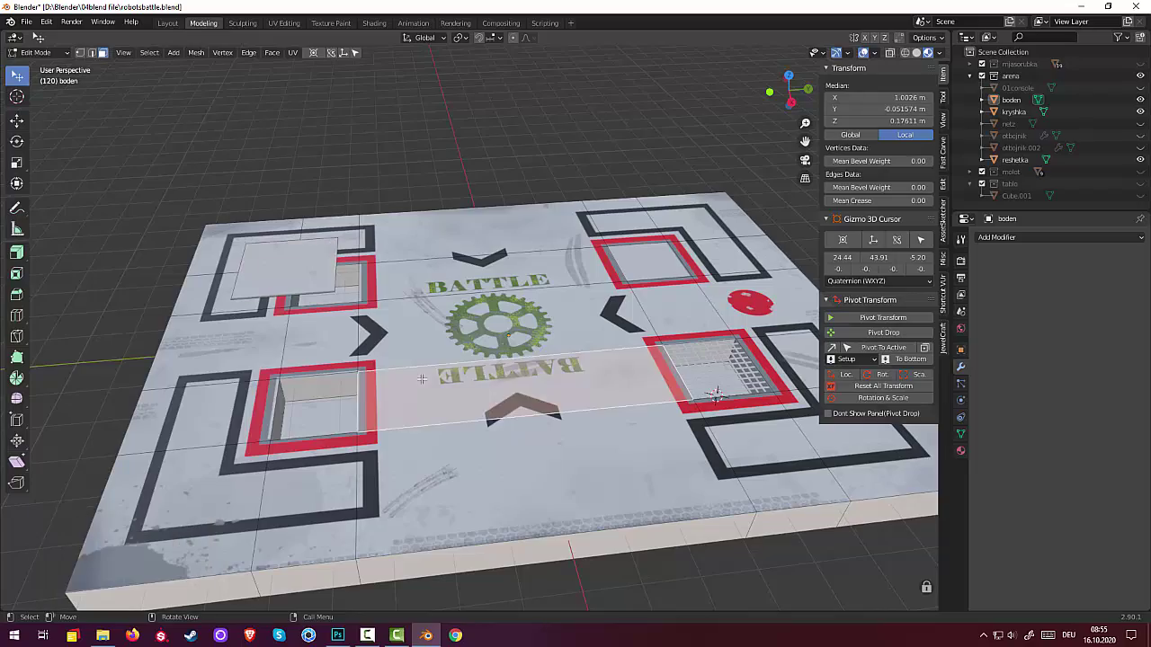
{"action": "mouse_move", "coordinate": [423, 380]}
{"action": "middle_mouse_down"}
{"action": "mouse_move", "coordinate": [447, 416]}
{"action": "mouse_move", "coordinate": [412, 422]}
{"action": "mouse_move", "coordinate": [420, 433]}
{"action": "middle_mouse_up"}
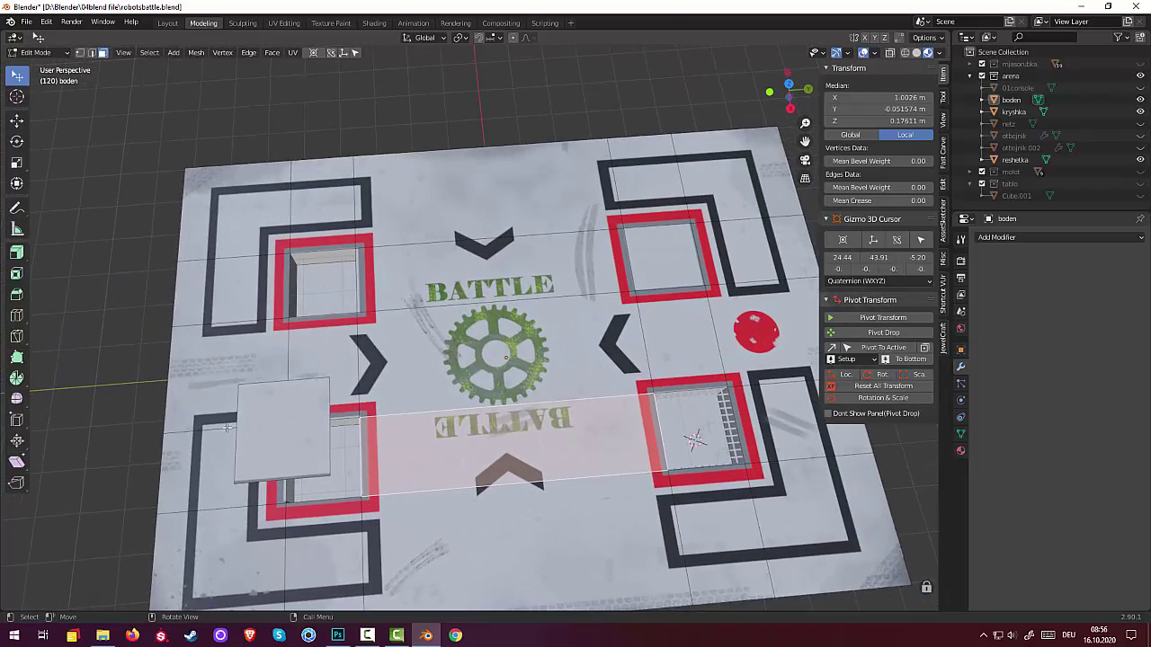
{"action": "left_click", "coordinate": [288, 444]}
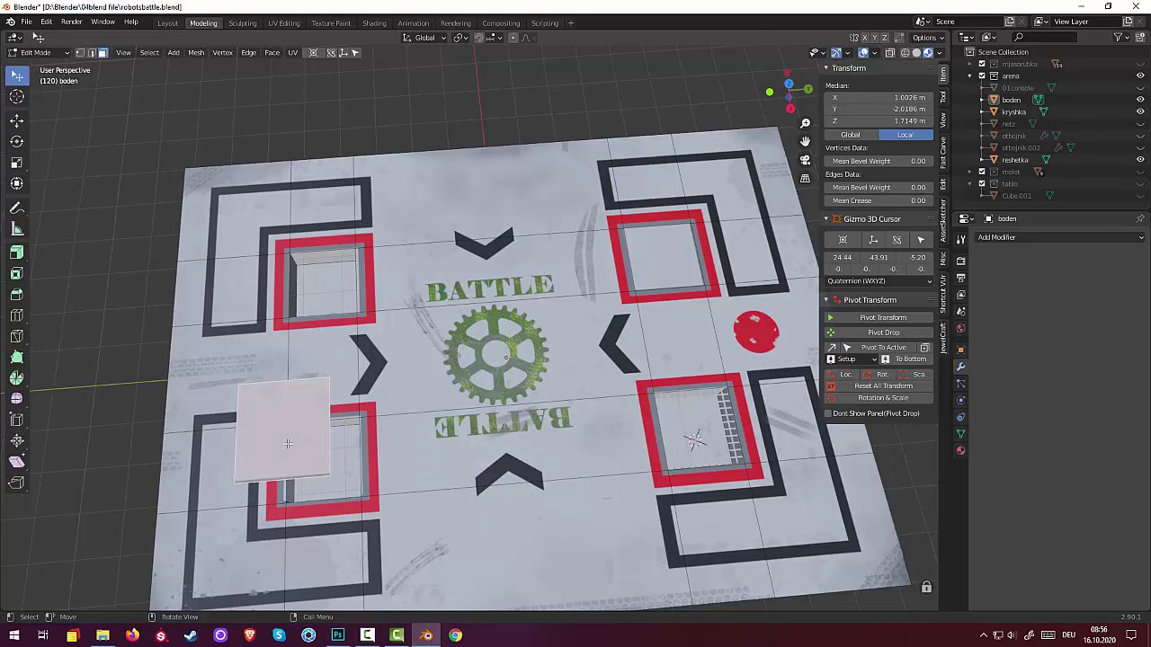
{"action": "middle_click_drag", "start_coordinate": [287, 443], "coordinate": [284, 378]}
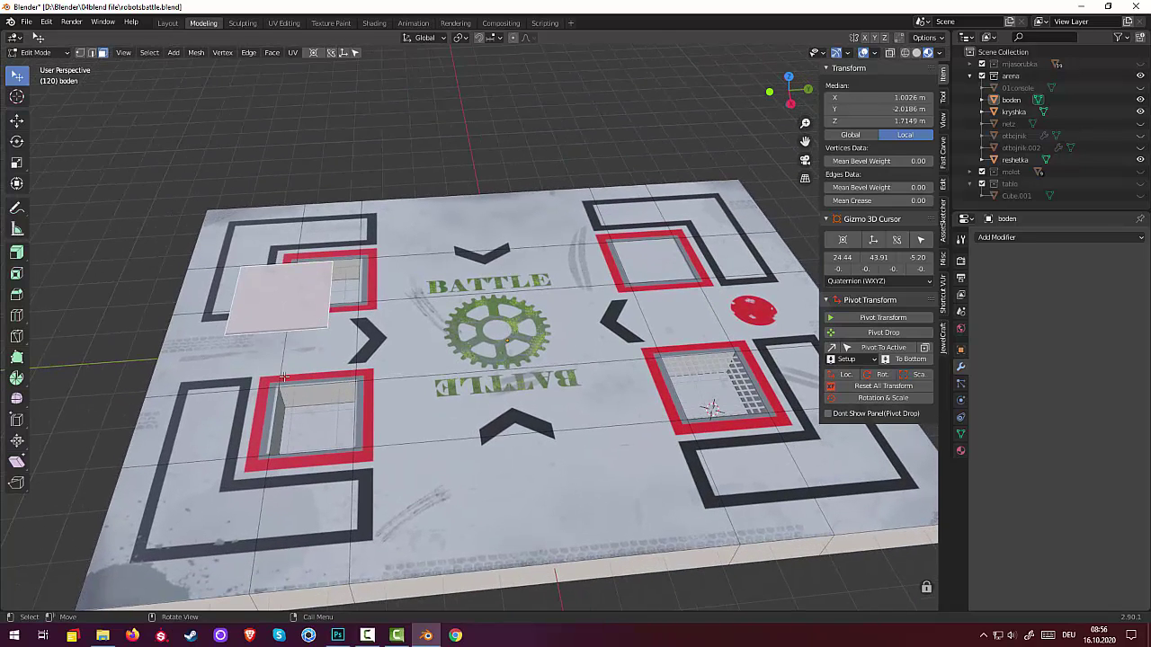
Step: Separate the lifted face into its own object, boden.001, and select it in Object Mode
{"action": "key", "text": "p"}
{"action": "left_click", "coordinate": [256, 312]}
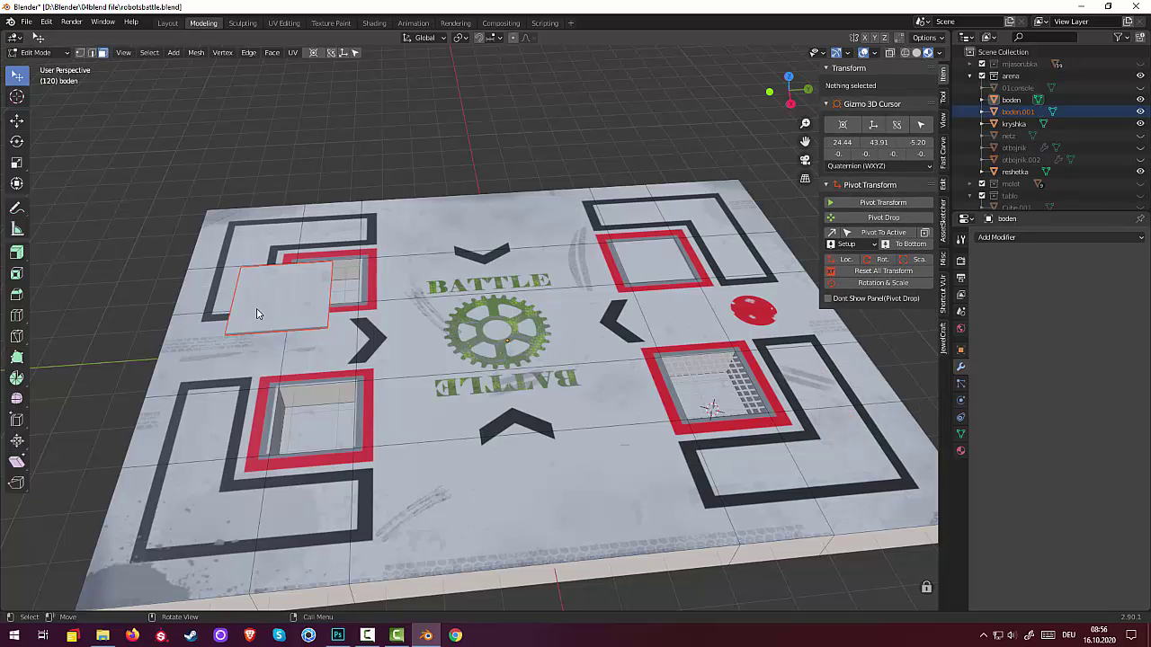
{"action": "left_click", "coordinate": [40, 54]}
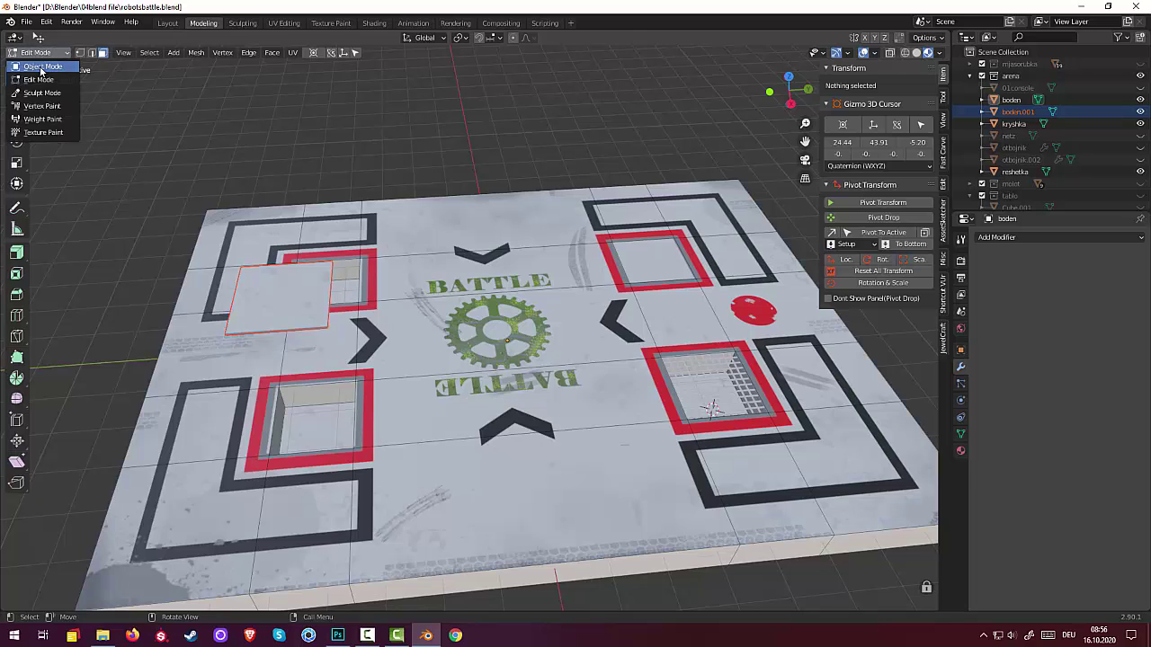
{"action": "left_click", "coordinate": [41, 68]}
{"action": "left_click", "coordinate": [279, 296]}
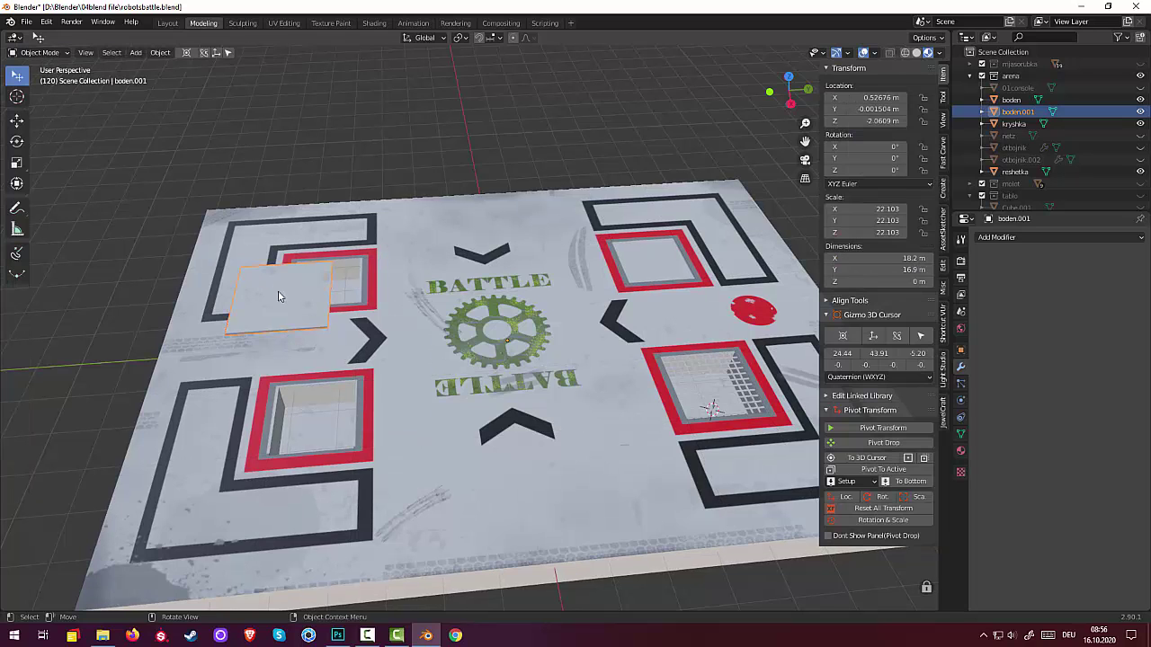
Step: Subdivide the boden.001 panel face with 4 cuts into a 5×5 grid
{"action": "left_click", "coordinate": [41, 52]}
{"action": "left_click", "coordinate": [38, 80]}
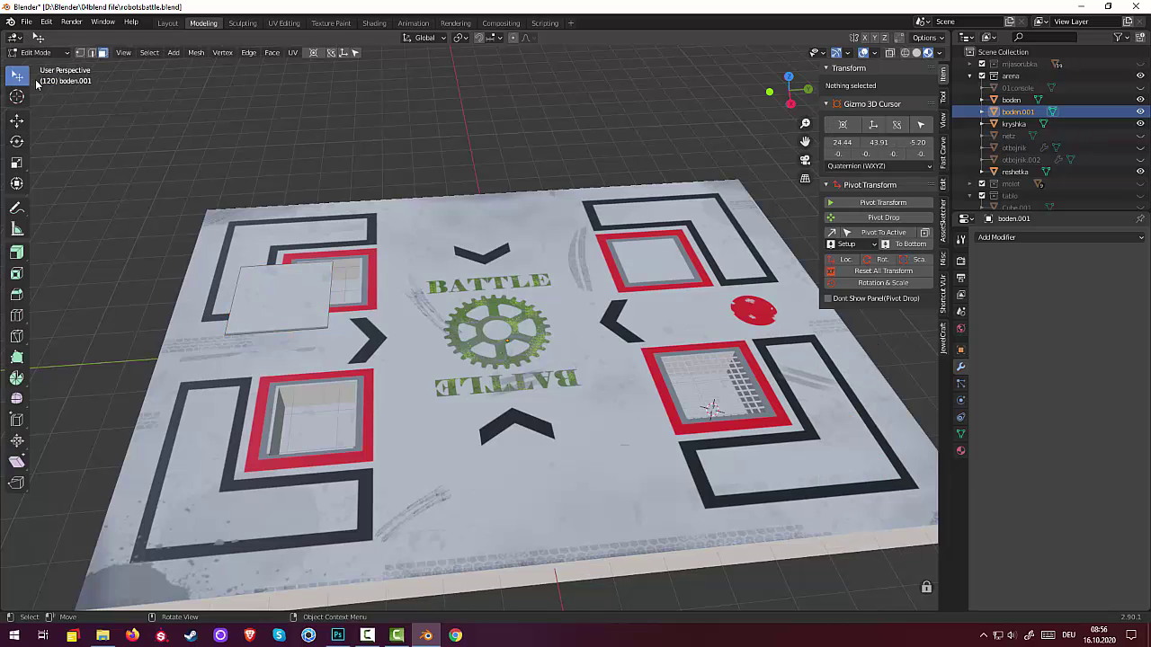
{"action": "middle_click_drag", "start_coordinate": [427, 399], "coordinate": [389, 456]}
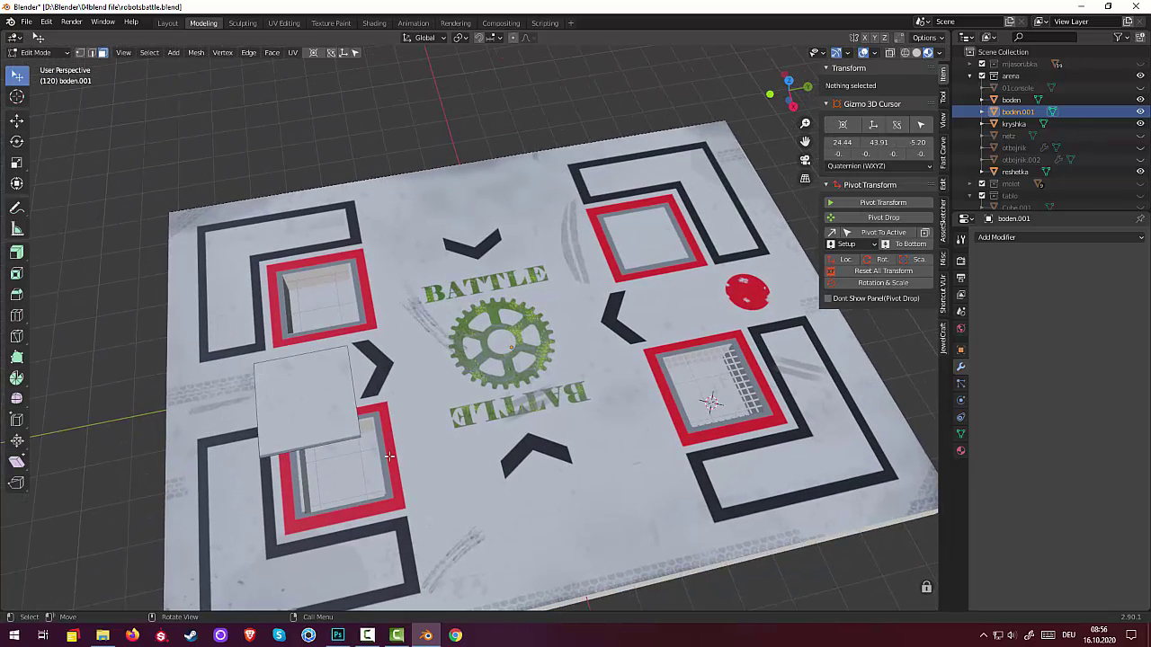
{"action": "left_click", "coordinate": [332, 433]}
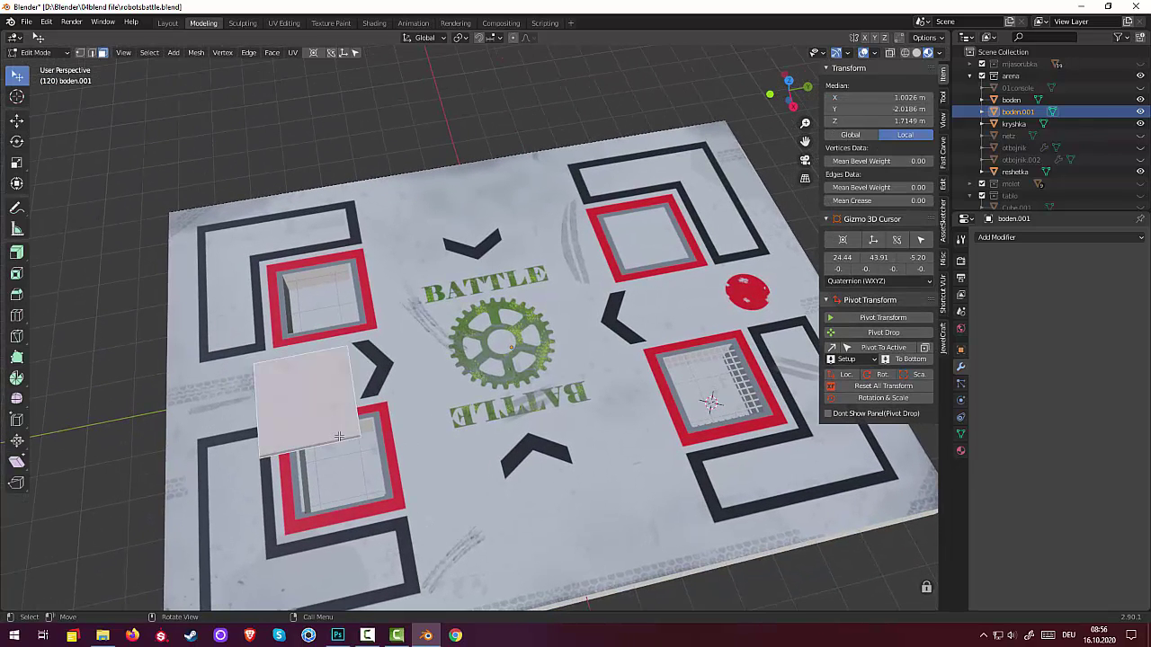
{"action": "right_click", "coordinate": [335, 428]}
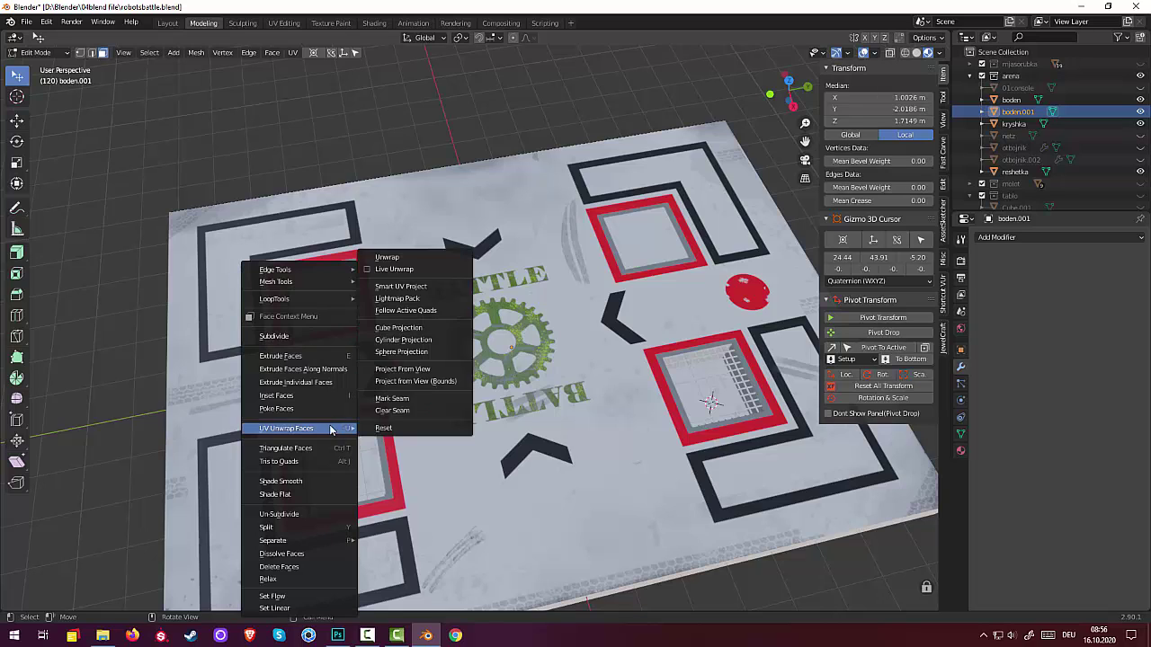
{"action": "left_click", "coordinate": [287, 343]}
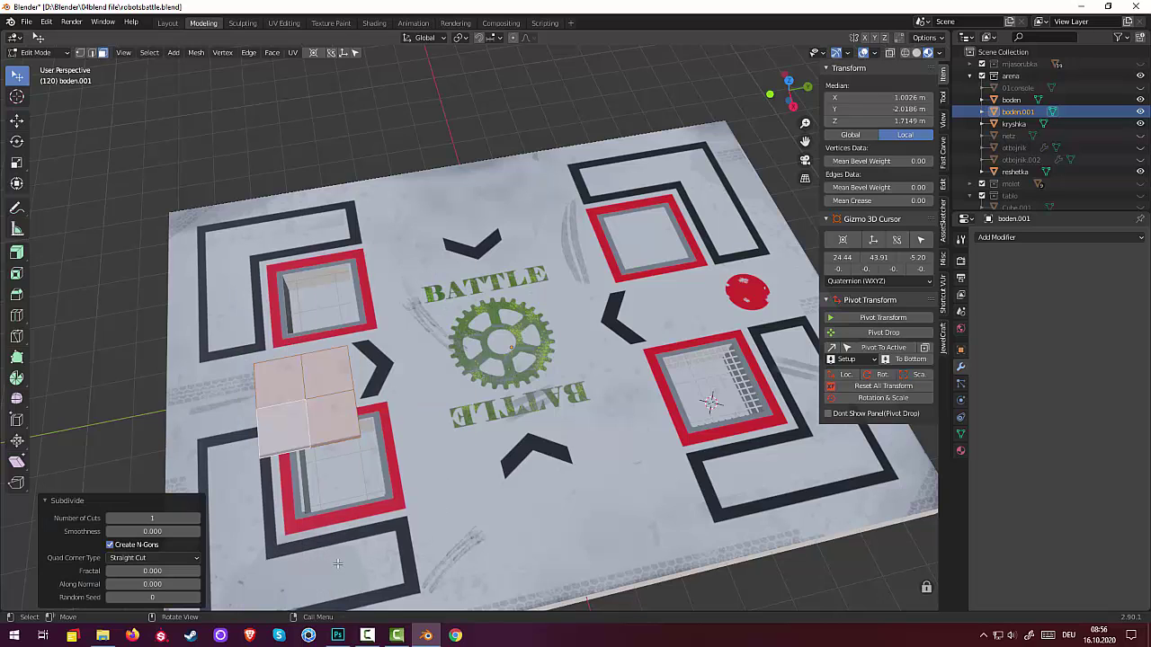
{"action": "left_click", "coordinate": [197, 519]}
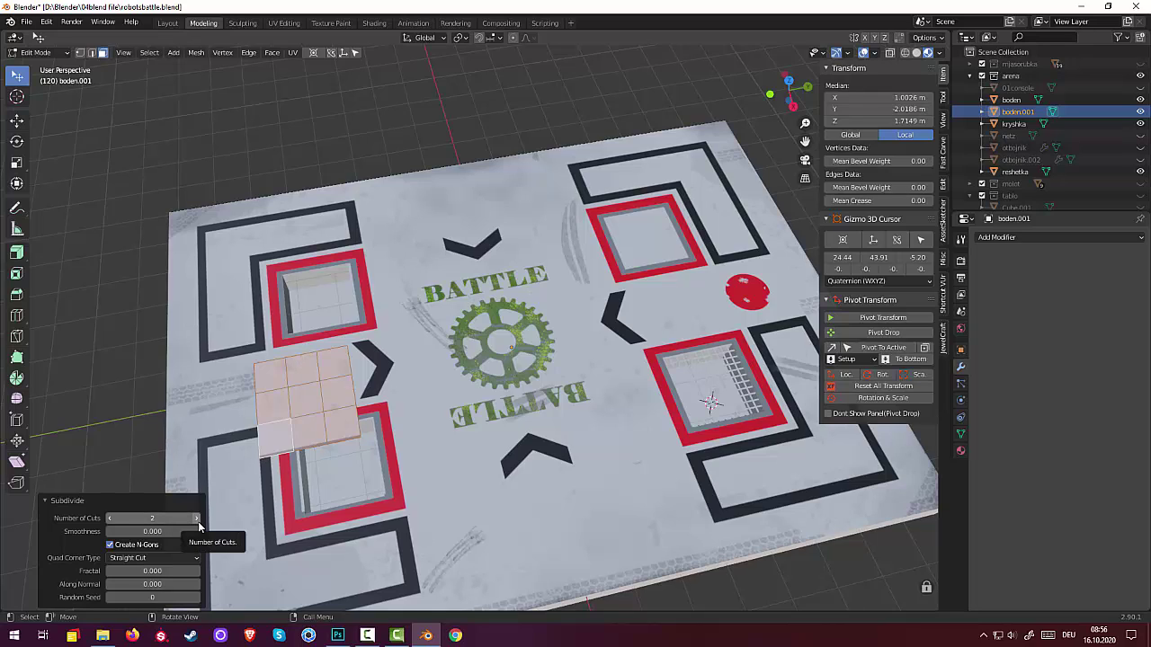
{"action": "left_click", "coordinate": [197, 519]}
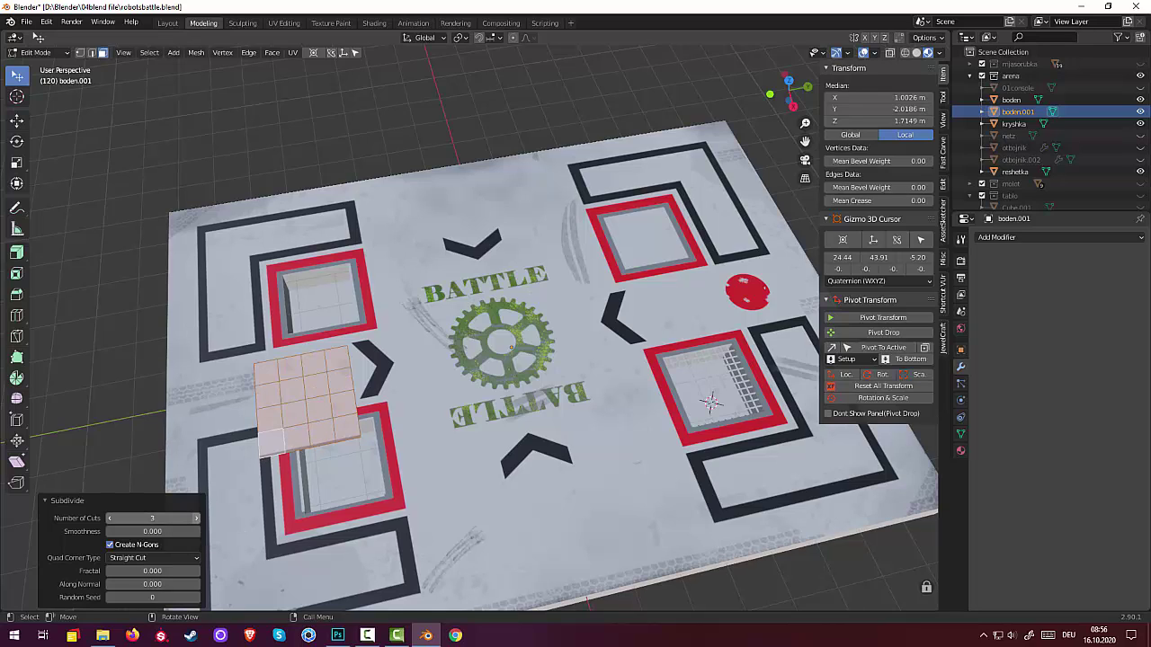
{"action": "left_click", "coordinate": [196, 518]}
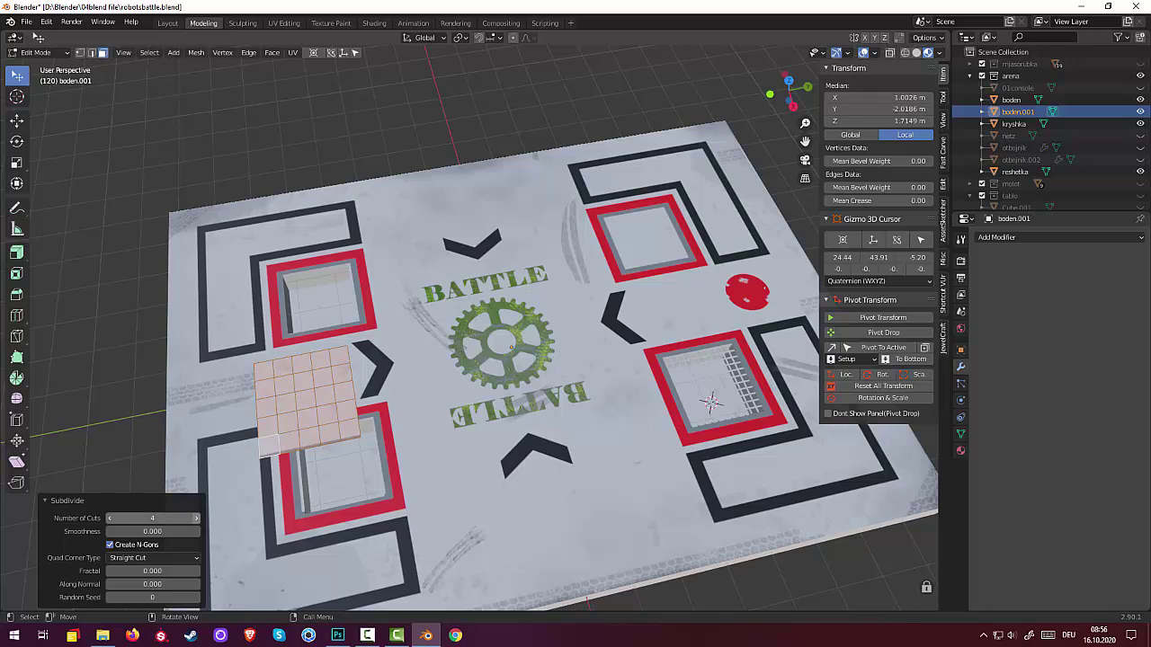
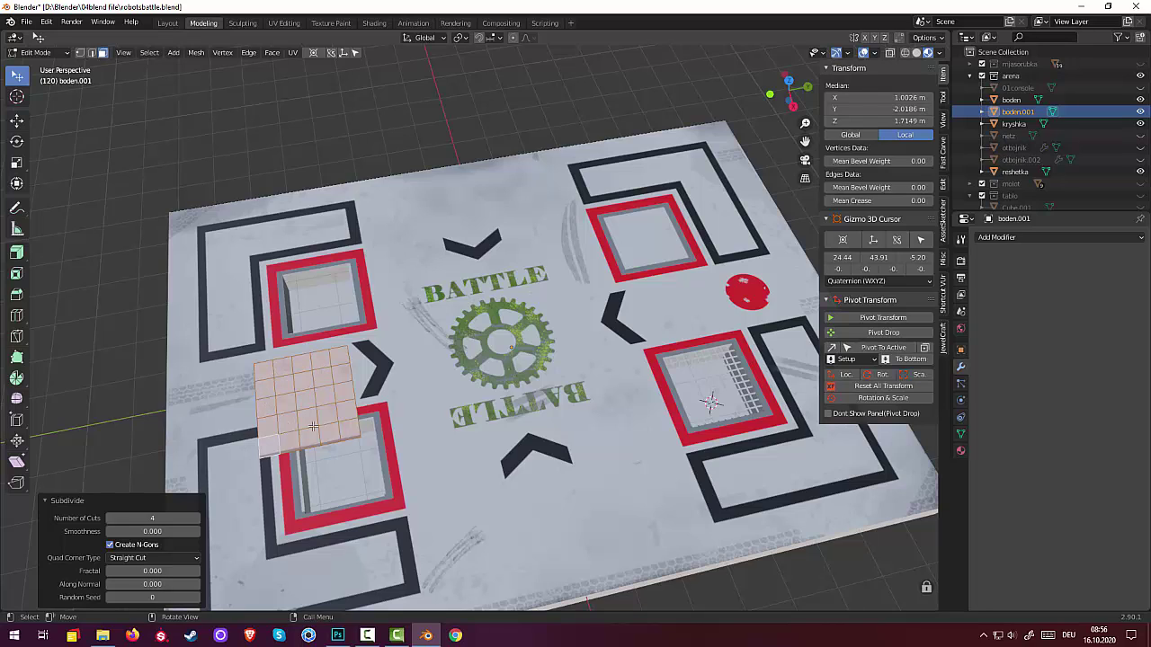
Step: Deselect the grid faces, switch to vertex select, and start bevelling one grid vertex
{"action": "left_click", "coordinate": [532, 503]}
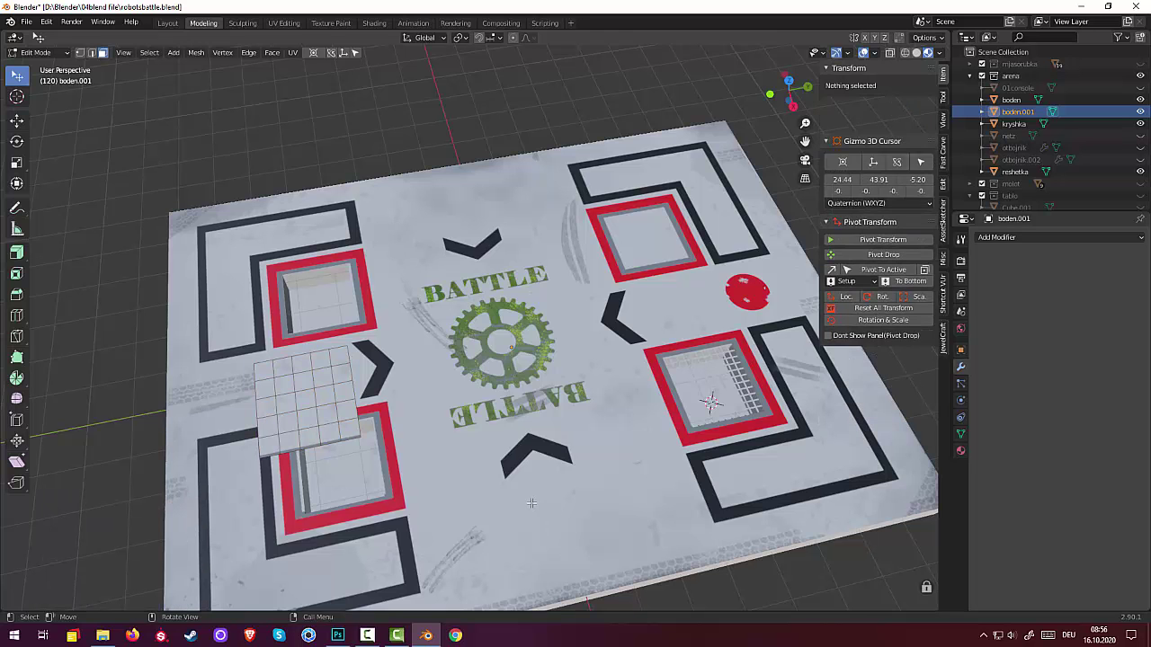
{"action": "scroll", "coordinate": [280, 418], "scroll_direction": "up", "scroll_amount": 4}
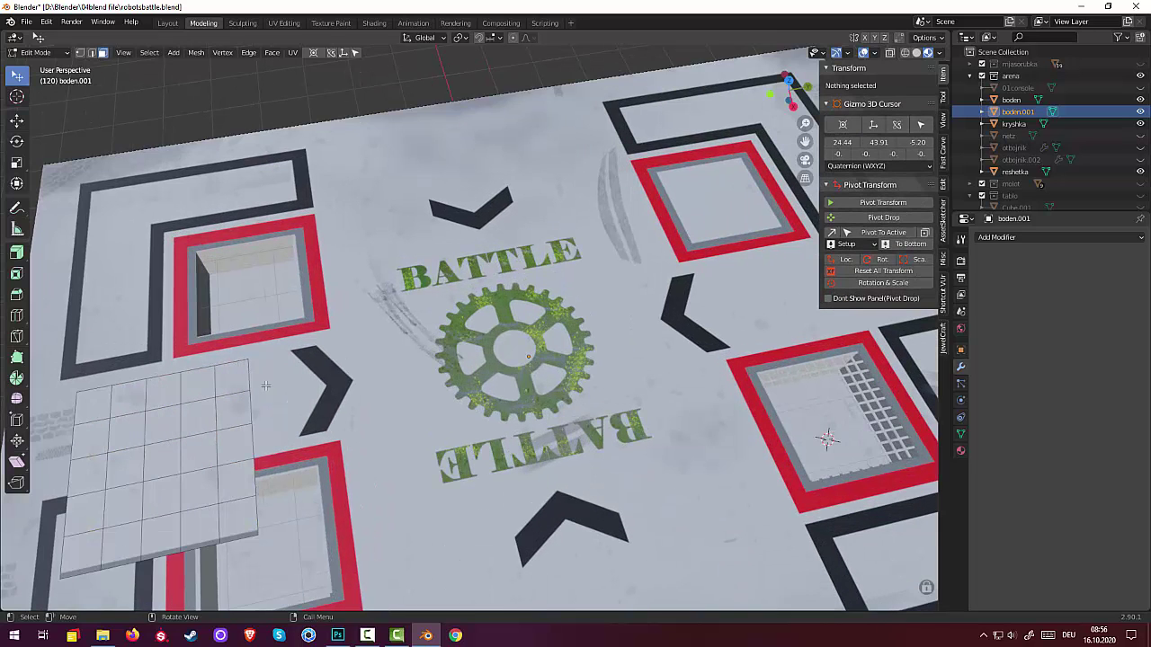
{"action": "mouse_move", "coordinate": [279, 418]}
{"action": "middle_mouse_down"}
{"action": "mouse_move", "coordinate": [513, 382]}
{"action": "mouse_move", "coordinate": [275, 282]}
{"action": "middle_mouse_up"}
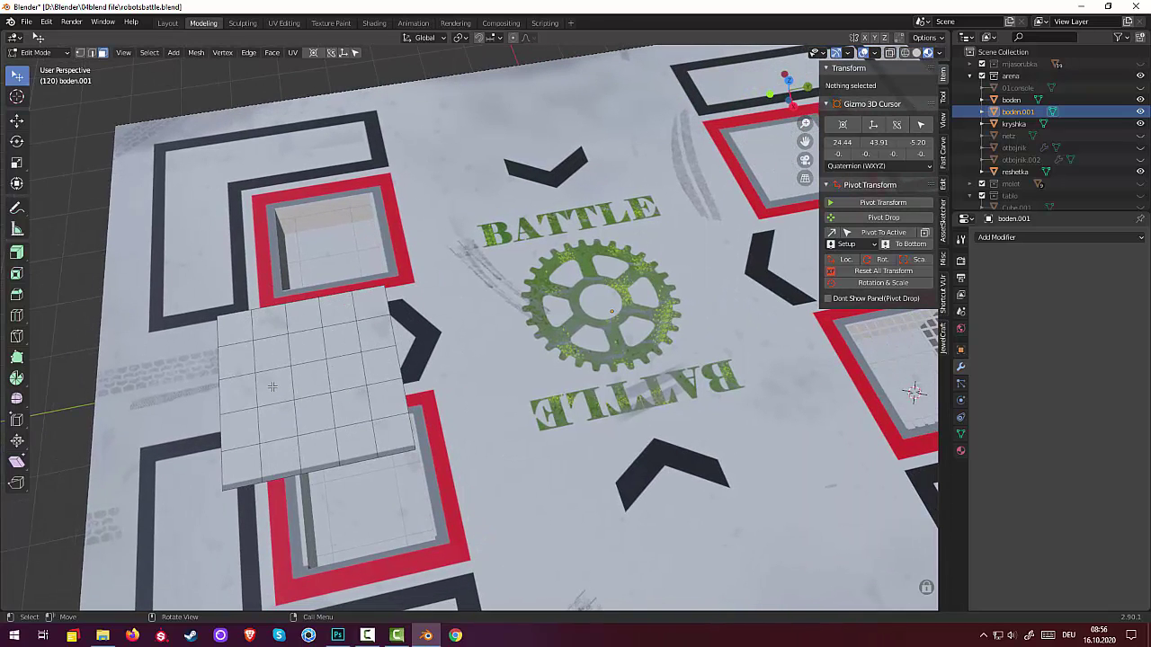
{"action": "left_click", "coordinate": [80, 53]}
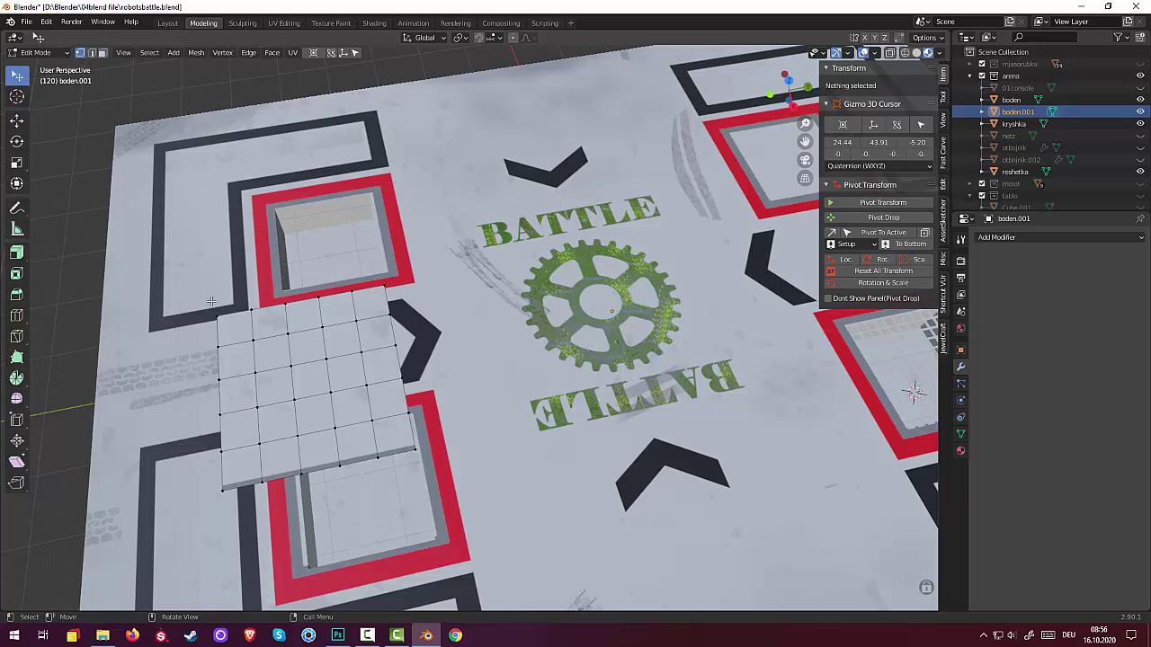
{"action": "left_click", "coordinate": [253, 340]}
{"action": "key", "text": "k"}
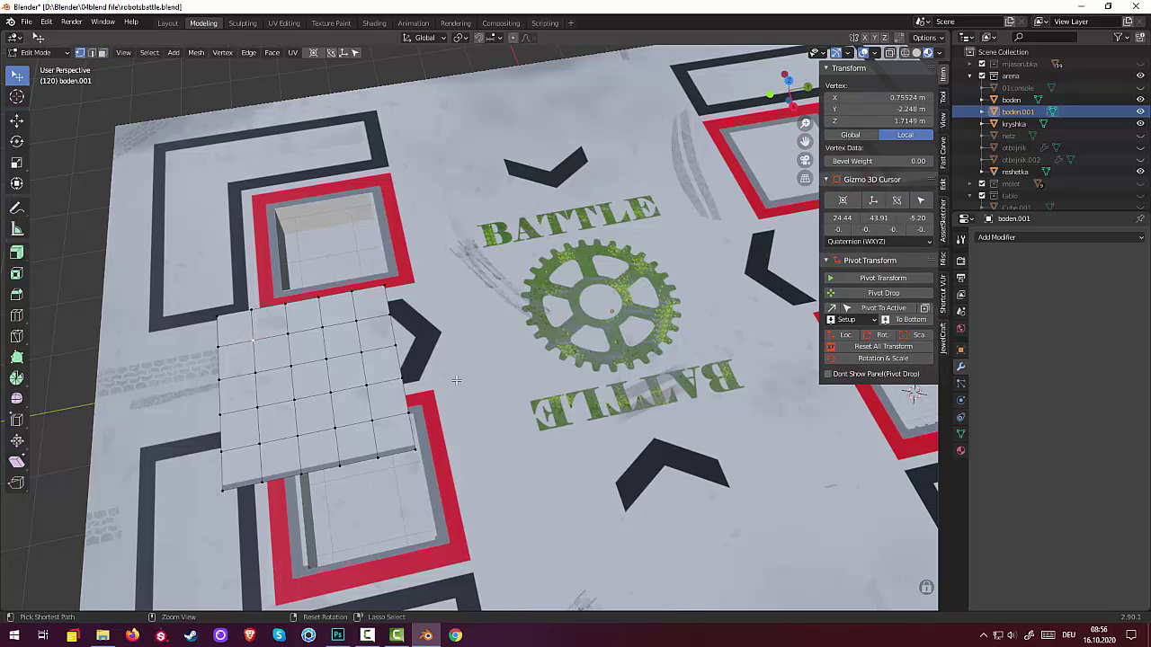
{"action": "left_click", "coordinate": [253, 340]}
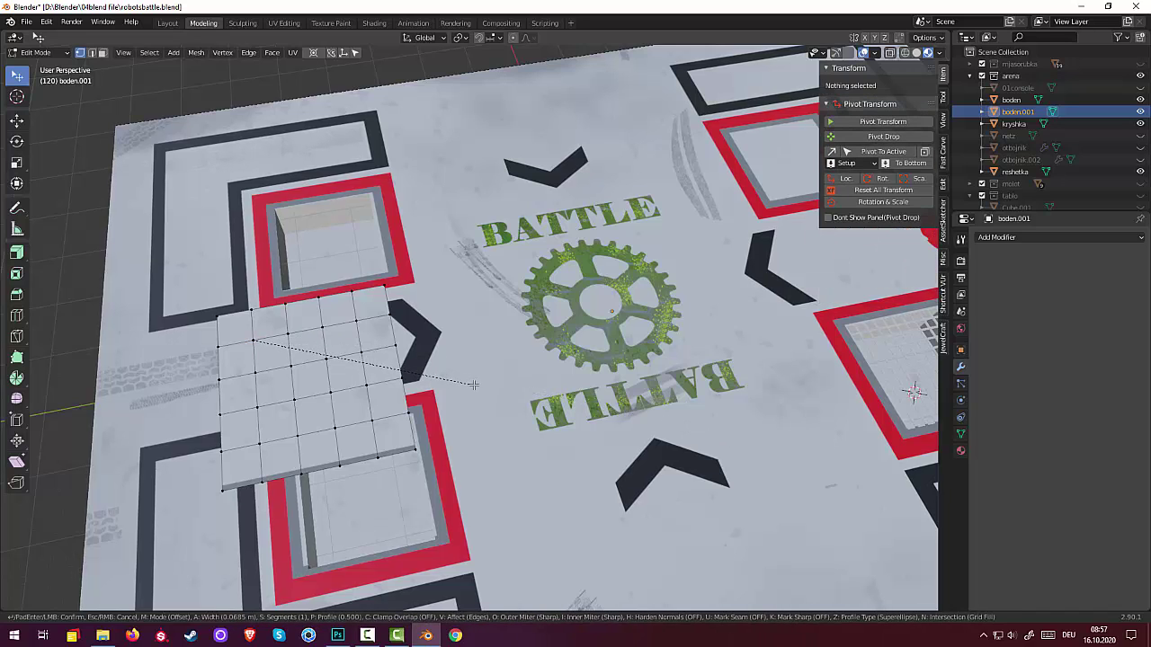
Step: Confirm the vertex bevel and make its width slightly narrower
{"action": "left_click", "coordinate": [423, 382]}
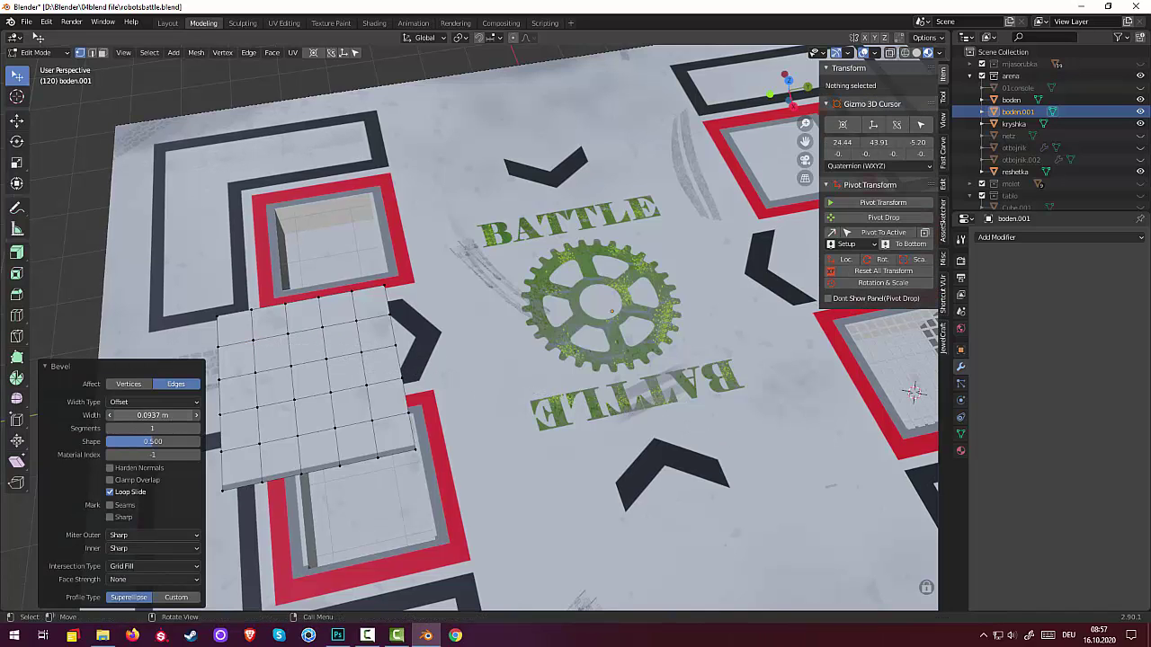
{"action": "scroll", "coordinate": [877, 225], "scroll_direction": "up", "scroll_amount": 2}
{"action": "mouse_move", "coordinate": [153, 415]}
{"action": "left_mouse_down"}
{"action": "mouse_move", "coordinate": [185, 428]}
{"action": "mouse_move", "coordinate": [108, 442]}
{"action": "mouse_move", "coordinate": [175, 441]}
{"action": "mouse_move", "coordinate": [162, 455]}
{"action": "left_mouse_up"}
Step: Clear the vertex selection, orbit slightly around the floor, and bring up the Add Mesh list
{"action": "left_click", "coordinate": [254, 341]}
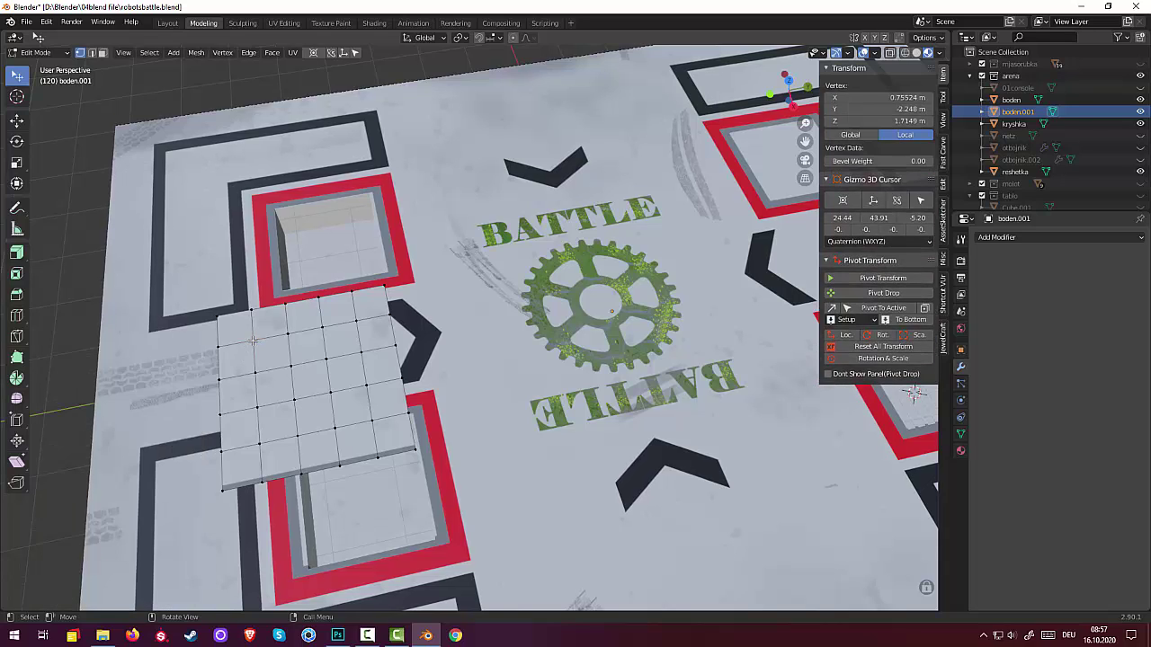
{"action": "left_click", "coordinate": [517, 490]}
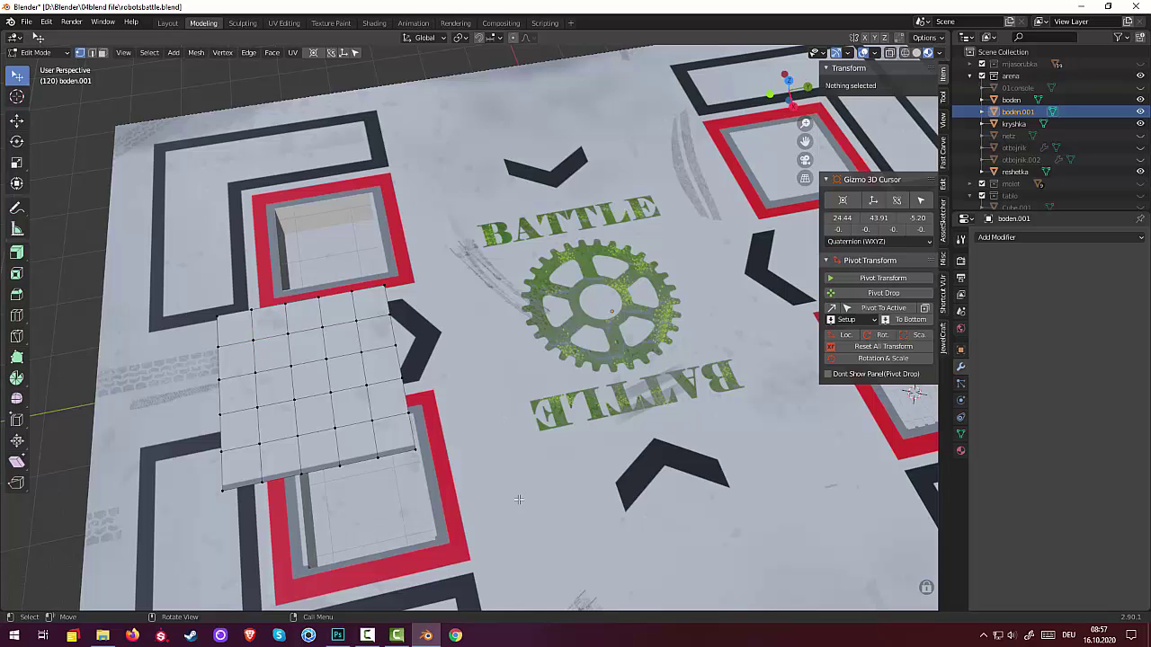
{"action": "middle_click_drag", "start_coordinate": [502, 477], "coordinate": [502, 488]}
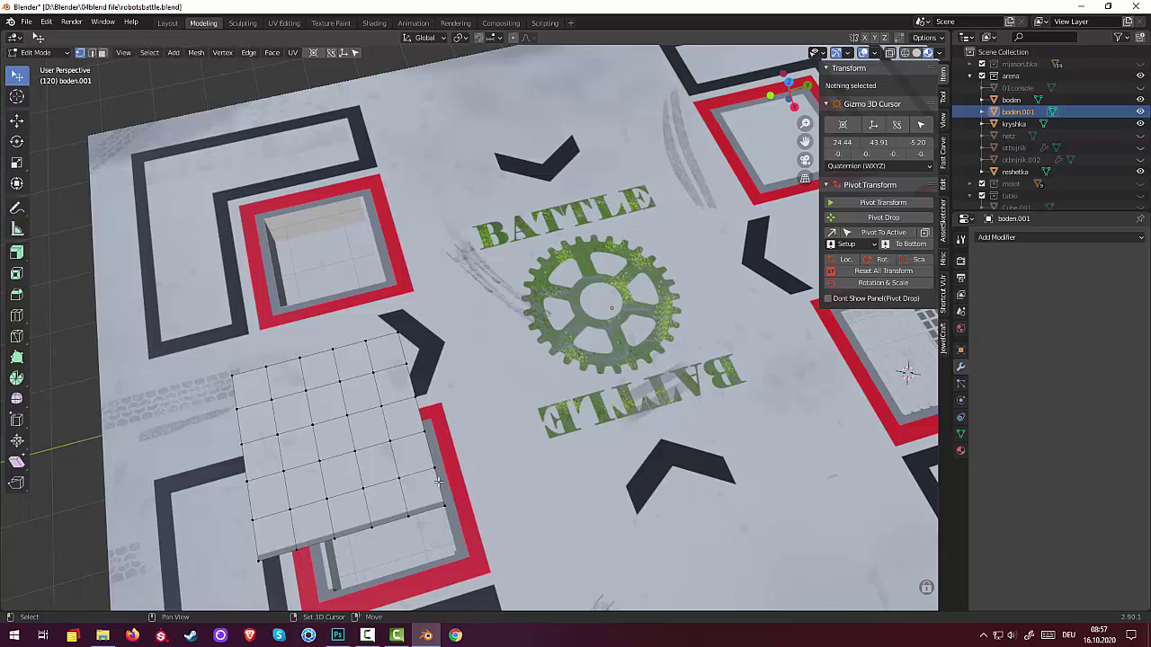
{"action": "key", "text": "shift+a"}
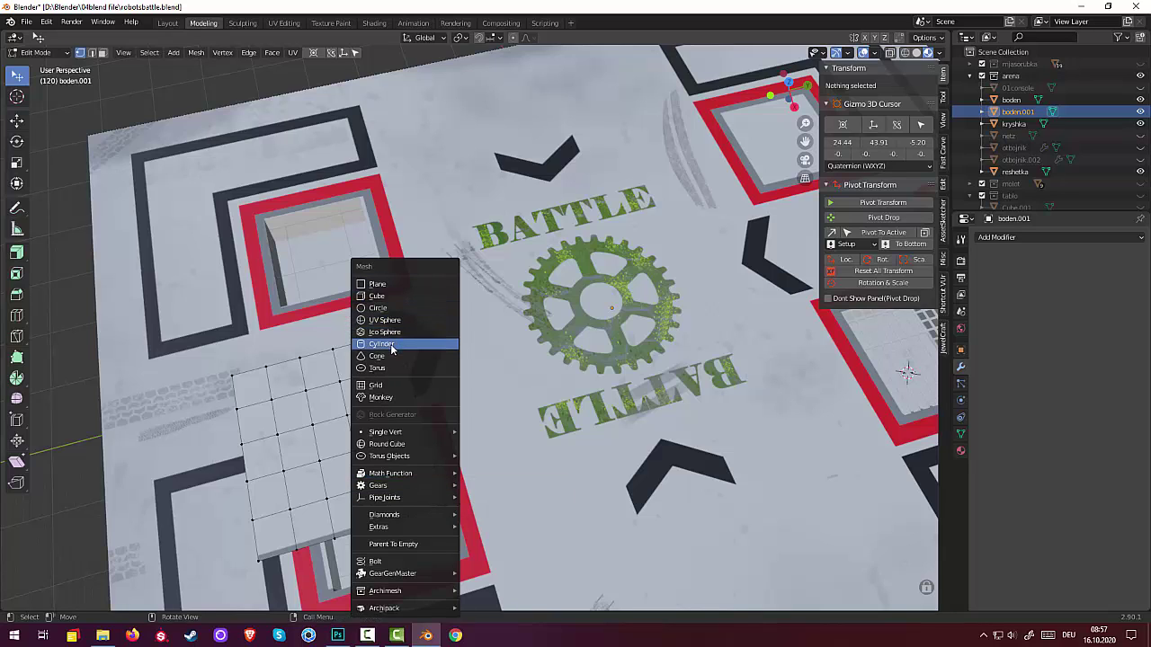
Step: Add a cylinder with an enlarged radius and place it on the gear centre
{"action": "left_click", "coordinate": [392, 345]}
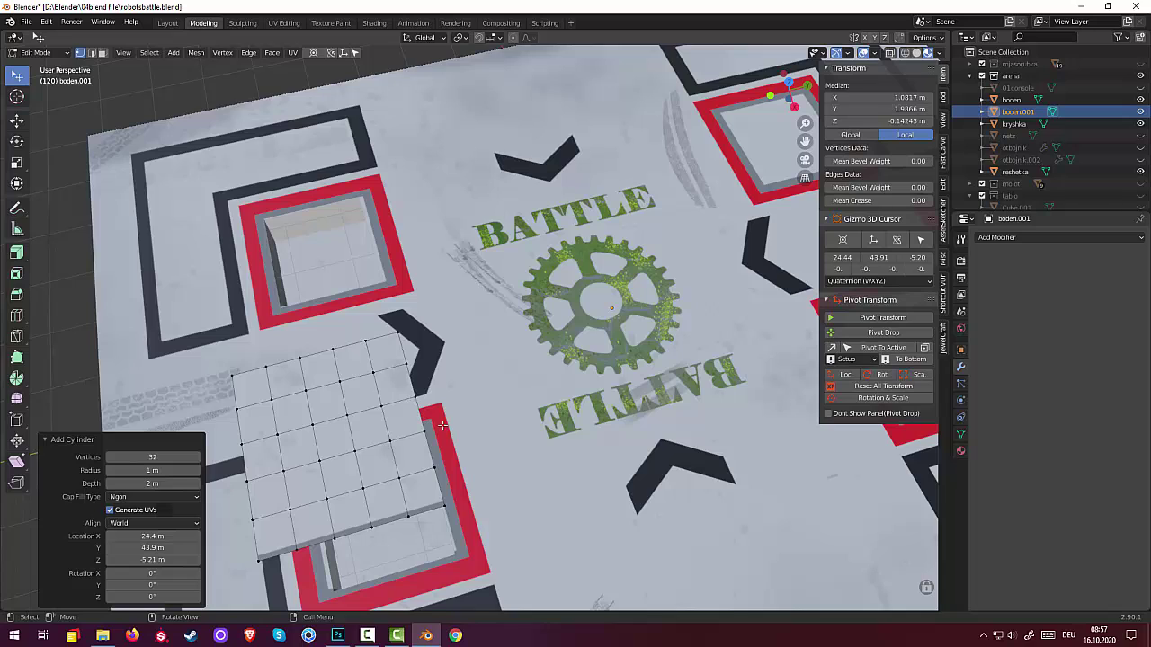
{"action": "scroll", "coordinate": [442, 425], "scroll_direction": "down", "scroll_amount": 4}
{"action": "middle_click_drag", "start_coordinate": [442, 425], "coordinate": [432, 359]}
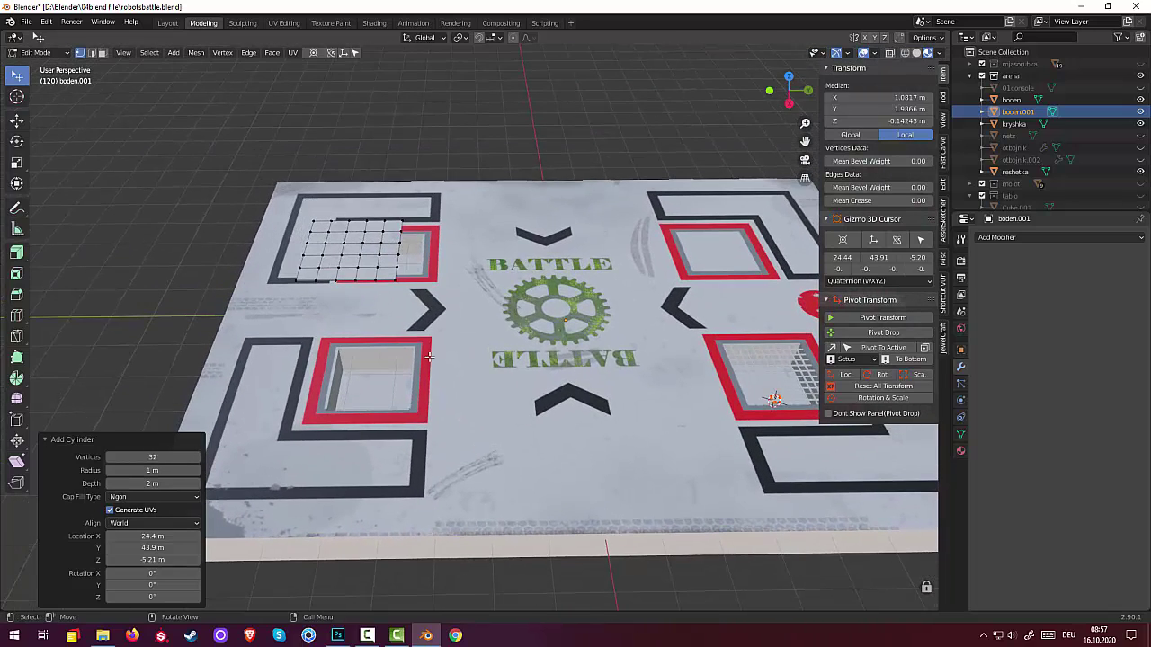
{"action": "left_click_drag", "start_coordinate": [153, 470], "coordinate": [193, 470]}
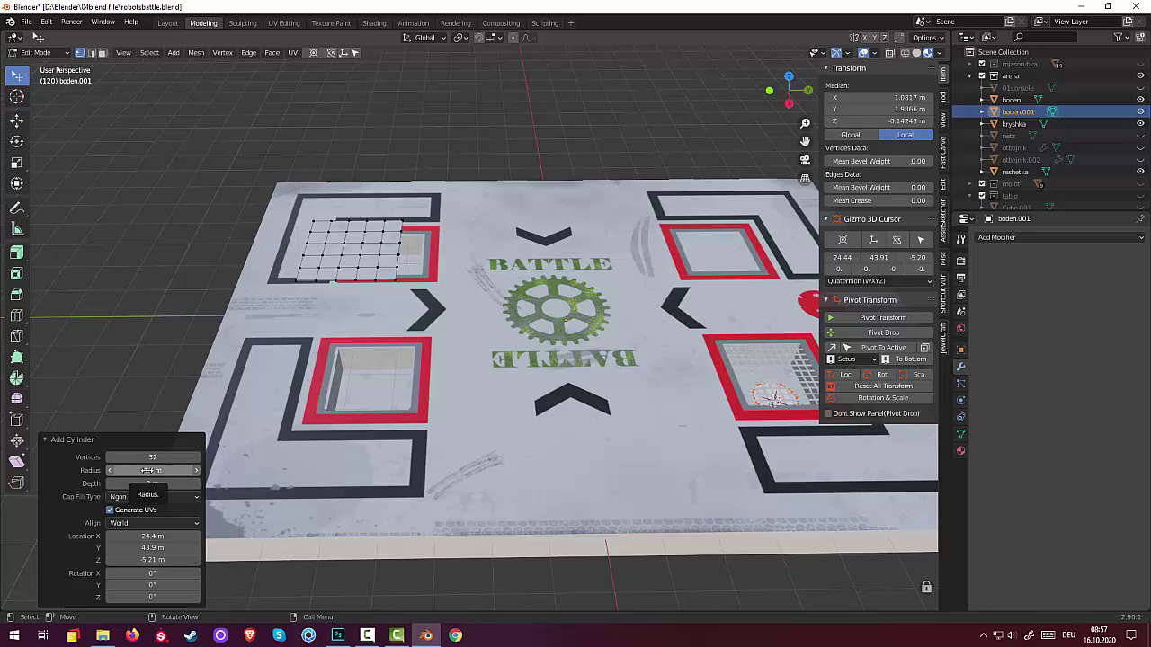
{"action": "key", "text": "g"}
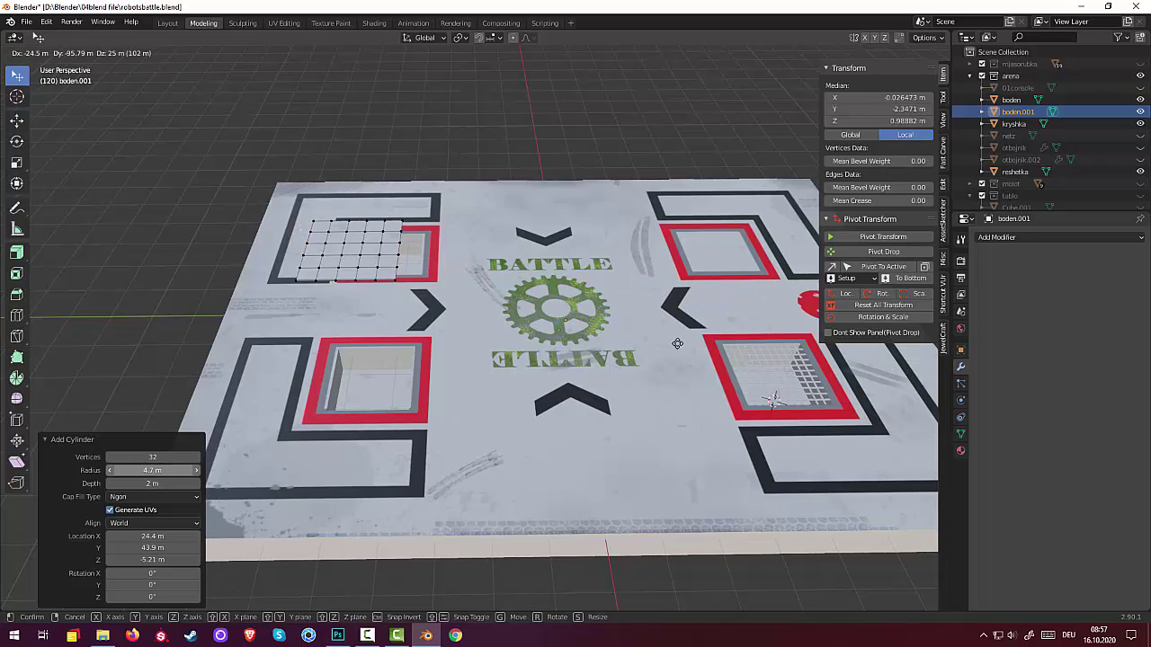
{"action": "left_click", "coordinate": [874, 379]}
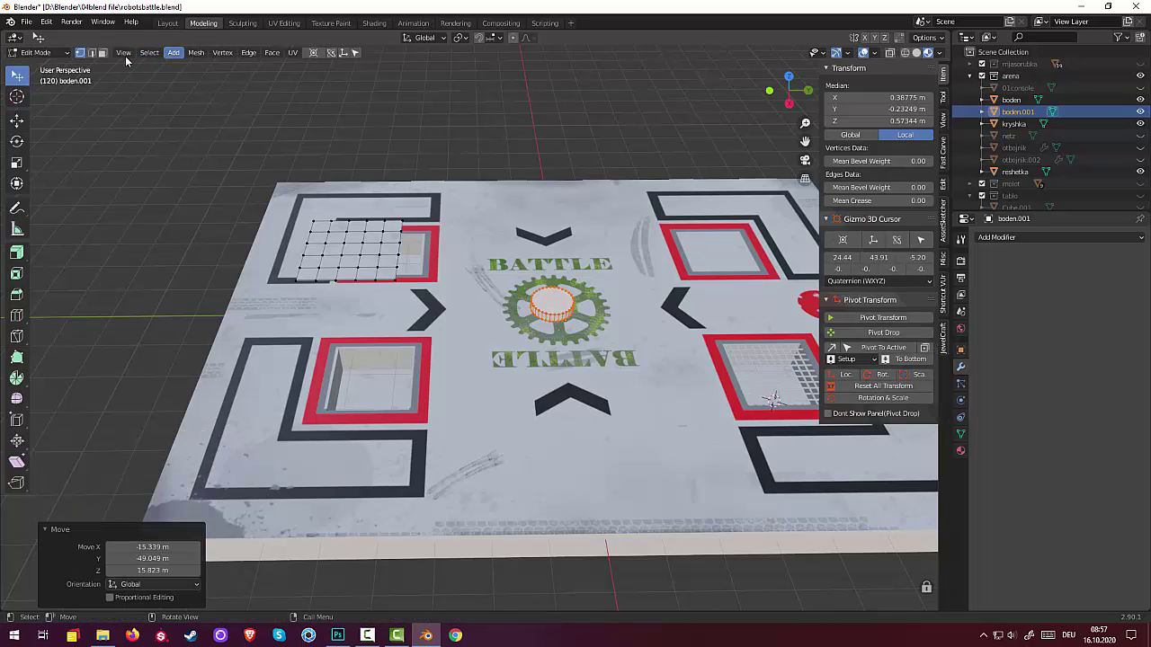
Step: Toggle Object and Edit Mode, deselect the grid, and undo the cylinder
{"action": "left_click", "coordinate": [57, 52]}
{"action": "left_click", "coordinate": [49, 63]}
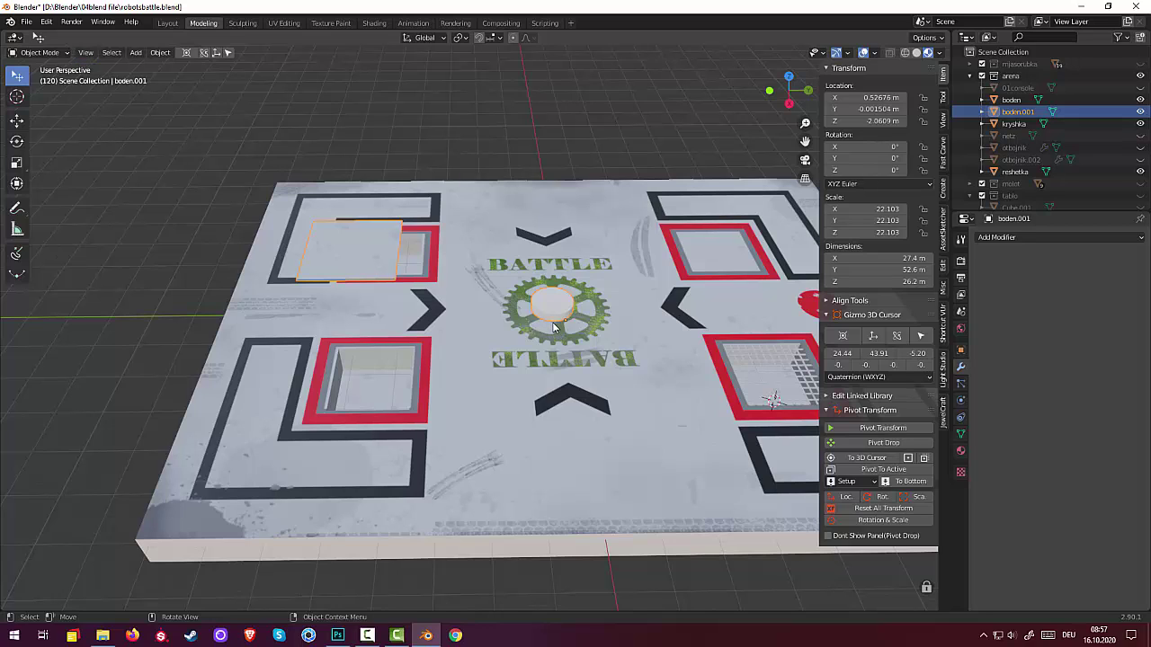
{"action": "key", "text": "Tab"}
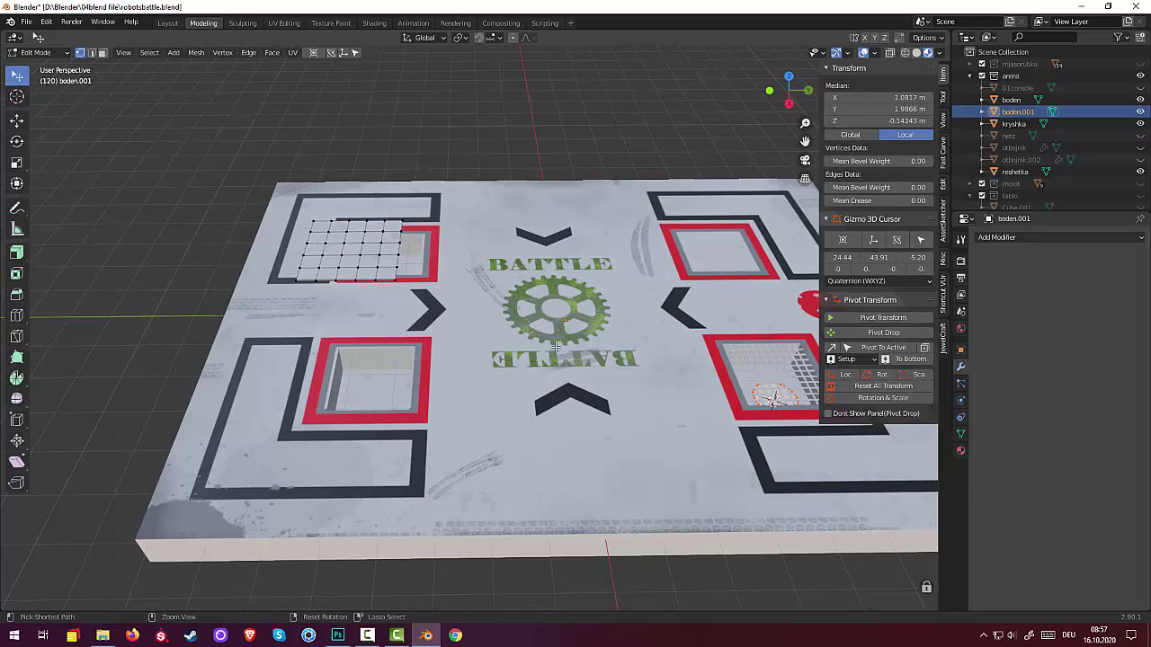
{"action": "left_click", "coordinate": [556, 348]}
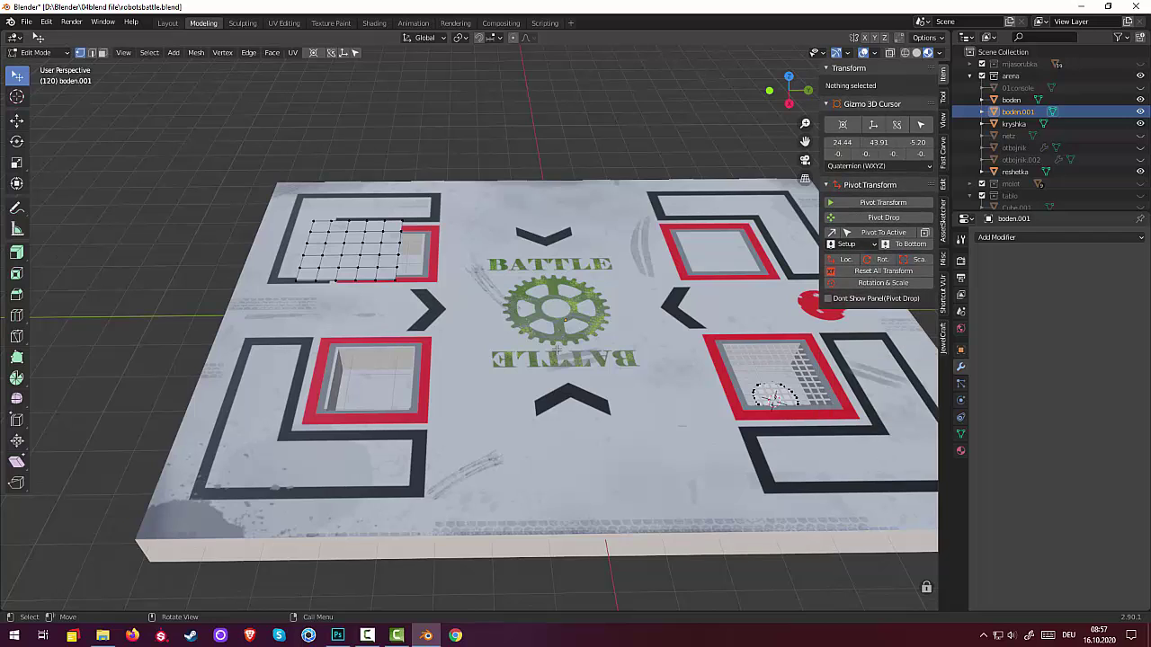
{"action": "key", "text": "ctrl+z"}
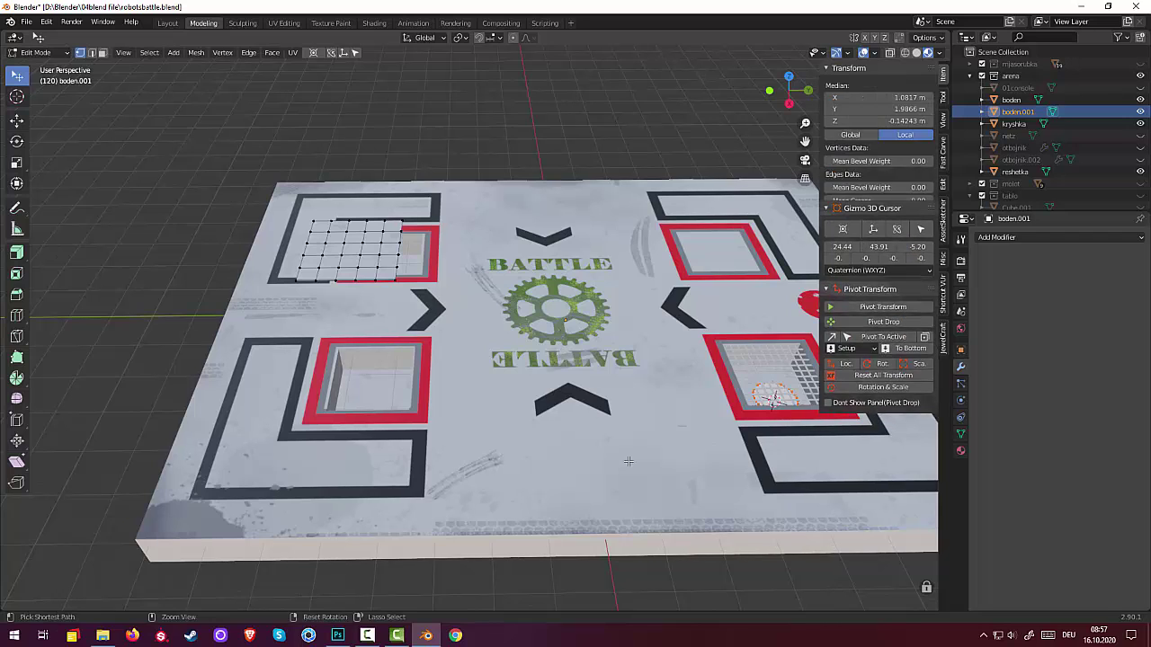
{"action": "key", "text": "ctrl+shift+z"}
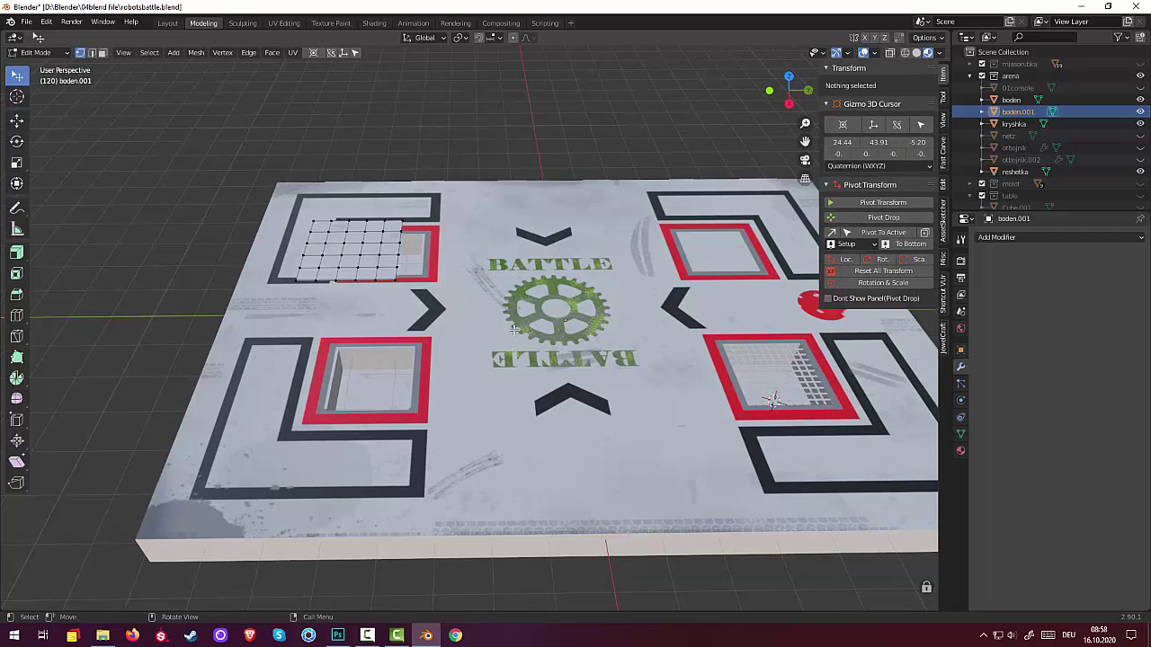
Step: Switch to Object Mode and deselect the floor object
{"action": "left_click", "coordinate": [36, 52]}
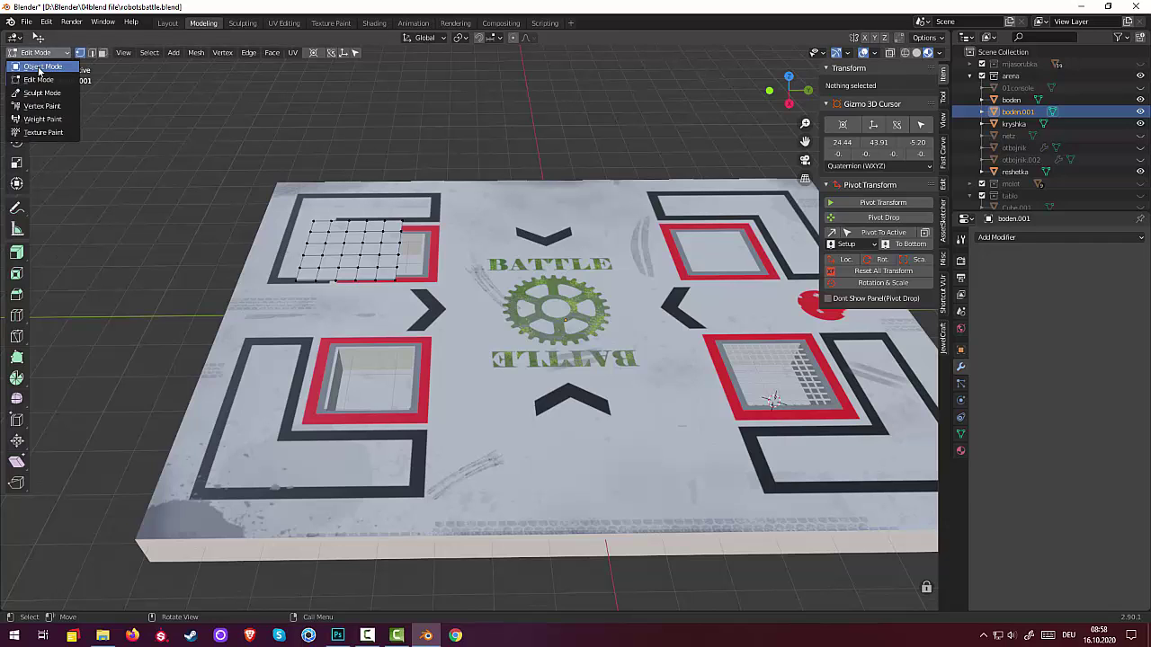
{"action": "left_click", "coordinate": [38, 66]}
{"action": "left_click", "coordinate": [79, 160]}
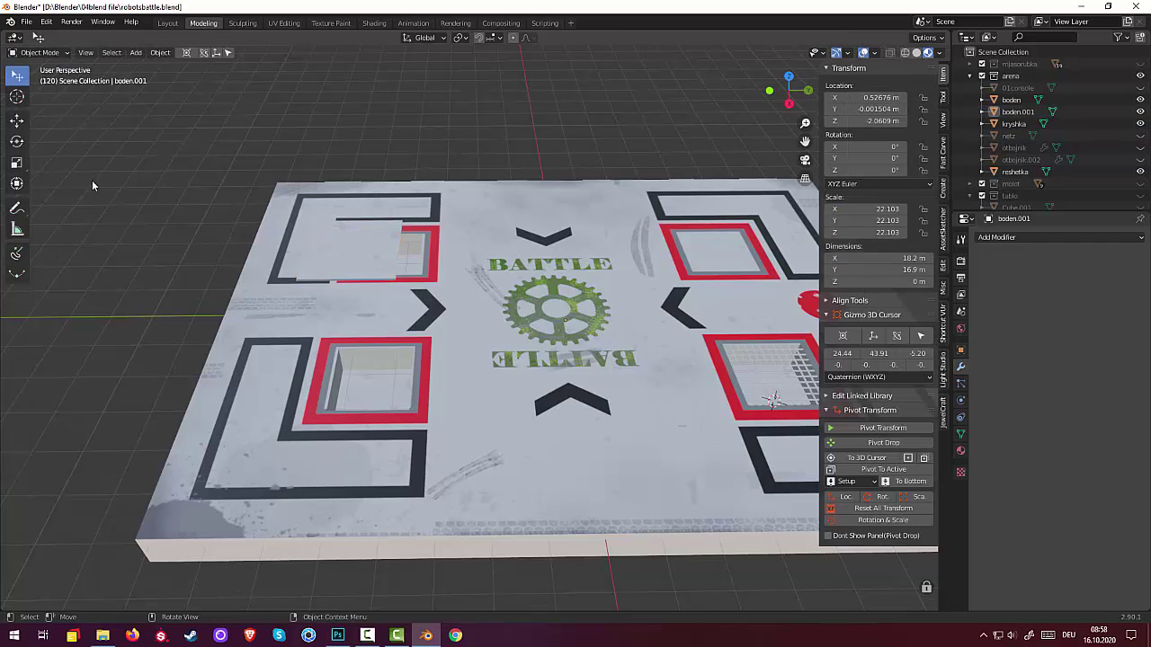
{"action": "left_click", "coordinate": [37, 53]}
Step: Snap the 3D cursor to the world origin and orbit to a top-down view of the gear
{"action": "left_click", "coordinate": [186, 52]}
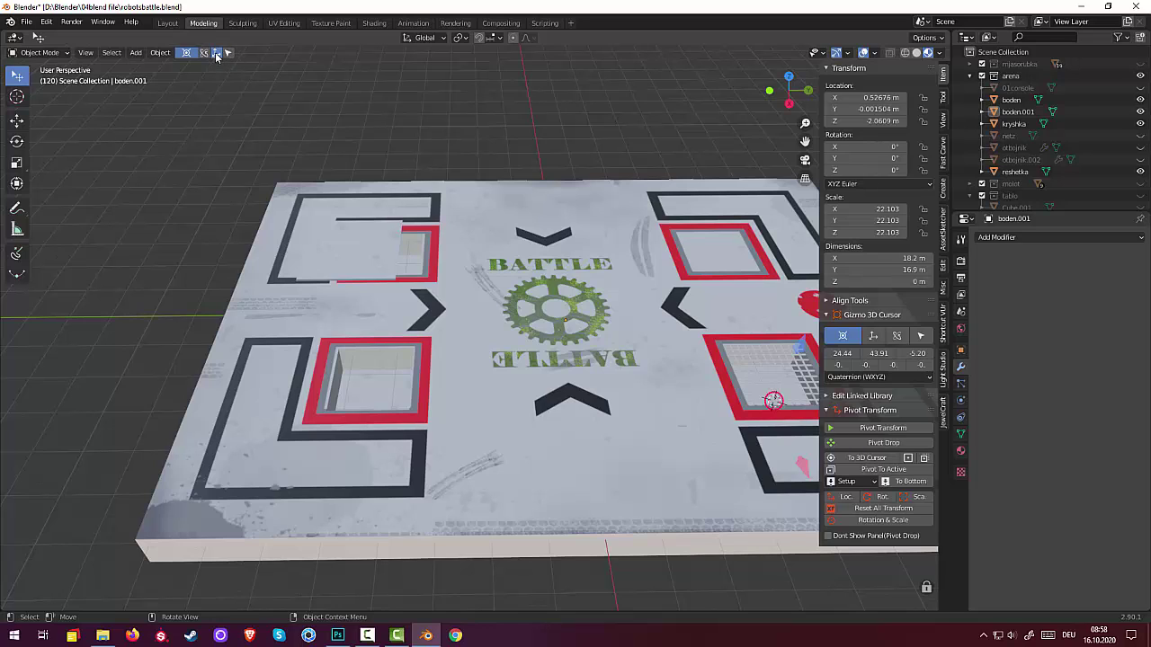
{"action": "left_click", "coordinate": [202, 54]}
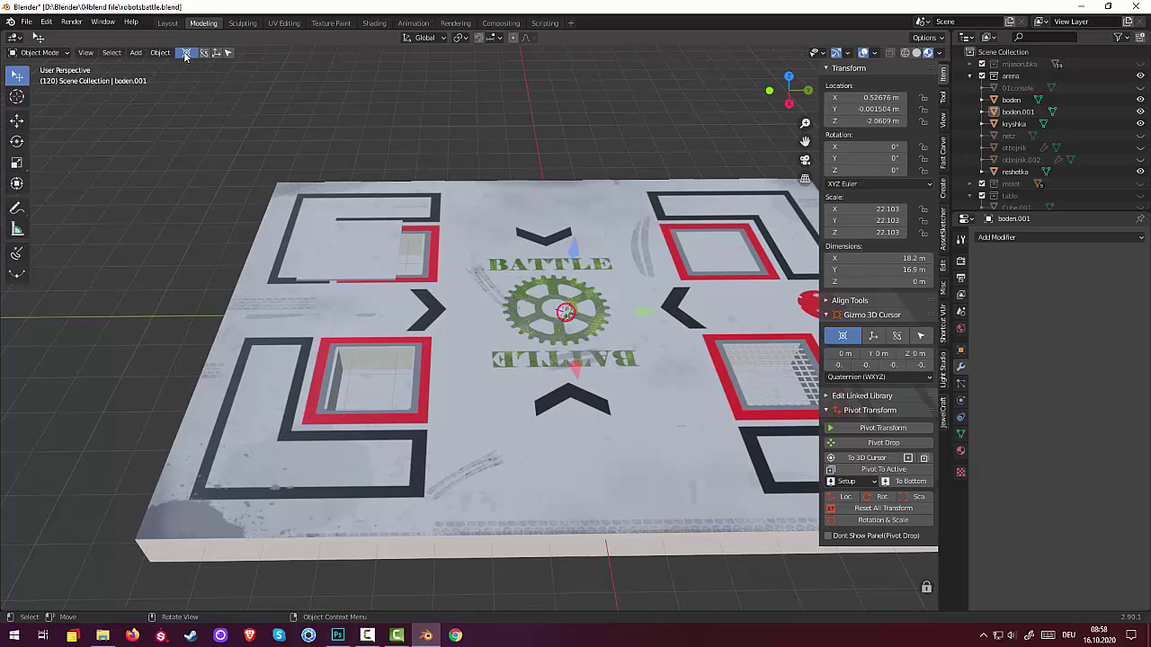
{"action": "left_click", "coordinate": [185, 52]}
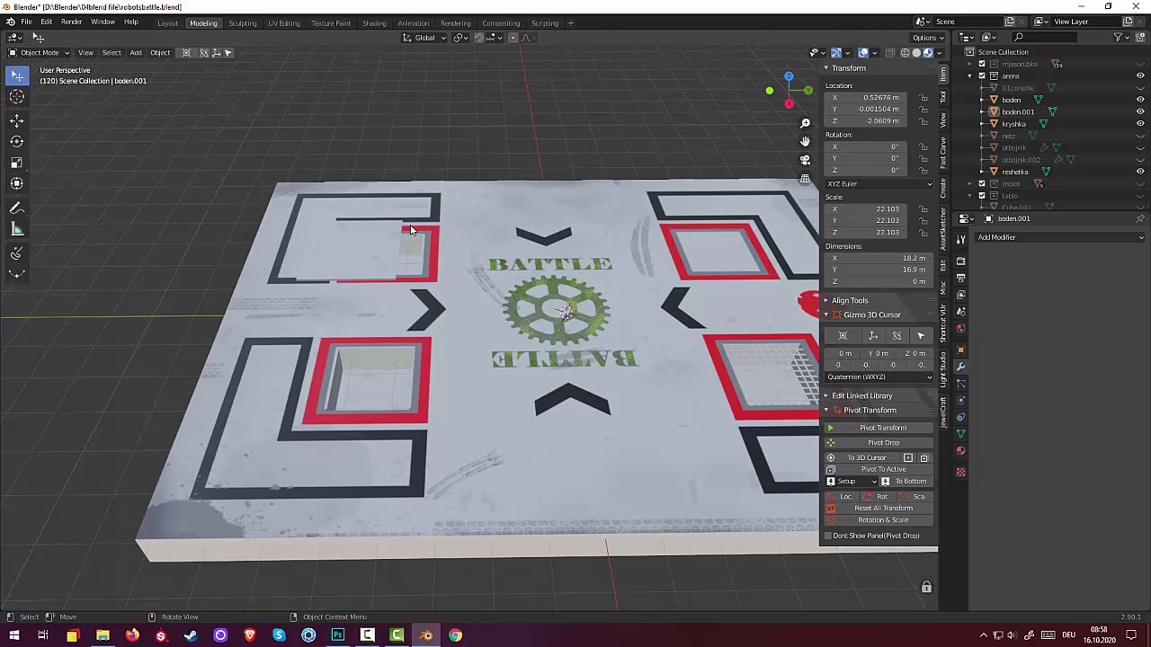
{"action": "middle_click_drag", "start_coordinate": [413, 232], "coordinate": [501, 340]}
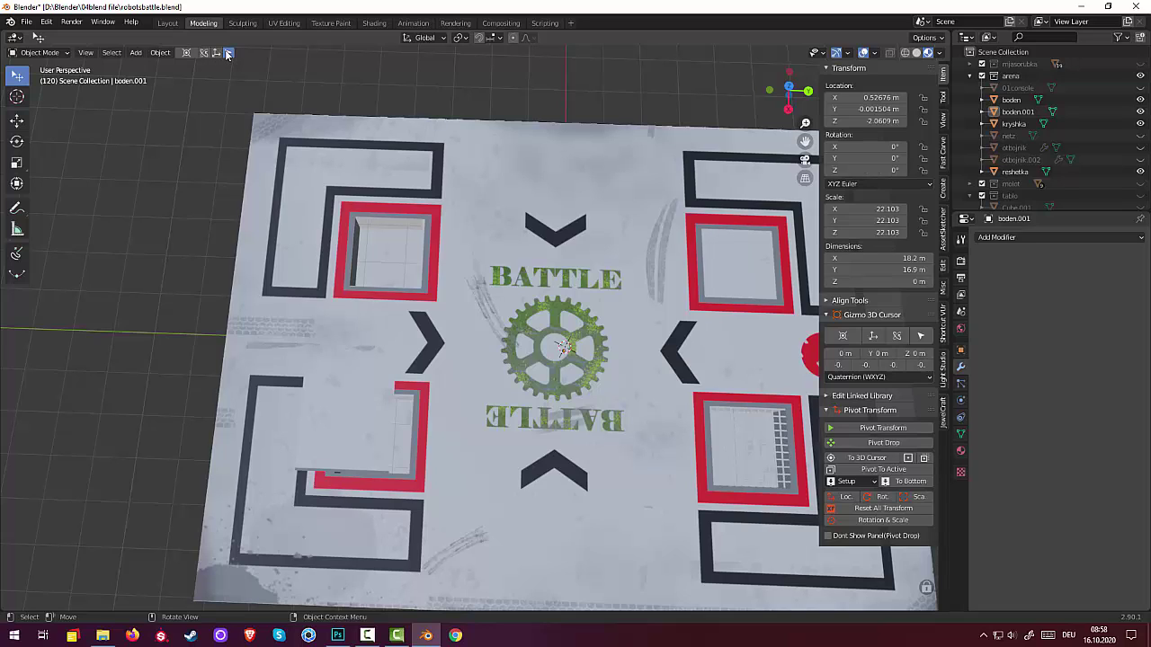
{"action": "left_click", "coordinate": [187, 53]}
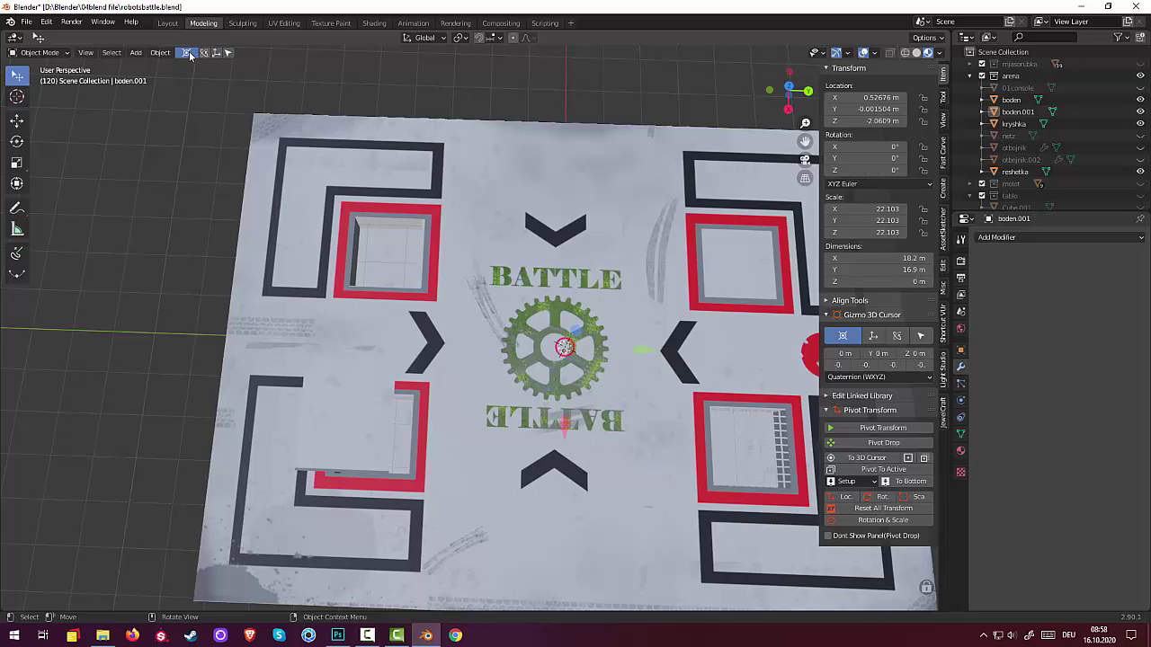
{"action": "left_click", "coordinate": [187, 52]}
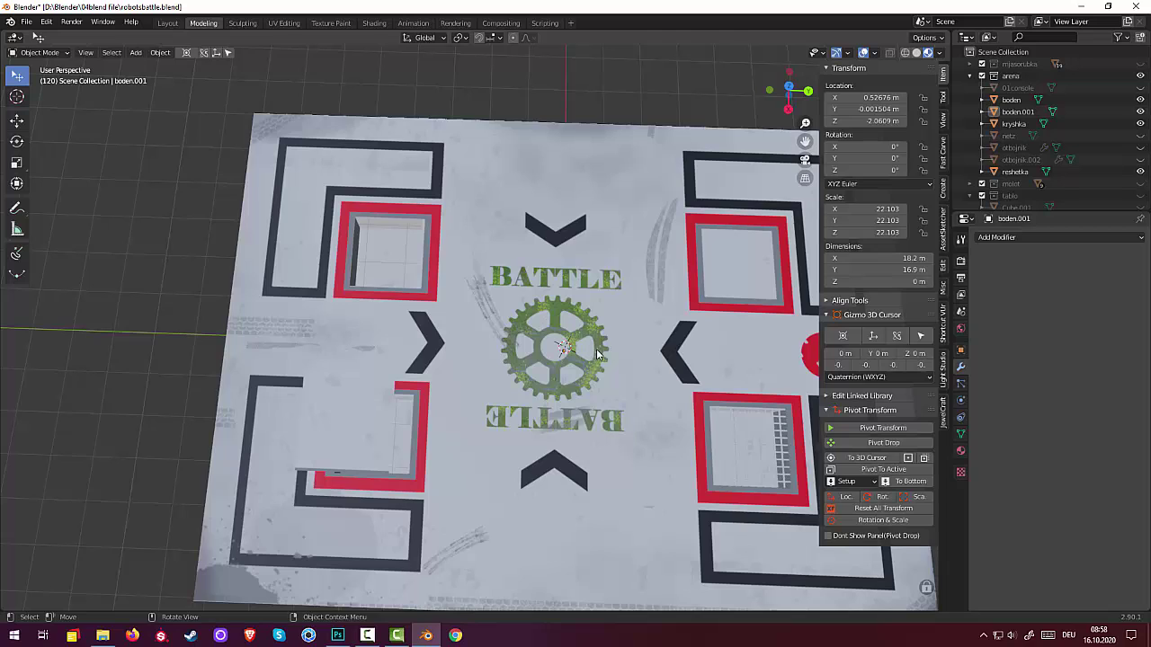
{"action": "middle_click_drag", "start_coordinate": [595, 356], "coordinate": [588, 347]}
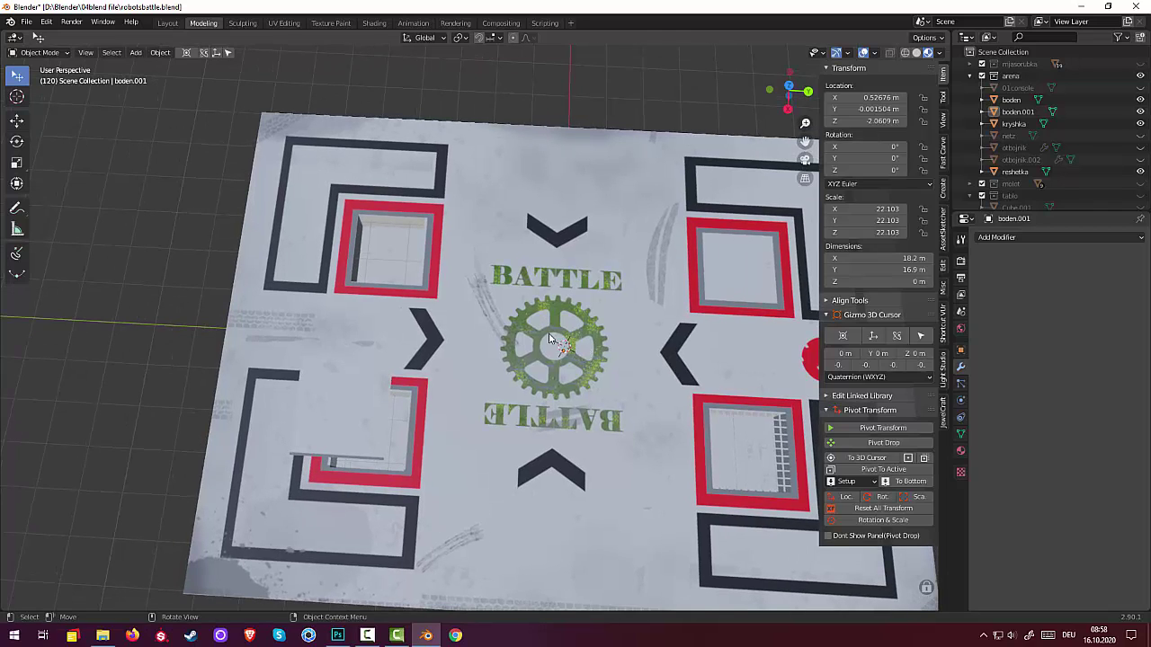
Step: Add a cylinder with 24.9 m depth and 1.43 m radius at the gear, then switch to top view
{"action": "key", "text": "shift+a"}
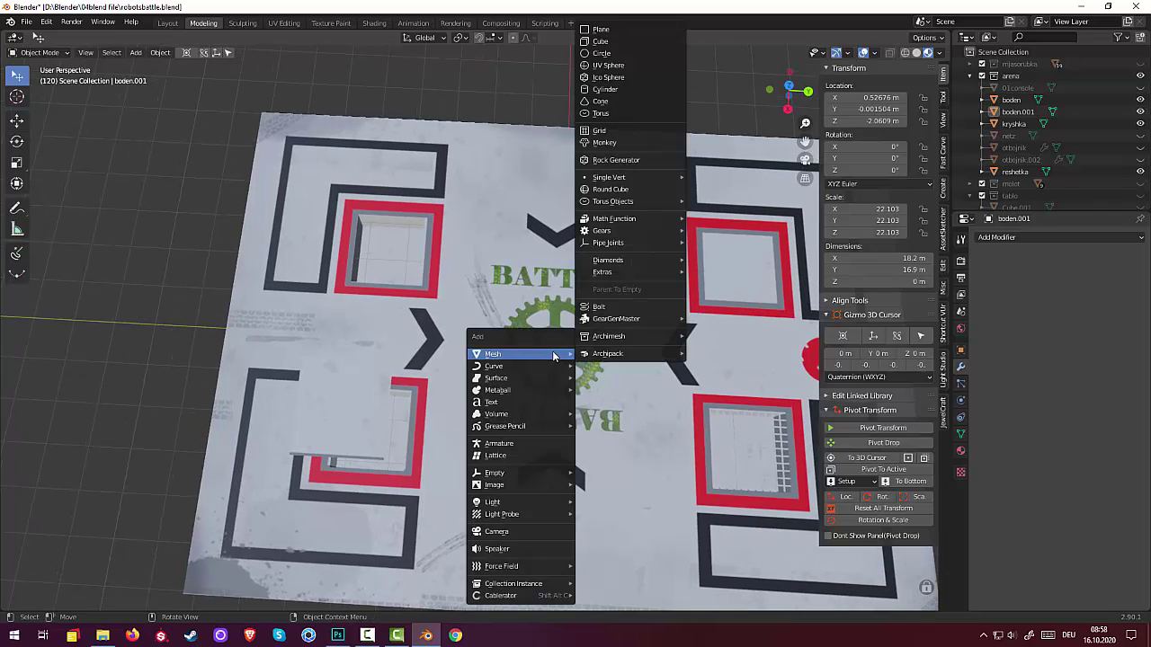
{"action": "left_click", "coordinate": [610, 90]}
{"action": "mouse_move", "coordinate": [618, 241]}
{"action": "middle_mouse_down"}
{"action": "mouse_move", "coordinate": [605, 164]}
{"action": "mouse_move", "coordinate": [598, 181]}
{"action": "middle_mouse_up"}
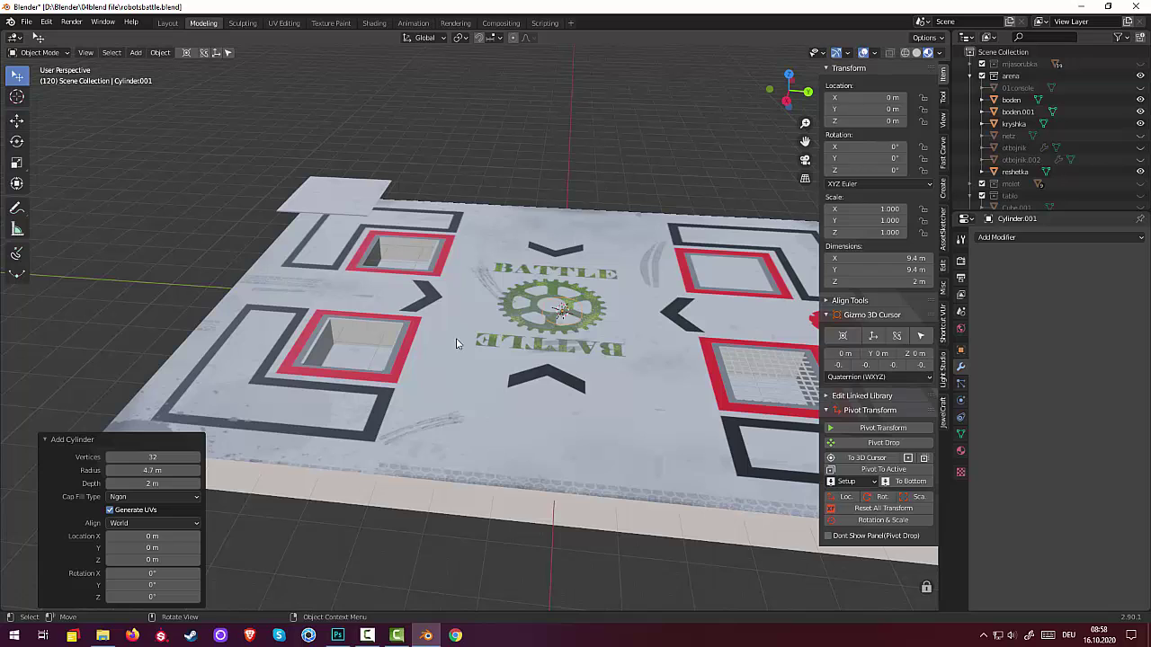
{"action": "left_click_drag", "start_coordinate": [152, 482], "coordinate": [234, 483]}
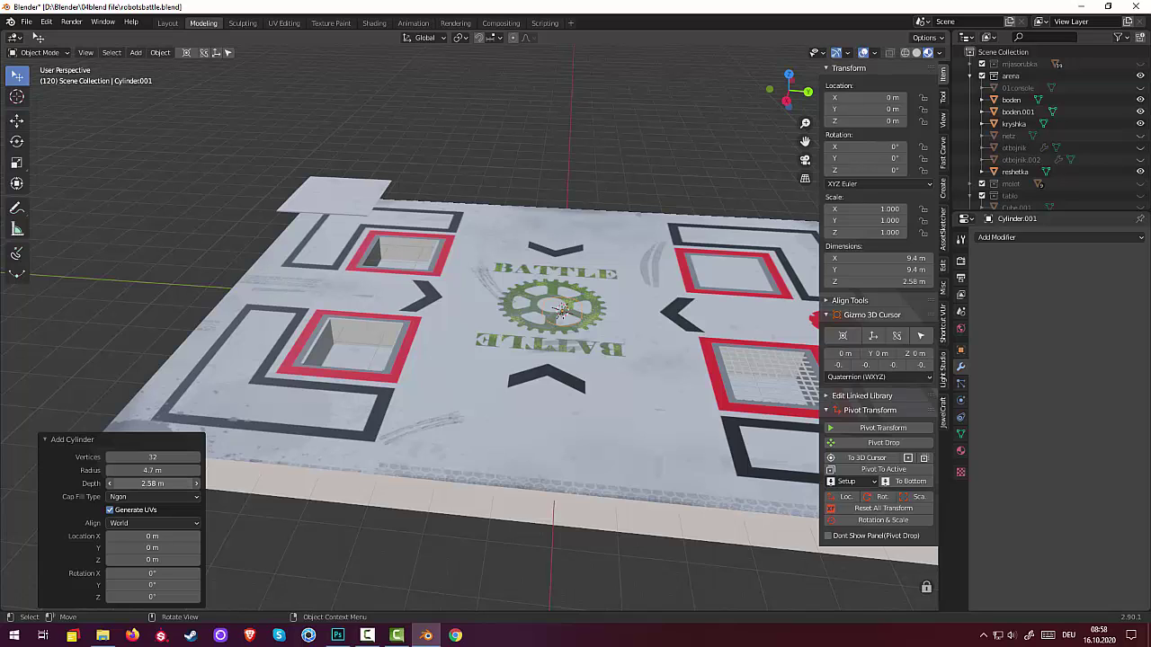
{"action": "mouse_move", "coordinate": [153, 482]}
{"action": "left_mouse_down"}
{"action": "mouse_move", "coordinate": [207, 483]}
{"action": "mouse_move", "coordinate": [90, 469]}
{"action": "mouse_move", "coordinate": [149, 470]}
{"action": "left_mouse_up"}
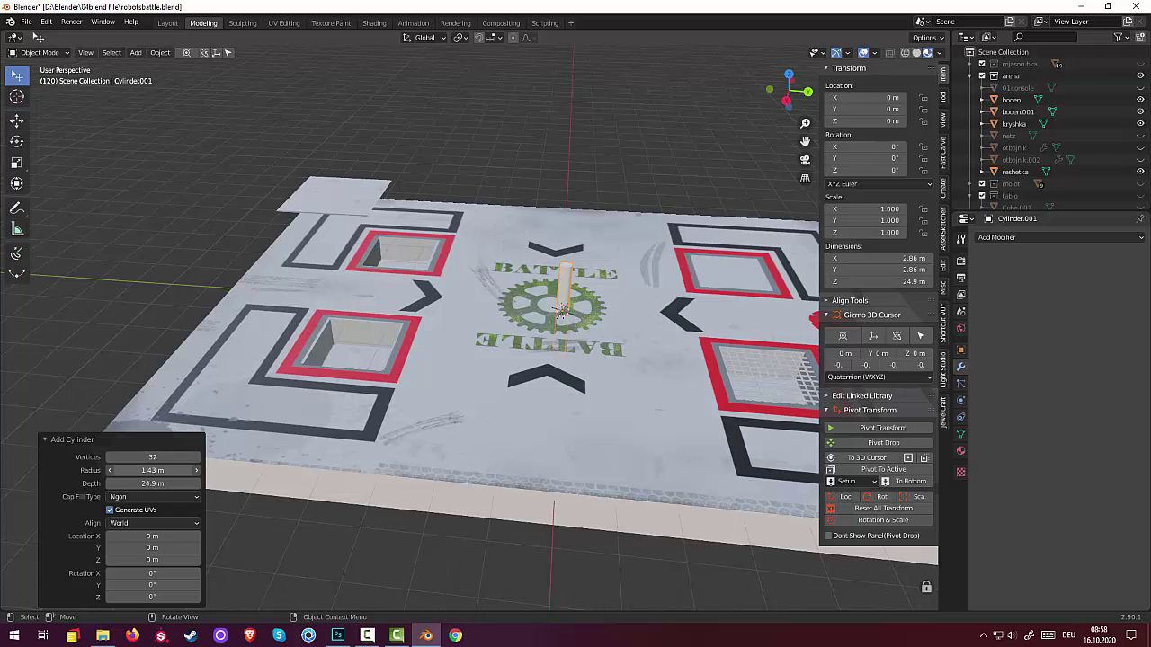
{"action": "left_click", "coordinate": [153, 470]}
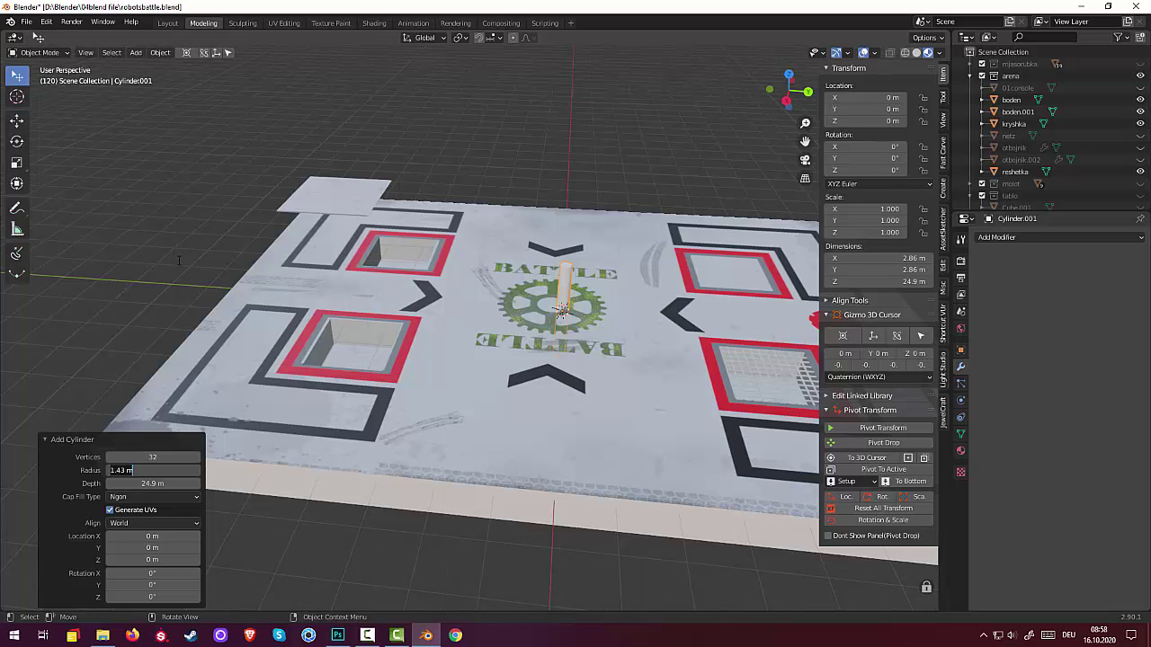
{"action": "key", "text": "Return"}
{"action": "key", "text": "KP_7"}
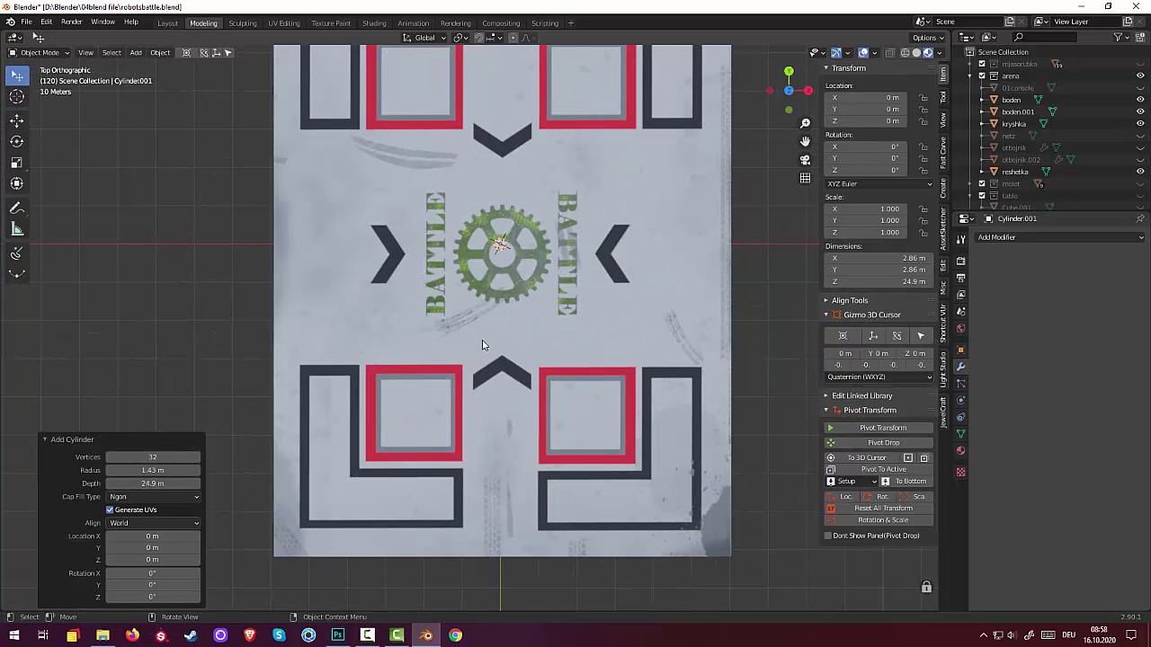
{"action": "left_click", "coordinate": [571, 431]}
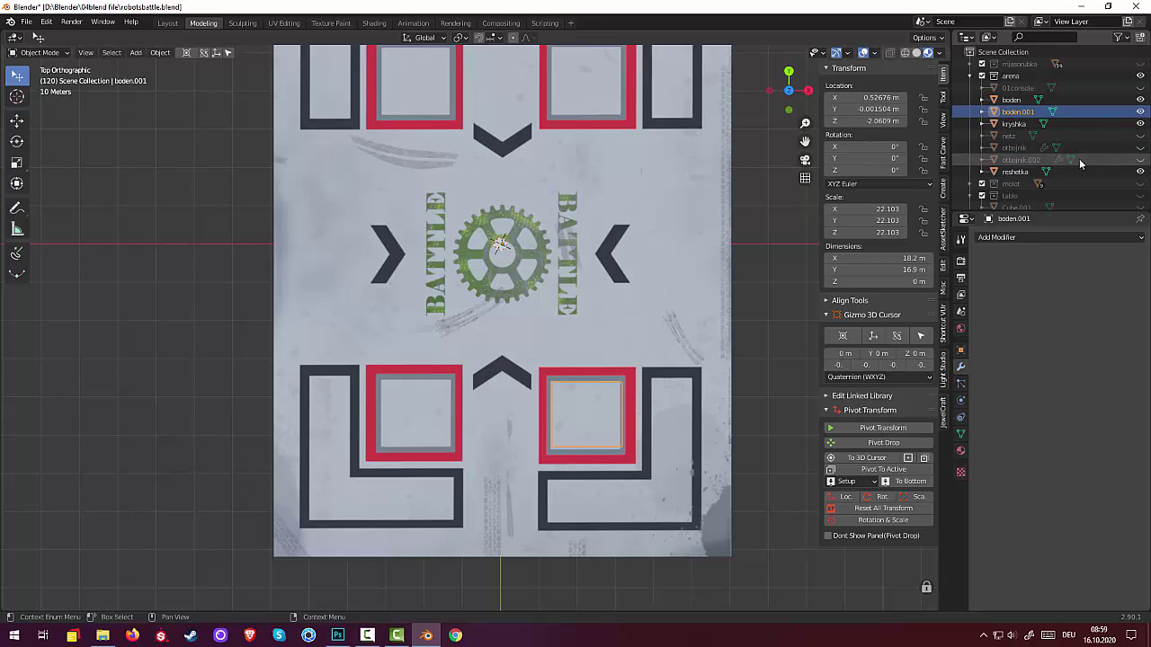
{"action": "left_click", "coordinate": [501, 249]}
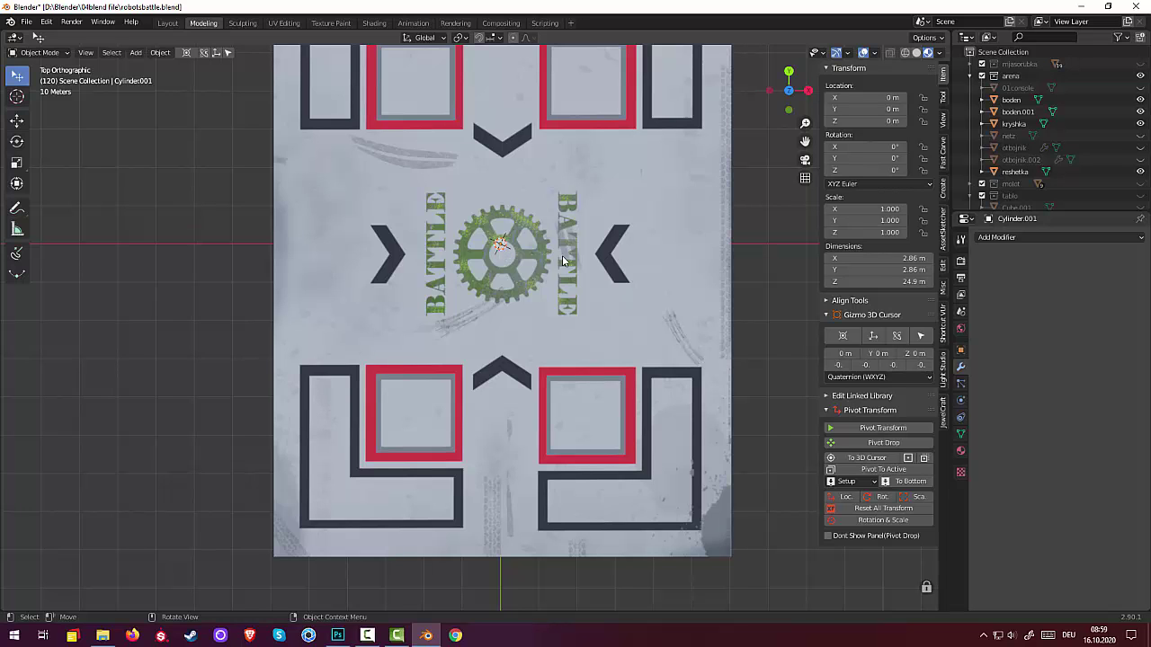
{"action": "middle_click_drag", "start_coordinate": [562, 255], "coordinate": [531, 227]}
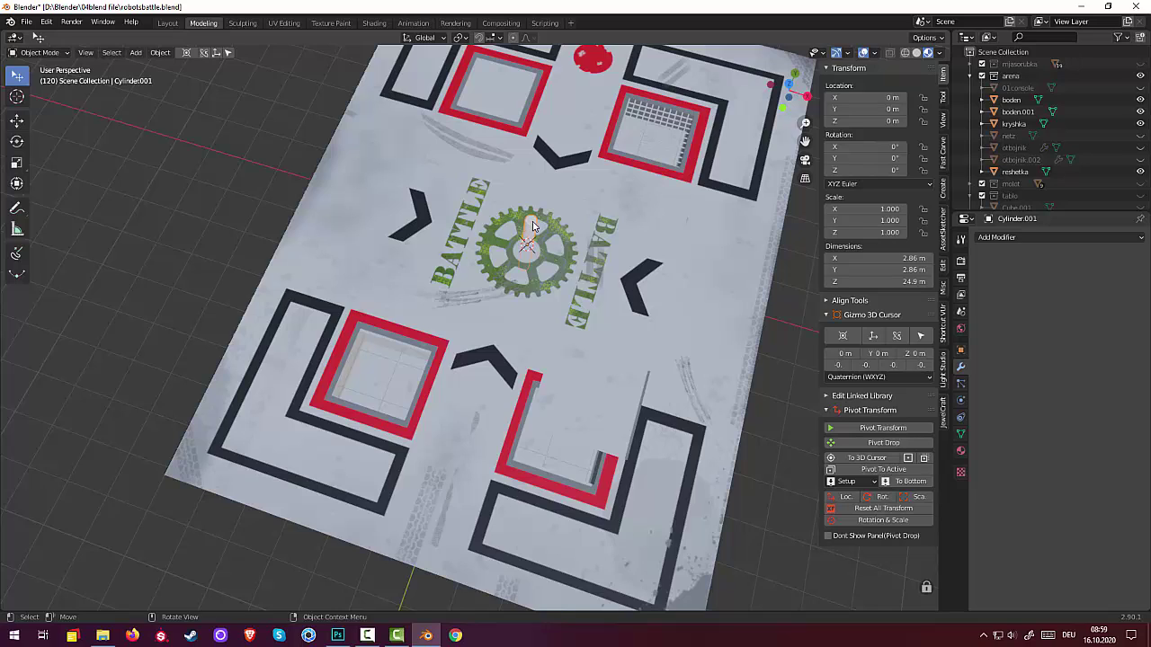
Step: Move Cylinder.001 from the gear centre onto the lower-left pit
{"action": "left_click", "coordinate": [1141, 171]}
{"action": "left_click", "coordinate": [1140, 171]}
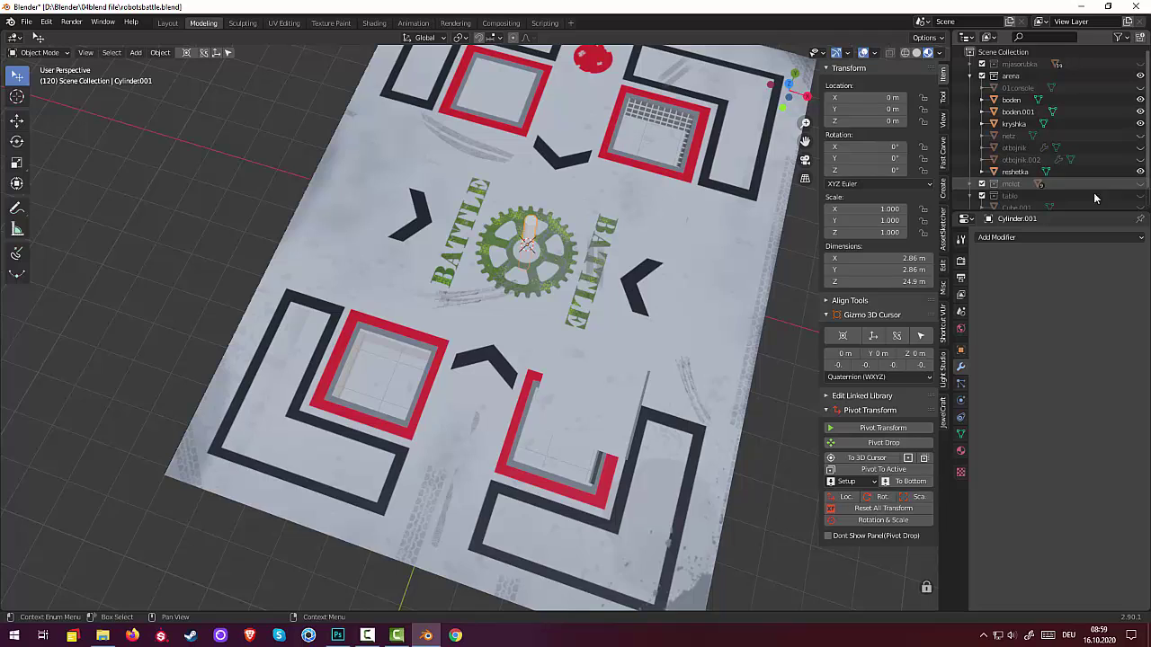
{"action": "left_click", "coordinate": [534, 233]}
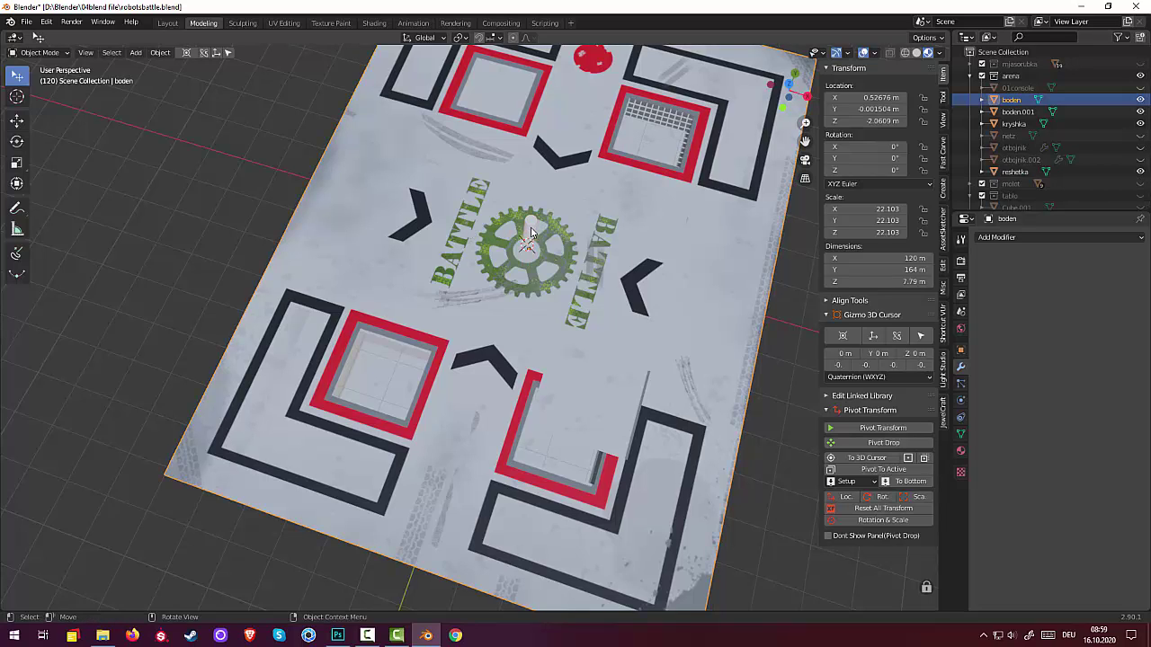
{"action": "left_click", "coordinate": [529, 230]}
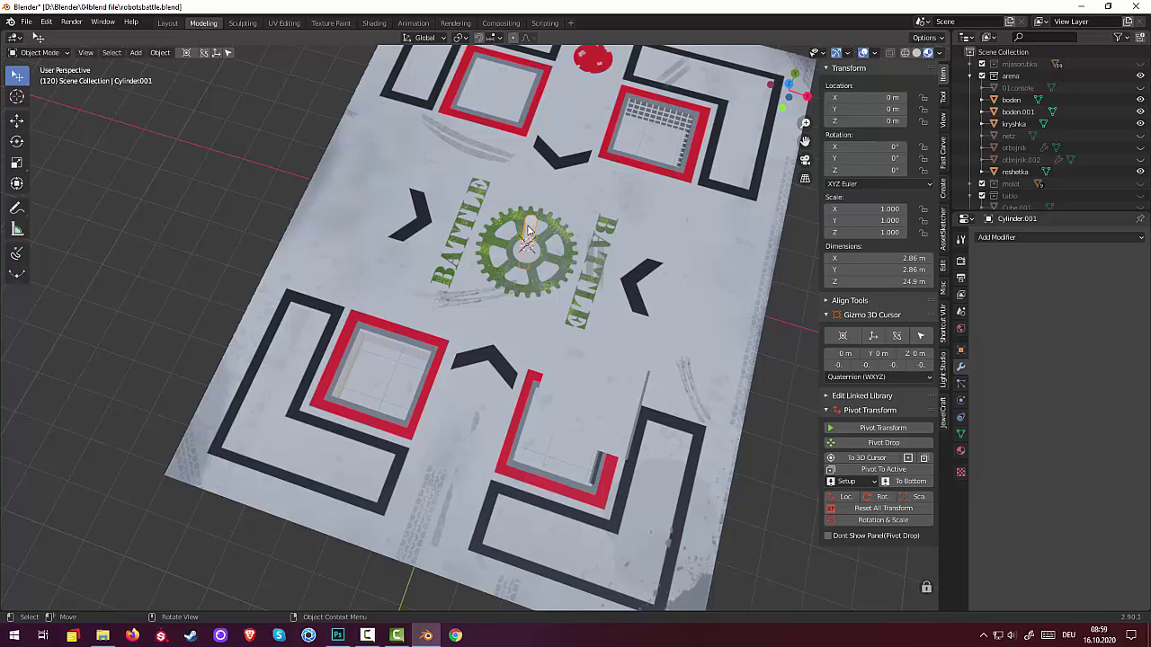
{"action": "key", "text": "g"}
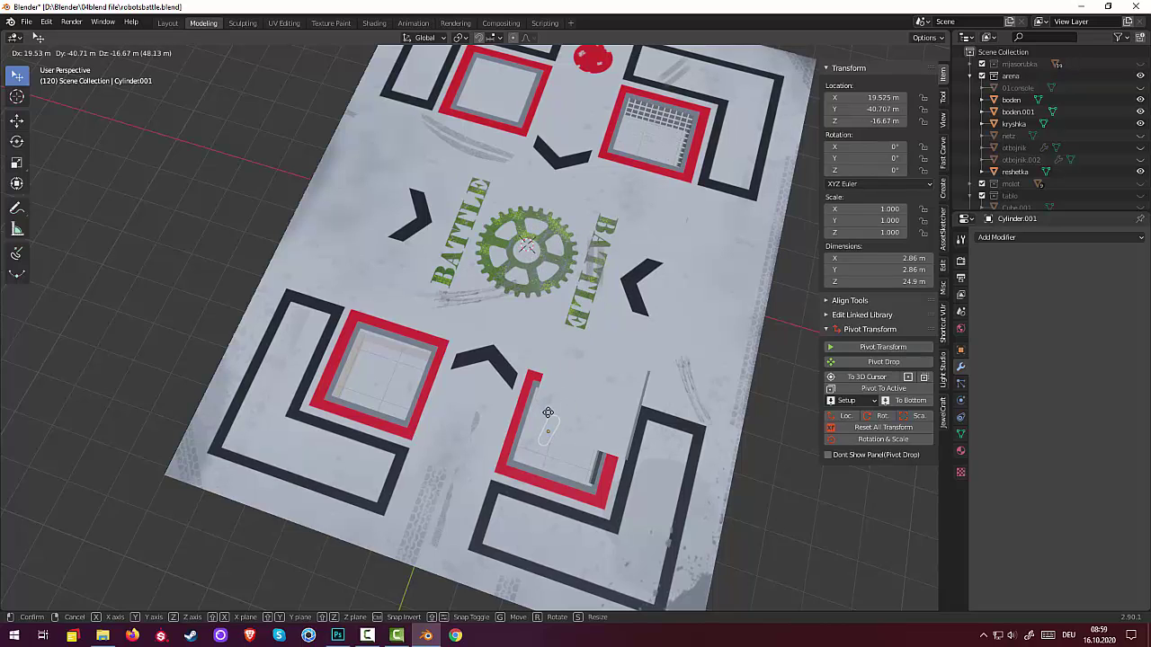
{"action": "left_click", "coordinate": [554, 415]}
Step: Put Cylinder.001 in the arena collection and raise it 49.671 m along Z
{"action": "scroll", "coordinate": [1023, 185], "scroll_direction": "down", "scroll_amount": 2}
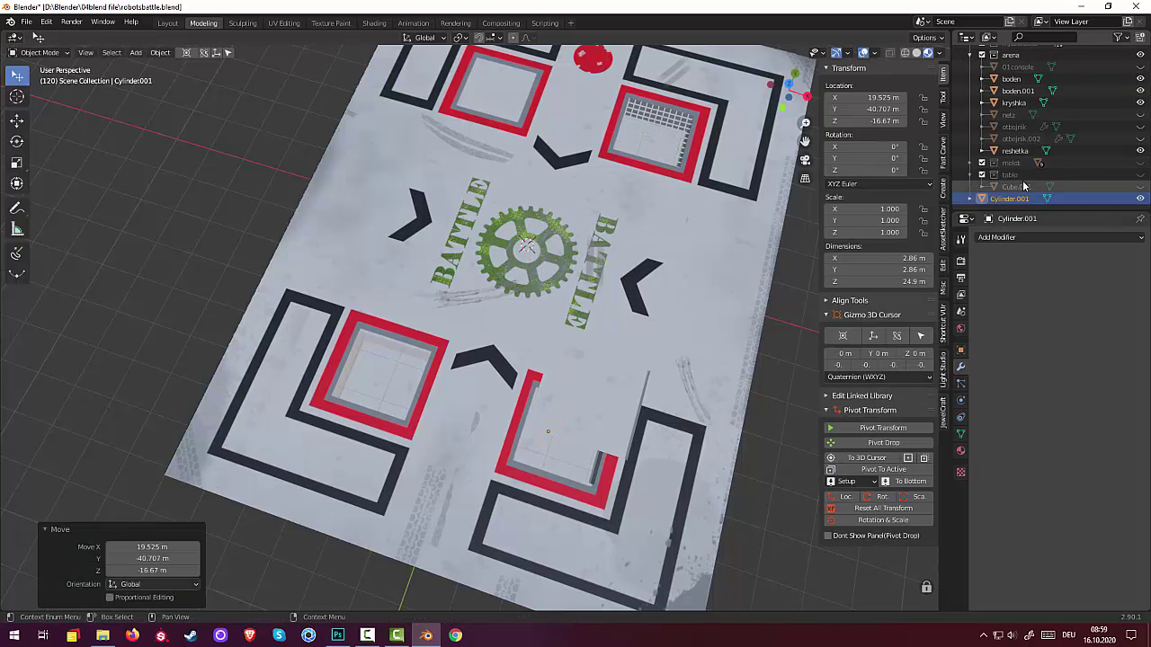
{"action": "left_click", "coordinate": [1015, 201]}
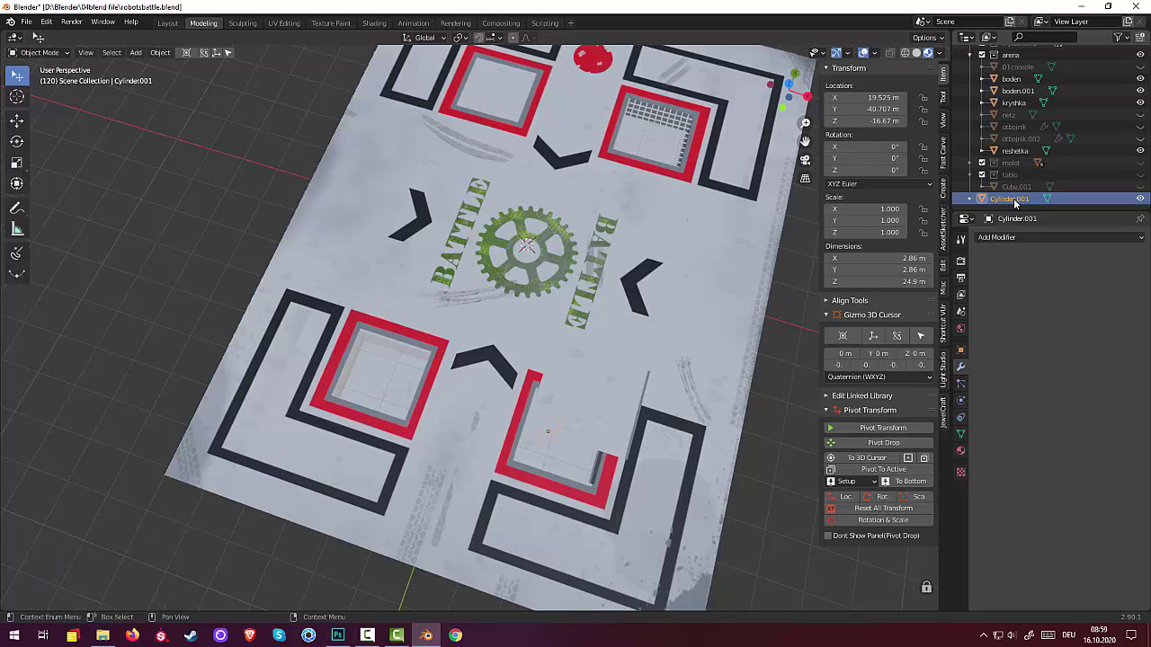
{"action": "left_click_drag", "start_coordinate": [1014, 201], "coordinate": [1004, 125]}
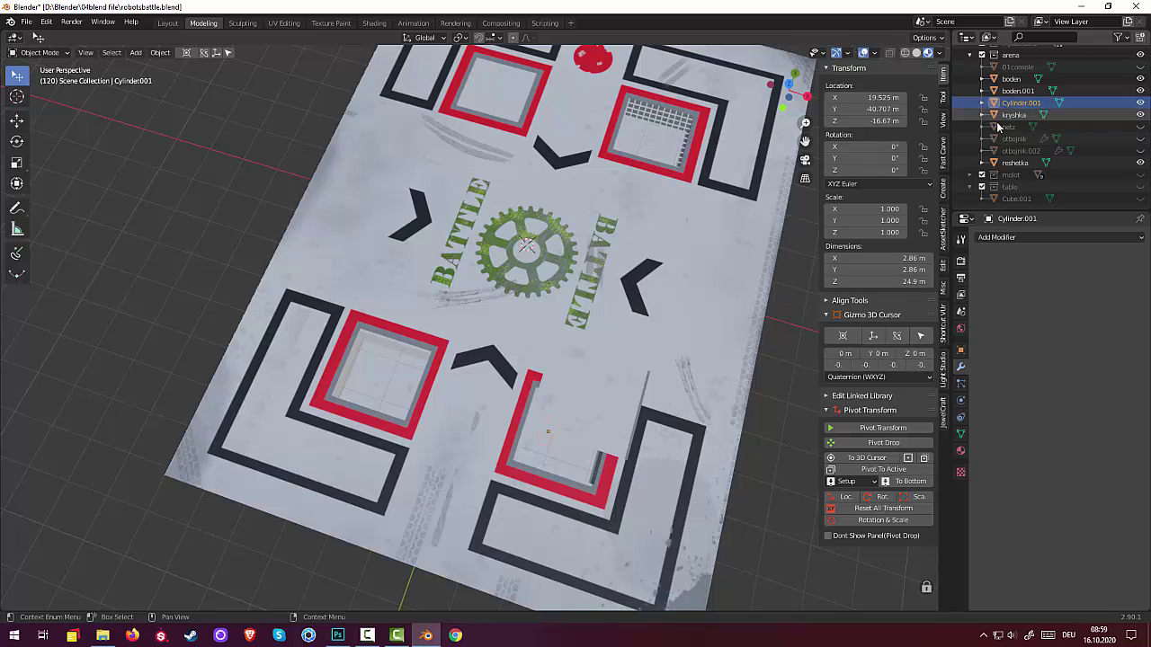
{"action": "mouse_move", "coordinate": [629, 296]}
{"action": "middle_mouse_down"}
{"action": "mouse_move", "coordinate": [678, 288]}
{"action": "mouse_move", "coordinate": [380, 342]}
{"action": "middle_mouse_up"}
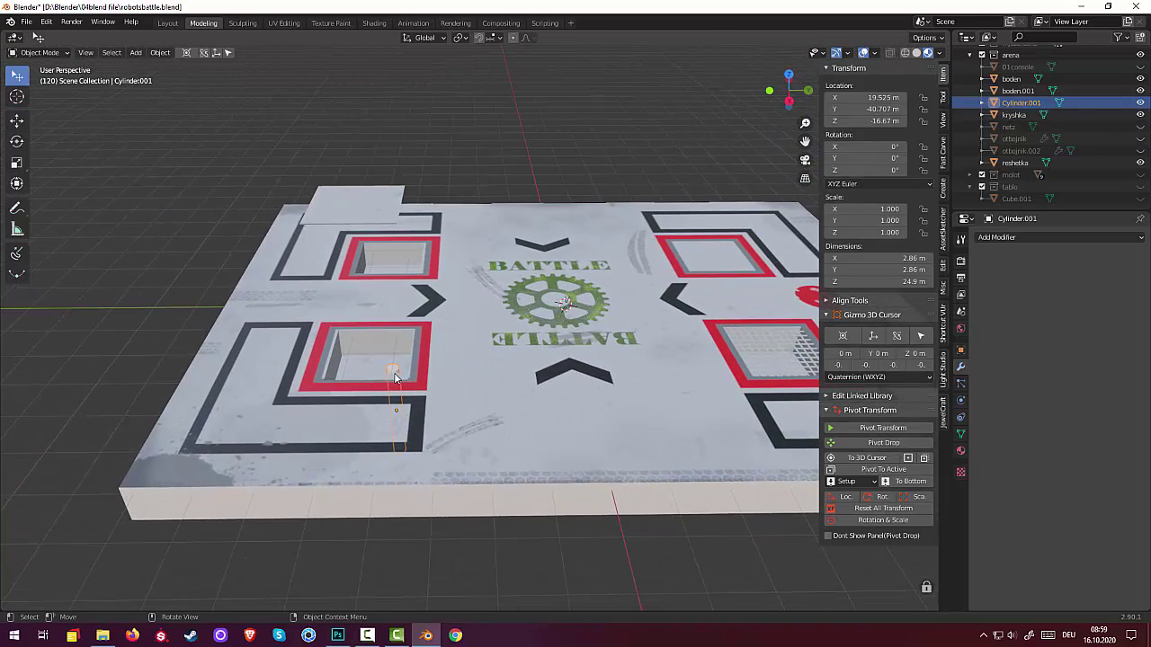
{"action": "mouse_move", "coordinate": [391, 377]}
{"action": "left_mouse_down"}
{"action": "mouse_move", "coordinate": [373, 199]}
{"action": "mouse_move", "coordinate": [381, 175]}
{"action": "left_mouse_up"}
{"action": "middle_click_drag", "start_coordinate": [434, 202], "coordinate": [441, 270]}
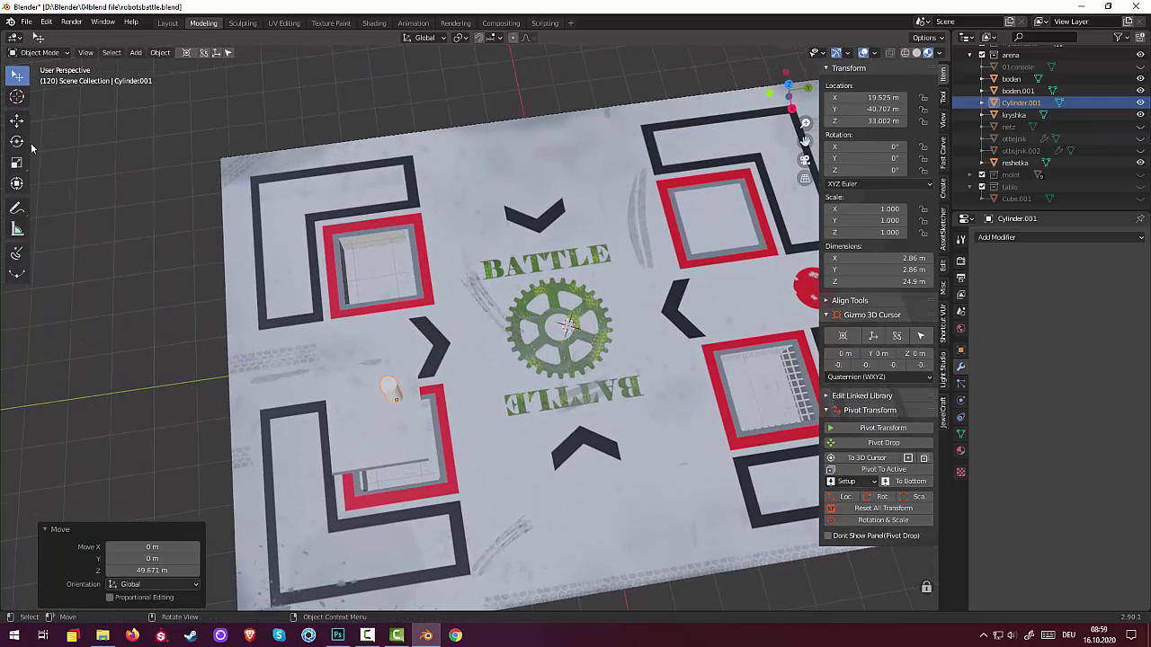
{"action": "left_click", "coordinate": [40, 52]}
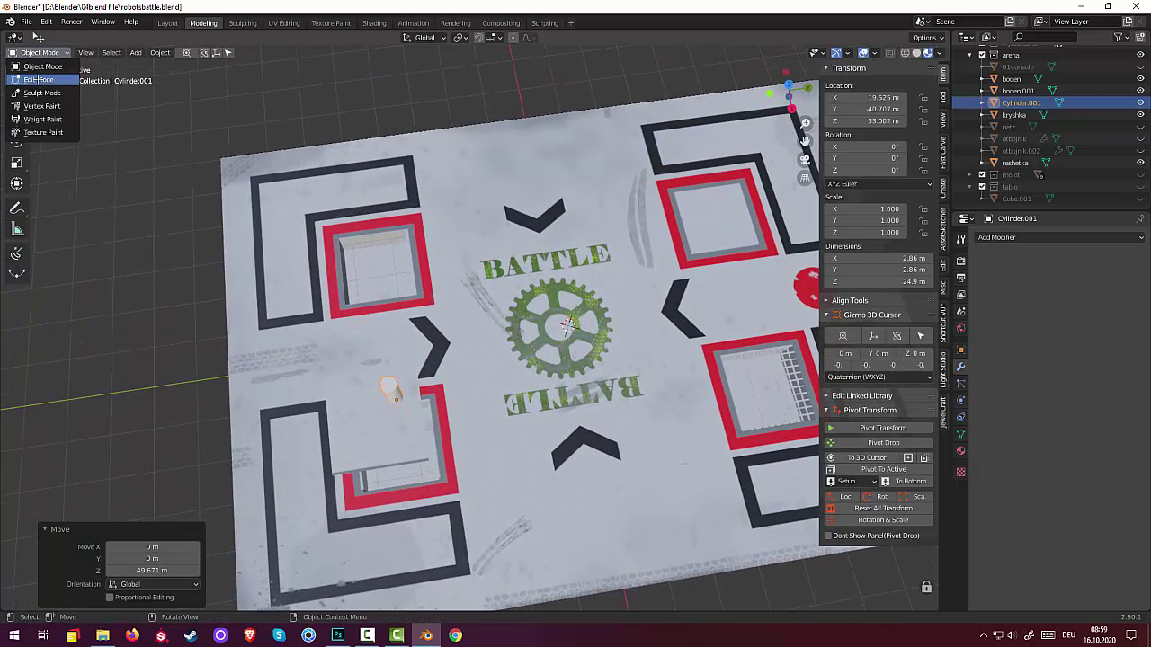
Step: Edit the cylinder's mesh, select a vertex and an edge, and enable X-ray
{"action": "left_click", "coordinate": [38, 79]}
{"action": "left_click", "coordinate": [390, 438]}
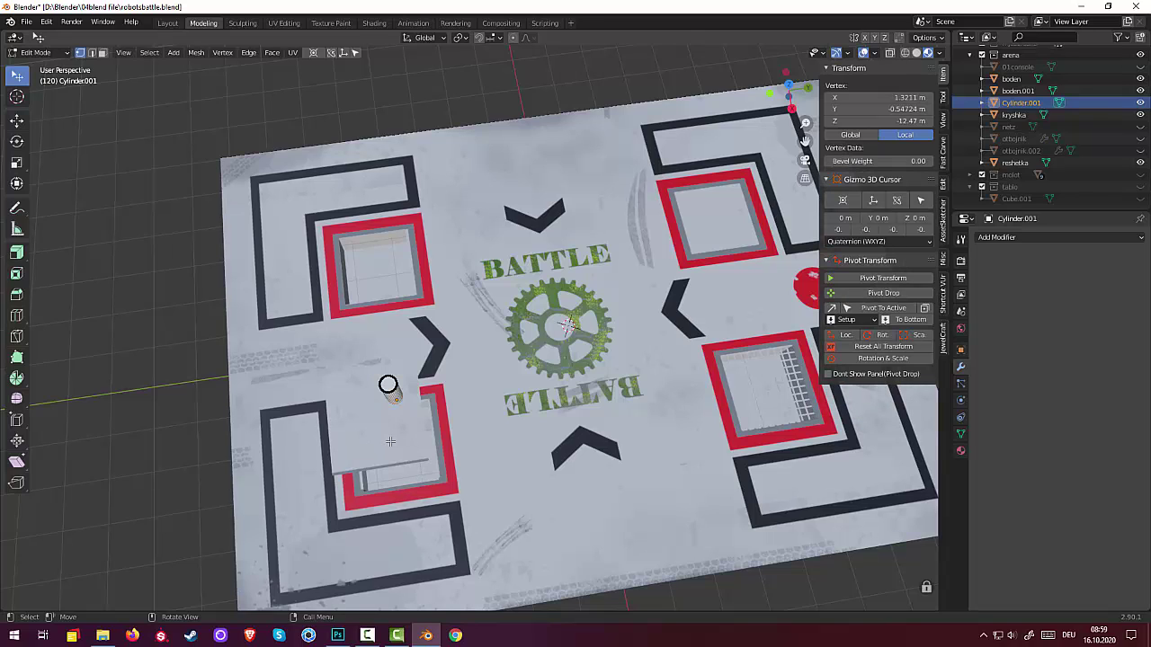
{"action": "left_click", "coordinate": [92, 52]}
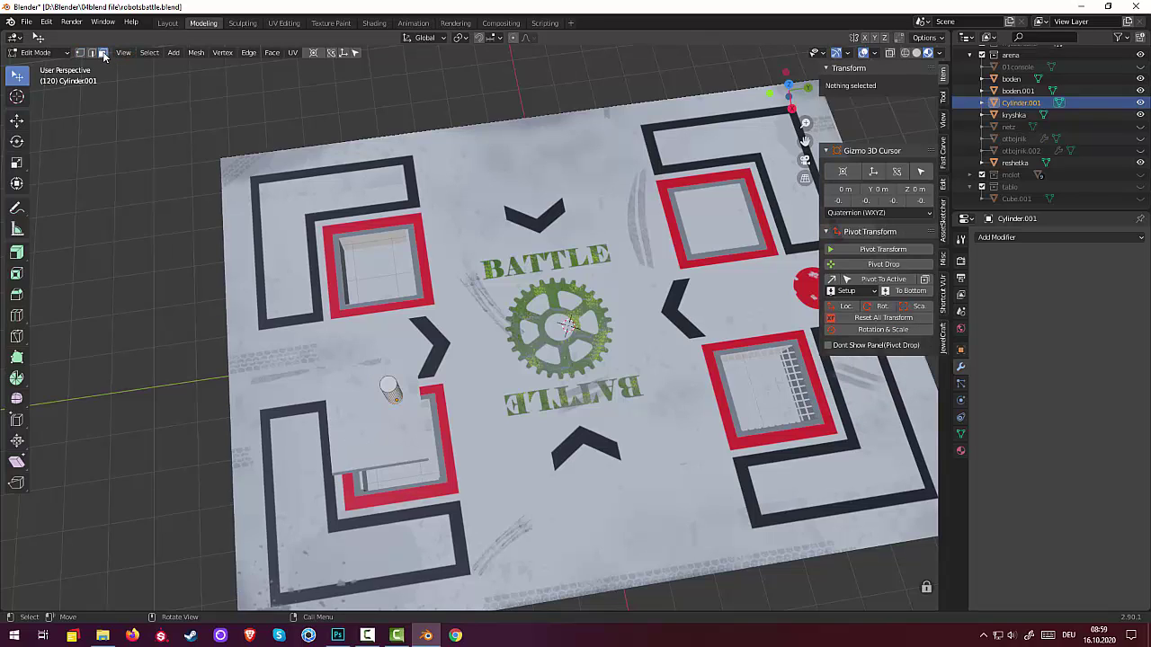
{"action": "left_click", "coordinate": [359, 441]}
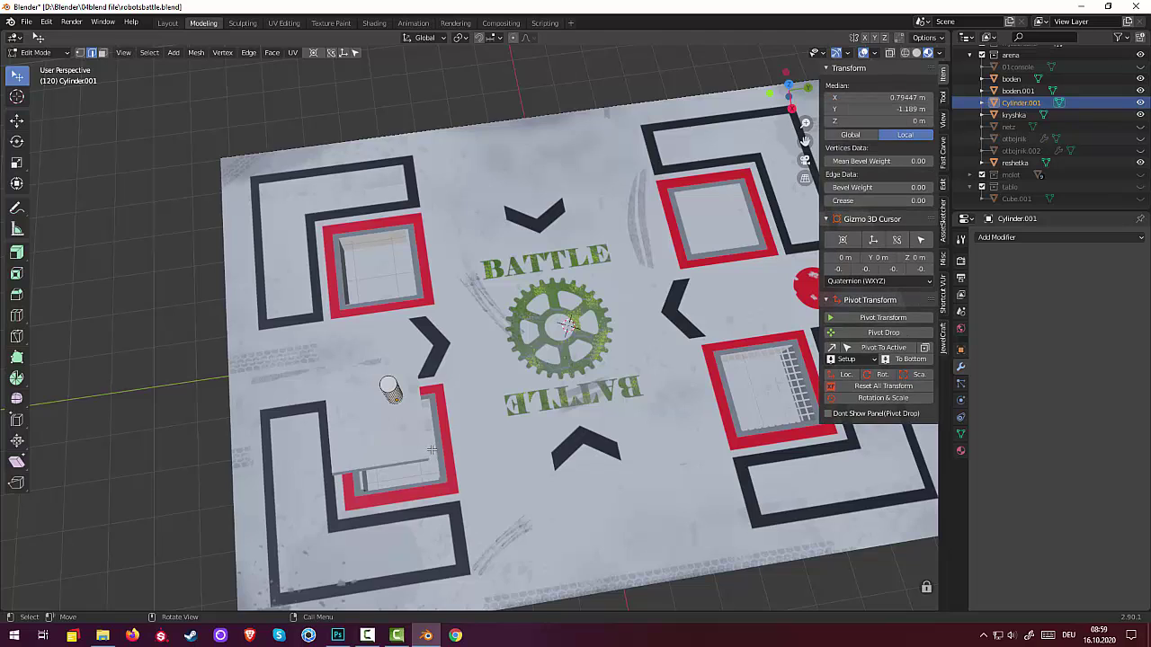
{"action": "middle_click_drag", "start_coordinate": [432, 450], "coordinate": [430, 468]}
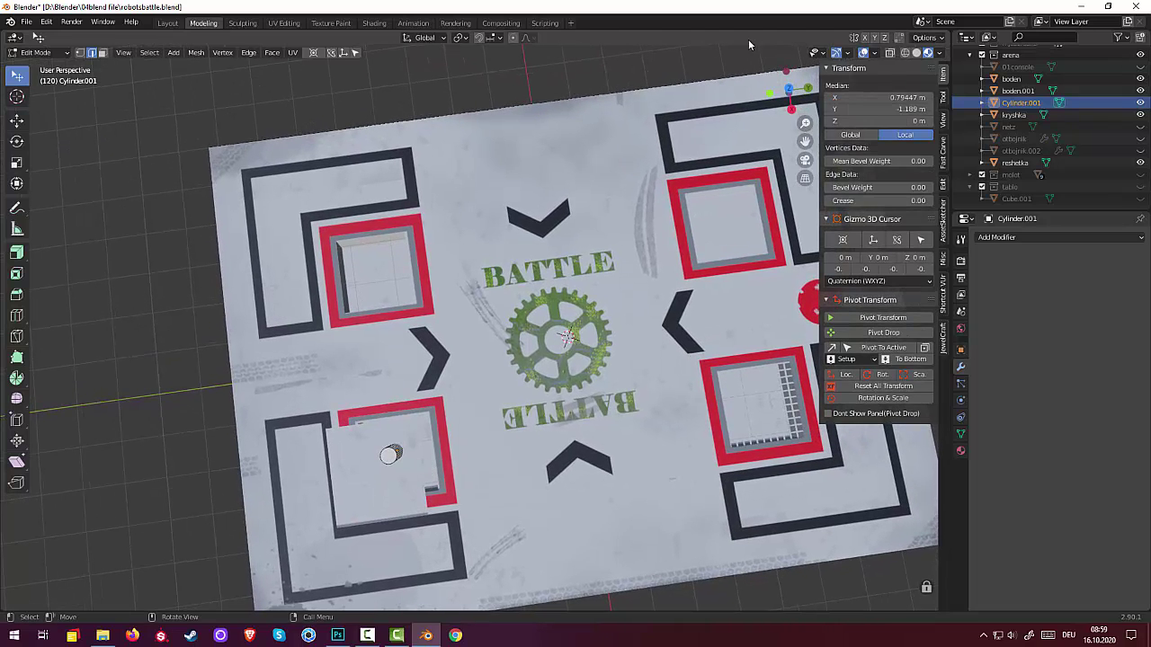
{"action": "left_click", "coordinate": [890, 54]}
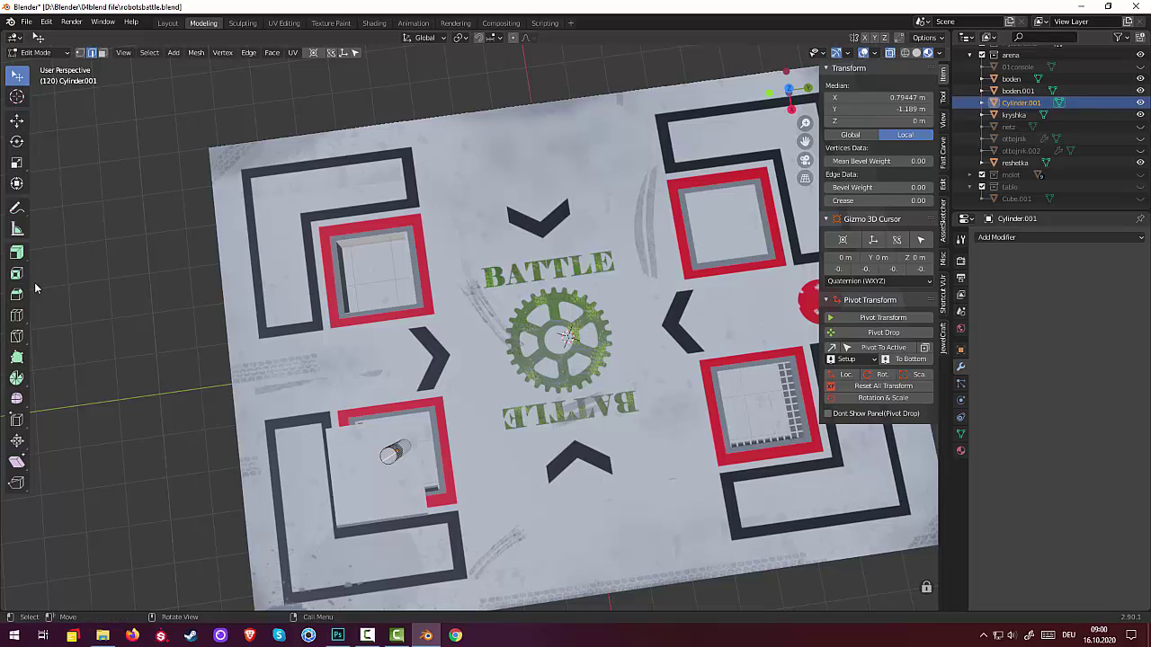
Step: Pick cylinder vertices, switch to face select, and return to Object Mode
{"action": "left_click", "coordinate": [79, 53]}
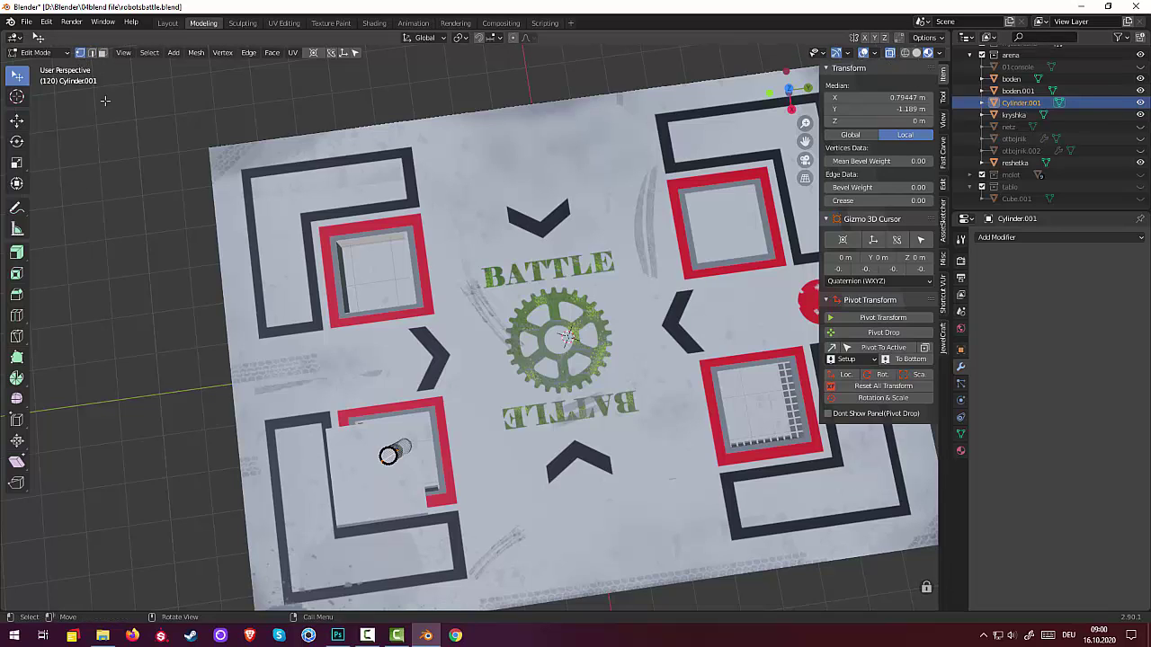
{"action": "left_click", "coordinate": [407, 510]}
{"action": "left_click", "coordinate": [405, 509]}
{"action": "left_click", "coordinate": [404, 509]}
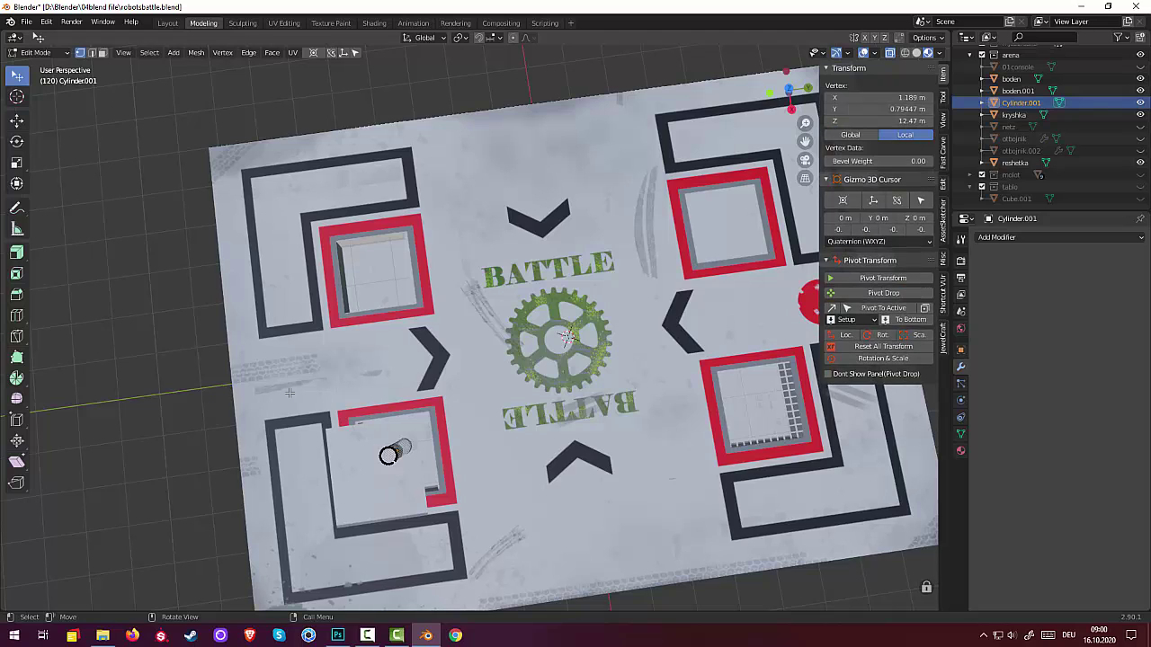
{"action": "left_click", "coordinate": [102, 52]}
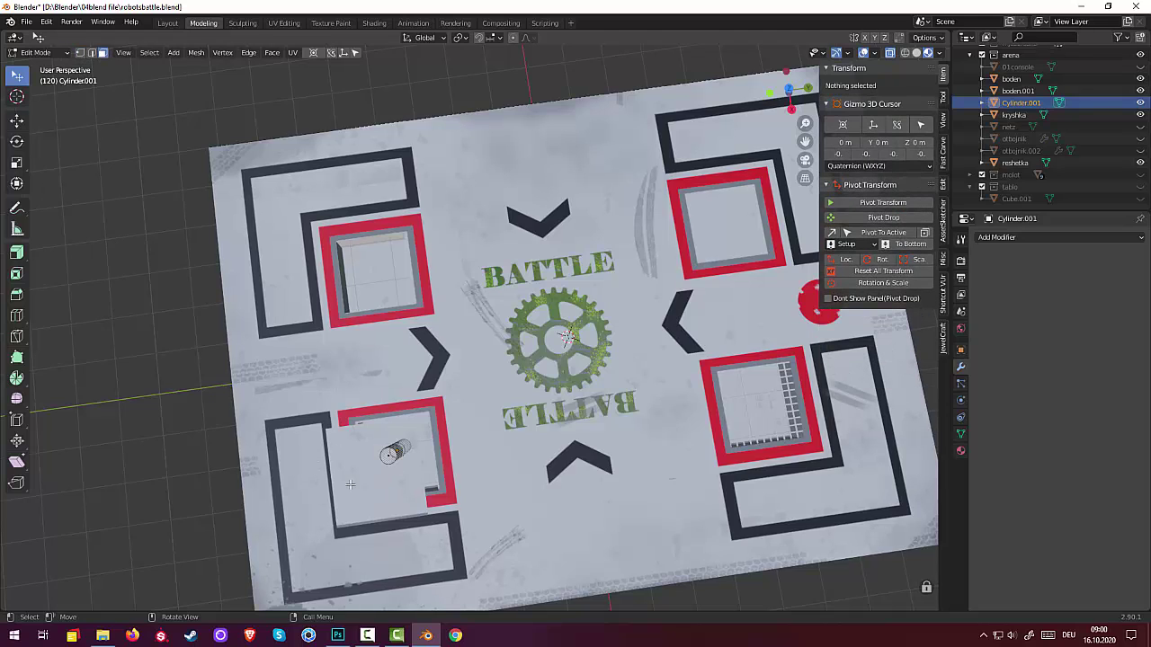
{"action": "left_click", "coordinate": [40, 52]}
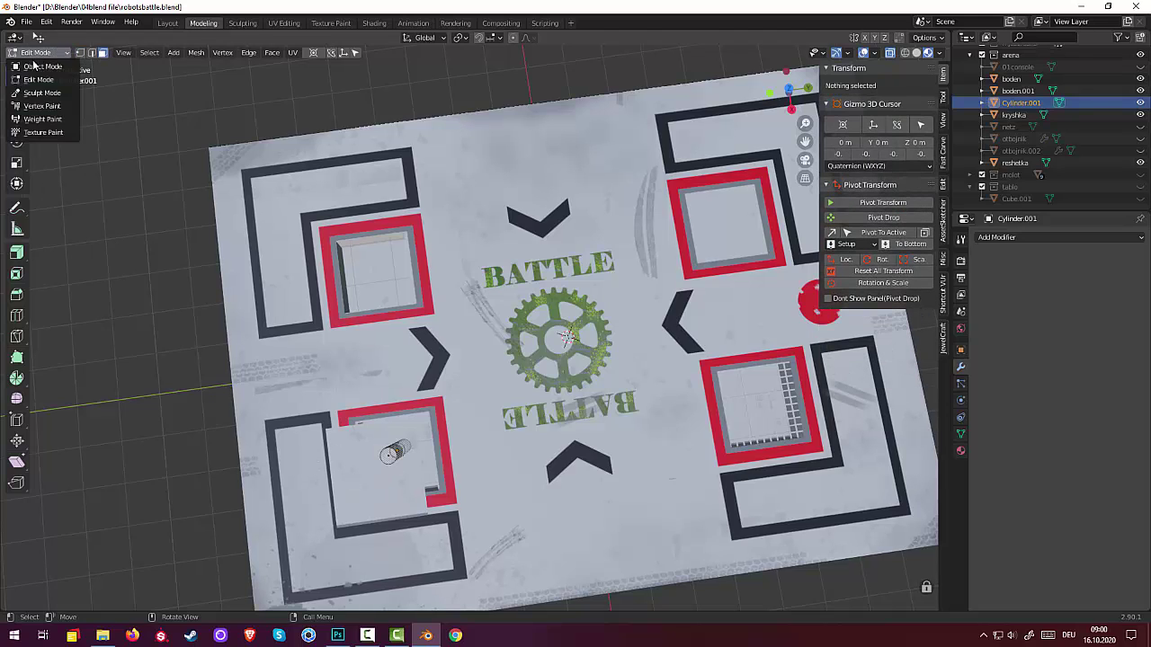
{"action": "left_click", "coordinate": [34, 66]}
Step: Show the lower-left plate in wireframe from top view and select the cylinder inside it
{"action": "left_click", "coordinate": [372, 494]}
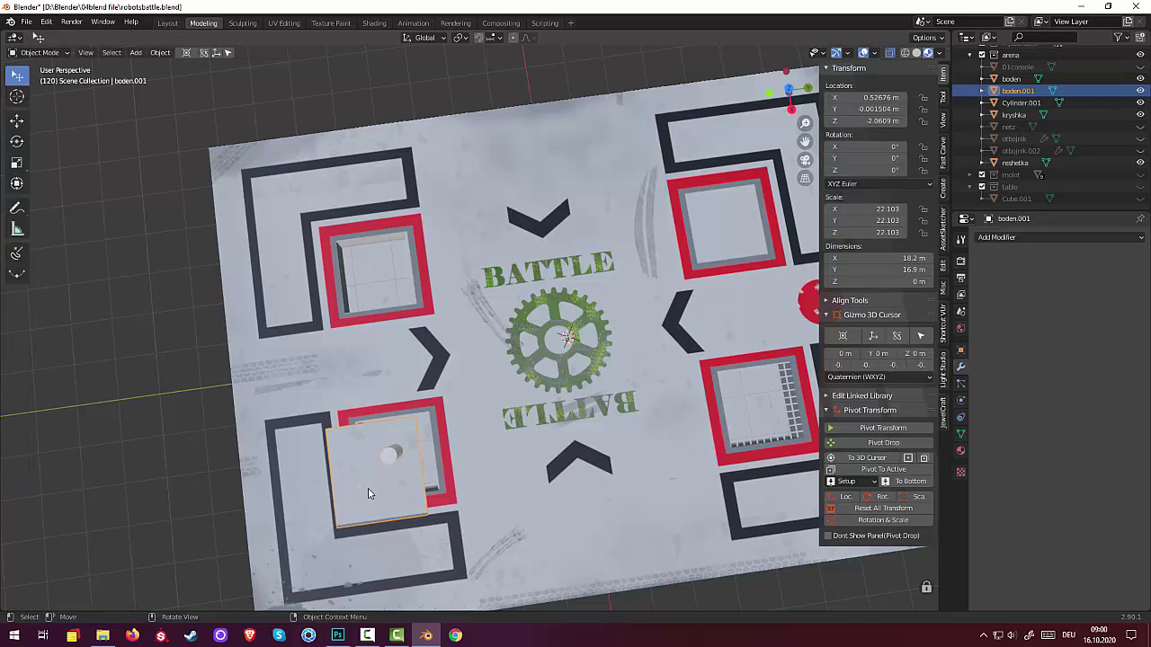
{"action": "left_click", "coordinate": [902, 54]}
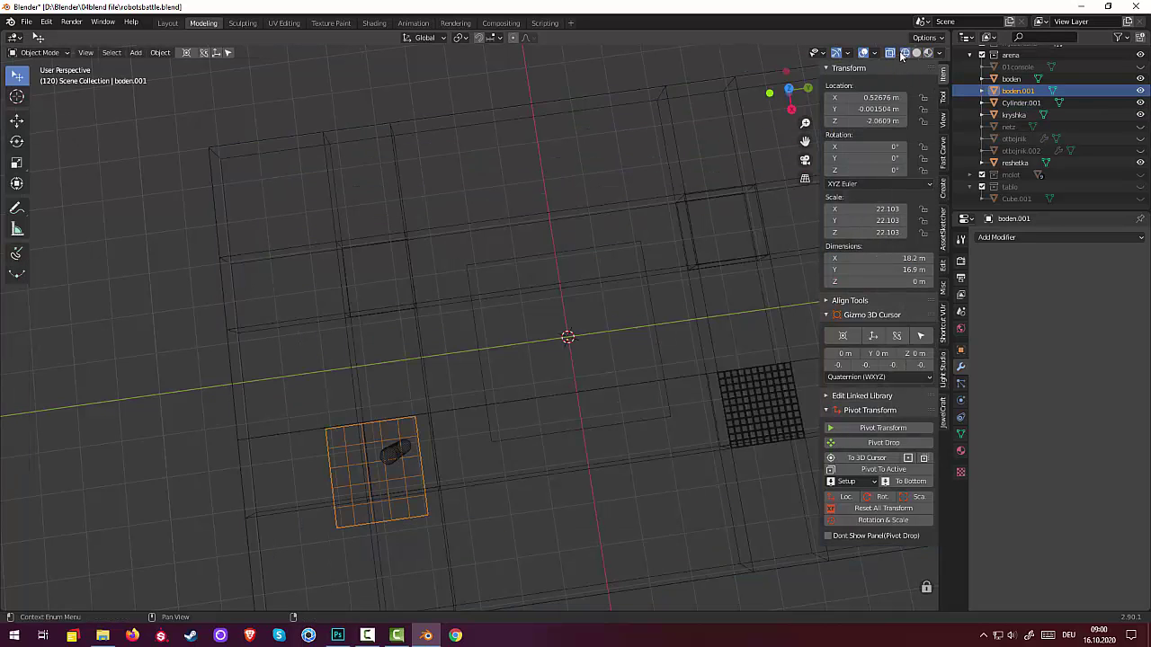
{"action": "scroll", "coordinate": [410, 521], "scroll_direction": "up", "scroll_amount": 3}
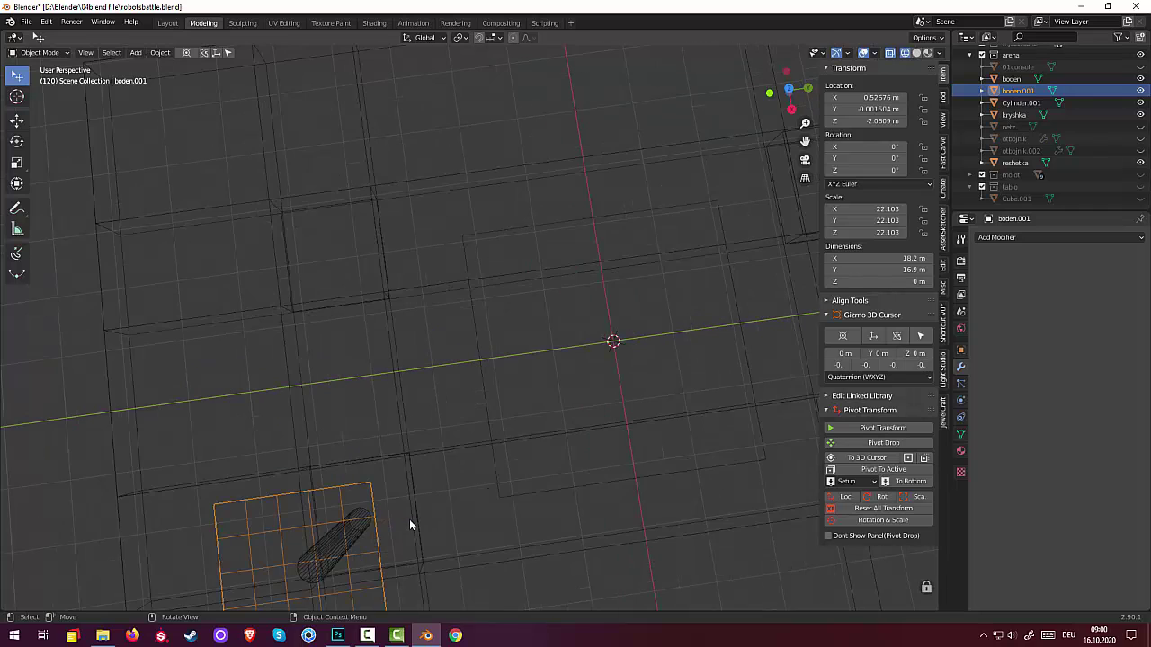
{"action": "mouse_move", "coordinate": [409, 519]}
{"action": "middle_mouse_down", "text": "shift"}
{"action": "mouse_move", "coordinate": [421, 429]}
{"action": "mouse_move", "coordinate": [458, 378]}
{"action": "middle_mouse_up", "text": "shift"}
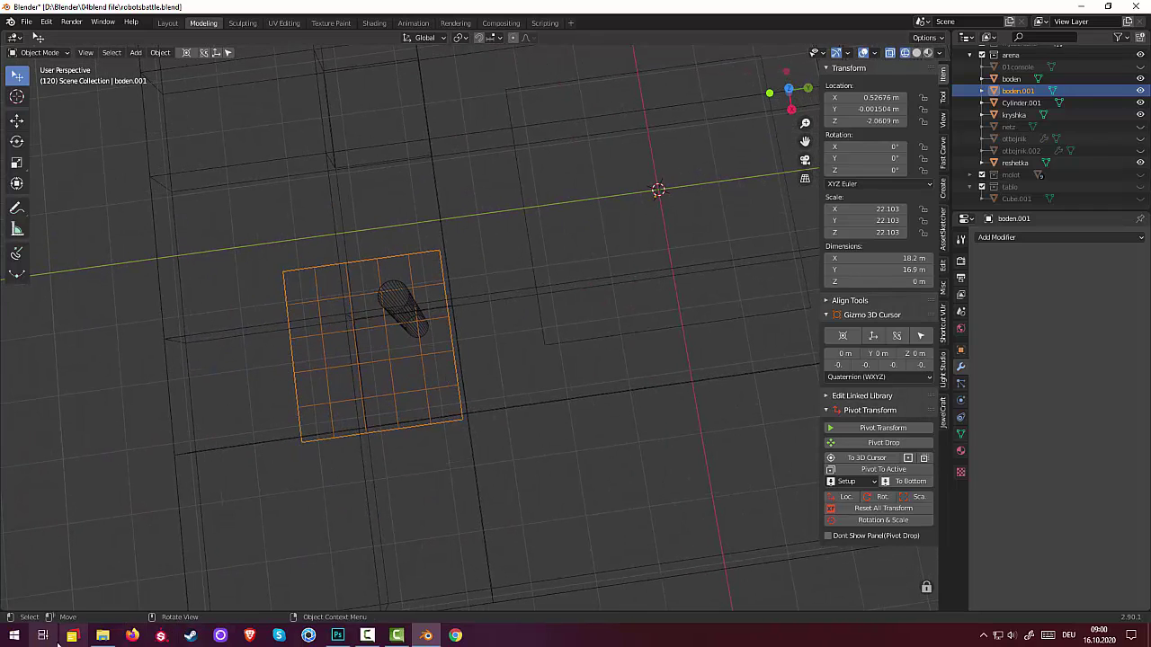
{"action": "key", "text": "KP_7"}
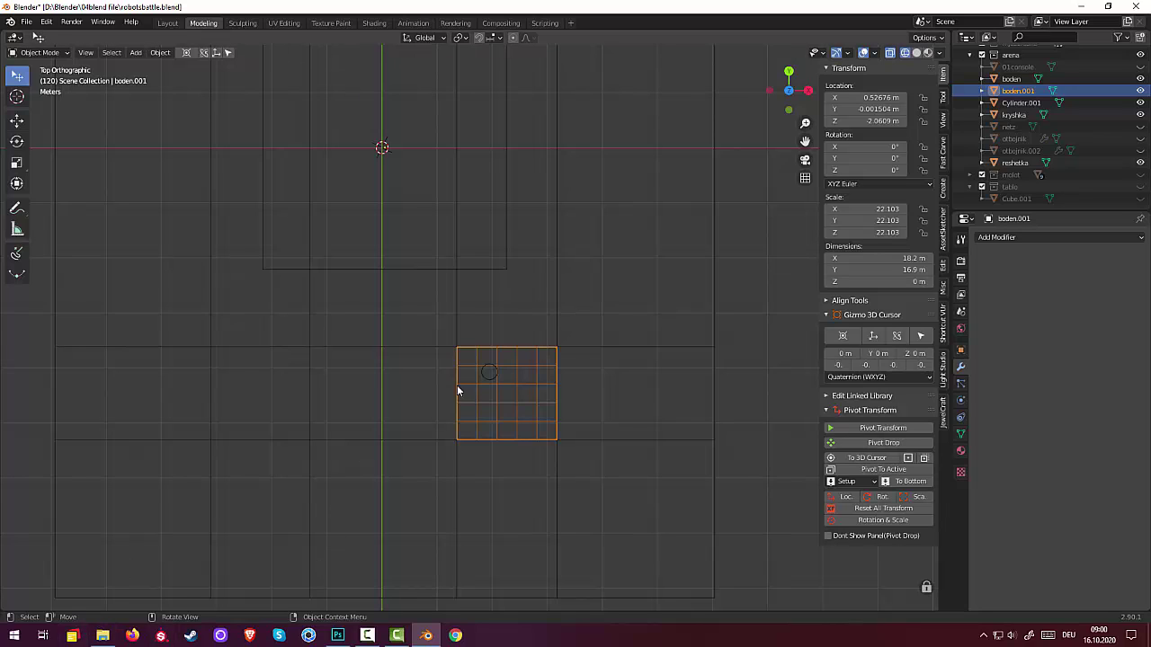
{"action": "left_click", "coordinate": [489, 377]}
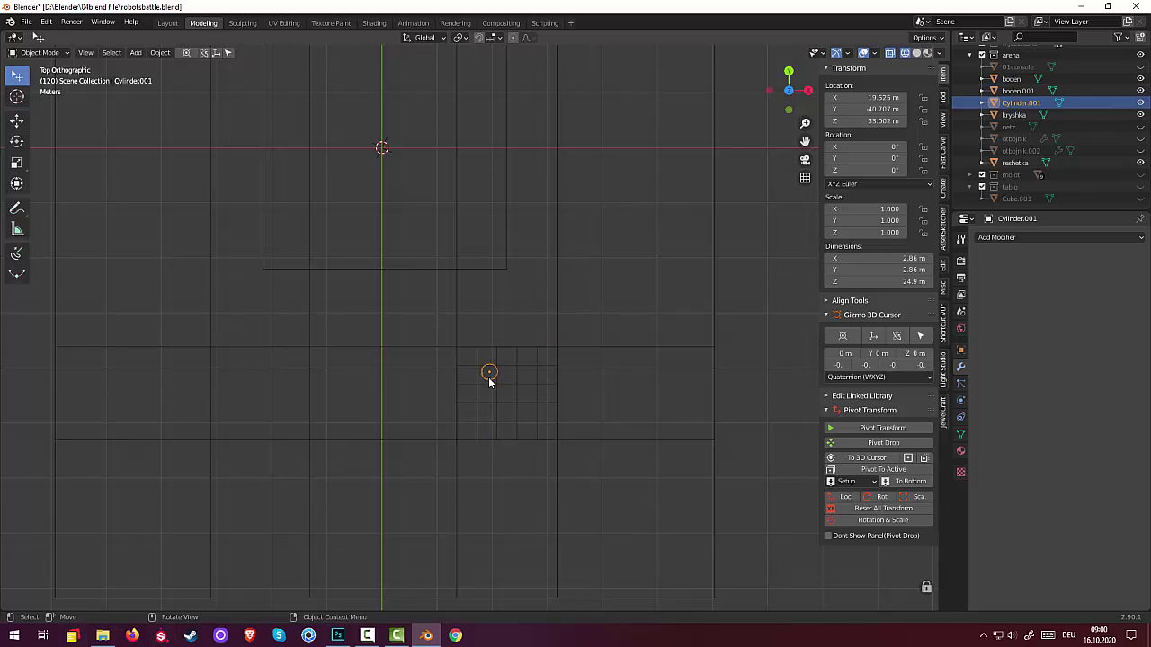
{"action": "scroll", "coordinate": [514, 446], "scroll_direction": "up", "scroll_amount": 3}
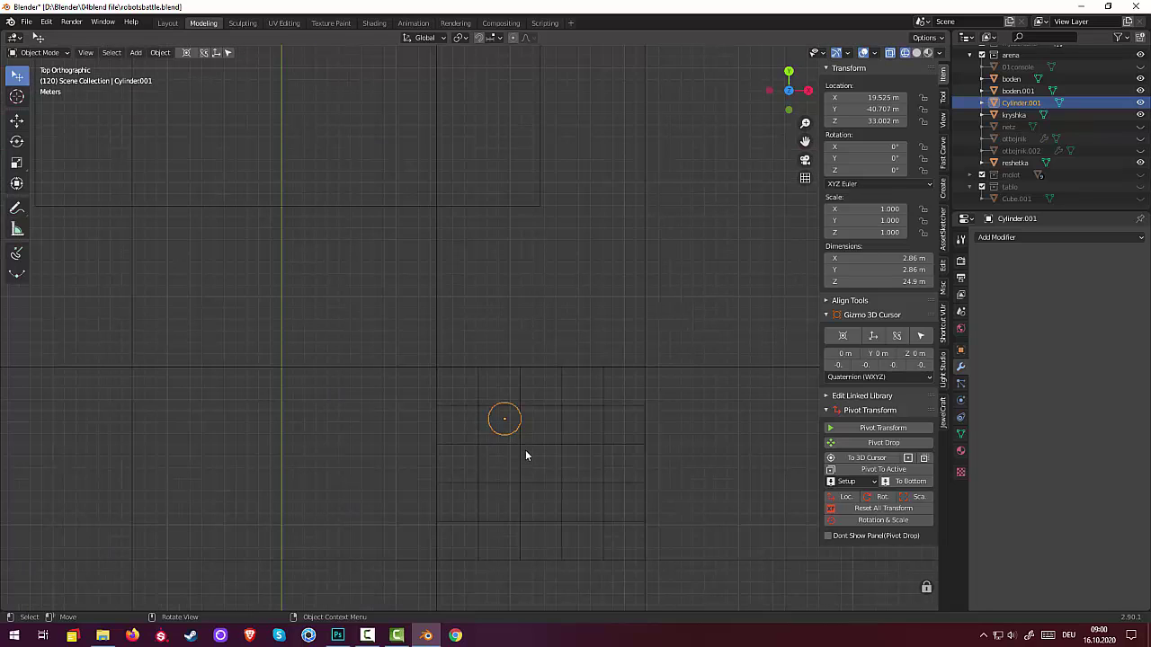
Step: Place the cylinder at the plate's upper-left and duplicate a second pillar to its right
{"action": "key", "text": "g"}
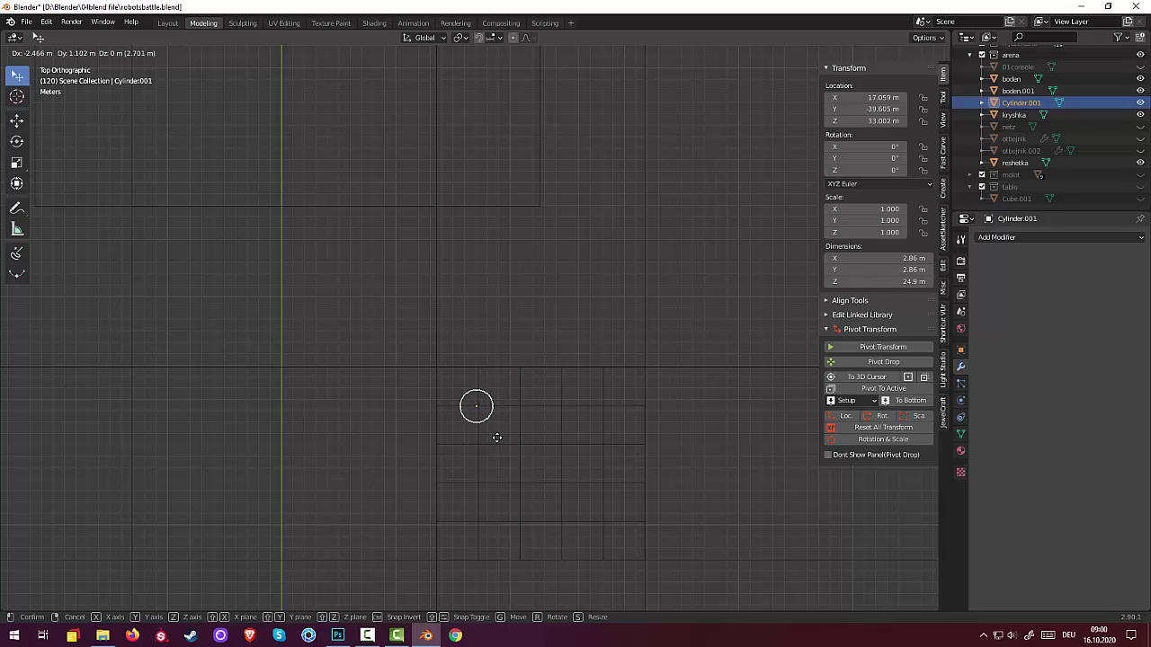
{"action": "left_click", "coordinate": [500, 441]}
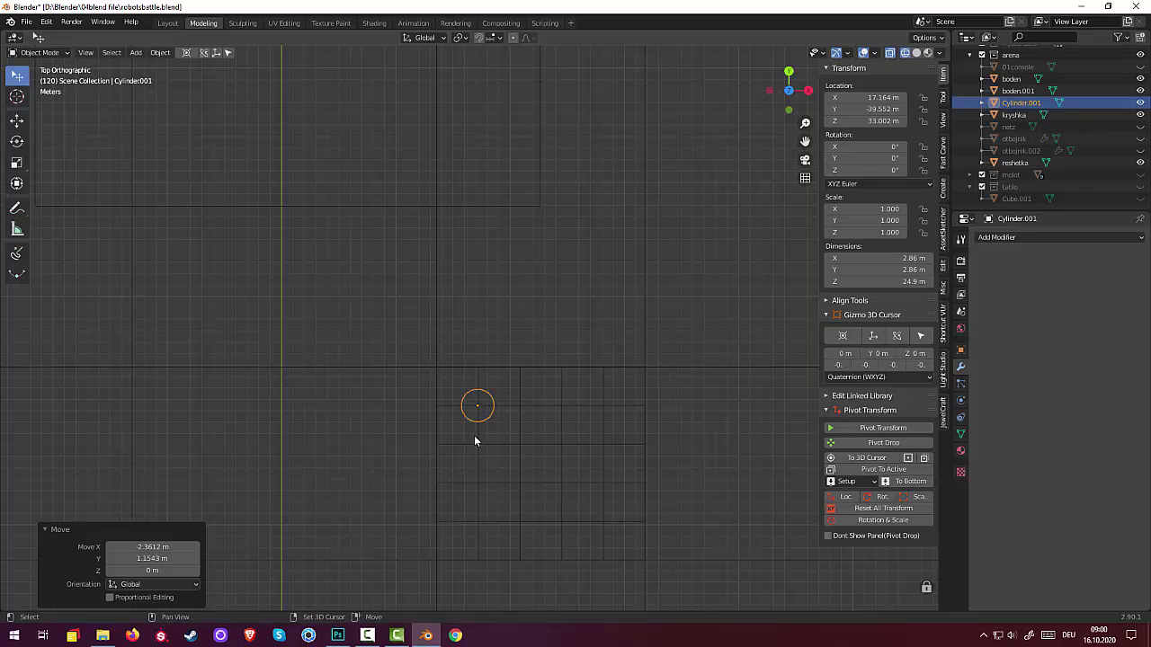
{"action": "key", "text": "shift+d"}
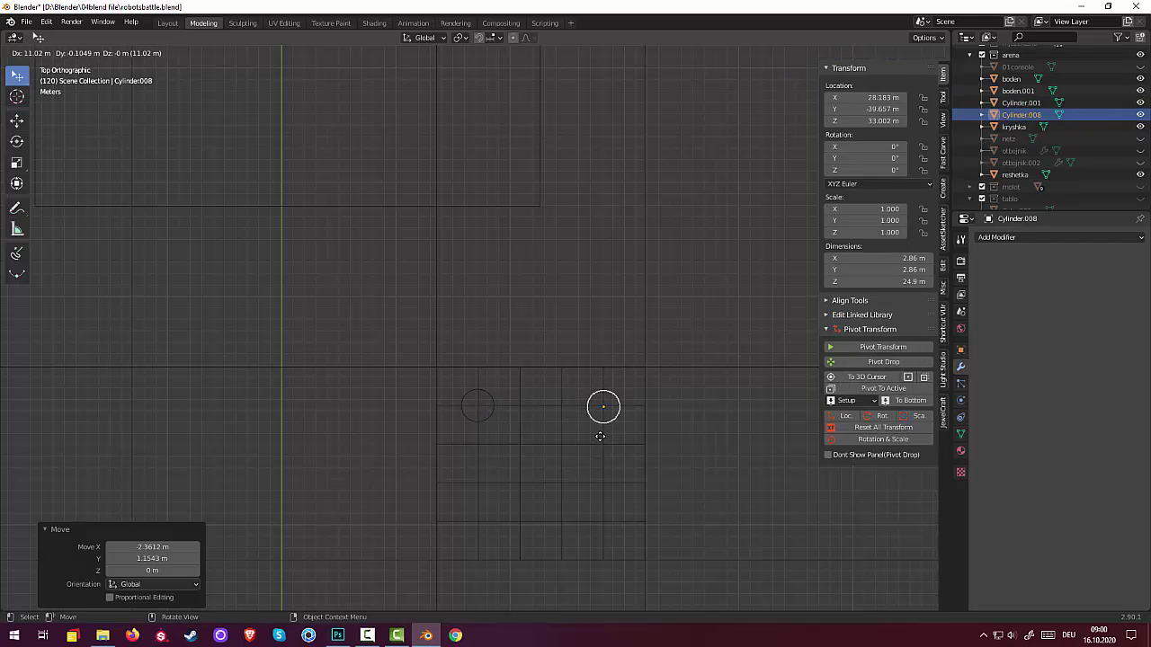
{"action": "left_click", "coordinate": [600, 438]}
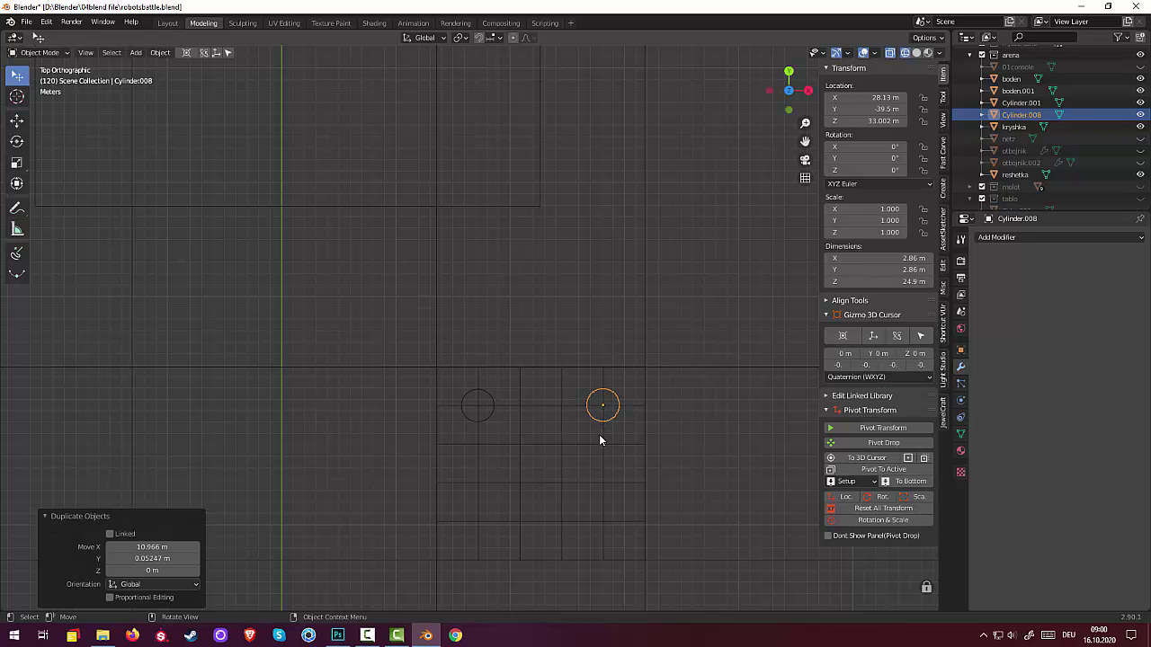
{"action": "scroll", "coordinate": [601, 440], "scroll_direction": "down", "scroll_amount": 1}
{"action": "scroll", "coordinate": [600, 439], "scroll_direction": "down", "scroll_amount": 1}
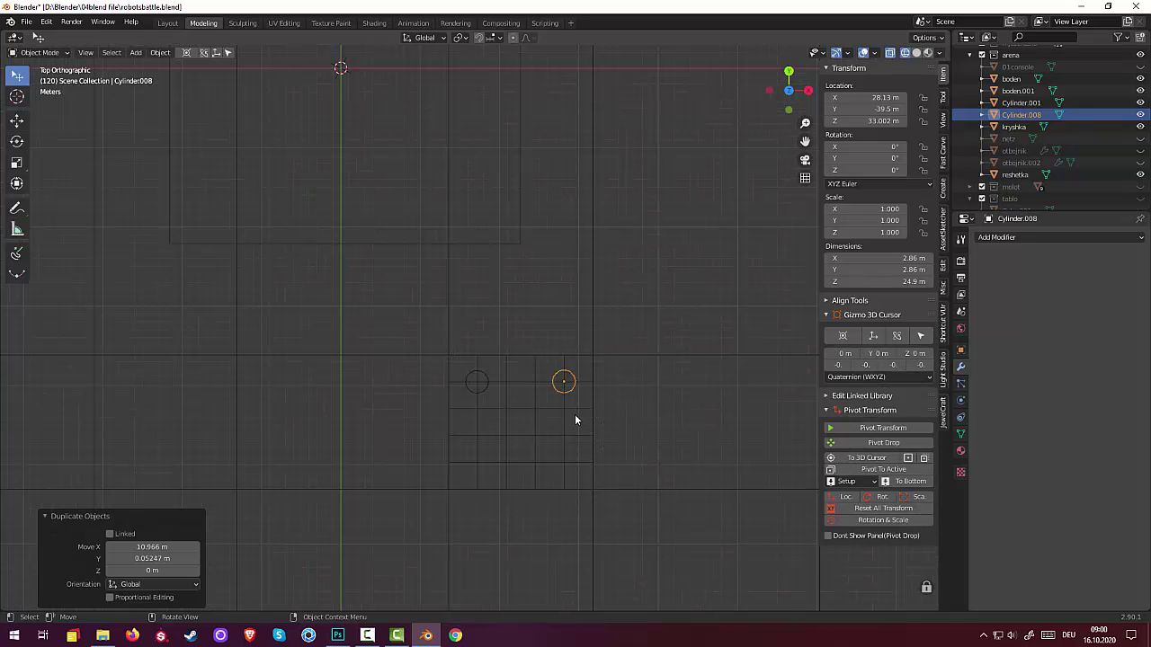
{"action": "key", "text": "shift"}
Step: Duplicate pillars 10.2 m below on Y, to the left, and at the square's centre
{"action": "key", "text": "shift+d"}
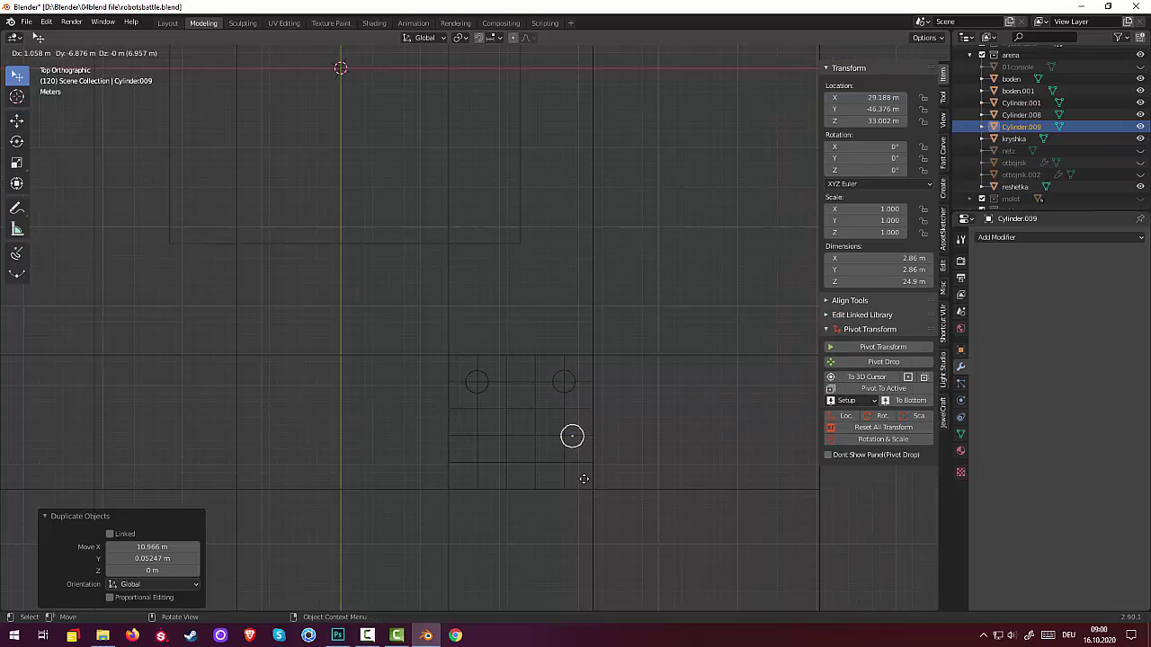
{"action": "key", "text": "y"}
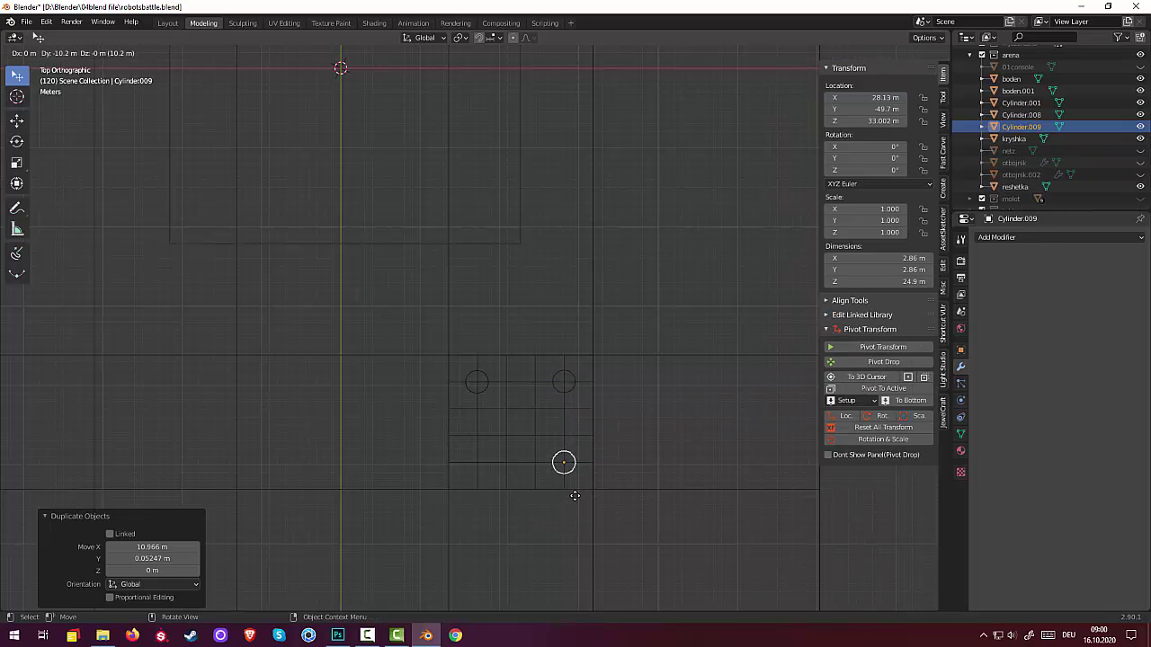
{"action": "left_click", "coordinate": [577, 498]}
{"action": "key", "text": "shift"}
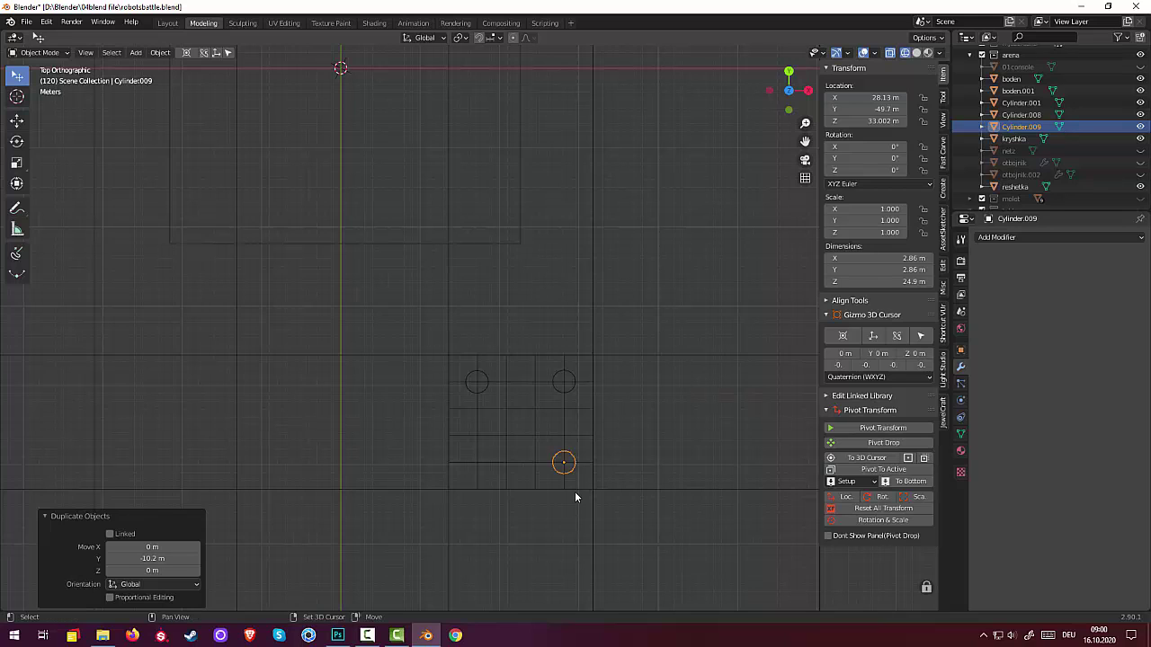
{"action": "key", "text": "shift+d"}
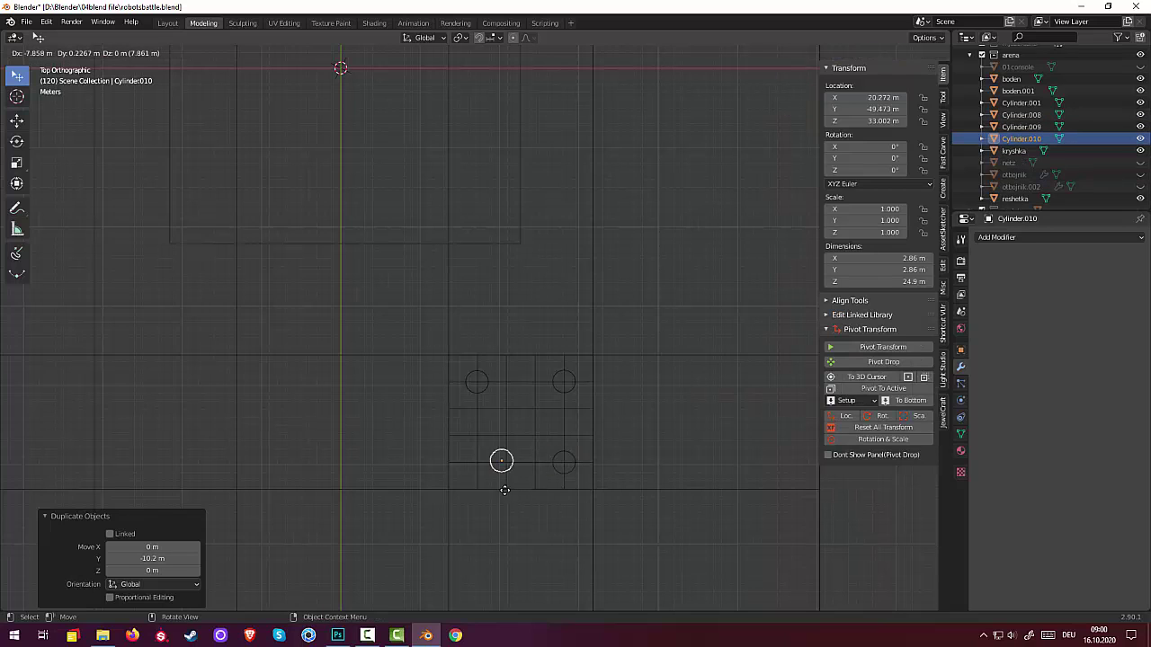
{"action": "left_click", "coordinate": [488, 492]}
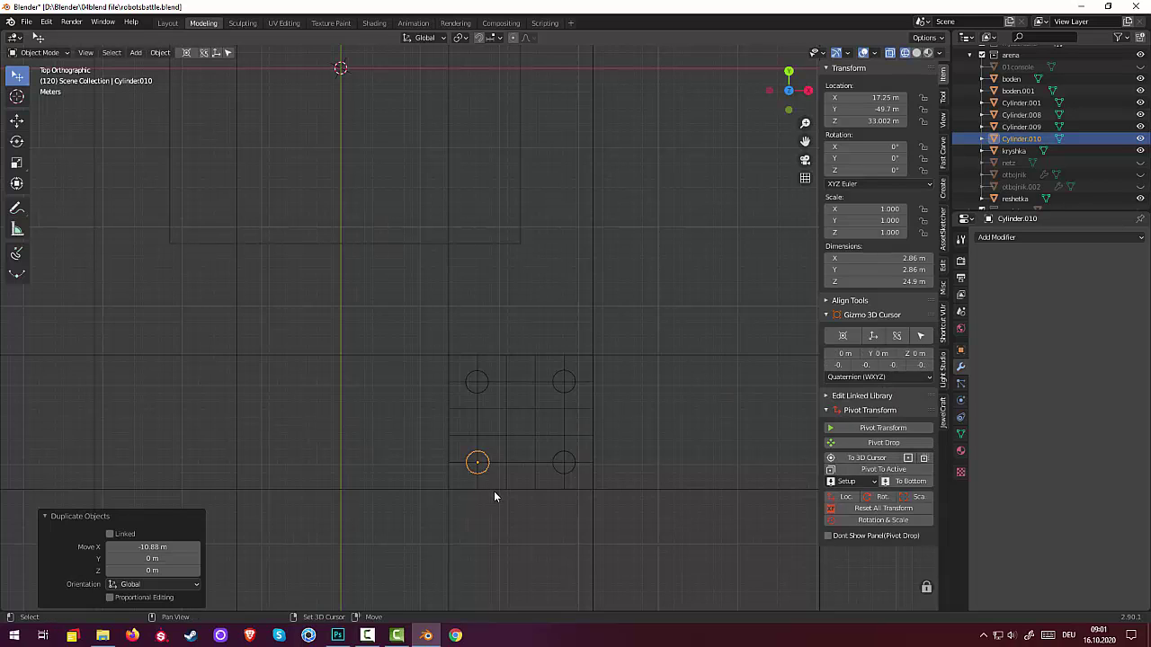
{"action": "key", "text": "shift+d"}
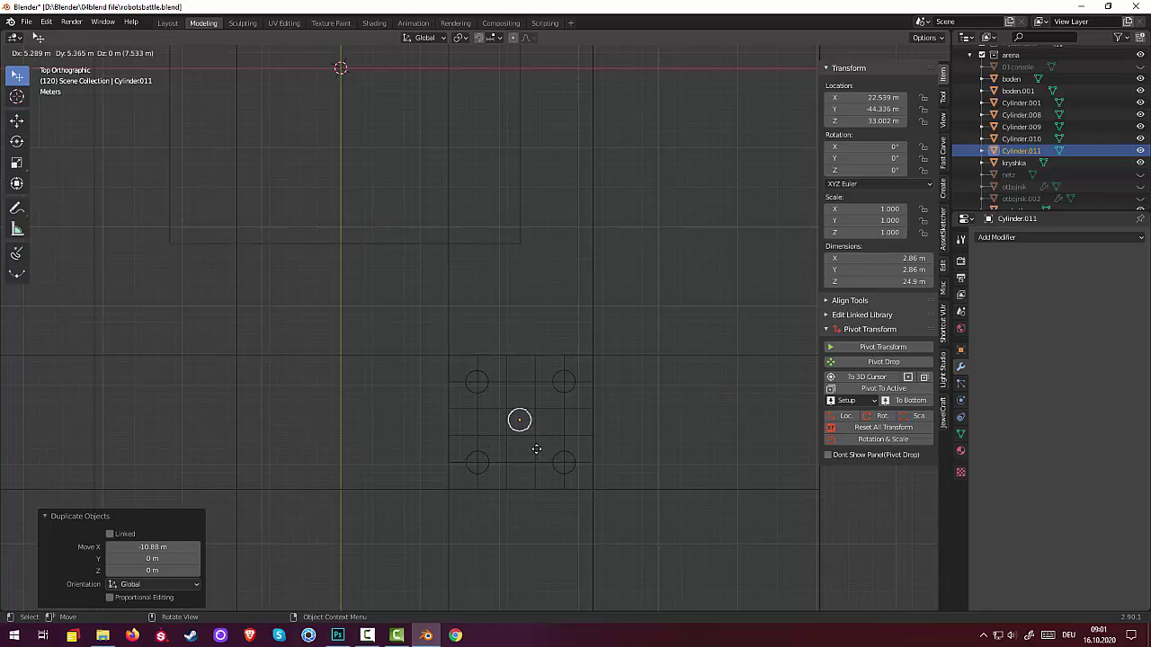
{"action": "left_click", "coordinate": [537, 449]}
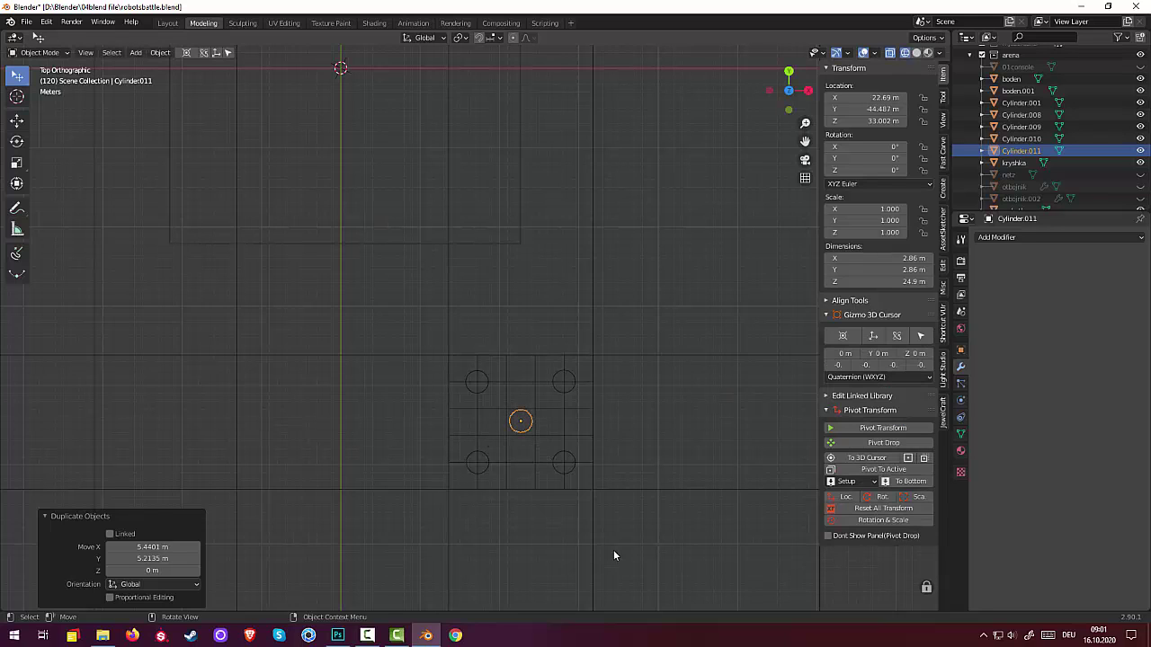
{"action": "left_click", "coordinate": [628, 563]}
Step: Turn off X-ray, switch to solid shading, and orbit around the pillars
{"action": "middle_click_drag", "start_coordinate": [628, 555], "coordinate": [605, 462]}
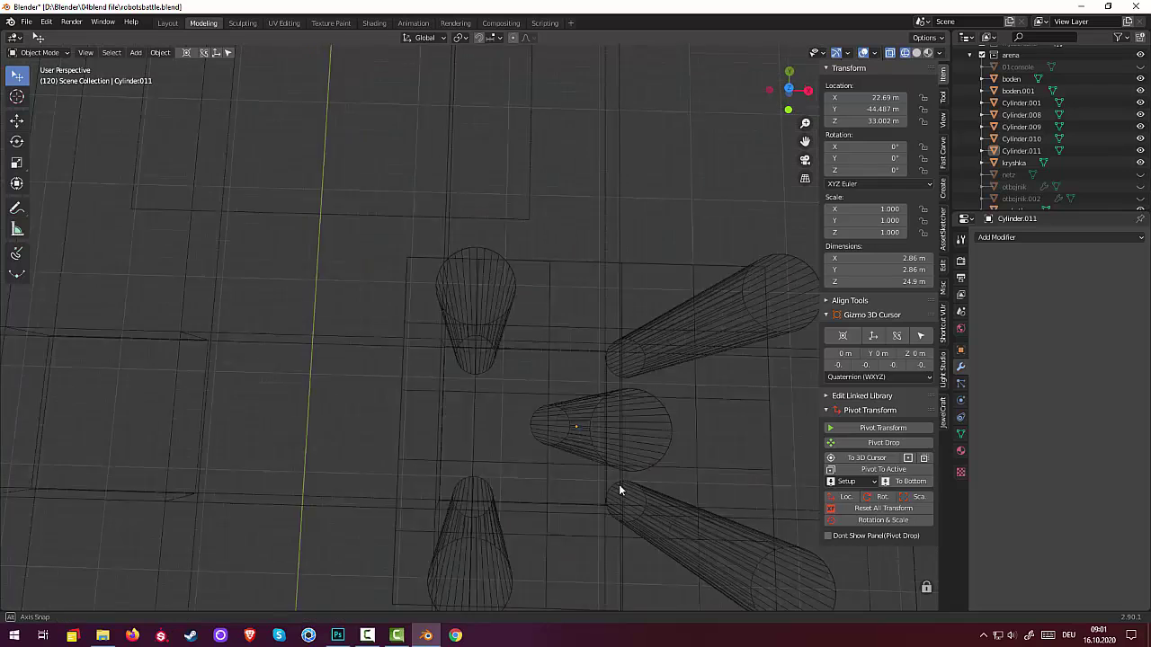
{"action": "scroll", "coordinate": [605, 460], "scroll_direction": "down", "scroll_amount": 5}
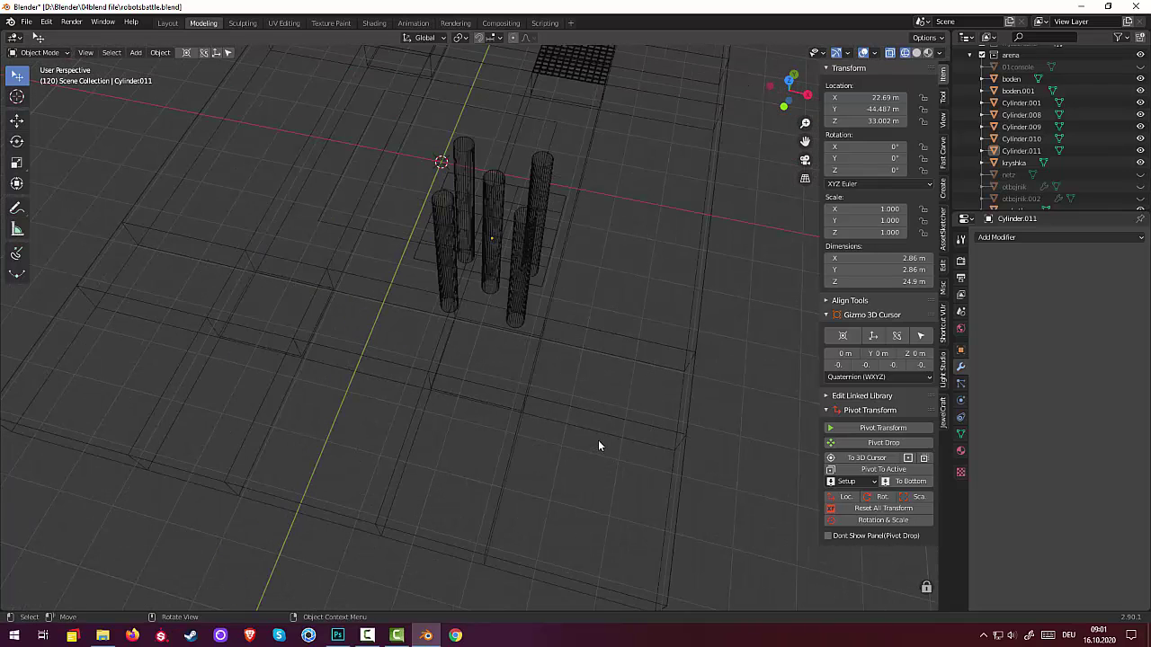
{"action": "left_click", "coordinate": [888, 56]}
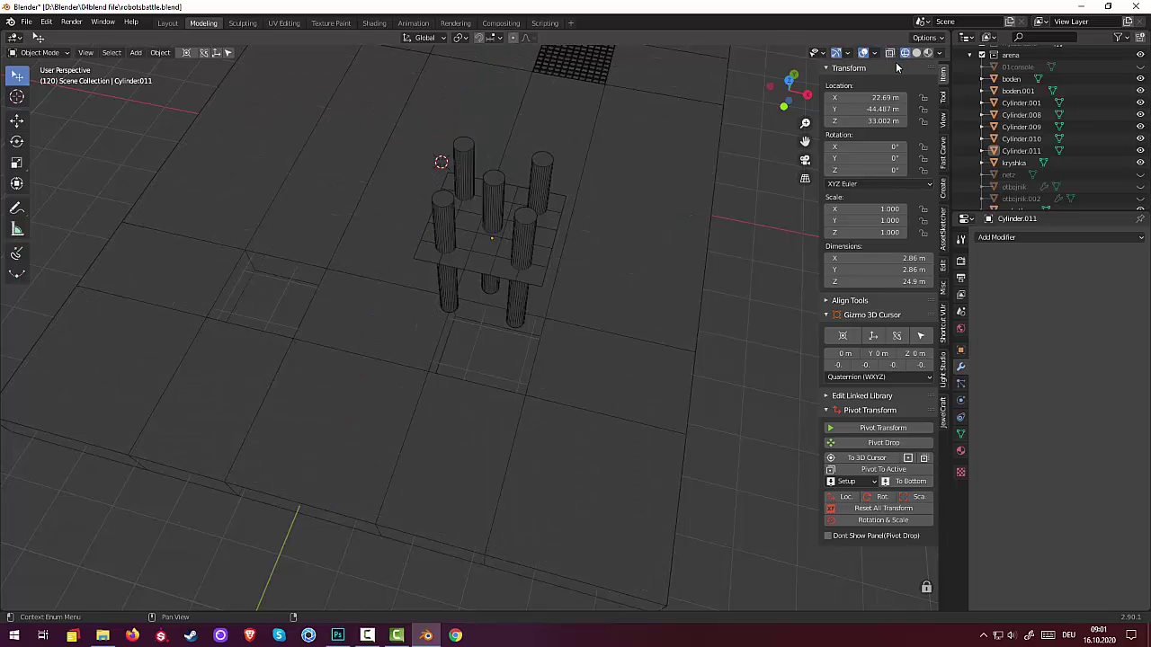
{"action": "left_click", "coordinate": [915, 53]}
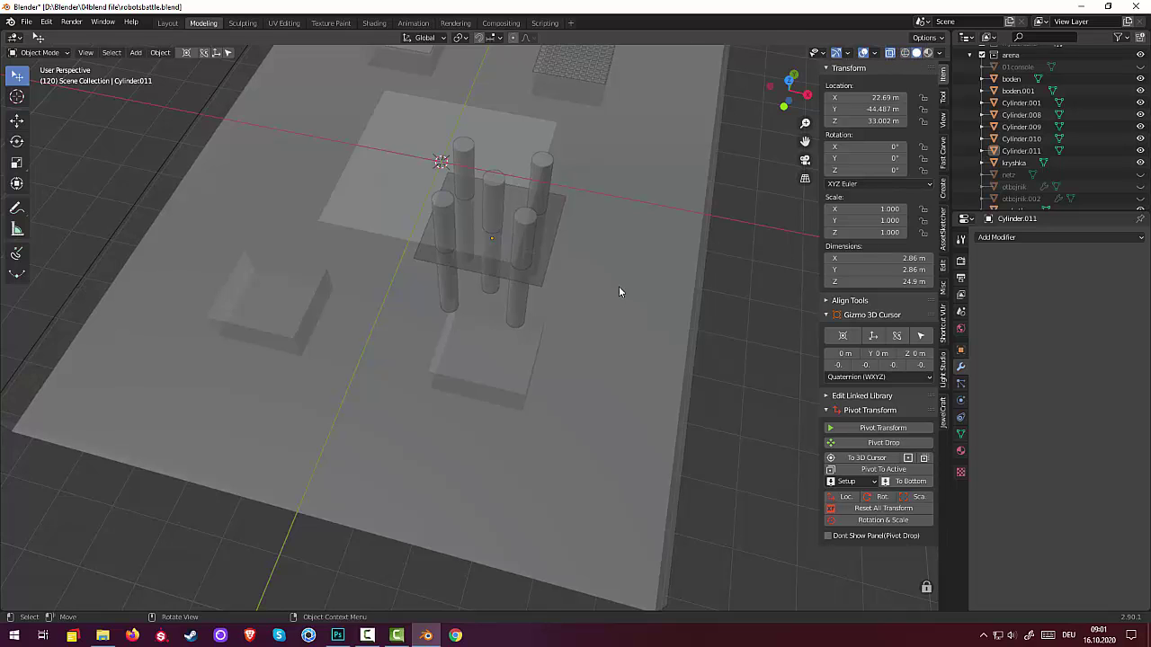
{"action": "middle_click_drag", "start_coordinate": [618, 286], "coordinate": [586, 246]}
{"action": "left_click", "coordinate": [889, 54]}
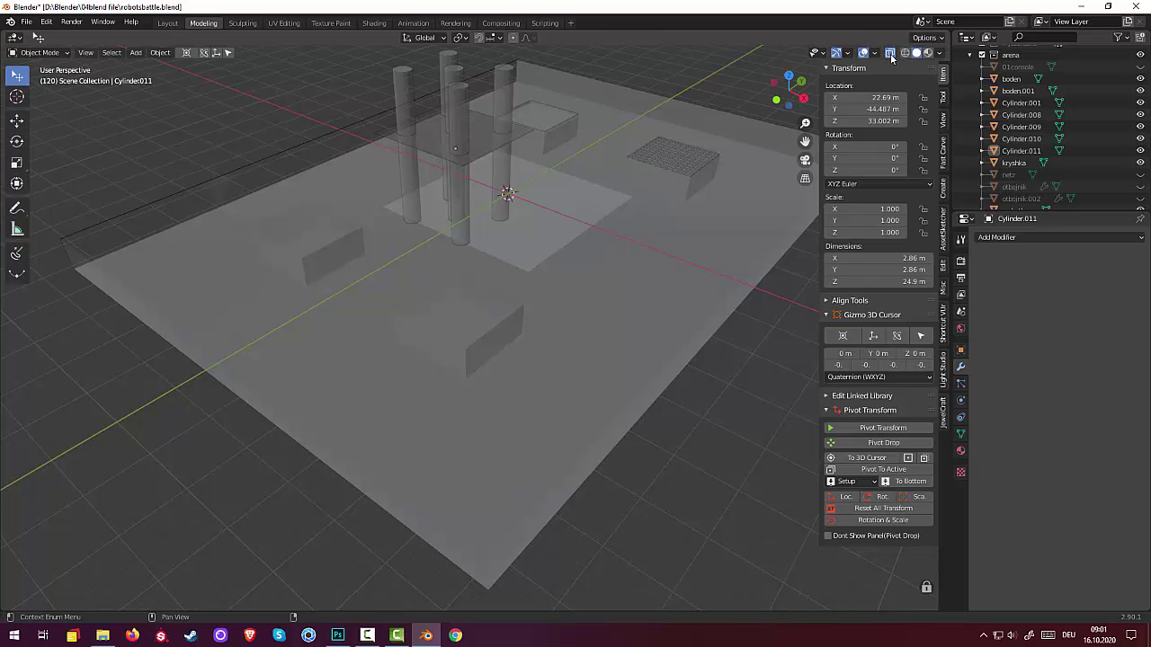
{"action": "left_click", "coordinate": [889, 54]}
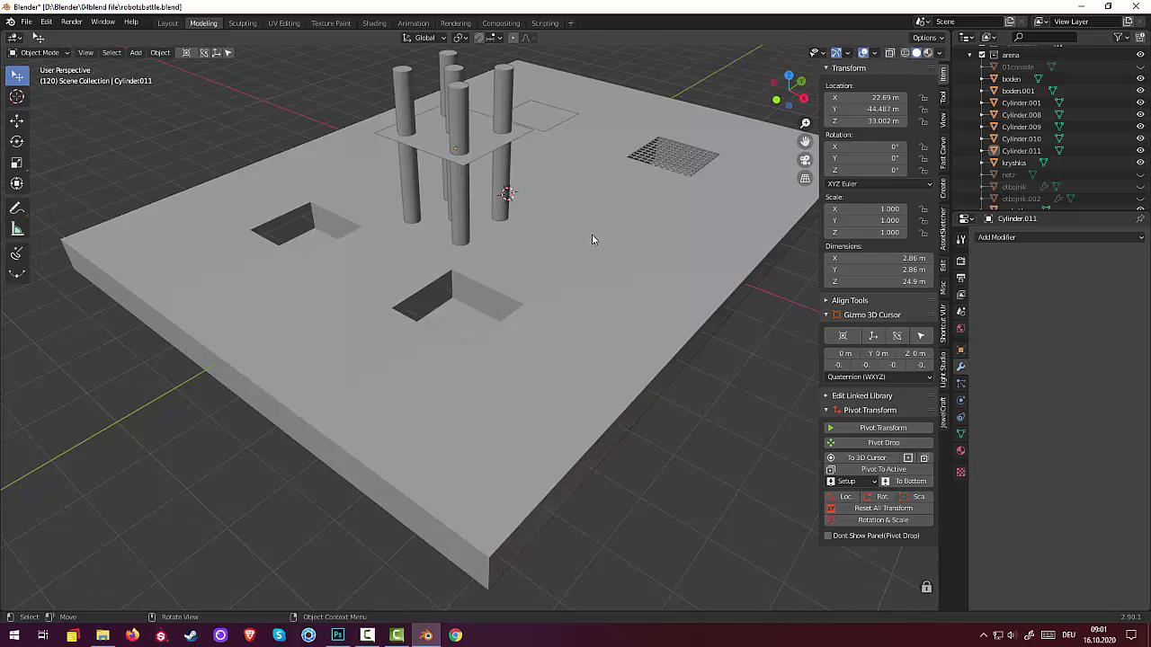
Step: Select the cover plate boden.001 from a low side view, ready for mesh editing
{"action": "middle_click_drag", "start_coordinate": [592, 240], "coordinate": [396, 264]}
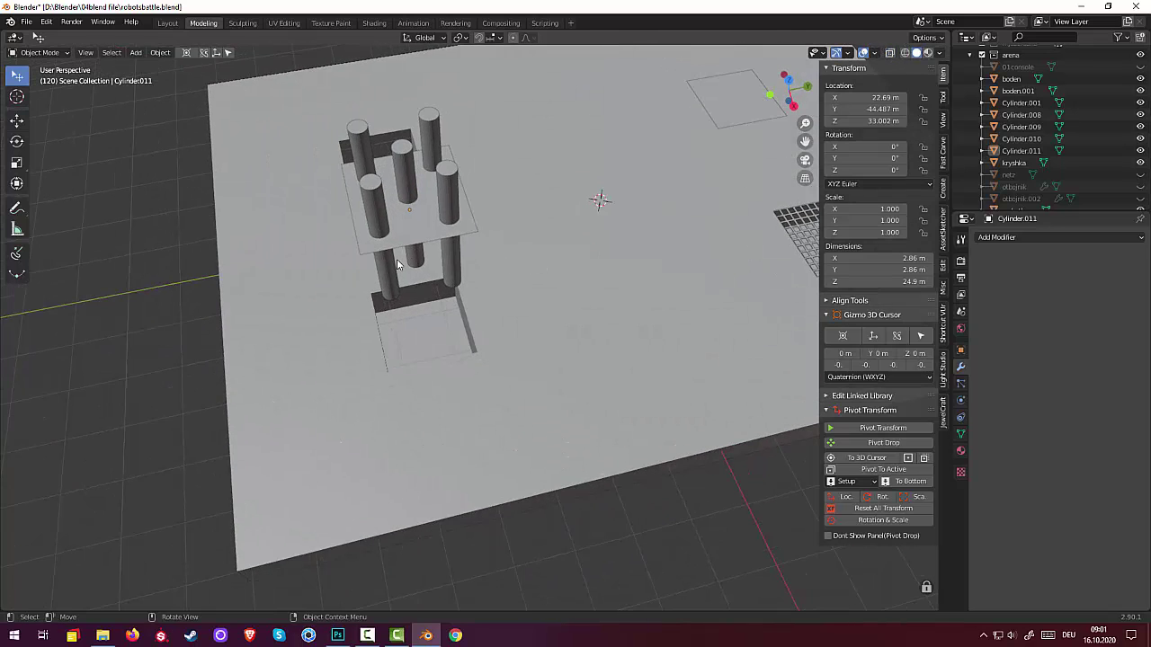
{"action": "left_click", "coordinate": [396, 264]}
{"action": "mouse_move", "coordinate": [454, 421]}
{"action": "middle_mouse_down"}
{"action": "mouse_move", "coordinate": [410, 359]}
{"action": "mouse_move", "coordinate": [433, 383]}
{"action": "middle_mouse_up"}
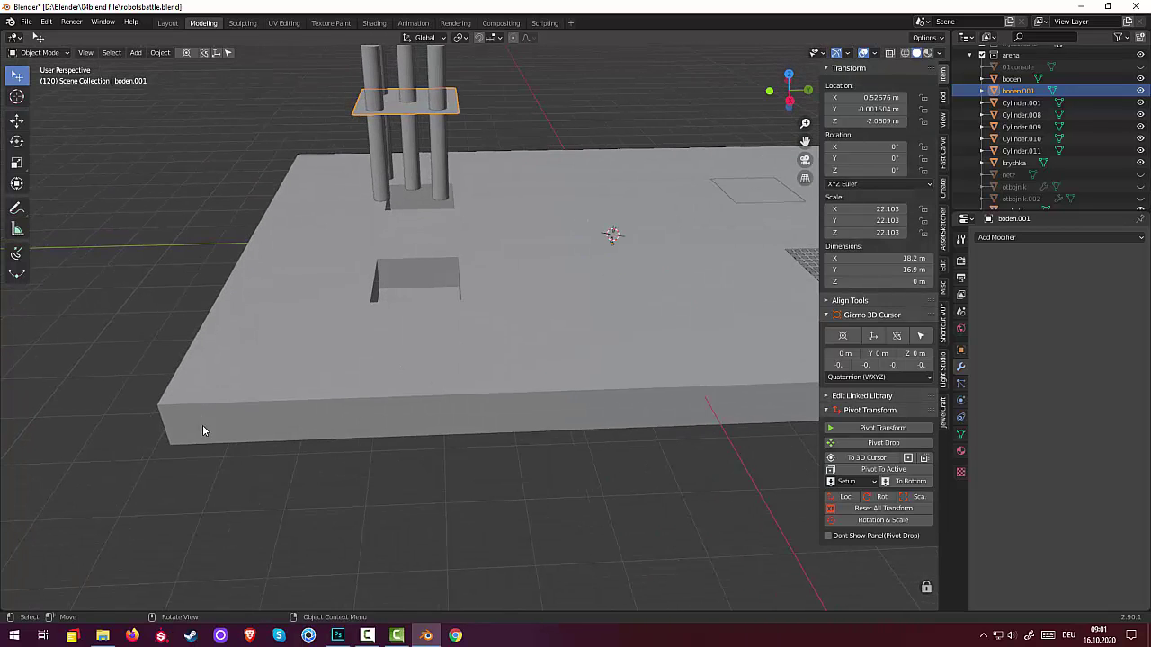
{"action": "left_click", "coordinate": [383, 101]}
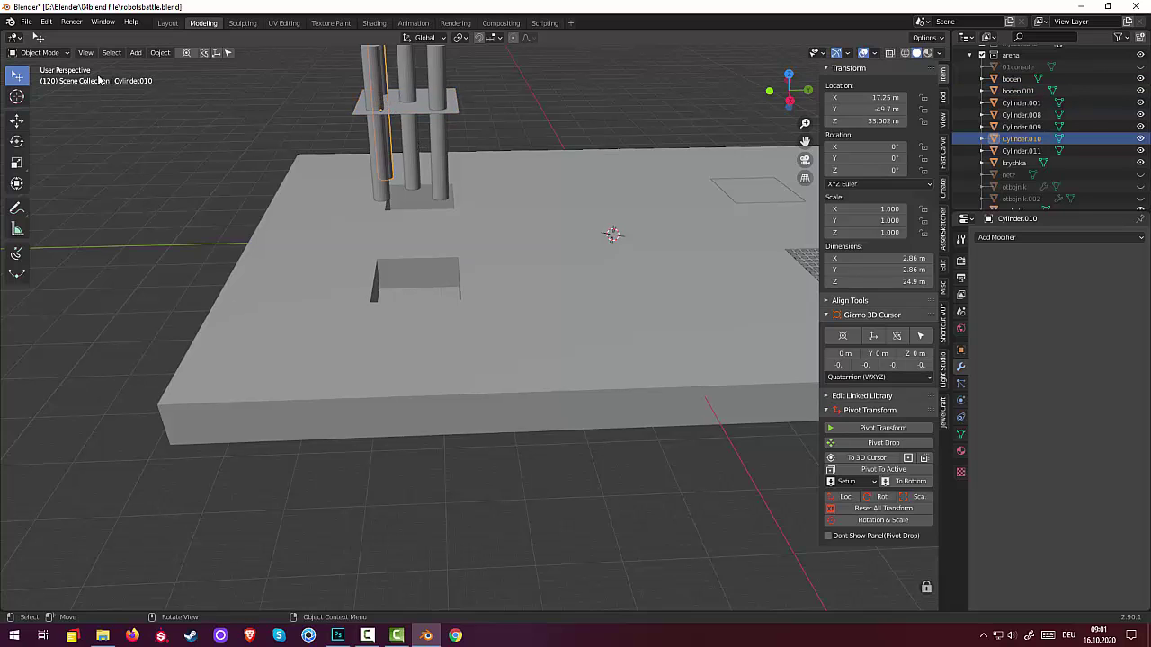
{"action": "left_click", "coordinate": [400, 114]}
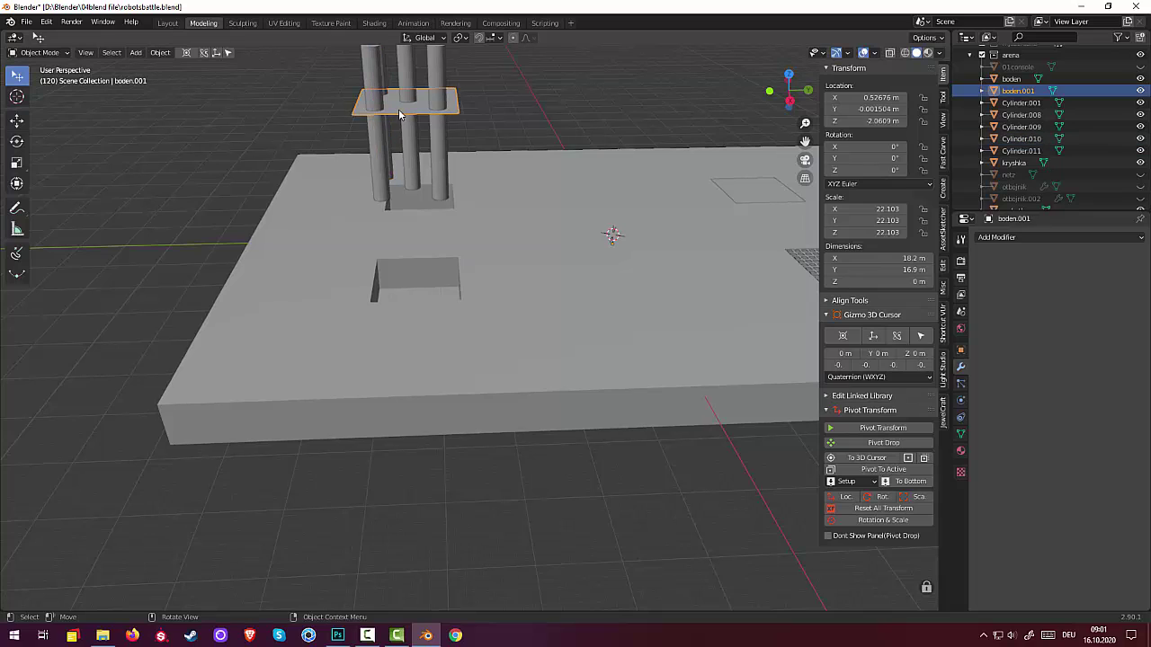
{"action": "left_click", "coordinate": [32, 54]}
Step: Reselect the cover plate boden.001 and select its whole mesh in Edit Mode
{"action": "left_click", "coordinate": [28, 67]}
{"action": "left_click", "coordinate": [390, 105]}
{"action": "left_click", "coordinate": [398, 109]}
{"action": "left_click", "coordinate": [28, 54]}
{"action": "left_click", "coordinate": [36, 79]}
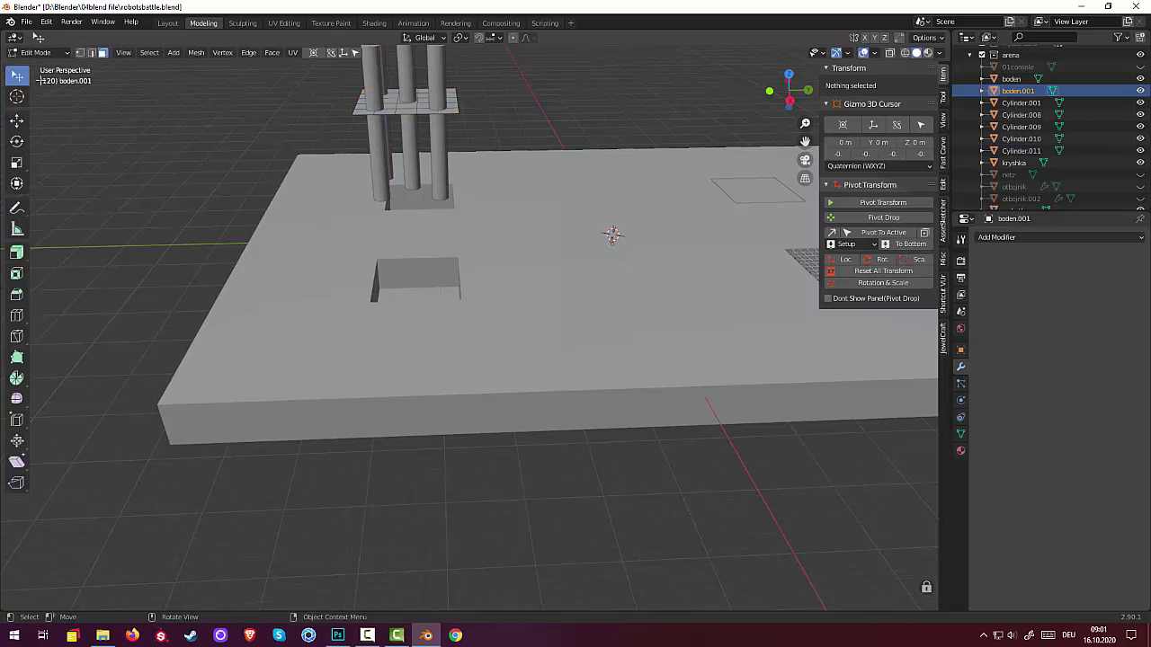
{"action": "left_click", "coordinate": [414, 106]}
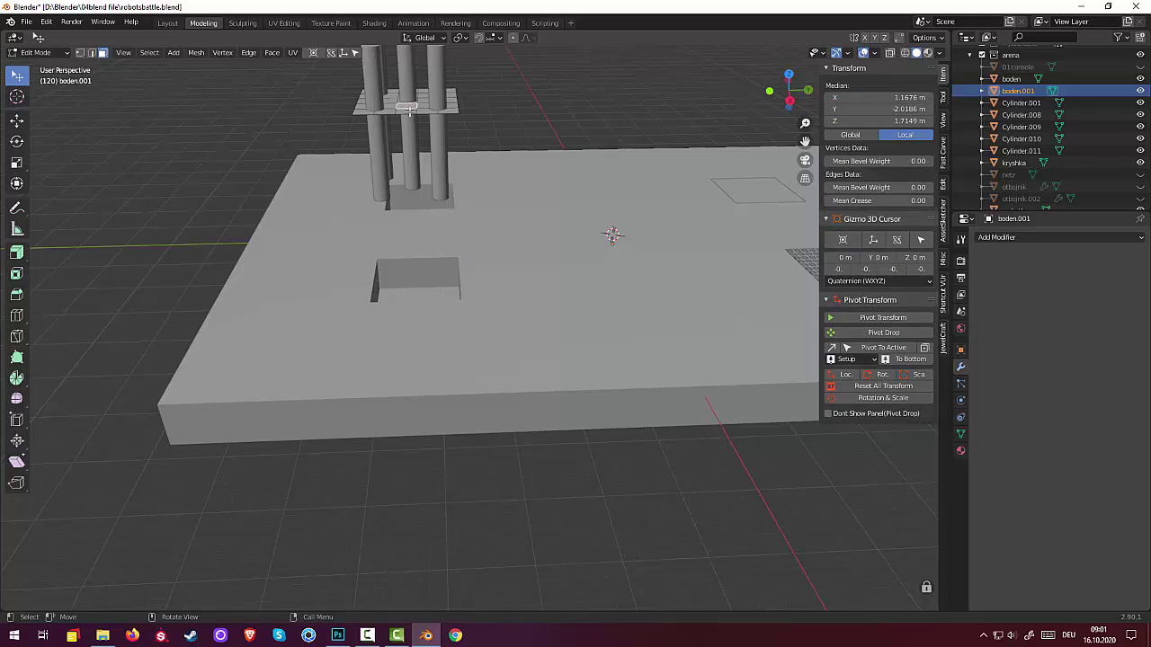
{"action": "key", "text": "ctrl+l"}
Step: Push the plate mesh down along Z by -0.387 m, then pick a face on it
{"action": "key", "text": "g"}
{"action": "key", "text": "z"}
{"action": "key", "text": "z"}
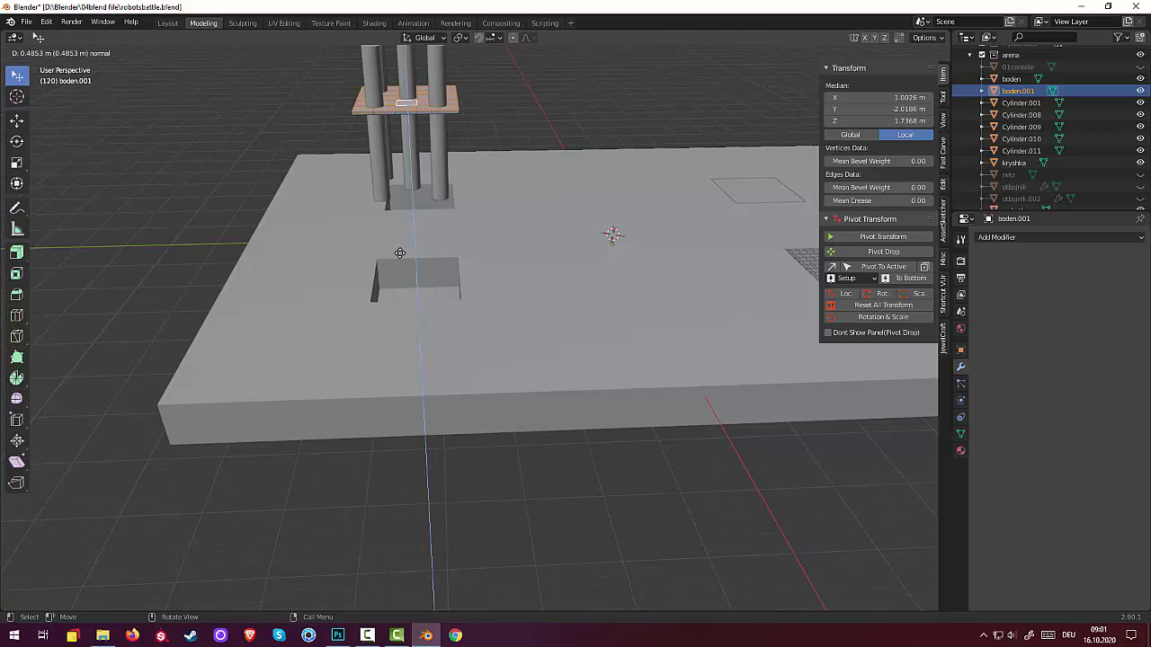
{"action": "left_click", "coordinate": [400, 253]}
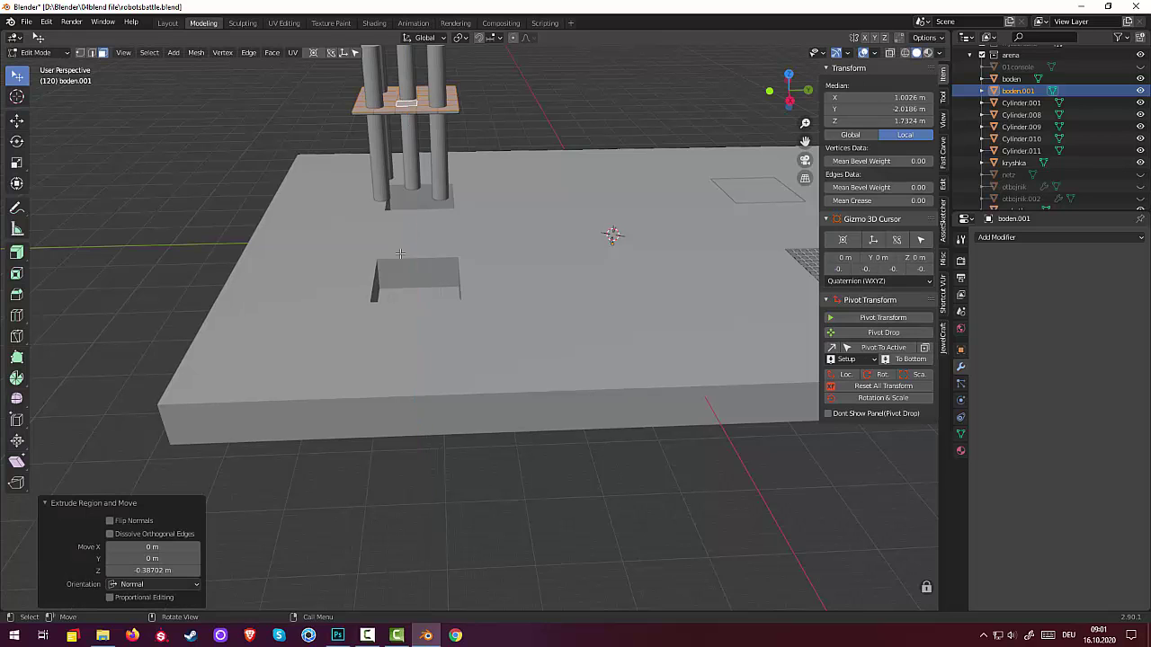
{"action": "mouse_move", "coordinate": [430, 254]}
{"action": "middle_mouse_down"}
{"action": "mouse_move", "coordinate": [517, 269]}
{"action": "mouse_move", "coordinate": [521, 321]}
{"action": "middle_mouse_up"}
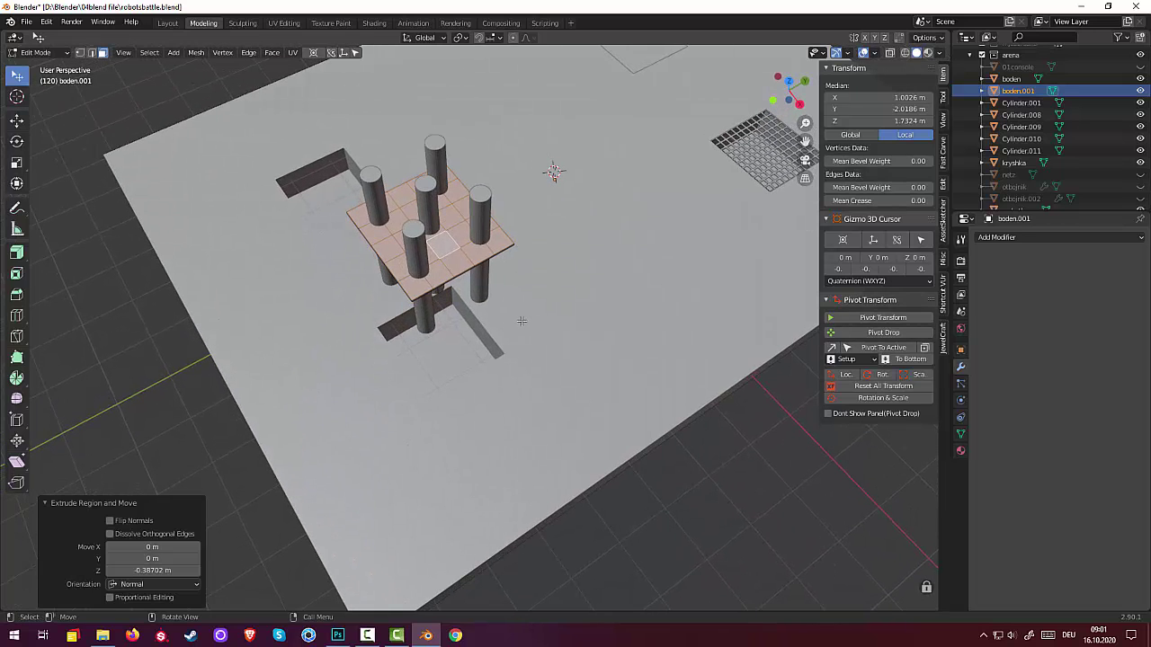
{"action": "left_click", "coordinate": [707, 517]}
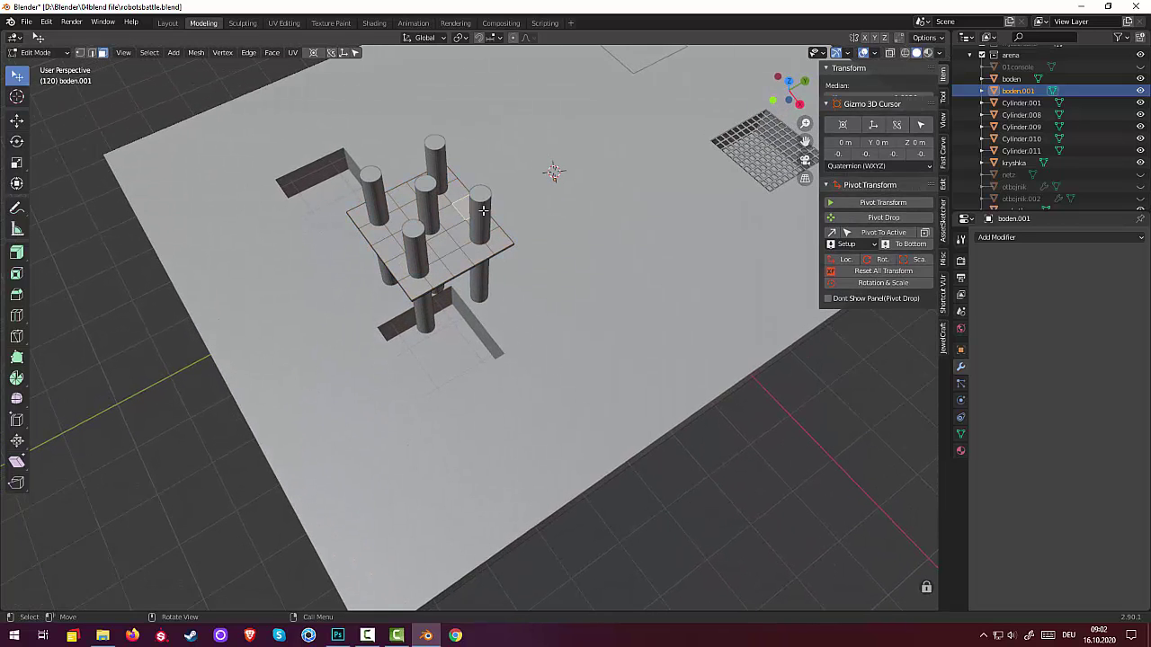
{"action": "left_click_drag", "start_coordinate": [476, 220], "coordinate": [487, 221]}
Step: Undo the accidental face move and return to Object Mode
{"action": "key", "text": "ctrl+z"}
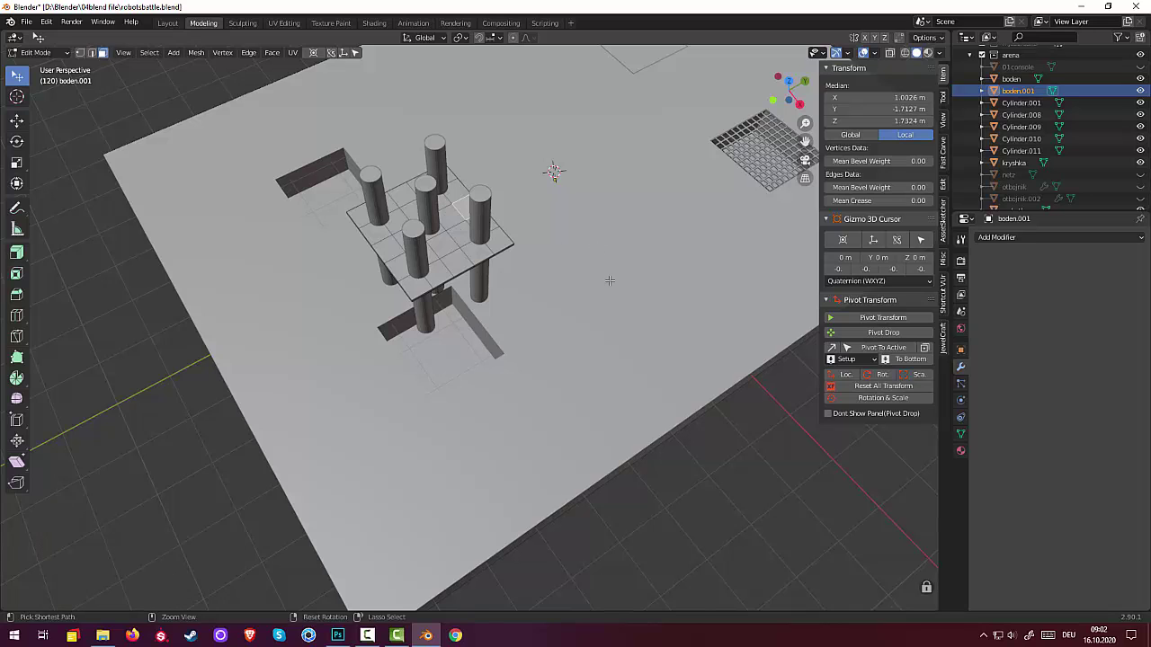
{"action": "left_click", "coordinate": [49, 54]}
{"action": "left_click", "coordinate": [45, 68]}
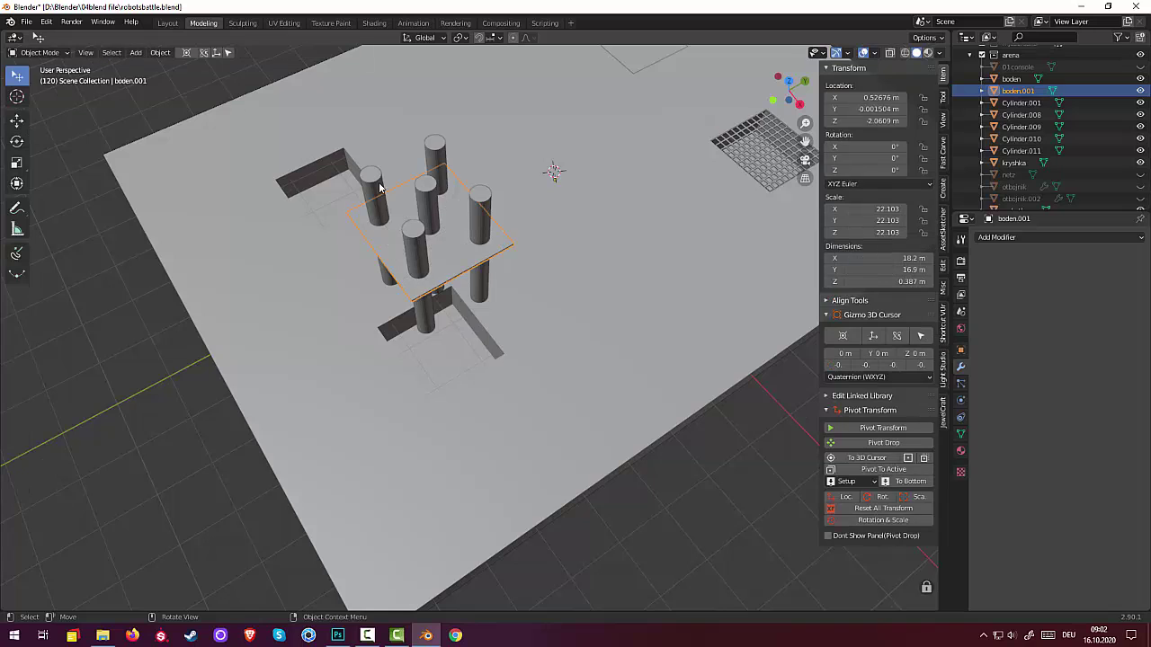
Step: Select all five pillar cylinders and join them into one object, Cylinder.009
{"action": "left_click", "coordinate": [384, 190]}
{"action": "left_click", "coordinate": [434, 160], "text": "shift"}
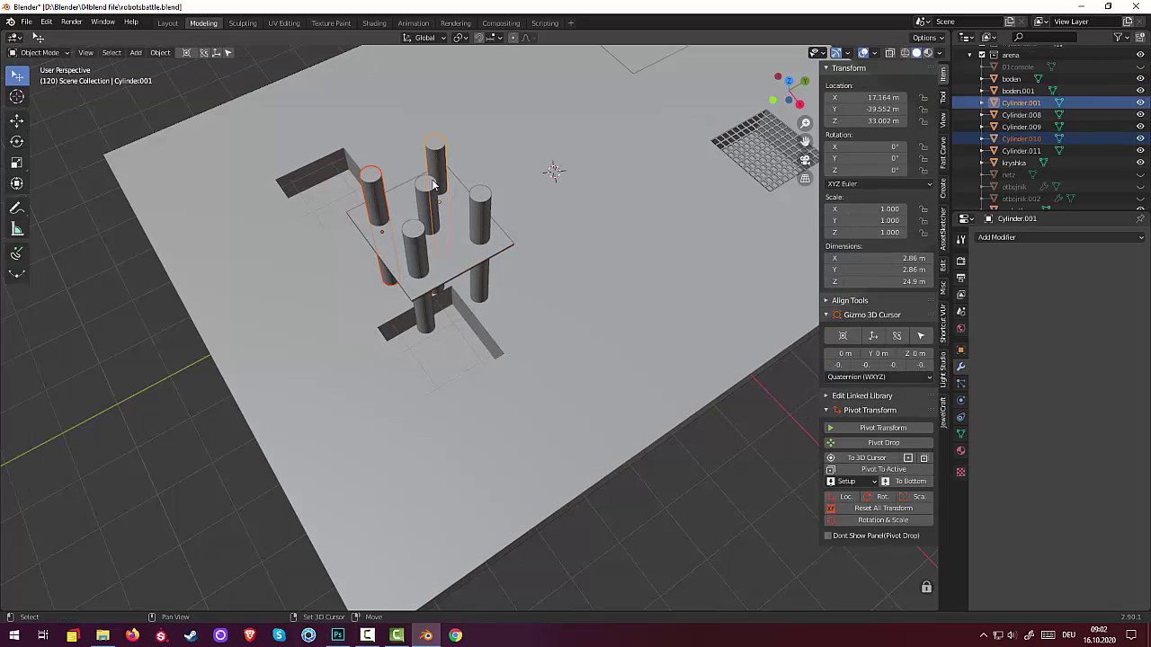
{"action": "left_click", "coordinate": [436, 187], "text": "shift"}
{"action": "left_click", "coordinate": [483, 208], "text": "shift"}
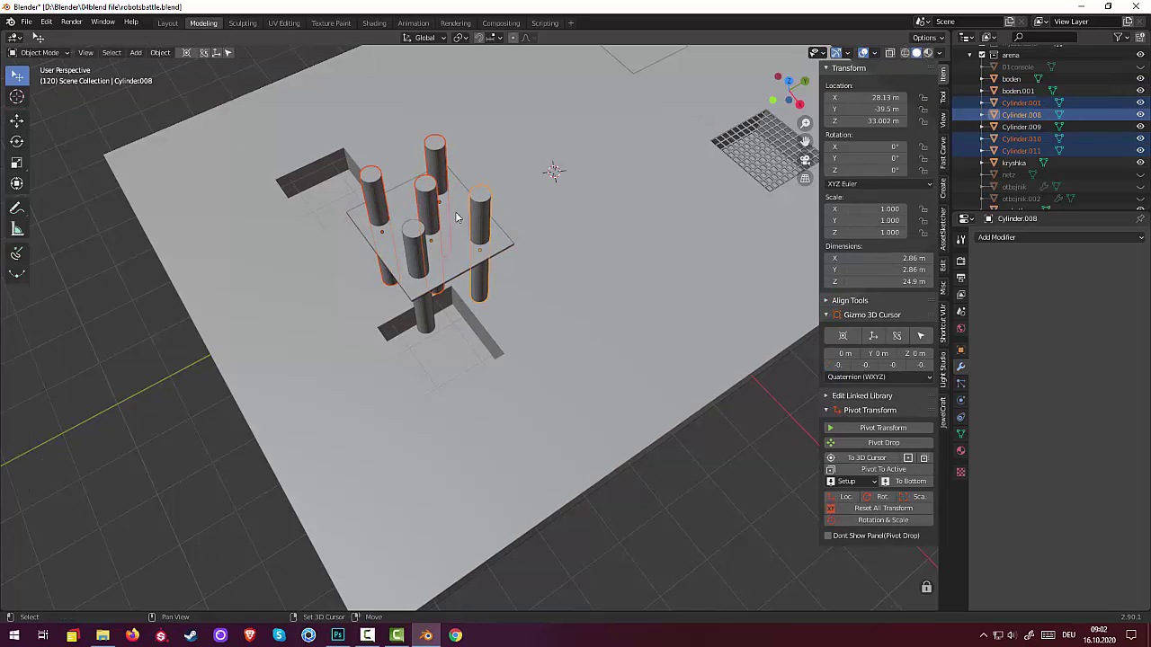
{"action": "left_click", "coordinate": [412, 240], "text": "shift"}
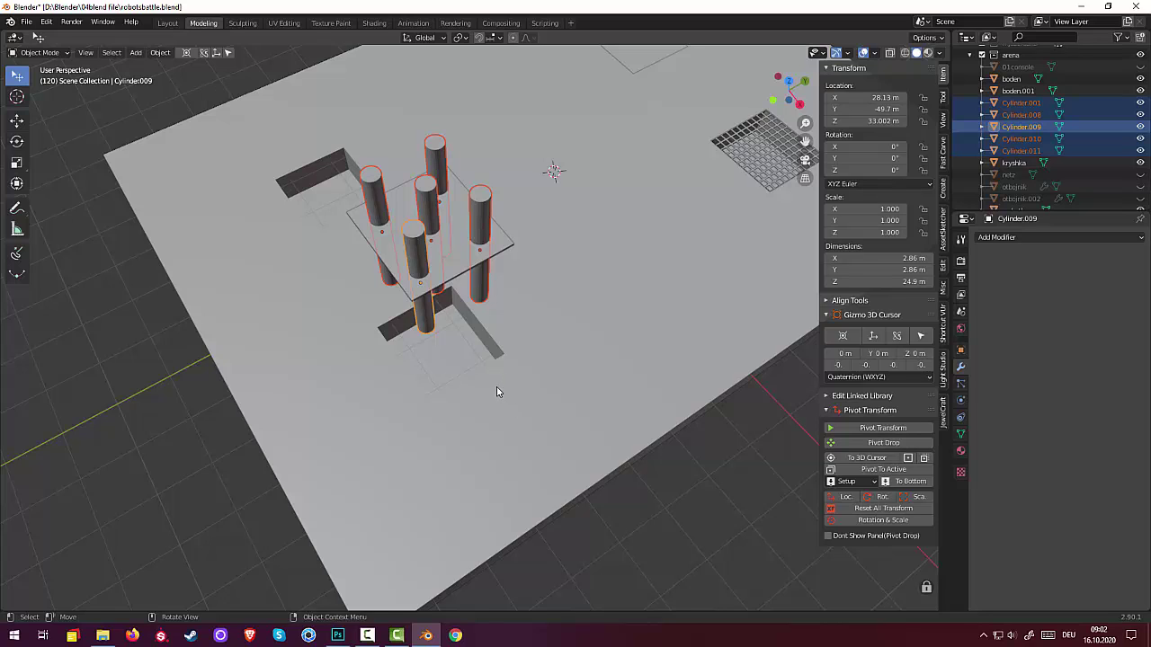
{"action": "key", "text": "ctrl+j"}
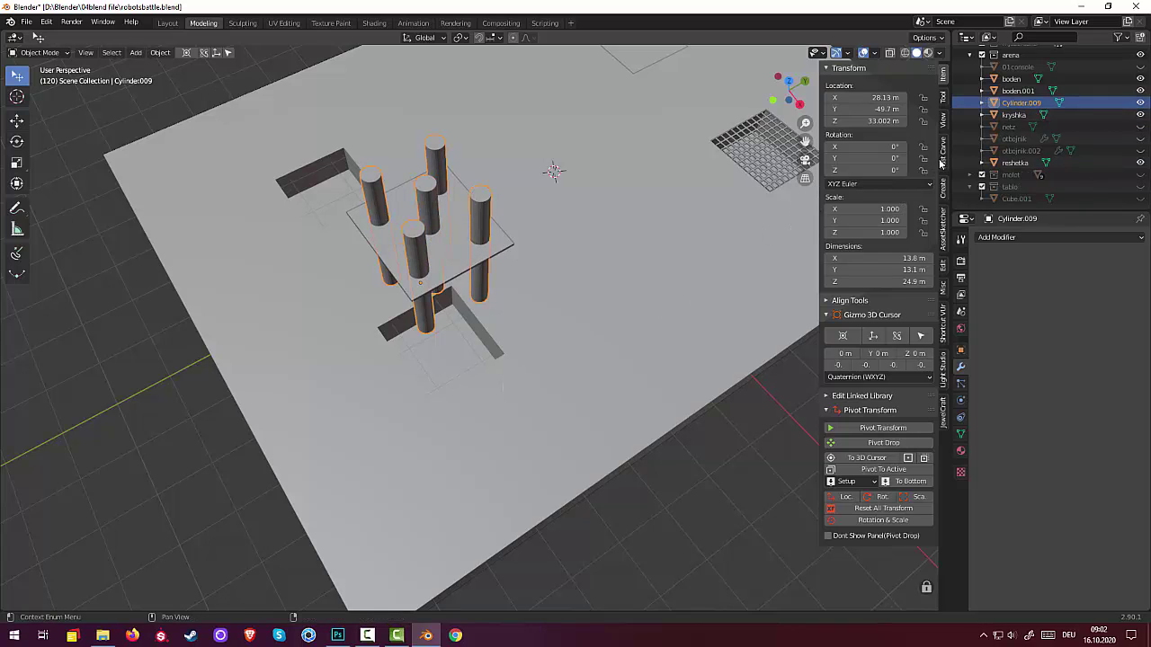
Step: Run a Fast Carve Difference with boden.001 as target to cut the pillar holes
{"action": "left_click", "coordinate": [943, 158]}
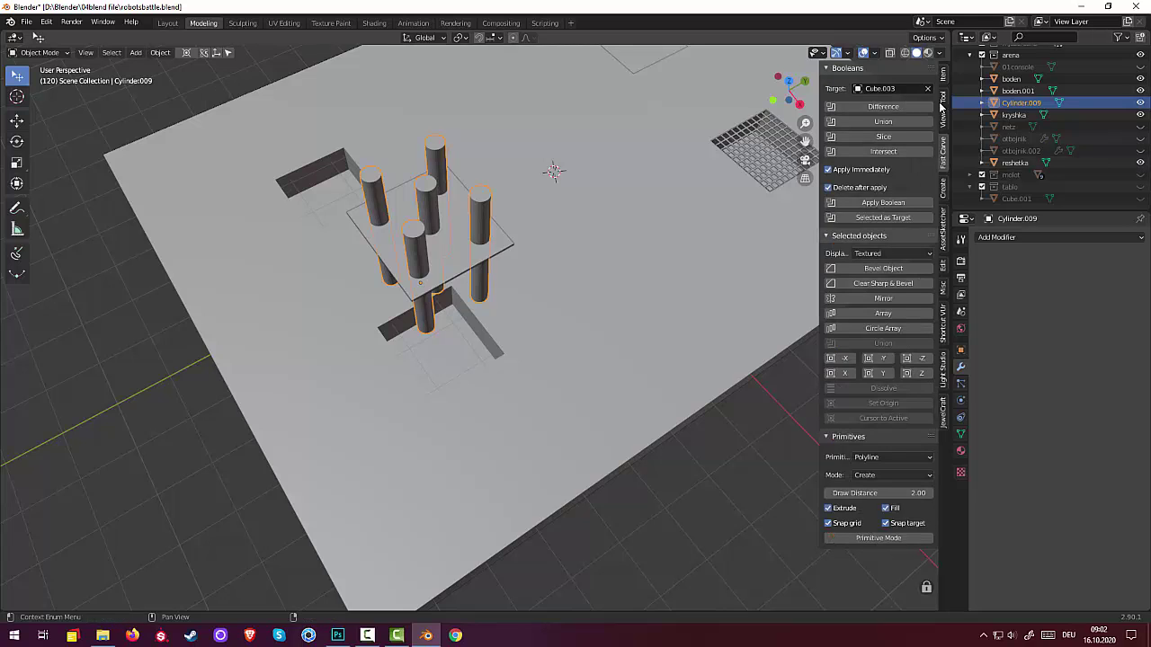
{"action": "left_click", "coordinate": [929, 90]}
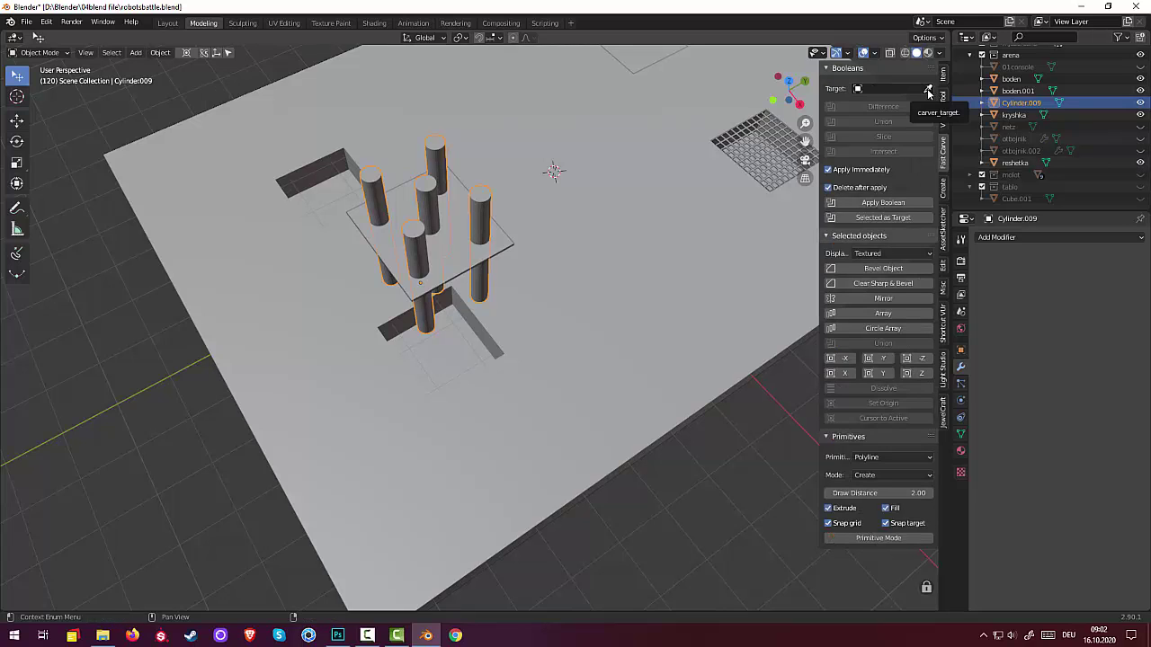
{"action": "left_click", "coordinate": [928, 88]}
{"action": "left_click", "coordinate": [467, 258]}
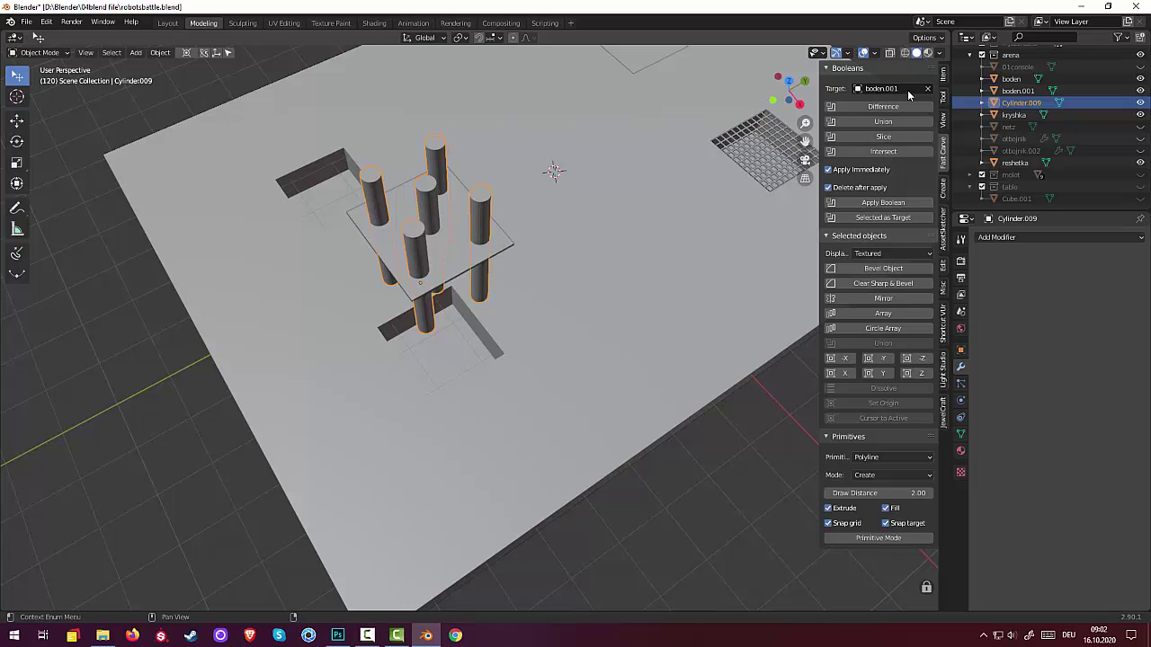
{"action": "left_click", "coordinate": [885, 108]}
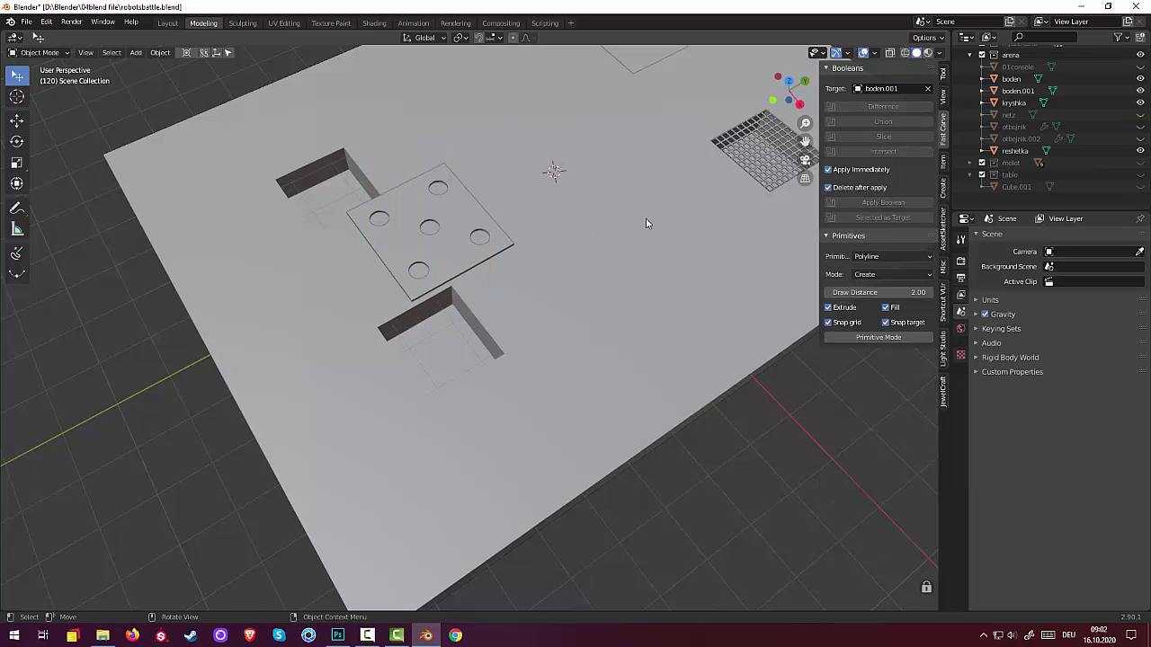
Step: Orbit to inspect the new holes and select the floor object boden
{"action": "mouse_move", "coordinate": [634, 221]}
{"action": "middle_mouse_down"}
{"action": "mouse_move", "coordinate": [687, 219]}
{"action": "mouse_move", "coordinate": [691, 194]}
{"action": "mouse_move", "coordinate": [681, 183]}
{"action": "mouse_move", "coordinate": [617, 226]}
{"action": "middle_mouse_up"}
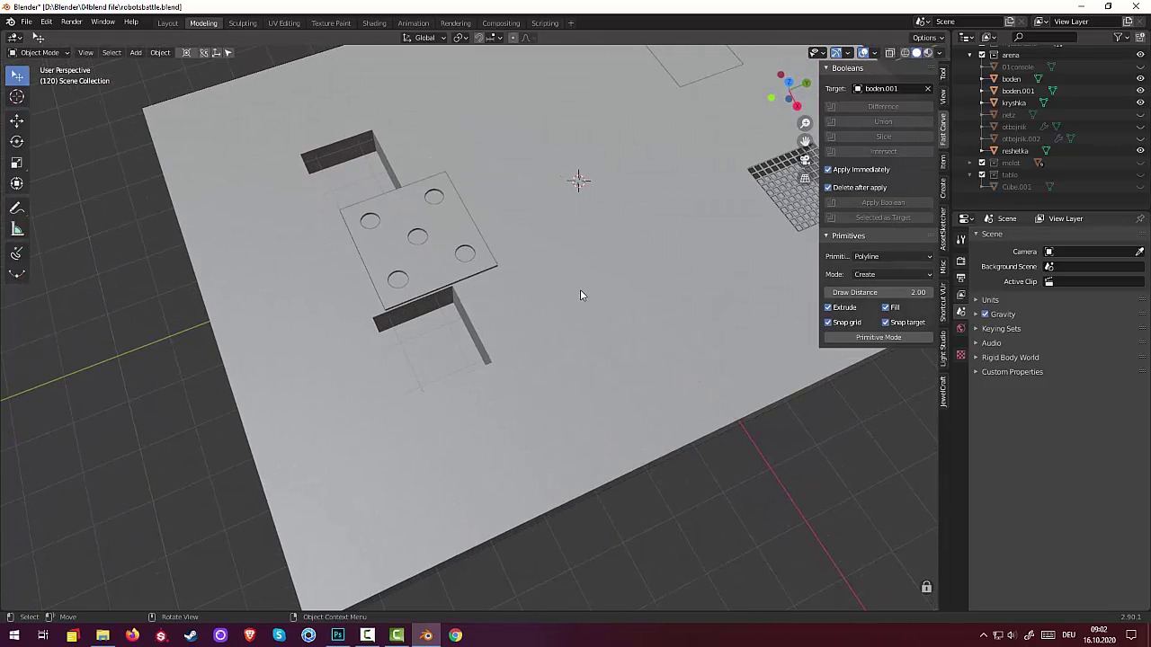
{"action": "middle_click_drag", "start_coordinate": [577, 322], "coordinate": [556, 296]}
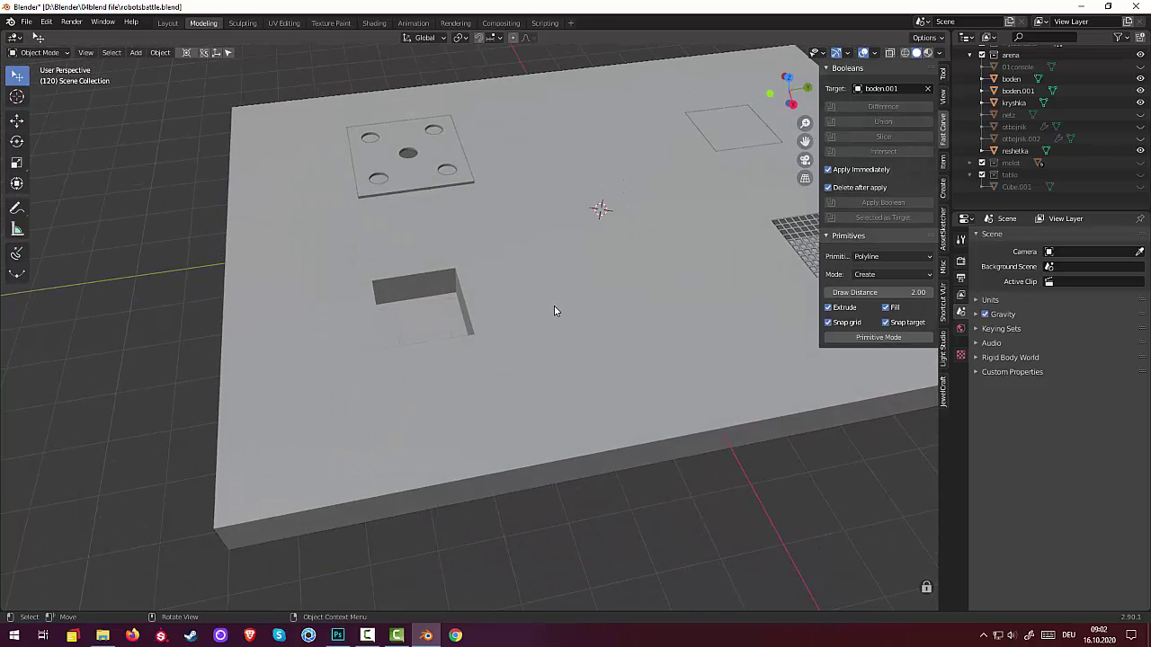
{"action": "left_click", "coordinate": [554, 312]}
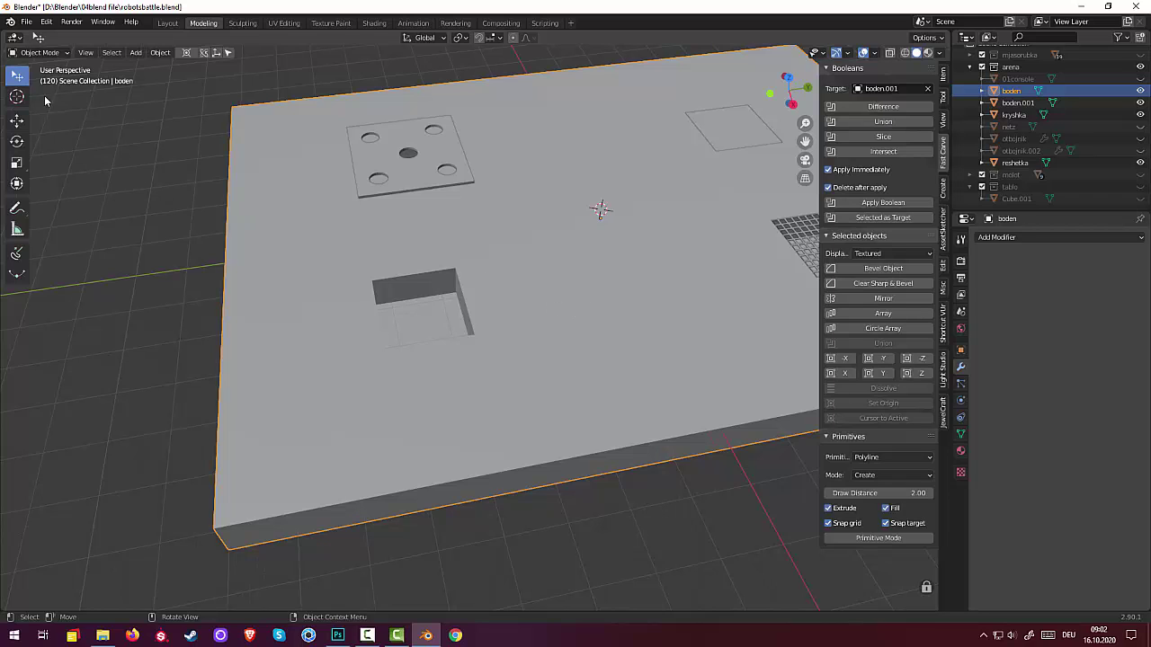
Step: In Edit Mode on boden, add a cylinder of 1.43 m radius and 24.9 m depth
{"action": "left_click", "coordinate": [39, 52]}
{"action": "left_click", "coordinate": [36, 68]}
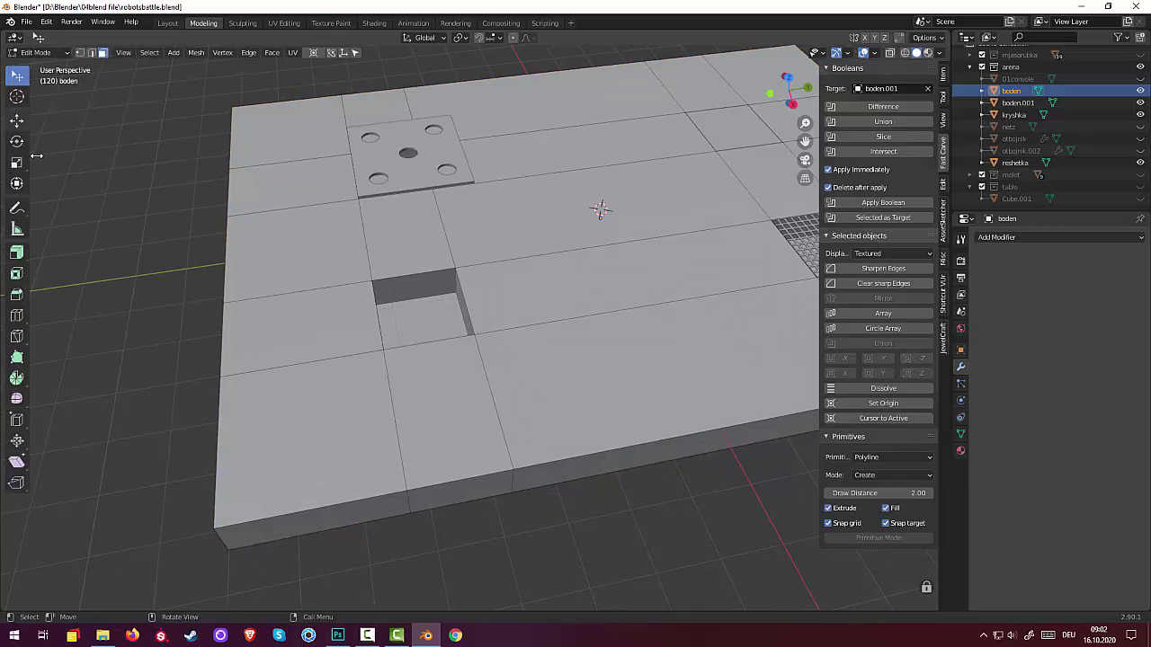
{"action": "left_click", "coordinate": [546, 215]}
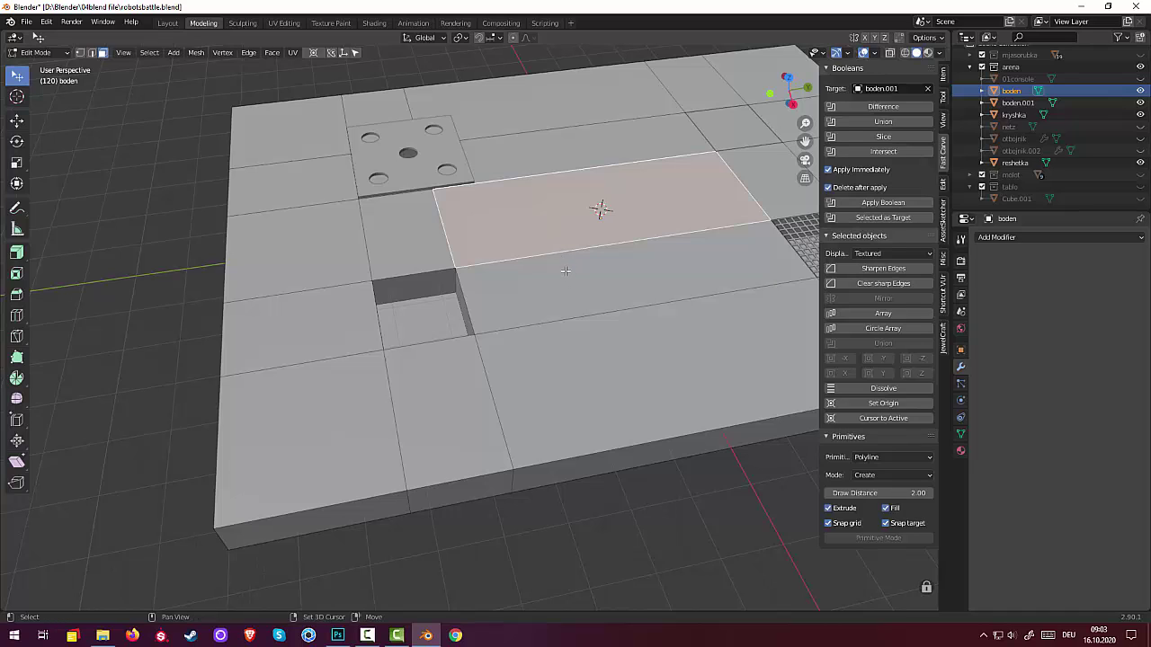
{"action": "key", "text": "shift+a"}
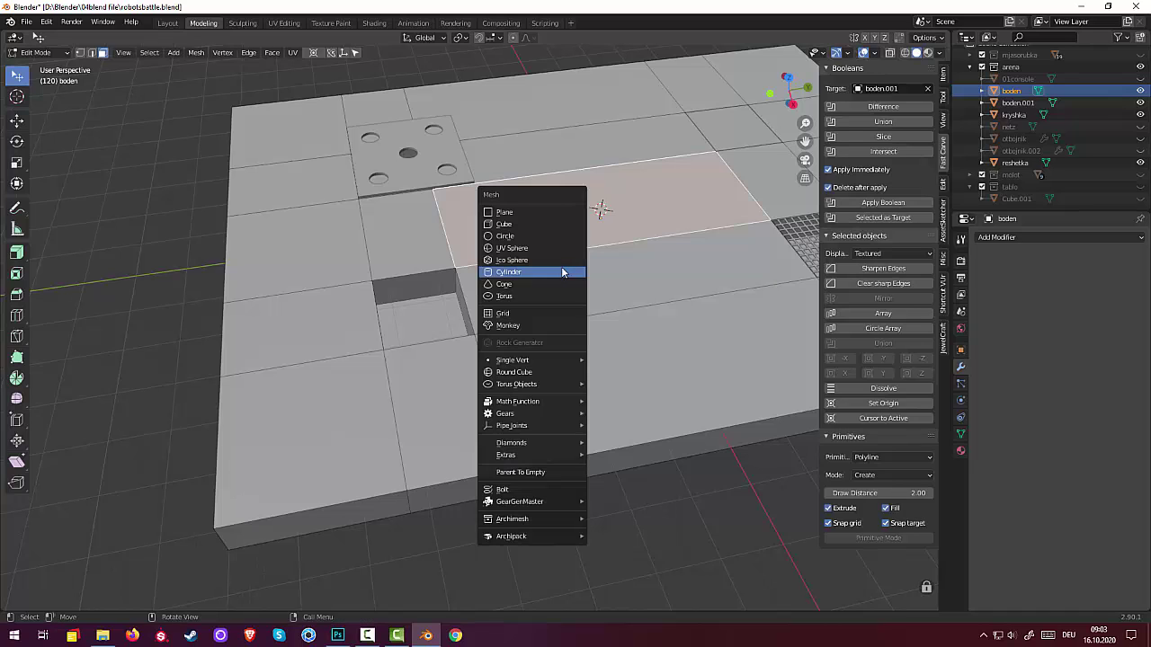
{"action": "left_click", "coordinate": [533, 272]}
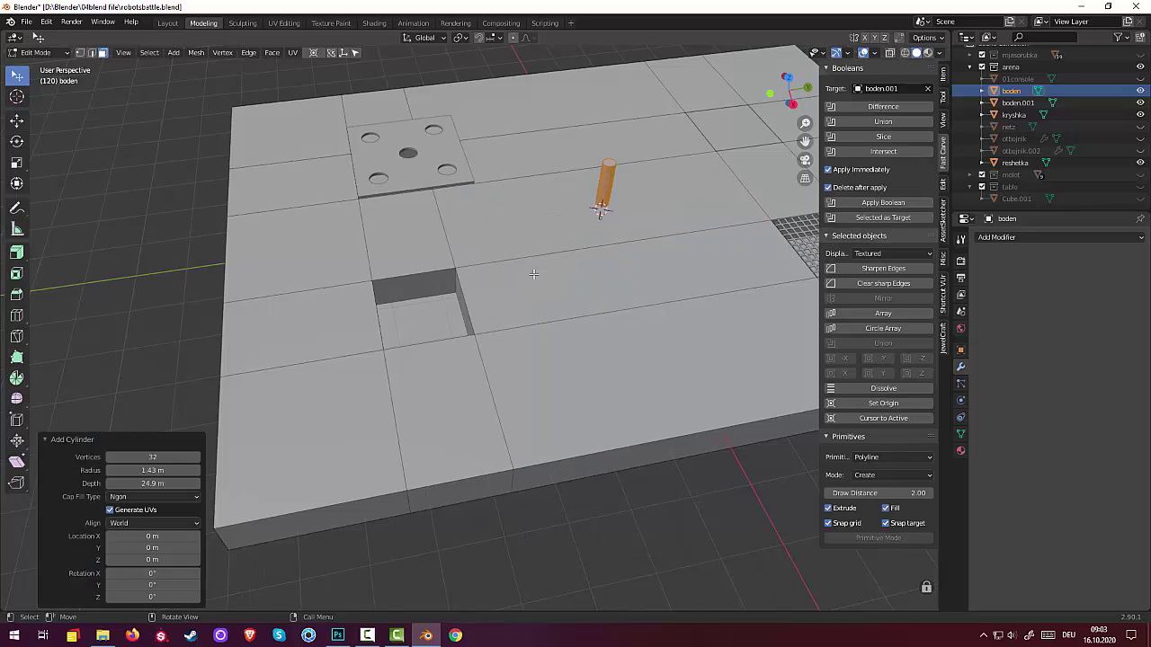
{"action": "middle_click_drag", "start_coordinate": [609, 264], "coordinate": [674, 313]}
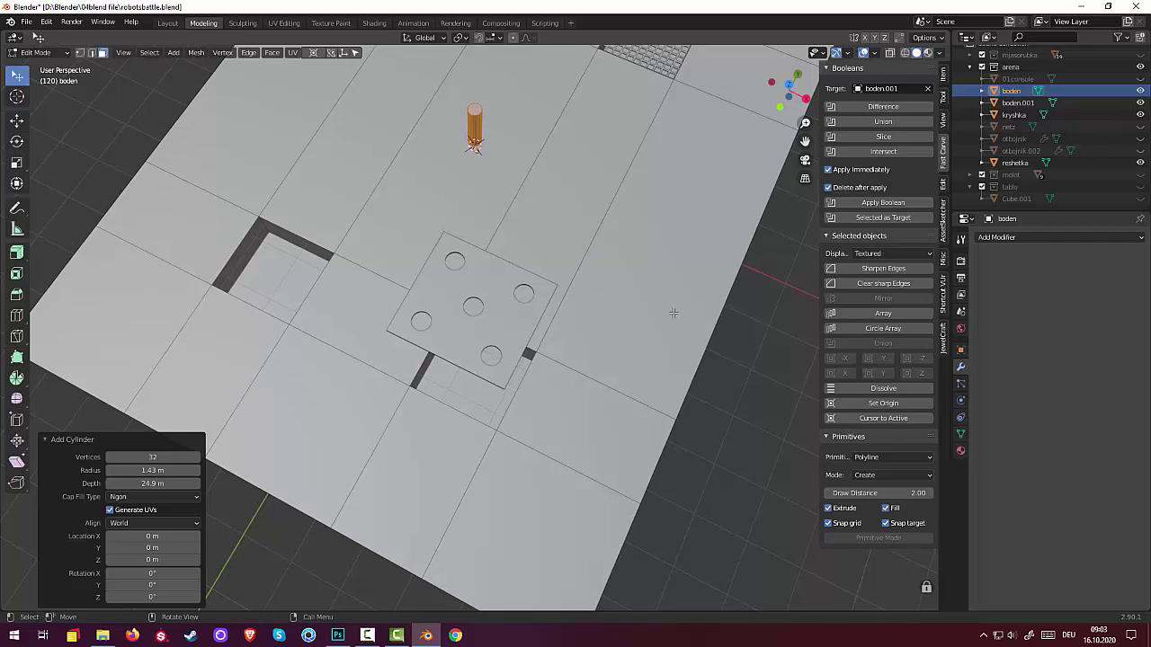
Step: From top view, move the new cylinder over one of the plate holes
{"action": "key", "text": "KP_7"}
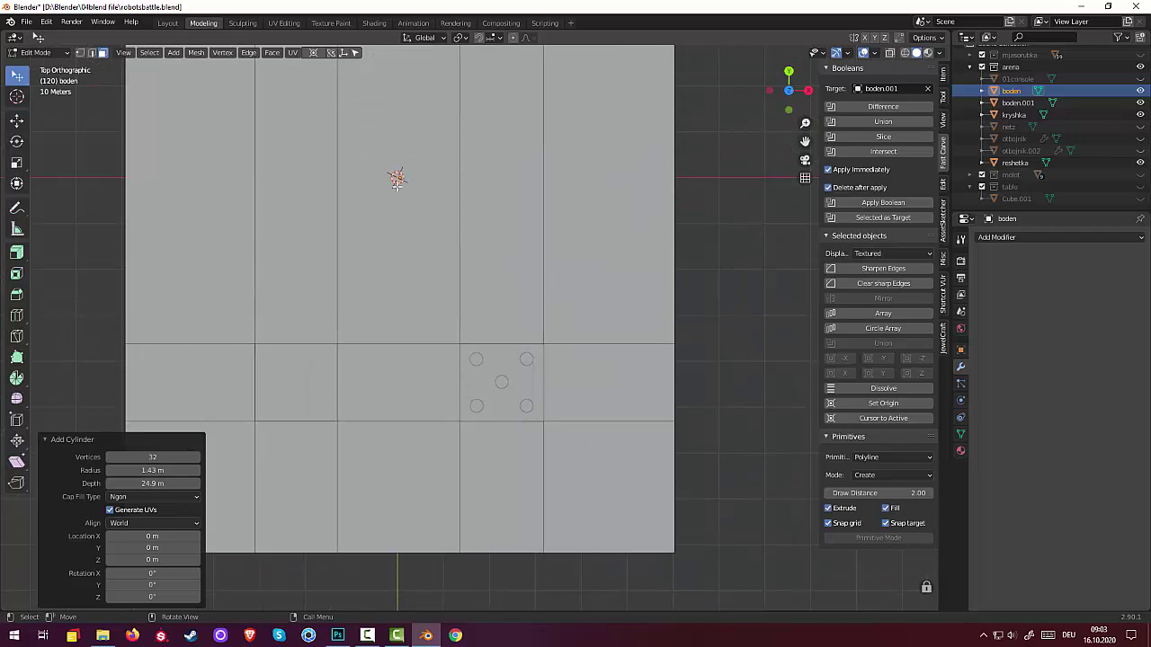
{"action": "key", "text": "g"}
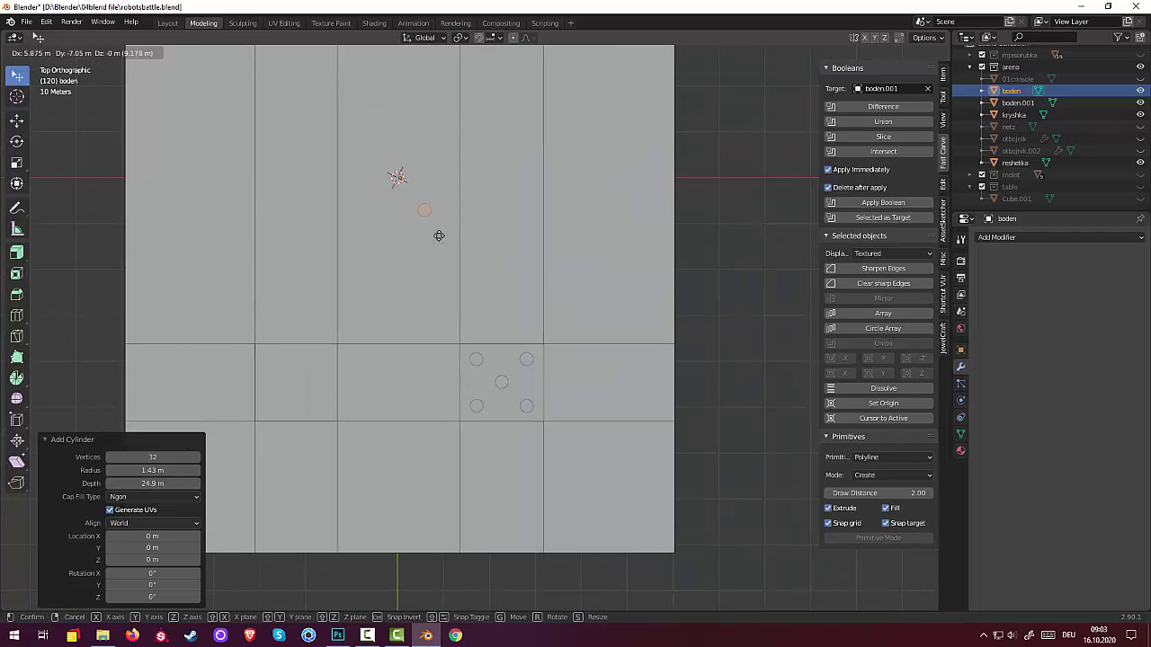
{"action": "left_click", "coordinate": [483, 378]}
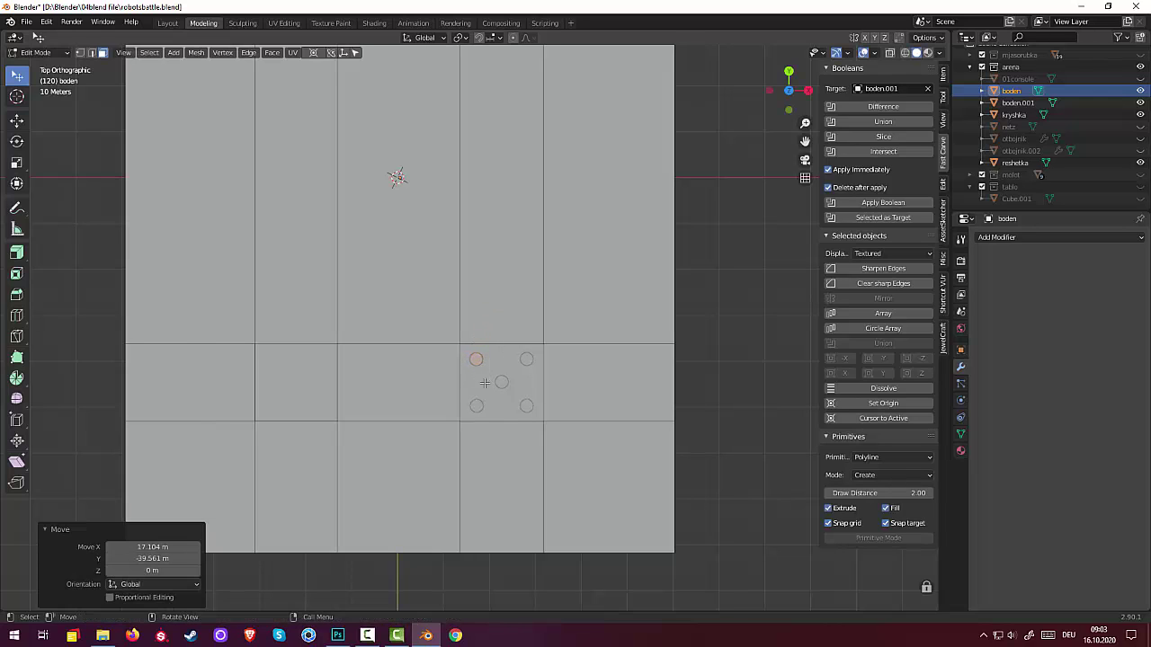
{"action": "scroll", "coordinate": [486, 432], "scroll_direction": "up", "scroll_amount": 5}
{"action": "scroll", "coordinate": [490, 435], "scroll_direction": "up", "scroll_amount": 4}
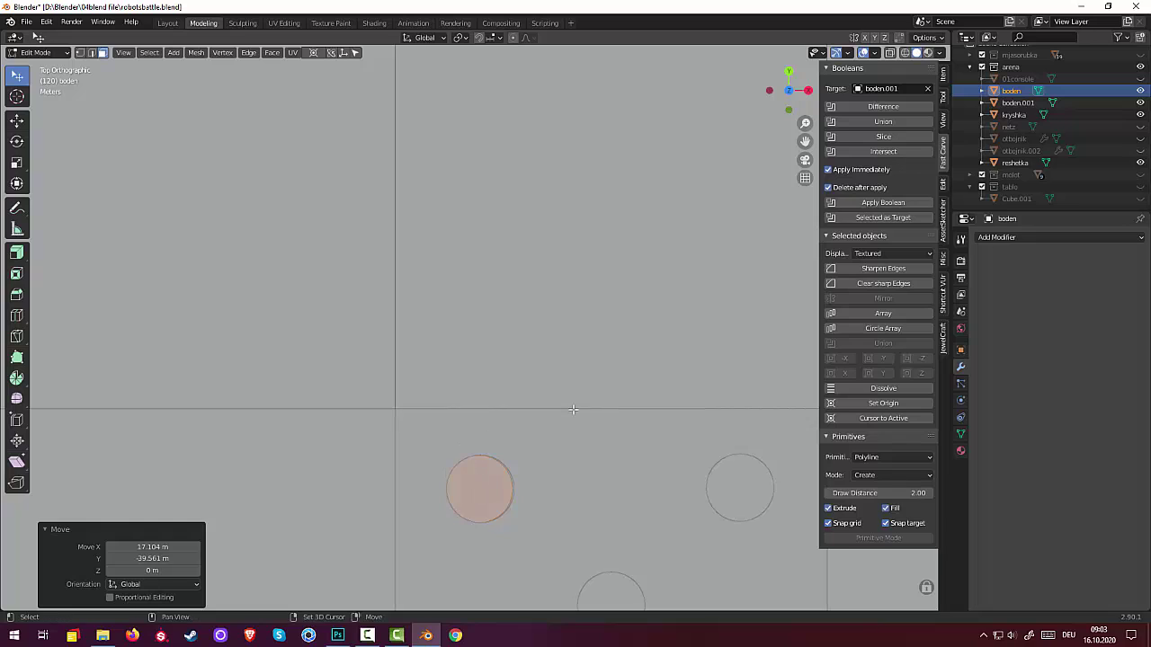
{"action": "middle_click_drag", "start_coordinate": [490, 434], "coordinate": [462, 307], "text": "shift"}
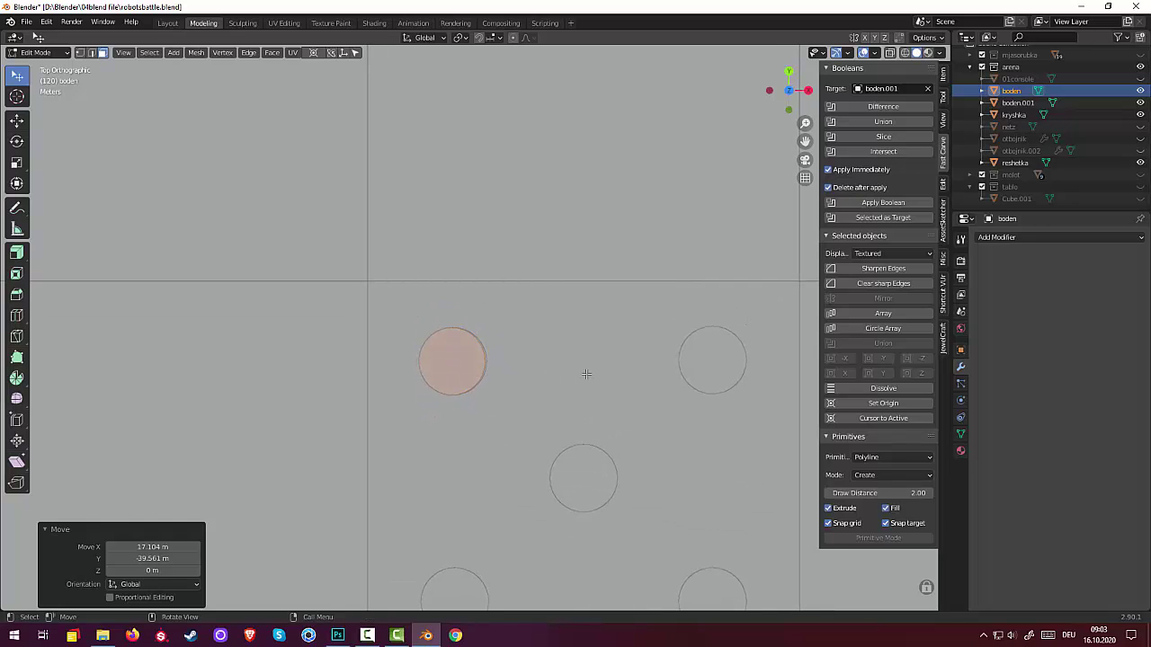
Step: Scale the cylinder to 0.914 to fit the hole and nudge it 0.050608 m along X
{"action": "key", "text": "s"}
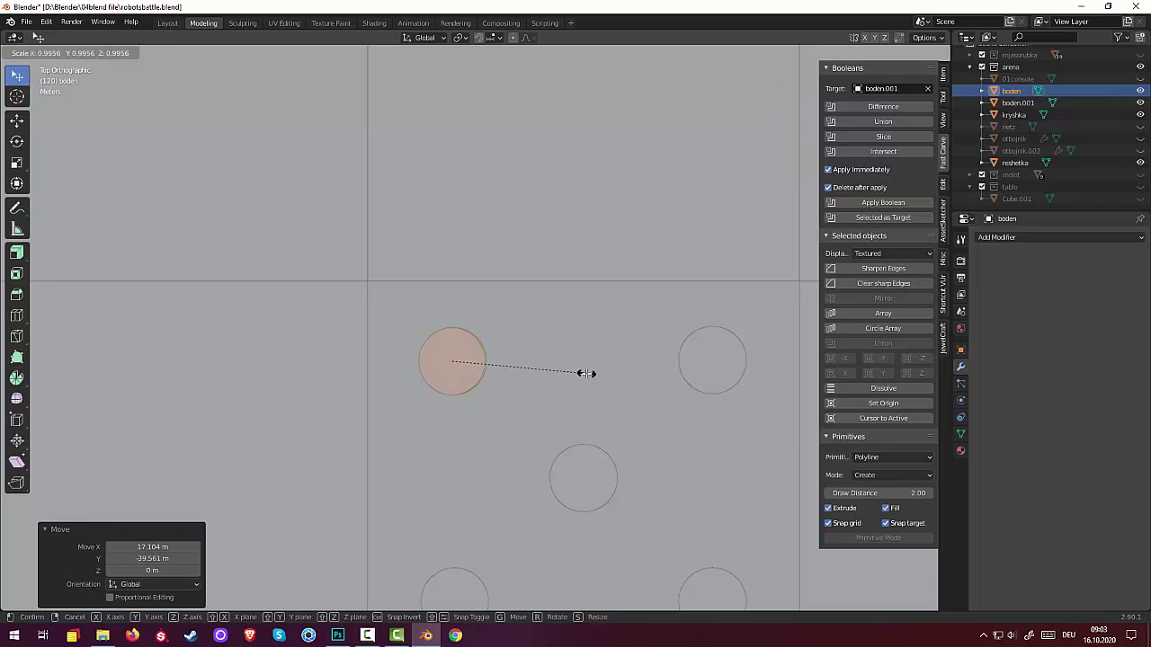
{"action": "left_click", "coordinate": [575, 375]}
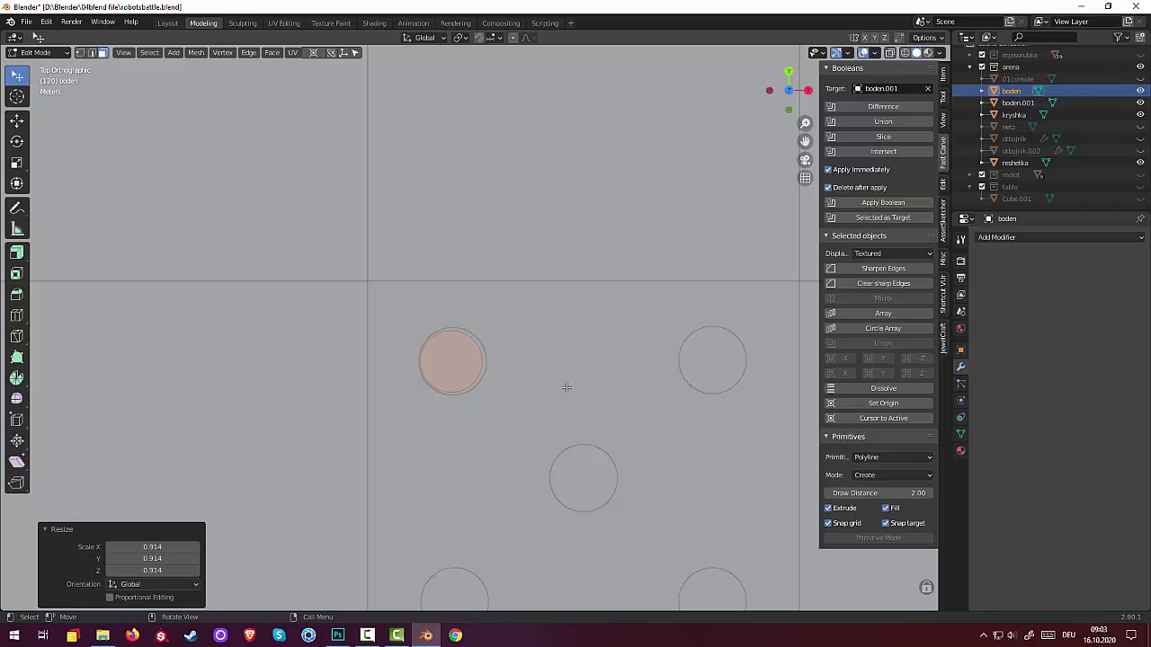
{"action": "key", "text": "g"}
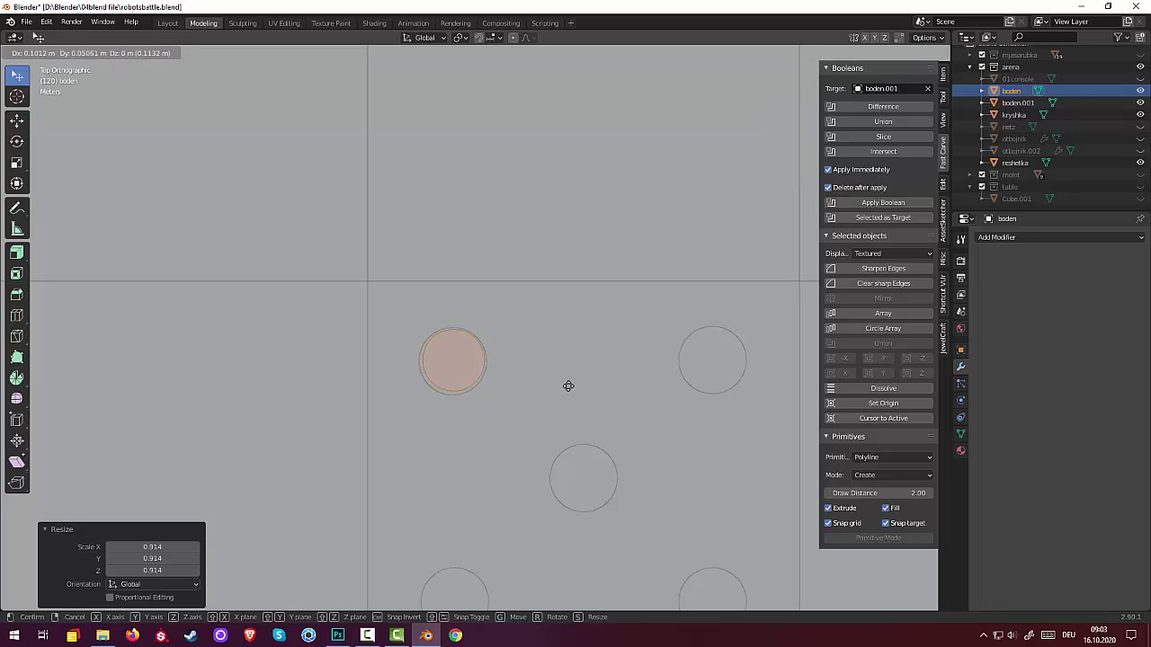
{"action": "left_click", "coordinate": [568, 386]}
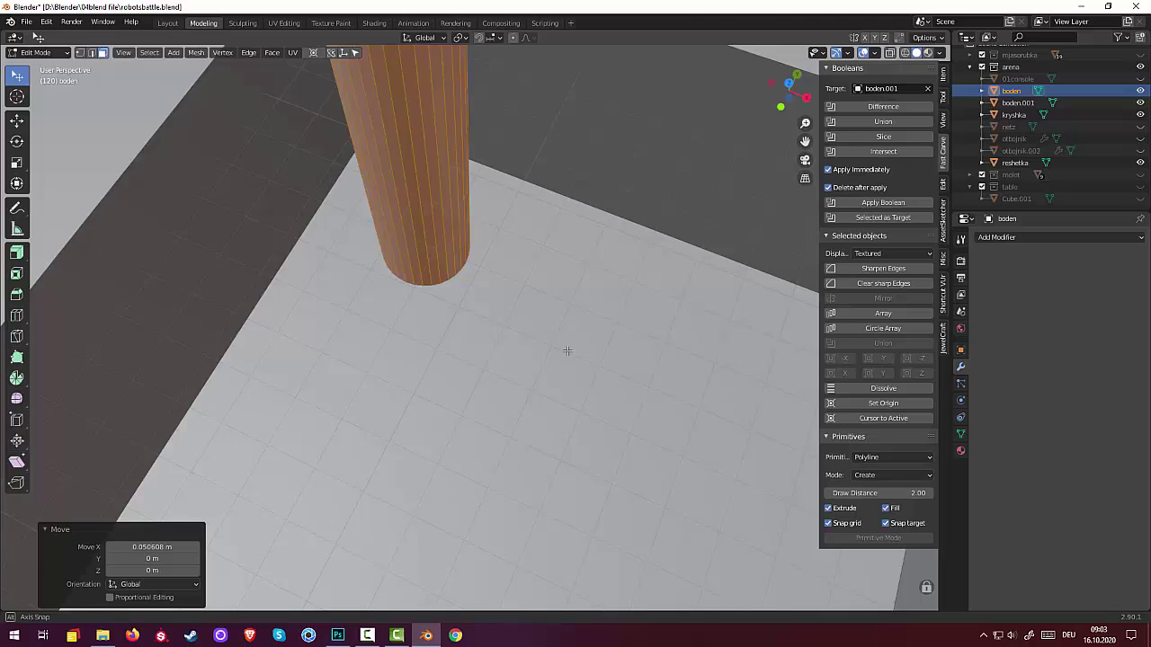
{"action": "middle_click_drag", "start_coordinate": [614, 395], "coordinate": [545, 308]}
{"action": "scroll", "coordinate": [545, 305], "scroll_direction": "down", "scroll_amount": 2}
Step: Scale the cylinder to 0.472 along Z, shortening it to about half height
{"action": "scroll", "coordinate": [542, 292], "scroll_direction": "up", "scroll_amount": 2}
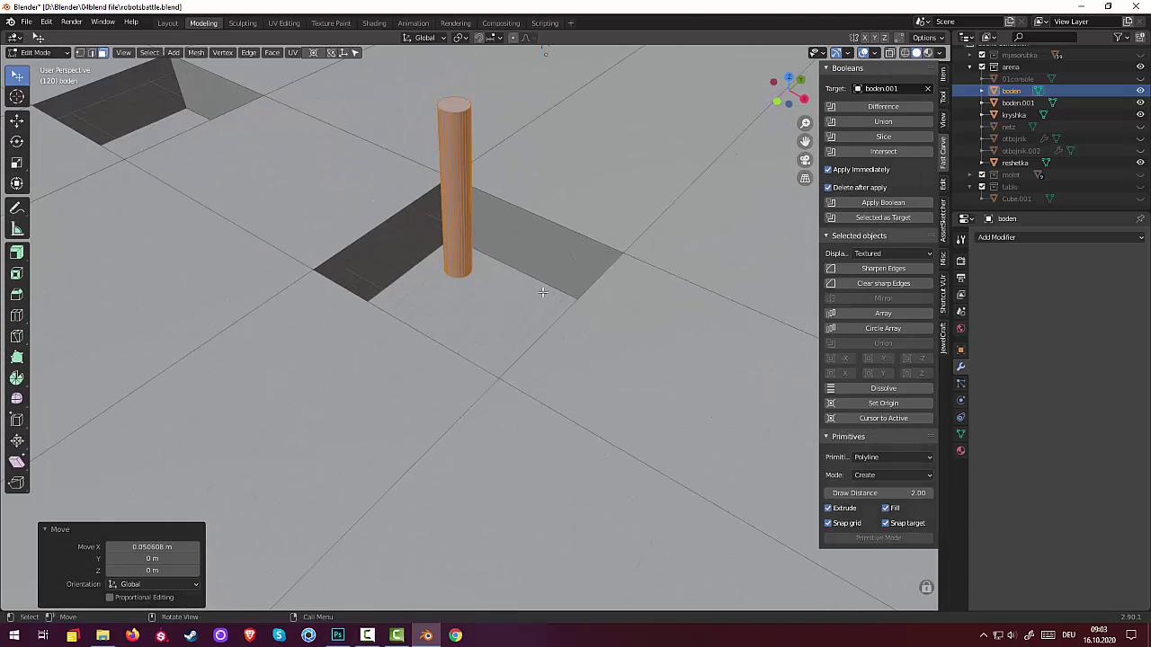
{"action": "scroll", "coordinate": [542, 292], "scroll_direction": "down", "scroll_amount": 4}
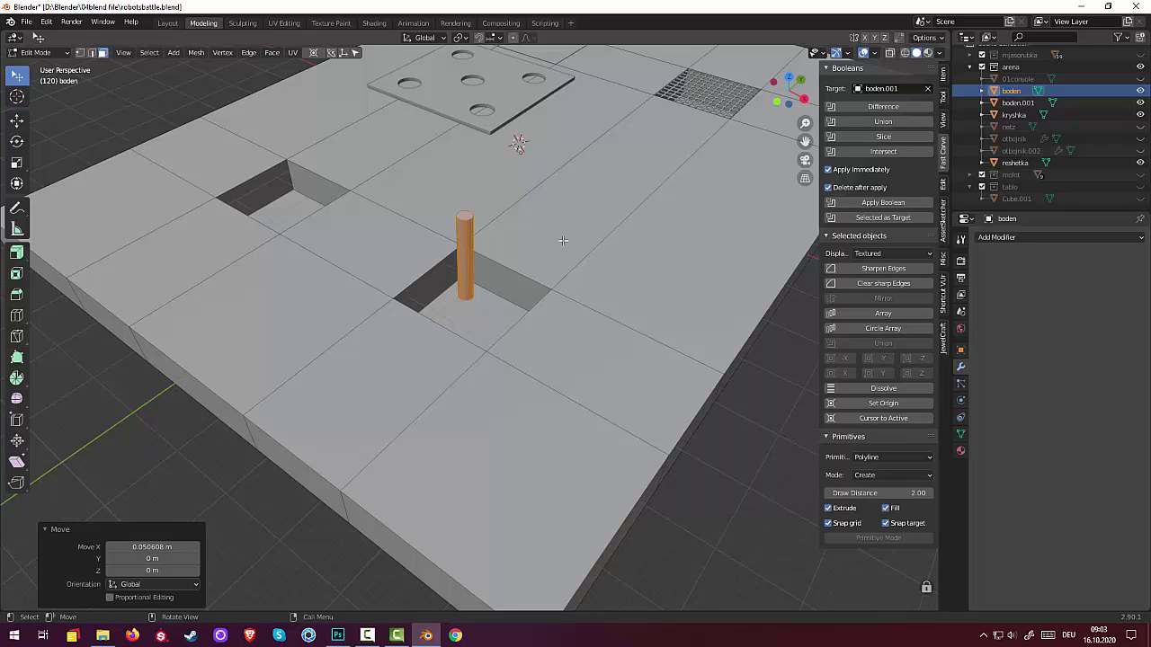
{"action": "key", "text": "s"}
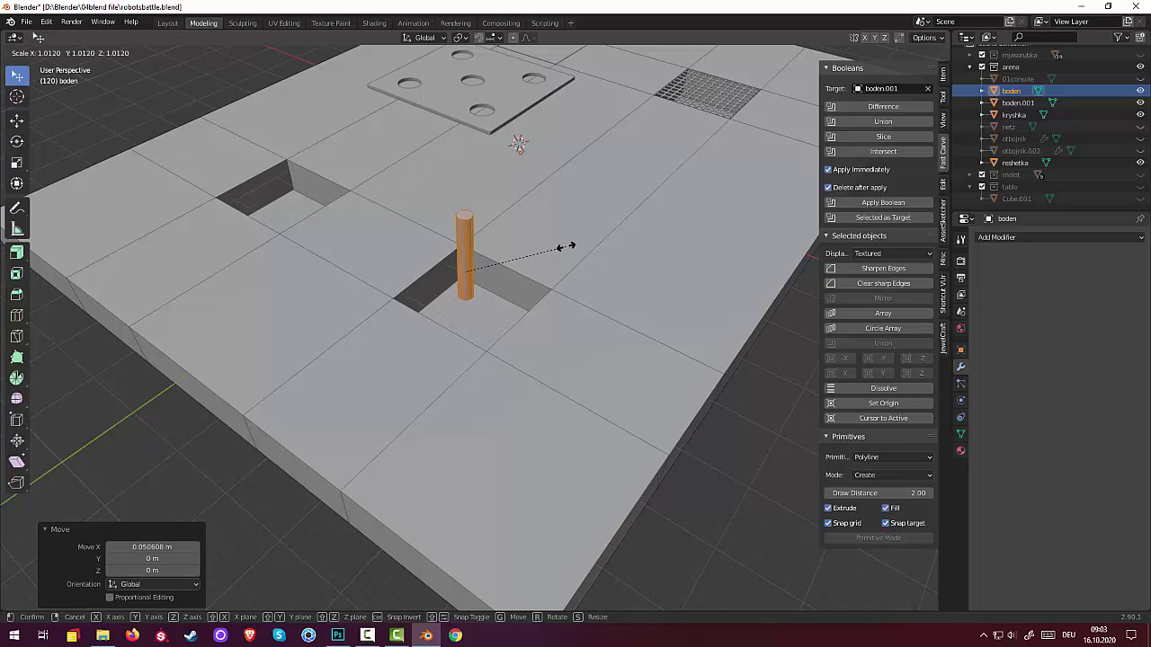
{"action": "key", "text": "z"}
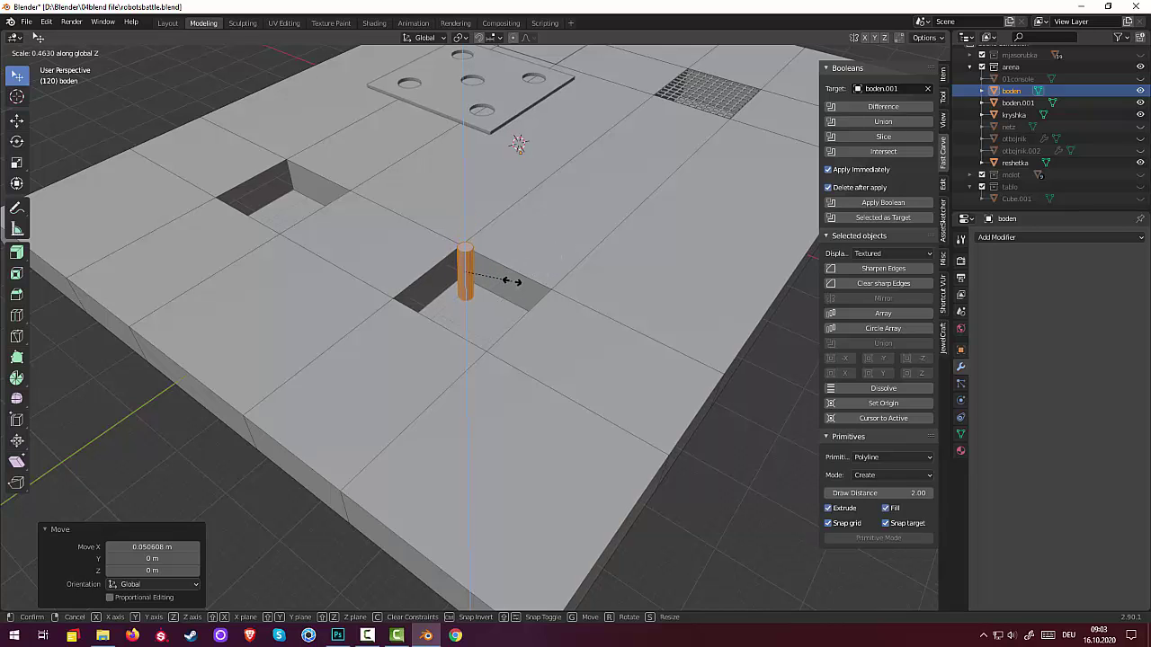
{"action": "left_click", "coordinate": [515, 282]}
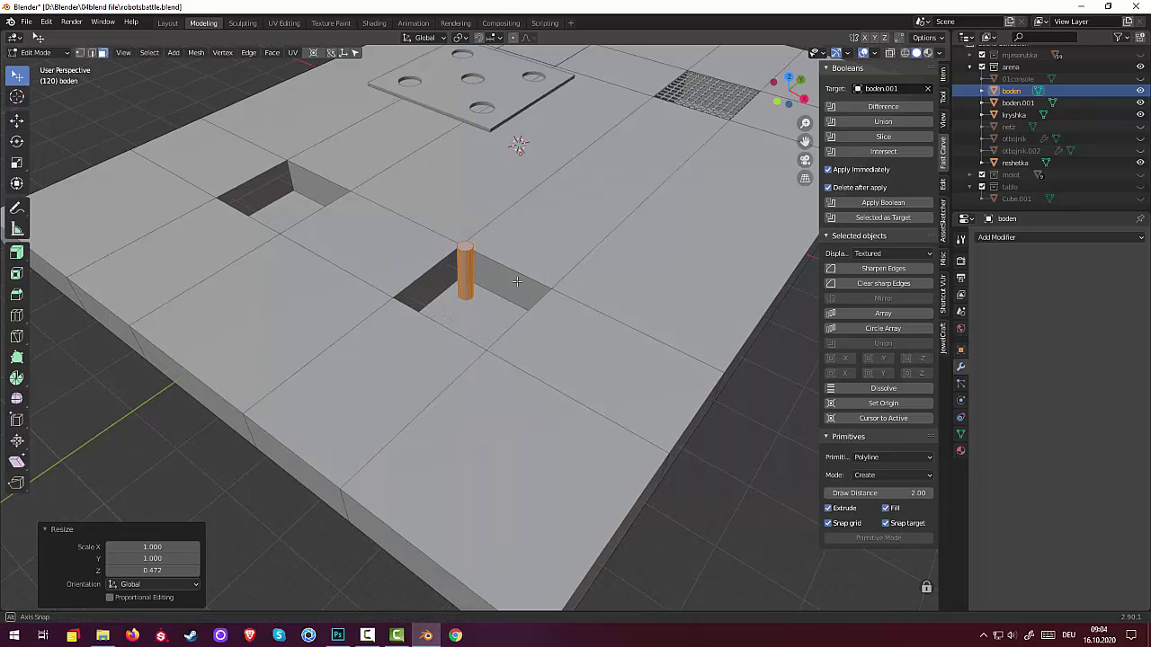
{"action": "mouse_move", "coordinate": [517, 281]}
{"action": "middle_mouse_down"}
{"action": "mouse_move", "coordinate": [535, 308]}
{"action": "mouse_move", "coordinate": [479, 259]}
{"action": "middle_mouse_up"}
Step: Add a loop cut ring around the upper part of the cylinder
{"action": "scroll", "coordinate": [478, 259], "scroll_direction": "up", "scroll_amount": 5}
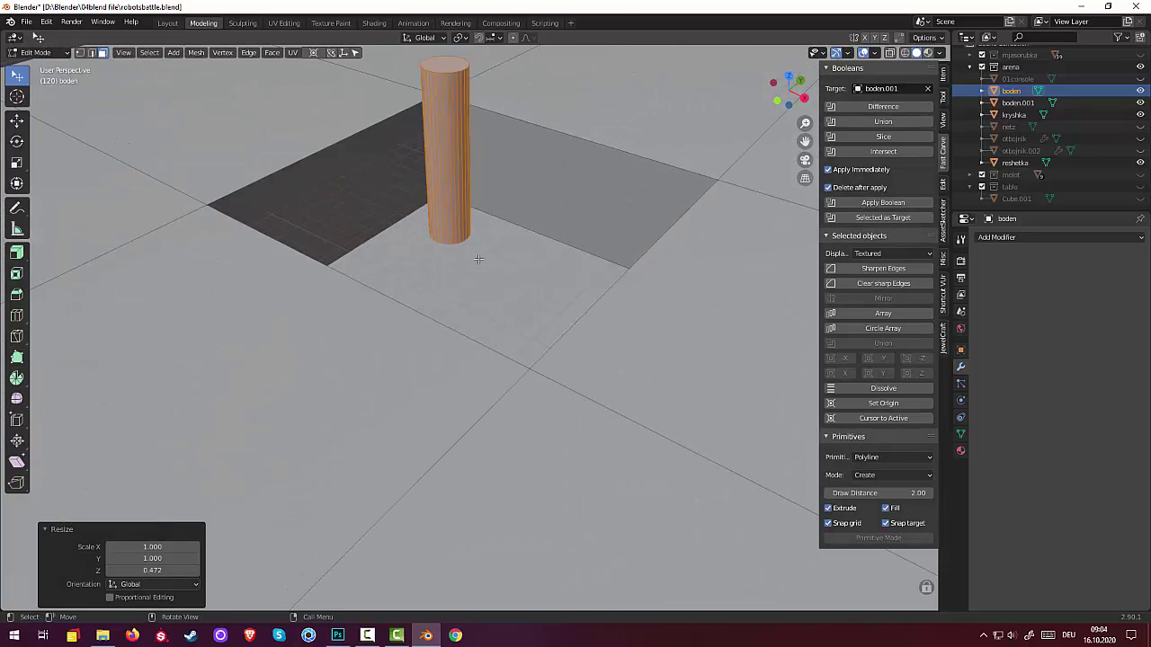
{"action": "left_click", "coordinate": [447, 115]}
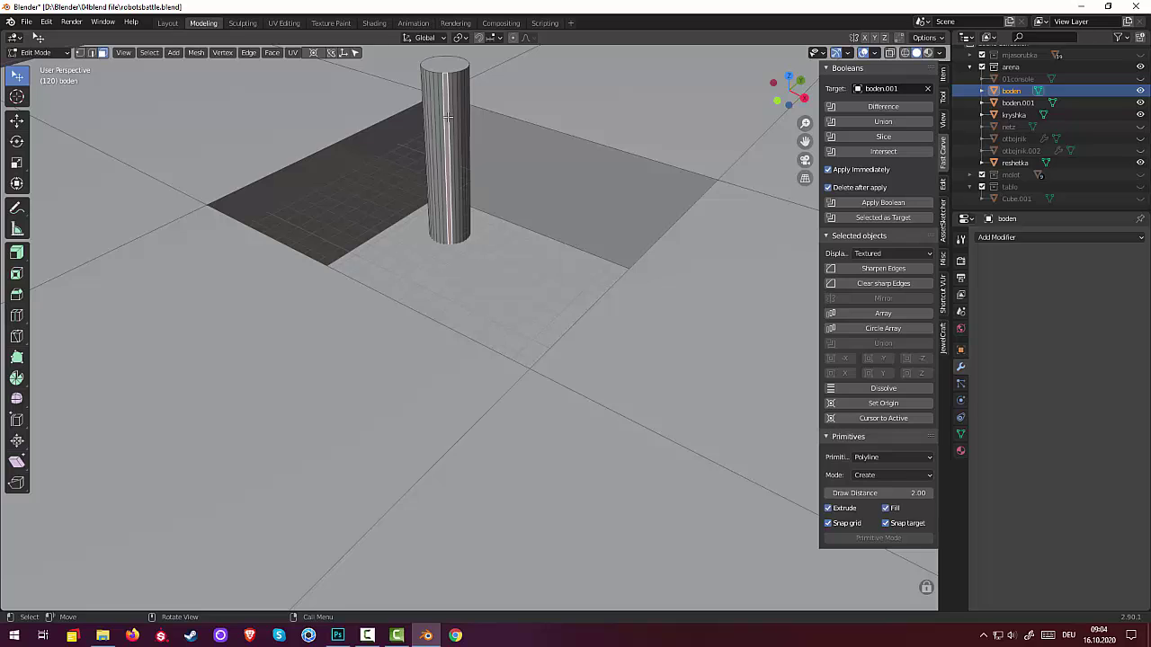
{"action": "key", "text": "ctrl+r"}
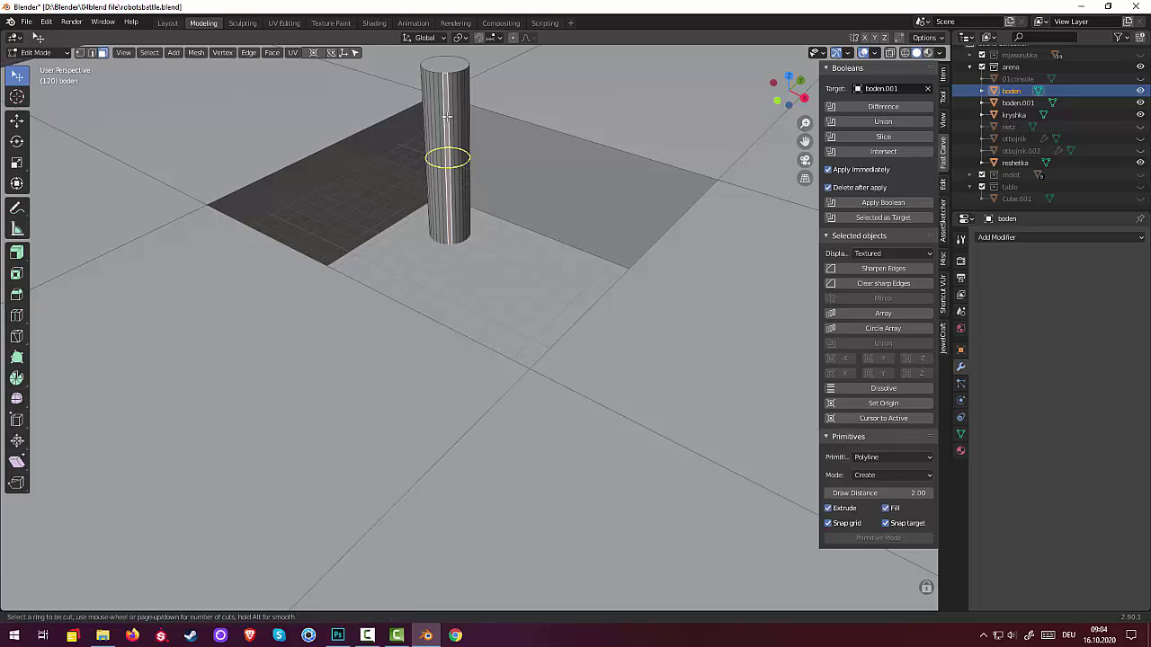
{"action": "left_click", "coordinate": [447, 151]}
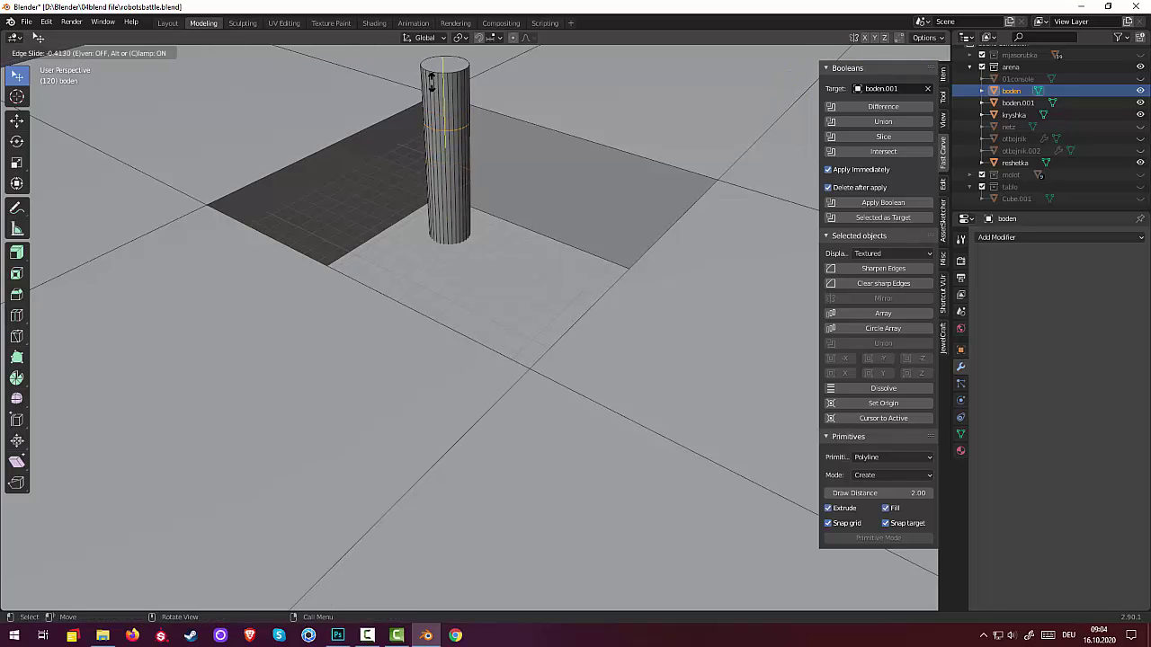
{"action": "left_click", "coordinate": [431, 80]}
{"action": "middle_click_drag", "start_coordinate": [483, 107], "coordinate": [474, 110]}
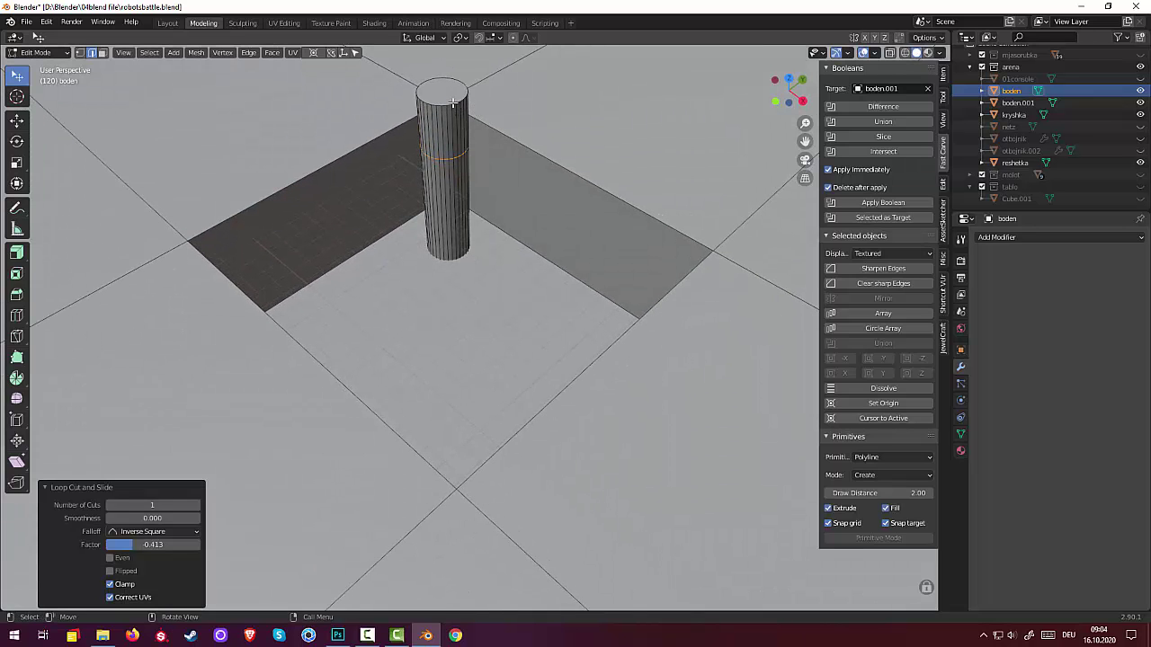
Step: Select the cylinder's top face and scale it down to taper the top into a point
{"action": "left_click", "coordinate": [452, 104]}
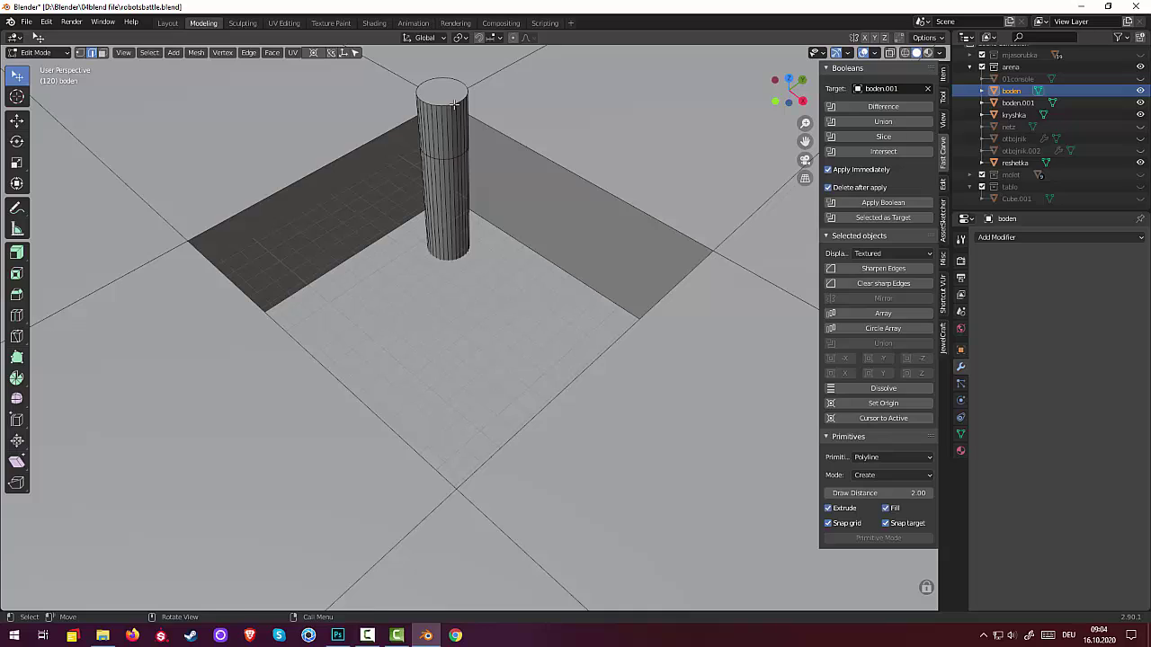
{"action": "key", "text": "c"}
{"action": "left_click_drag", "start_coordinate": [455, 106], "coordinate": [457, 113]}
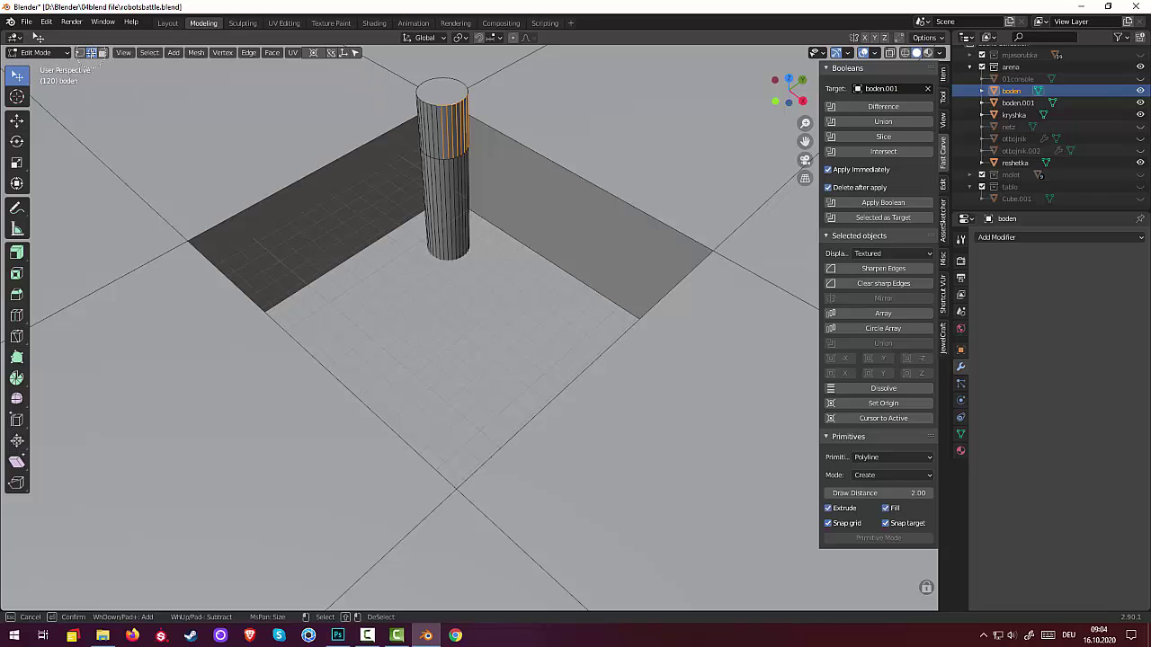
{"action": "key", "text": "Escape"}
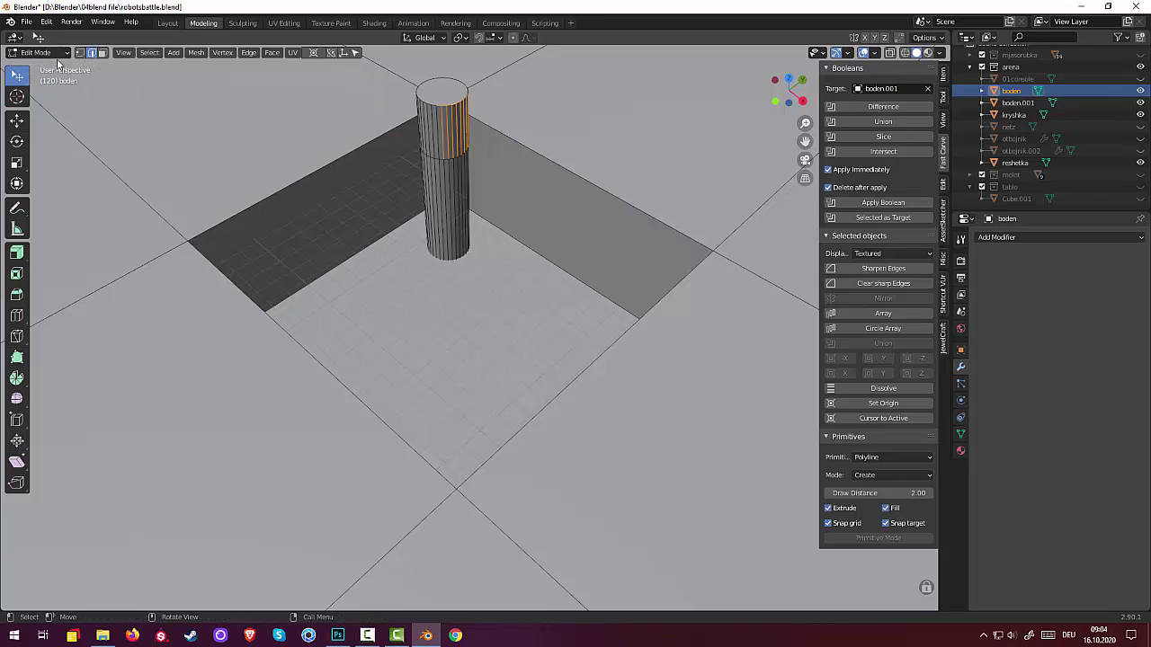
{"action": "key", "text": "alt+a"}
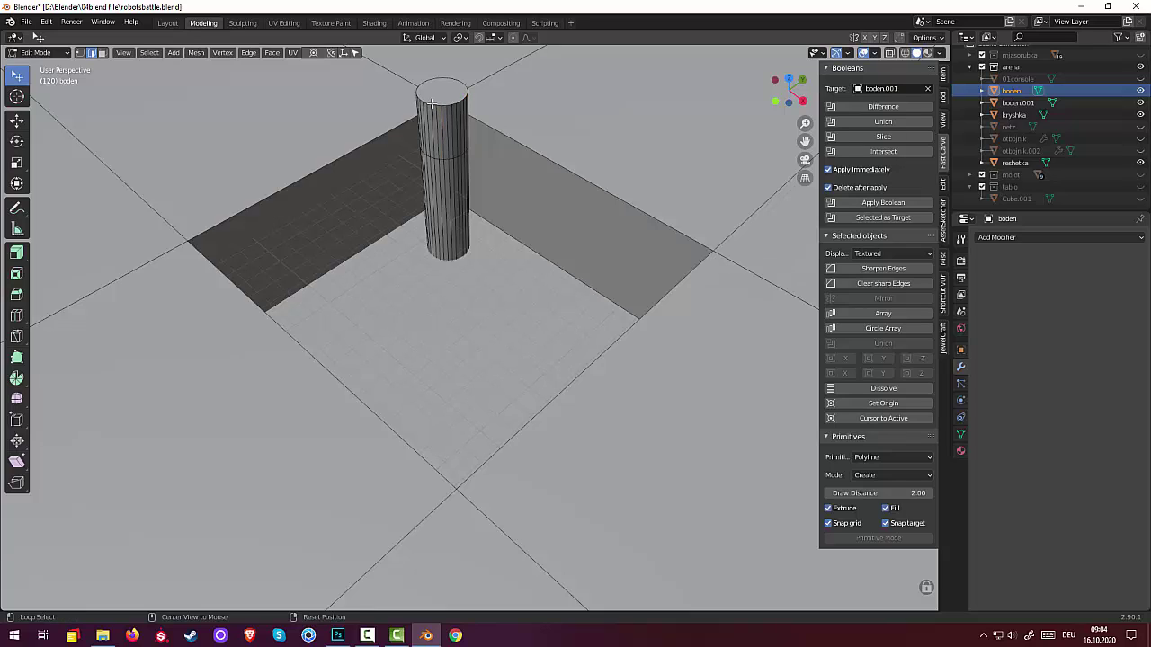
{"action": "left_click", "coordinate": [432, 103], "text": "alt"}
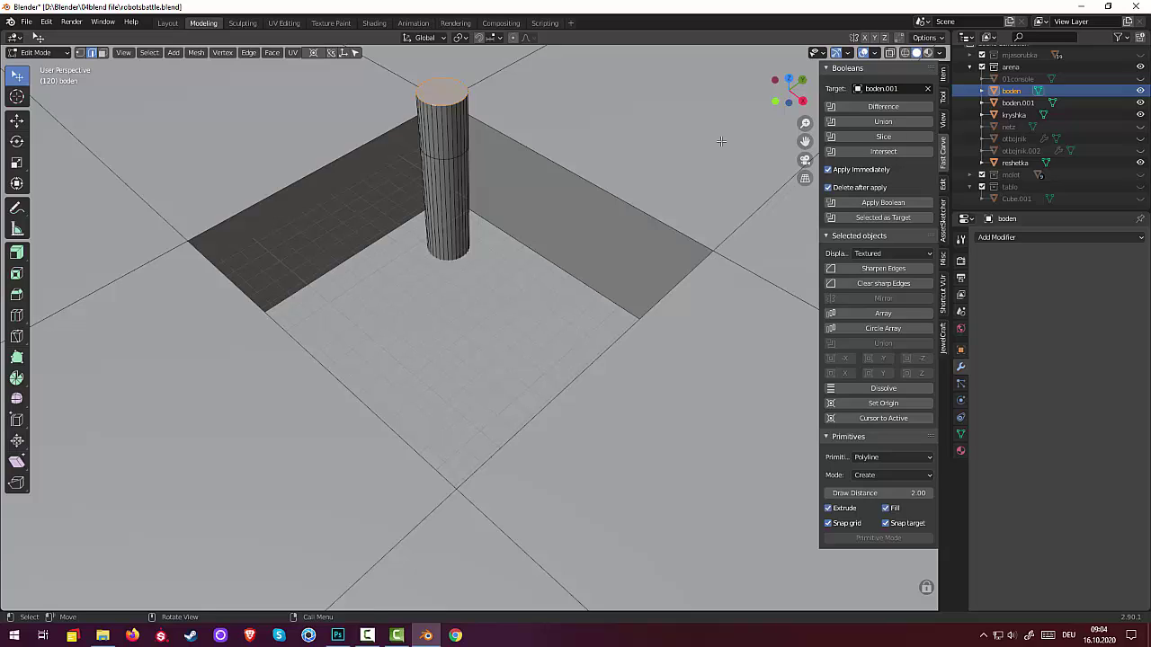
{"action": "key", "text": "s"}
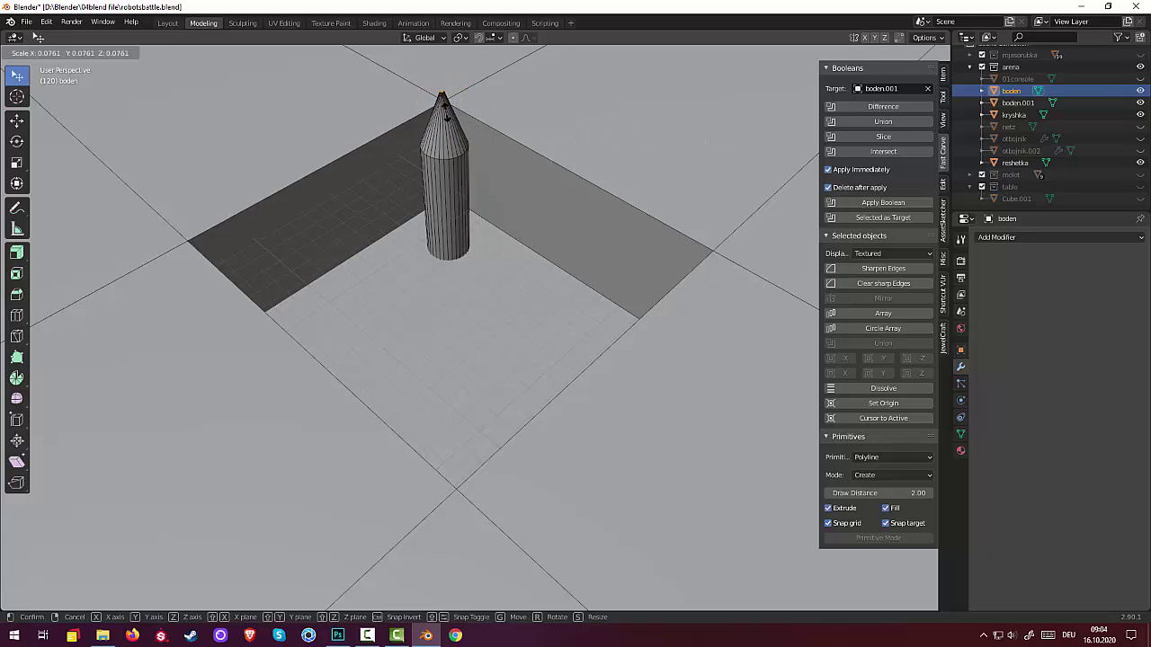
{"action": "left_click", "coordinate": [442, 99]}
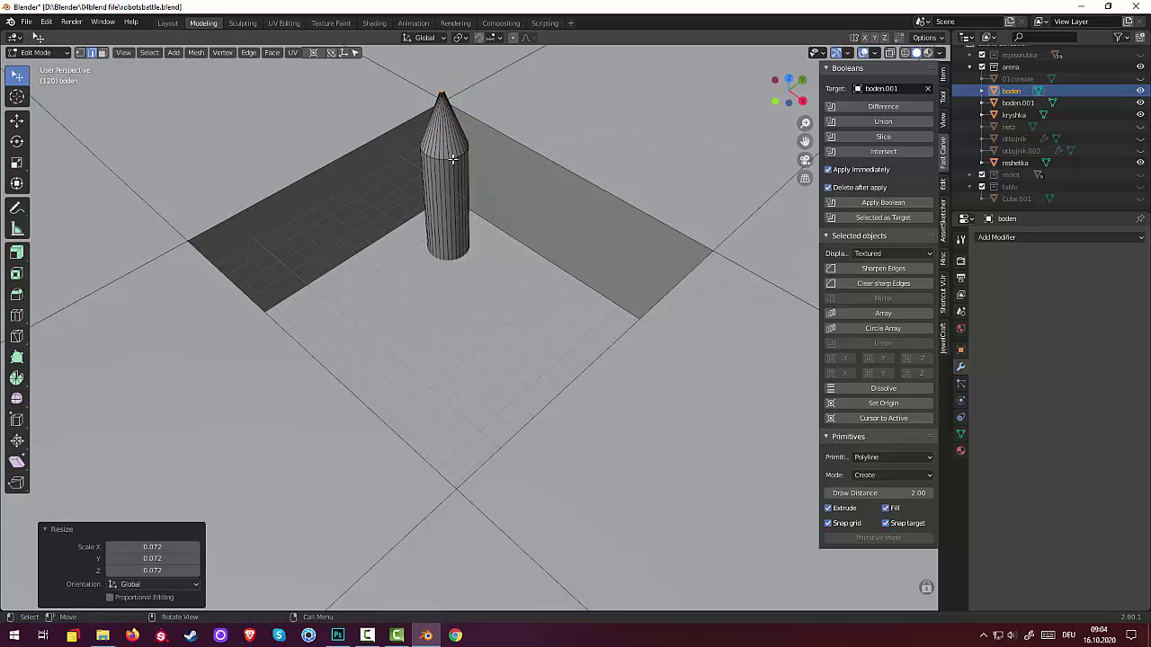
Step: Add a loop cut on the cone and widen it to 1.163
{"action": "left_click", "coordinate": [453, 156]}
{"action": "scroll", "coordinate": [473, 164], "scroll_direction": "up", "scroll_amount": 5}
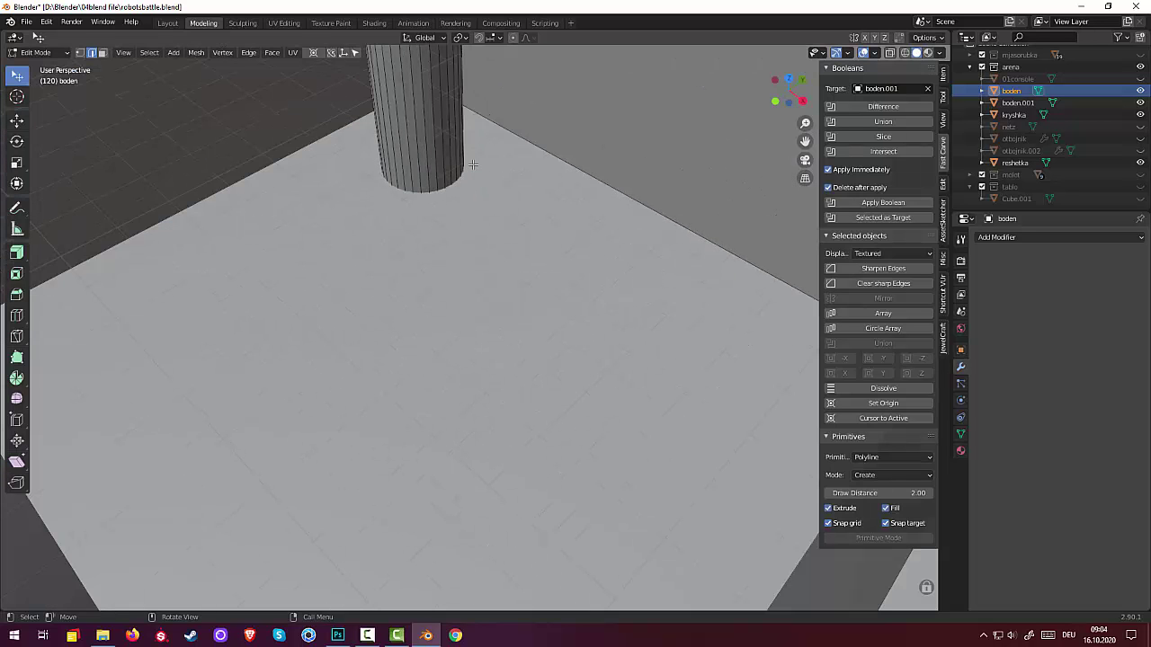
{"action": "middle_click_drag", "start_coordinate": [481, 178], "coordinate": [467, 368]}
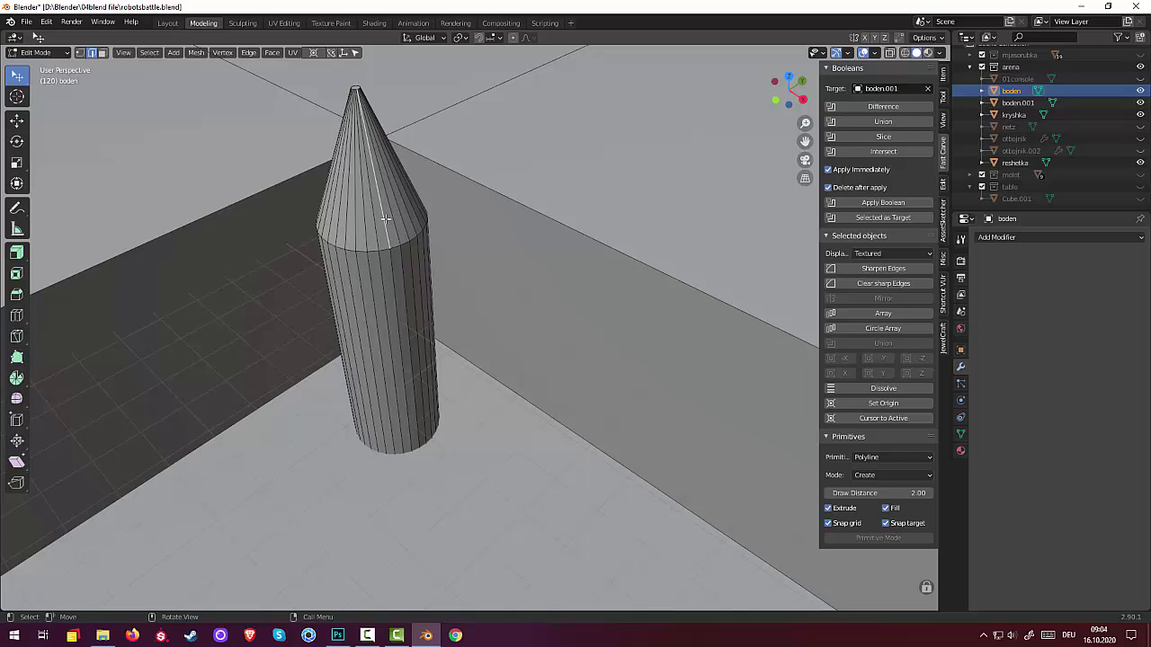
{"action": "key", "text": "ctrl+r"}
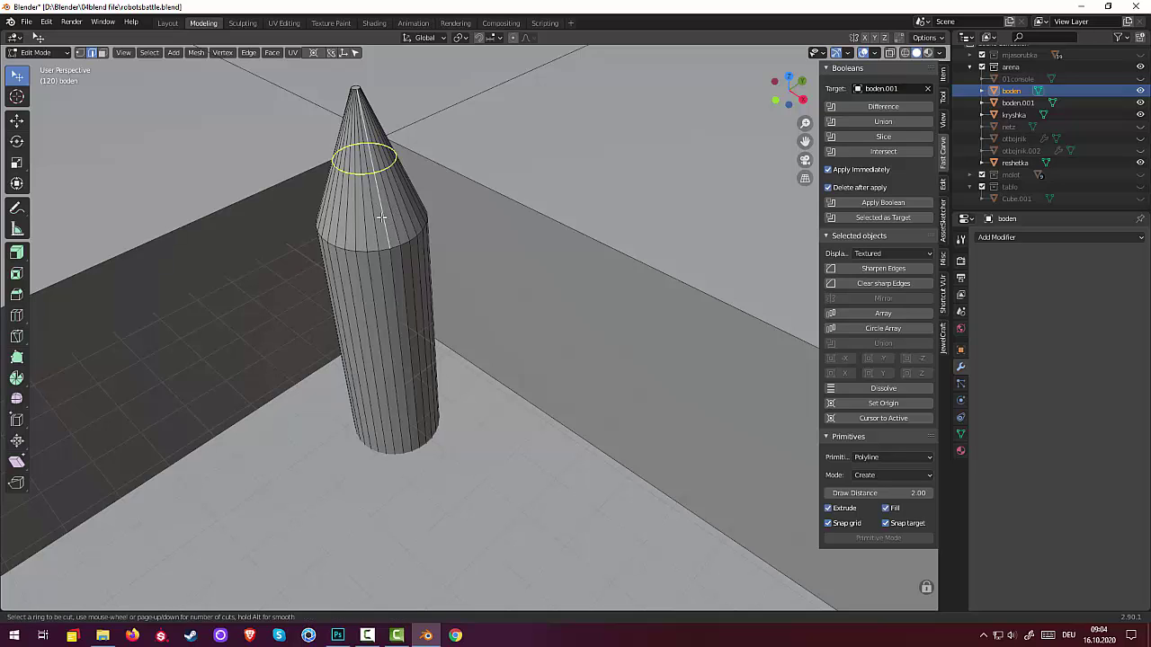
{"action": "left_click", "coordinate": [381, 217]}
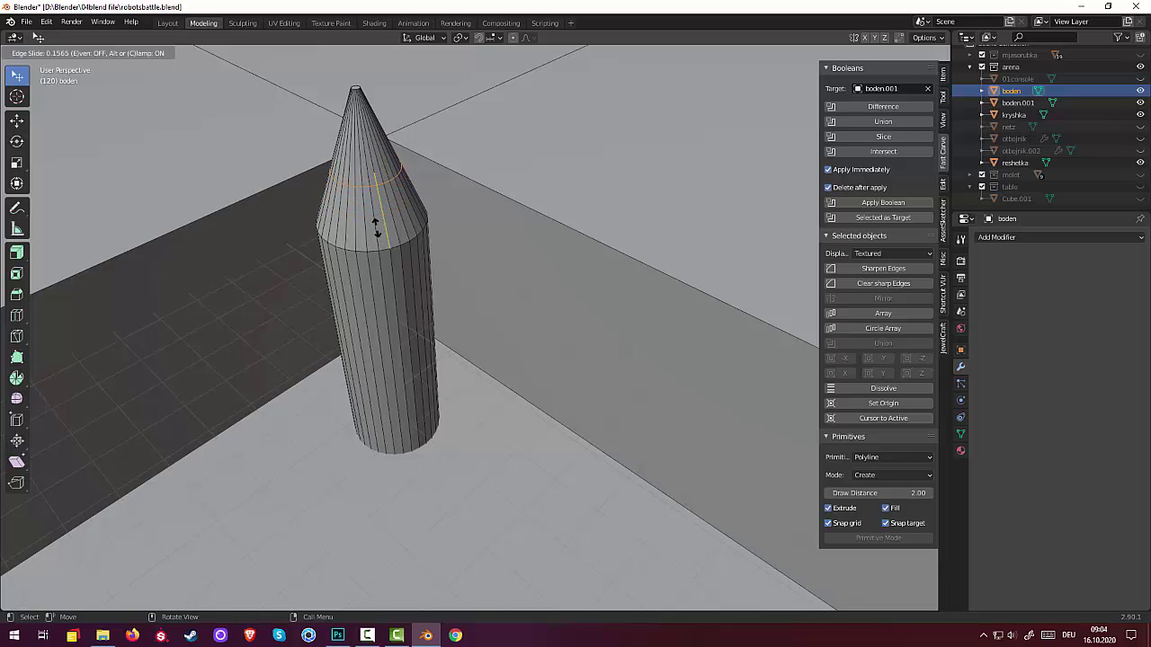
{"action": "left_click", "coordinate": [376, 231]}
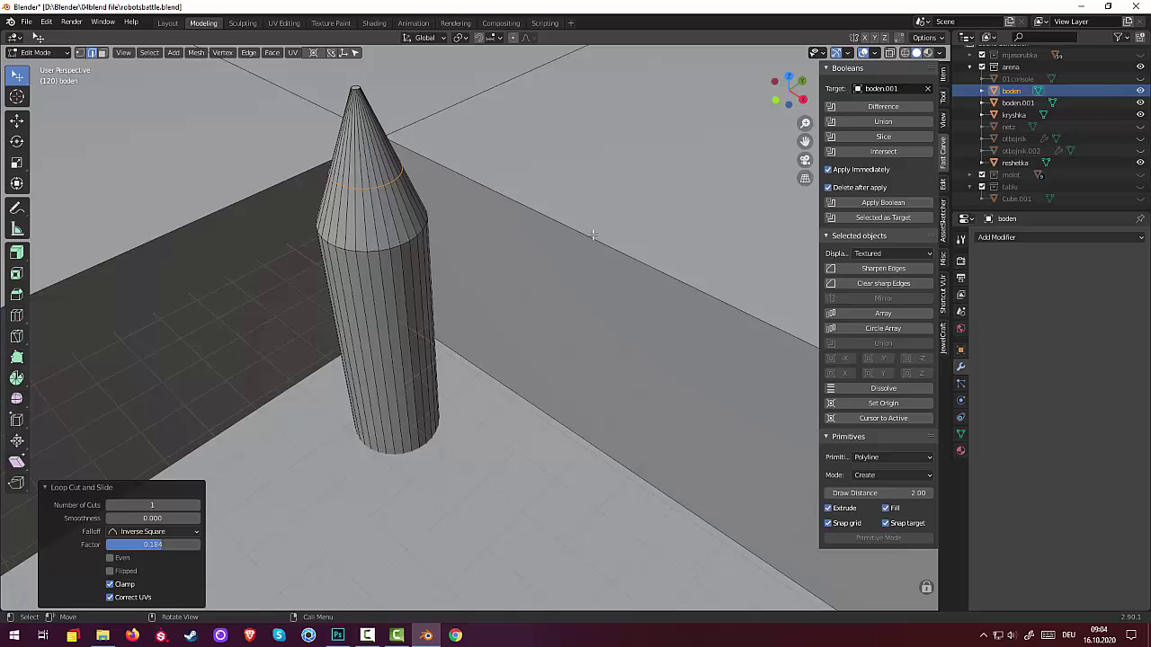
{"action": "key", "text": "s"}
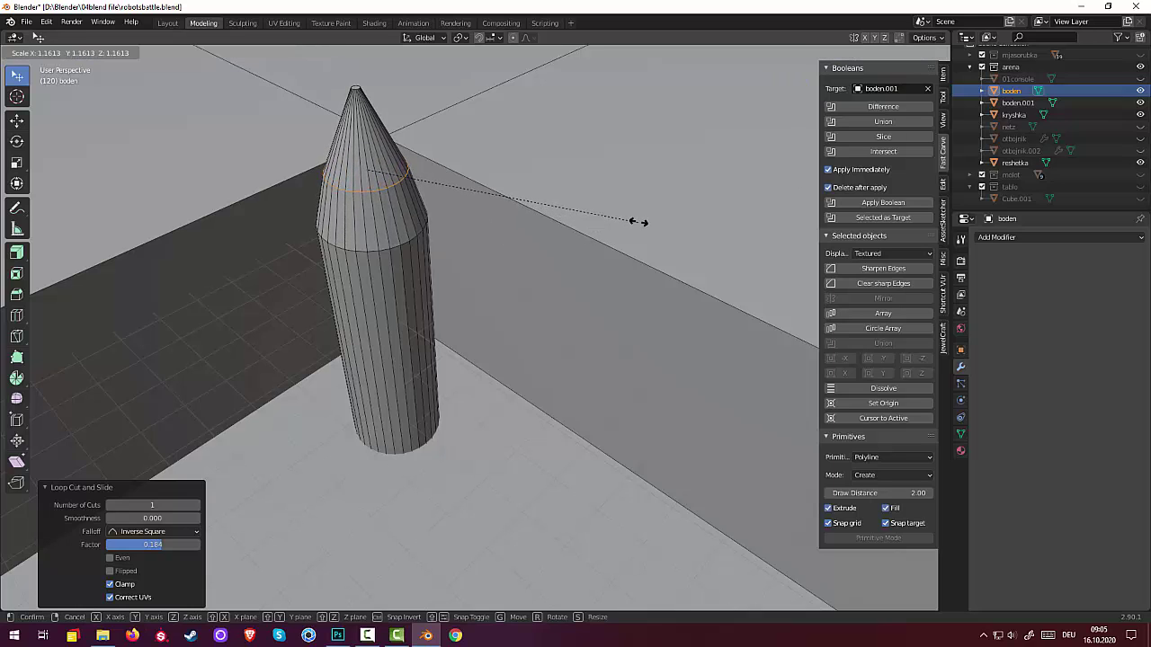
{"action": "left_click", "coordinate": [640, 222]}
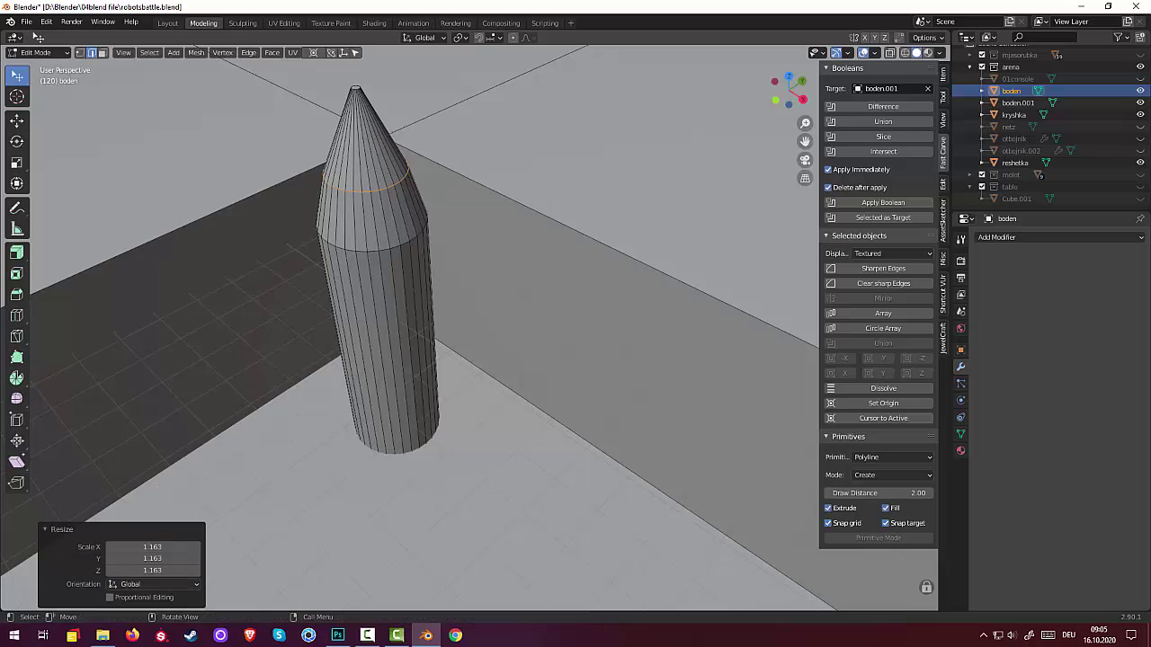
Step: Add another loop near the cone tip and enlarge it to 1.071
{"action": "left_click", "coordinate": [361, 157]}
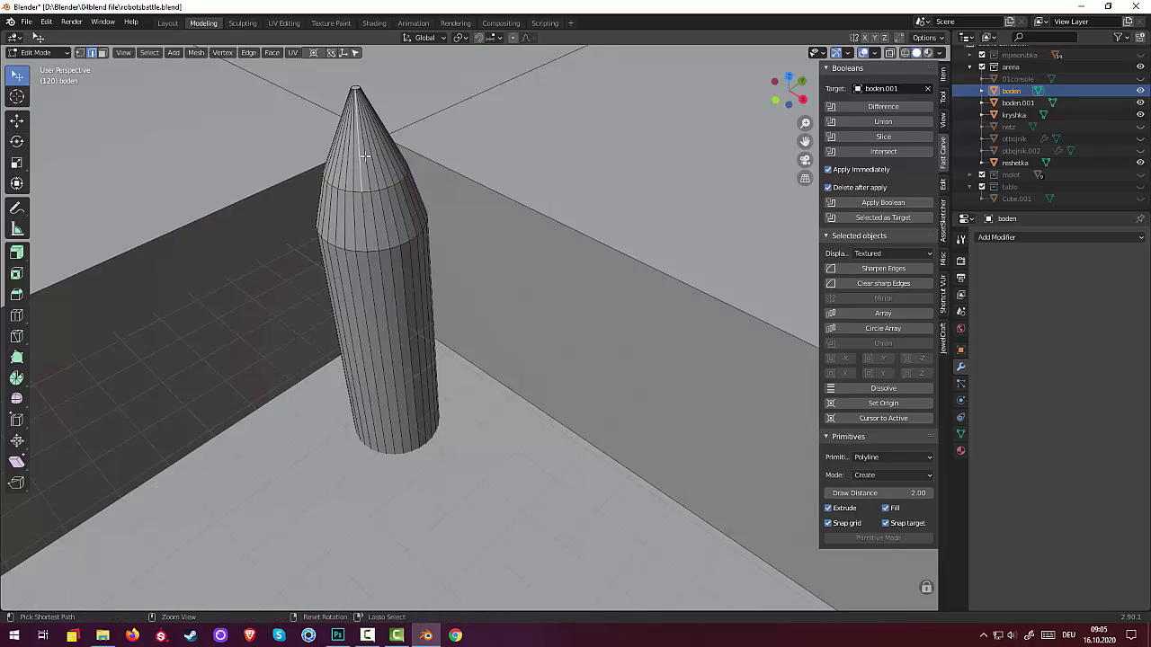
{"action": "key", "text": "ctrl+r"}
{"action": "left_click", "coordinate": [365, 157]}
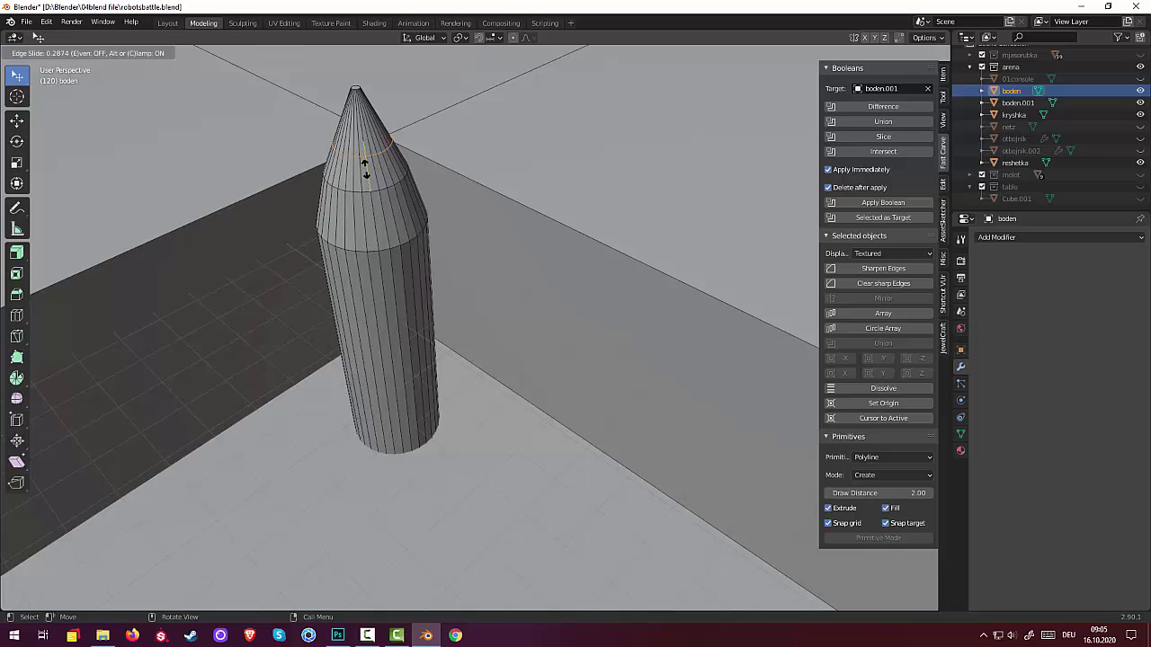
{"action": "left_click", "coordinate": [365, 171]}
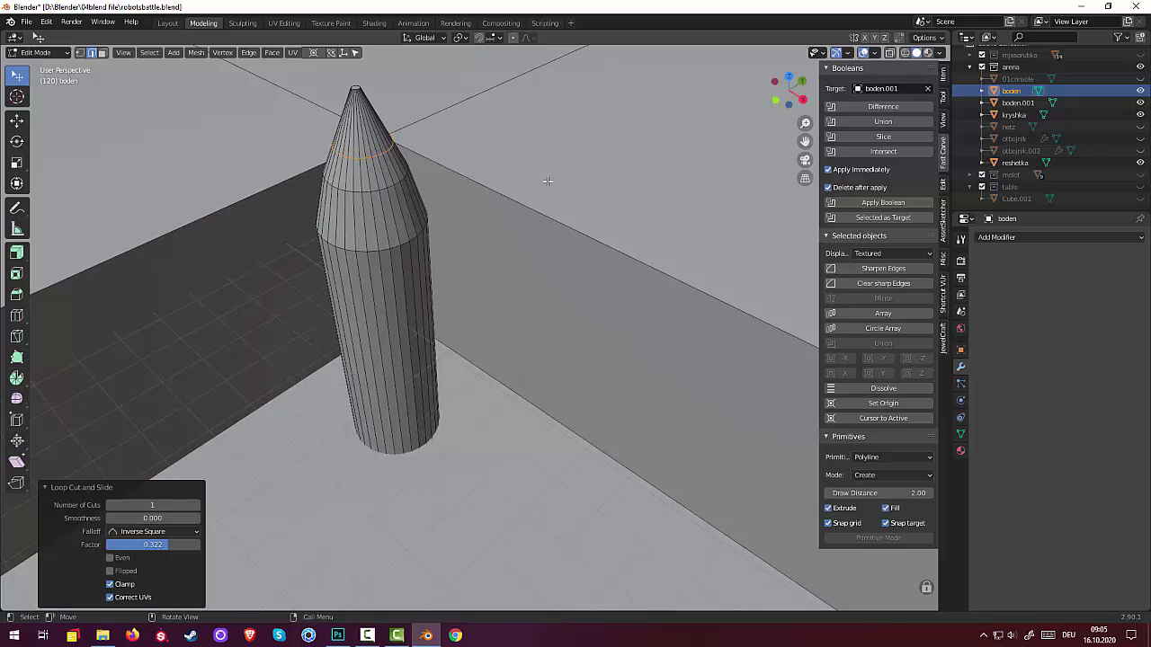
{"action": "key", "text": "s"}
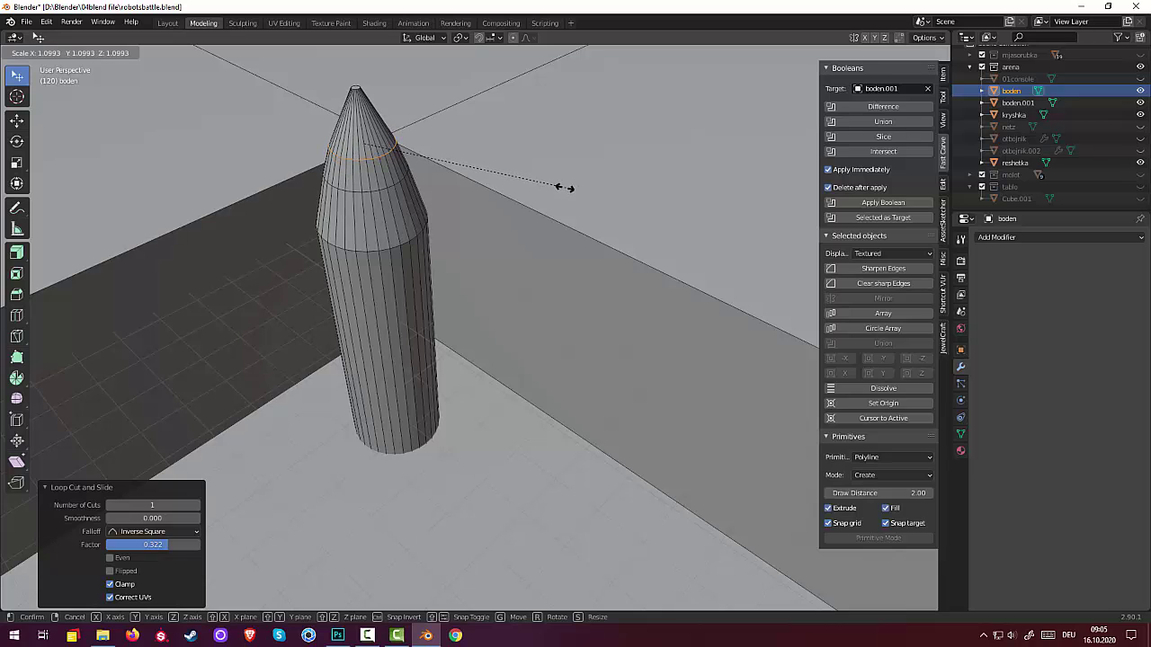
{"action": "left_click", "coordinate": [560, 185]}
Step: Add a final loop right below the tip and widen it slightly
{"action": "key", "text": "ctrl+r"}
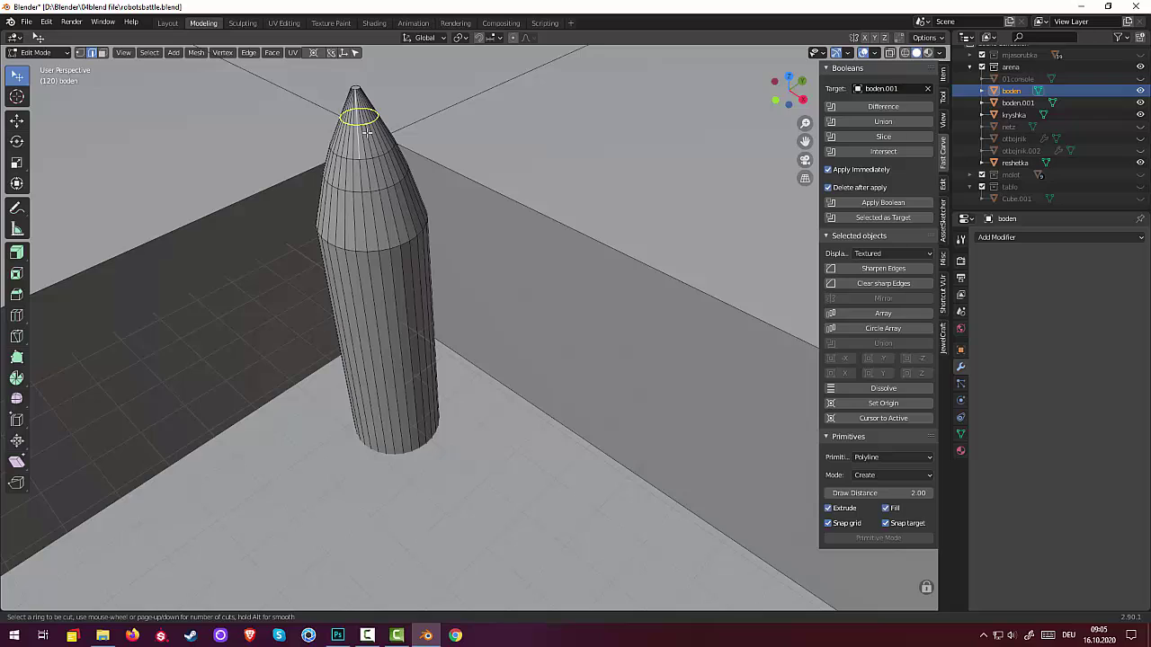
{"action": "left_click", "coordinate": [367, 132]}
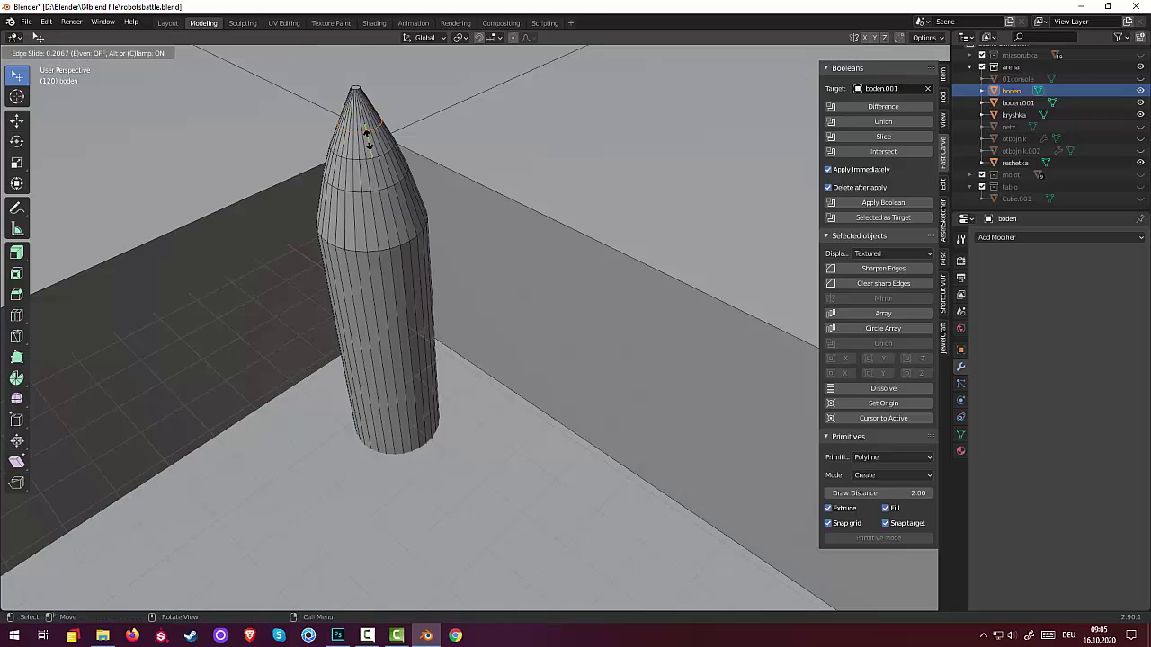
{"action": "left_click", "coordinate": [367, 135]}
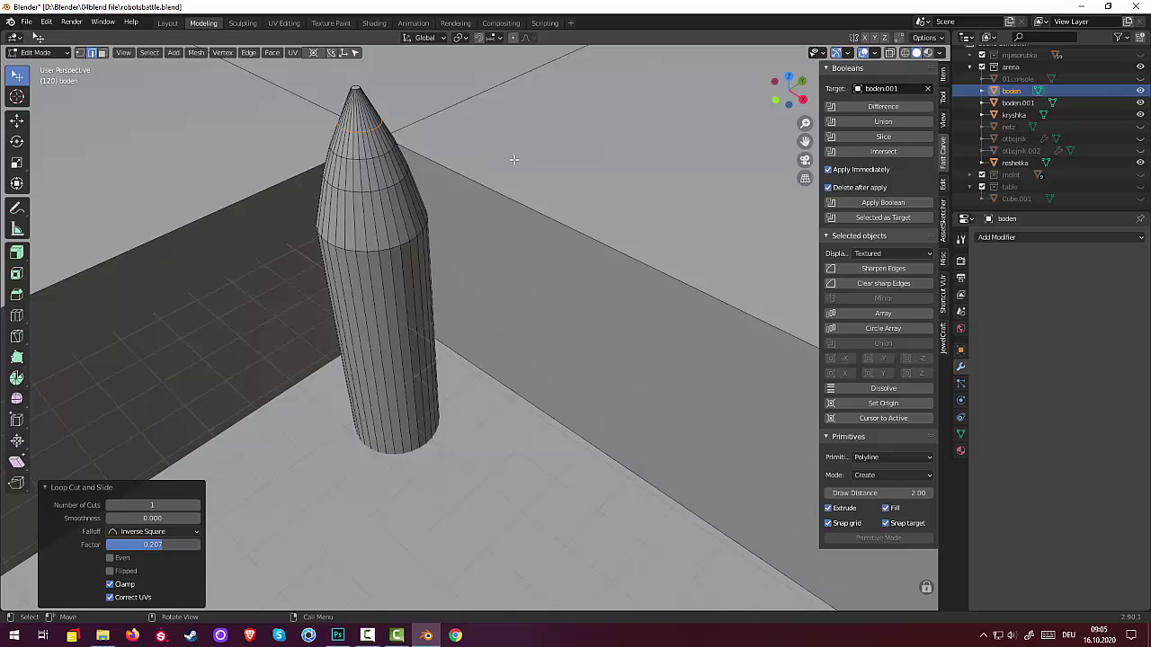
{"action": "key", "text": "s"}
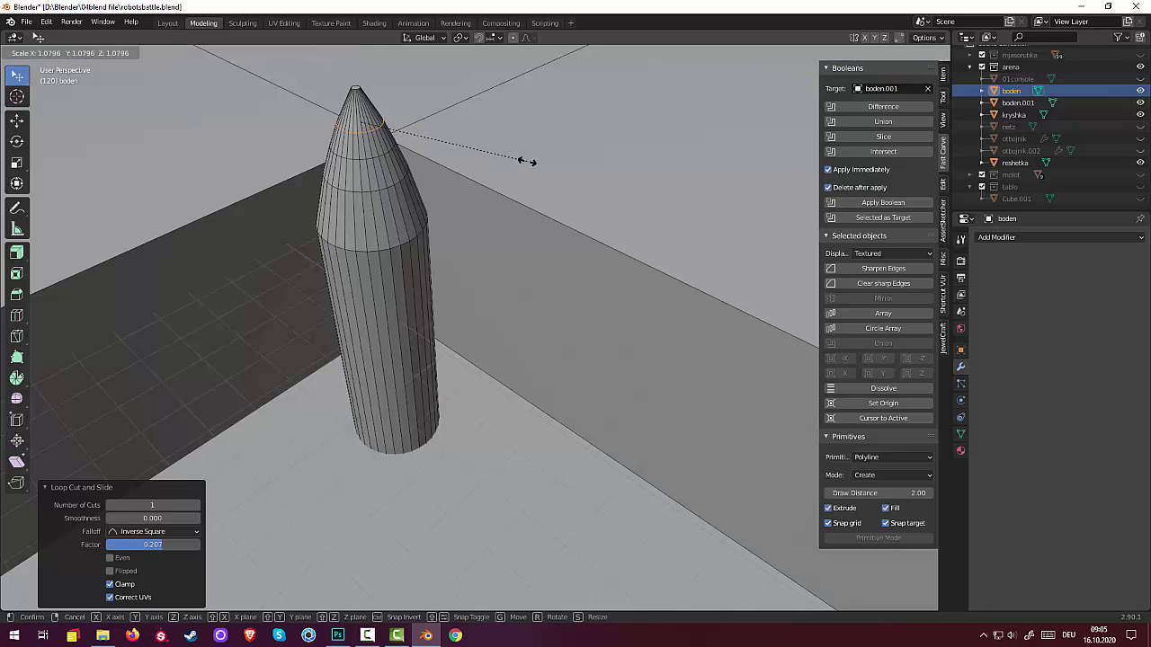
{"action": "left_click", "coordinate": [527, 162]}
{"action": "left_click", "coordinate": [516, 202]}
Step: From a top view centered on the holed plate, select the spike pillar in Object Mode
{"action": "scroll", "coordinate": [565, 115], "scroll_direction": "down", "scroll_amount": 4}
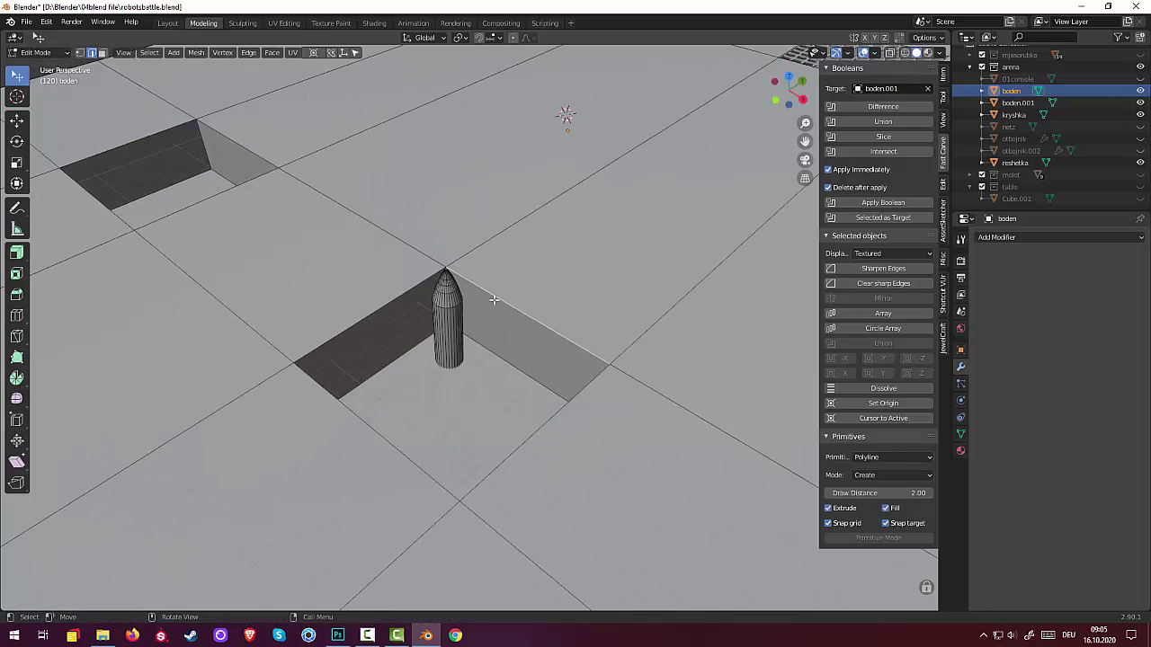
{"action": "scroll", "coordinate": [534, 198], "scroll_direction": "down", "scroll_amount": 3}
{"action": "mouse_move", "coordinate": [534, 198]}
{"action": "middle_mouse_down"}
{"action": "mouse_move", "coordinate": [558, 262]}
{"action": "mouse_move", "coordinate": [561, 323]}
{"action": "mouse_move", "coordinate": [536, 364]}
{"action": "mouse_move", "coordinate": [533, 279]}
{"action": "mouse_move", "coordinate": [535, 328]}
{"action": "middle_mouse_up"}
{"action": "scroll", "coordinate": [561, 324], "scroll_direction": "up", "scroll_amount": 3}
{"action": "scroll", "coordinate": [536, 364], "scroll_direction": "down", "scroll_amount": 2}
{"action": "scroll", "coordinate": [534, 279], "scroll_direction": "up", "scroll_amount": 2}
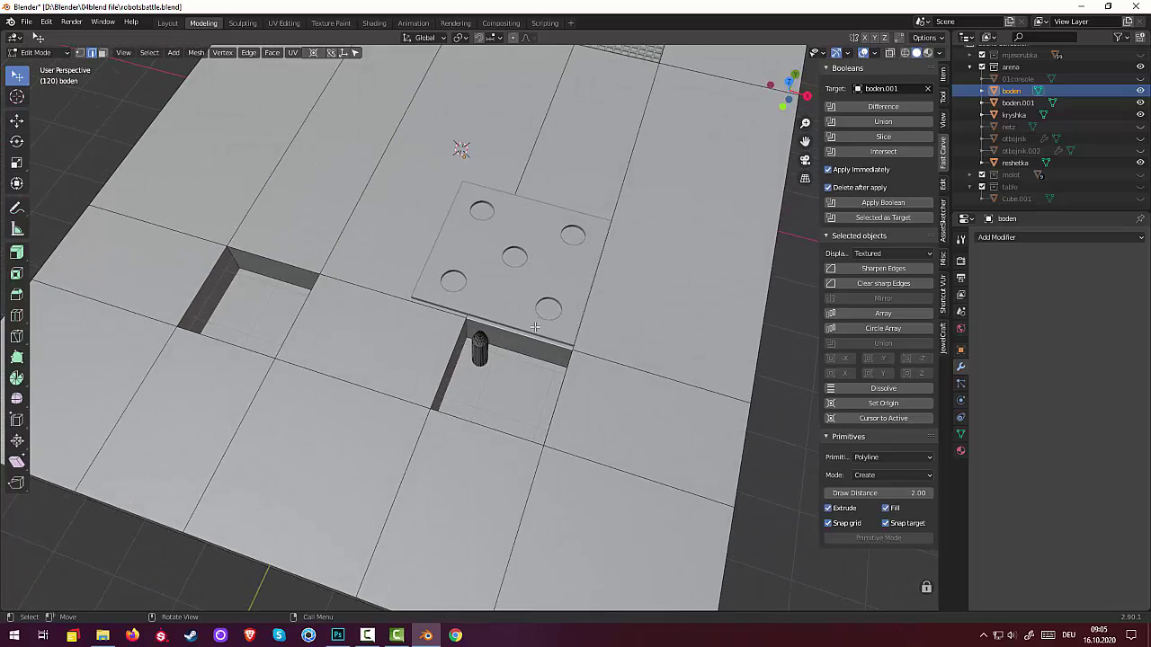
{"action": "key", "text": "KP_7"}
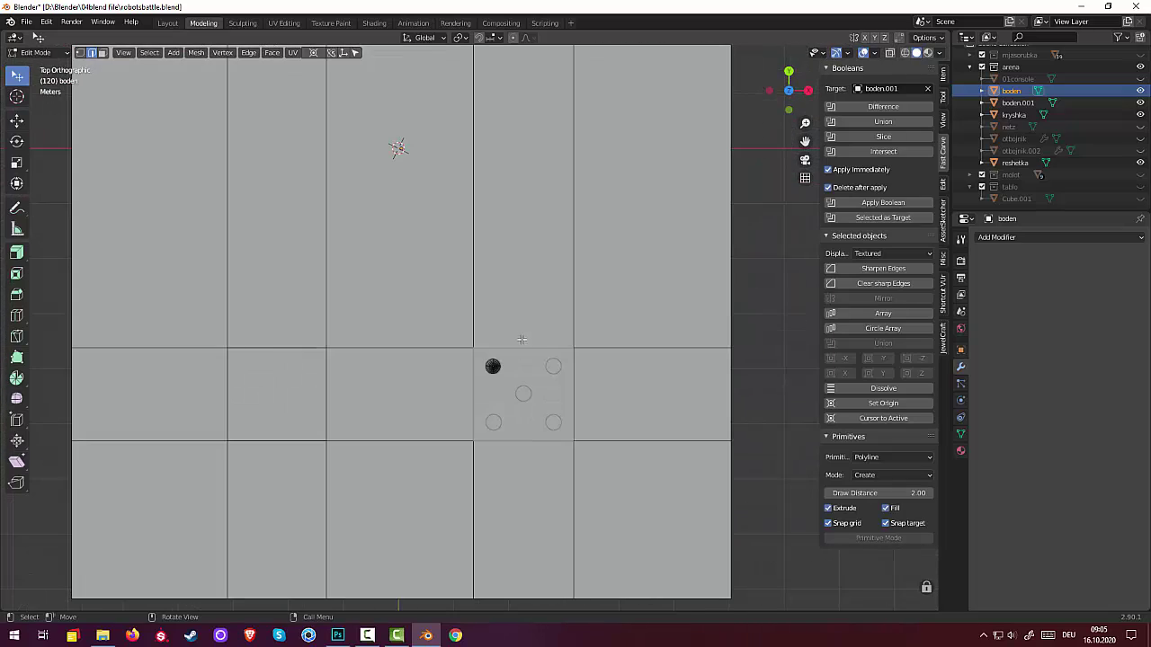
{"action": "scroll", "coordinate": [529, 410], "scroll_direction": "up", "scroll_amount": 4}
{"action": "middle_click_drag", "start_coordinate": [552, 419], "coordinate": [413, 314], "text": "shift"}
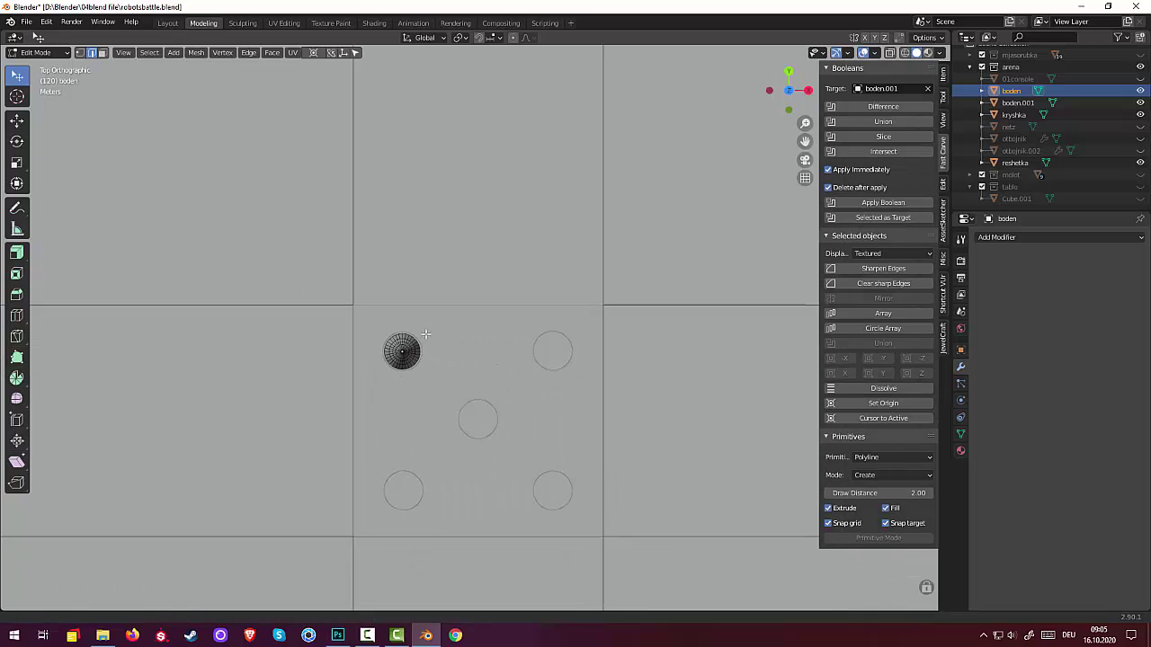
{"action": "left_click", "coordinate": [45, 53]}
{"action": "left_click", "coordinate": [43, 67]}
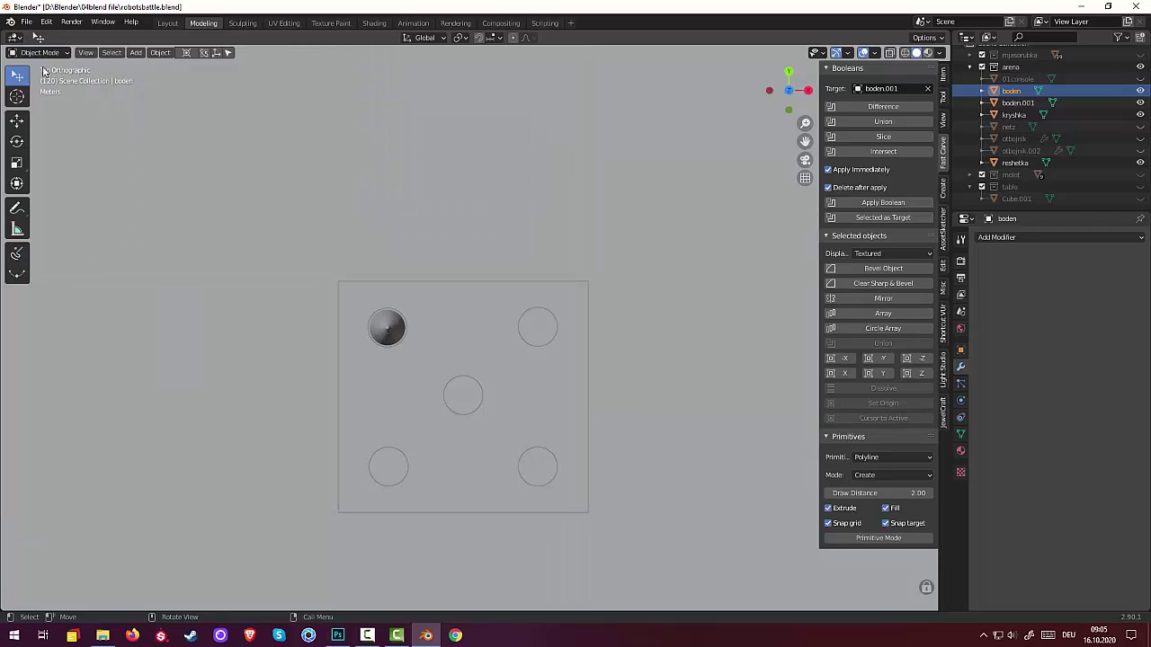
{"action": "left_click", "coordinate": [385, 335]}
{"action": "left_click", "coordinate": [384, 336]}
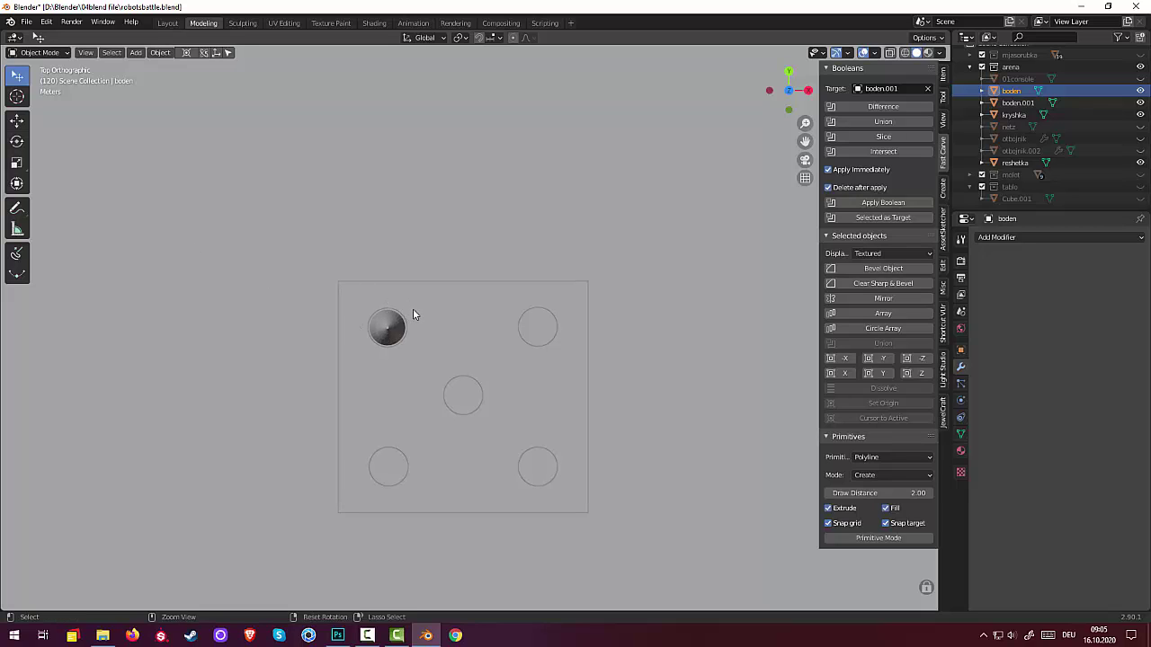
Step: In Edit Mode, scale the pillar geometry down to about 0.61, then clear the selection
{"action": "left_click", "coordinate": [40, 52]}
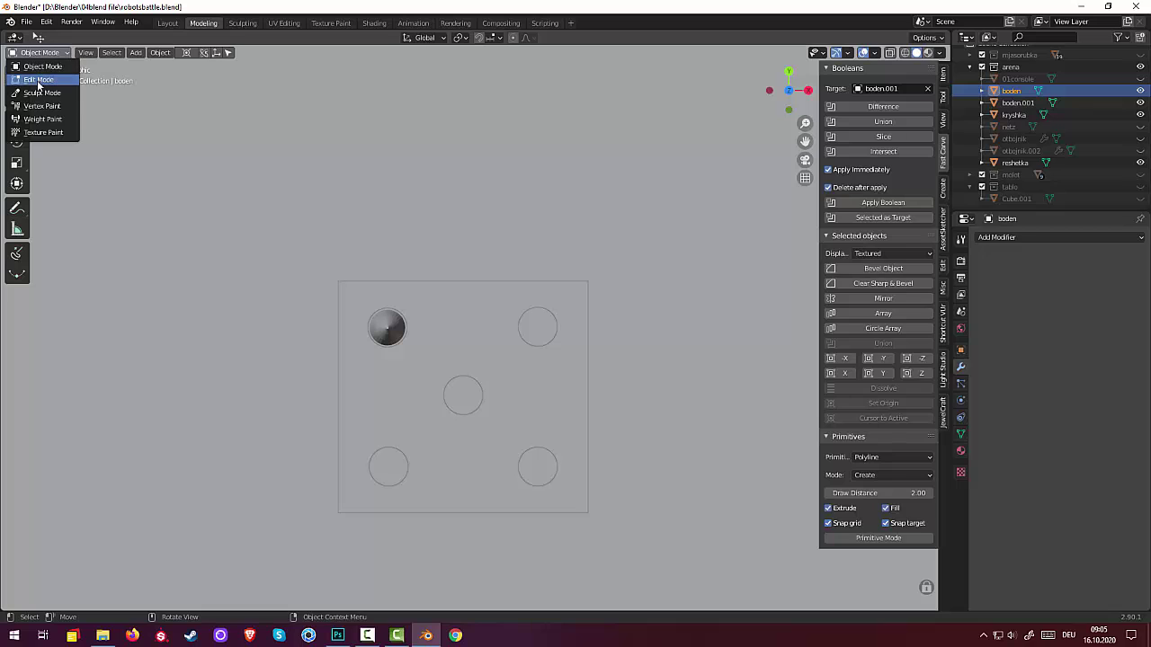
{"action": "left_click", "coordinate": [39, 81]}
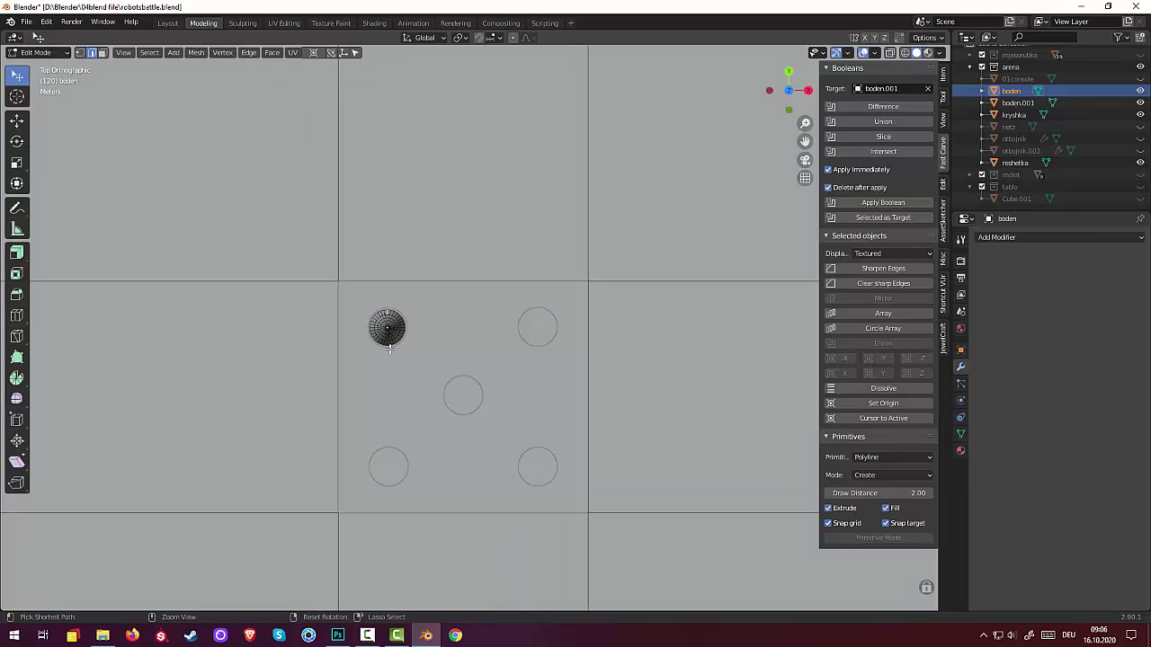
{"action": "key", "text": "s"}
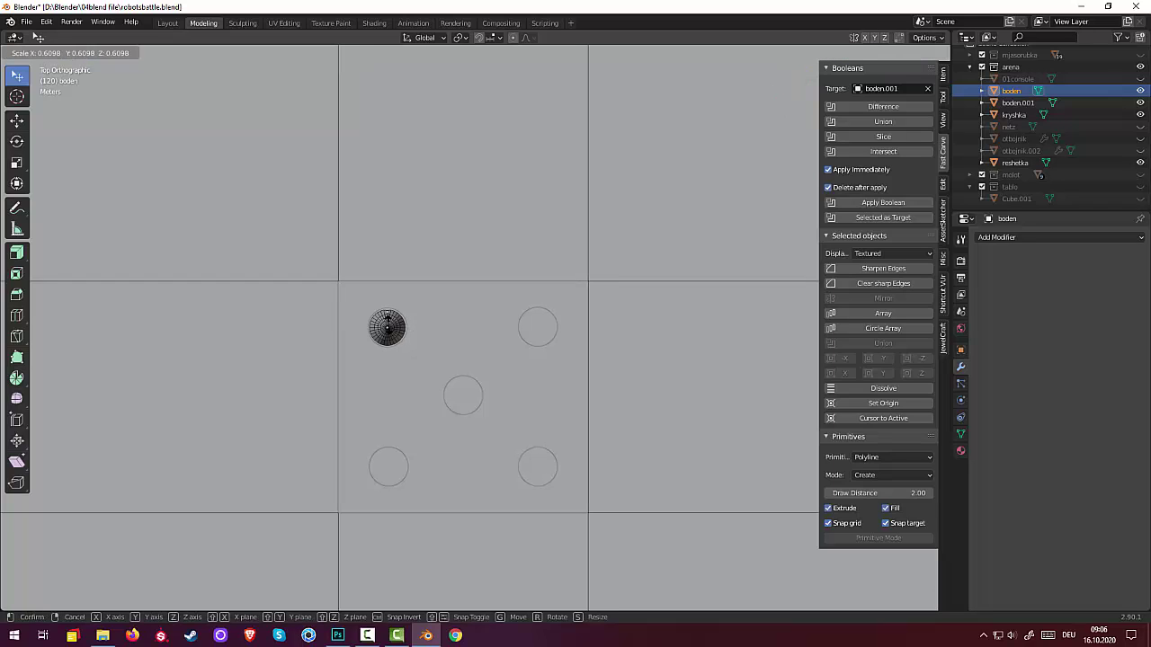
{"action": "left_click", "coordinate": [388, 323]}
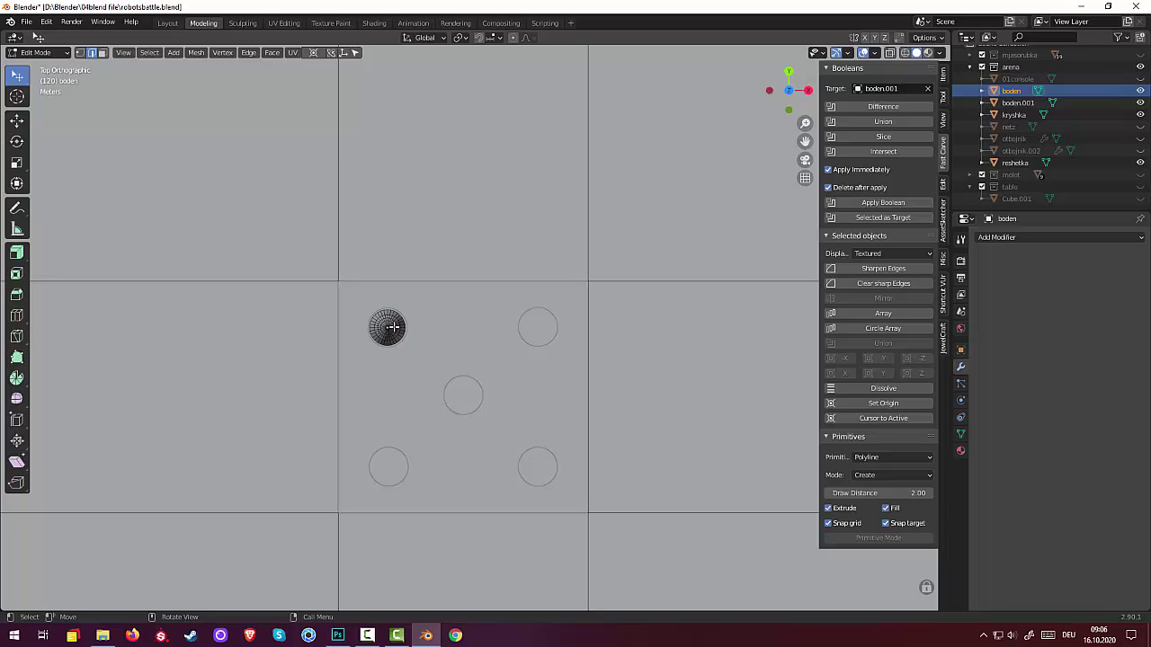
{"action": "key", "text": "a"}
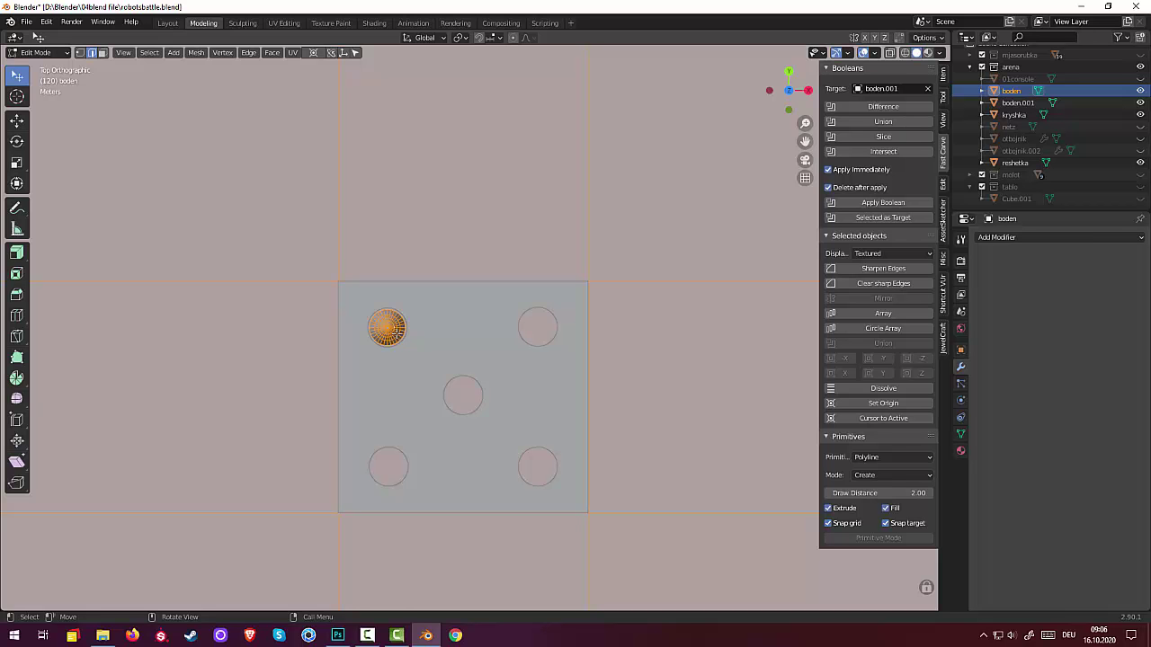
{"action": "key", "text": "alt+a"}
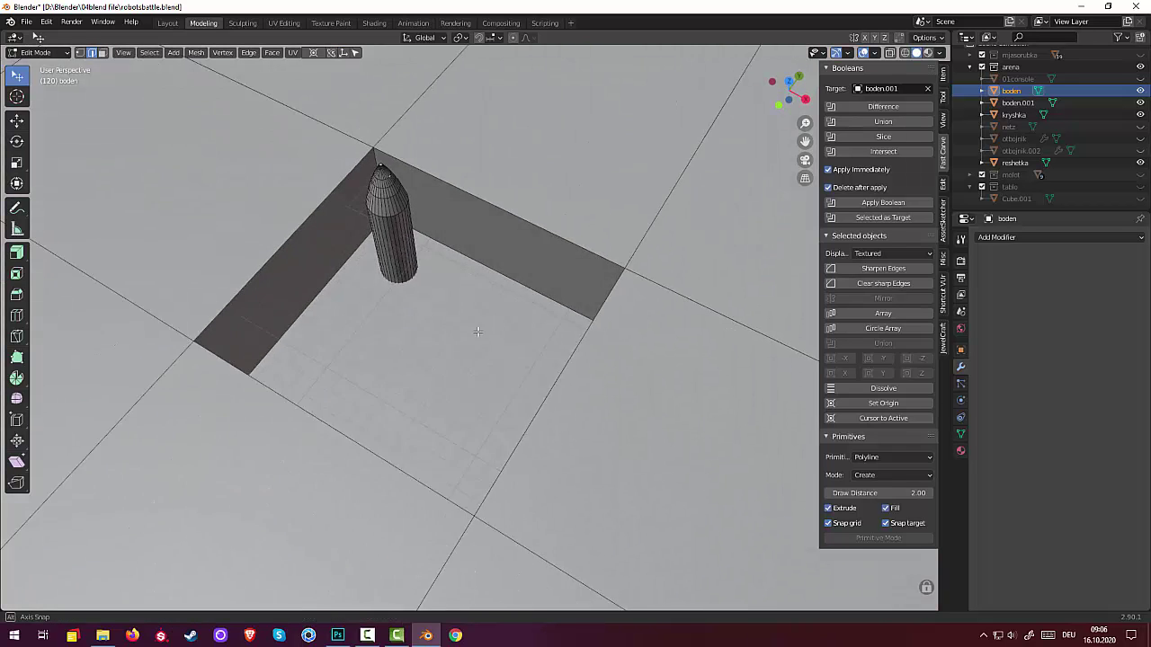
Step: Select all the pillar's faces and separate them from the floor mesh into a new object
{"action": "middle_click_drag", "start_coordinate": [527, 377], "coordinate": [465, 323]}
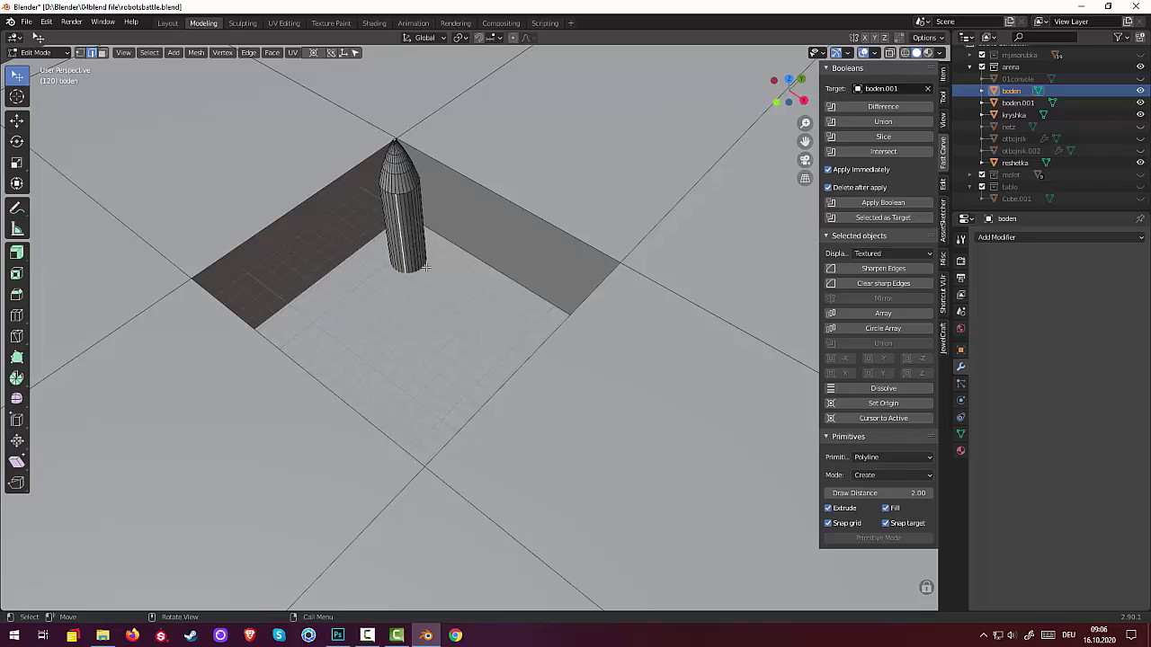
{"action": "left_click", "coordinate": [102, 52]}
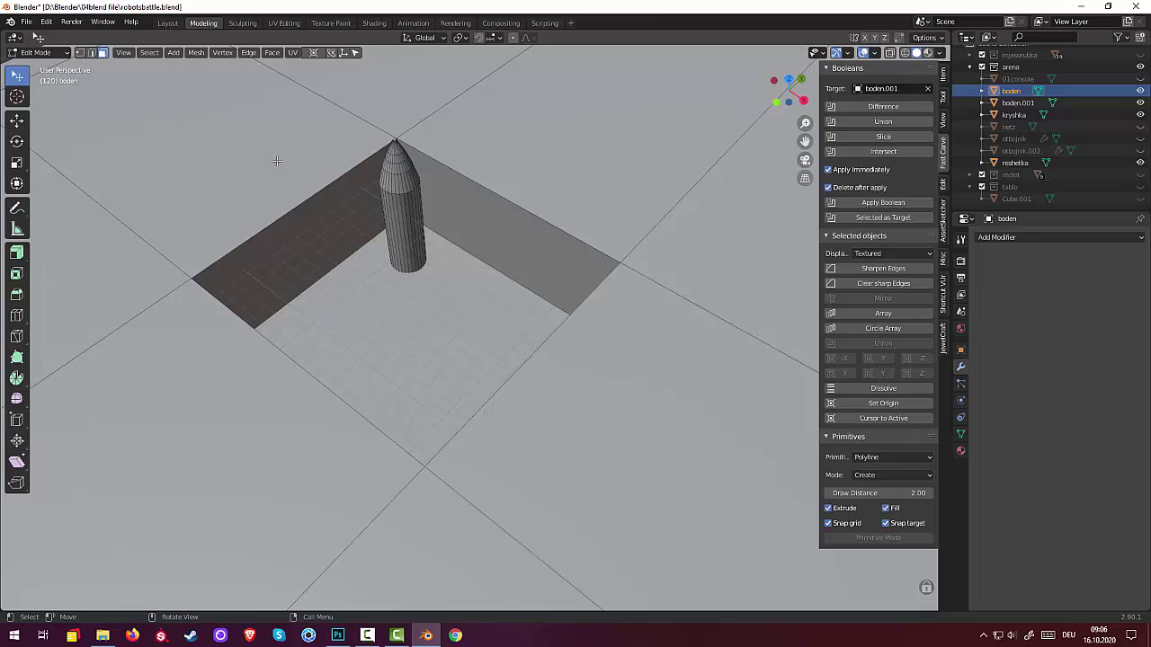
{"action": "left_click", "coordinate": [397, 220]}
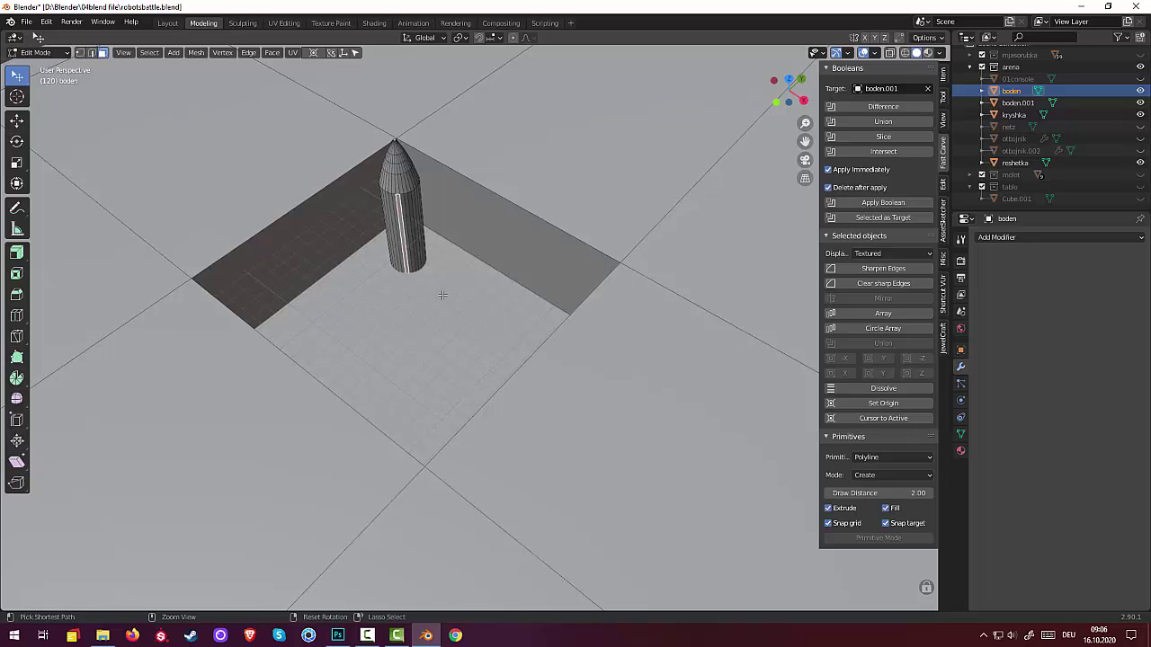
{"action": "key", "text": "ctrl+KP_Add"}
{"action": "key", "text": "ctrl+KP_Add"}
{"action": "key", "text": "ctrl+KP_Add"}
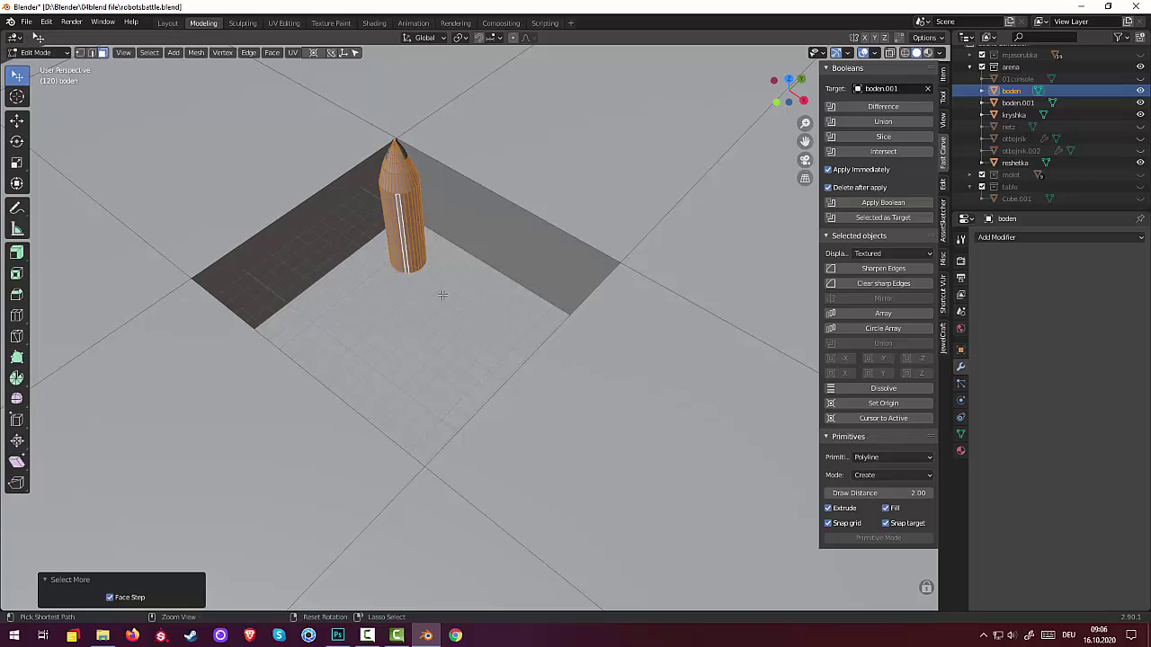
{"action": "key", "text": "ctrl+KP_Add"}
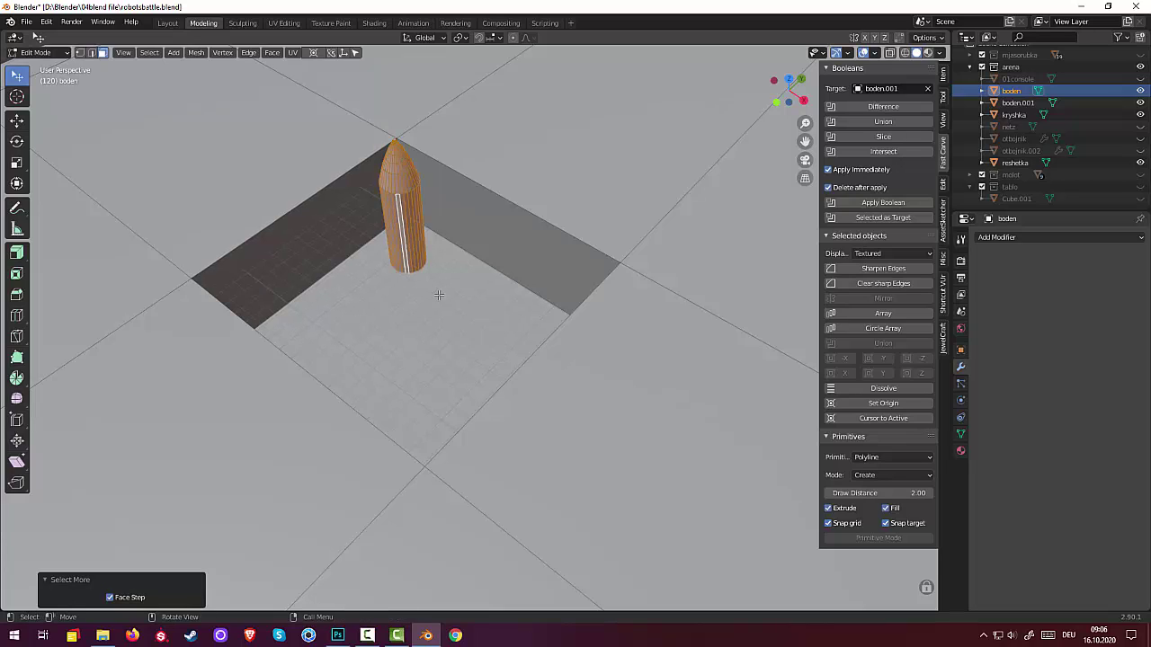
{"action": "key", "text": "p"}
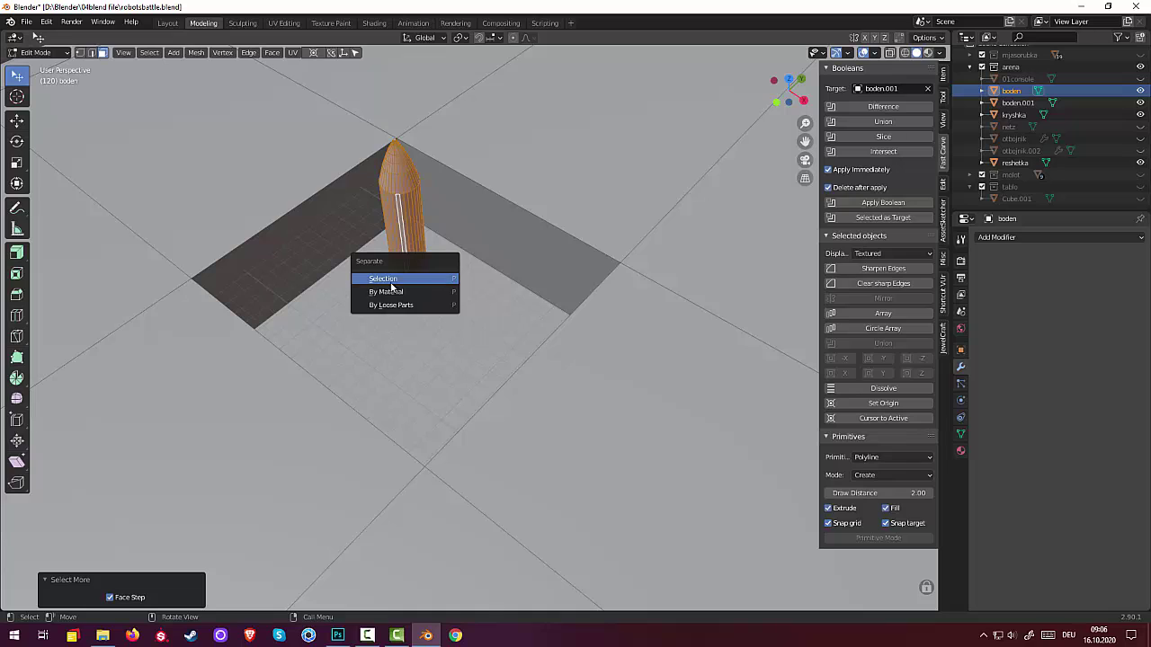
{"action": "left_click", "coordinate": [400, 279]}
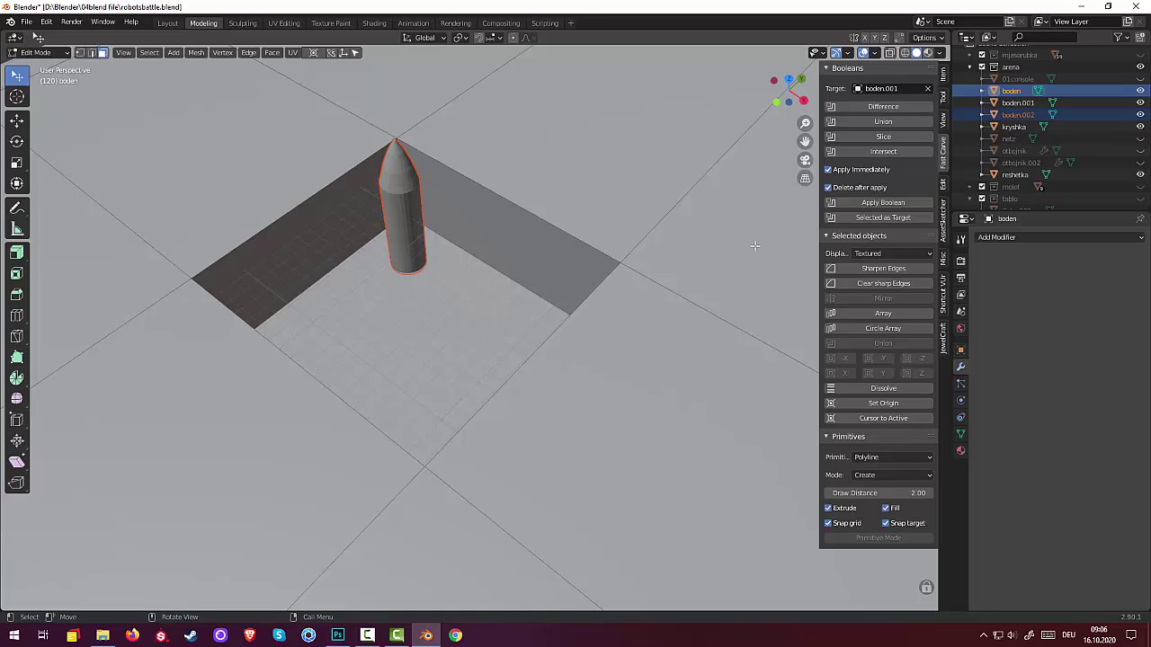
Step: Rename the new object boden.002 to 'kol' in the Outliner
{"action": "double_click", "coordinate": [1022, 115]}
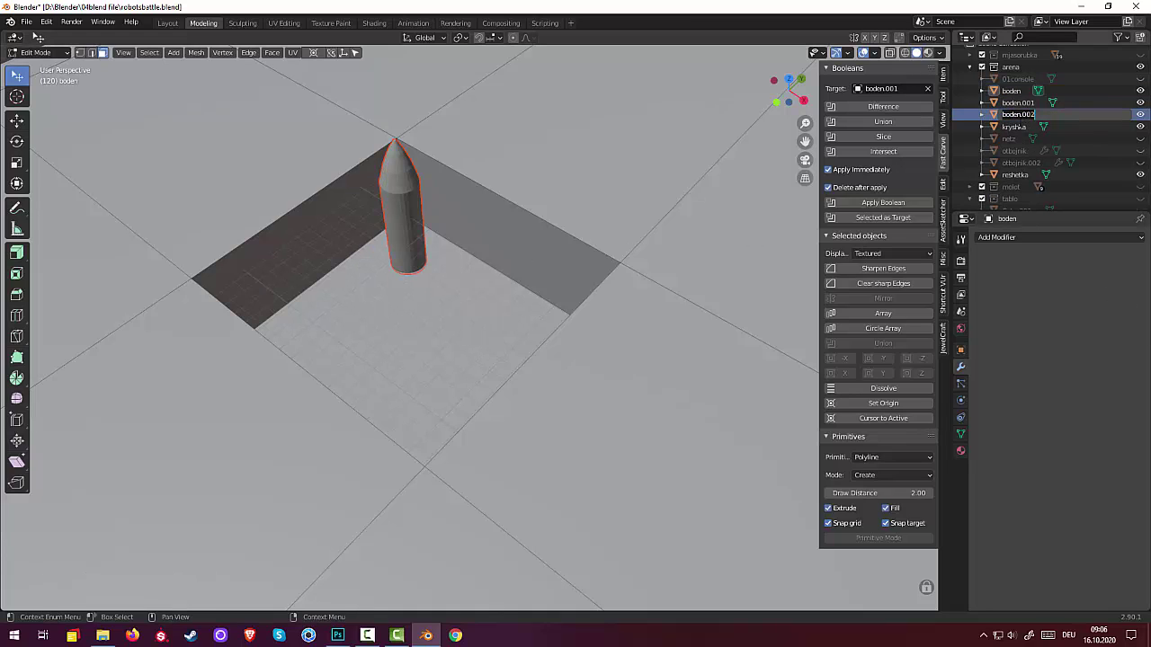
{"action": "type", "text": "kol"}
{"action": "key", "text": "Return"}
{"action": "mouse_move", "coordinate": [648, 442]}
{"action": "middle_mouse_down"}
{"action": "mouse_move", "coordinate": [719, 460]}
{"action": "mouse_move", "coordinate": [677, 393]}
{"action": "middle_mouse_up"}
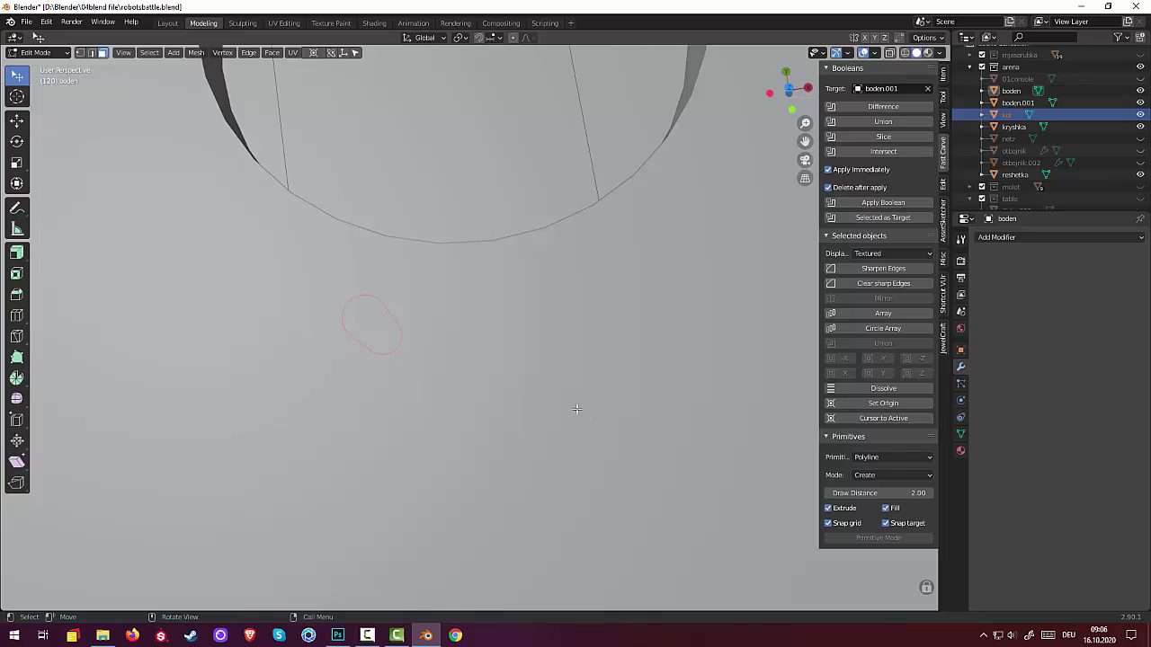
{"action": "key", "text": "KP_7"}
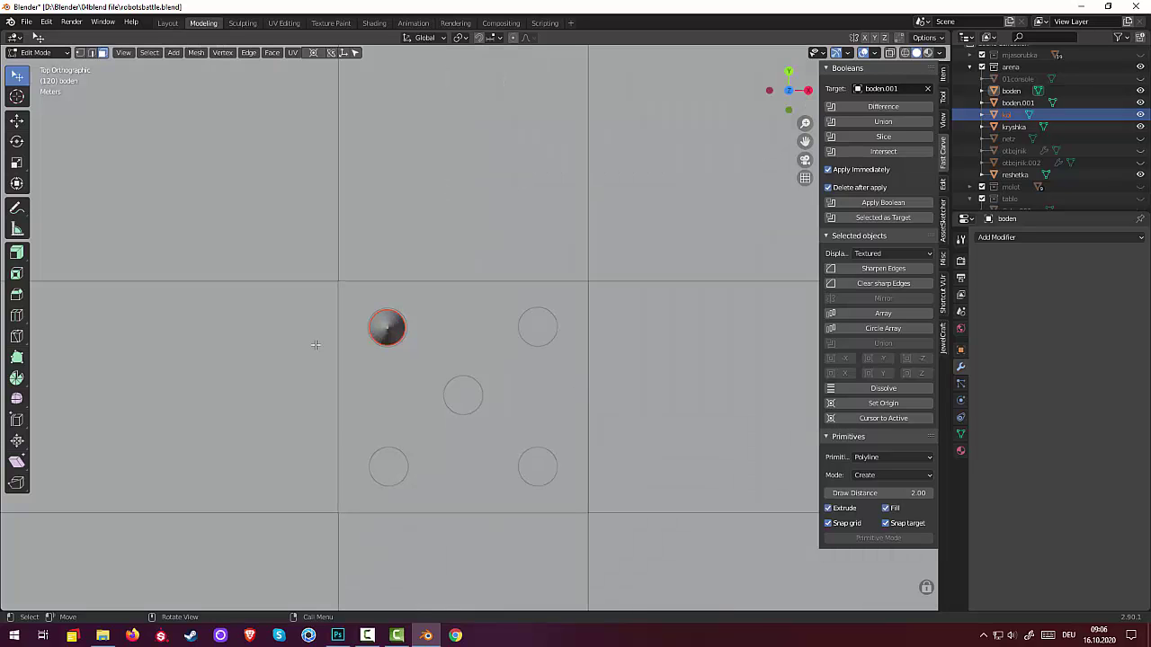
Step: In Object Mode, duplicate the kol spike into the top-right and bottom-right holes
{"action": "left_click", "coordinate": [36, 52]}
{"action": "left_click", "coordinate": [36, 61]}
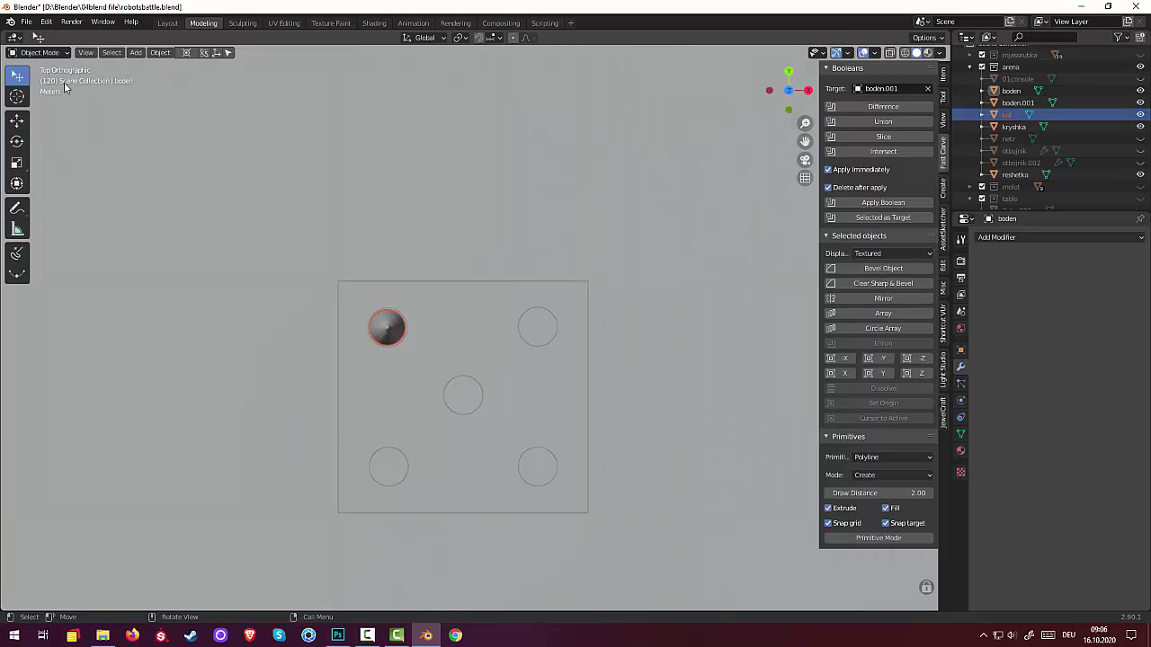
{"action": "left_click", "coordinate": [395, 325]}
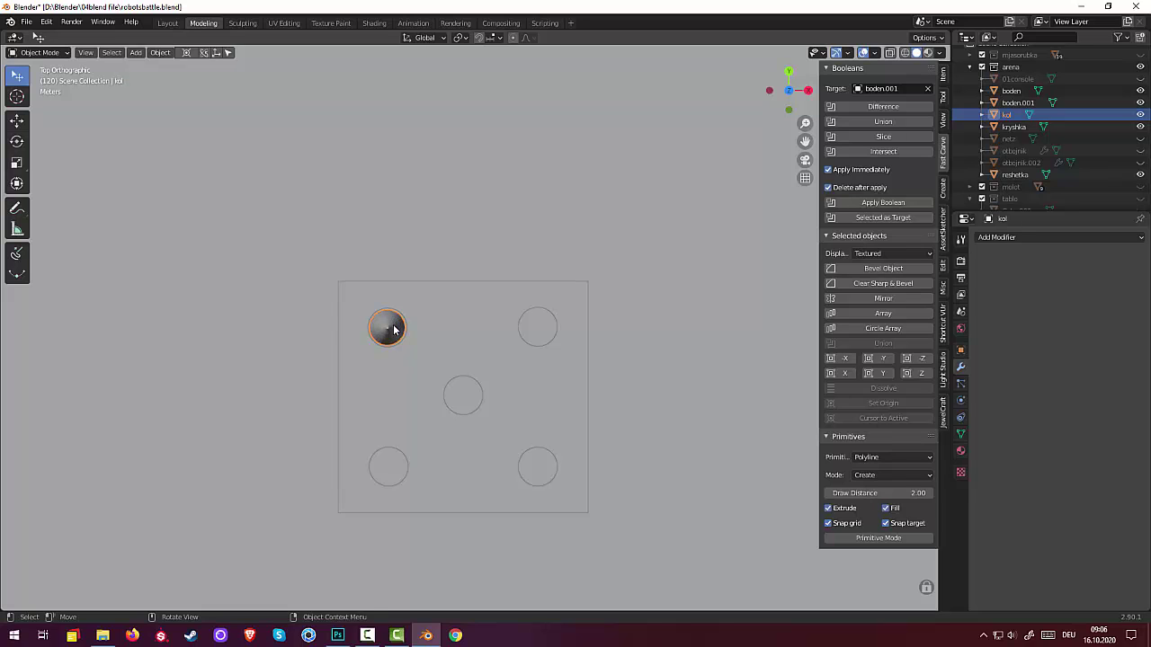
{"action": "key", "text": "shift+d"}
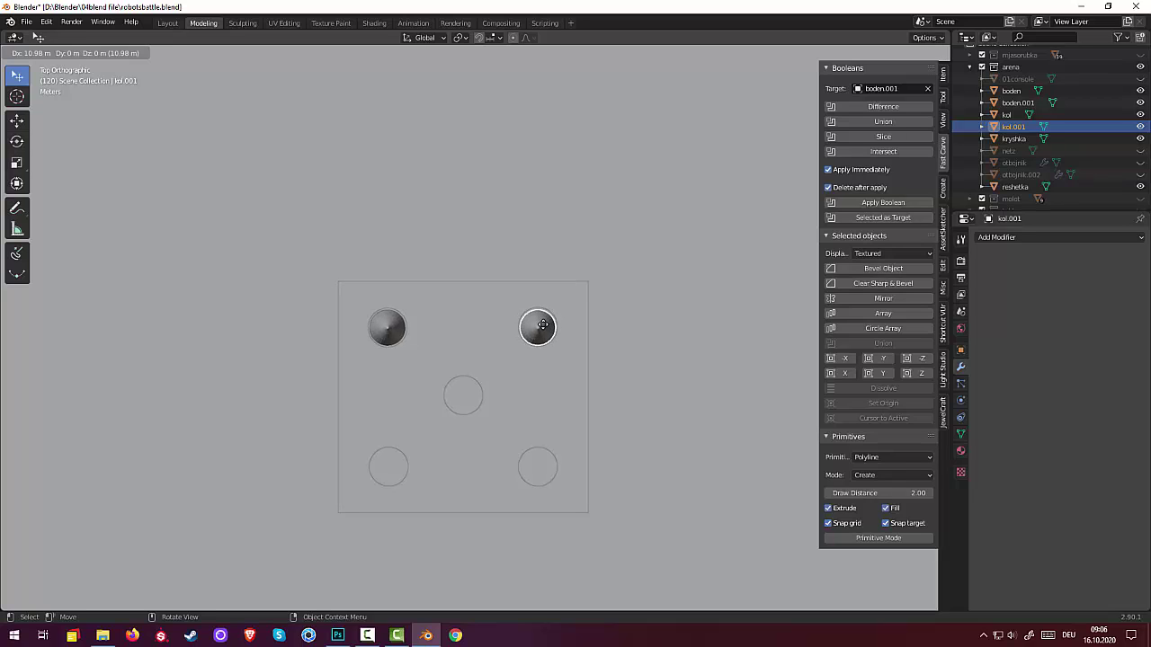
{"action": "left_click", "coordinate": [543, 331]}
{"action": "key", "text": "shift"}
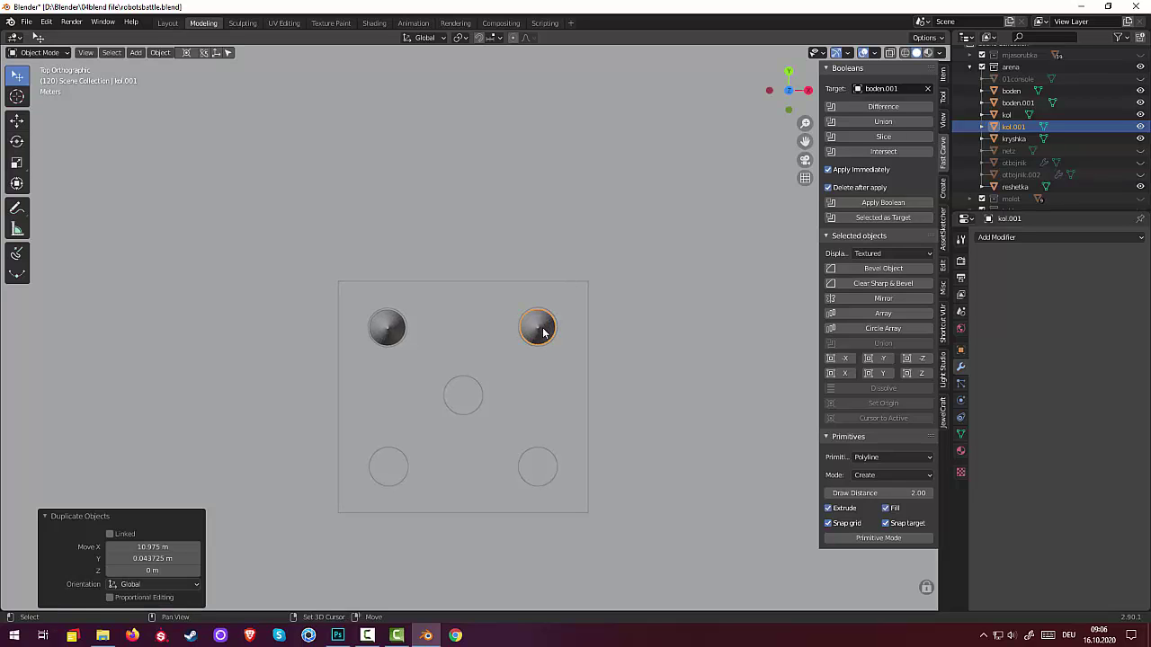
{"action": "key", "text": "shift+d"}
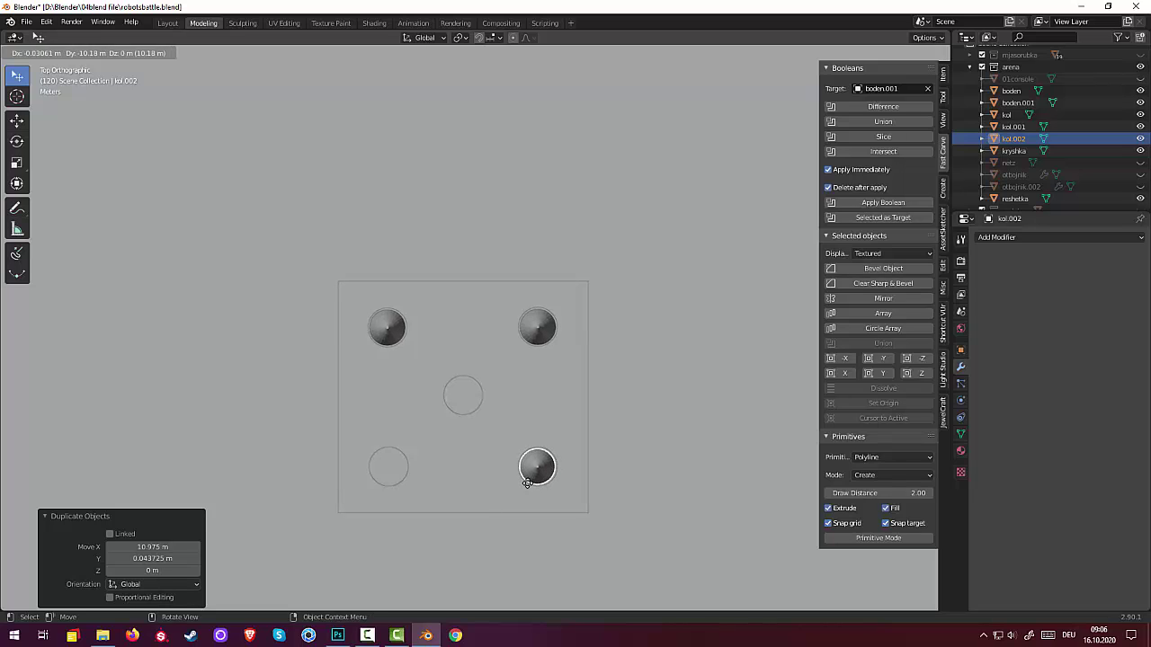
{"action": "left_click", "coordinate": [529, 483]}
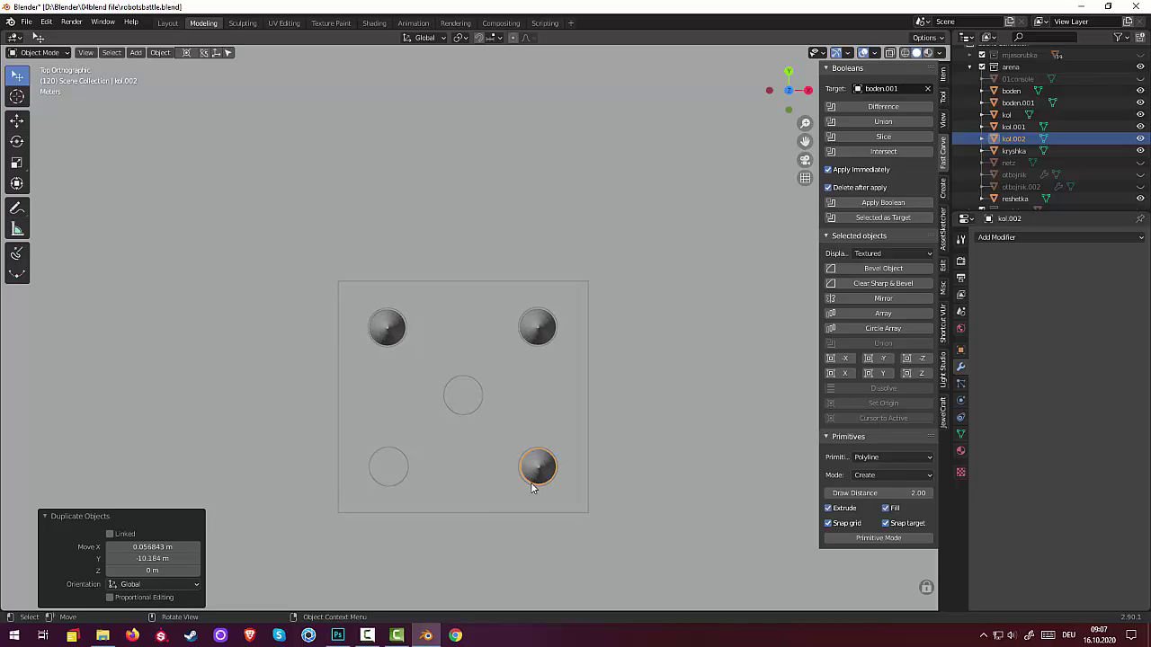
Step: Adjust the bottom-right spike's position and place a copy in the centre circle
{"action": "scroll", "coordinate": [548, 503], "scroll_direction": "up", "scroll_amount": 2}
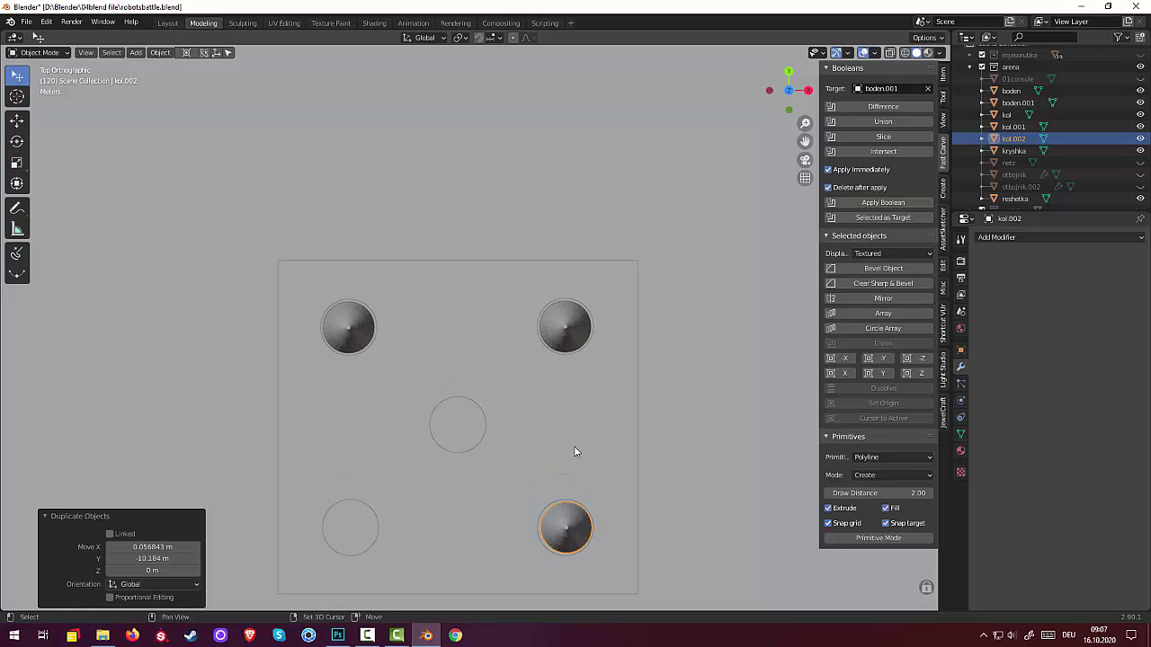
{"action": "middle_click_drag", "start_coordinate": [576, 453], "coordinate": [496, 322], "text": "shift"}
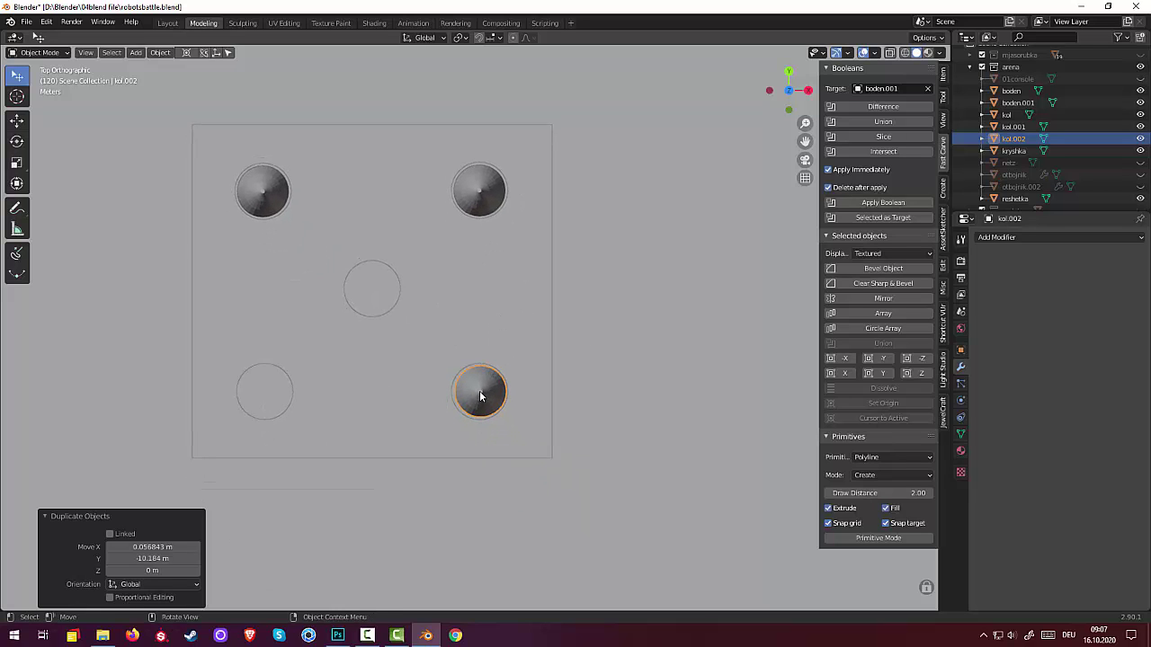
{"action": "key", "text": "g"}
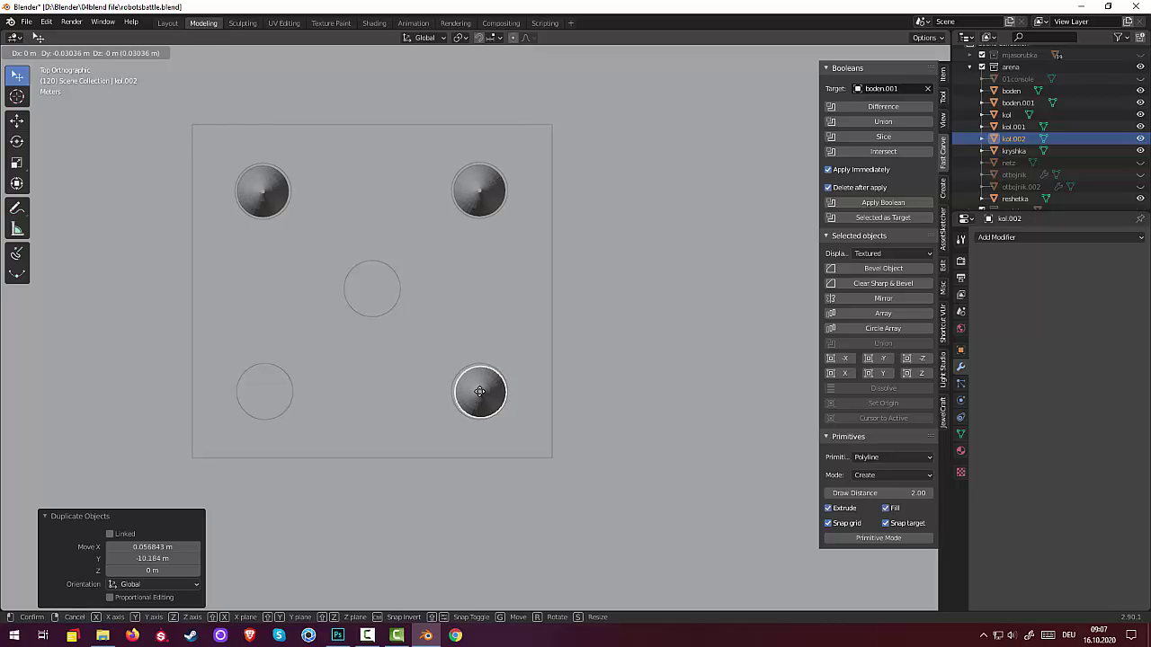
{"action": "left_click", "coordinate": [478, 391]}
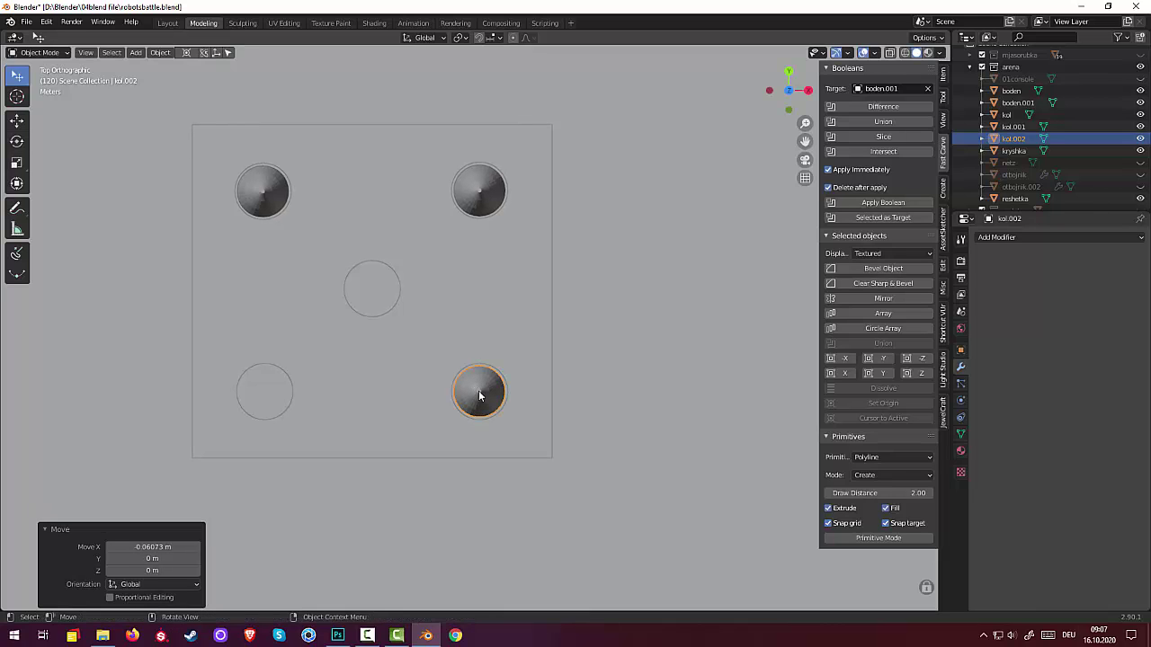
{"action": "key", "text": "shift+d"}
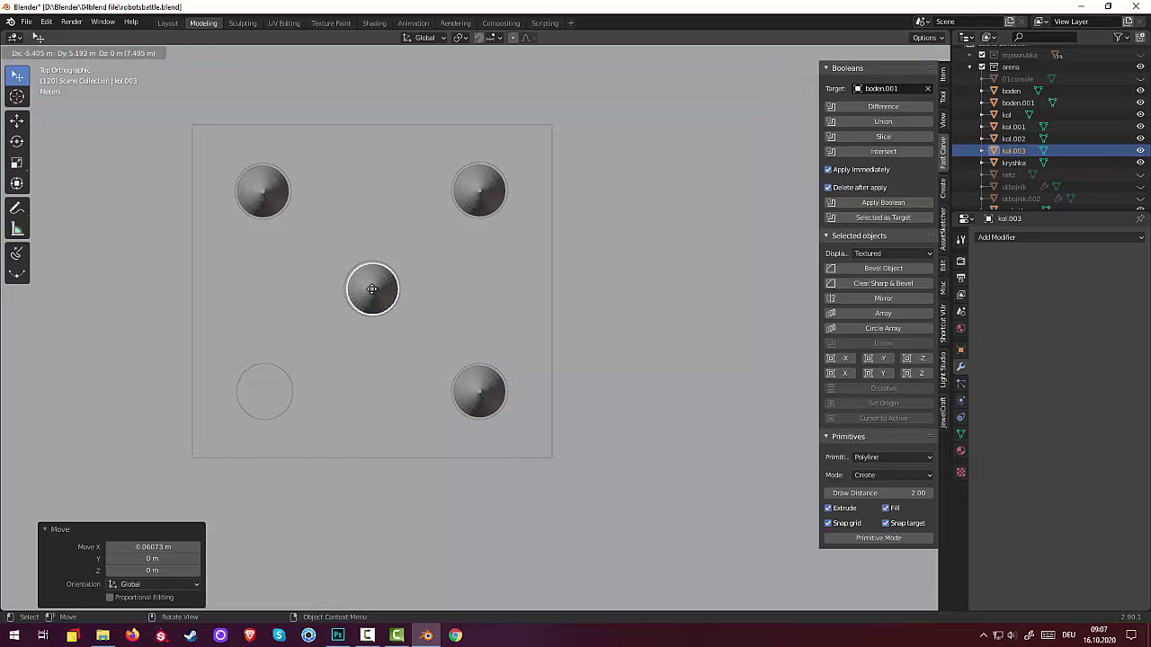
{"action": "left_click", "coordinate": [373, 290]}
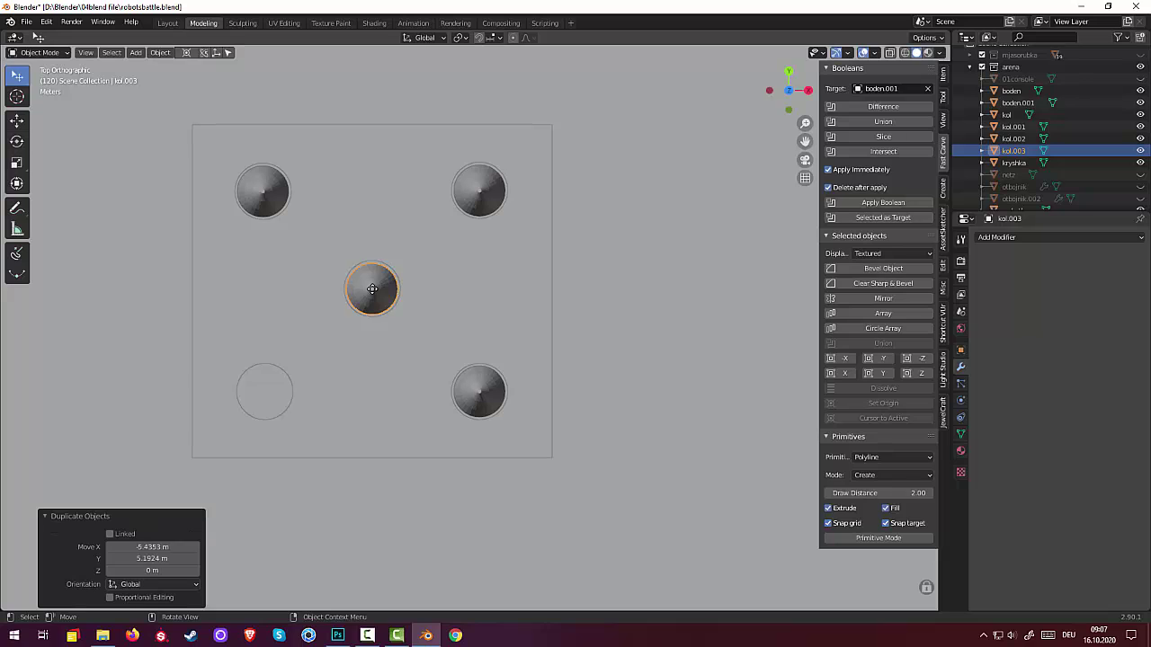
Step: Duplicate the centre spike into the bottom-left circle, cancelling an accidental floor copy
{"action": "left_click", "coordinate": [376, 293]}
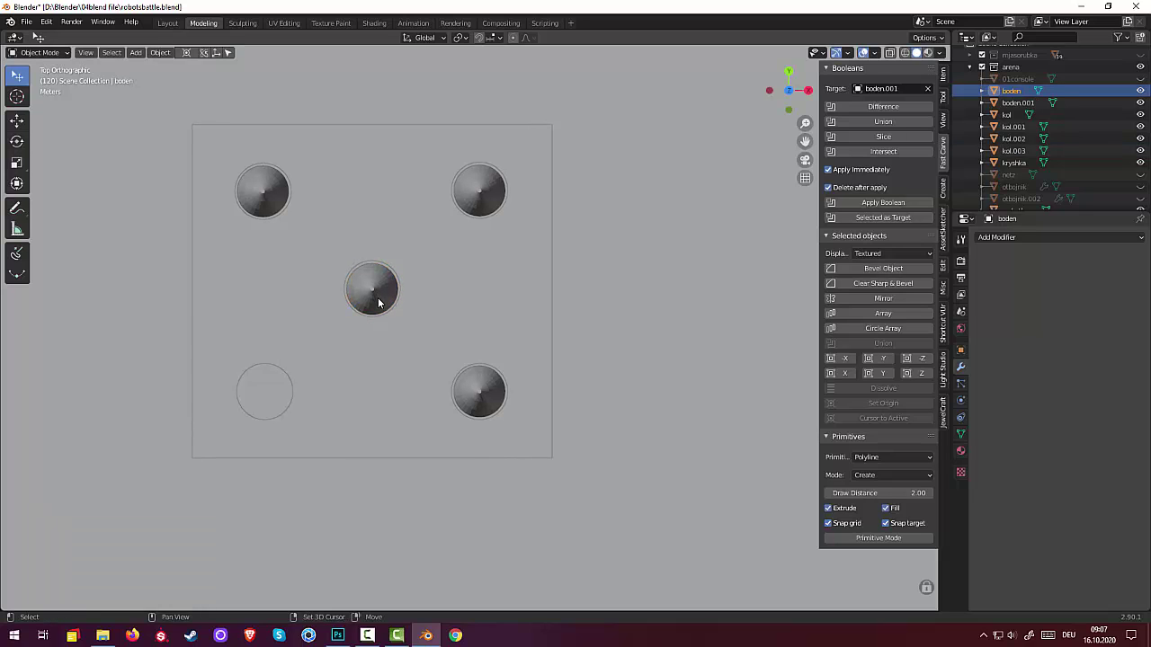
{"action": "key", "text": "shift+d"}
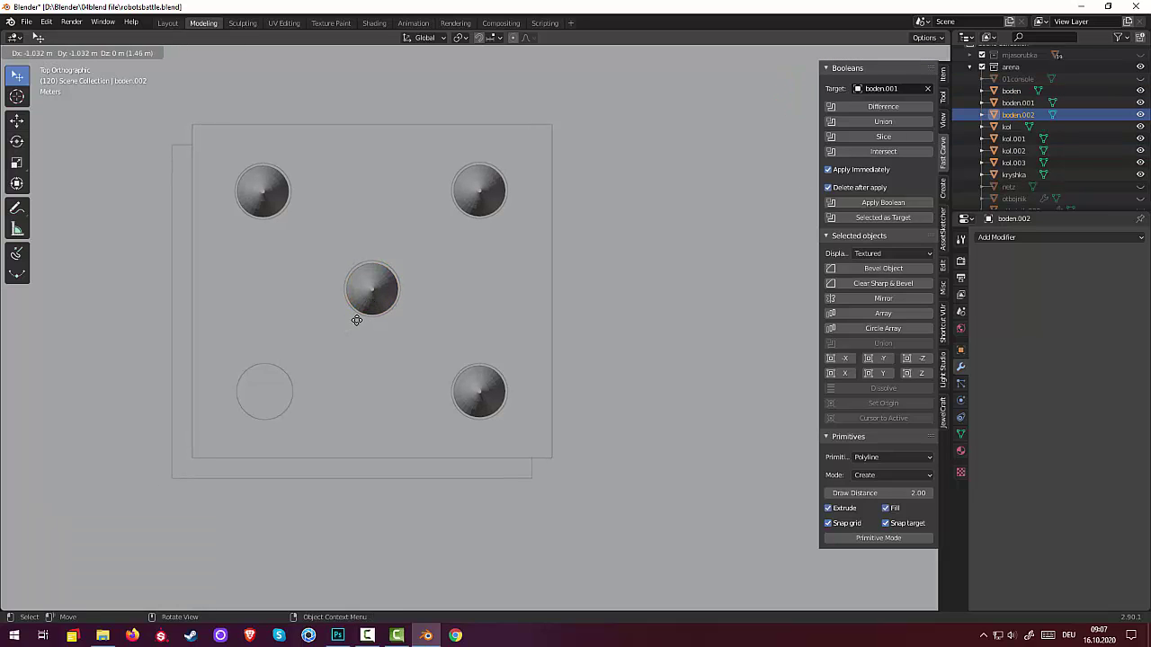
{"action": "right_click", "coordinate": [357, 321]}
{"action": "left_click", "coordinate": [376, 292]}
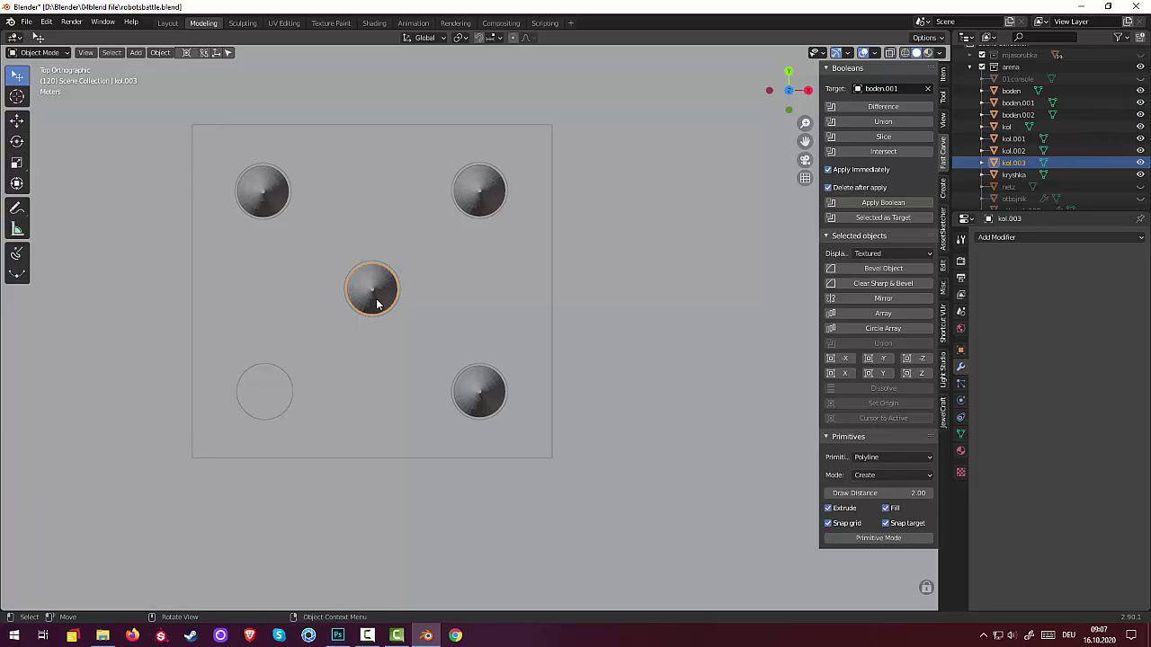
{"action": "key", "text": "shift"}
{"action": "key", "text": "shift+d"}
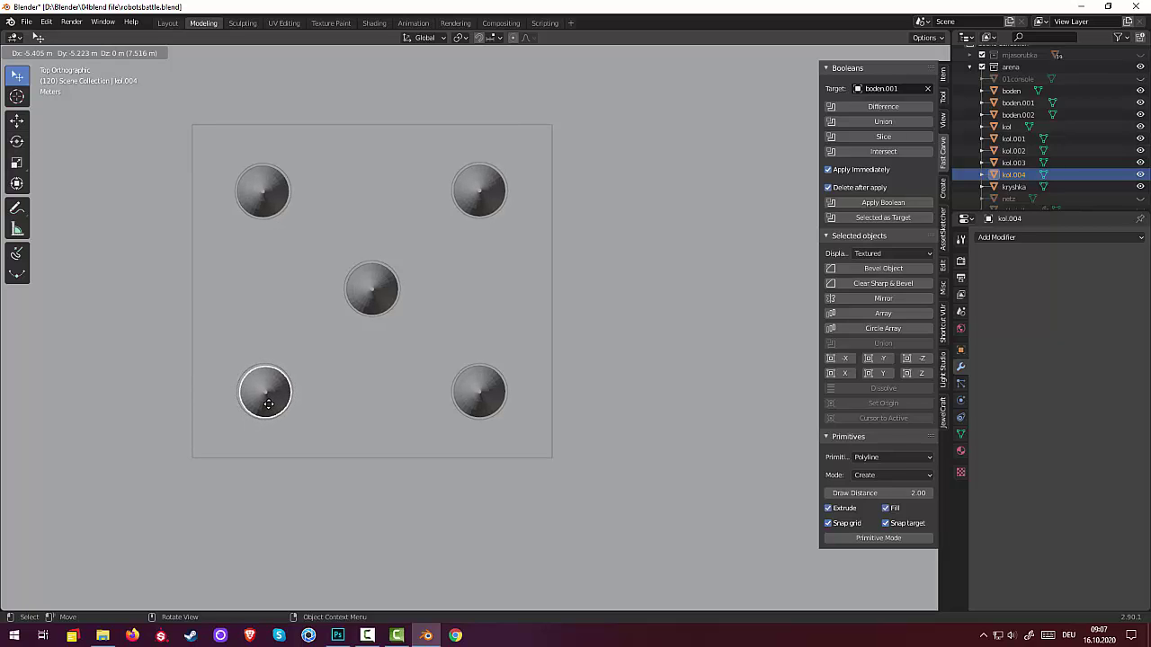
{"action": "left_click", "coordinate": [268, 404]}
Step: Select all five spikes and join them into one object, kol.004
{"action": "left_click", "coordinate": [279, 204]}
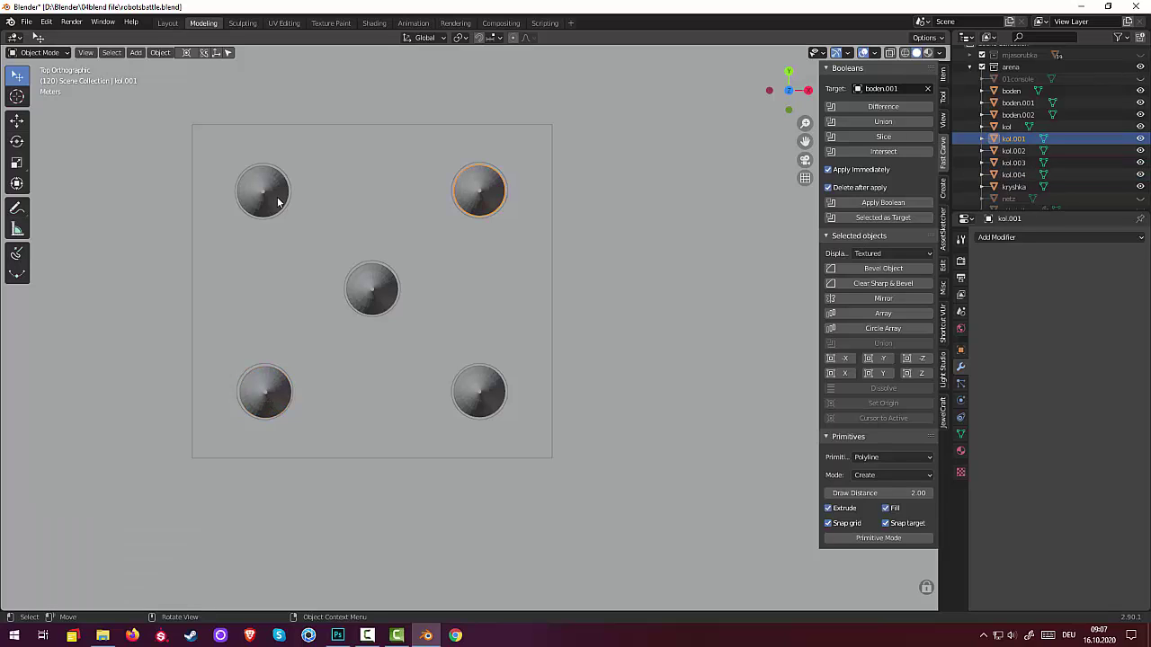
{"action": "left_click", "coordinate": [276, 201], "text": "shift"}
{"action": "left_click", "coordinate": [368, 304], "text": "shift"}
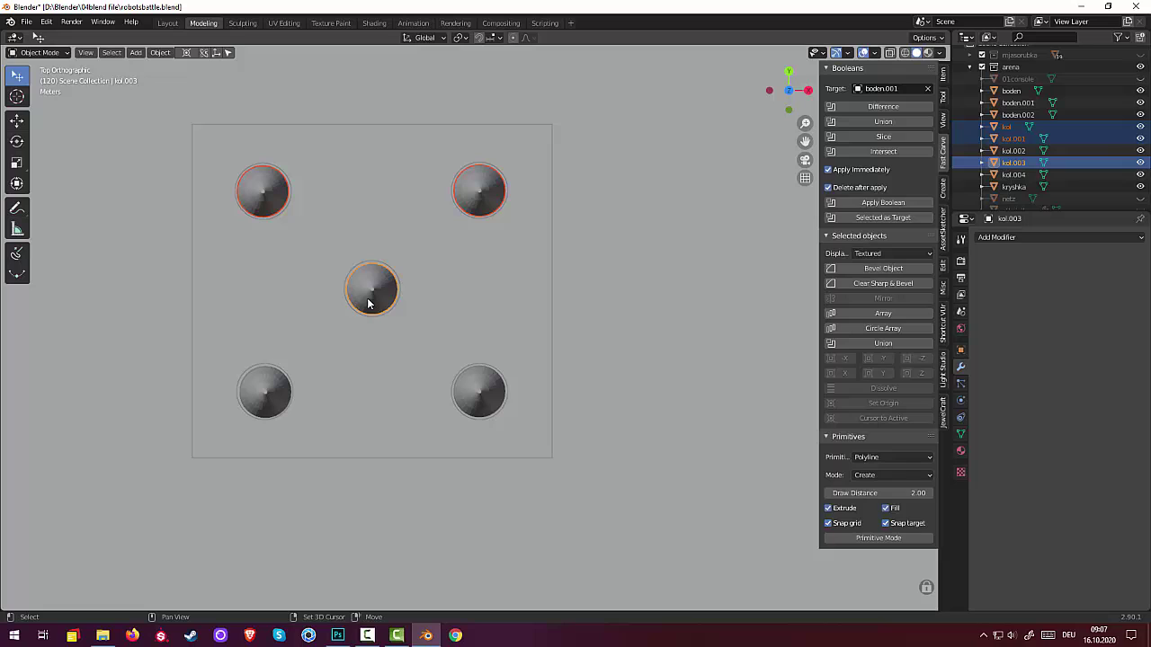
{"action": "left_click", "coordinate": [456, 399], "text": "shift"}
{"action": "left_click", "coordinate": [260, 399], "text": "shift"}
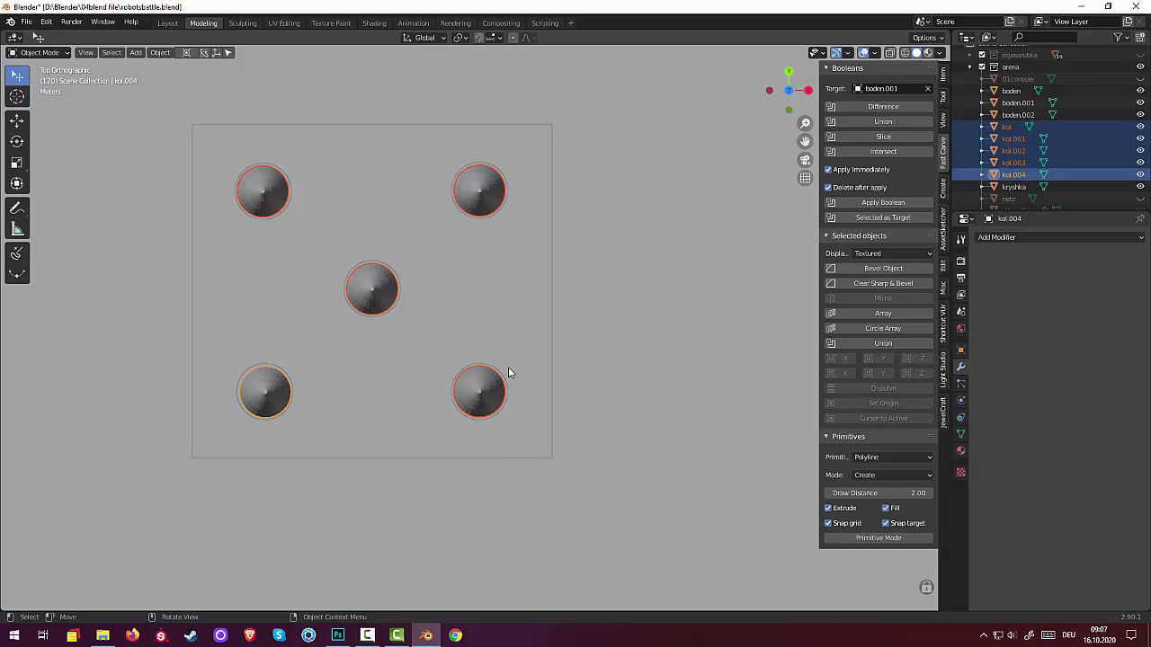
{"action": "key", "text": "ctrl+j"}
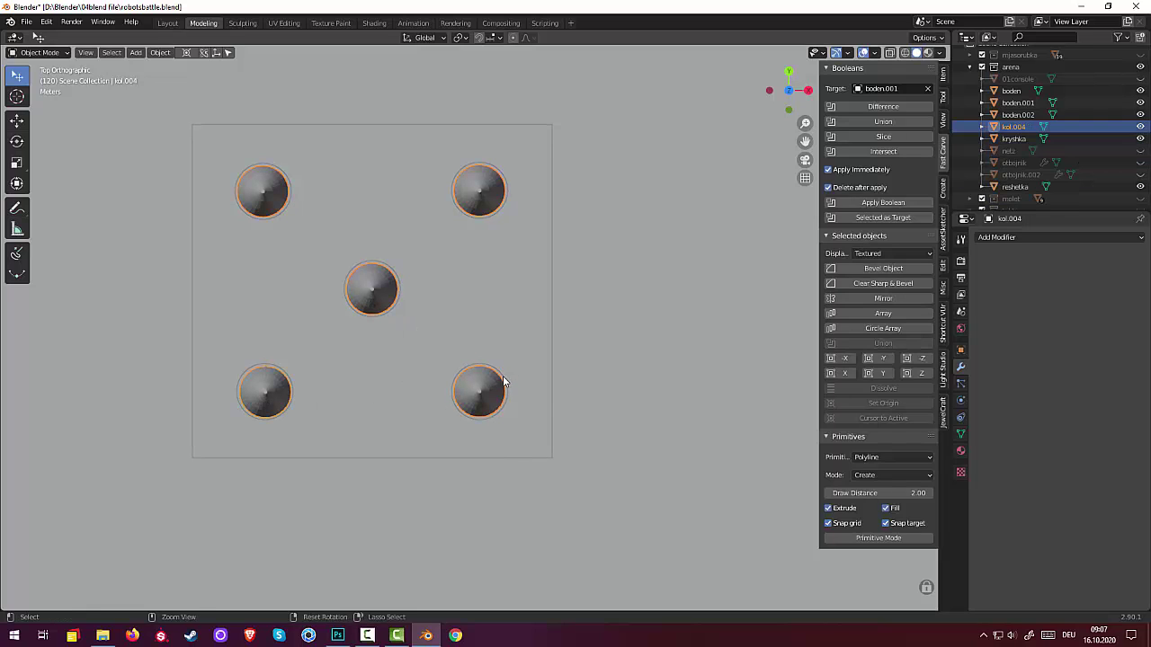
Step: Lower the holed cover plate boden.001 vertically onto the spikes
{"action": "middle_click_drag", "start_coordinate": [571, 393], "coordinate": [514, 294]}
{"action": "scroll", "coordinate": [514, 294], "scroll_direction": "down", "scroll_amount": 3}
{"action": "scroll", "coordinate": [512, 289], "scroll_direction": "down", "scroll_amount": 2}
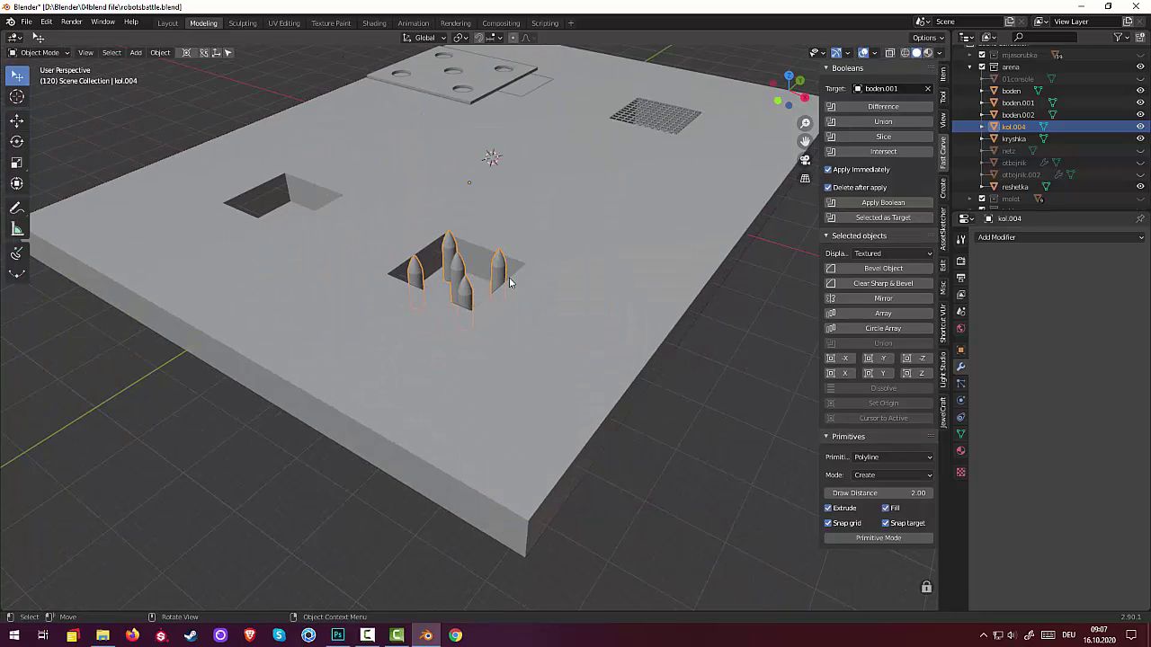
{"action": "left_click", "coordinate": [435, 95]}
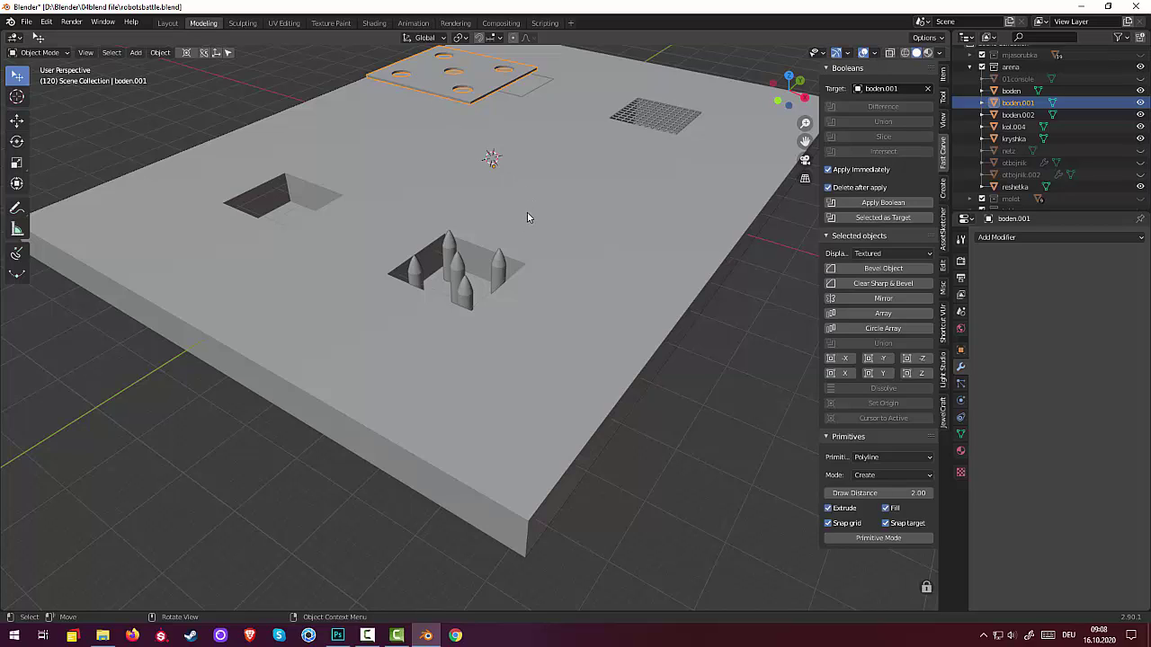
{"action": "key", "text": "g"}
{"action": "key", "text": "z"}
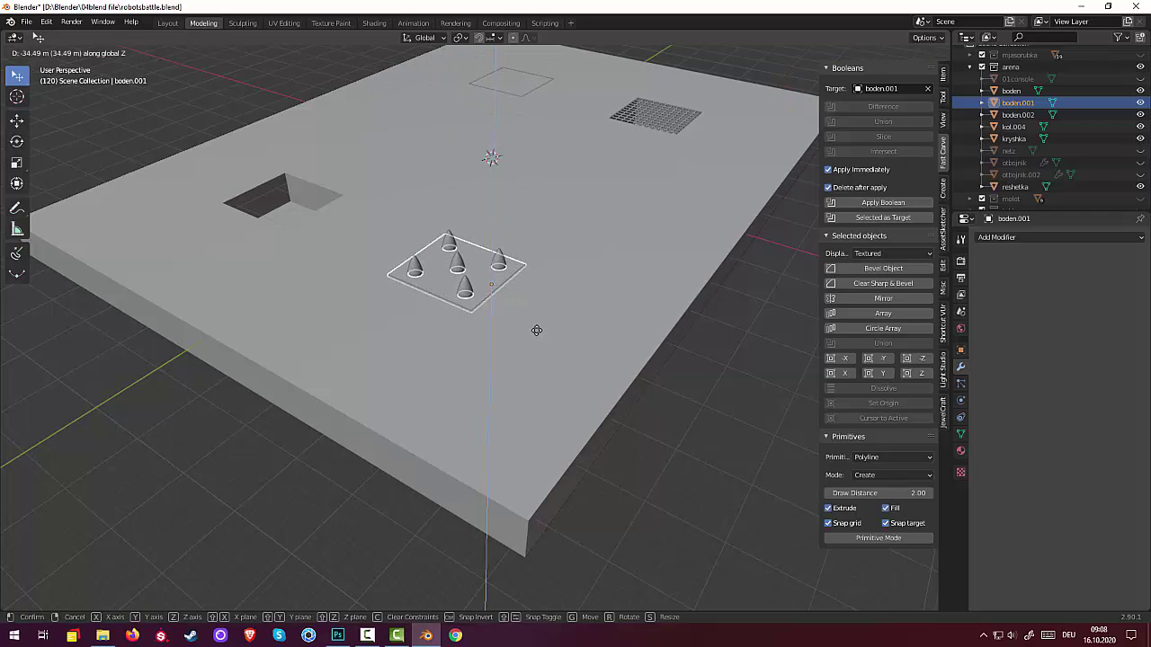
{"action": "left_click", "coordinate": [537, 331]}
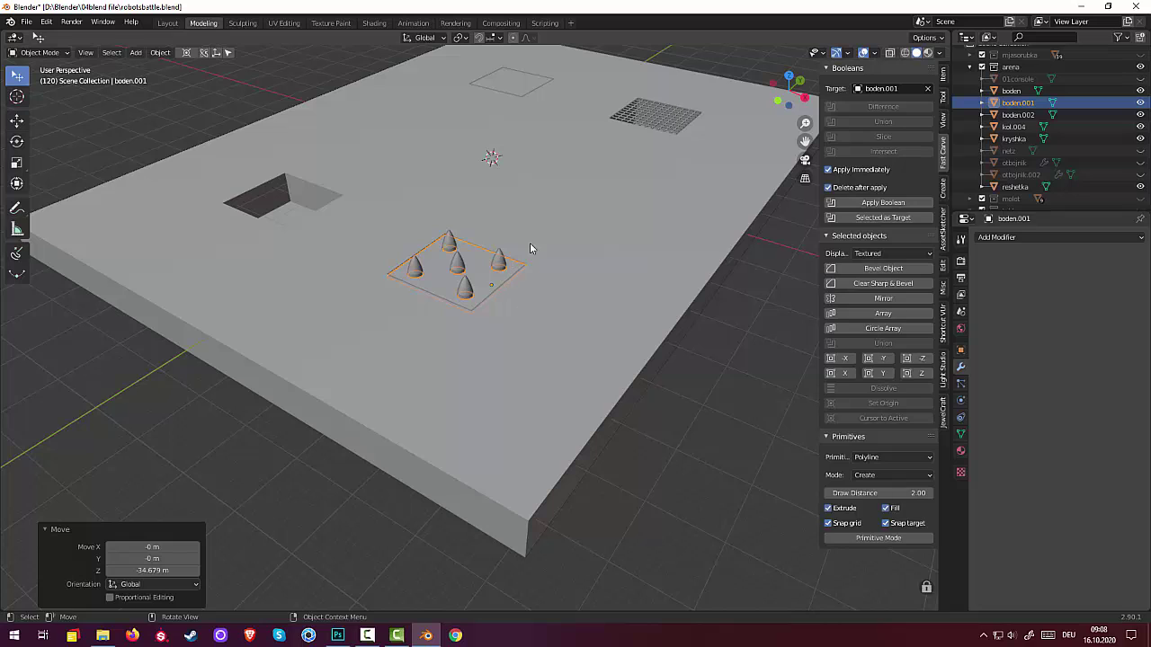
Step: Switch to Material Preview shading and inspect the textured arena floor
{"action": "left_click", "coordinate": [928, 53]}
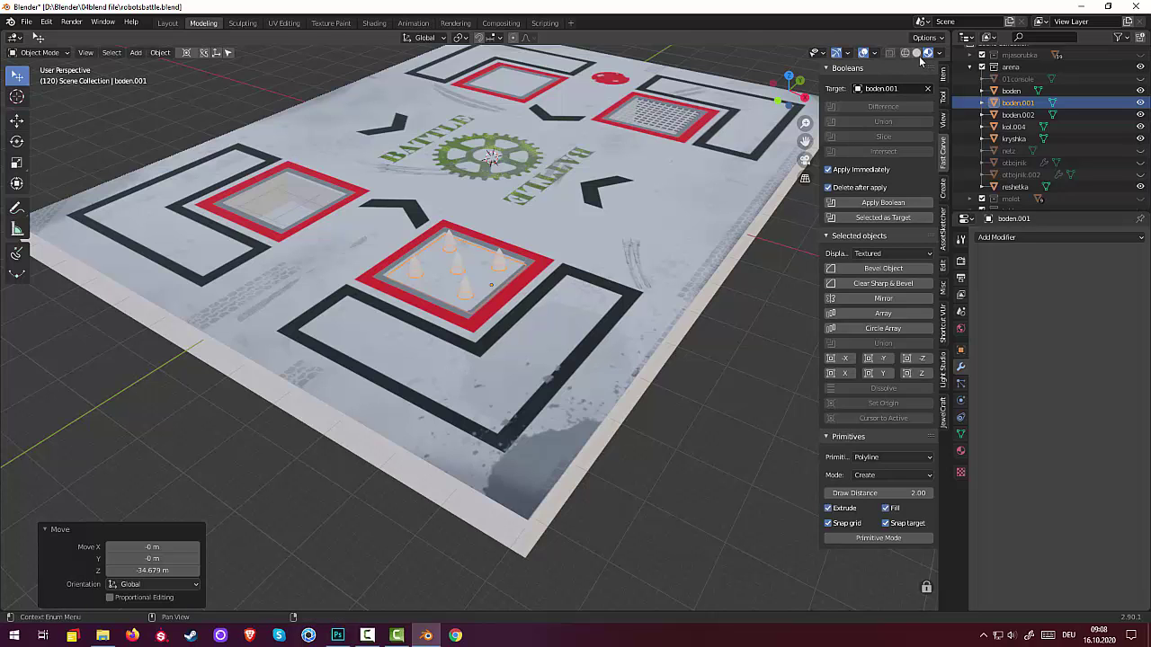
{"action": "left_click", "coordinate": [694, 343]}
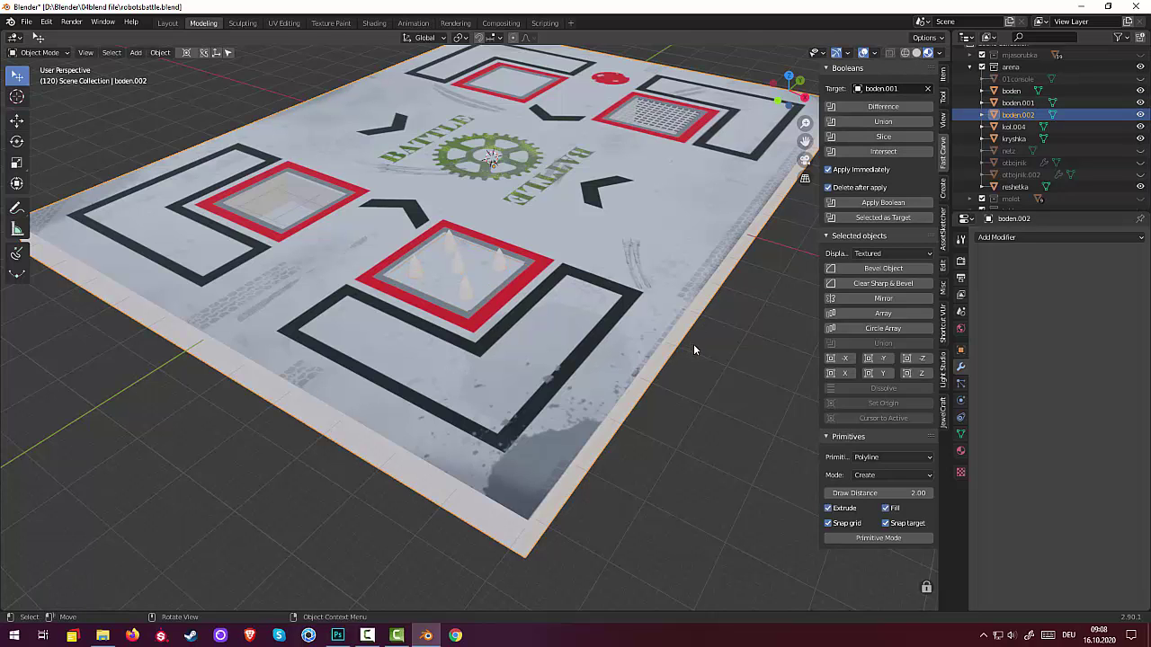
{"action": "middle_click_drag", "start_coordinate": [692, 345], "coordinate": [622, 358]}
{"action": "scroll", "coordinate": [638, 339], "scroll_direction": "down", "scroll_amount": 3}
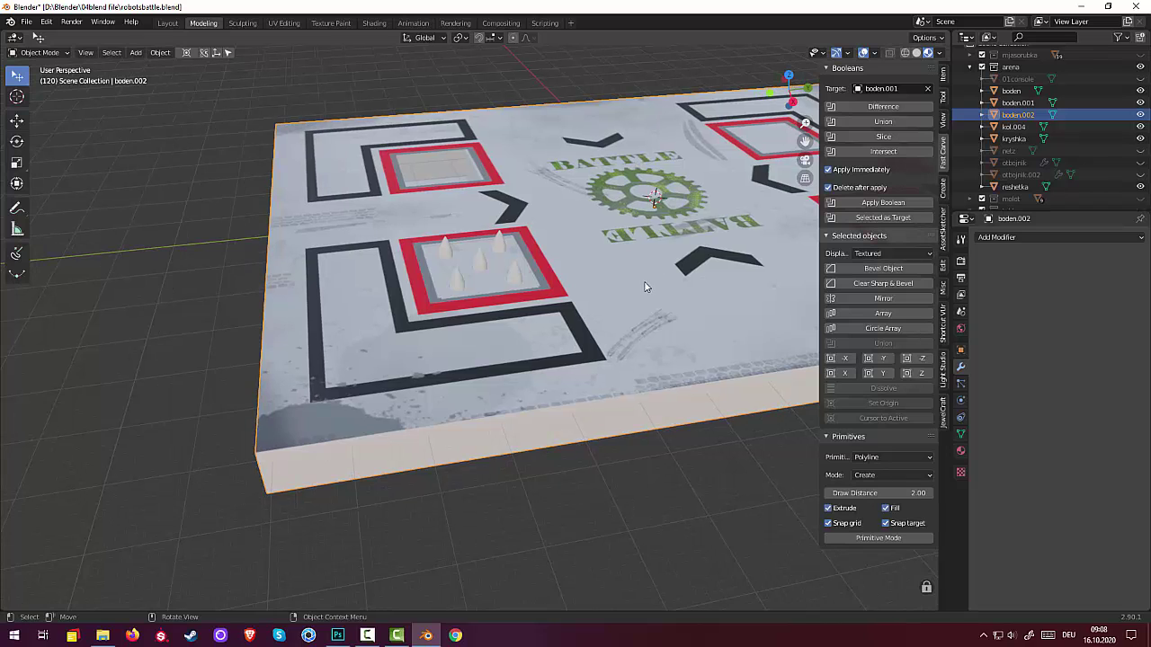
{"action": "left_click", "coordinate": [638, 282]}
{"action": "scroll", "coordinate": [622, 286], "scroll_direction": "down", "scroll_amount": 1}
{"action": "scroll", "coordinate": [622, 286], "scroll_direction": "up", "scroll_amount": 2}
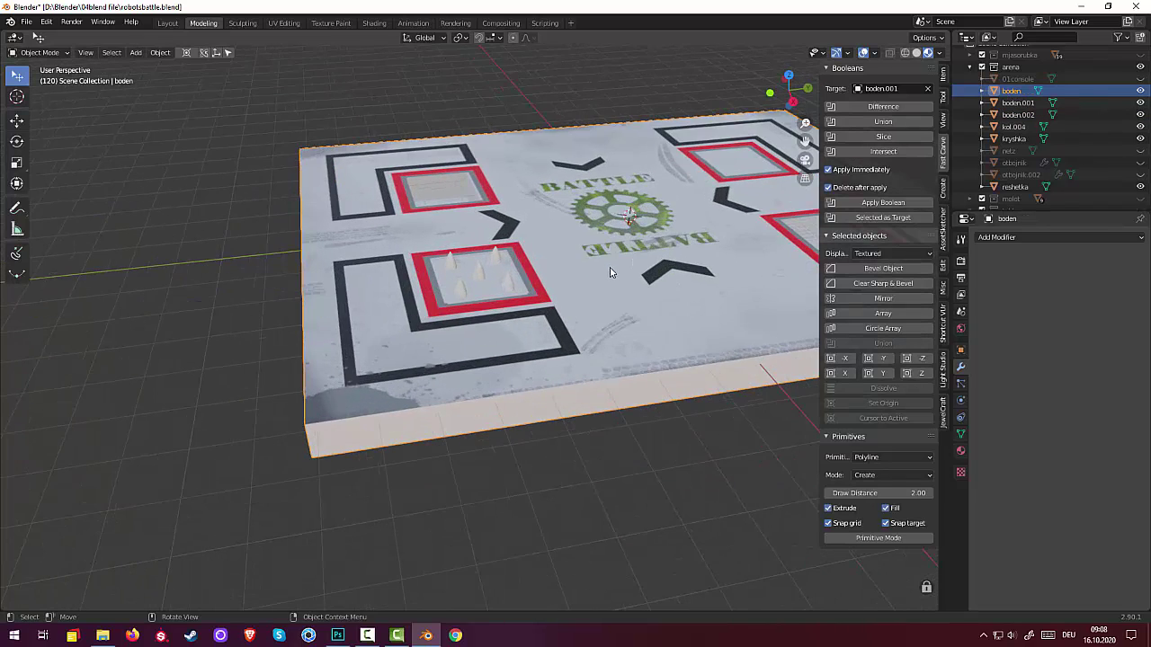
{"action": "scroll", "coordinate": [585, 274], "scroll_direction": "up", "scroll_amount": 2}
Step: Raise kol.004 1.7448 m along Z so its tips poke through the plate holes
{"action": "left_click", "coordinate": [527, 260]}
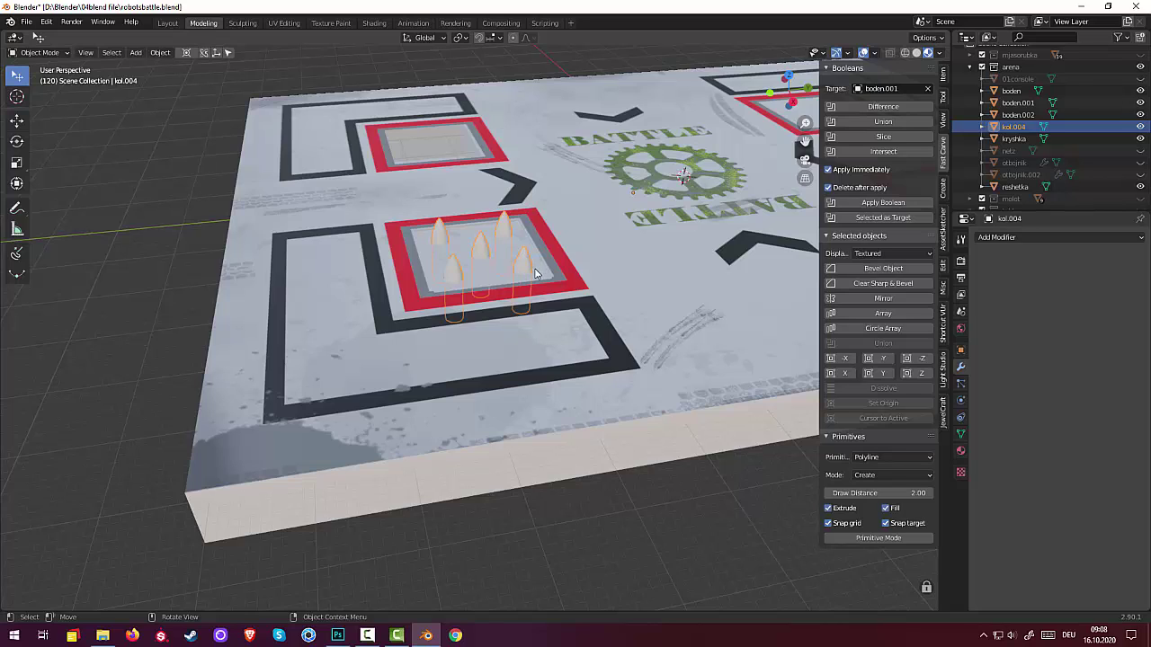
{"action": "key", "text": "g"}
{"action": "key", "text": "z"}
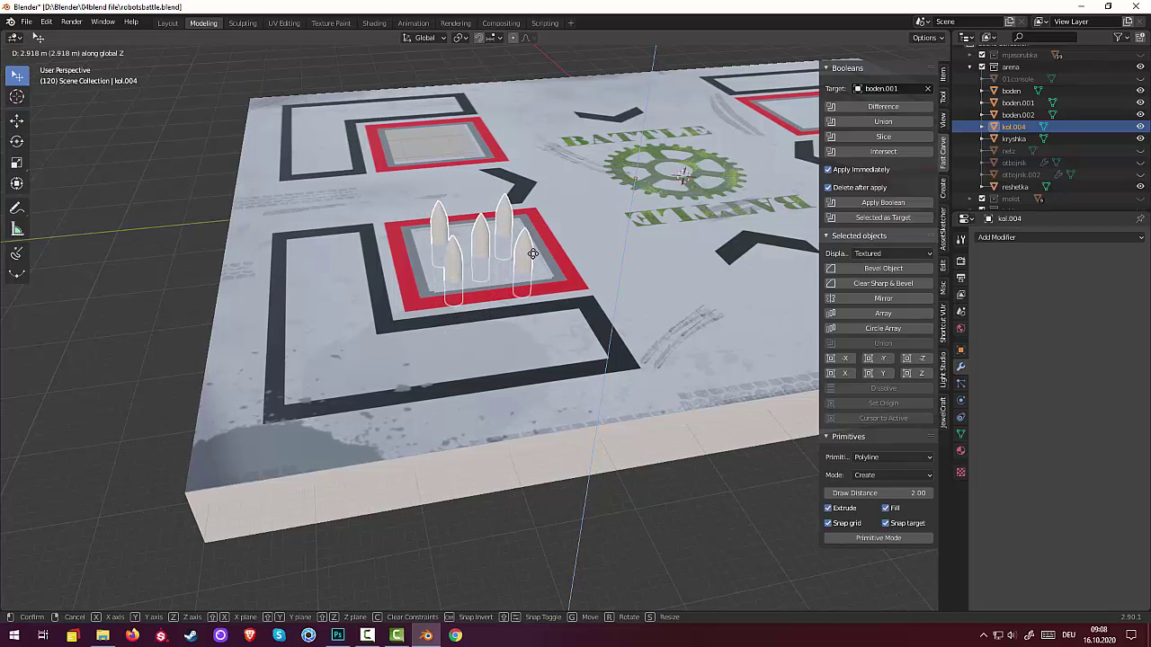
{"action": "left_click", "coordinate": [532, 260]}
{"action": "middle_click_drag", "start_coordinate": [558, 289], "coordinate": [510, 246]}
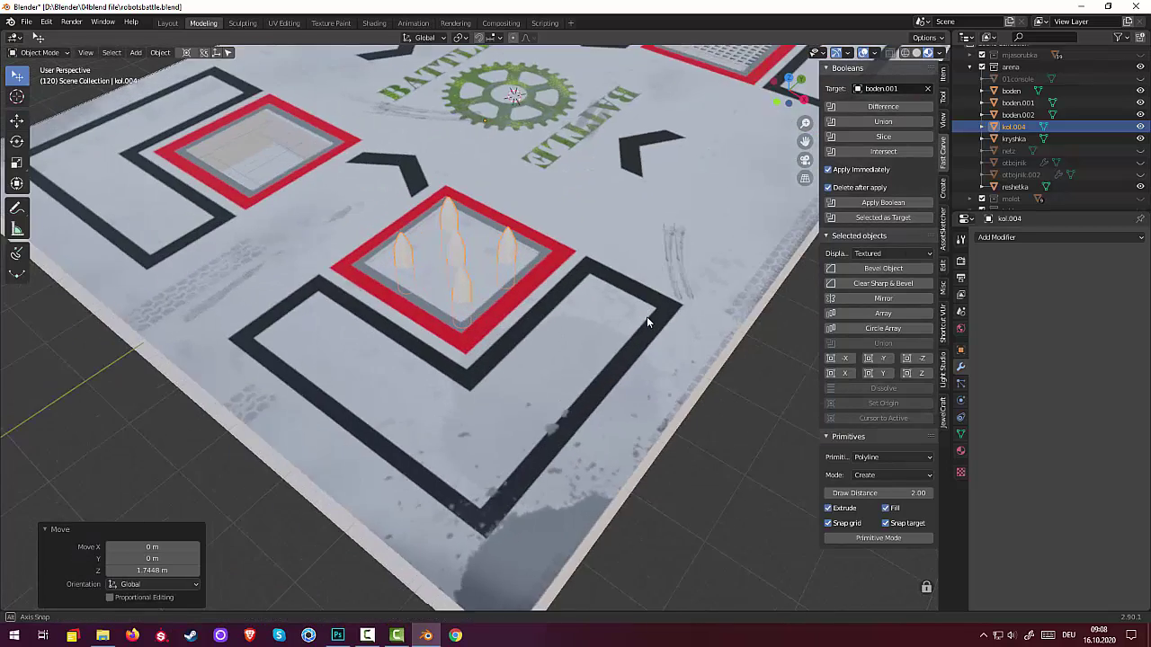
{"action": "left_click", "coordinate": [510, 247]}
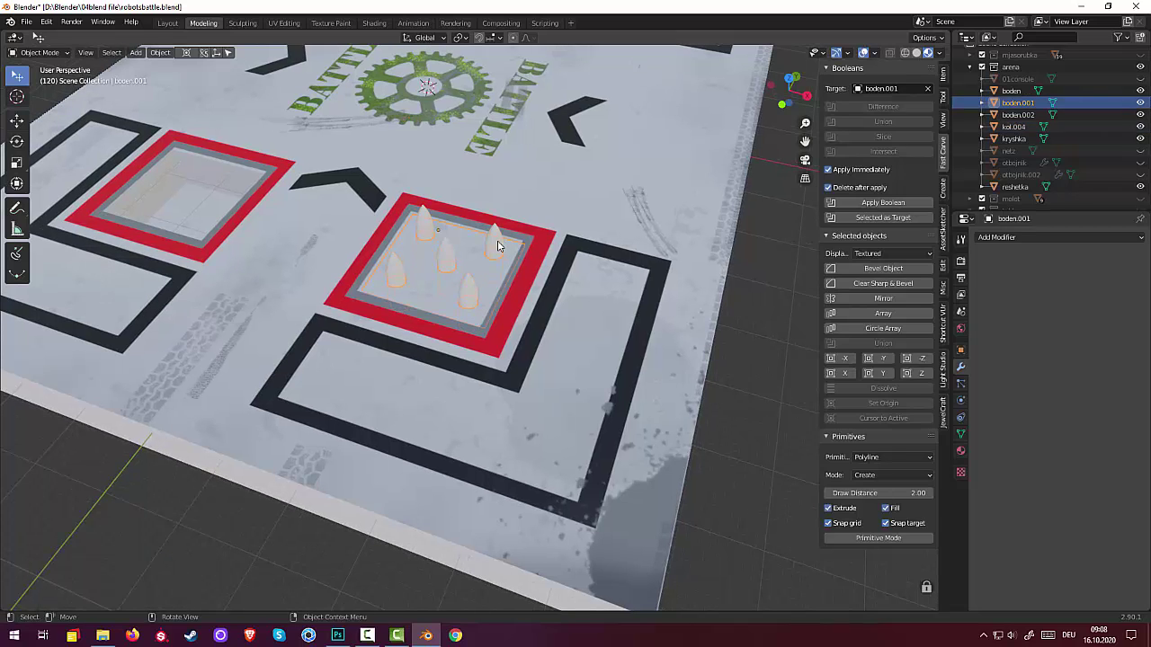
{"action": "left_click", "coordinate": [498, 245]}
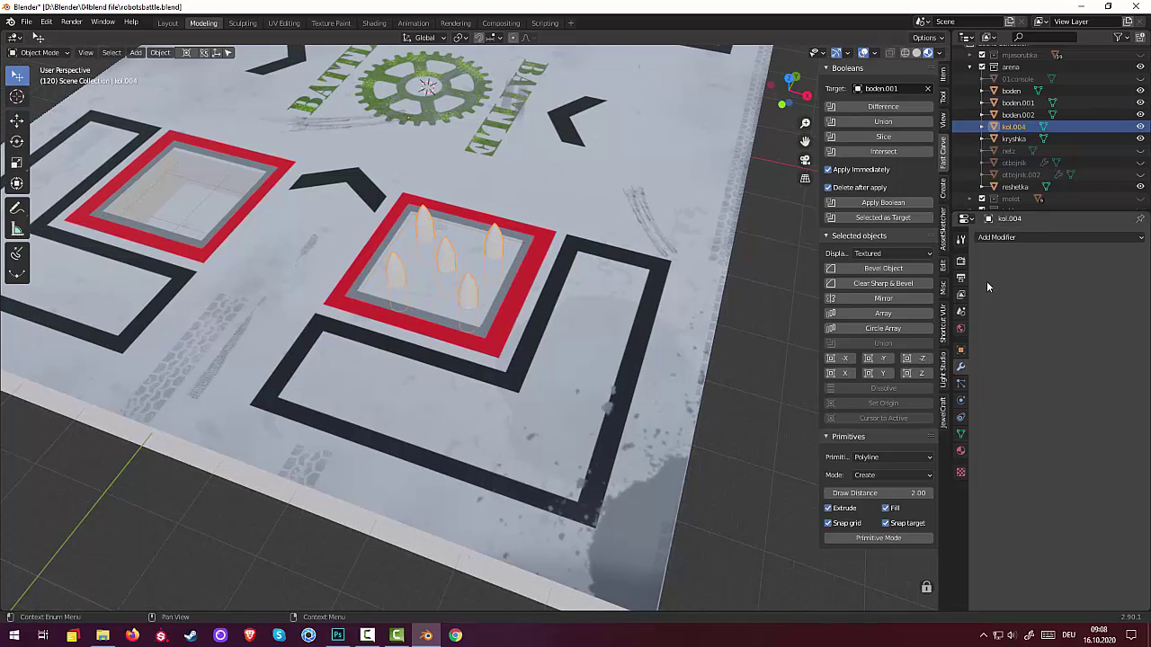
Step: Assign the existing chrom material to the kol.004 spikes
{"action": "left_click", "coordinate": [960, 450]}
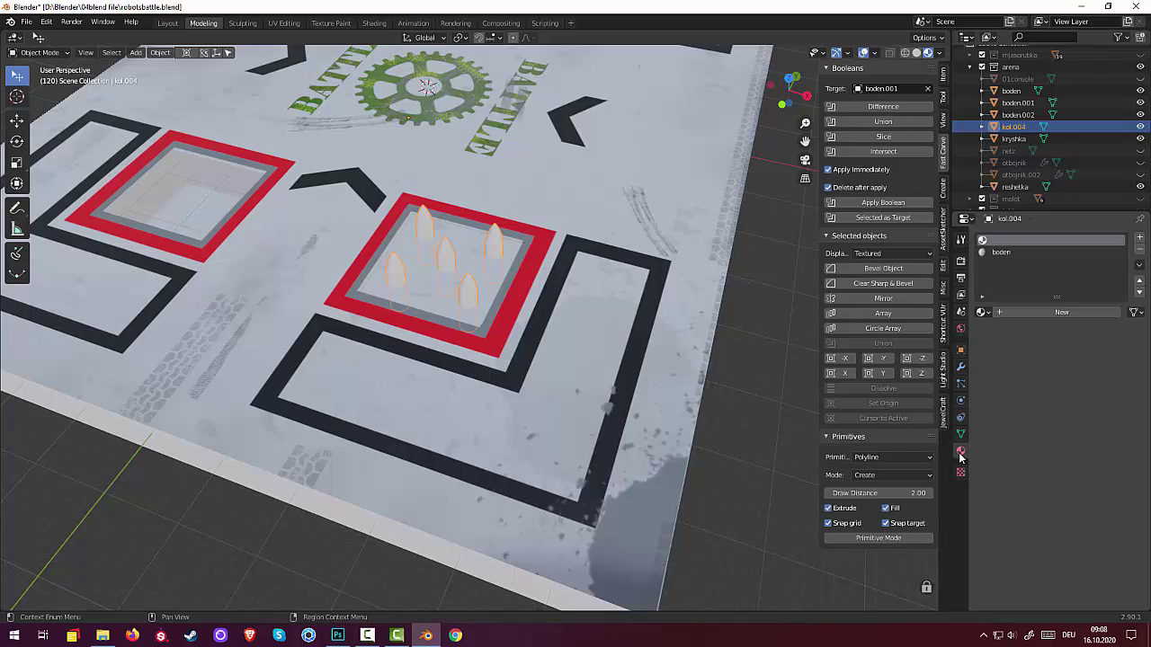
{"action": "left_click", "coordinate": [983, 312]}
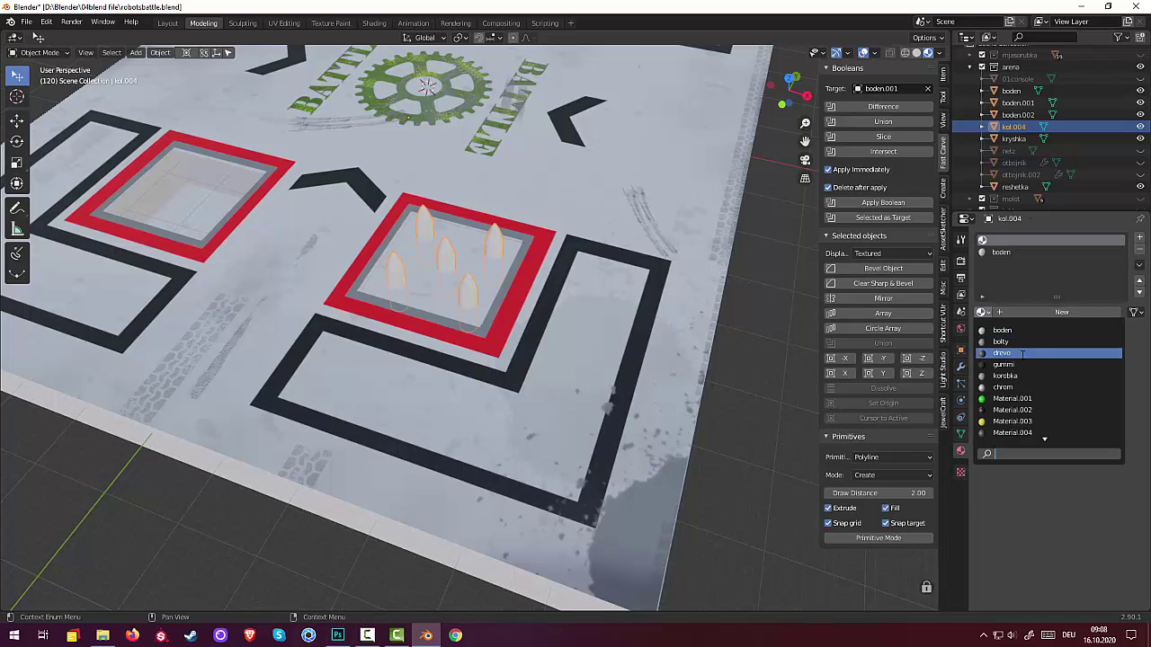
{"action": "left_click", "coordinate": [1002, 386]}
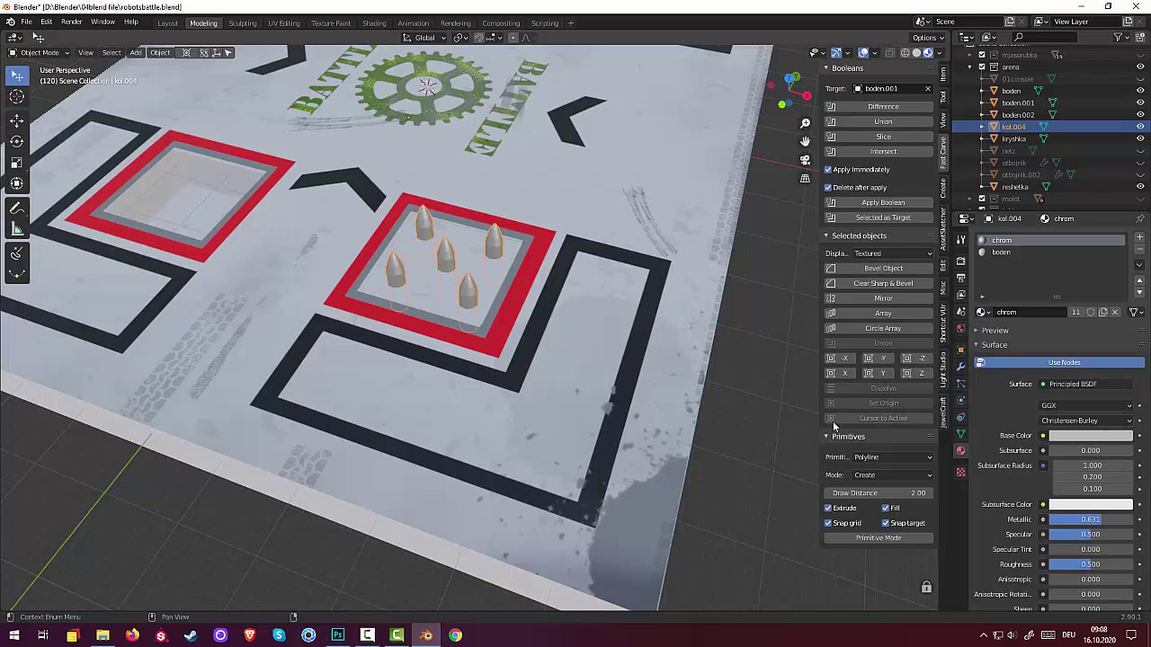
{"action": "scroll", "coordinate": [768, 409], "scroll_direction": "down", "scroll_amount": 5}
Step: Orbit and zoom around the board to view the chrome spikes from several angles
{"action": "mouse_move", "coordinate": [764, 403]}
{"action": "middle_mouse_down"}
{"action": "mouse_move", "coordinate": [917, 383]}
{"action": "mouse_move", "coordinate": [681, 354]}
{"action": "middle_mouse_up"}
{"action": "scroll", "coordinate": [623, 304], "scroll_direction": "up", "scroll_amount": 3}
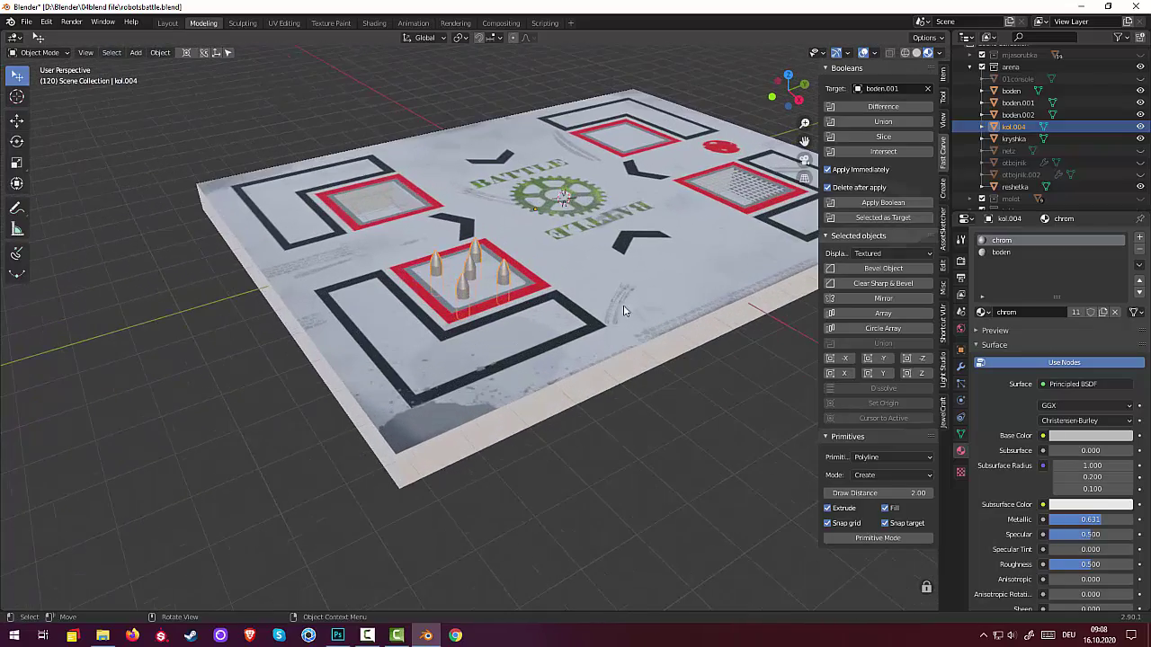
{"action": "scroll", "coordinate": [646, 254], "scroll_direction": "up", "scroll_amount": 3}
{"action": "middle_click_drag", "start_coordinate": [646, 255], "coordinate": [679, 279]}
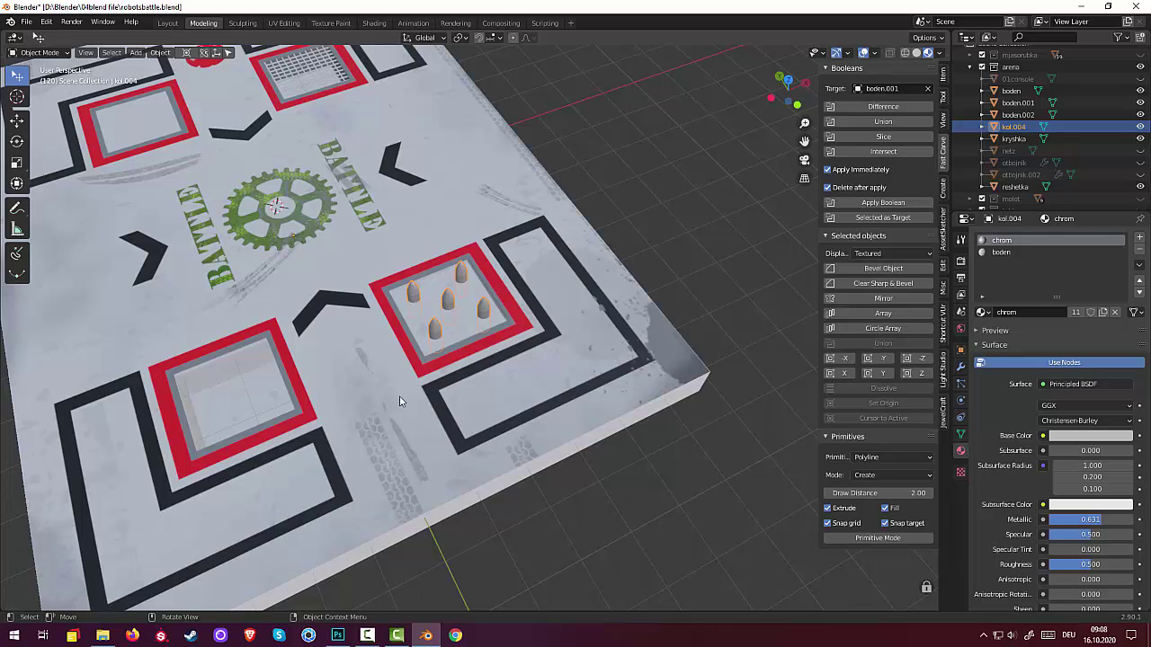
{"action": "mouse_move", "coordinate": [311, 326]}
{"action": "middle_mouse_down"}
{"action": "mouse_move", "coordinate": [284, 322]}
{"action": "mouse_move", "coordinate": [296, 296]}
{"action": "middle_mouse_up"}
{"action": "mouse_move", "coordinate": [390, 201]}
{"action": "middle_mouse_down"}
{"action": "mouse_move", "coordinate": [489, 302]}
{"action": "mouse_move", "coordinate": [485, 376]}
{"action": "middle_mouse_up"}
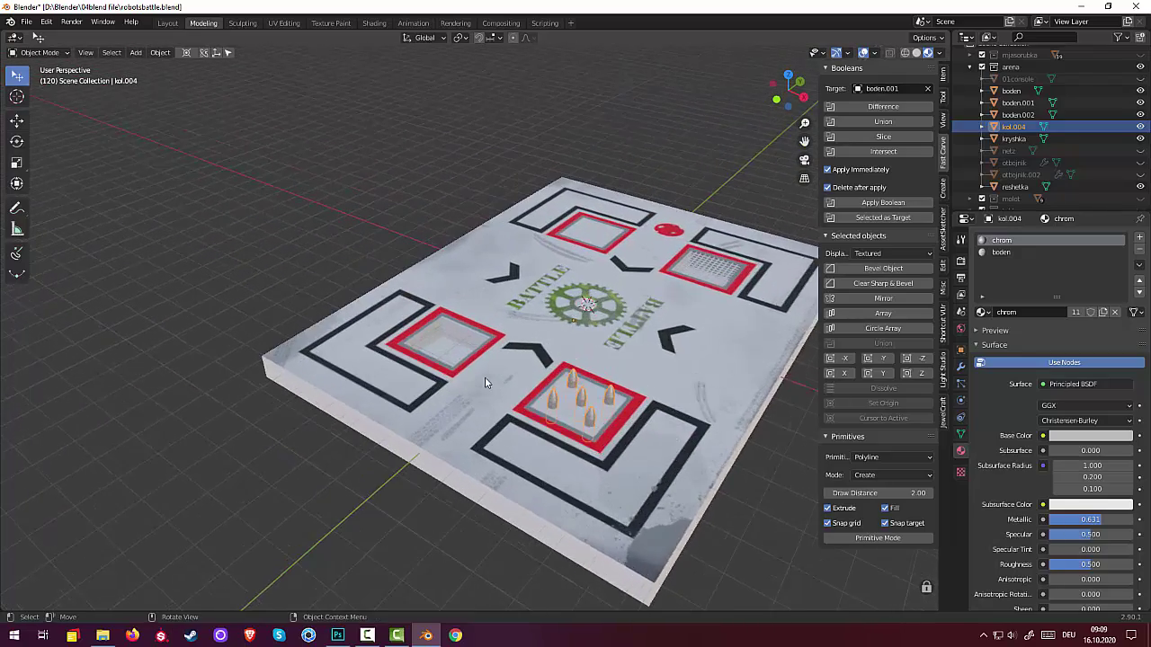
{"action": "scroll", "coordinate": [483, 372], "scroll_direction": "up", "scroll_amount": 3}
{"action": "scroll", "coordinate": [480, 368], "scroll_direction": "up", "scroll_amount": 2}
{"action": "scroll", "coordinate": [479, 369], "scroll_direction": "up", "scroll_amount": 2}
{"action": "scroll", "coordinate": [479, 373], "scroll_direction": "down", "scroll_amount": 2}
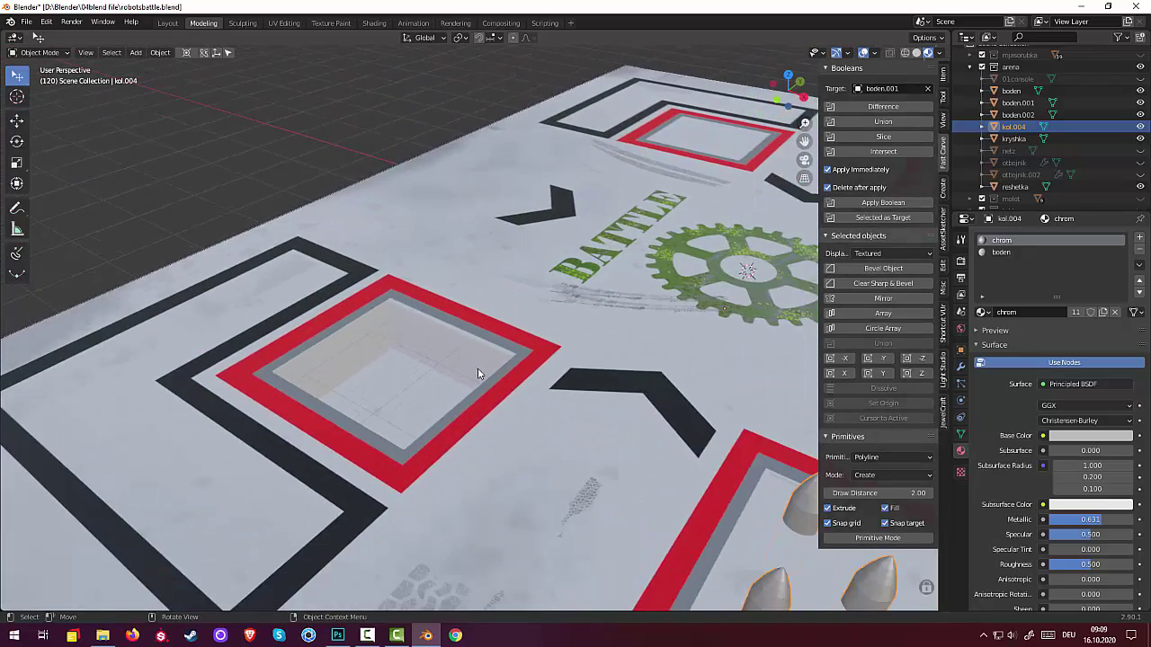
Step: Tilt the view down into the pits and select the board object boden.002
{"action": "mouse_move", "coordinate": [501, 400]}
{"action": "middle_mouse_down"}
{"action": "mouse_move", "coordinate": [483, 437]}
{"action": "mouse_move", "coordinate": [437, 405]}
{"action": "mouse_move", "coordinate": [470, 400]}
{"action": "middle_mouse_up"}
{"action": "scroll", "coordinate": [469, 401], "scroll_direction": "down", "scroll_amount": 2}
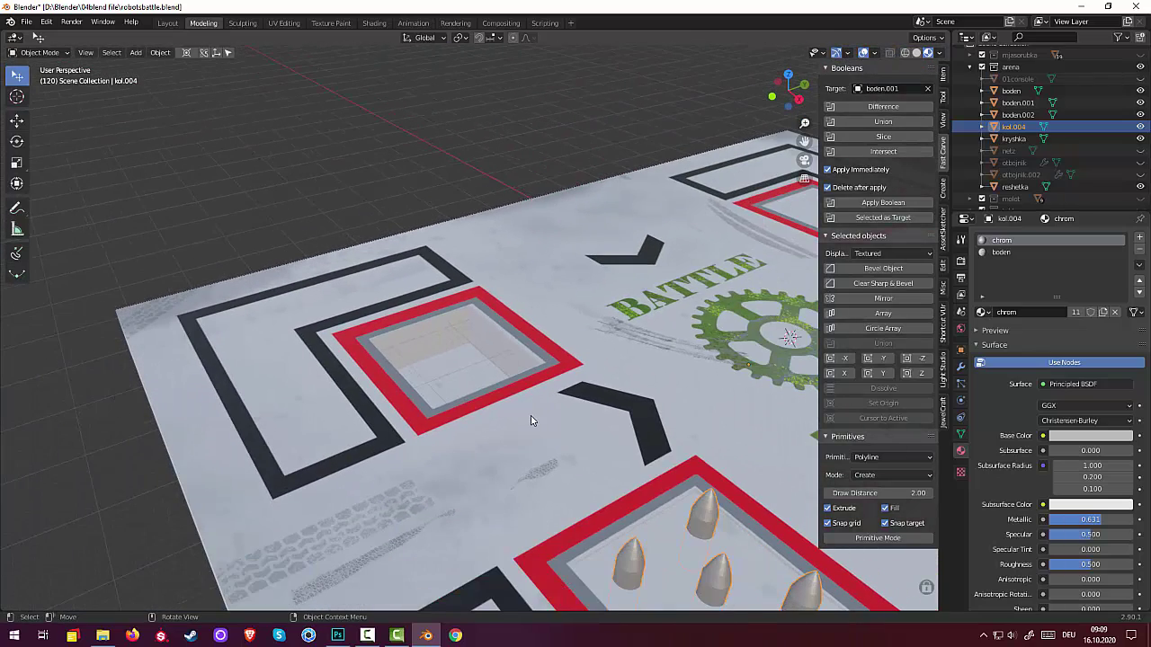
{"action": "scroll", "coordinate": [530, 409], "scroll_direction": "down", "scroll_amount": 2}
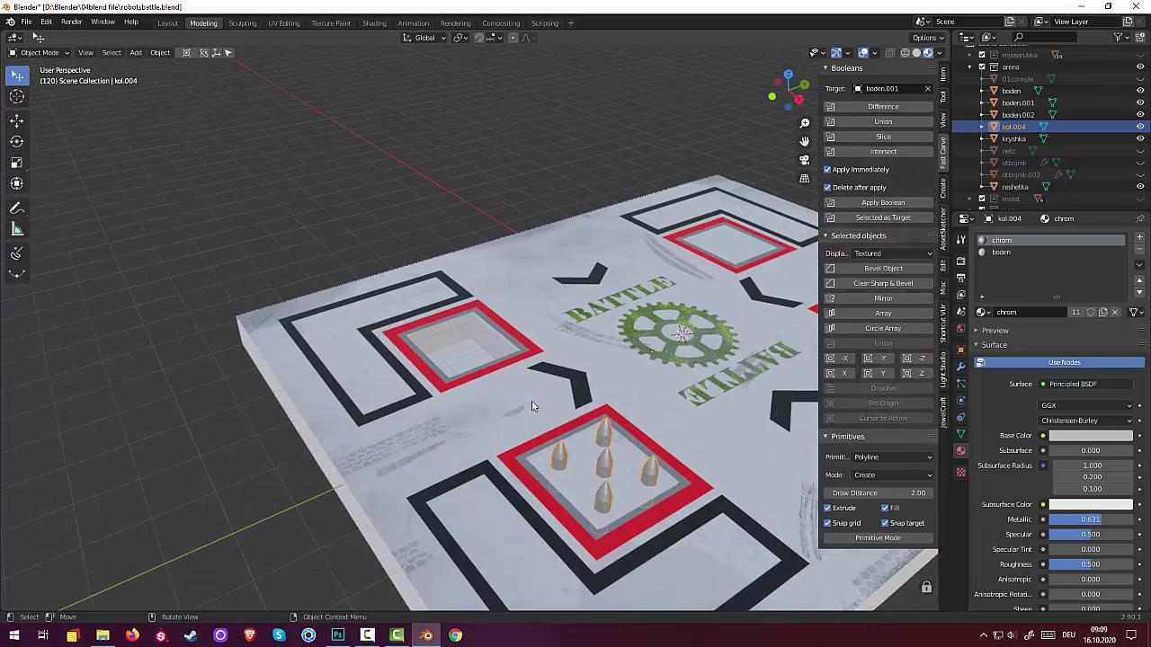
{"action": "scroll", "coordinate": [530, 407], "scroll_direction": "down", "scroll_amount": 2}
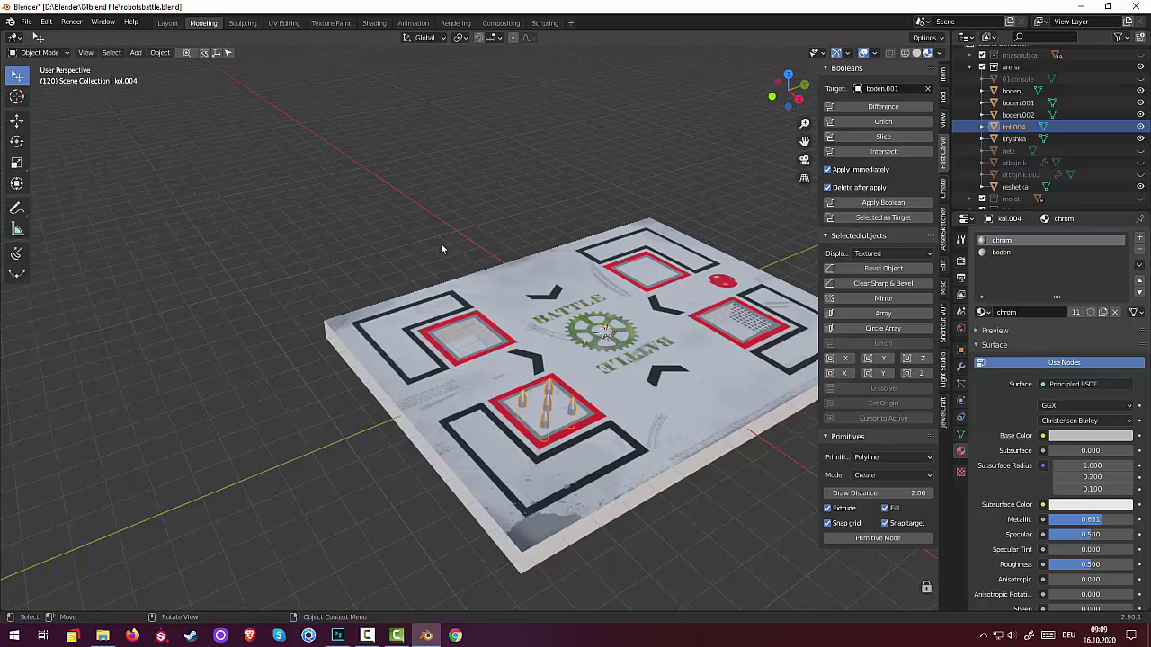
{"action": "scroll", "coordinate": [446, 363], "scroll_direction": "up", "scroll_amount": 2}
{"action": "scroll", "coordinate": [440, 360], "scroll_direction": "up", "scroll_amount": 2}
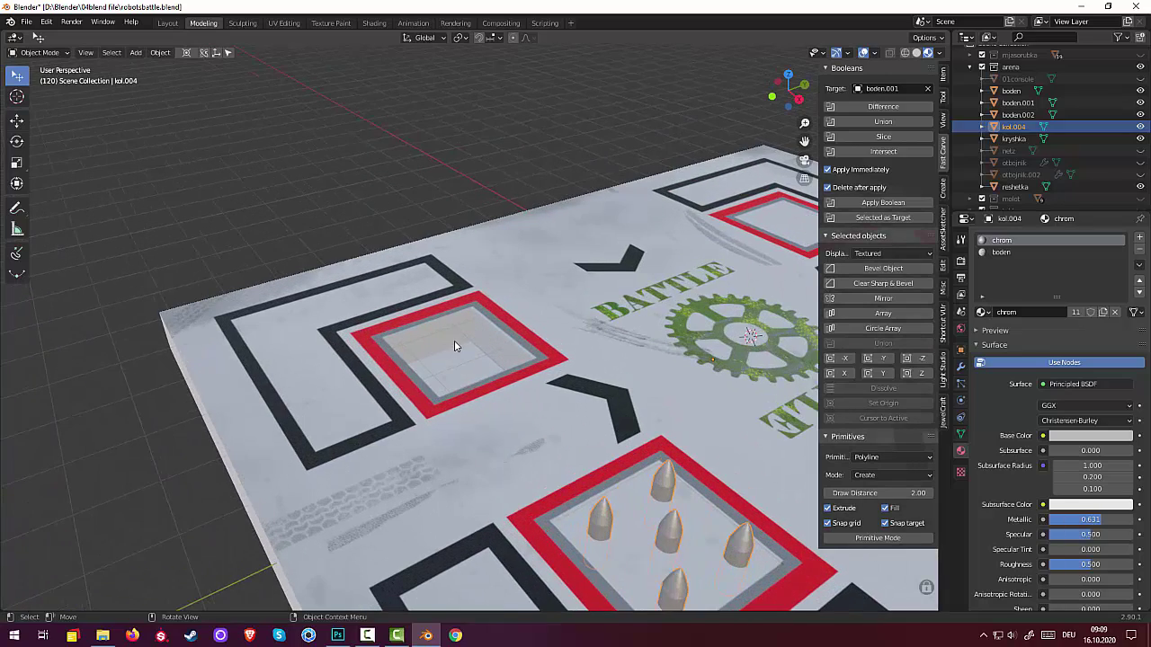
{"action": "middle_click_drag", "start_coordinate": [455, 347], "coordinate": [489, 419]}
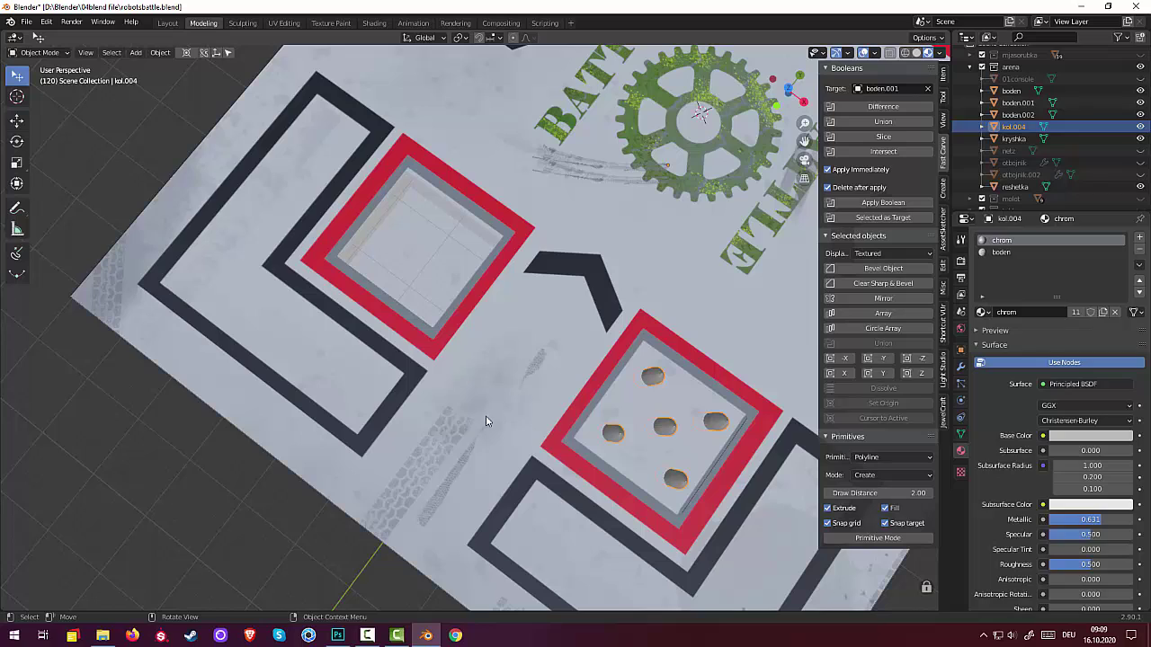
{"action": "left_click", "coordinate": [430, 273]}
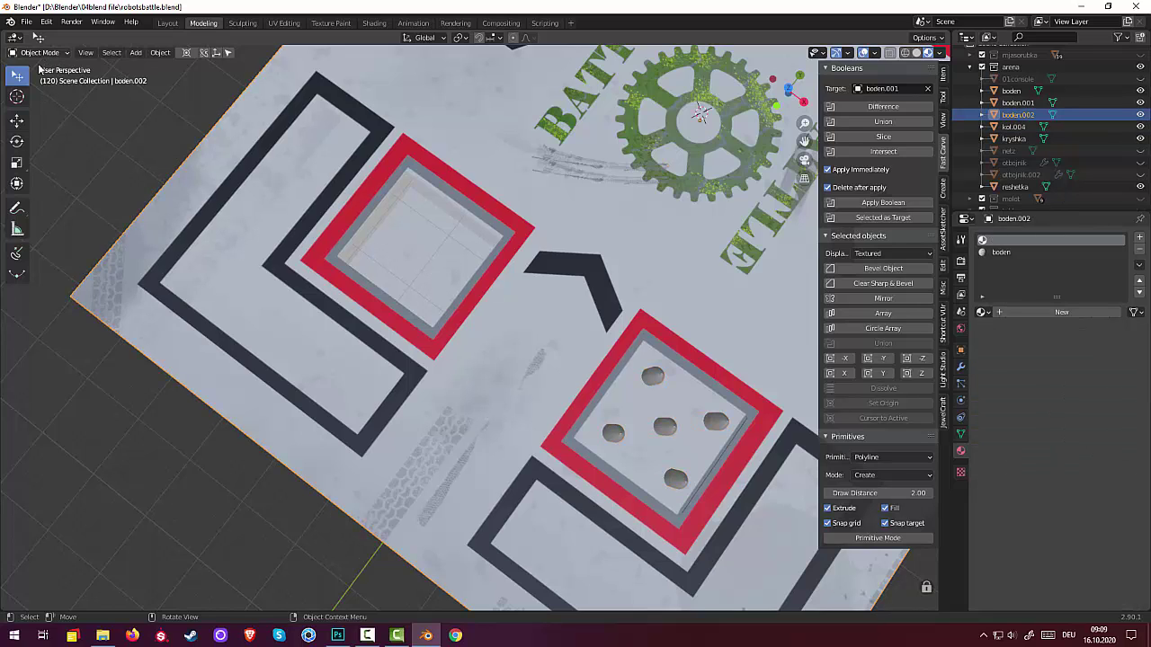
Step: In Edit Mode on boden.002, copy the empty pit's square face and raise it along Z
{"action": "left_click", "coordinate": [45, 160]}
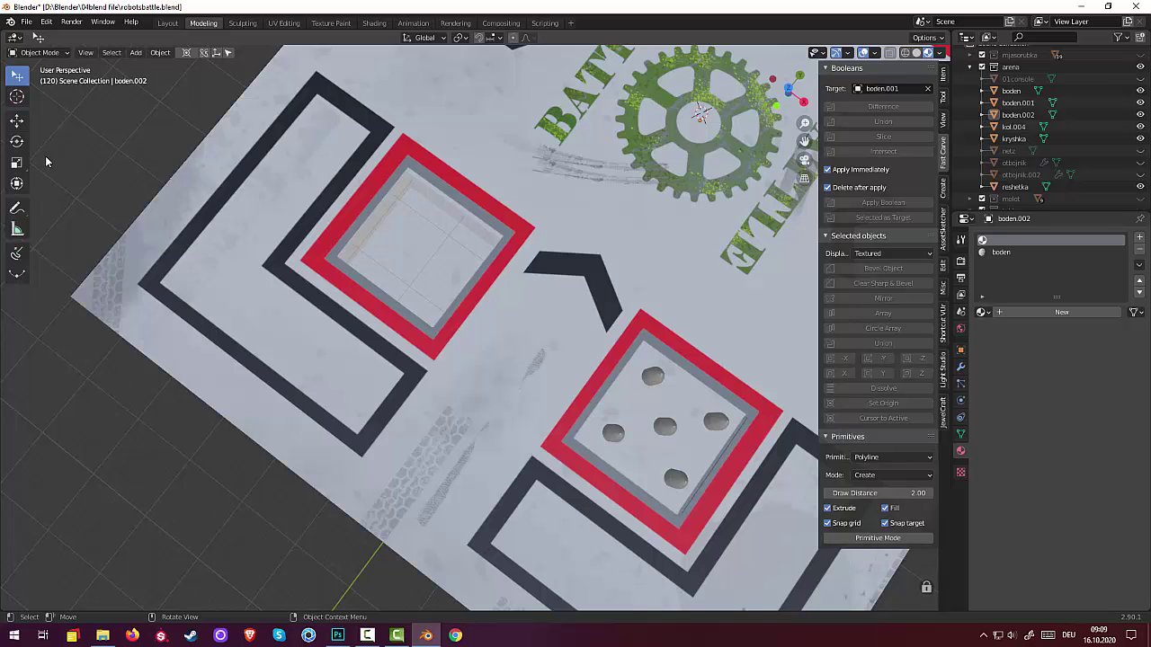
{"action": "left_click", "coordinate": [36, 53]}
{"action": "left_click", "coordinate": [38, 79]}
{"action": "left_click", "coordinate": [412, 250]}
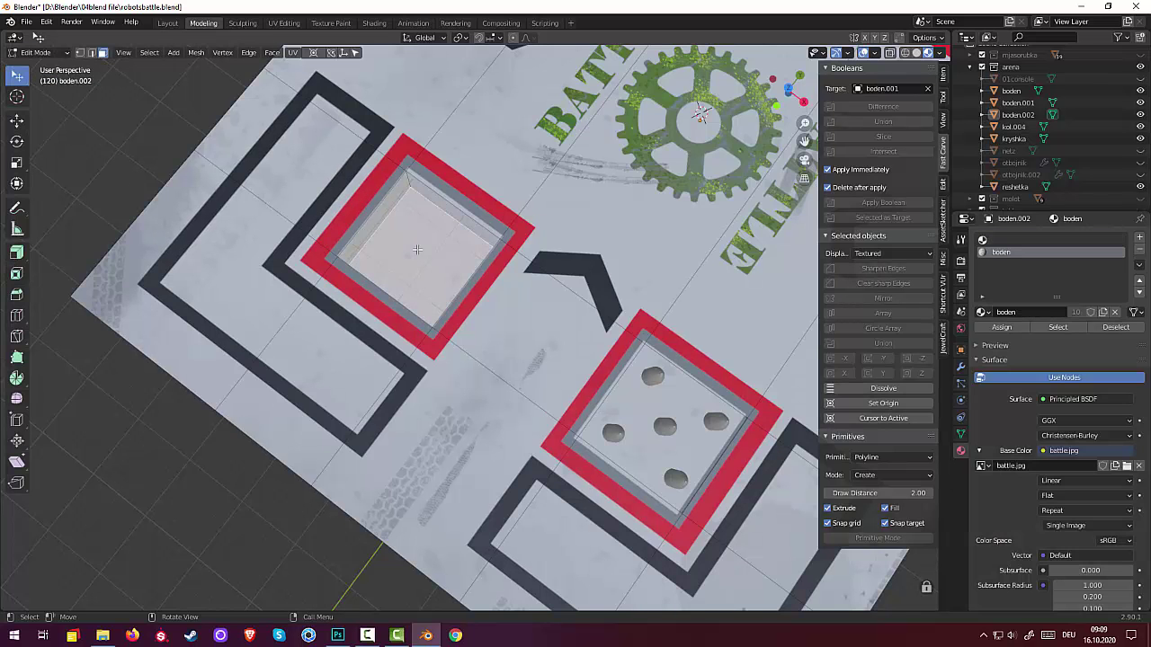
{"action": "middle_click_drag", "start_coordinate": [412, 252], "coordinate": [387, 177]}
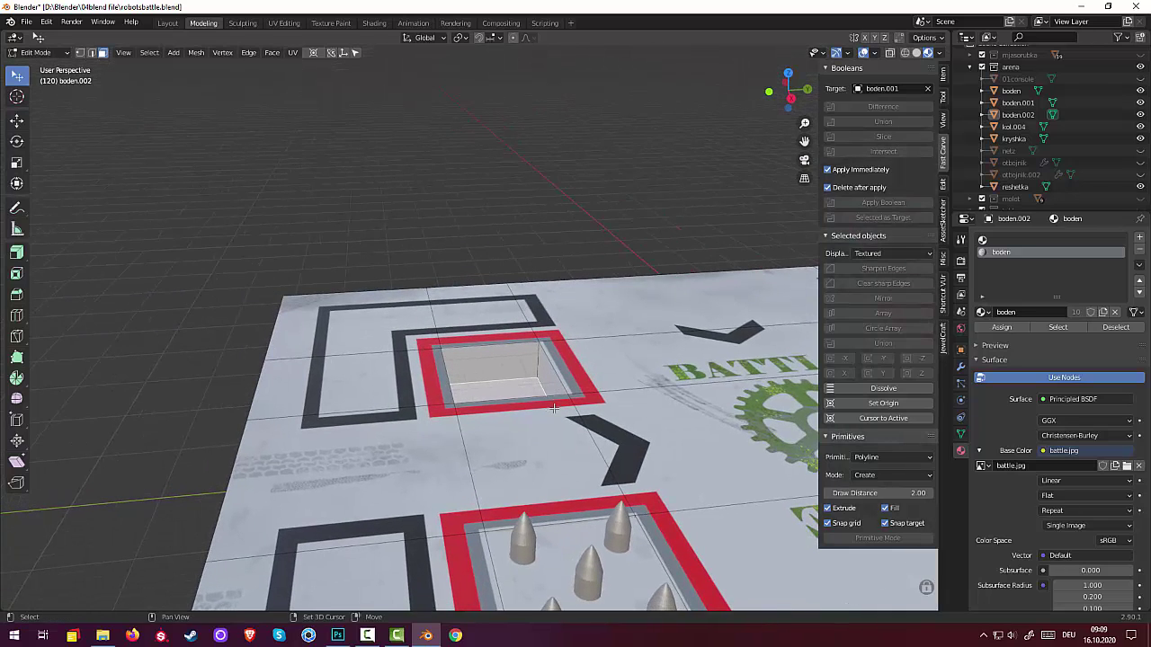
{"action": "key", "text": "g"}
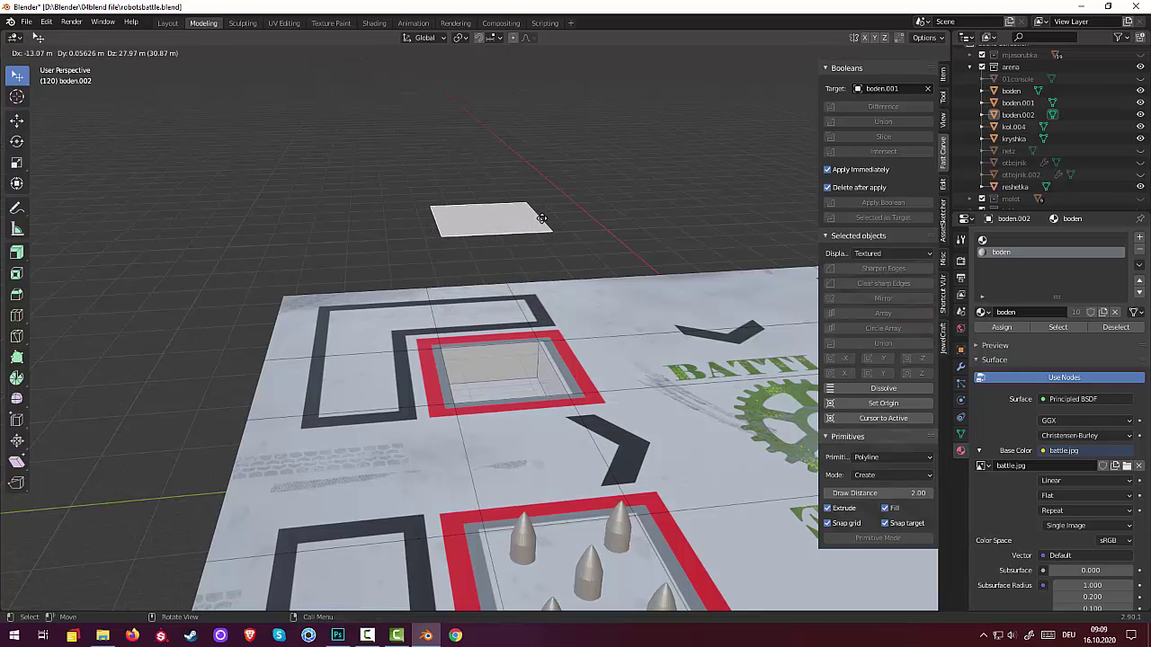
{"action": "key", "text": "z"}
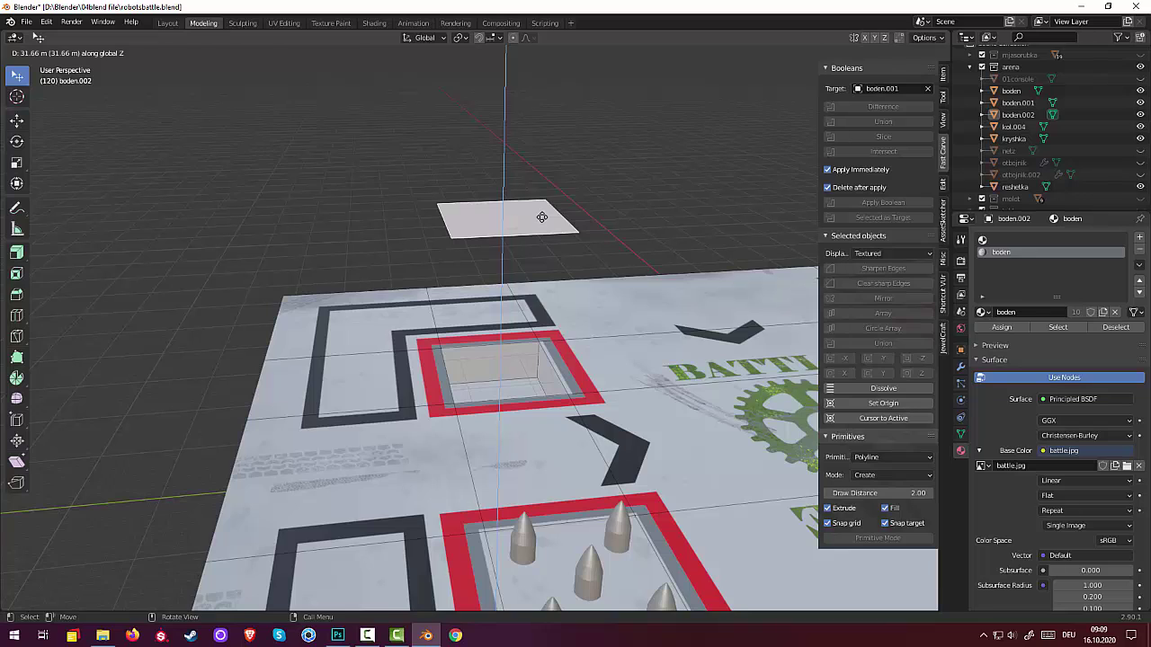
{"action": "left_click", "coordinate": [541, 217]}
Step: Separate the raised face into its own object and rename it 'pily'
{"action": "key", "text": "p"}
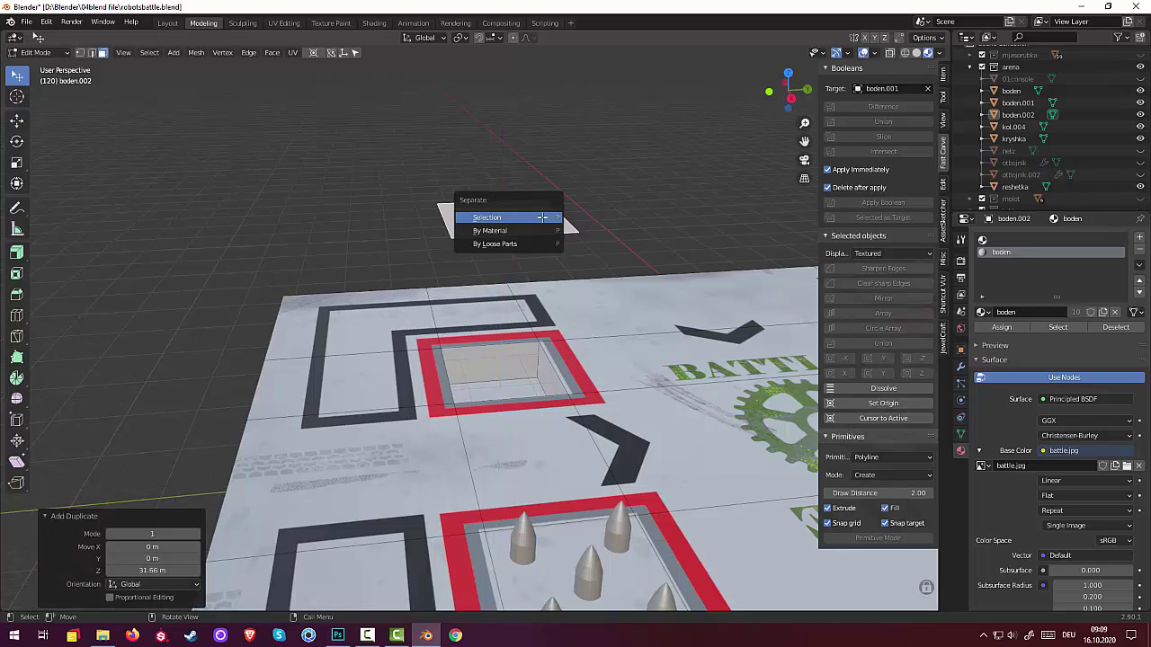
{"action": "left_click", "coordinate": [542, 218]}
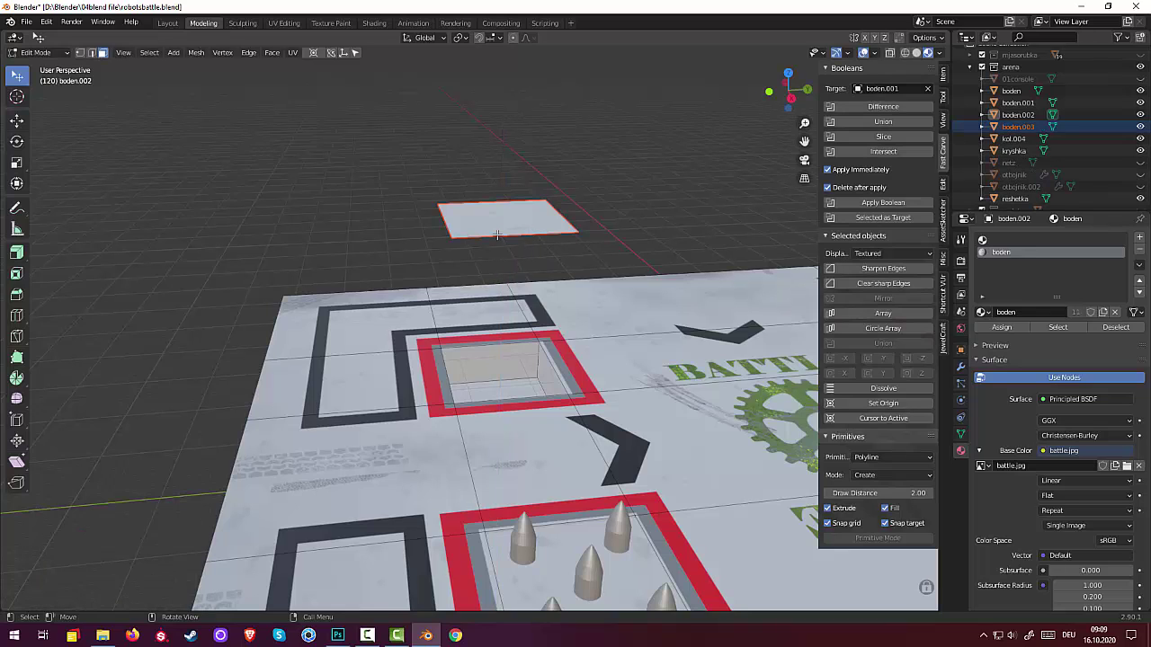
{"action": "double_click", "coordinate": [1019, 127]}
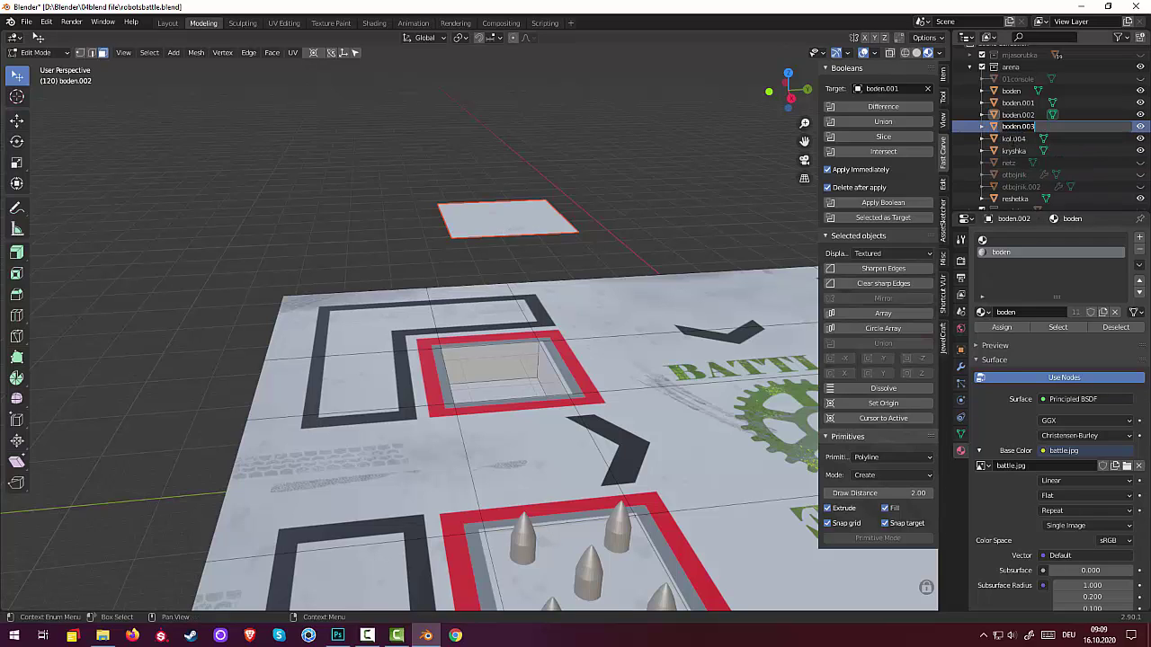
{"action": "type", "text": "pily"}
{"action": "key", "text": "Return"}
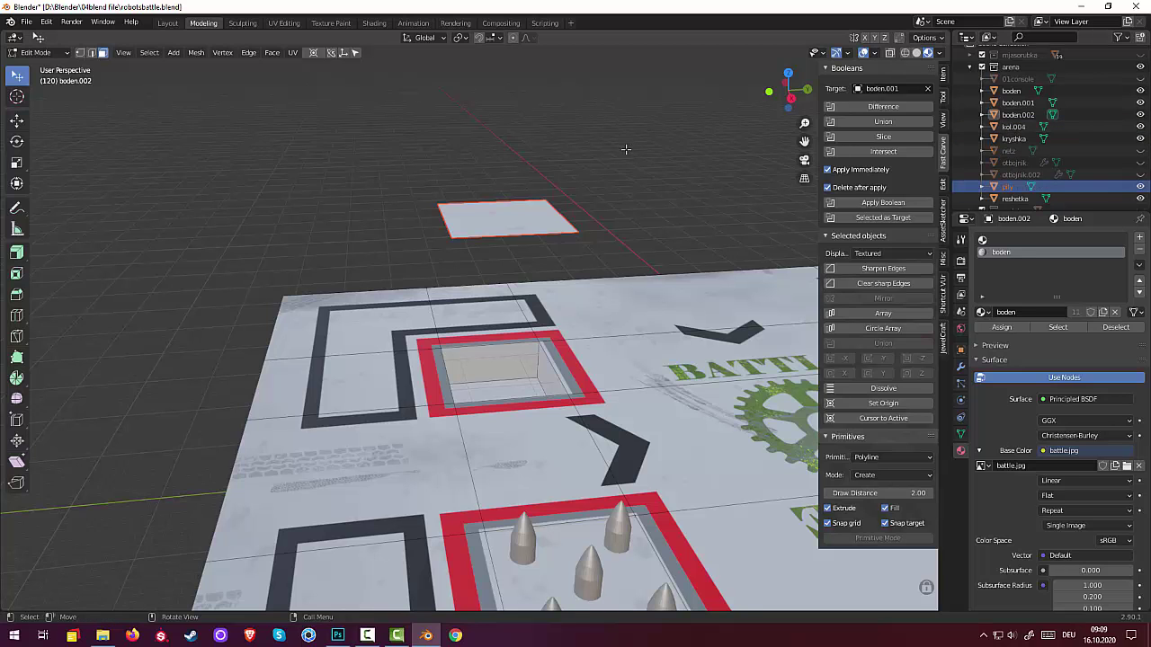
Step: Return to Object Mode and select the new pily plate
{"action": "mouse_move", "coordinate": [628, 156]}
{"action": "middle_mouse_down"}
{"action": "mouse_move", "coordinate": [665, 205]}
{"action": "mouse_move", "coordinate": [679, 199]}
{"action": "middle_mouse_up"}
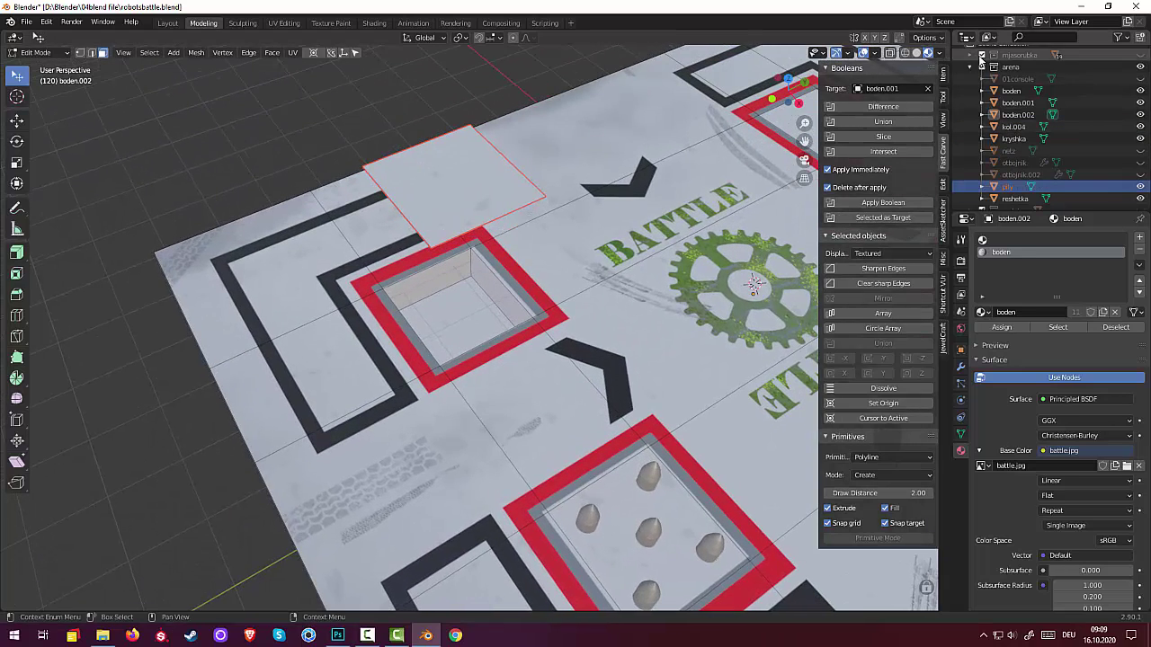
{"action": "left_click", "coordinate": [944, 79]}
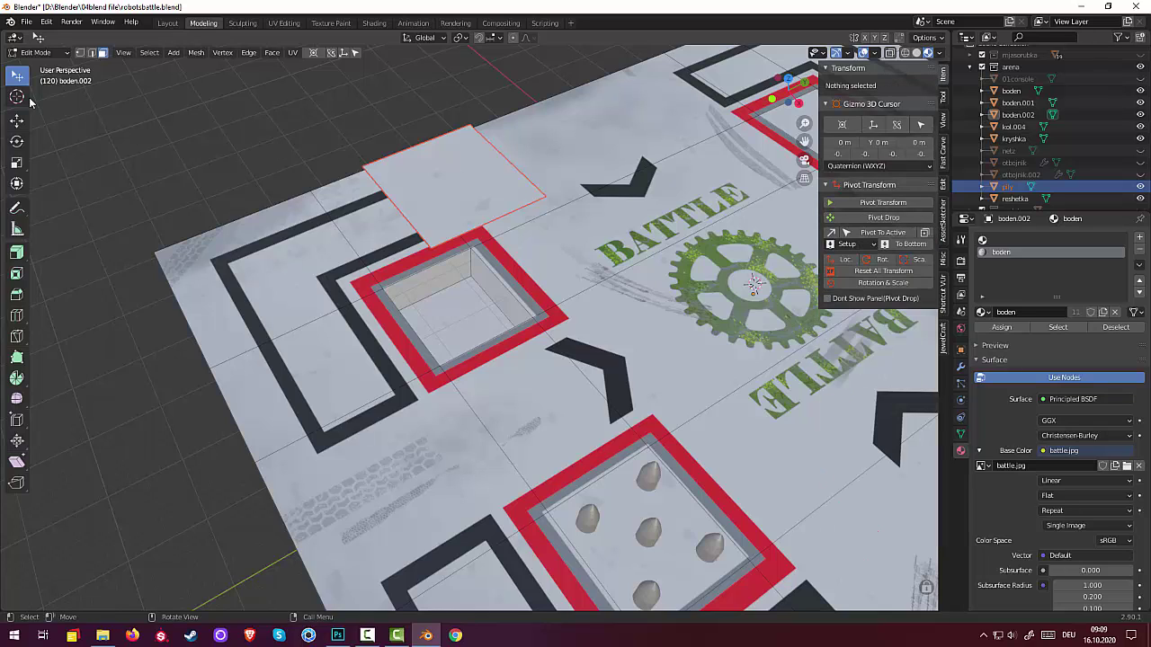
{"action": "left_click", "coordinate": [36, 52]}
{"action": "left_click", "coordinate": [41, 69]}
{"action": "left_click", "coordinate": [424, 191]}
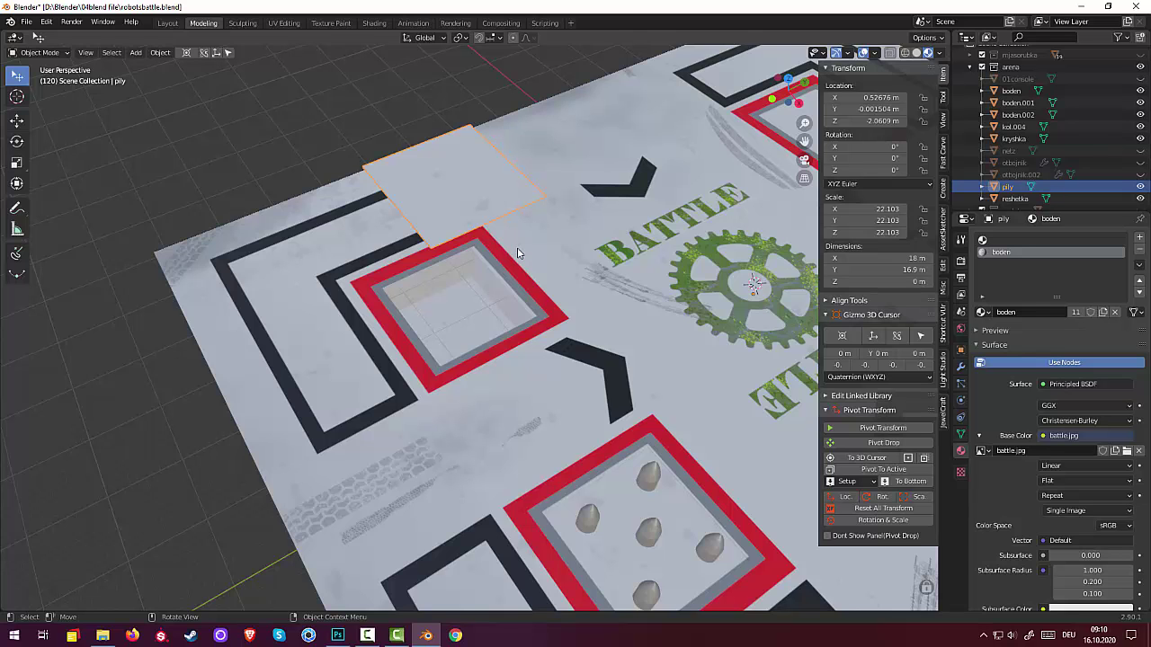
Step: Select the pily plane, enter Edit Mode and select all of its geometry
{"action": "mouse_move", "coordinate": [517, 247]}
{"action": "middle_mouse_down"}
{"action": "mouse_move", "coordinate": [611, 300]}
{"action": "mouse_move", "coordinate": [605, 265]}
{"action": "middle_mouse_up"}
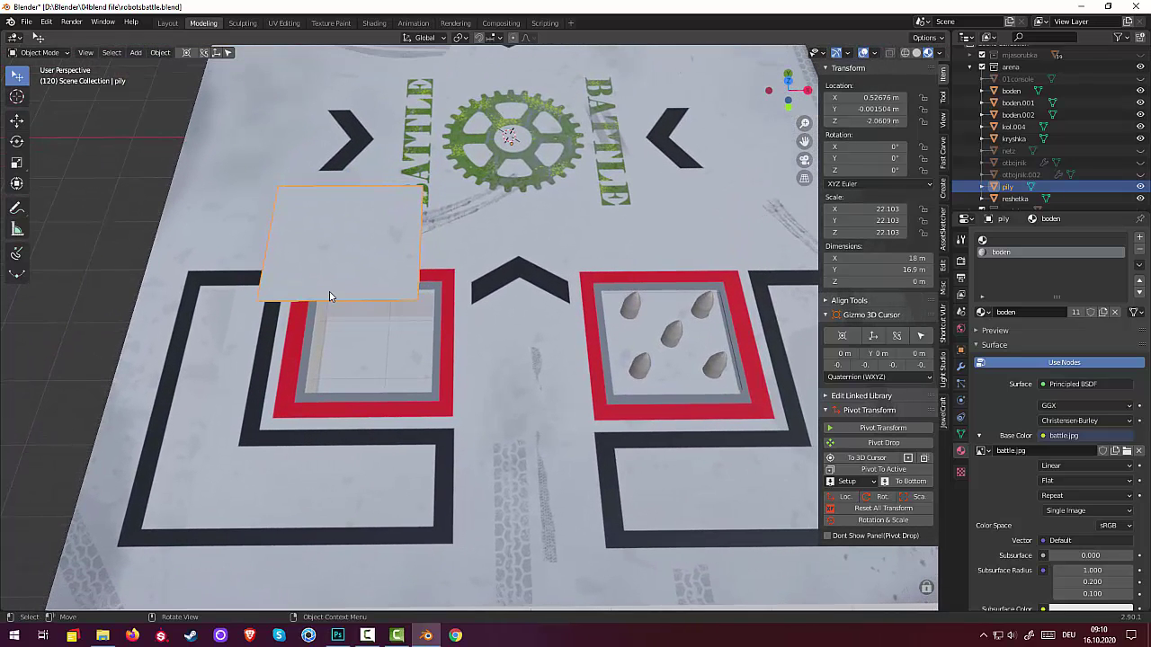
{"action": "left_click", "coordinate": [358, 279]}
{"action": "left_click", "coordinate": [349, 295]}
{"action": "left_click", "coordinate": [36, 52]}
{"action": "left_click", "coordinate": [45, 82]}
{"action": "left_click", "coordinate": [389, 290]}
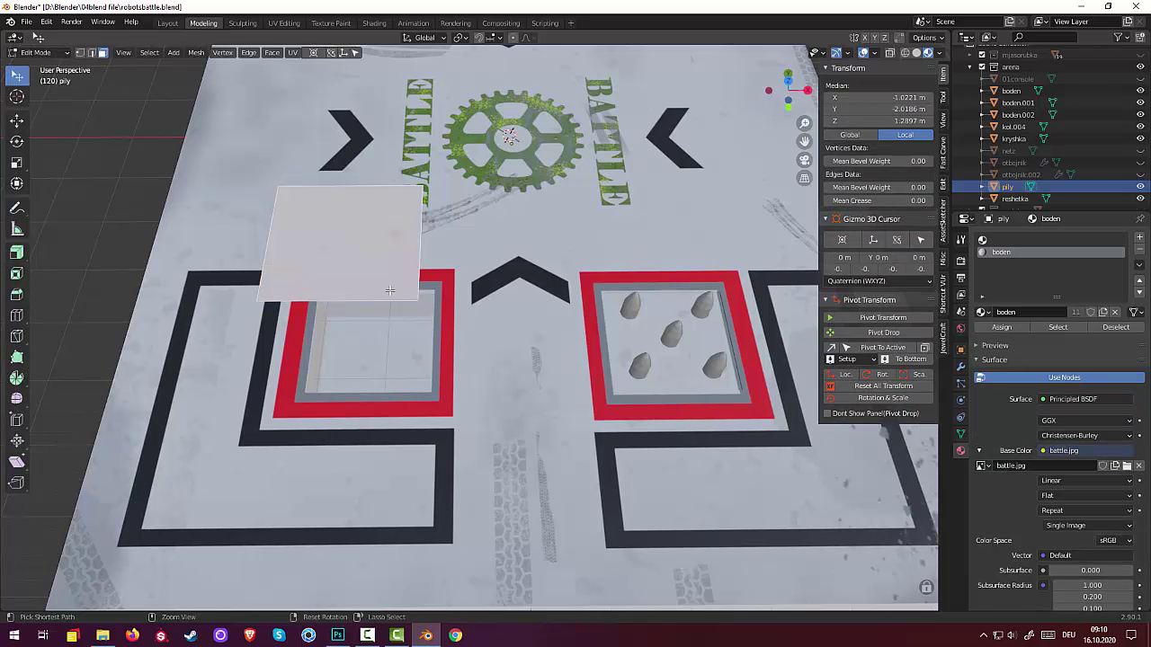
Step: Cut 10 evenly spaced parallel edge loops across the pily plane, with no slide offset
{"action": "key", "text": "ctrl+r"}
{"action": "scroll", "coordinate": [389, 289], "scroll_direction": "up", "scroll_amount": 3}
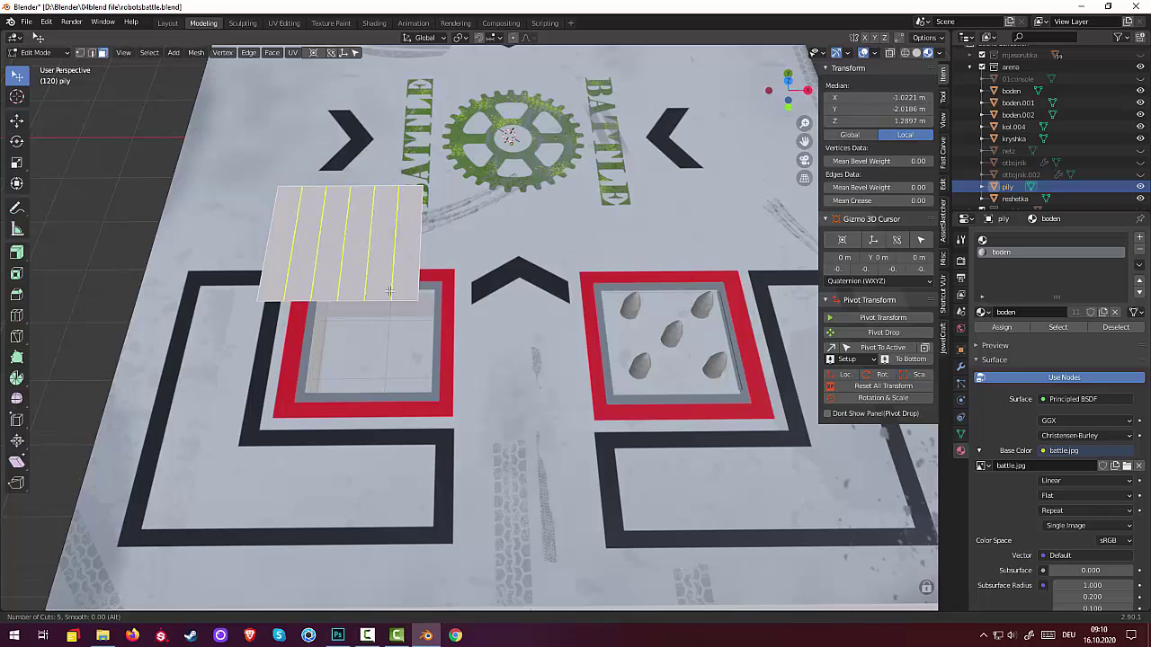
{"action": "scroll", "coordinate": [384, 294], "scroll_direction": "up", "scroll_amount": 4}
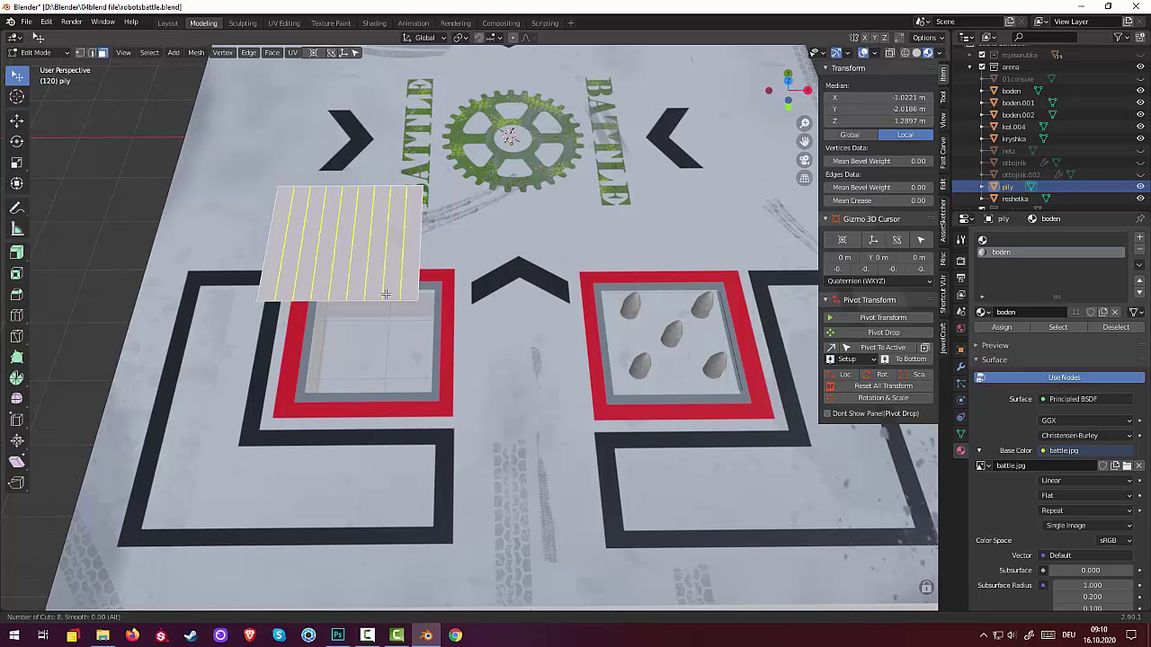
{"action": "scroll", "coordinate": [385, 294], "scroll_direction": "up", "scroll_amount": 1}
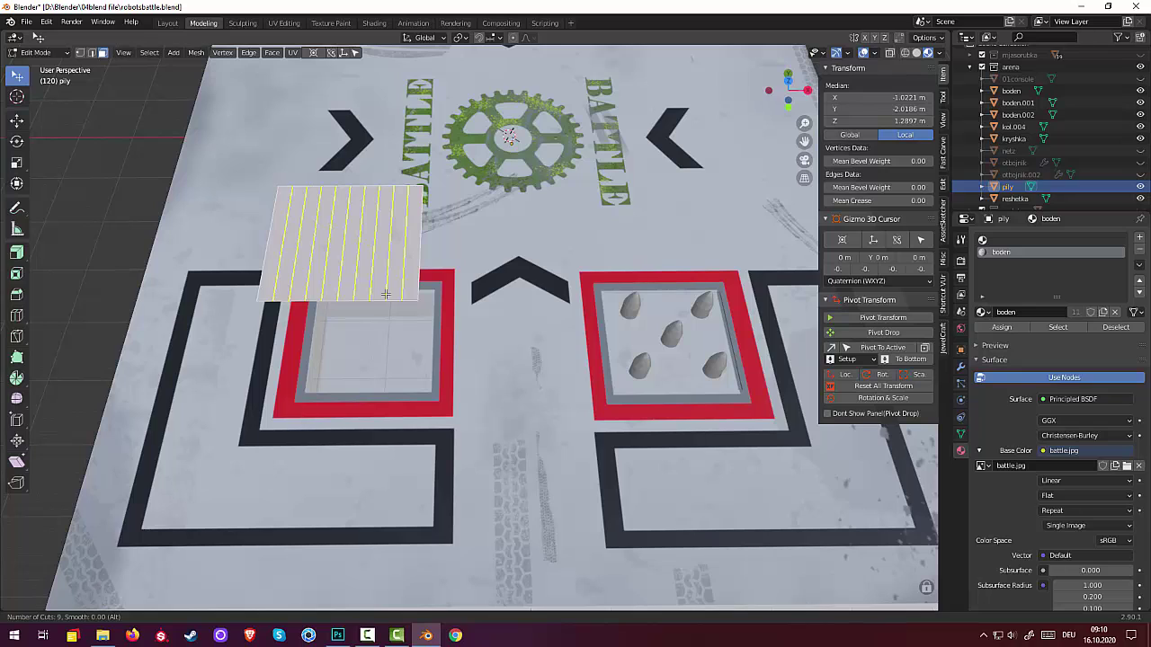
{"action": "scroll", "coordinate": [385, 294], "scroll_direction": "up", "scroll_amount": 1}
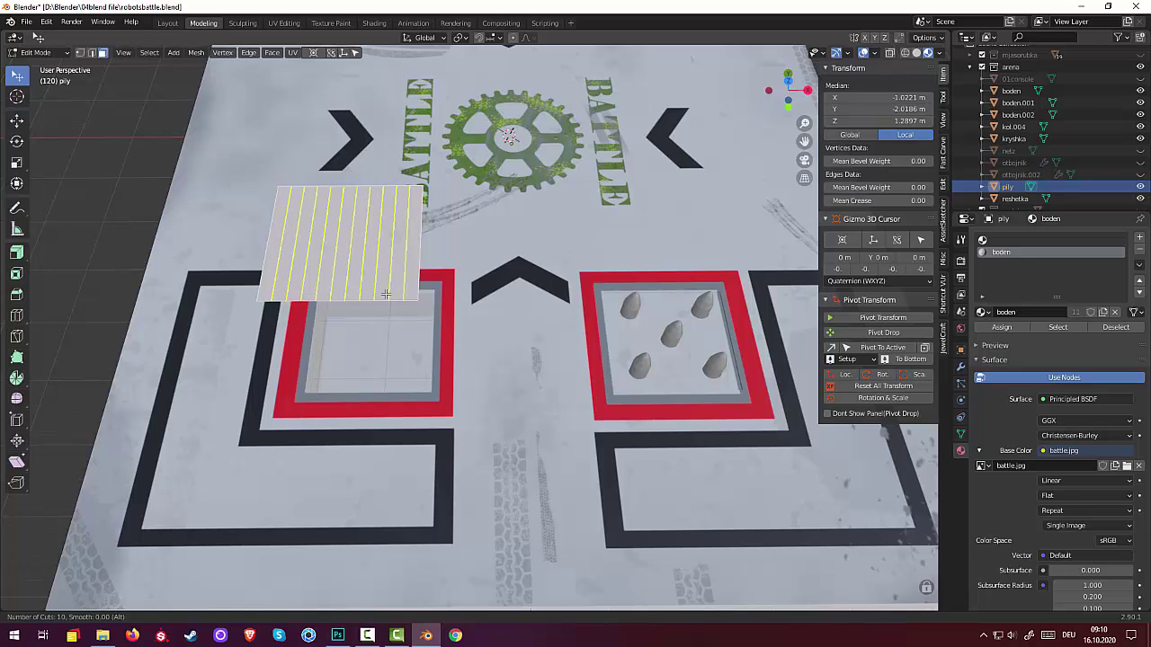
{"action": "left_click", "coordinate": [384, 294]}
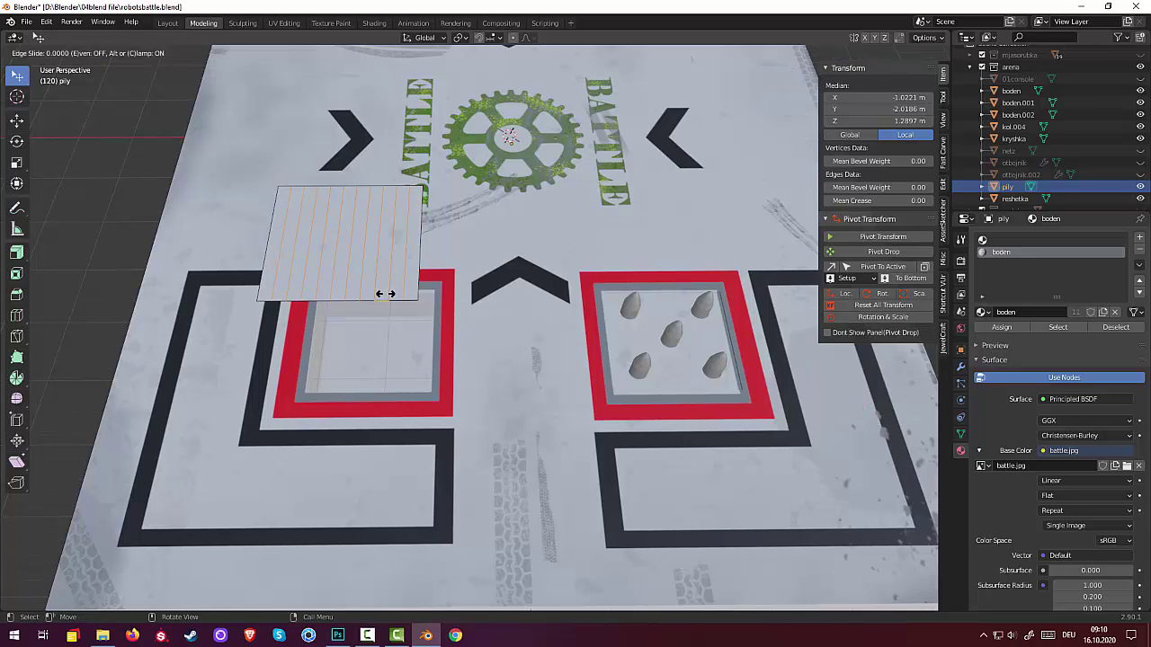
{"action": "left_click", "coordinate": [385, 294]}
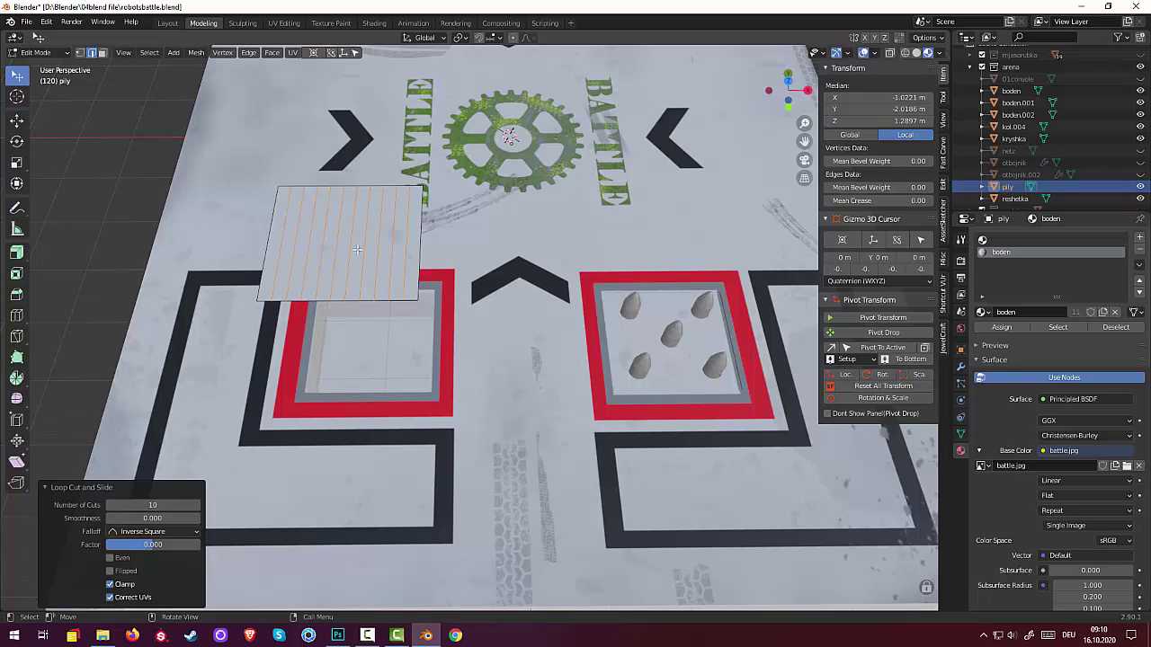
Step: Deselect the new loops, then preview a six-cut loop cut and cancel it
{"action": "left_click", "coordinate": [410, 215]}
{"action": "key", "text": "ctrl+r"}
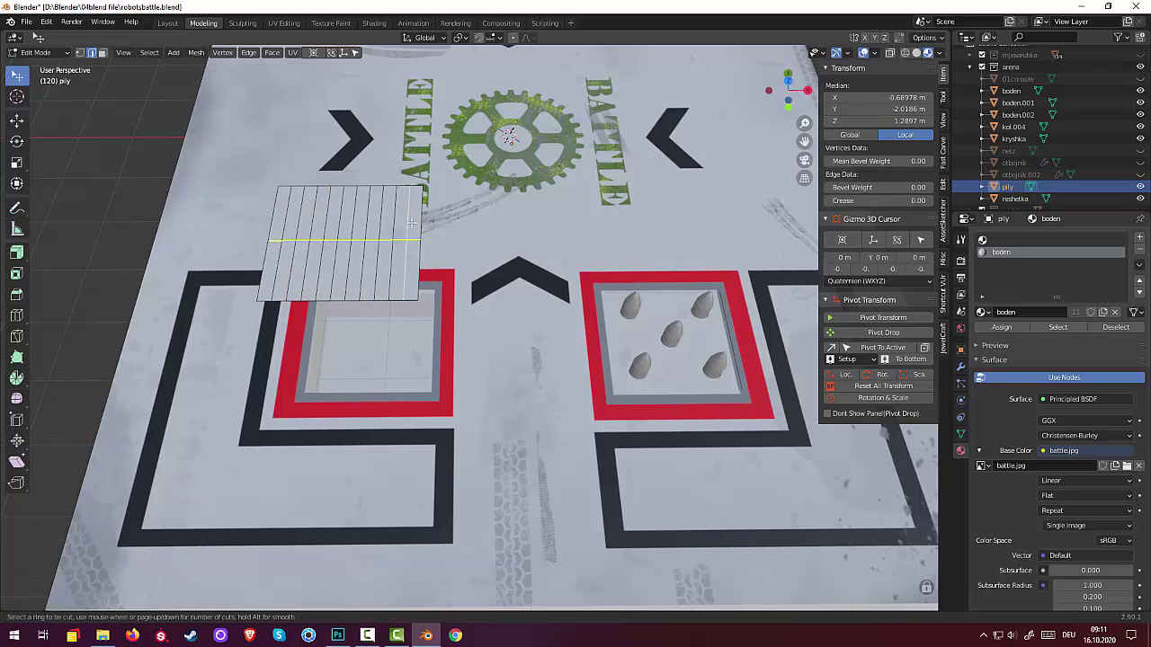
{"action": "scroll", "coordinate": [410, 224], "scroll_direction": "up", "scroll_amount": 2}
{"action": "scroll", "coordinate": [406, 225], "scroll_direction": "up", "scroll_amount": 2}
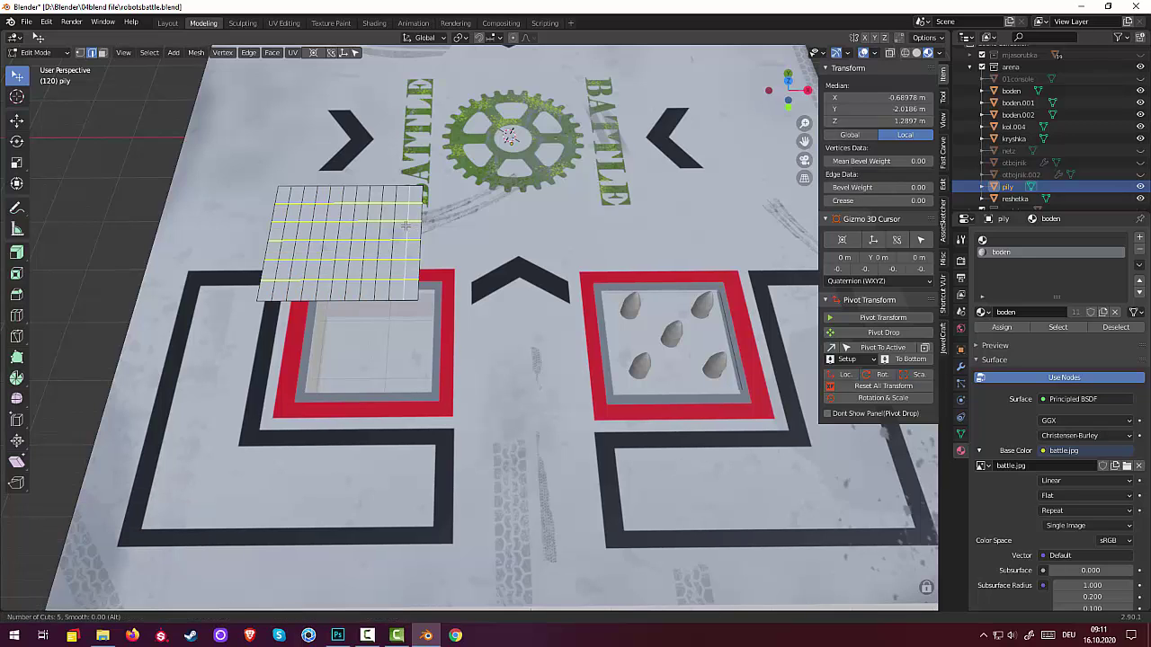
{"action": "scroll", "coordinate": [405, 225], "scroll_direction": "up", "scroll_amount": 1}
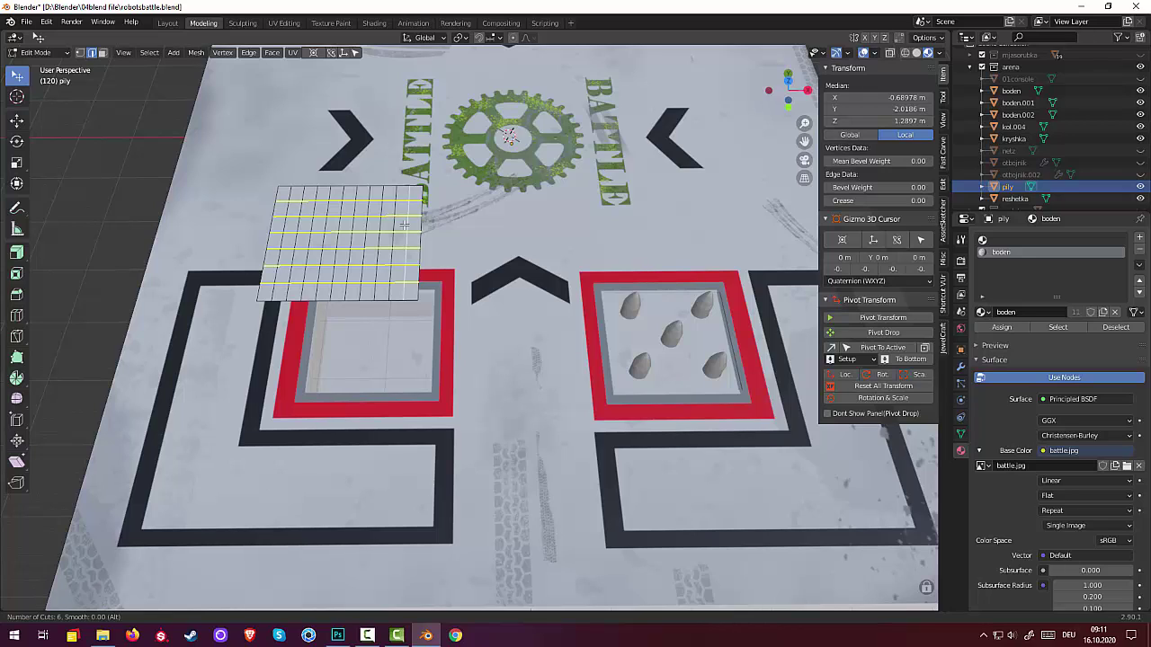
{"action": "key", "text": "Escape"}
{"action": "key", "text": "ctrl"}
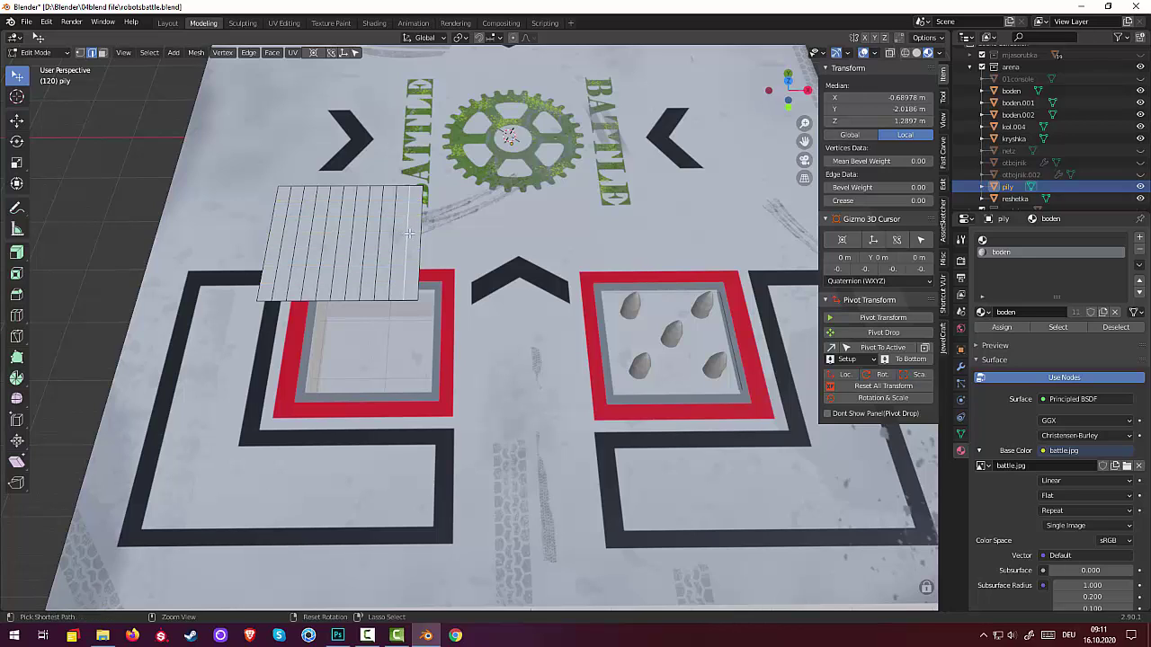
Step: Add two loop cuts crosswise to the slats and start scaling them apart along Y
{"action": "key", "text": "ctrl+r"}
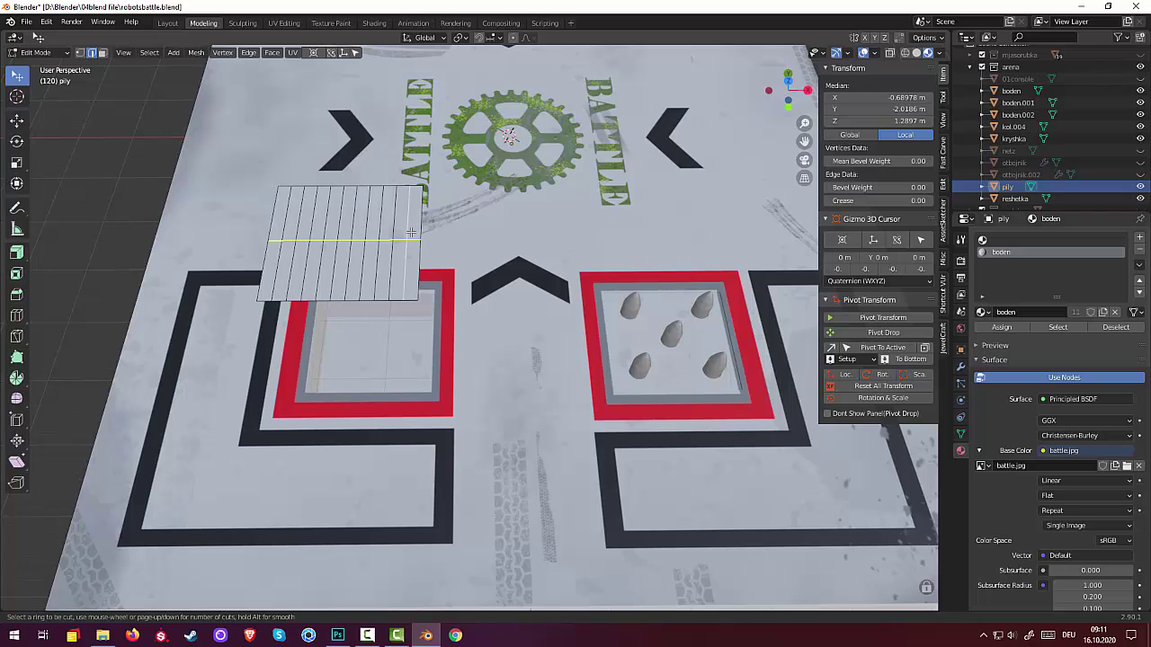
{"action": "scroll", "coordinate": [409, 233], "scroll_direction": "up", "scroll_amount": 2}
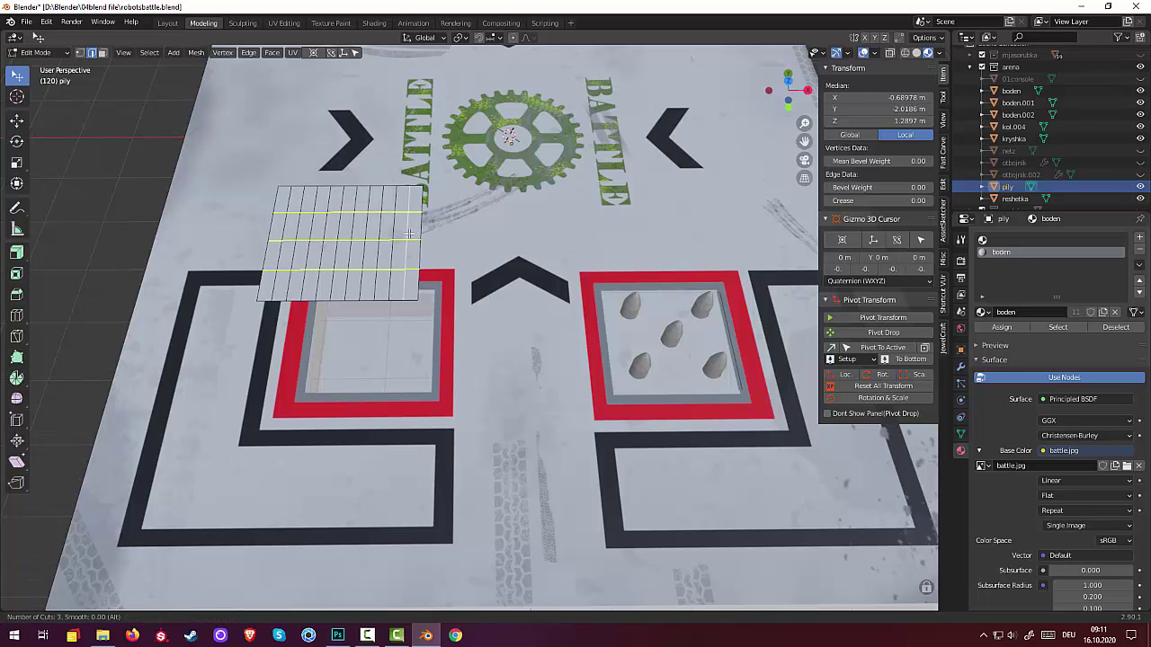
{"action": "scroll", "coordinate": [409, 234], "scroll_direction": "up", "scroll_amount": 1}
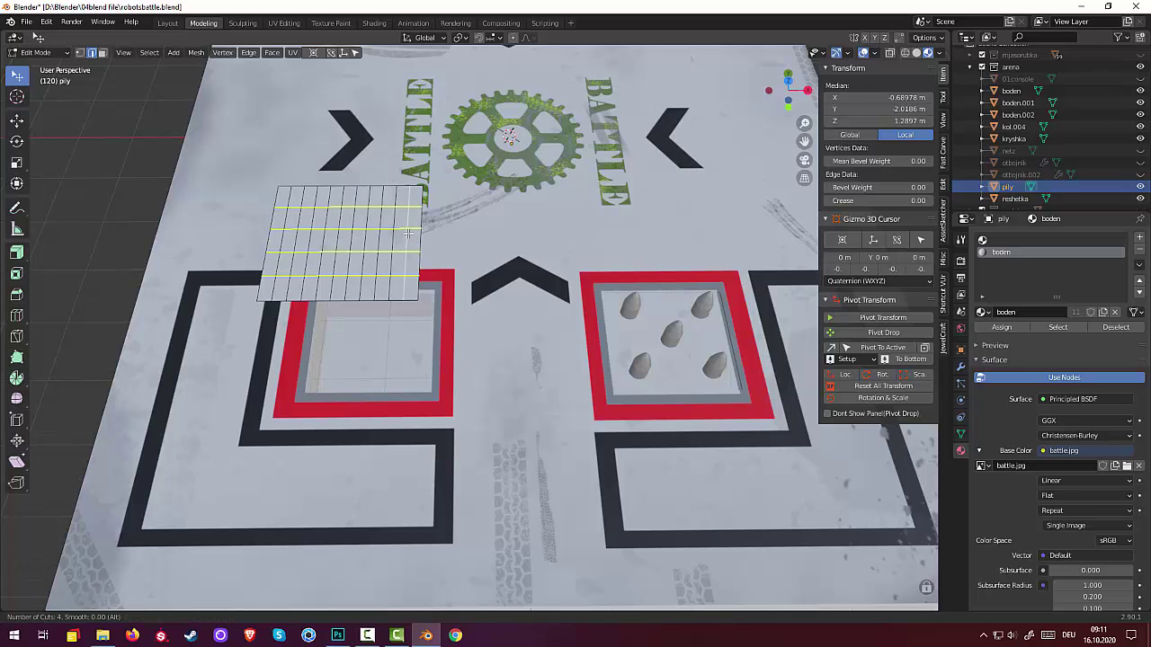
{"action": "scroll", "coordinate": [409, 234], "scroll_direction": "down", "scroll_amount": 2}
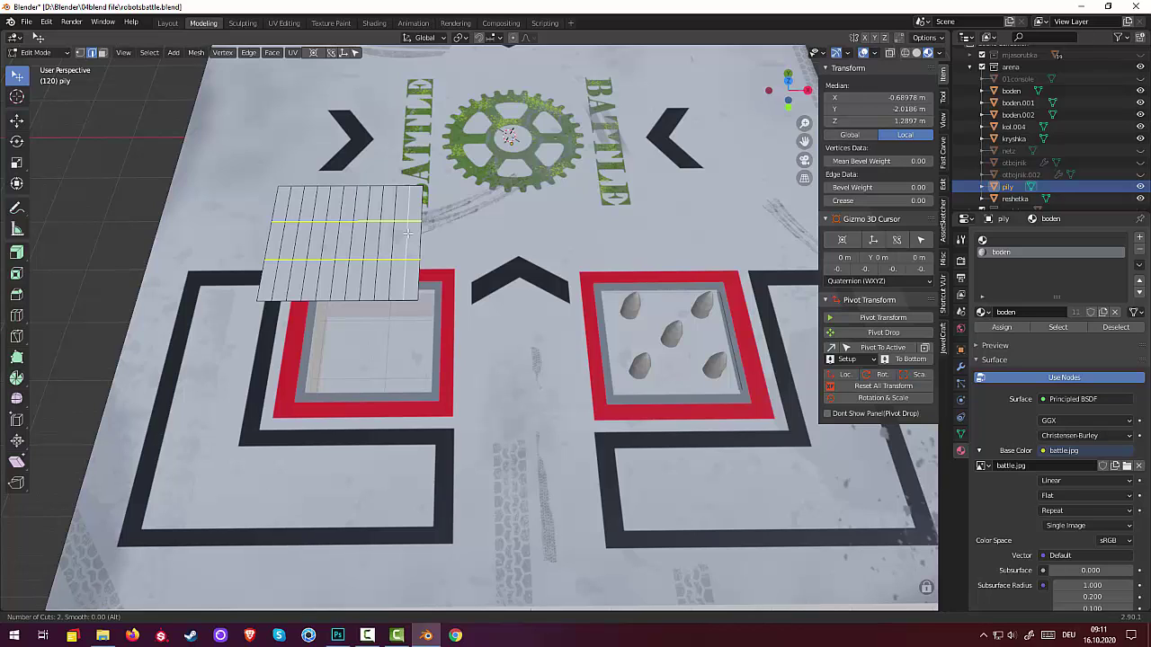
{"action": "left_click", "coordinate": [407, 232]}
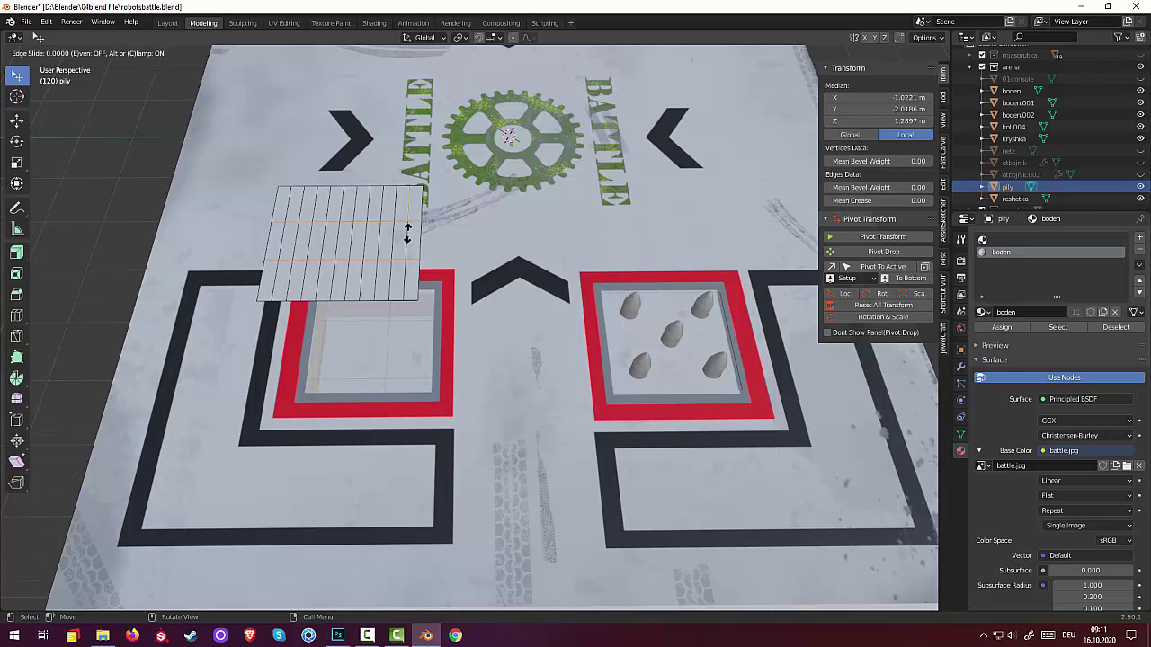
{"action": "key", "text": "Escape"}
{"action": "key", "text": "s"}
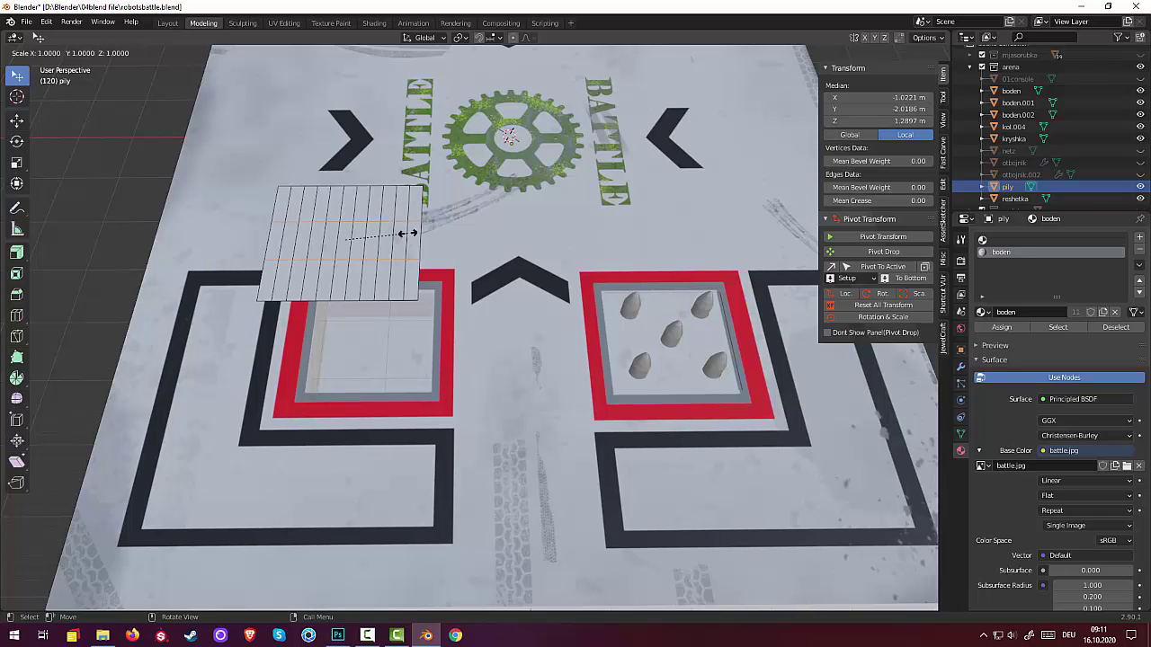
{"action": "key", "text": "y"}
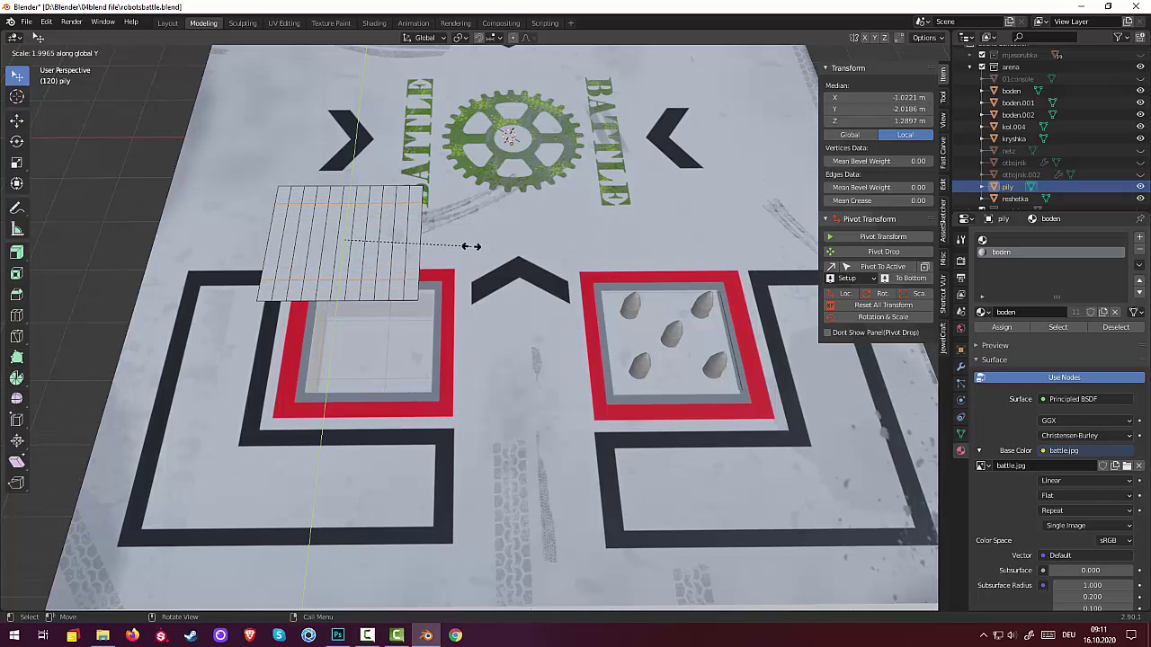
Step: Confirm the roughly 2.09 Y spread, then add two more centred crosswise loop cuts
{"action": "left_click", "coordinate": [476, 243]}
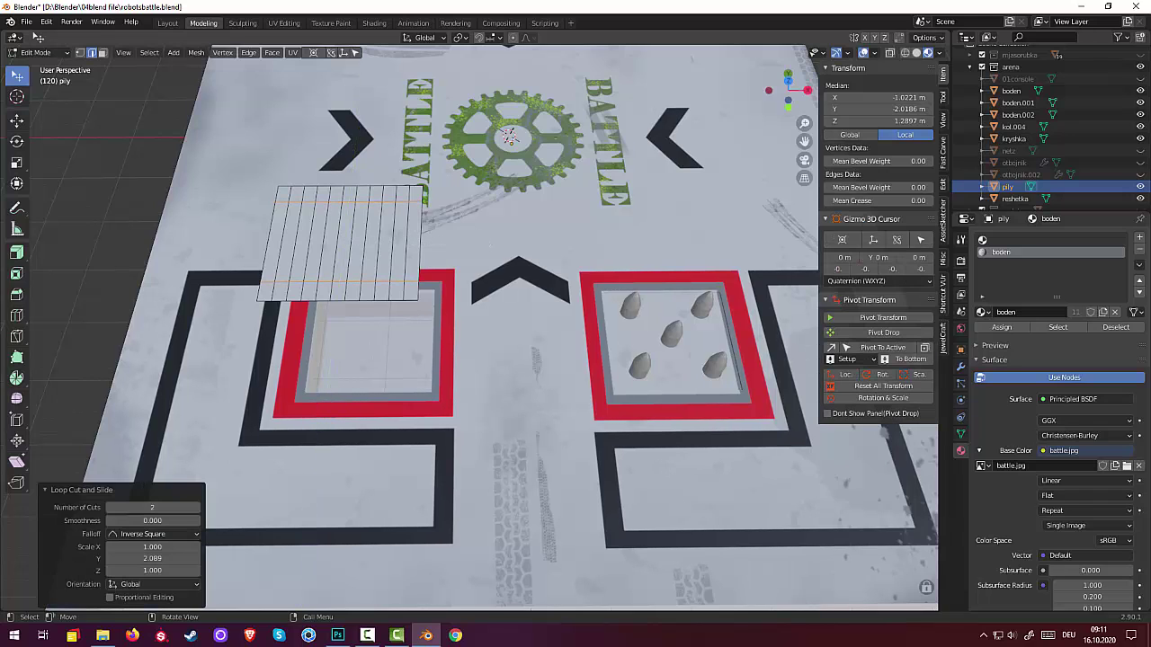
{"action": "left_click", "coordinate": [364, 245]}
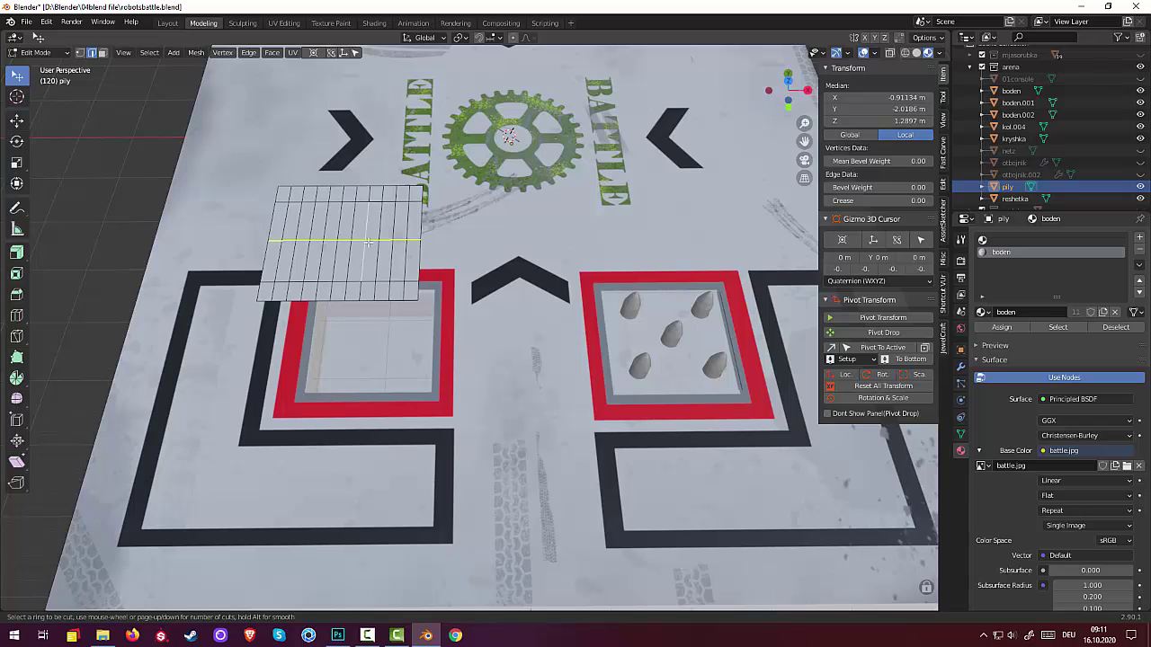
{"action": "scroll", "coordinate": [368, 241], "scroll_direction": "up", "scroll_amount": 1}
{"action": "left_click", "coordinate": [368, 241]}
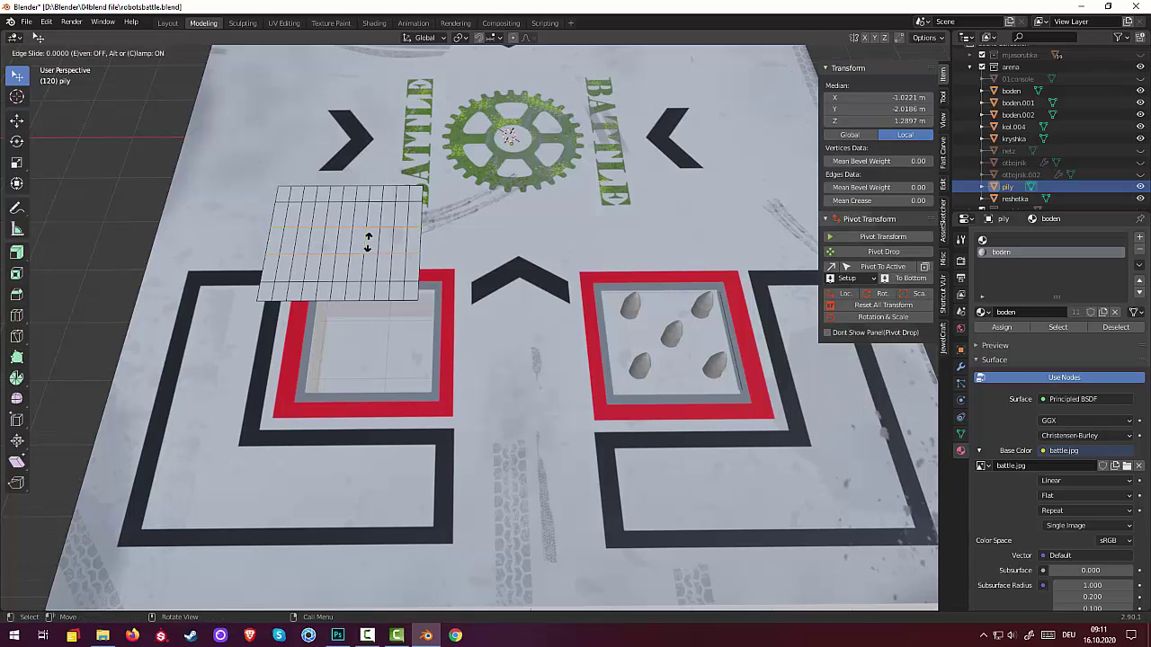
{"action": "right_click", "coordinate": [415, 245]}
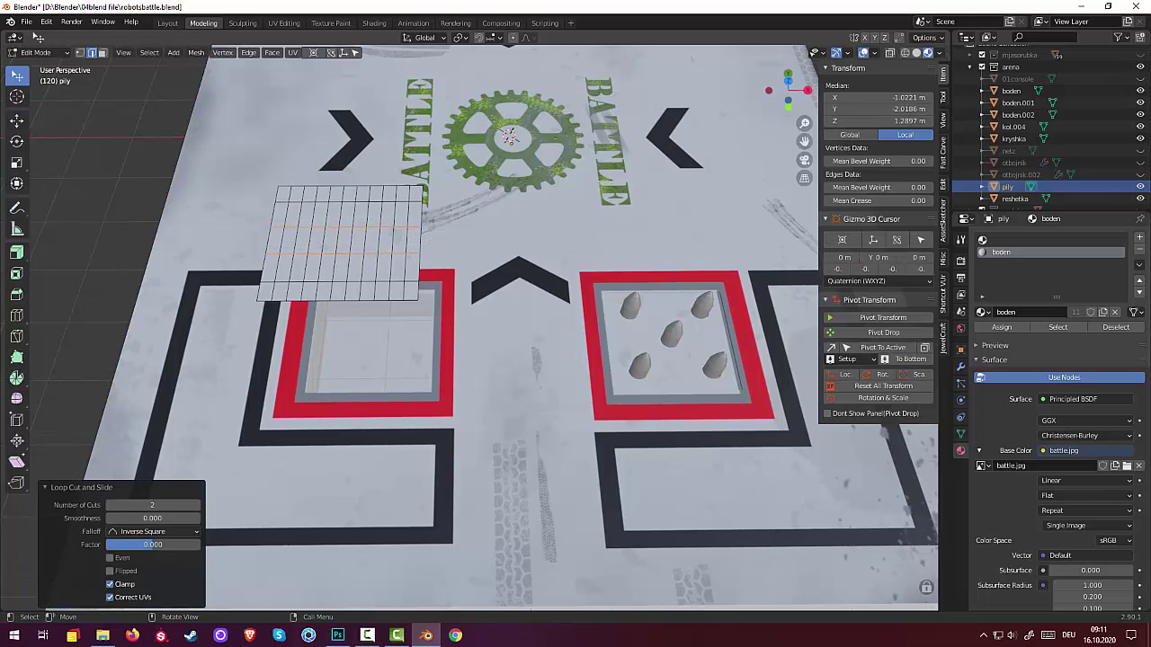
Step: Spread the new pair of loops along Y by about 2.07
{"action": "key", "text": "s"}
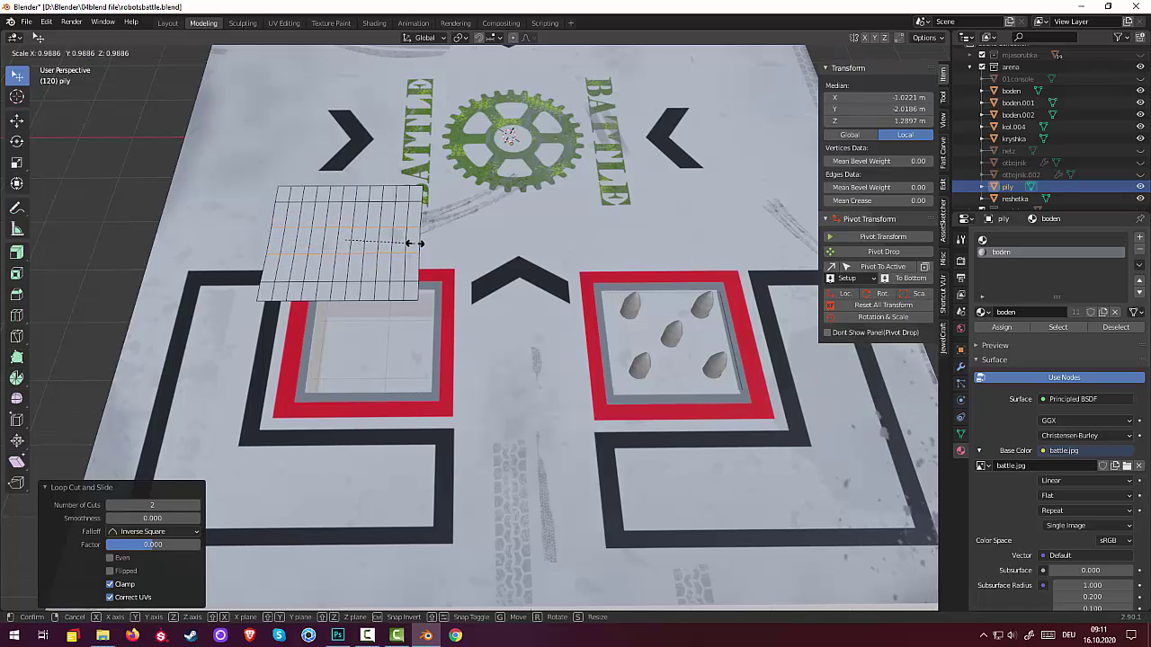
{"action": "key", "text": "y"}
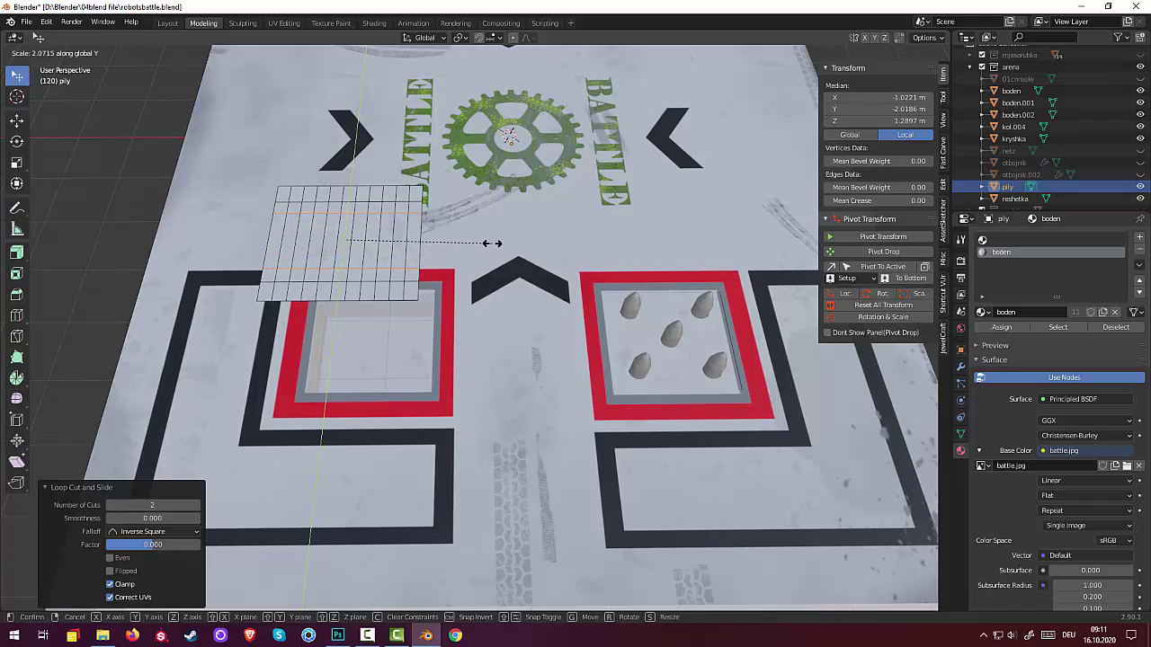
{"action": "left_click", "coordinate": [490, 244]}
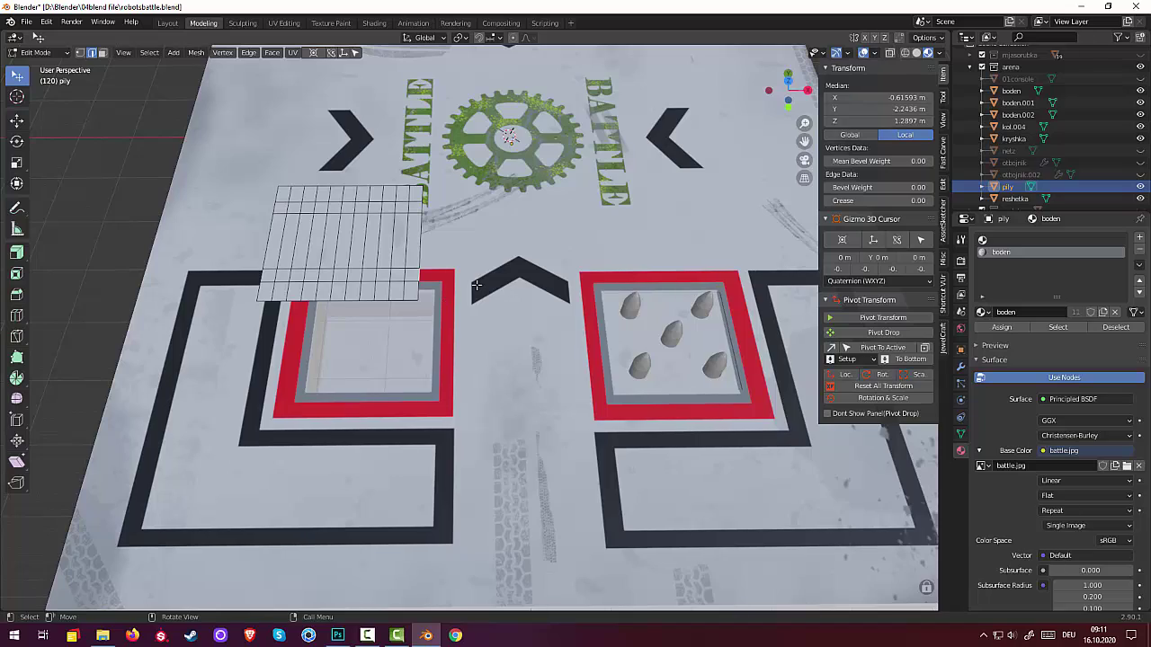
{"action": "mouse_move", "coordinate": [476, 285]}
{"action": "middle_mouse_down"}
{"action": "mouse_move", "coordinate": [419, 267]}
{"action": "mouse_move", "coordinate": [432, 232]}
{"action": "middle_mouse_up"}
Step: Select the entire pily grid mesh using Ctrl+L
{"action": "left_click", "coordinate": [435, 204]}
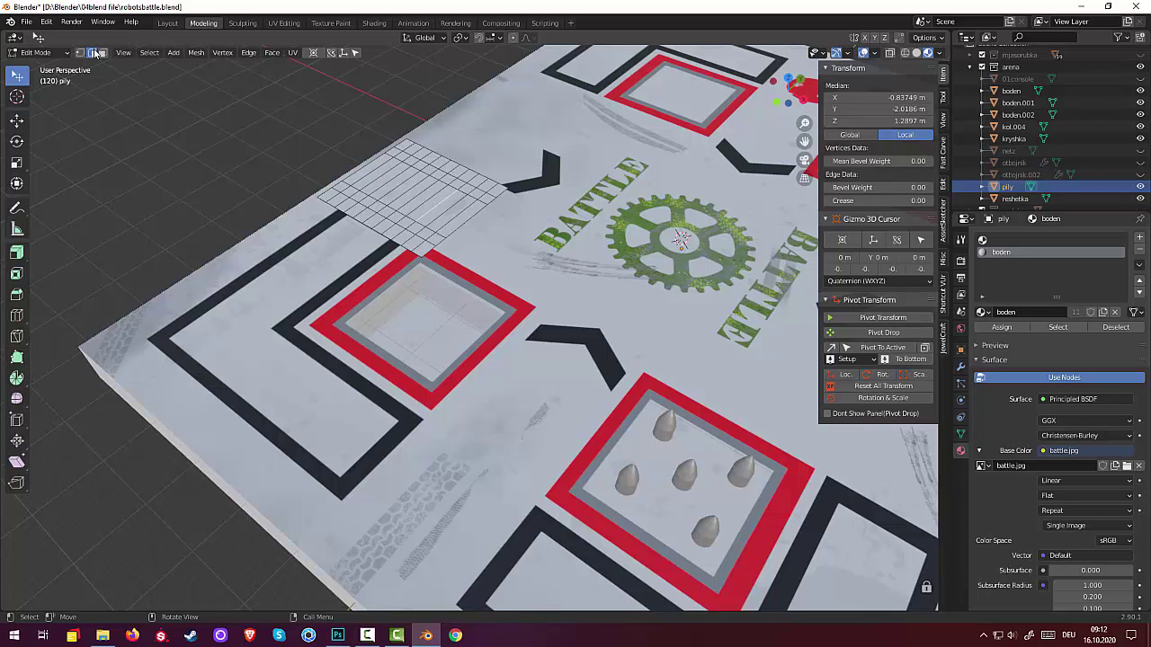
{"action": "left_click", "coordinate": [36, 52]}
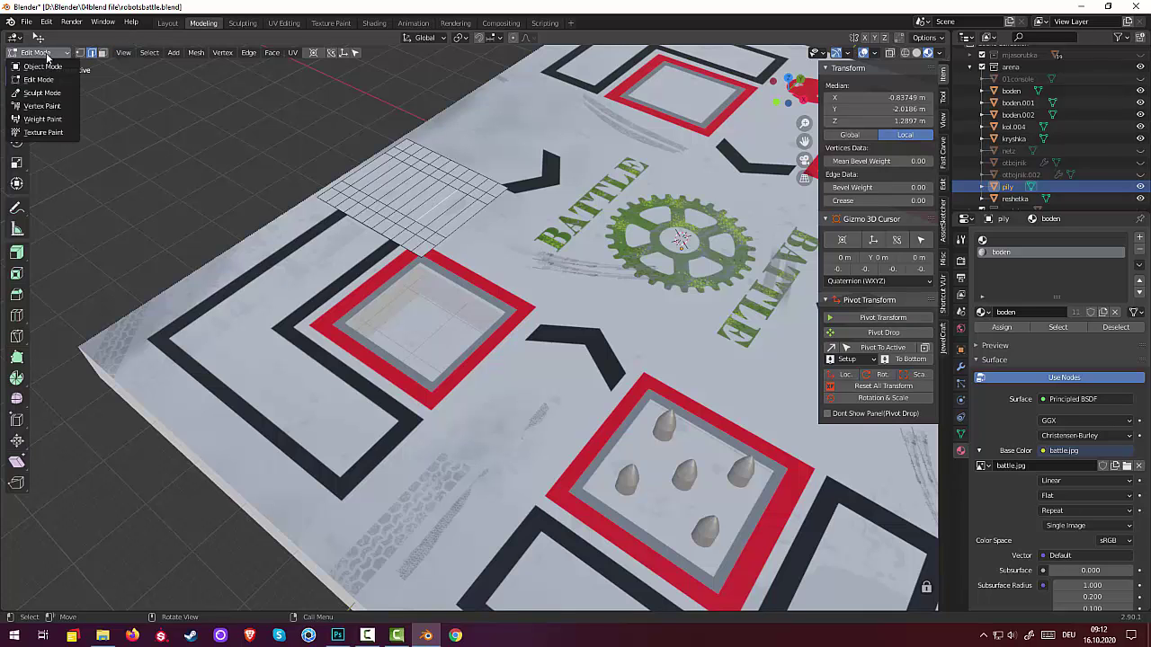
{"action": "mouse_move", "coordinate": [155, 129]}
{"action": "middle_mouse_down"}
{"action": "mouse_move", "coordinate": [508, 187]}
{"action": "mouse_move", "coordinate": [511, 296]}
{"action": "mouse_move", "coordinate": [397, 222]}
{"action": "middle_mouse_up"}
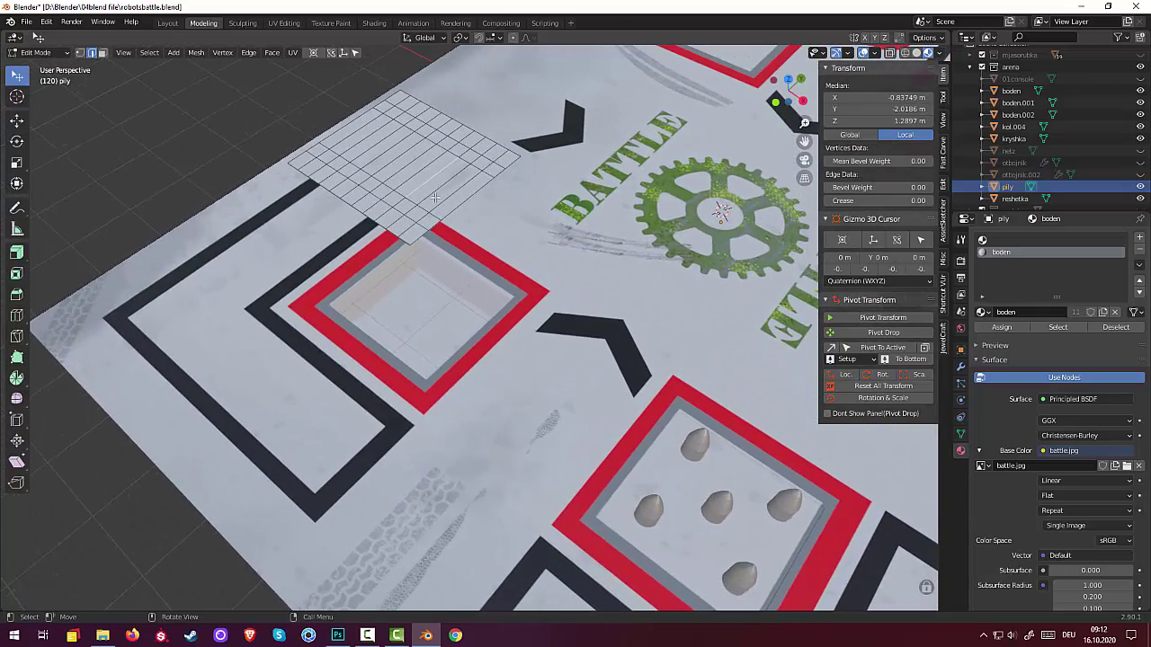
{"action": "left_click", "coordinate": [439, 195]}
{"action": "left_click", "coordinate": [401, 178], "text": "shift"}
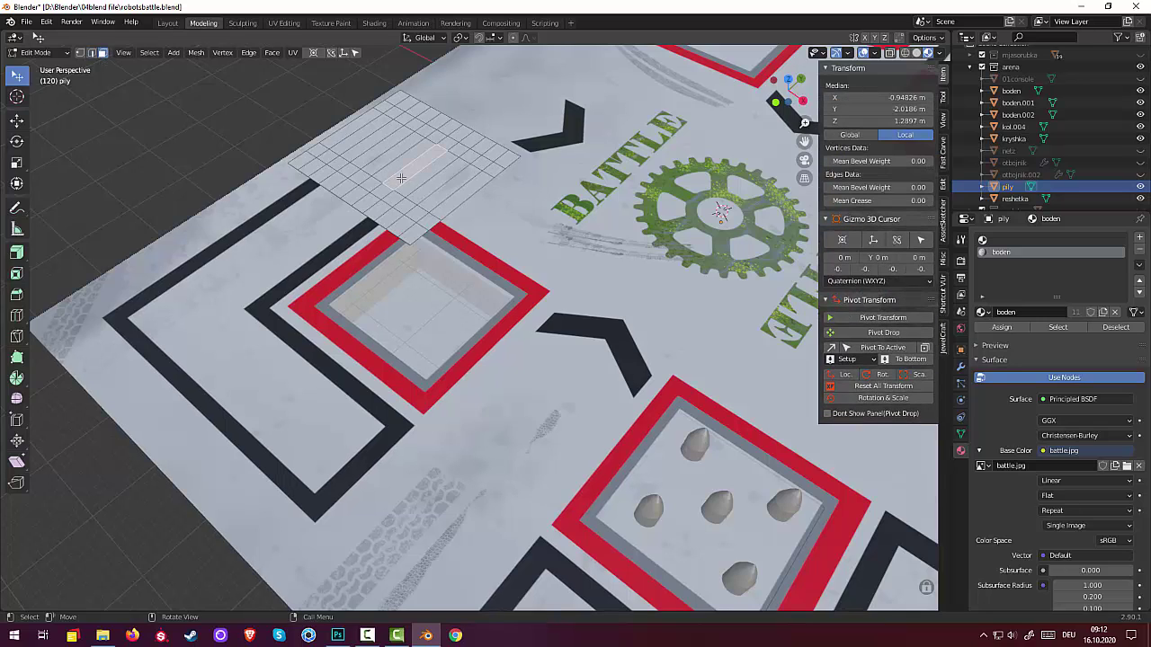
{"action": "key", "text": "ctrl+l"}
{"action": "middle_click_drag", "start_coordinate": [432, 195], "coordinate": [398, 164]}
Step: Extrude the grid along its normal into a slab about 0.58 m thick, then deselect all
{"action": "key", "text": "e"}
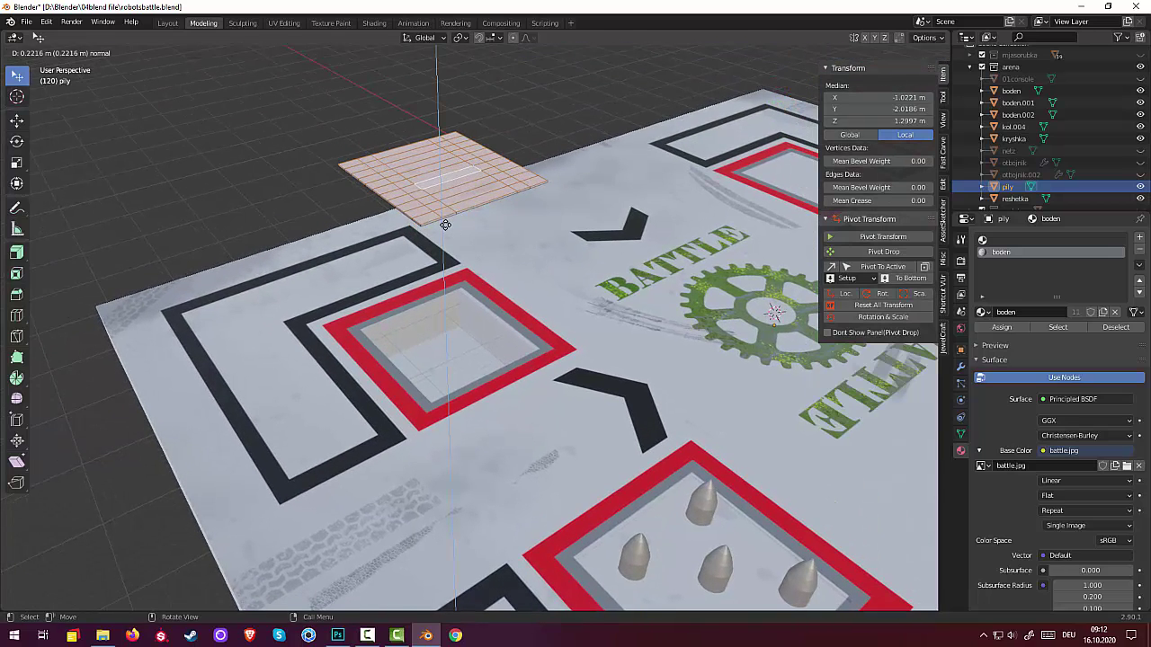
{"action": "left_click", "coordinate": [447, 223]}
{"action": "key", "text": "alt+a"}
{"action": "mouse_move", "coordinate": [446, 223]}
{"action": "middle_mouse_down"}
{"action": "mouse_move", "coordinate": [548, 281]}
{"action": "mouse_move", "coordinate": [599, 294]}
{"action": "mouse_move", "coordinate": [579, 283]}
{"action": "middle_mouse_up"}
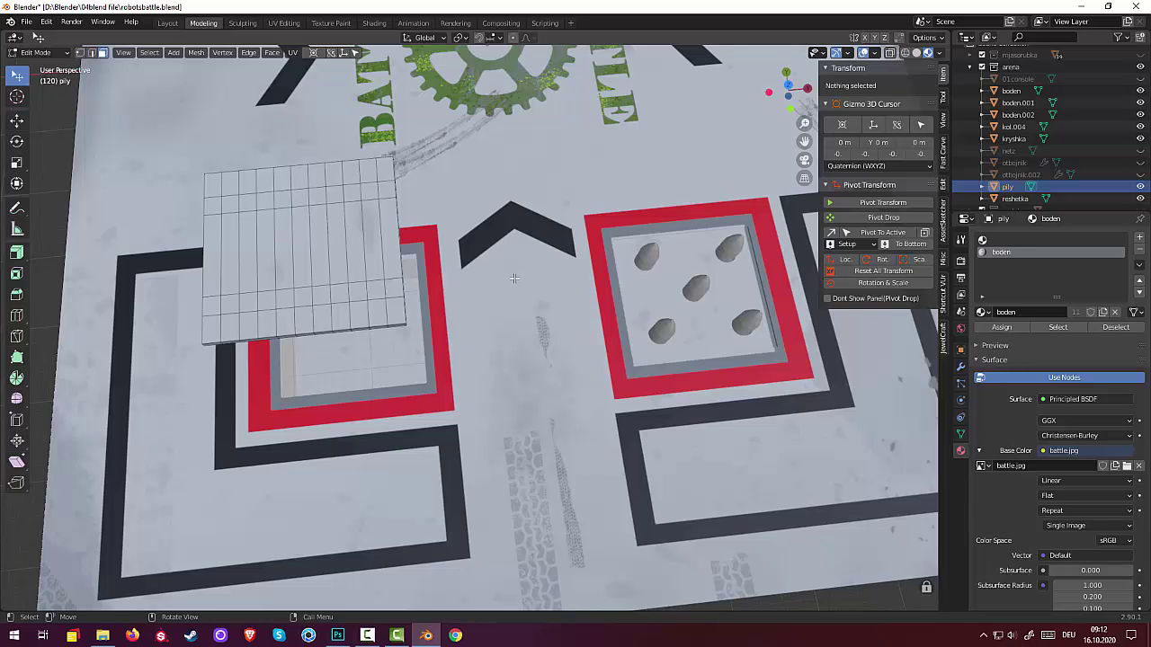
Step: In edge select mode, select a pair of crosswise edge loops and spread them apart along Y
{"action": "middle_click_drag", "start_coordinate": [515, 279], "coordinate": [358, 286]}
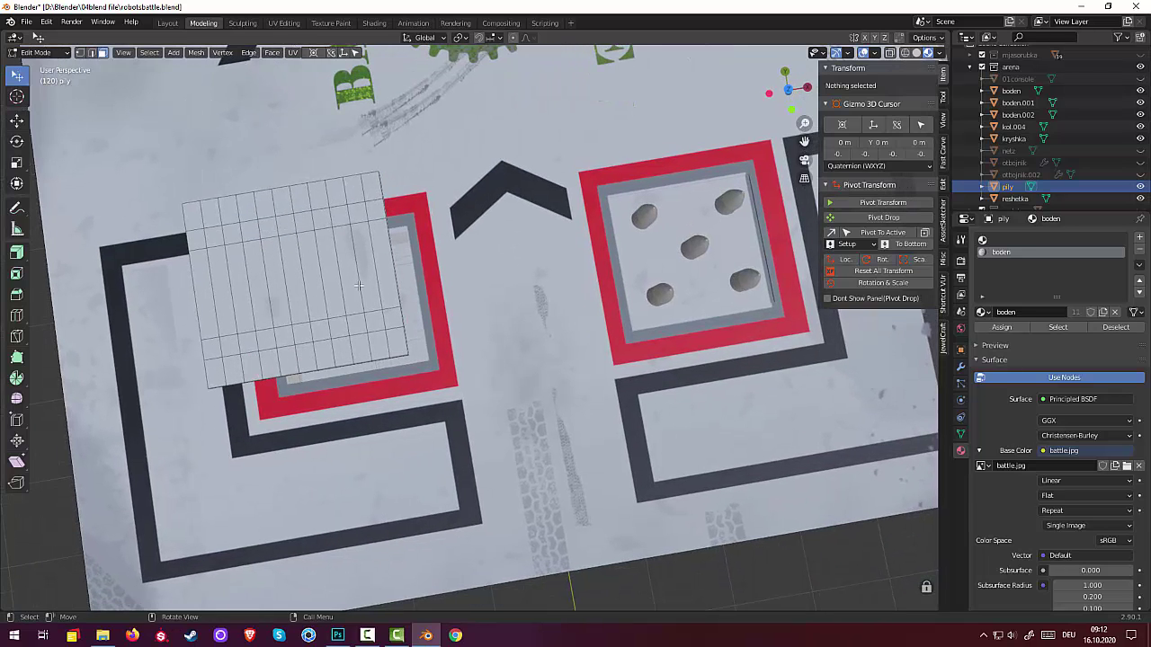
{"action": "left_click", "coordinate": [269, 218]}
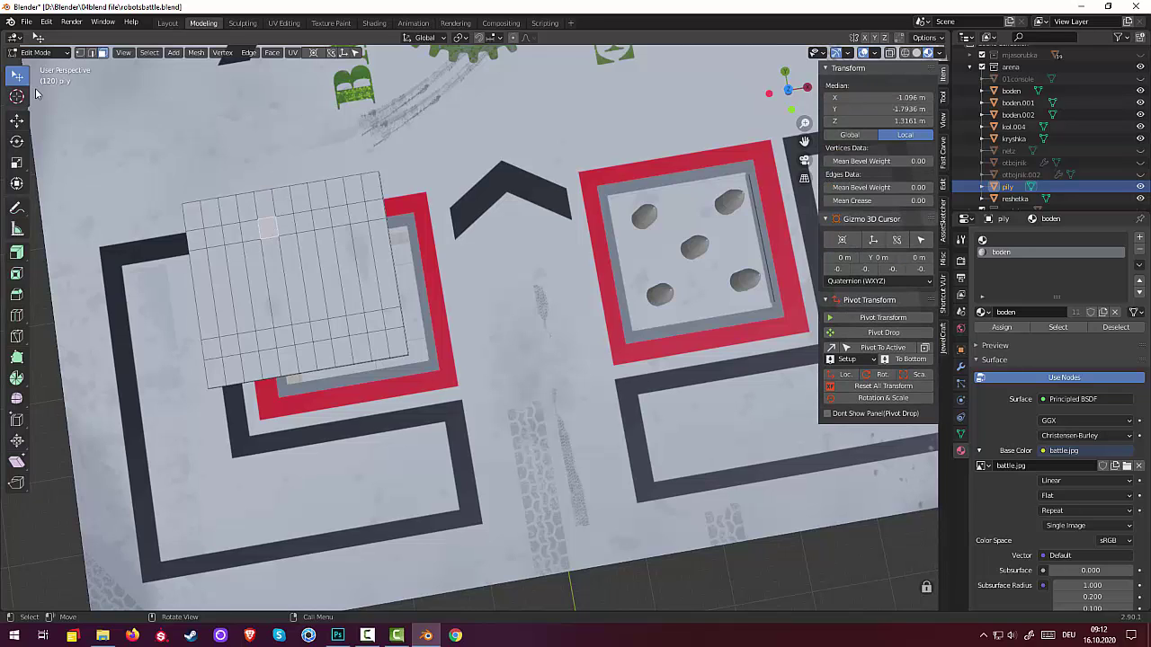
{"action": "left_click", "coordinate": [91, 52]}
{"action": "left_click", "coordinate": [288, 213]}
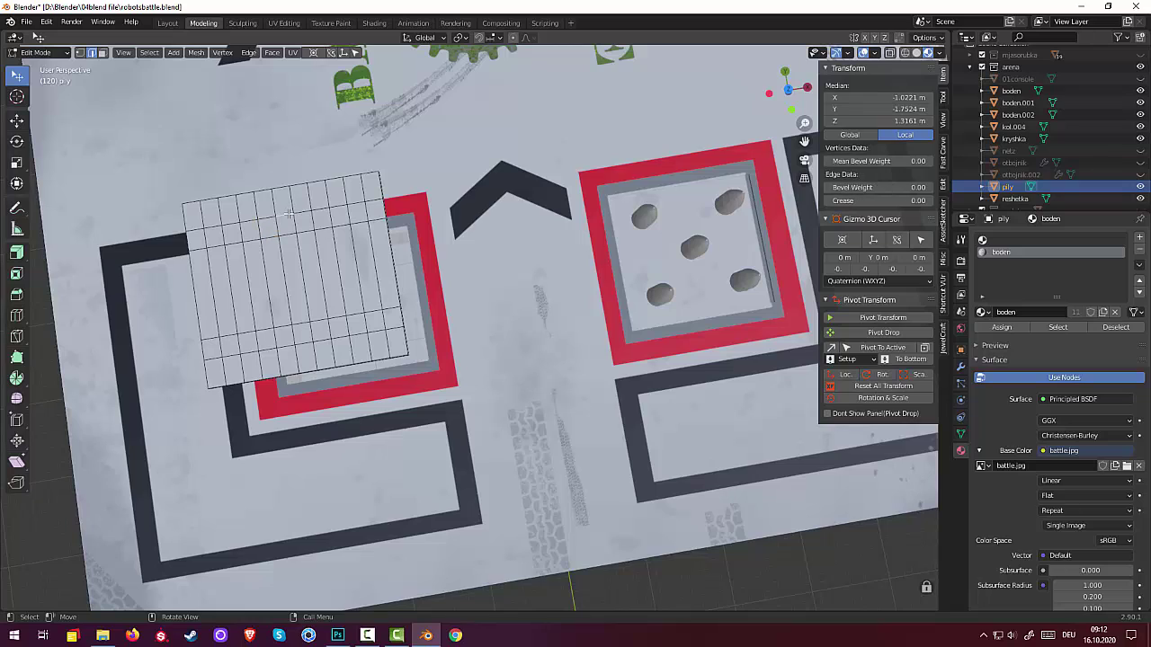
{"action": "left_click", "coordinate": [289, 213], "text": "alt"}
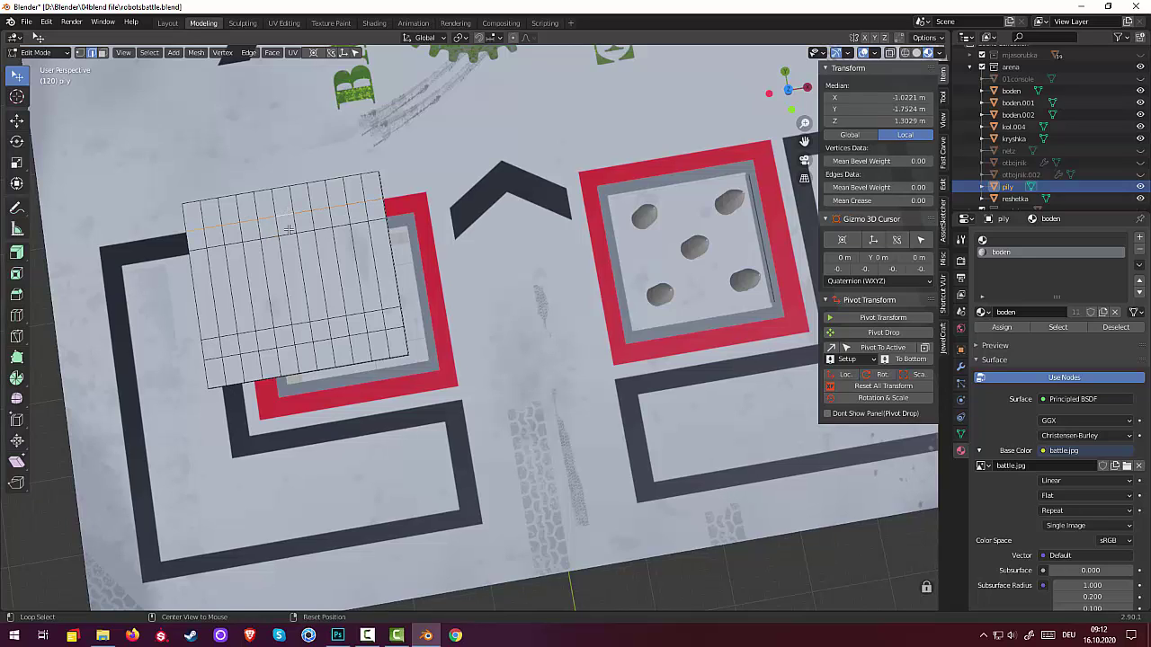
{"action": "left_click", "coordinate": [290, 231], "text": "alt"}
{"action": "left_click", "coordinate": [324, 320], "text": "alt+shift"}
{"action": "left_click", "coordinate": [326, 339], "text": "alt+shift"}
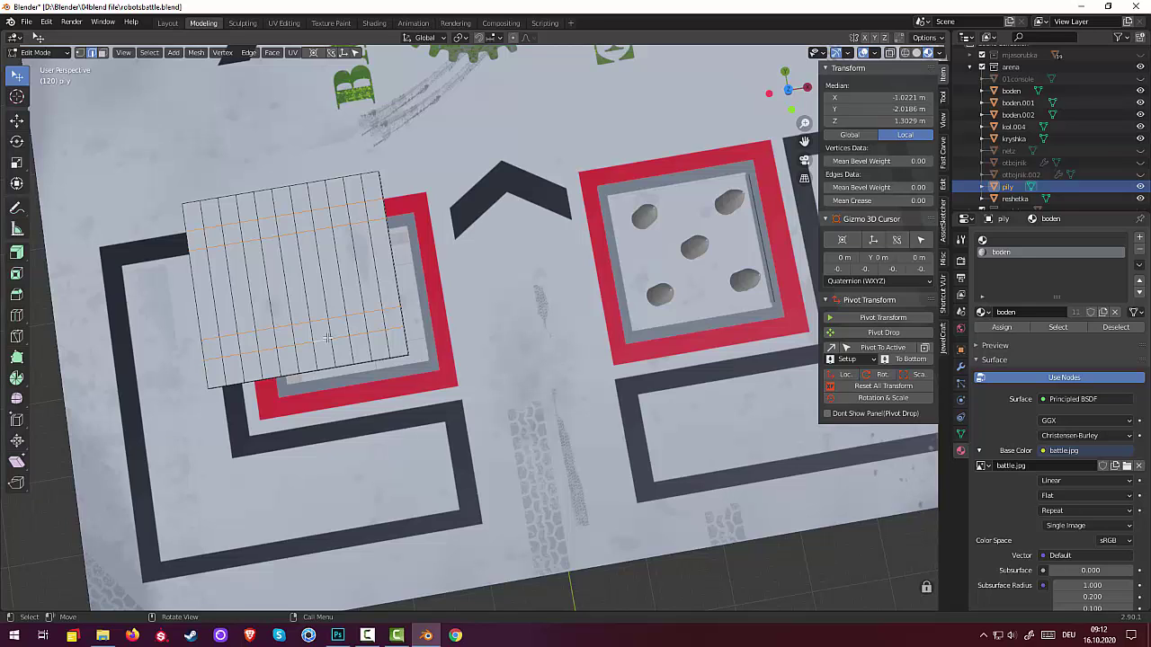
{"action": "key", "text": "s"}
{"action": "key", "text": "y"}
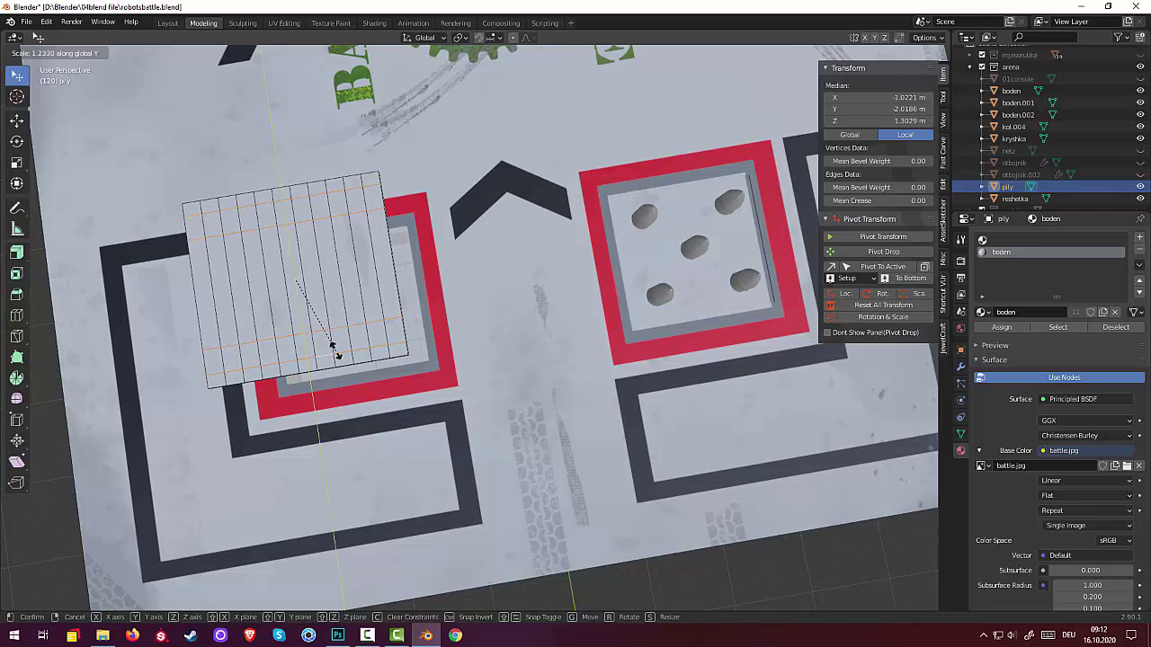
{"action": "left_click", "coordinate": [332, 346]}
Step: Spread another pair of crosswise edge loops along Y by a factor of 1.110
{"action": "left_click", "coordinate": [304, 220]}
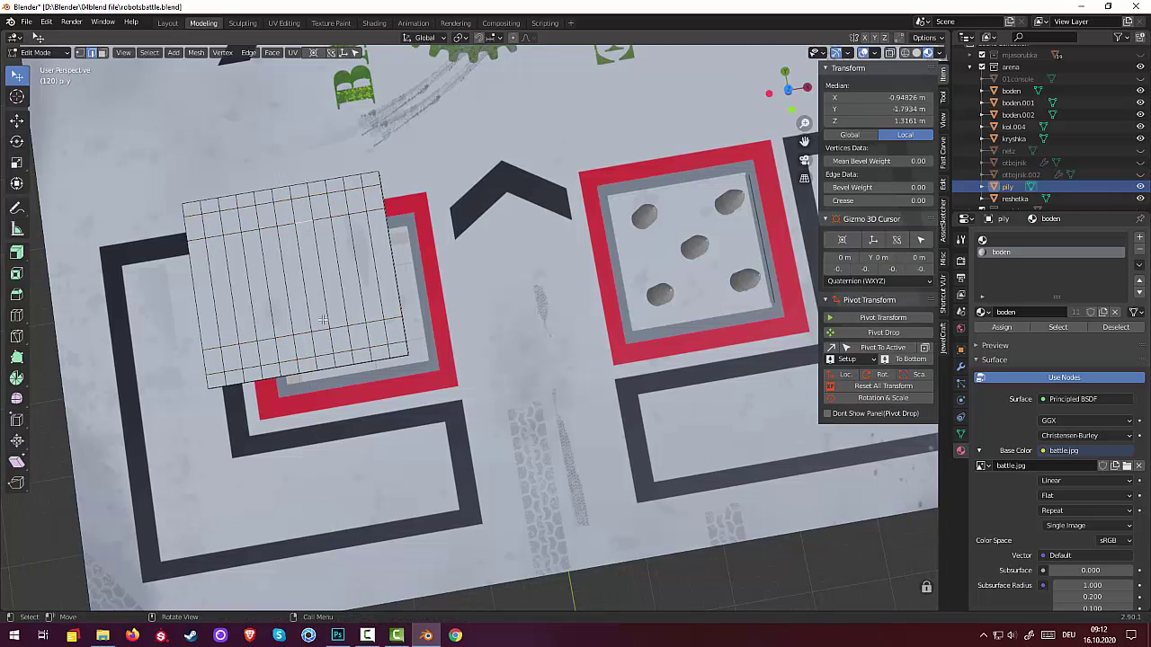
{"action": "left_click", "coordinate": [304, 221], "text": "alt"}
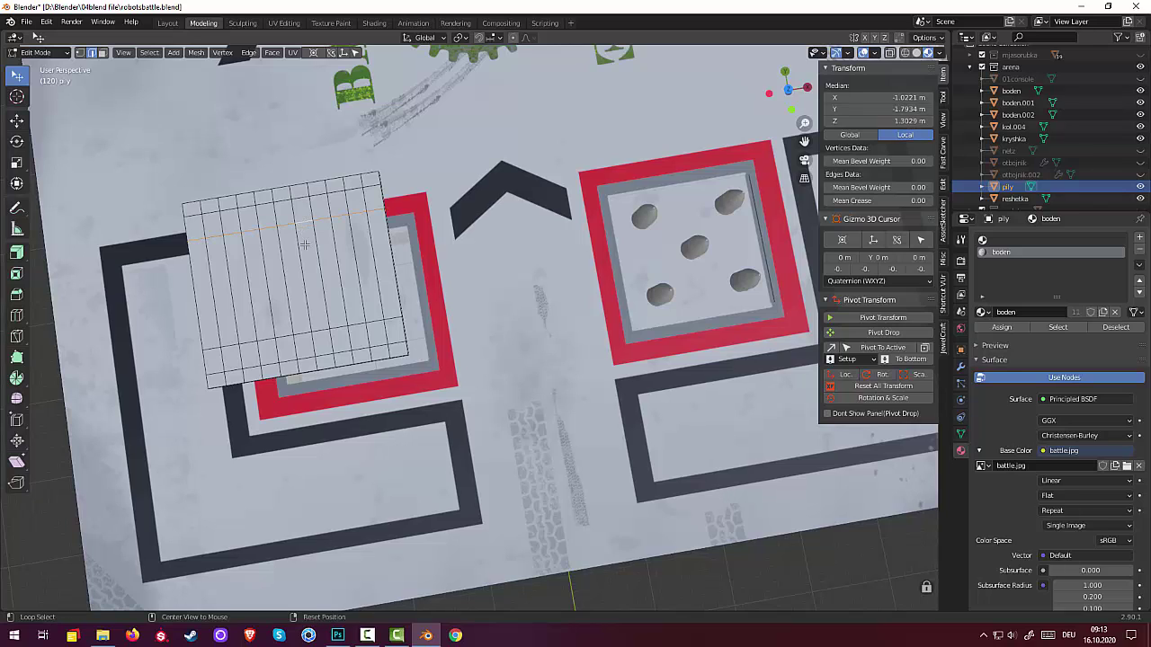
{"action": "left_click", "coordinate": [327, 331], "text": "alt+shift"}
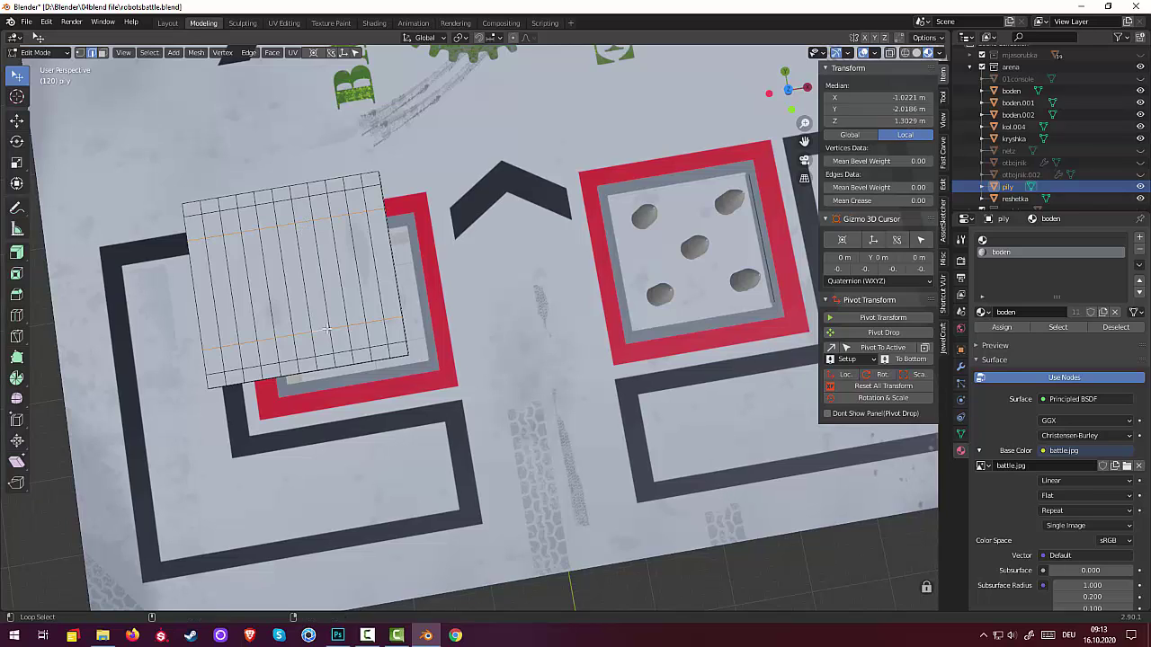
{"action": "key", "text": "s"}
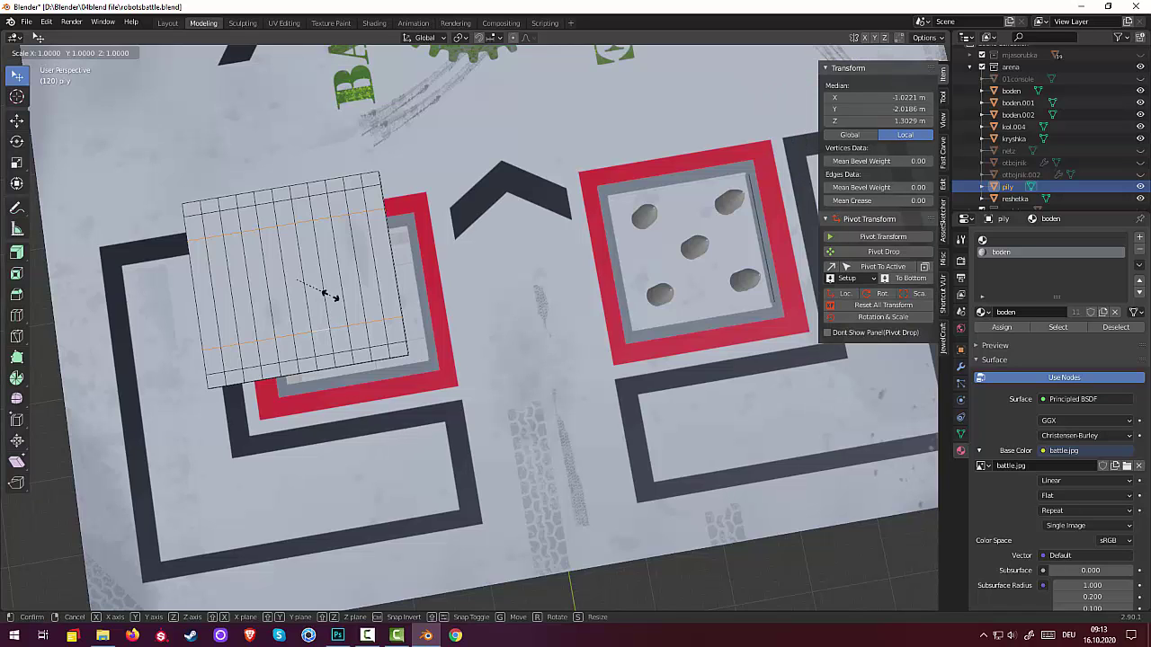
{"action": "key", "text": "y"}
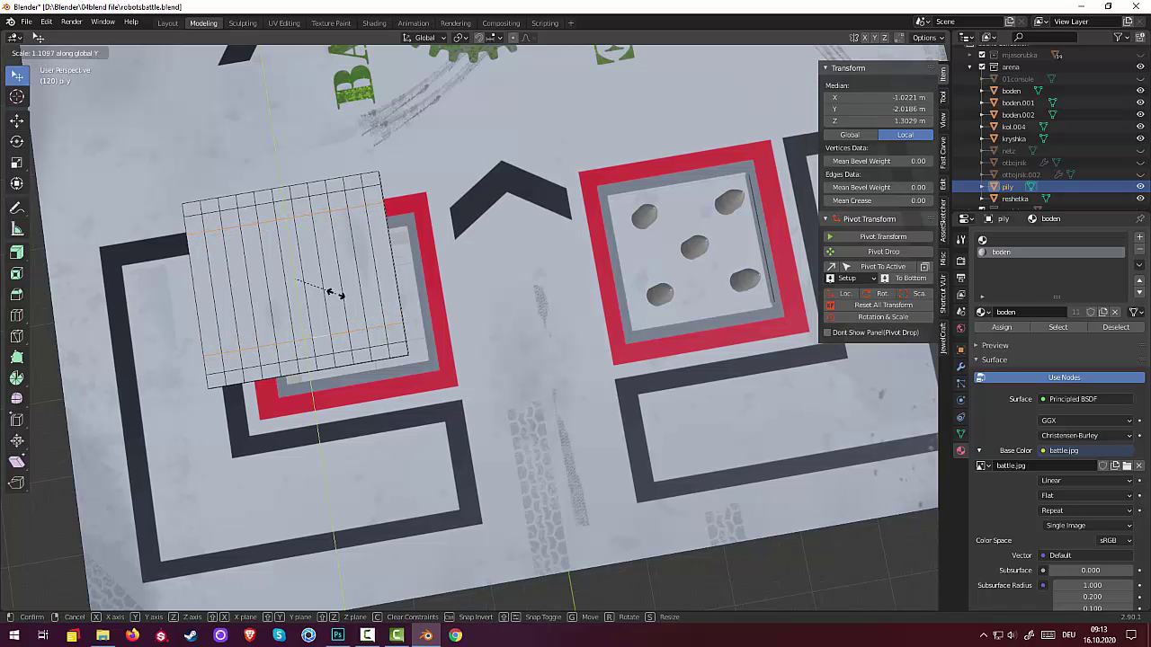
{"action": "left_click", "coordinate": [334, 293]}
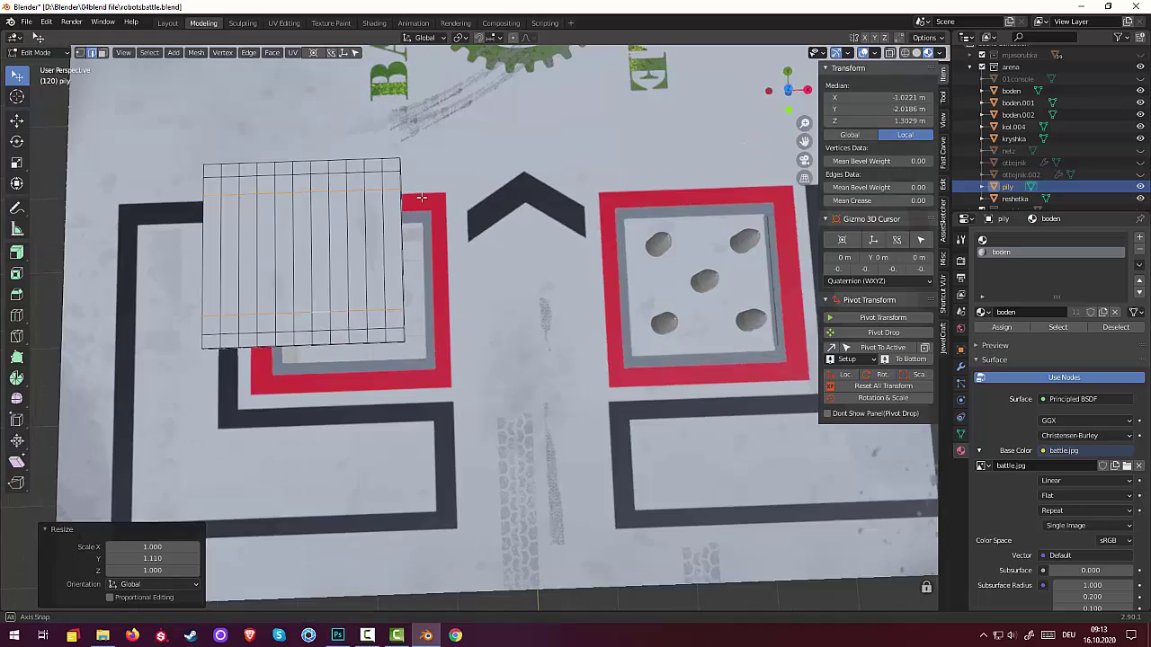
{"action": "middle_click_drag", "start_coordinate": [442, 213], "coordinate": [207, 74]}
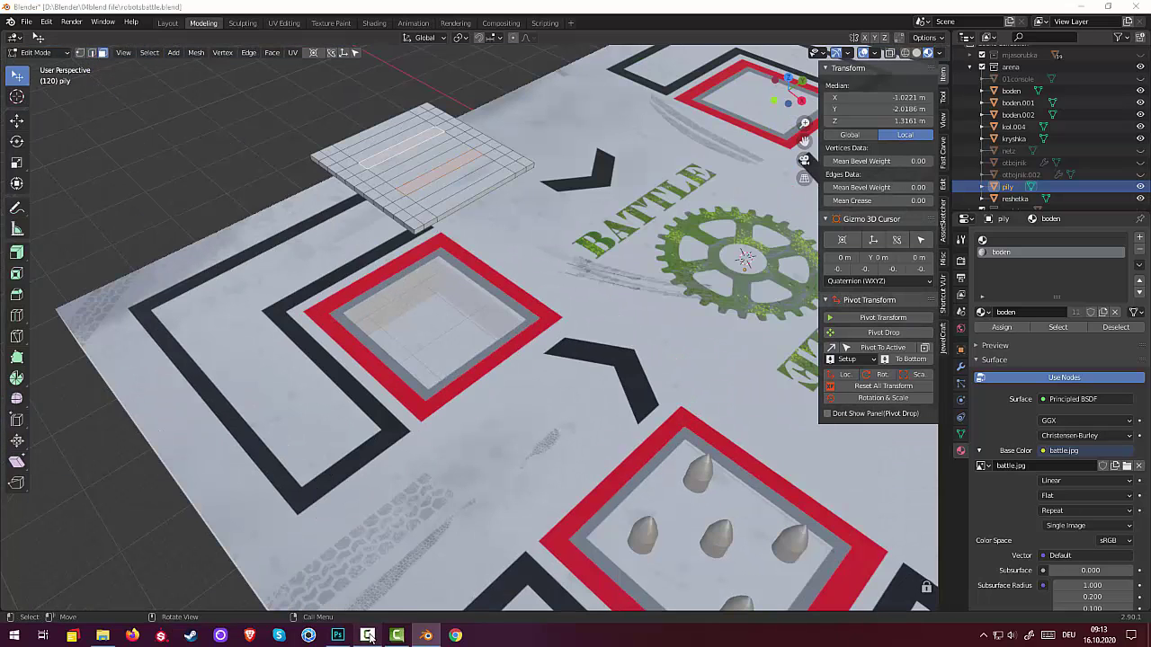
Step: Bridge two selected face strips with Bridge Edge Loops (Open Loop, Blend Path), then deselect all
{"action": "left_click", "coordinate": [426, 635]}
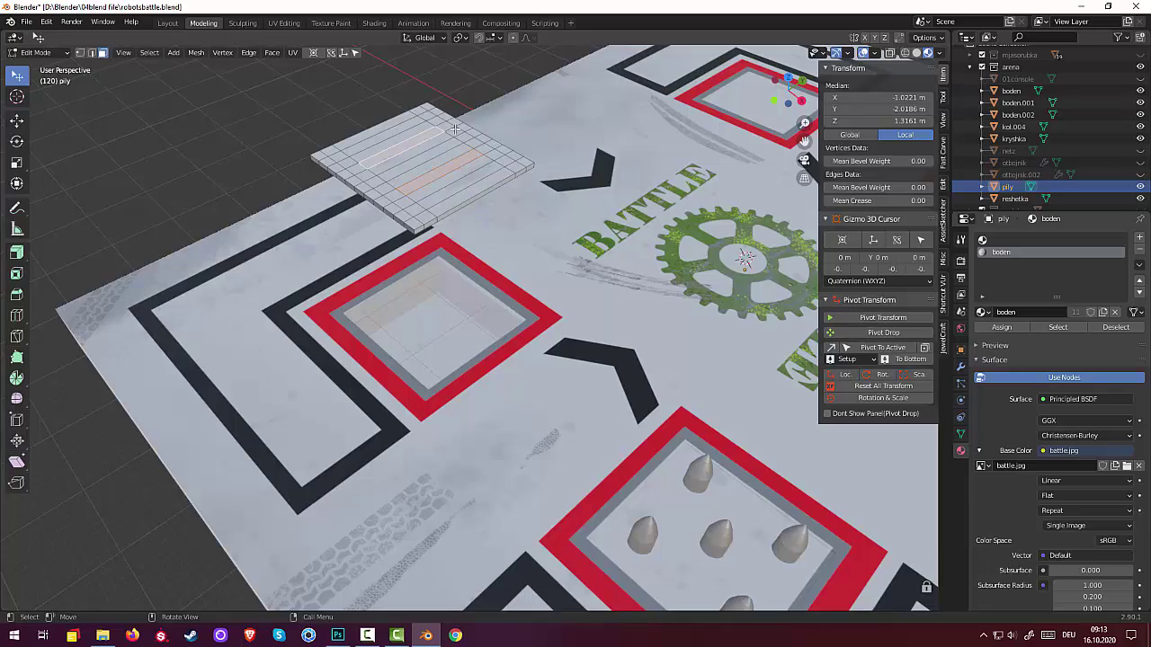
{"action": "middle_click_drag", "start_coordinate": [455, 129], "coordinate": [426, 58]}
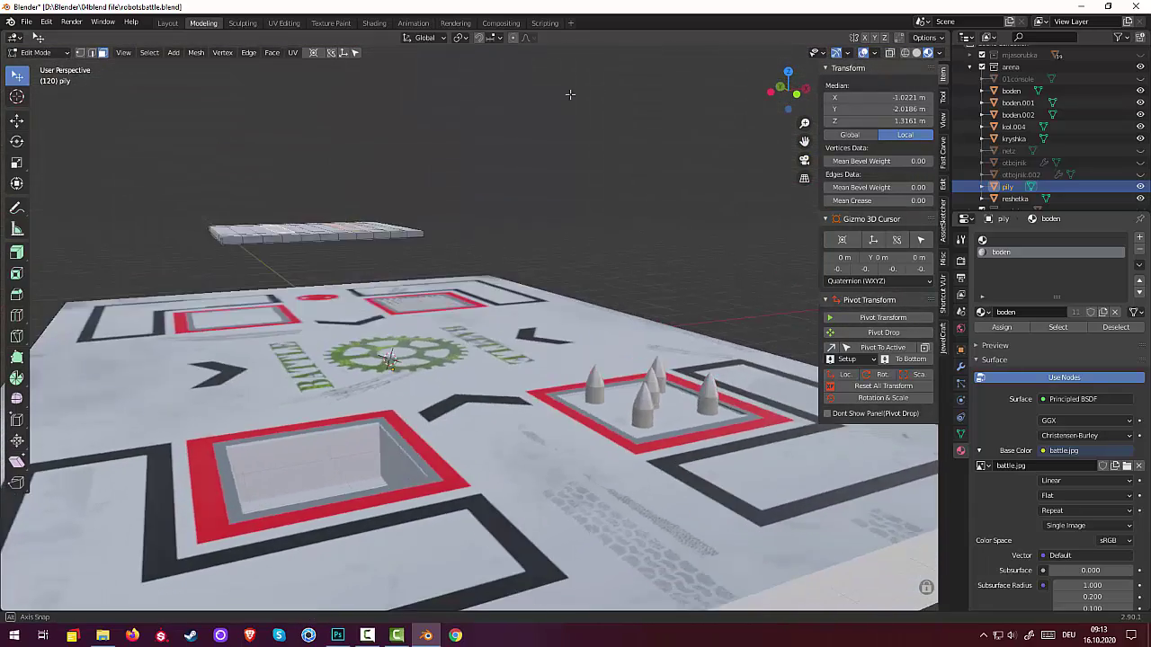
{"action": "mouse_move", "coordinate": [425, 59]}
{"action": "middle_mouse_down"}
{"action": "mouse_move", "coordinate": [585, 83]}
{"action": "mouse_move", "coordinate": [596, 72]}
{"action": "mouse_move", "coordinate": [575, 103]}
{"action": "mouse_move", "coordinate": [570, 154]}
{"action": "mouse_move", "coordinate": [353, 173]}
{"action": "middle_mouse_up"}
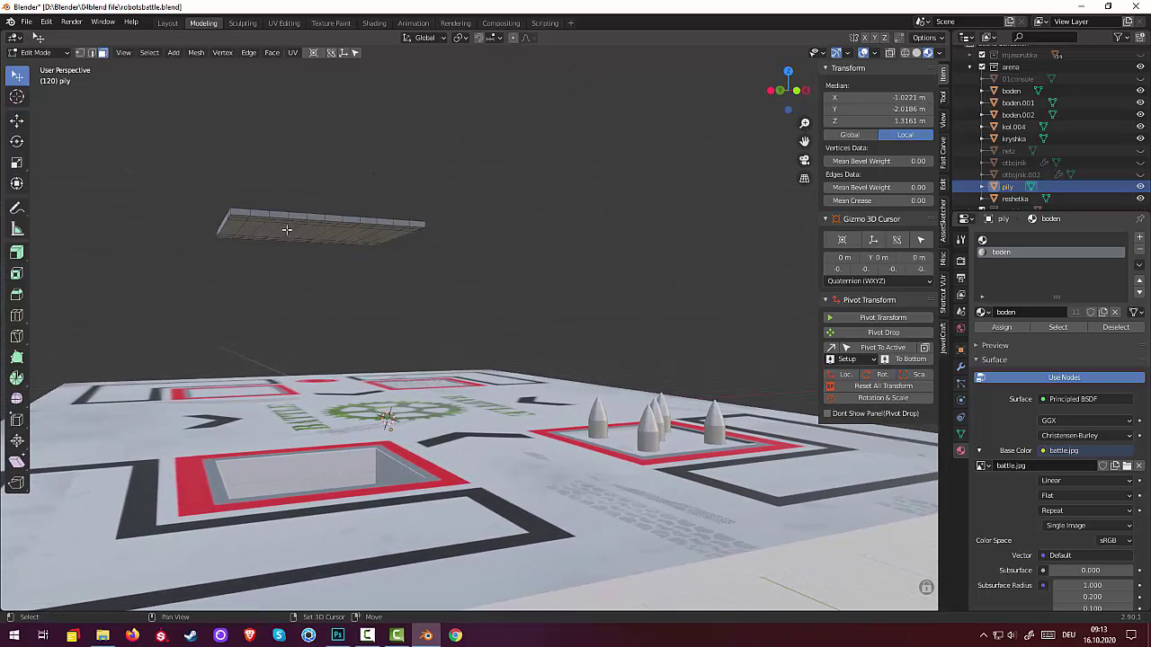
{"action": "left_click", "coordinate": [285, 231]}
{"action": "mouse_move", "coordinate": [421, 231]}
{"action": "middle_mouse_down"}
{"action": "mouse_move", "coordinate": [409, 269]}
{"action": "mouse_move", "coordinate": [369, 243]}
{"action": "mouse_move", "coordinate": [359, 255]}
{"action": "middle_mouse_up"}
{"action": "left_click", "coordinate": [360, 255], "text": "shift"}
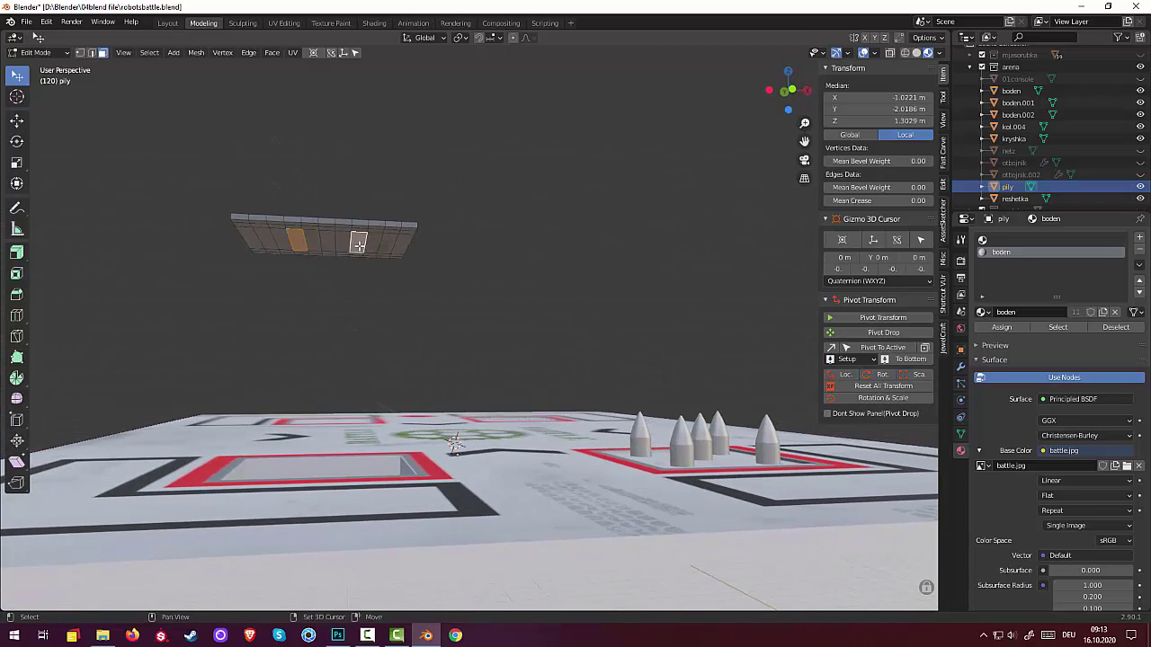
{"action": "middle_click_drag", "start_coordinate": [470, 224], "coordinate": [320, 152]}
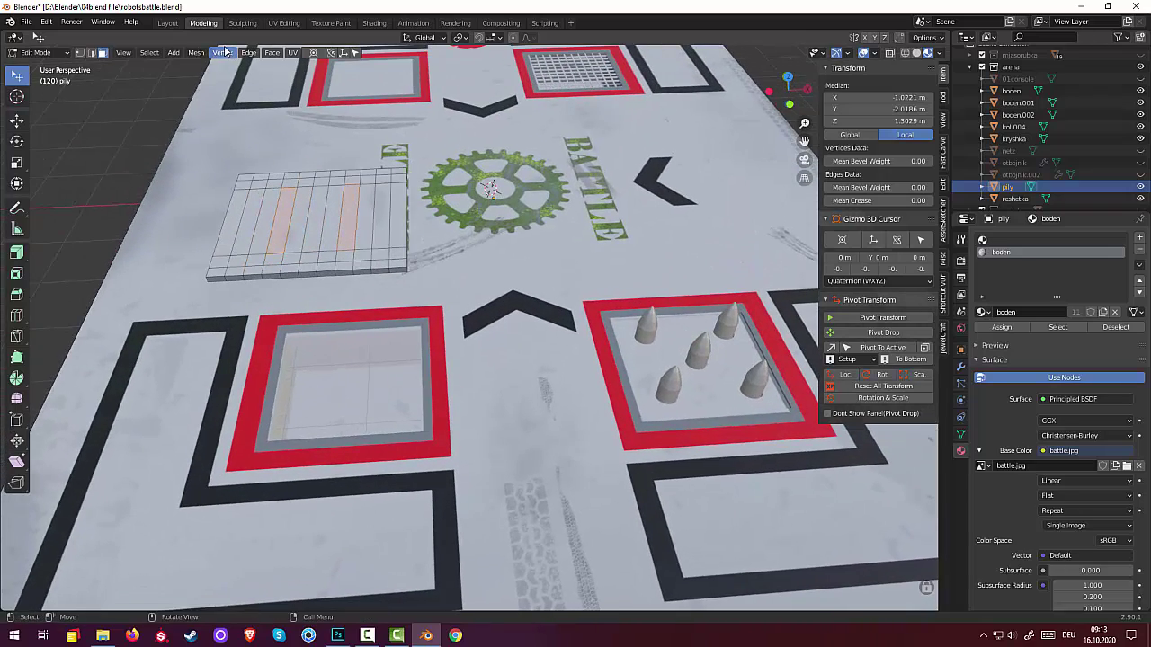
{"action": "left_click", "coordinate": [272, 55]}
{"action": "left_click", "coordinate": [278, 99]}
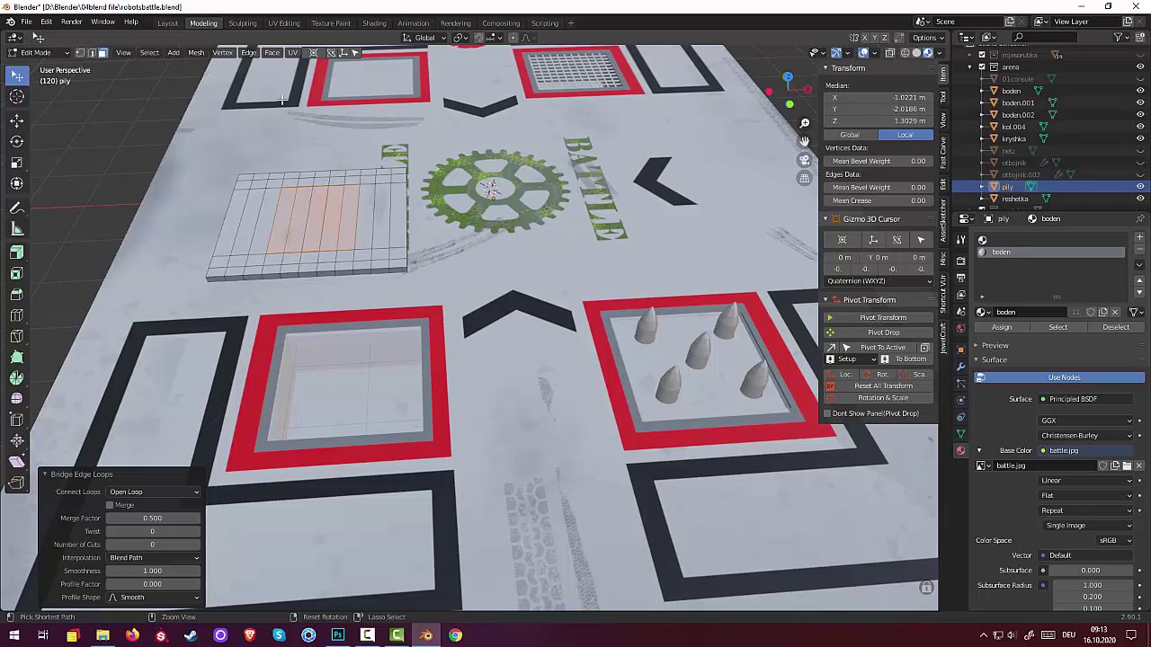
{"action": "mouse_move", "coordinate": [369, 144]}
{"action": "middle_mouse_down"}
{"action": "mouse_move", "coordinate": [431, 111]}
{"action": "mouse_move", "coordinate": [419, 92]}
{"action": "mouse_move", "coordinate": [440, 72]}
{"action": "mouse_move", "coordinate": [486, 111]}
{"action": "mouse_move", "coordinate": [494, 164]}
{"action": "mouse_move", "coordinate": [461, 237]}
{"action": "mouse_move", "coordinate": [339, 210]}
{"action": "middle_mouse_up"}
{"action": "key", "text": "alt+a"}
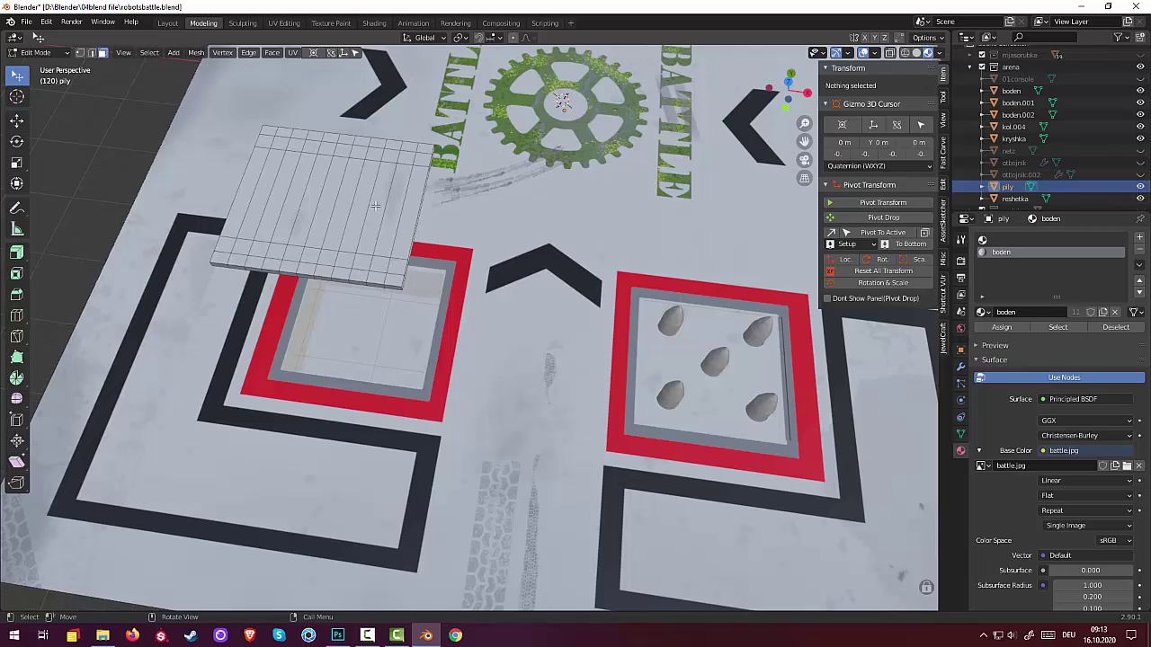
Step: Select two columns of faces on the grate and bridge their edge loops
{"action": "left_click", "coordinate": [357, 200], "text": "alt"}
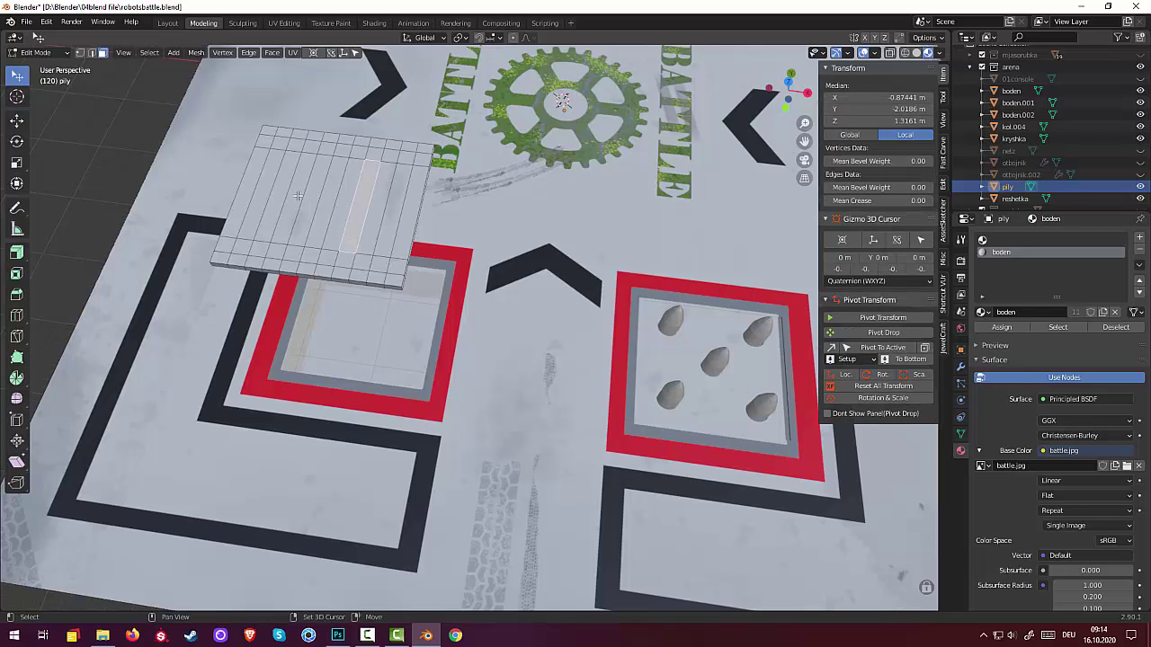
{"action": "left_click", "coordinate": [298, 196], "text": "alt"}
{"action": "mouse_move", "coordinate": [410, 220]}
{"action": "middle_mouse_down"}
{"action": "mouse_move", "coordinate": [403, 145]}
{"action": "mouse_move", "coordinate": [419, 113]}
{"action": "mouse_move", "coordinate": [437, 159]}
{"action": "mouse_move", "coordinate": [375, 212]}
{"action": "middle_mouse_up"}
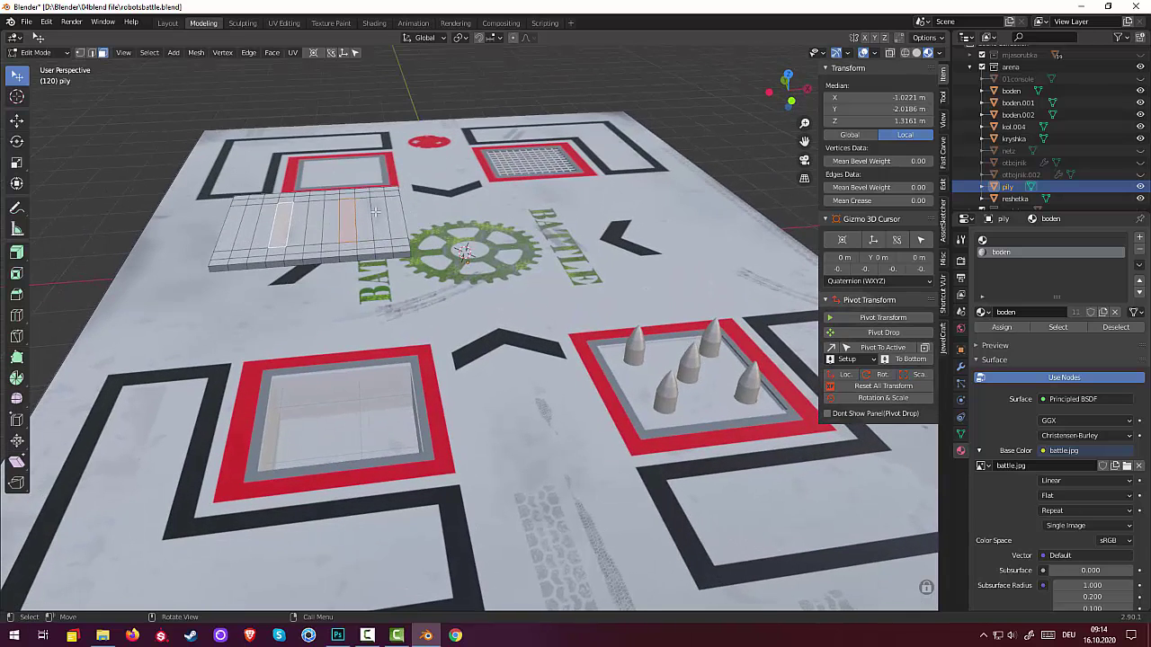
{"action": "middle_click_drag", "start_coordinate": [281, 234], "coordinate": [296, 240]}
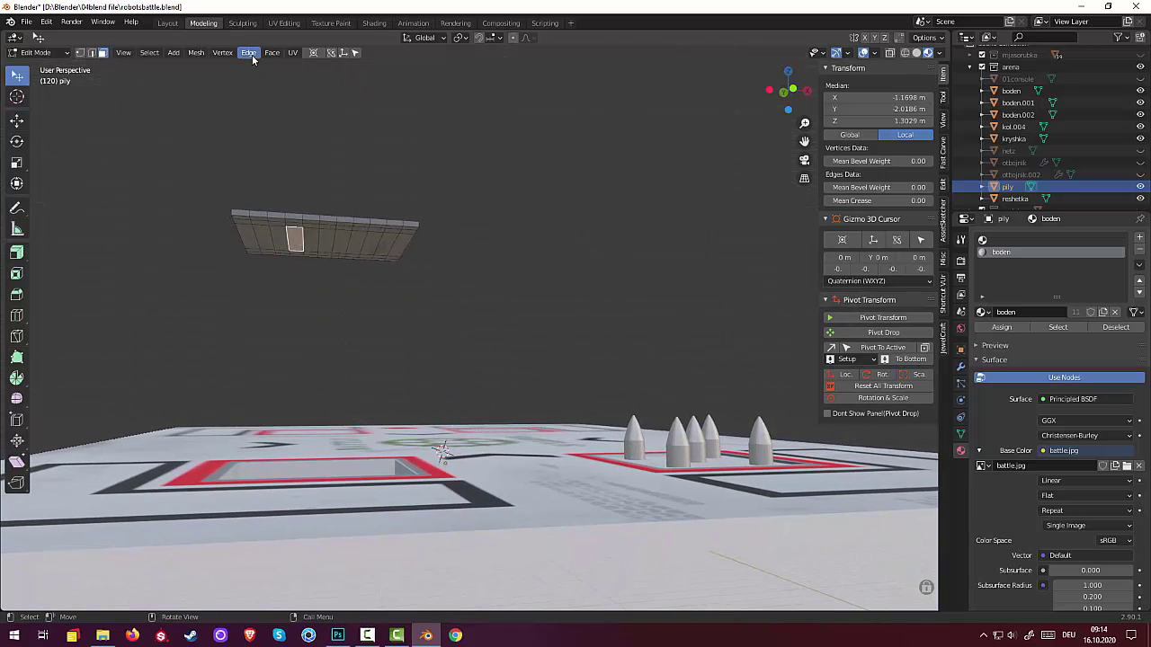
{"action": "left_click", "coordinate": [248, 52]}
{"action": "left_click", "coordinate": [268, 106]}
{"action": "mouse_move", "coordinate": [270, 108]}
{"action": "middle_mouse_down"}
{"action": "mouse_move", "coordinate": [363, 247]}
{"action": "mouse_move", "coordinate": [446, 276]}
{"action": "middle_mouse_up"}
Step: Bridge another selected set of edge loops into a strip
{"action": "left_click", "coordinate": [345, 230]}
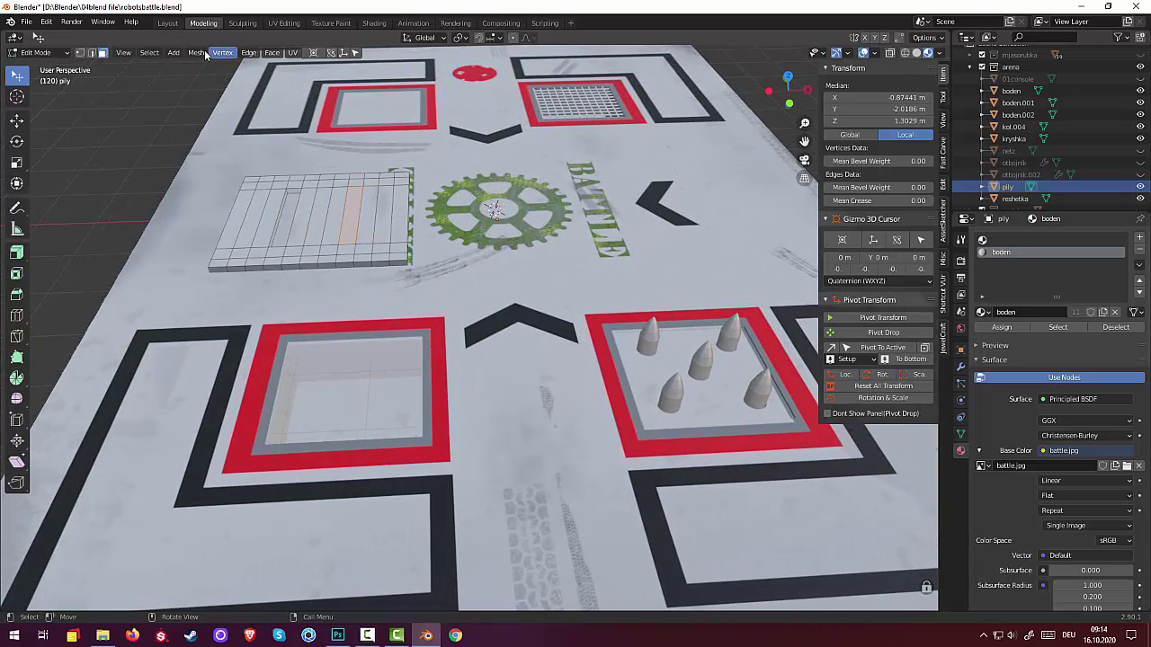
{"action": "left_click", "coordinate": [250, 54]}
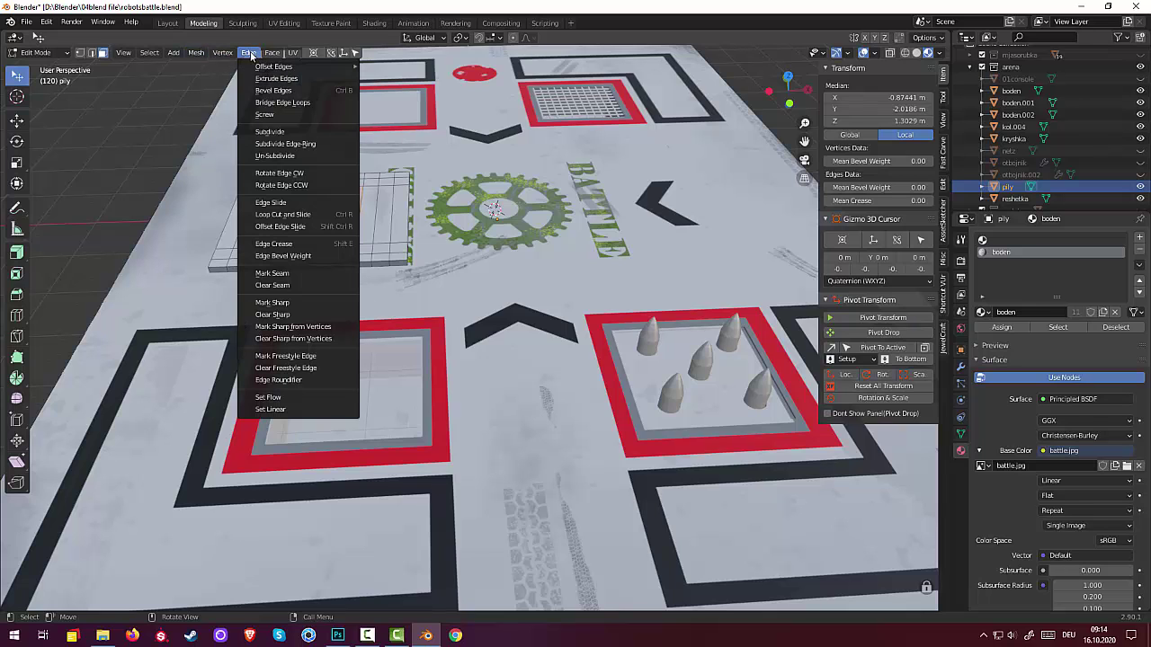
{"action": "left_click", "coordinate": [286, 102]}
{"action": "middle_click_drag", "start_coordinate": [429, 277], "coordinate": [394, 241]}
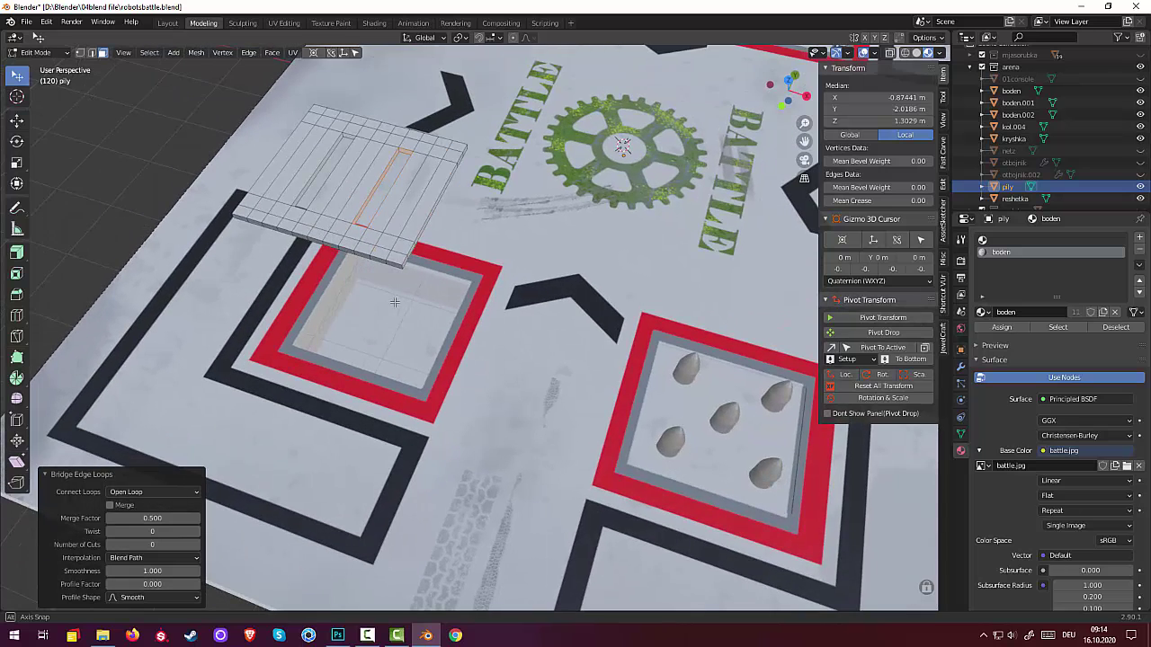
Step: Select the four long slat faces running across the grate
{"action": "left_click", "coordinate": [422, 146], "text": "alt+shift"}
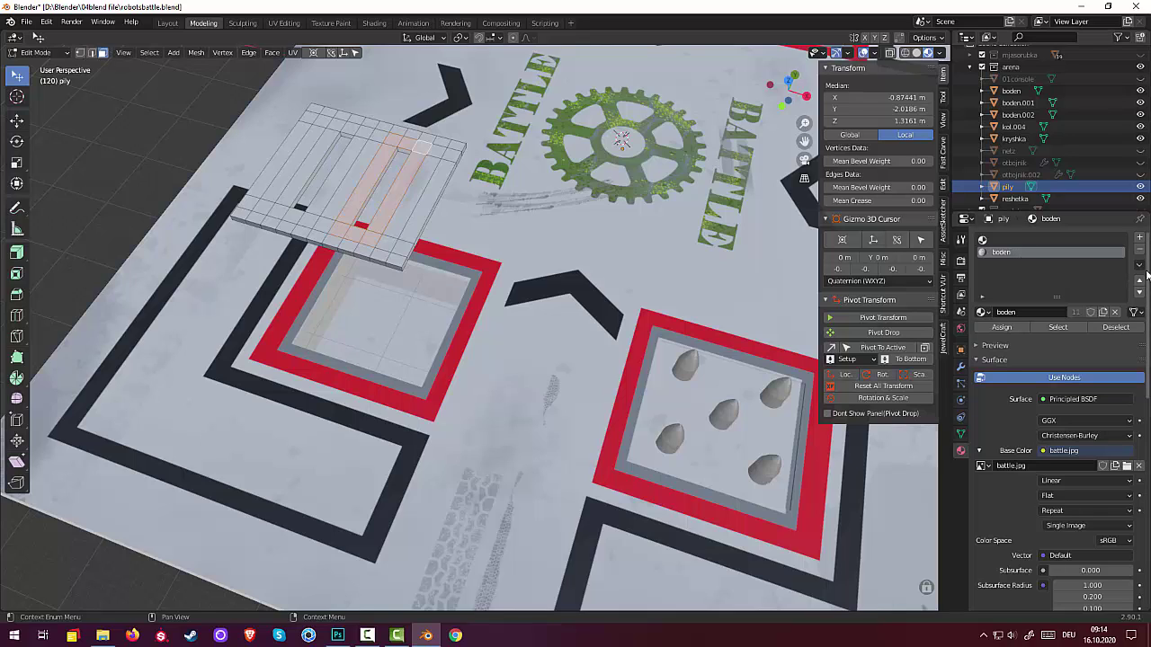
{"action": "left_click", "coordinate": [328, 198]}
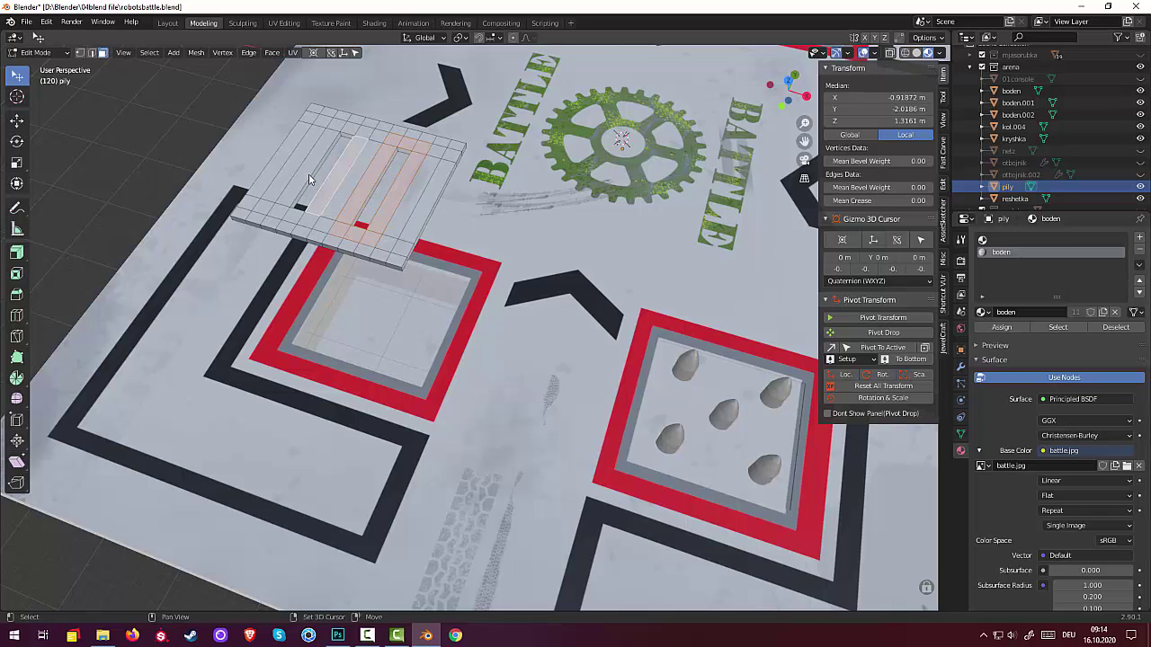
{"action": "left_click", "coordinate": [309, 176], "text": "shift"}
{"action": "left_click", "coordinate": [345, 130], "text": "shift"}
{"action": "left_click", "coordinate": [310, 225], "text": "shift"}
{"action": "left_click", "coordinate": [279, 213], "text": "shift"}
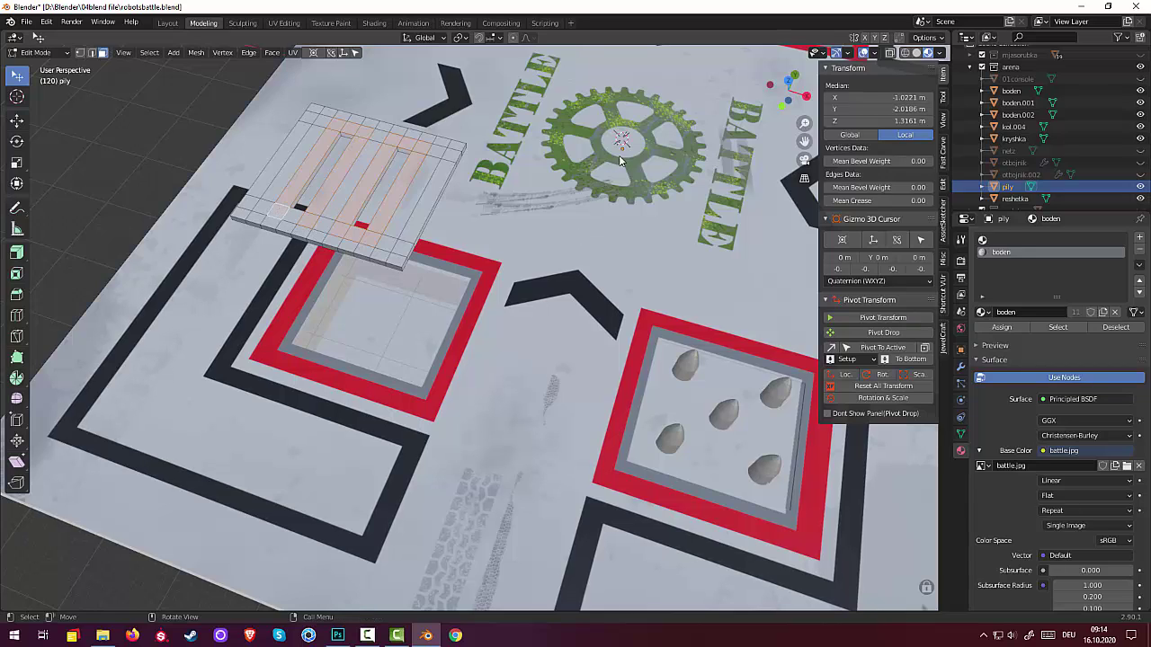
Step: Create a new material, eyedrop its base colour from the green gear, and assign it to the slats
{"action": "left_click", "coordinate": [295, 214], "text": "shift"}
{"action": "left_click", "coordinate": [1141, 239]}
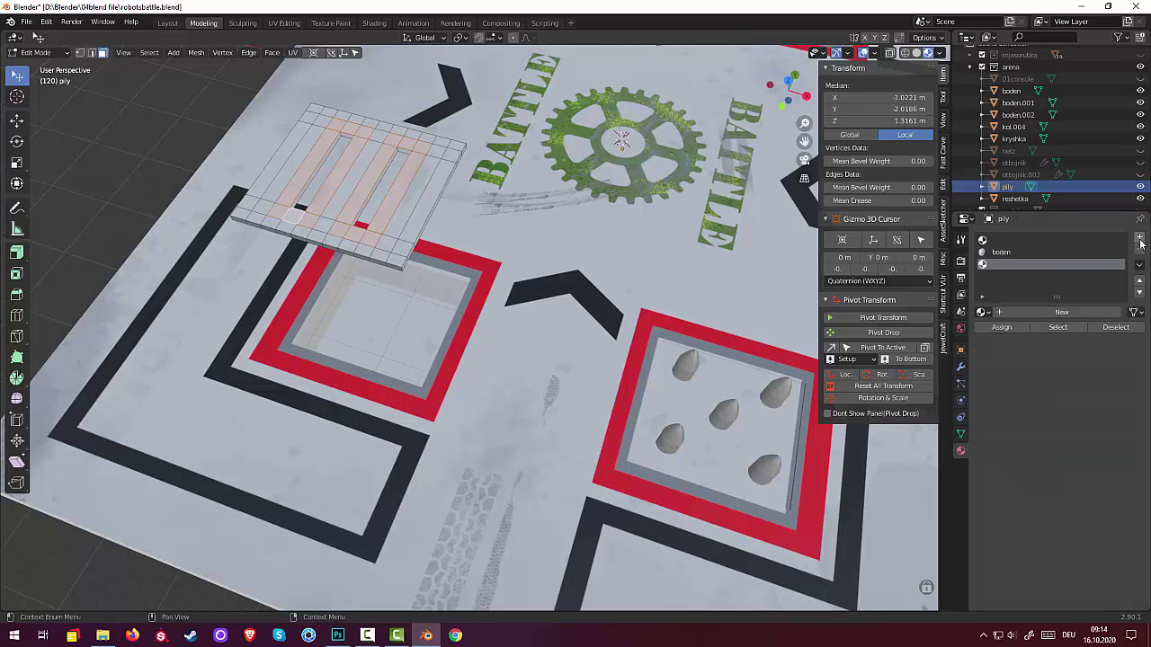
{"action": "left_click", "coordinate": [1054, 312]}
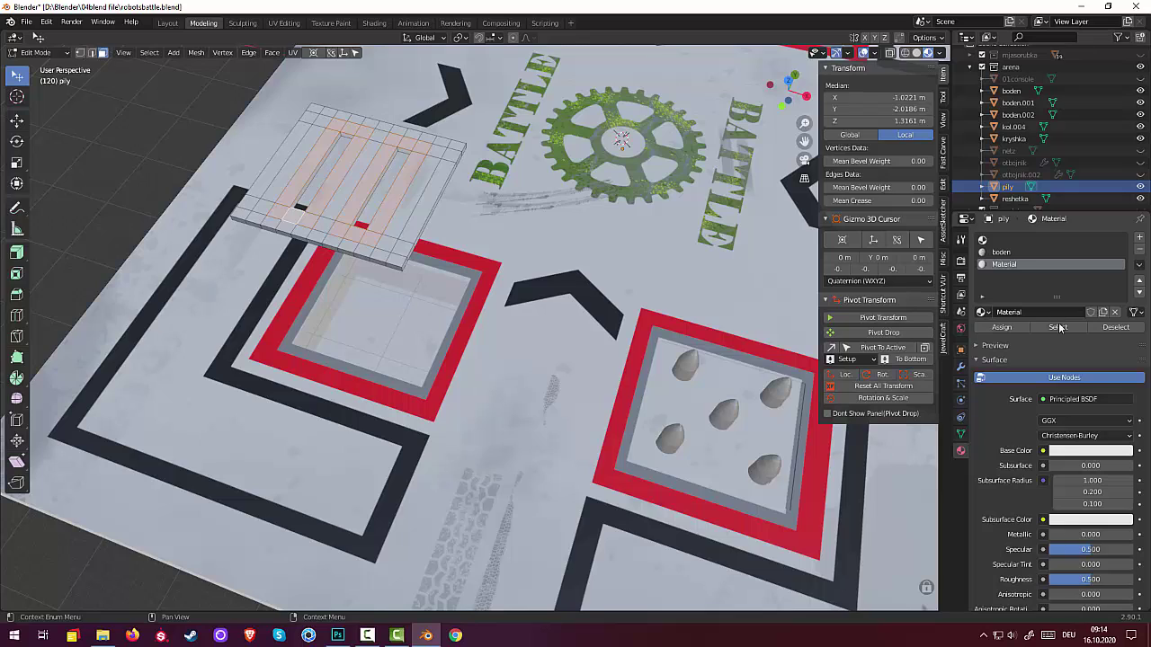
{"action": "left_click", "coordinate": [1070, 452]}
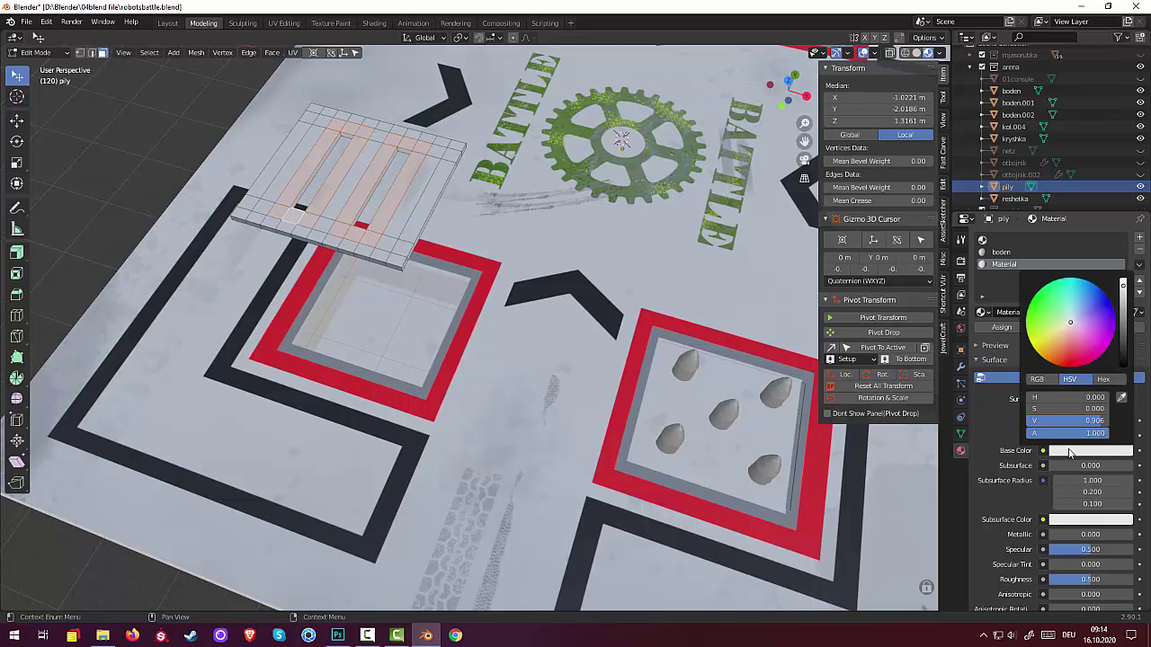
{"action": "left_click", "coordinate": [1122, 398]}
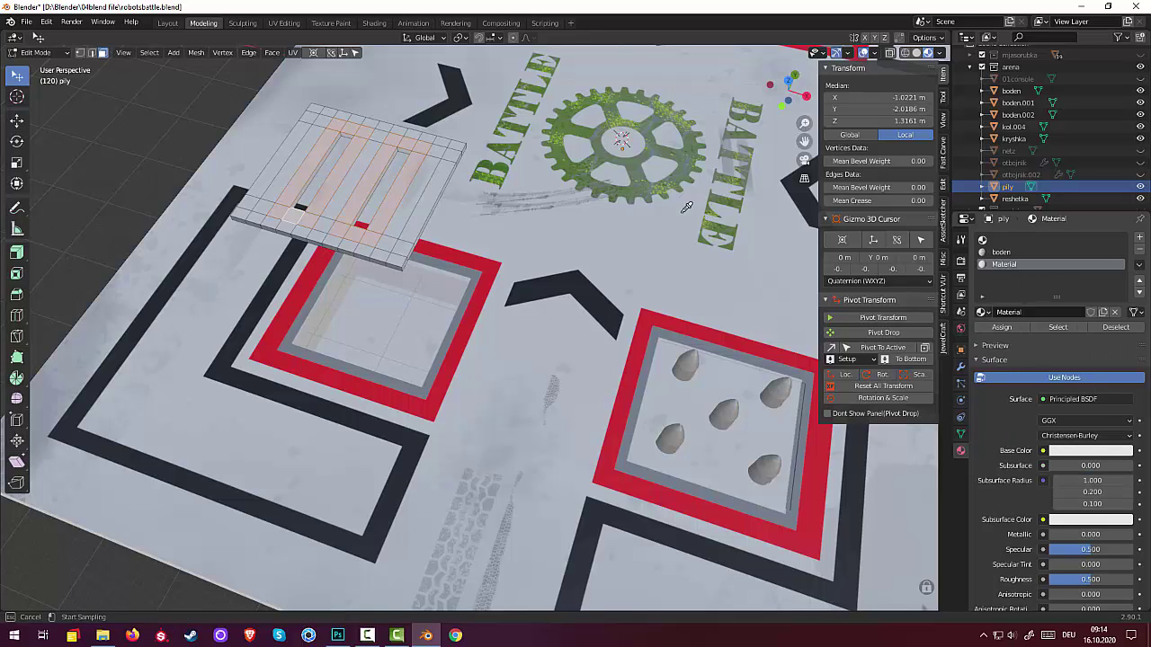
{"action": "left_click", "coordinate": [639, 164]}
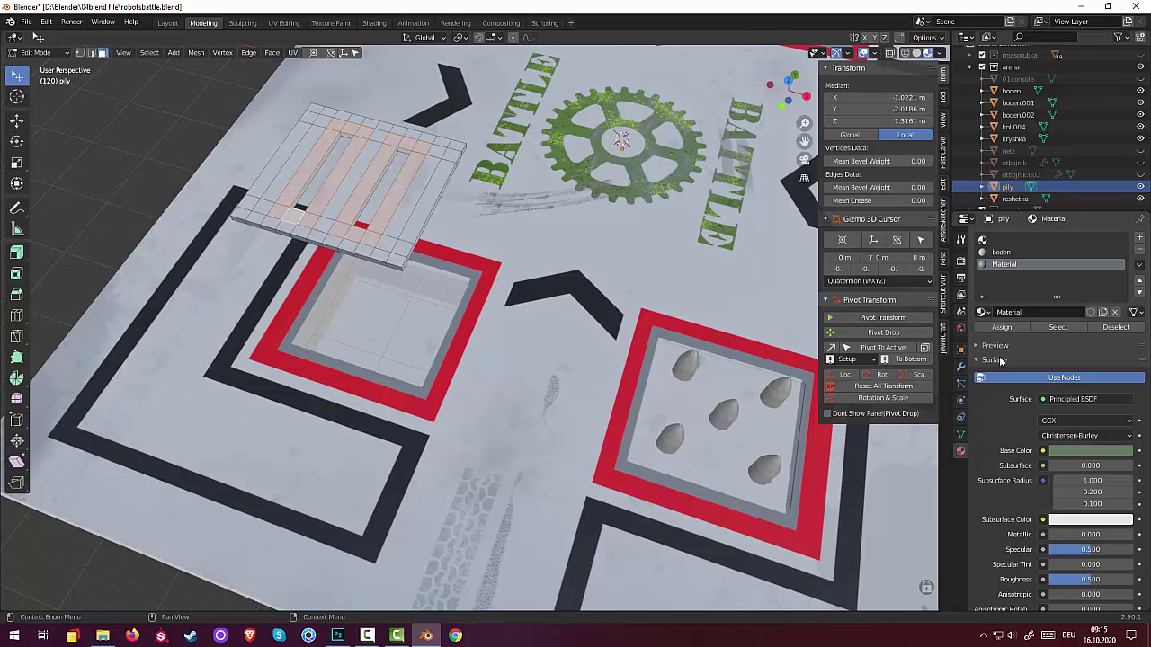
{"action": "left_click", "coordinate": [998, 329]}
{"action": "left_click", "coordinate": [491, 209]}
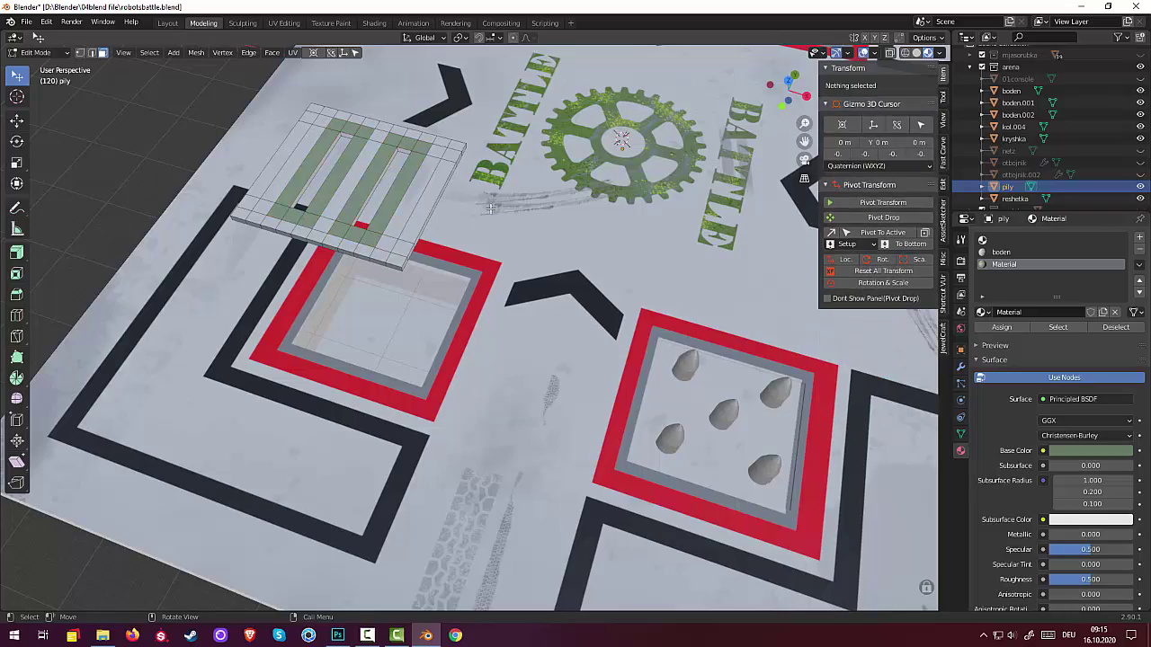
{"action": "scroll", "coordinate": [506, 220], "scroll_direction": "down", "scroll_amount": 6}
Step: Zoom out over the whole arena and switch back to Object Mode
{"action": "mouse_move", "coordinate": [506, 220]}
{"action": "middle_mouse_down"}
{"action": "mouse_move", "coordinate": [557, 177]}
{"action": "mouse_move", "coordinate": [779, 216]}
{"action": "mouse_move", "coordinate": [102, 61]}
{"action": "middle_mouse_up"}
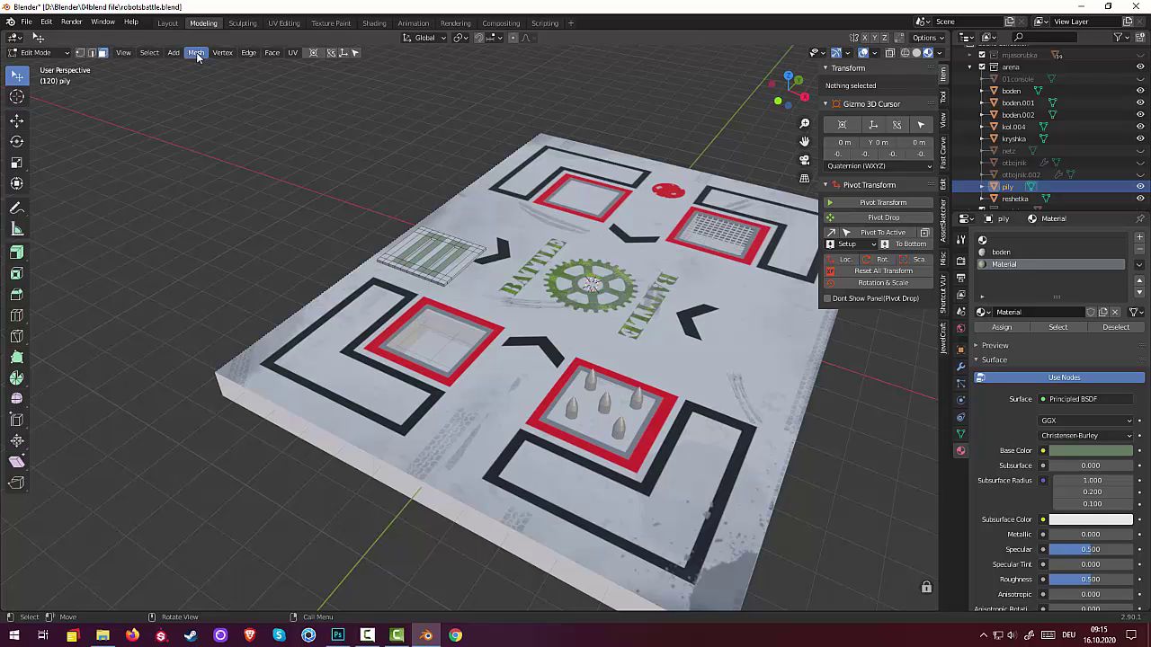
{"action": "mouse_move", "coordinate": [342, 129]}
{"action": "middle_mouse_down"}
{"action": "mouse_move", "coordinate": [402, 163]}
{"action": "mouse_move", "coordinate": [270, 144]}
{"action": "middle_mouse_up"}
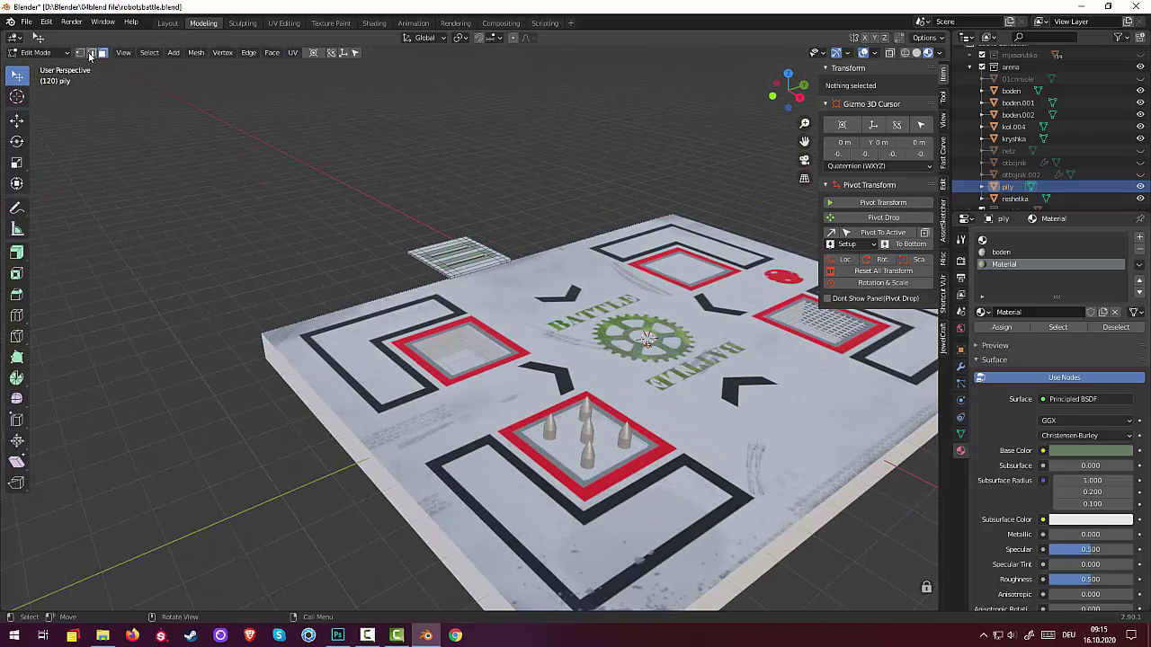
{"action": "left_click", "coordinate": [36, 52]}
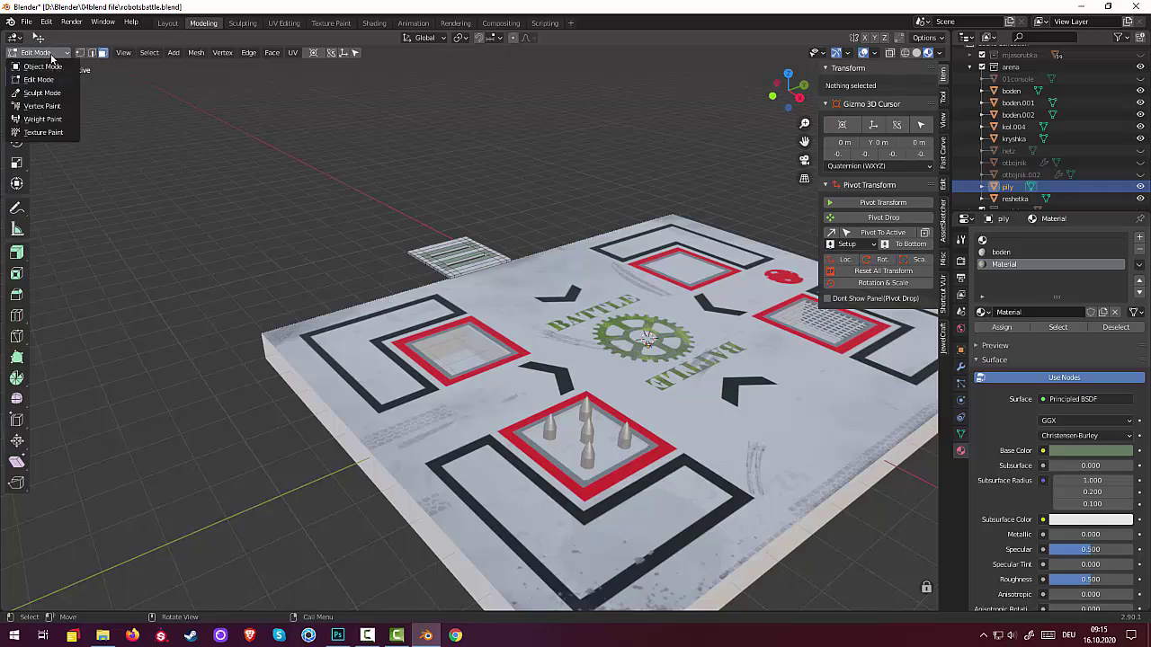
{"action": "left_click", "coordinate": [36, 66]}
{"action": "middle_click_drag", "start_coordinate": [400, 237], "coordinate": [456, 218]}
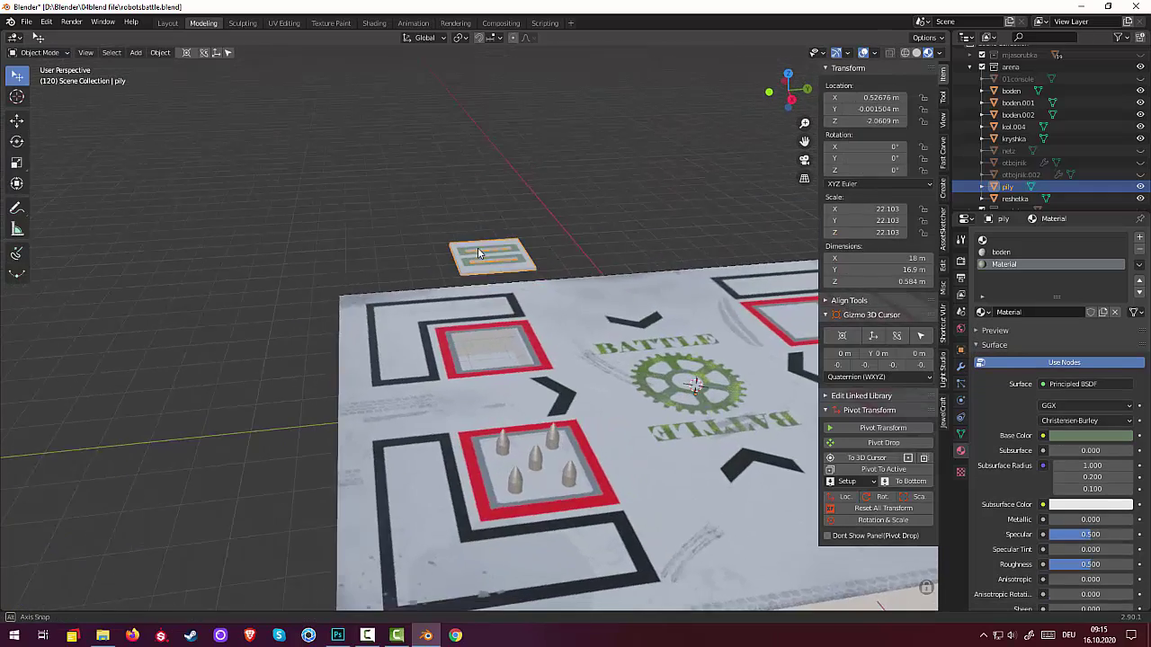
{"action": "middle_click_drag", "start_coordinate": [497, 253], "coordinate": [522, 286]}
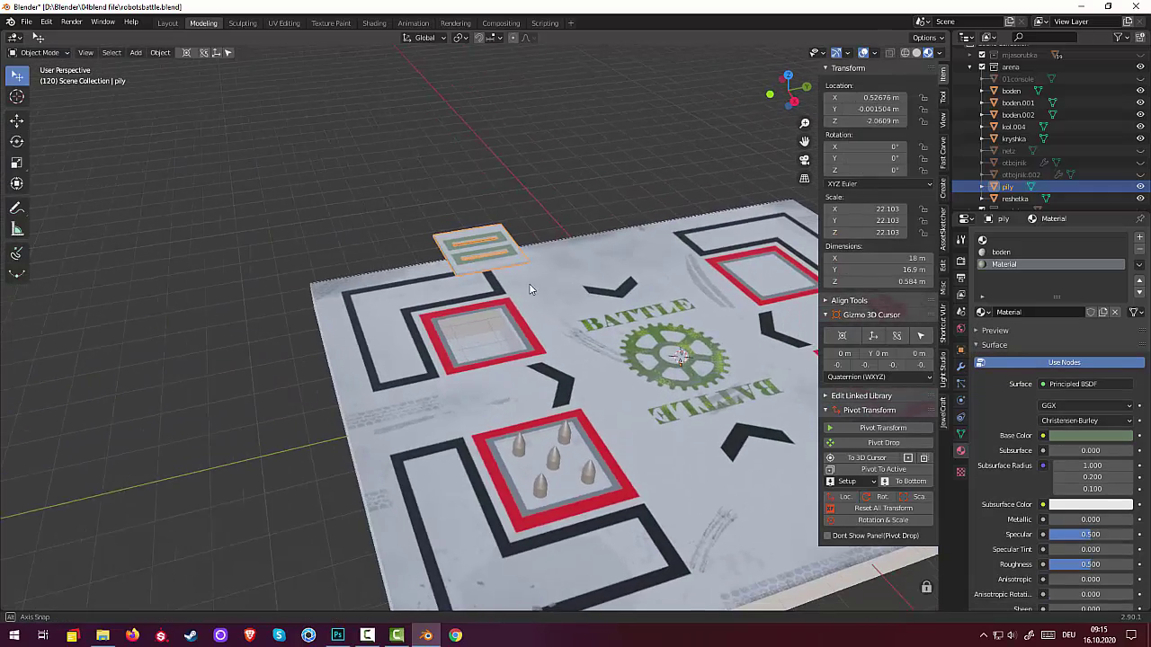
{"action": "left_click", "coordinate": [522, 287]}
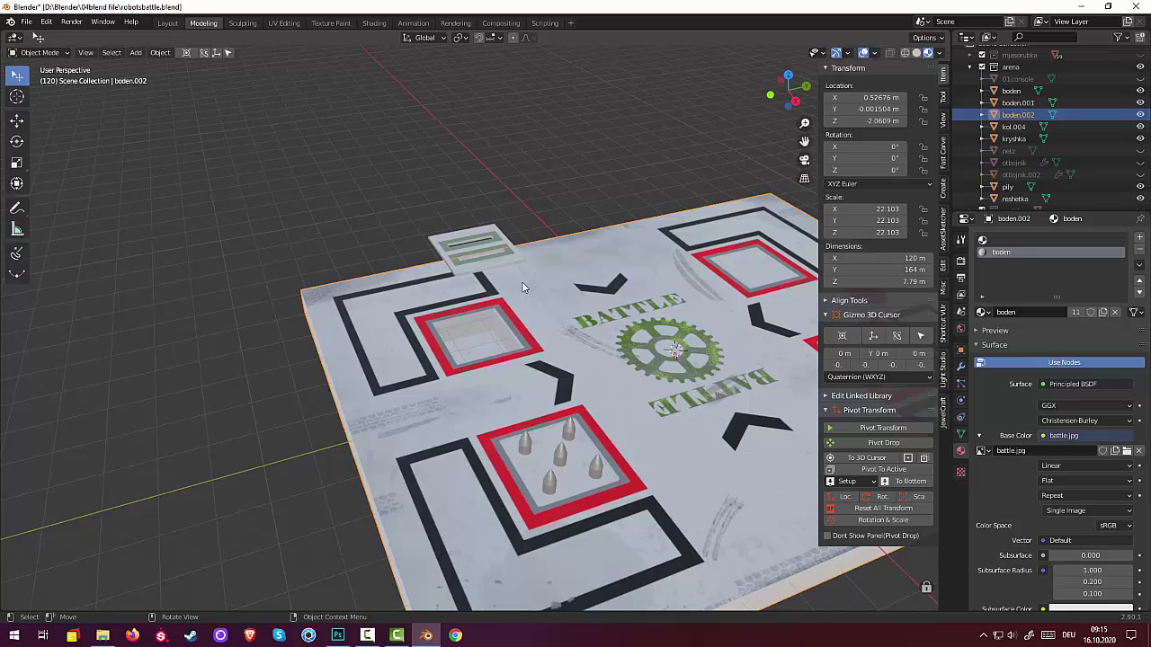
Step: Lower the pily grate about 25.29 m along Z so it sits in the arena pit
{"action": "left_click", "coordinate": [476, 269]}
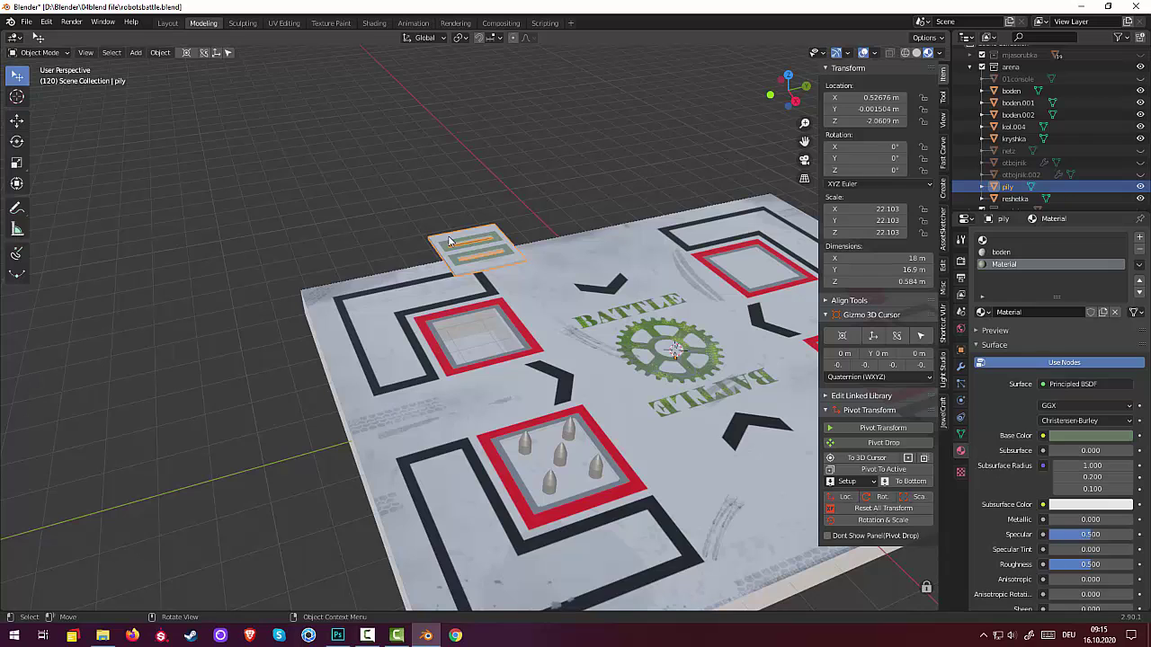
{"action": "key", "text": "g"}
{"action": "key", "text": "z"}
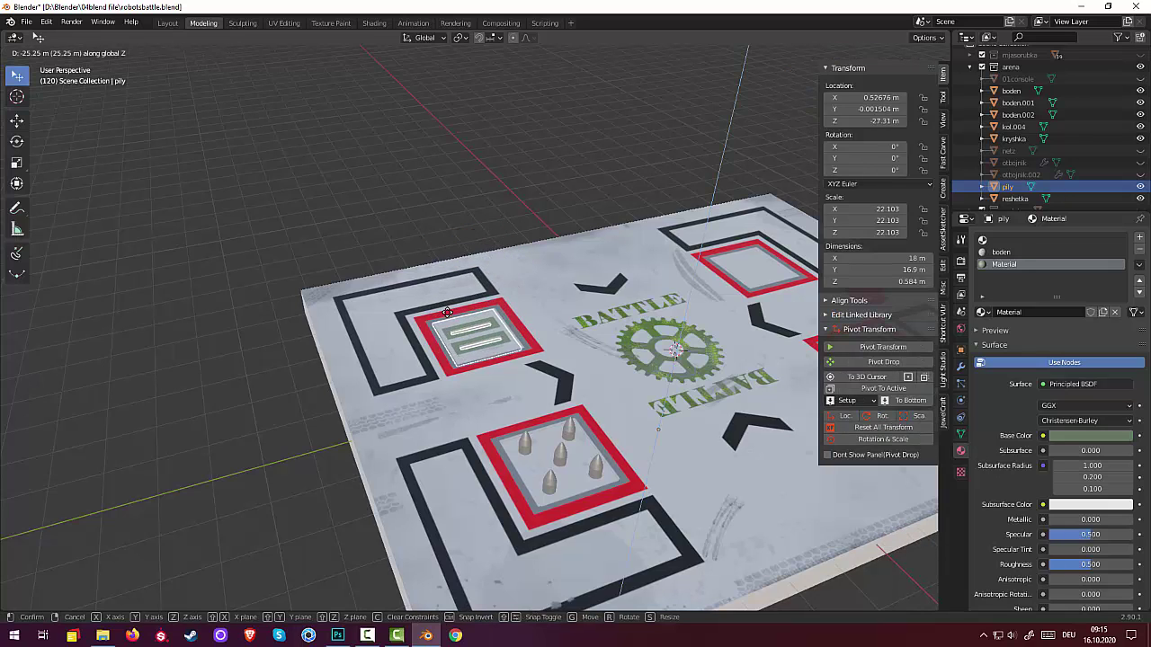
{"action": "left_click", "coordinate": [451, 313]}
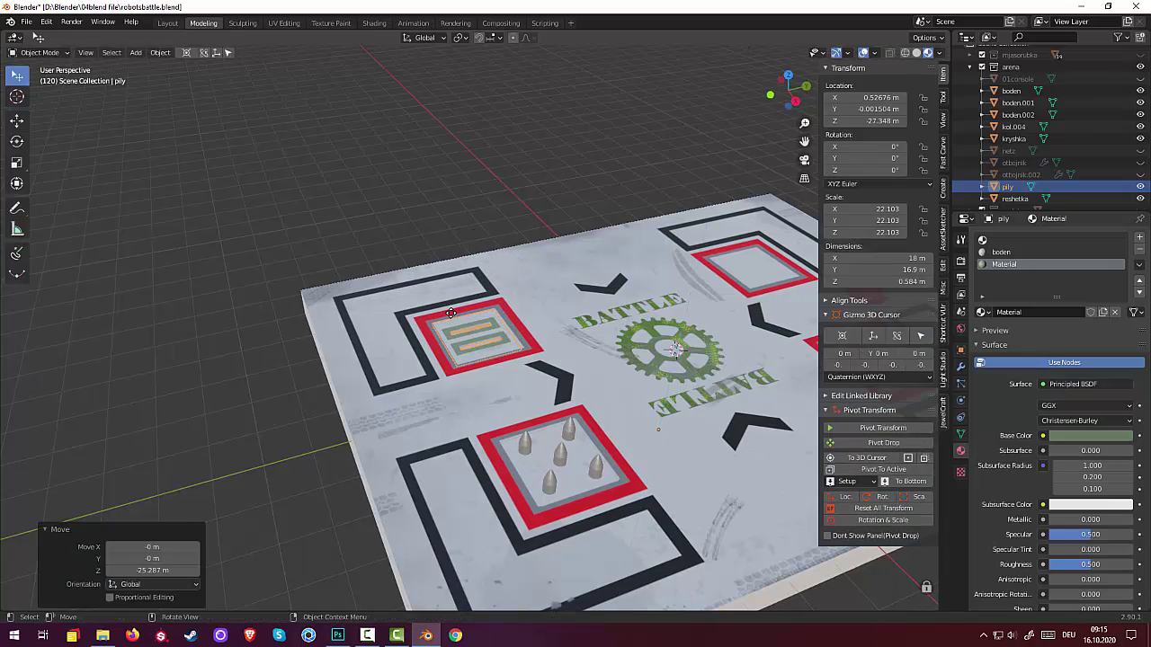
{"action": "left_click", "coordinate": [460, 376]}
{"action": "mouse_move", "coordinate": [507, 367]}
{"action": "middle_mouse_down"}
{"action": "mouse_move", "coordinate": [838, 358]}
{"action": "mouse_move", "coordinate": [163, 352]}
{"action": "mouse_move", "coordinate": [512, 317]}
{"action": "middle_mouse_up"}
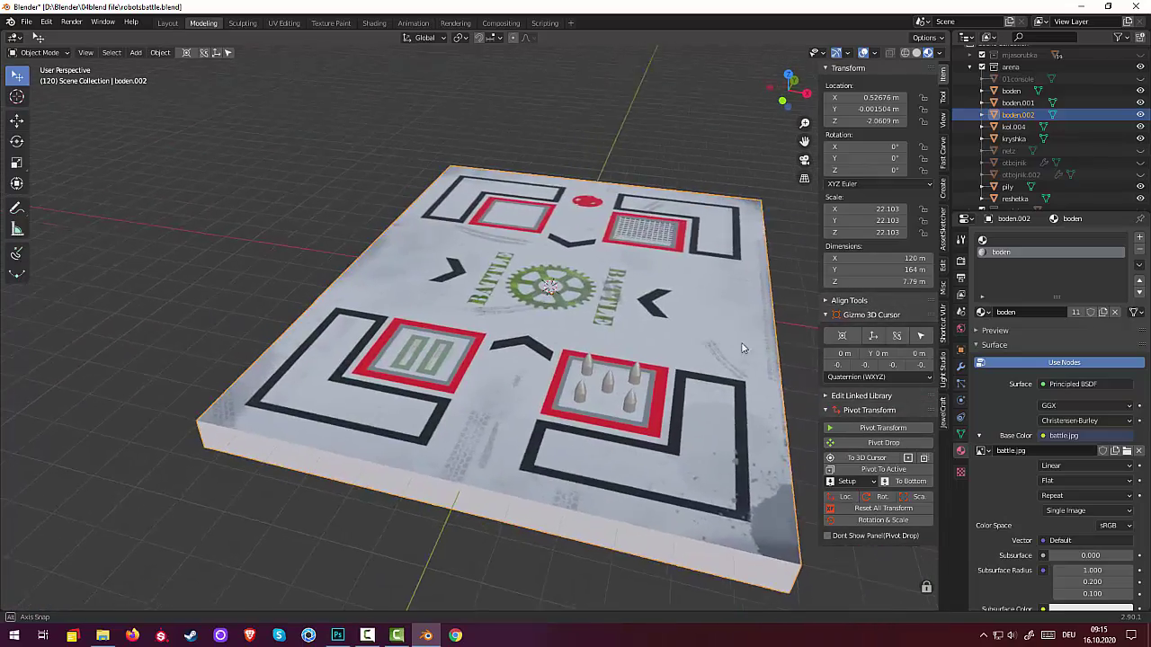
{"action": "middle_click_drag", "start_coordinate": [512, 317], "coordinate": [443, 613]}
{"action": "left_click", "coordinate": [368, 636]}
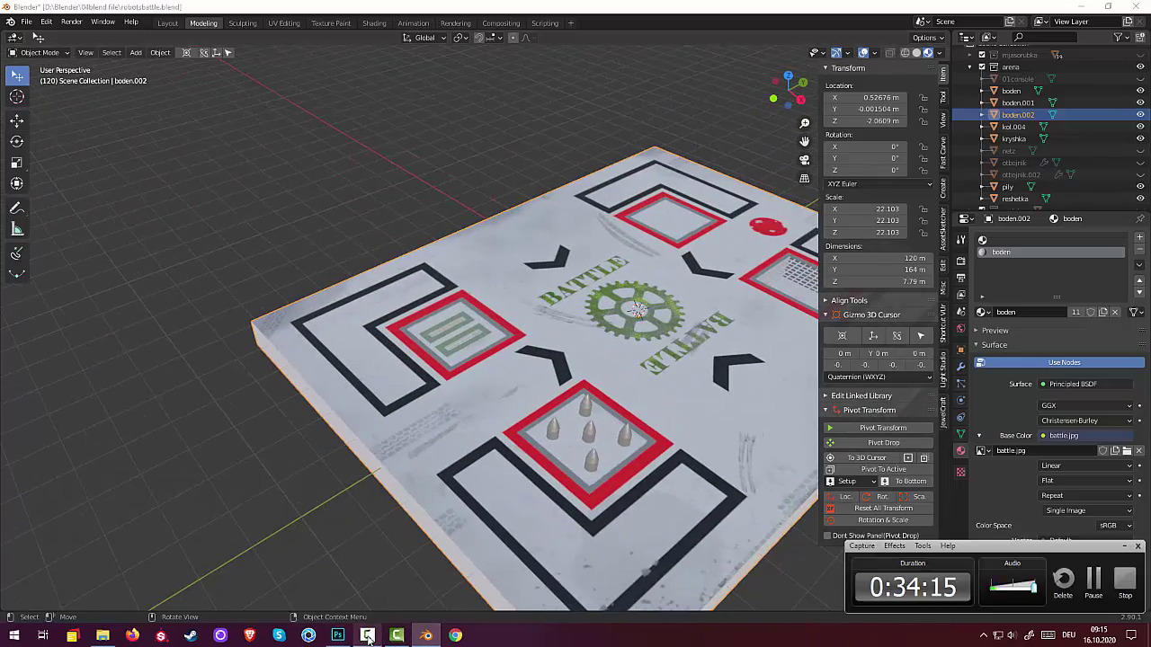
{"action": "left_click", "coordinate": [248, 538]}
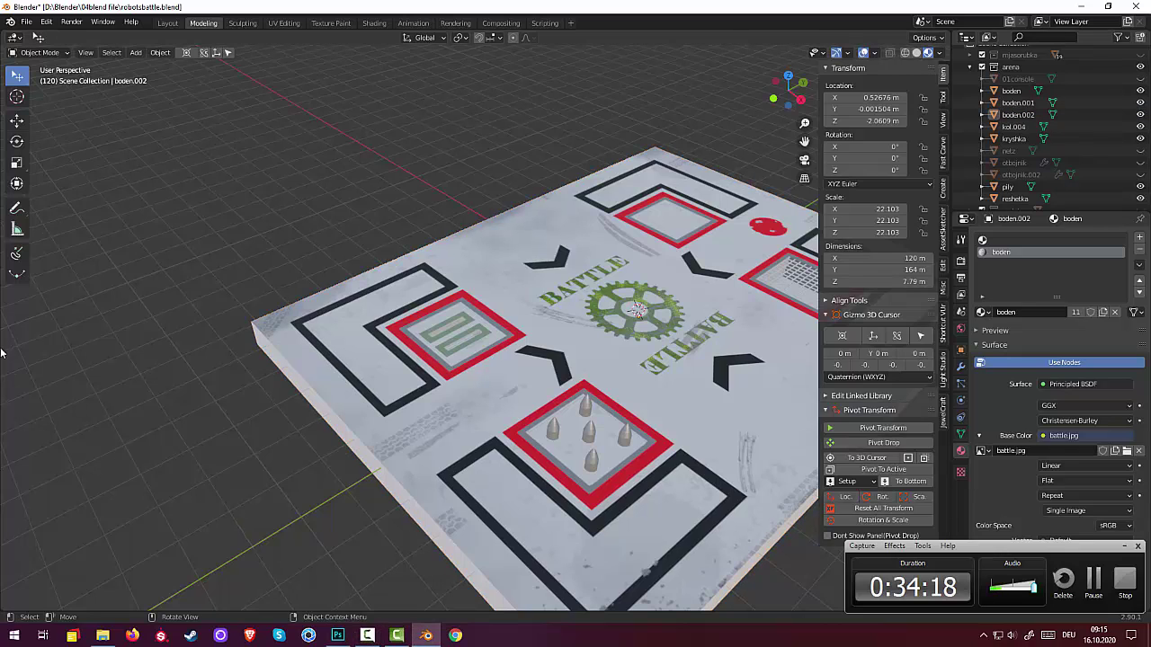